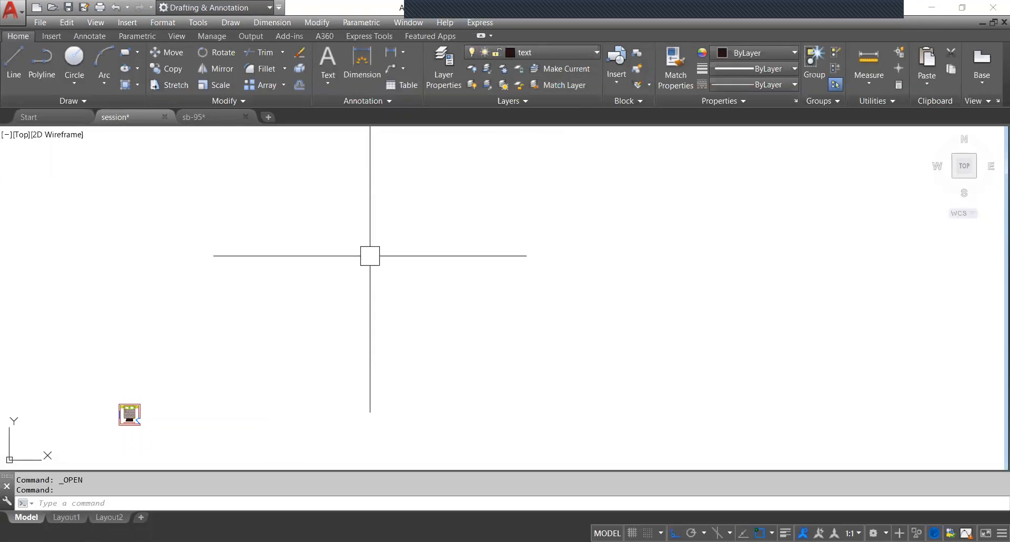
# Examine the existing bedroom plan and the empty drawing area beside it.
pyautogui.moveTo(381, 309); pyautogui.dragTo(365, 287, button='middle')
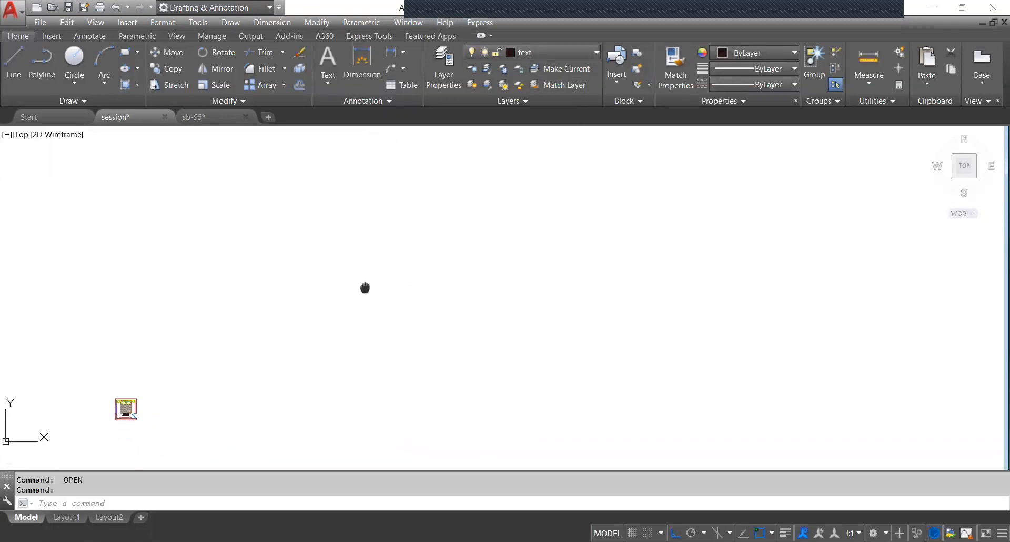
pyautogui.scroll(5, 124, 418)
pyautogui.moveTo(194, 344); pyautogui.dragTo(253, 329, button='middle')
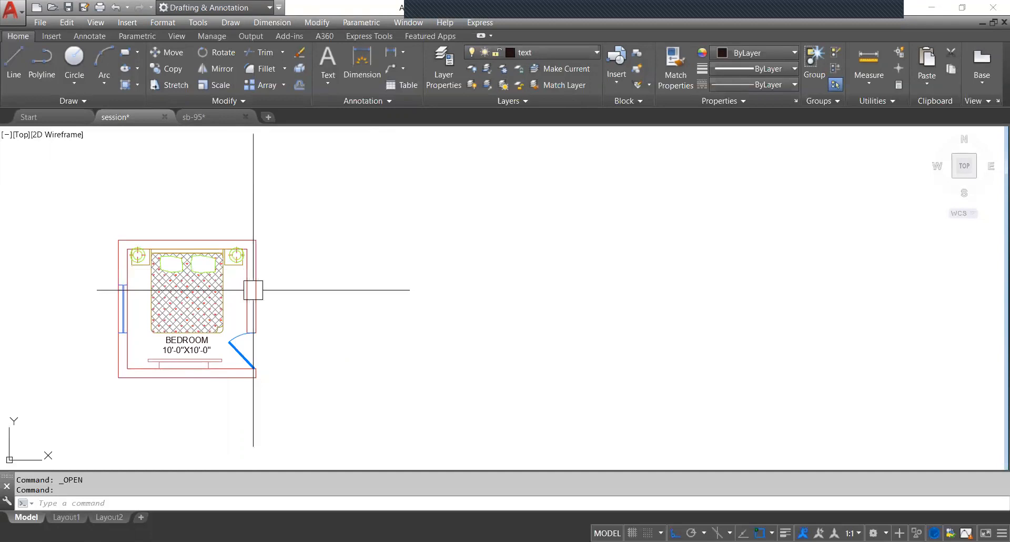
pyautogui.moveTo(571, 304); pyautogui.dragTo(514, 318, button='middle')
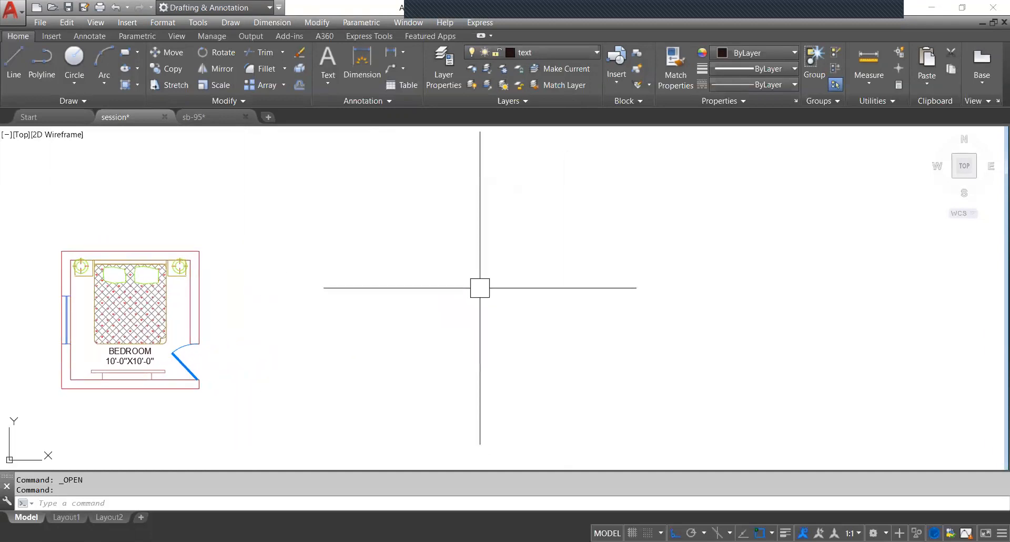
pyautogui.scroll(-2, 480, 288)
pyautogui.moveTo(496, 282); pyautogui.dragTo(405, 322, button='middle')
pyautogui.moveTo(548, 279); pyautogui.dragTo(443, 316, button='middle')
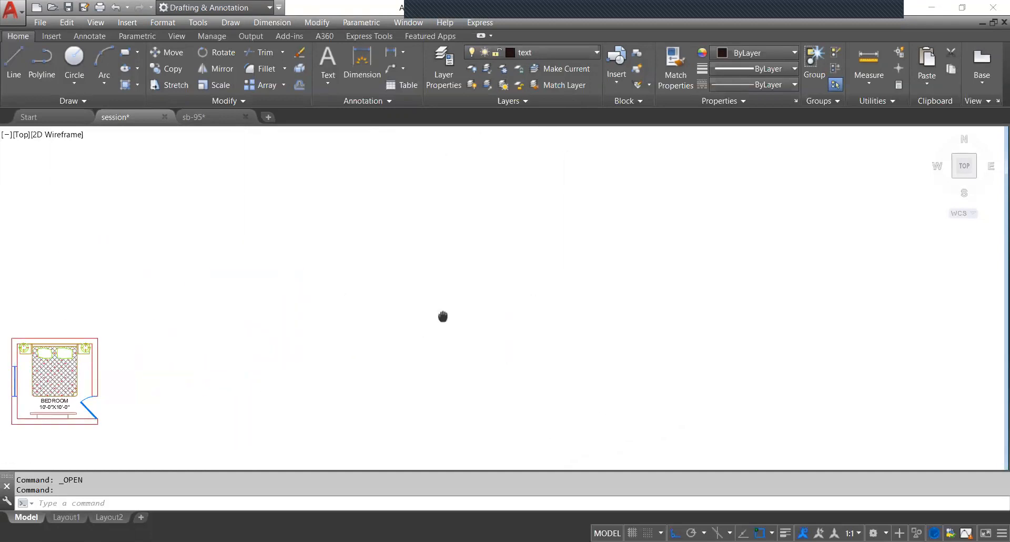
pyautogui.moveTo(536, 205); pyautogui.dragTo(453, 252, button='middle')
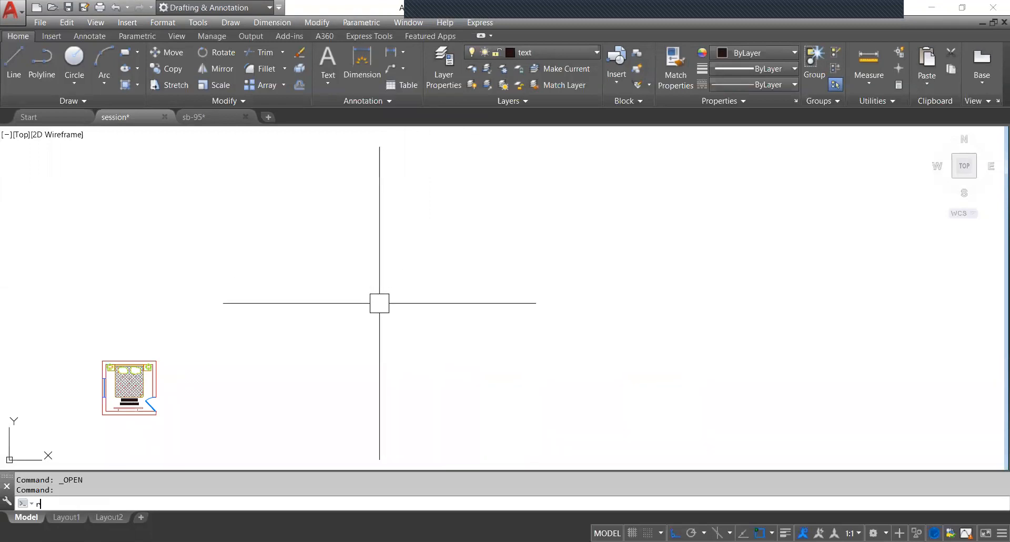
# Draw a rectangle 5' long and 7' wide in the empty area up and to the right of the bedroom plan.
pyautogui.write('ec')
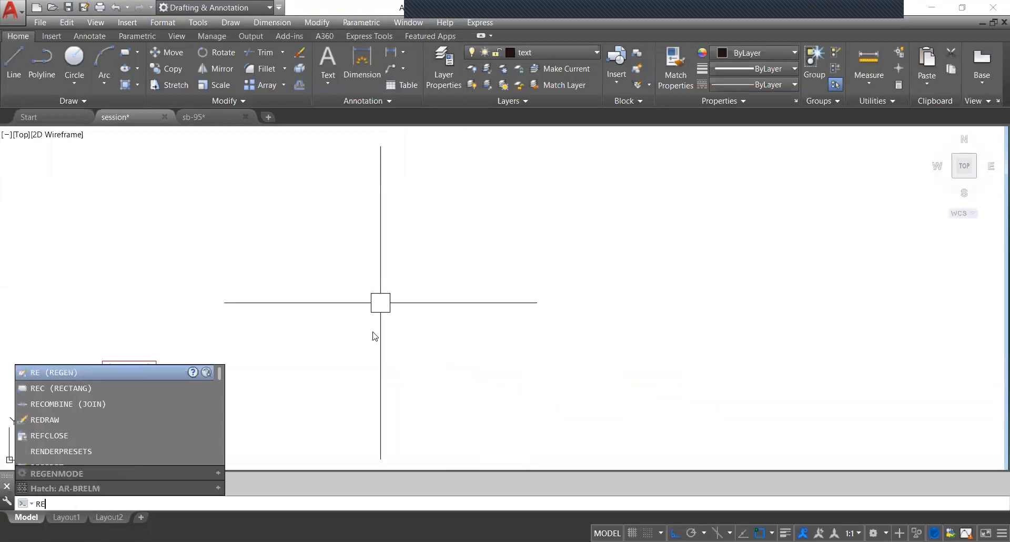
pyautogui.press('Return')
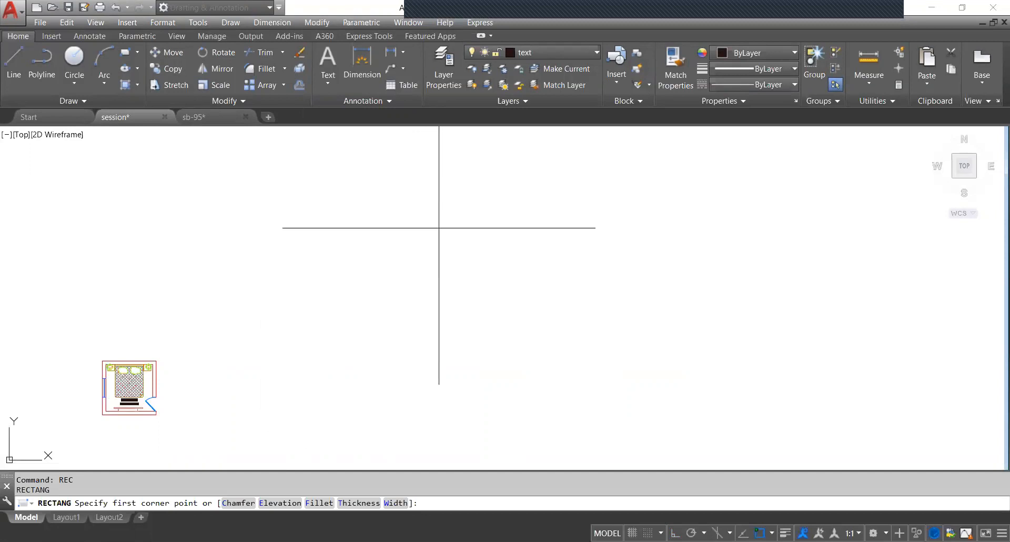
pyautogui.click(454, 185)
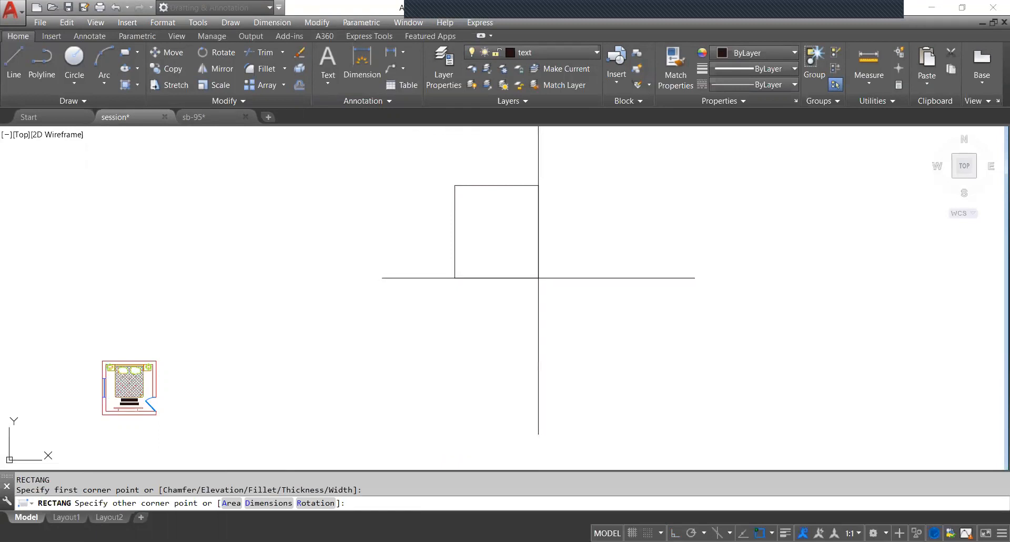
pyautogui.click(279, 503)
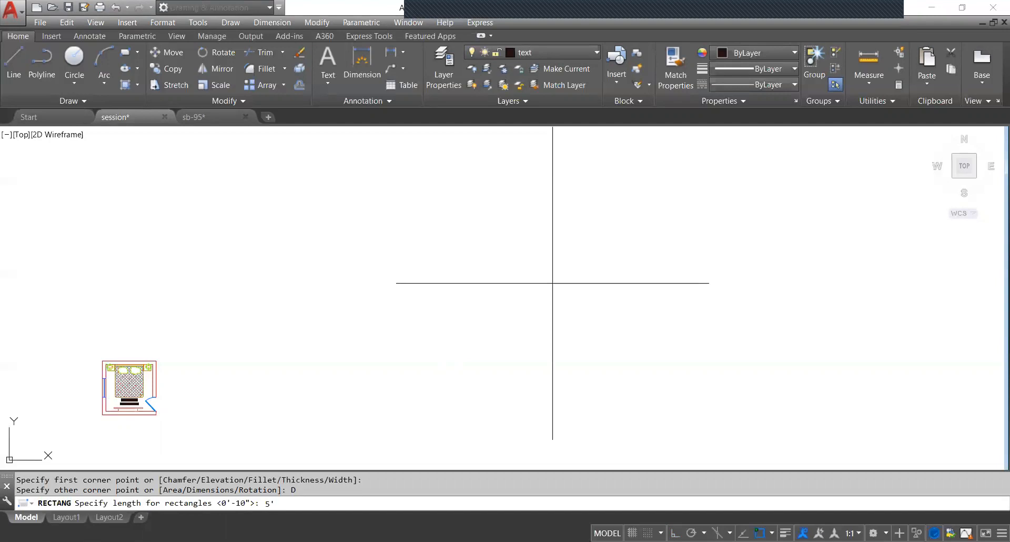
pyautogui.press('Return')
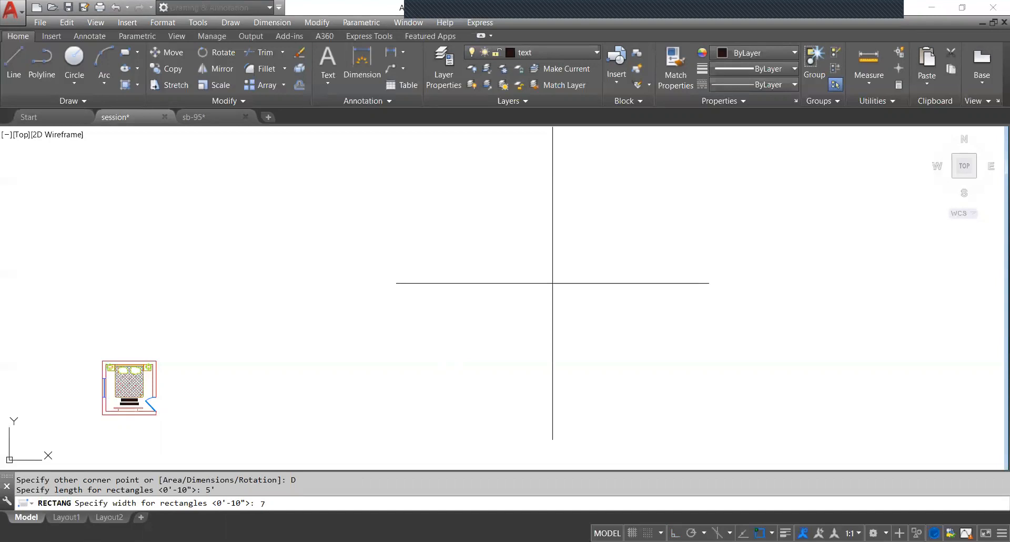
pyautogui.press('Return')
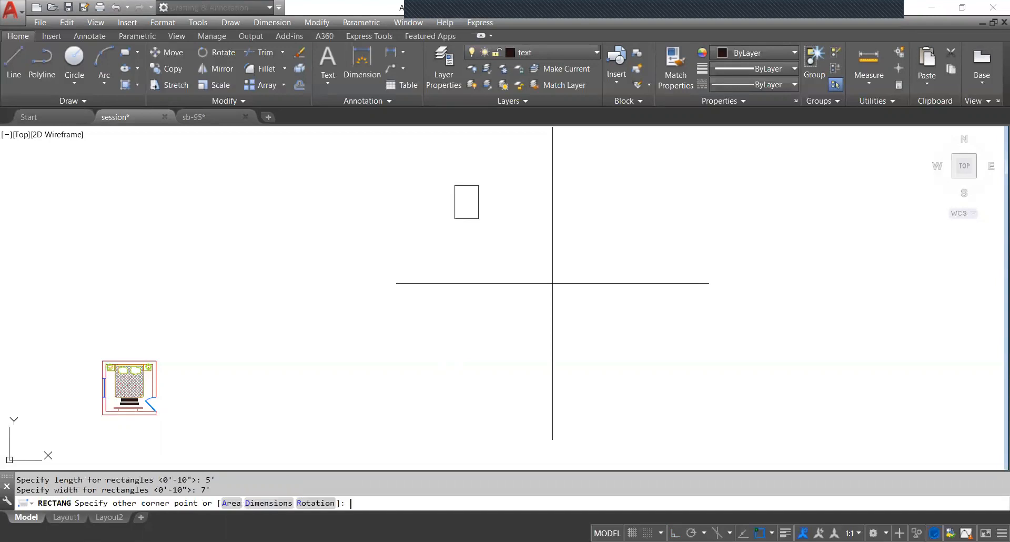
pyautogui.click(493, 223)
# Offset the 5' by 7' rectangle outward by 4.5" to form the wall thickness.
pyautogui.scroll(4, 492, 223)
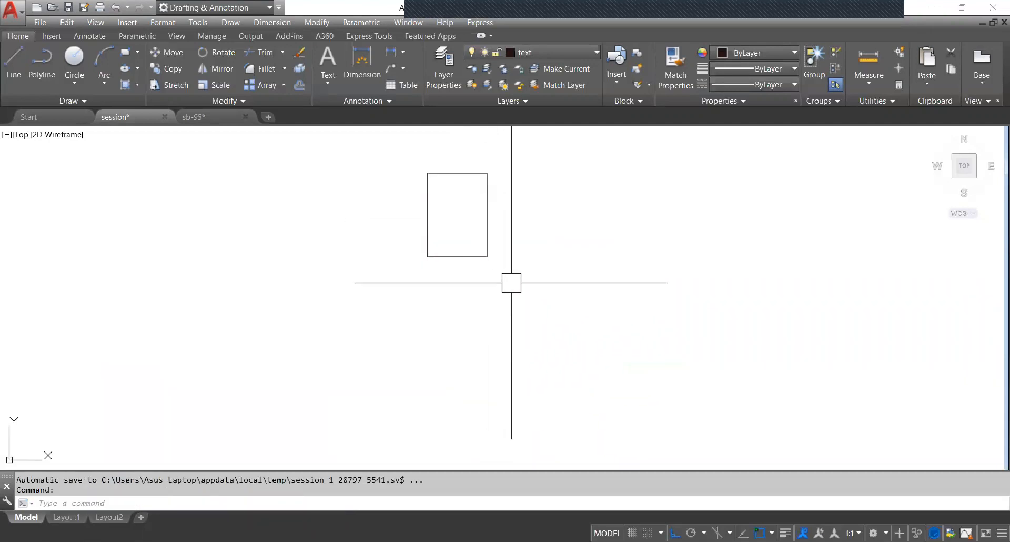
pyautogui.scroll(-4, 491, 266)
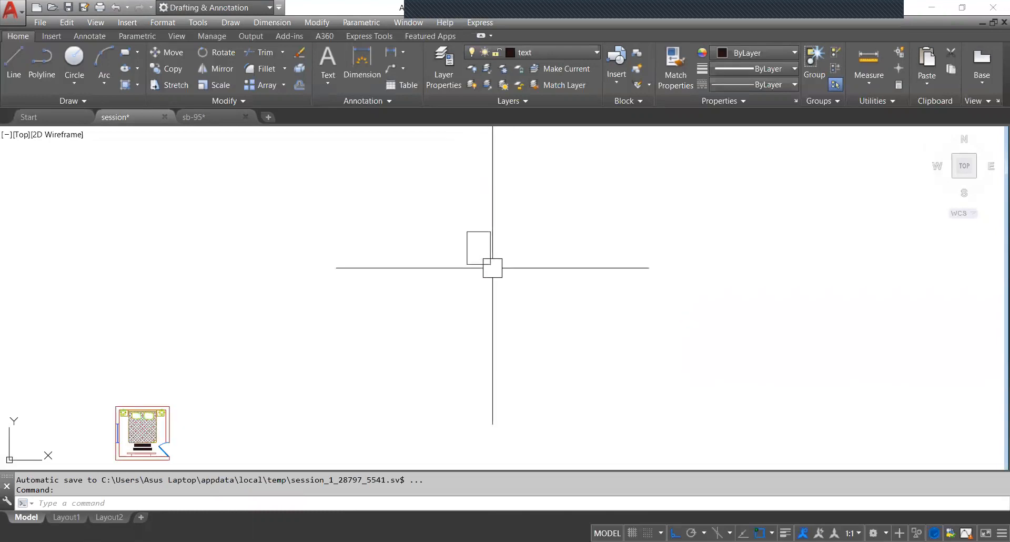
pyautogui.scroll(4, 490, 255)
pyautogui.moveTo(491, 275); pyautogui.dragTo(473, 291, button='middle')
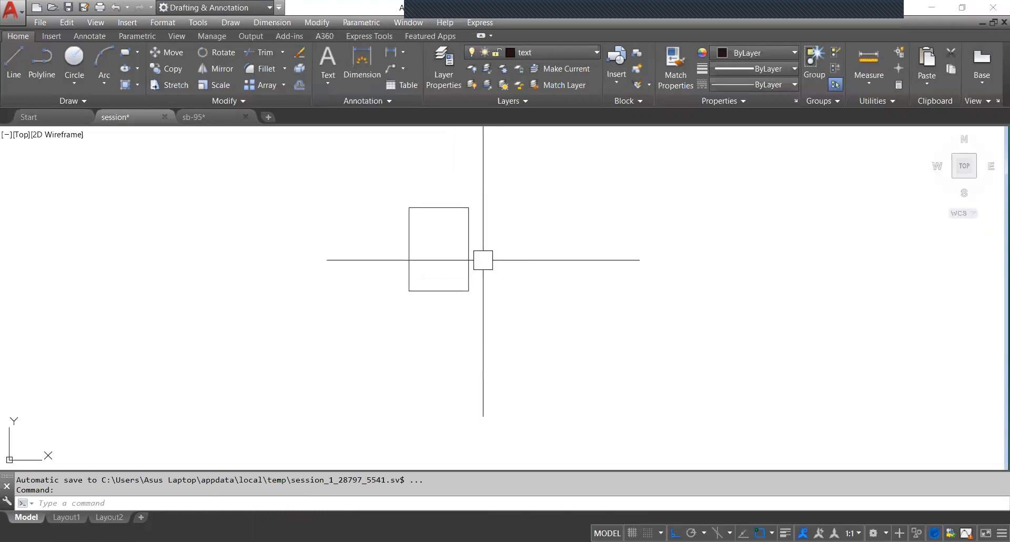
pyautogui.moveTo(475, 256); pyautogui.dragTo(464, 263, button='middle')
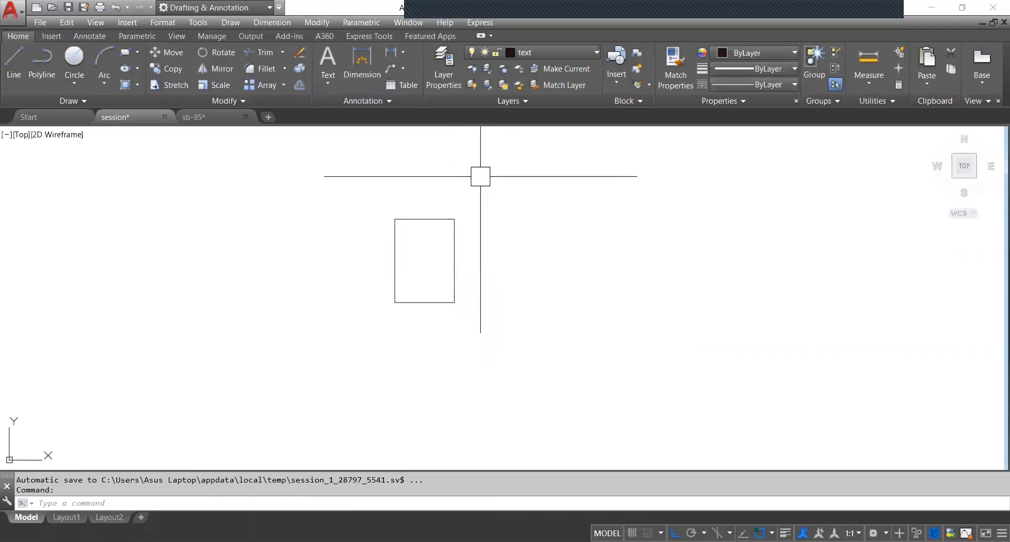
pyautogui.moveTo(469, 245); pyautogui.dragTo(457, 259, button='middle')
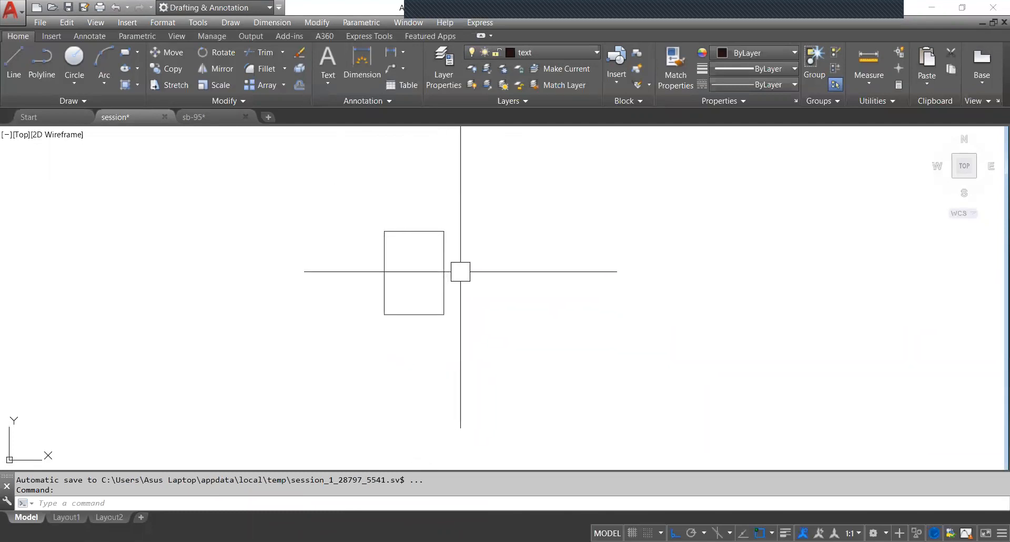
pyautogui.press('Return')
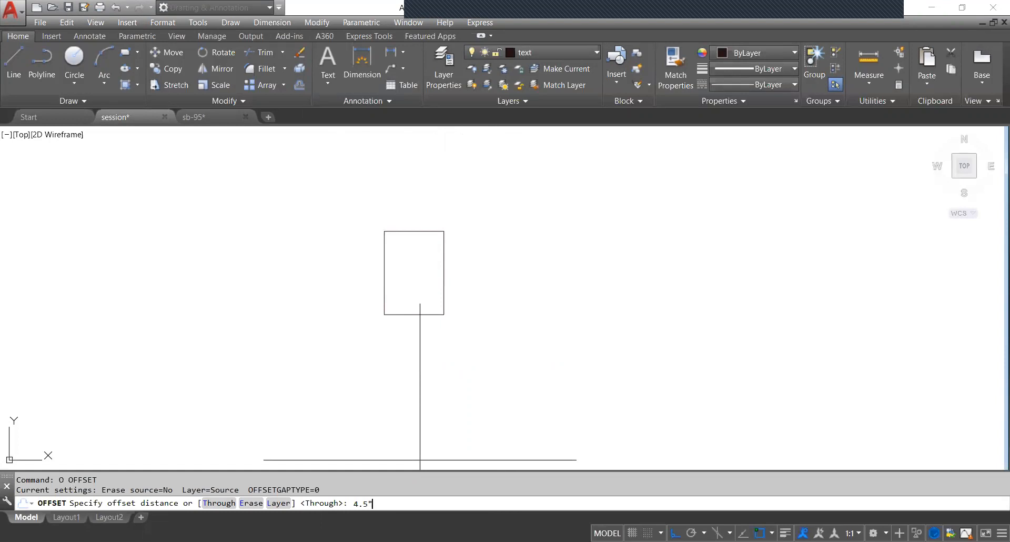
pyautogui.press('Return')
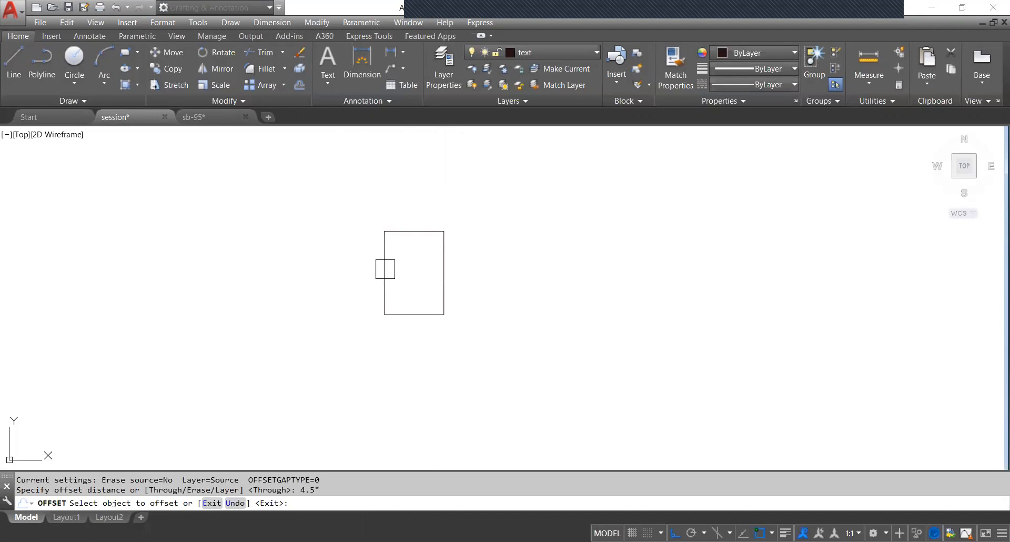
pyautogui.click(385, 269)
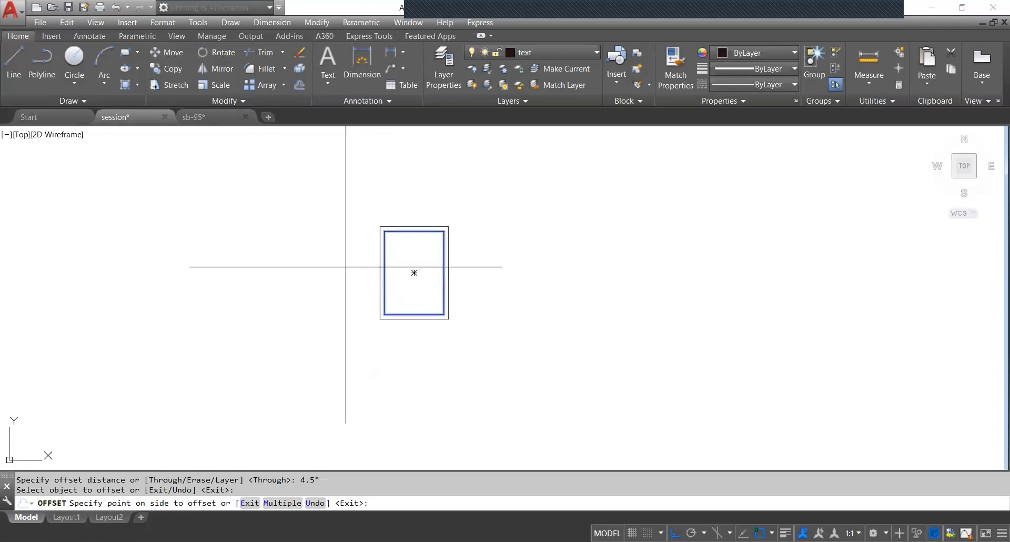
pyautogui.click(414, 273)
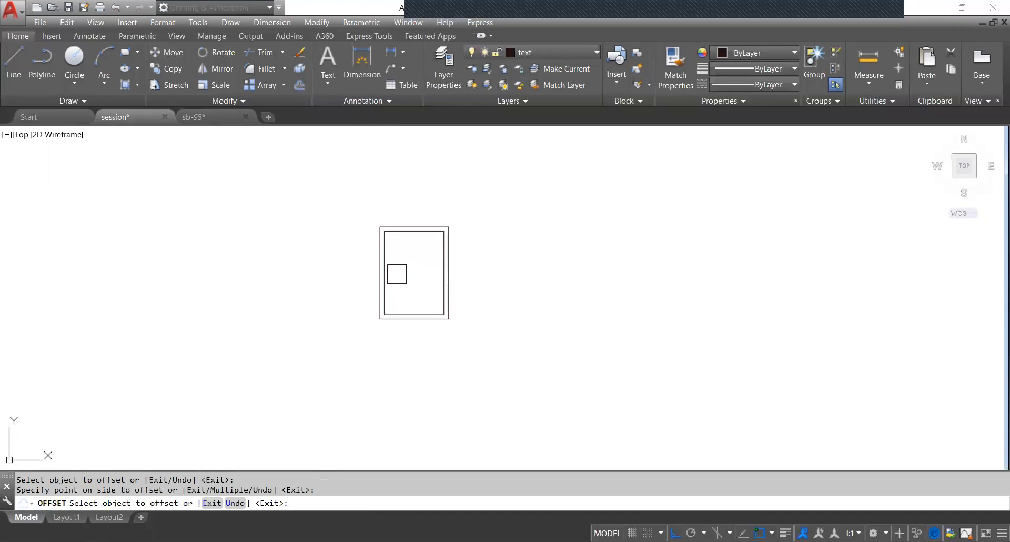
pyautogui.scroll(2, 388, 268)
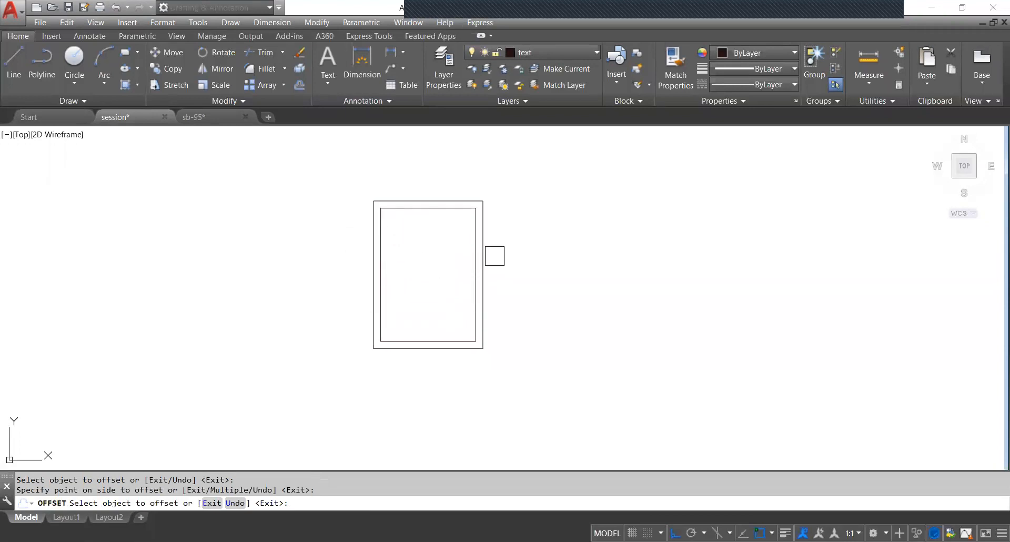
pyautogui.press('Escape')
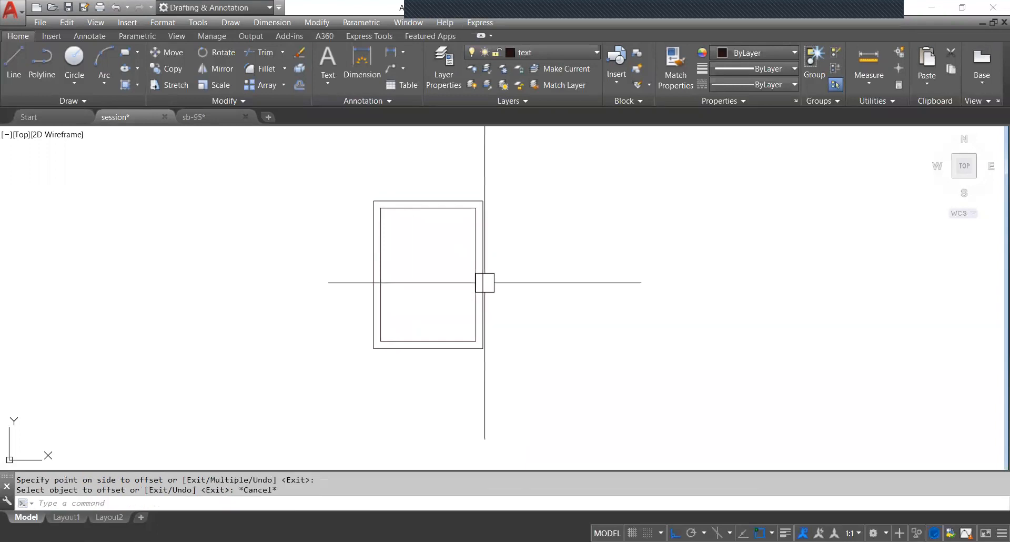
# Draw a rectangle 11' long and 15' wide, extending down and right from the inner rectangle's lower-left corner.
pyautogui.moveTo(460, 349); pyautogui.dragTo(468, 260, button='middle')
pyautogui.scroll(-5, 428, 286)
pyautogui.moveTo(428, 286); pyautogui.dragTo(397, 296, button='middle')
pyautogui.scroll(4, 433, 288)
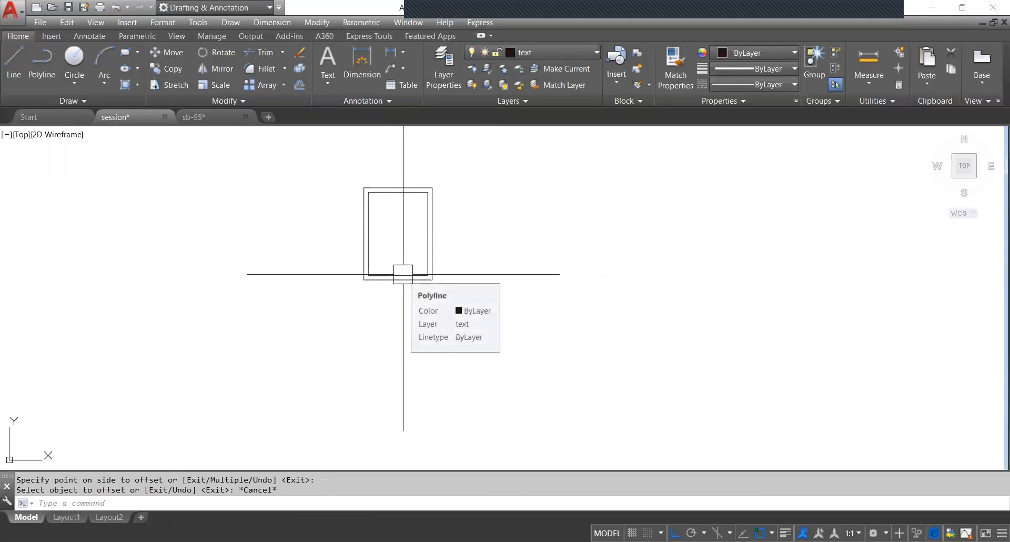
pyautogui.write('rec')
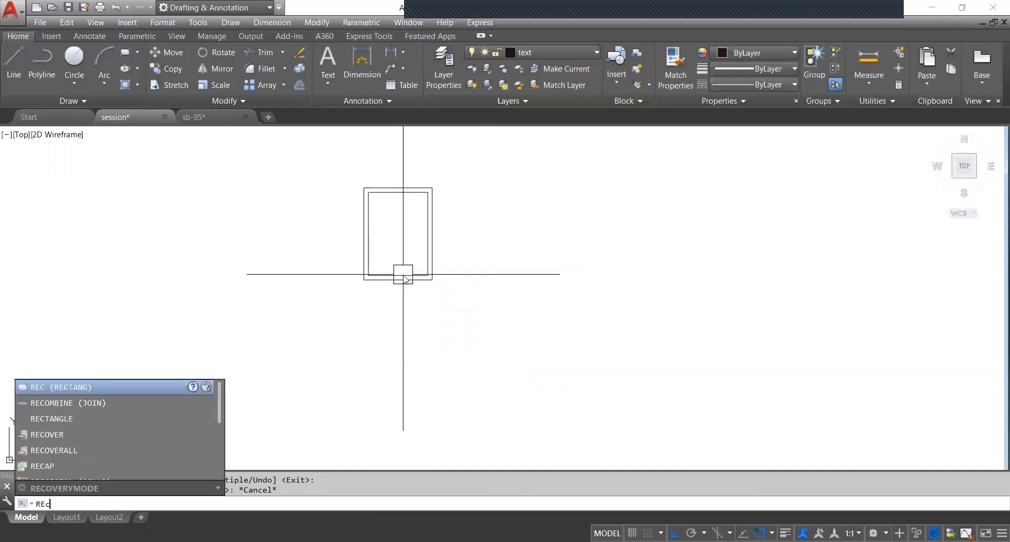
pyautogui.press('Return')
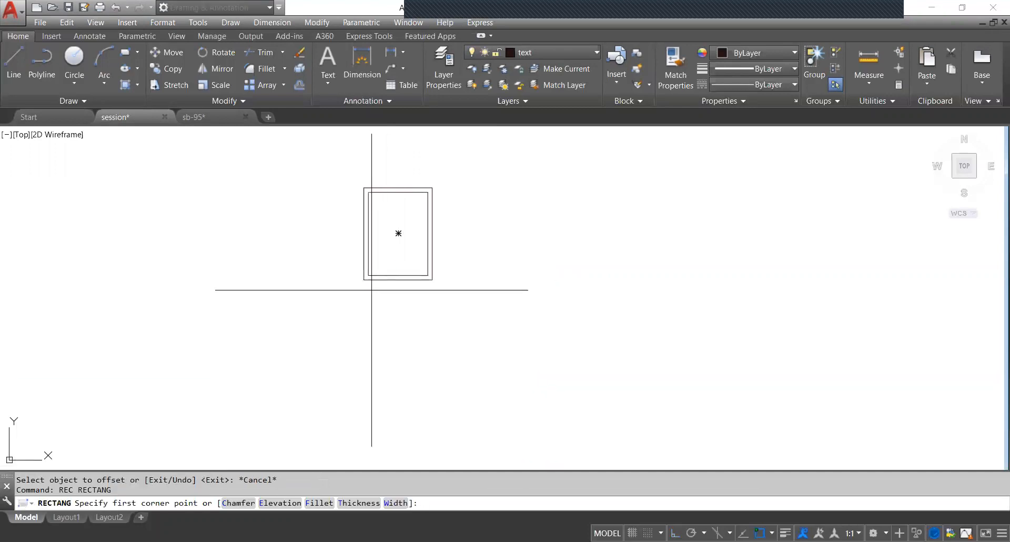
pyautogui.scroll(4, 368, 278)
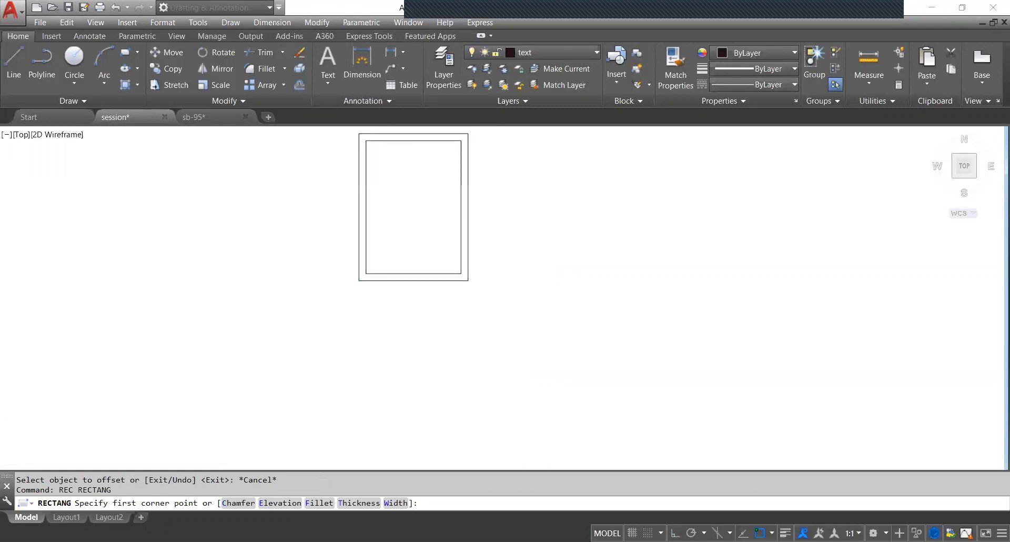
pyautogui.click(363, 271)
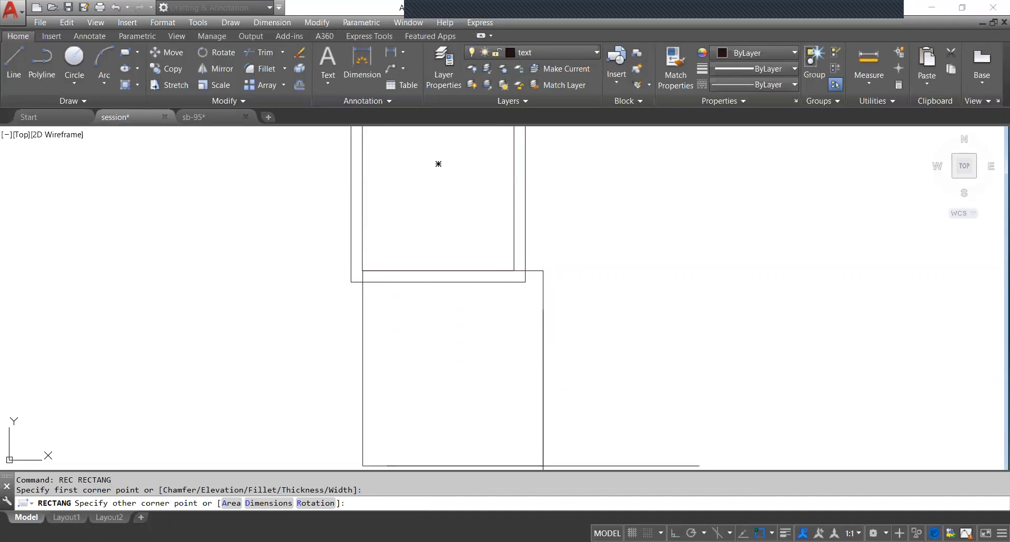
pyautogui.click(269, 502)
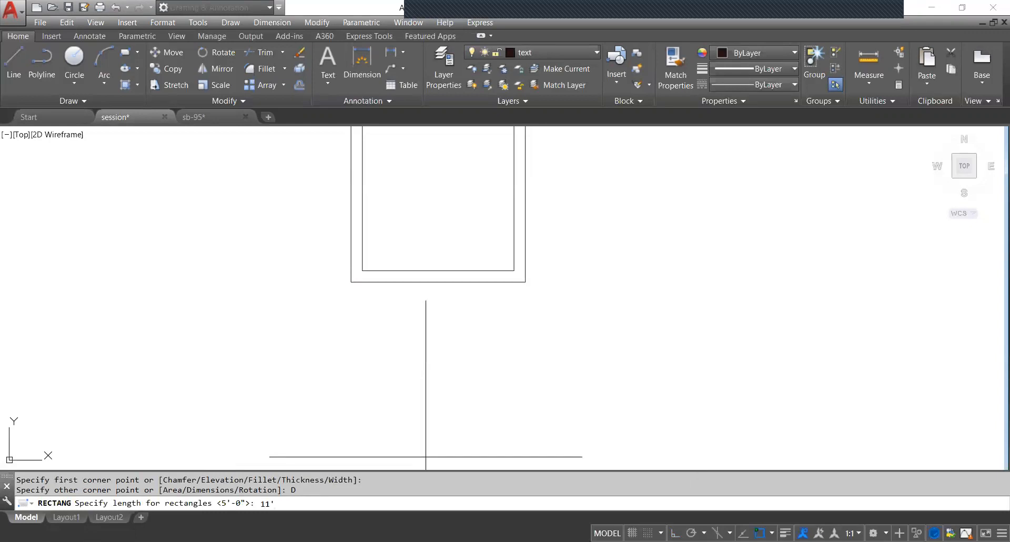
pyautogui.press('Return')
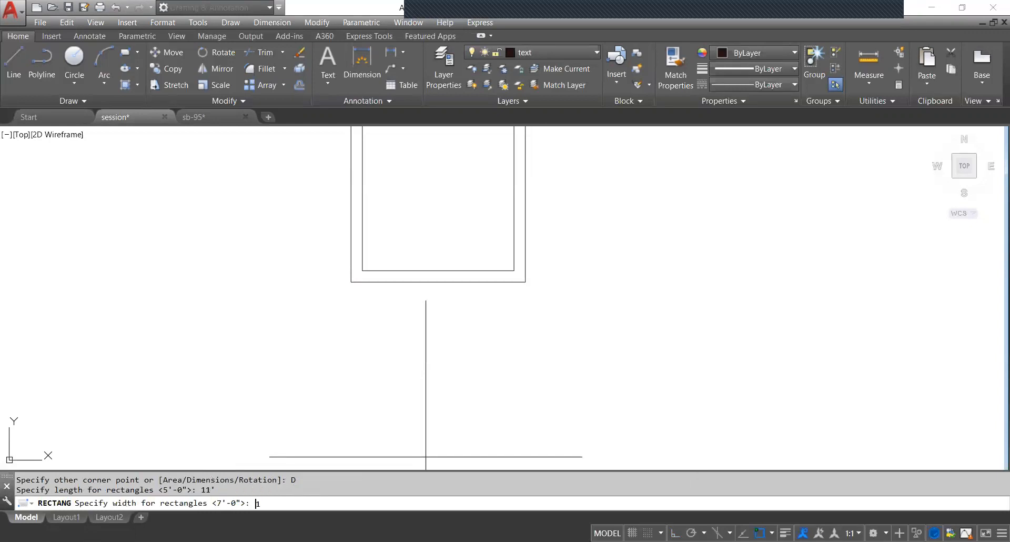
pyautogui.write("15'")
pyautogui.press('Return')
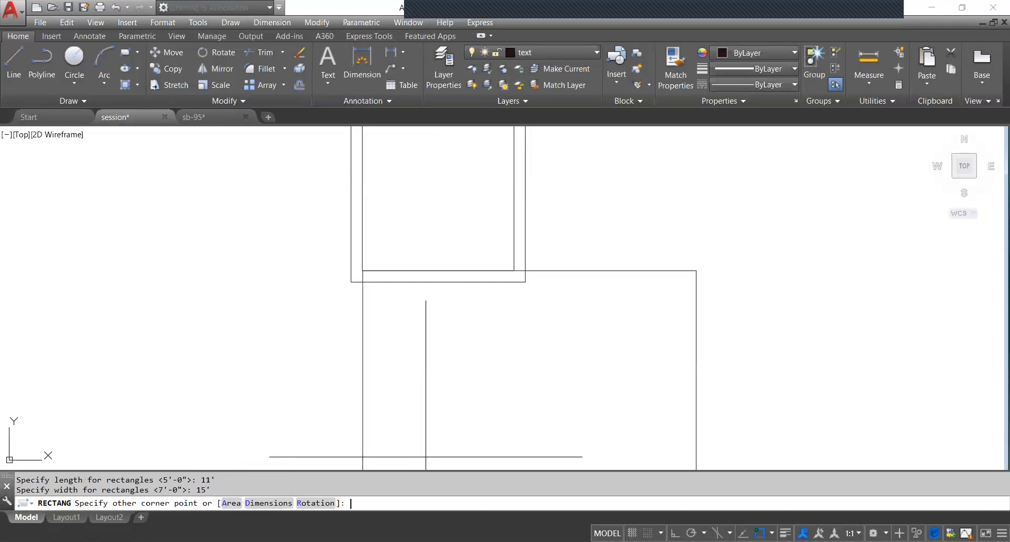
pyautogui.scroll(-4, 584, 266)
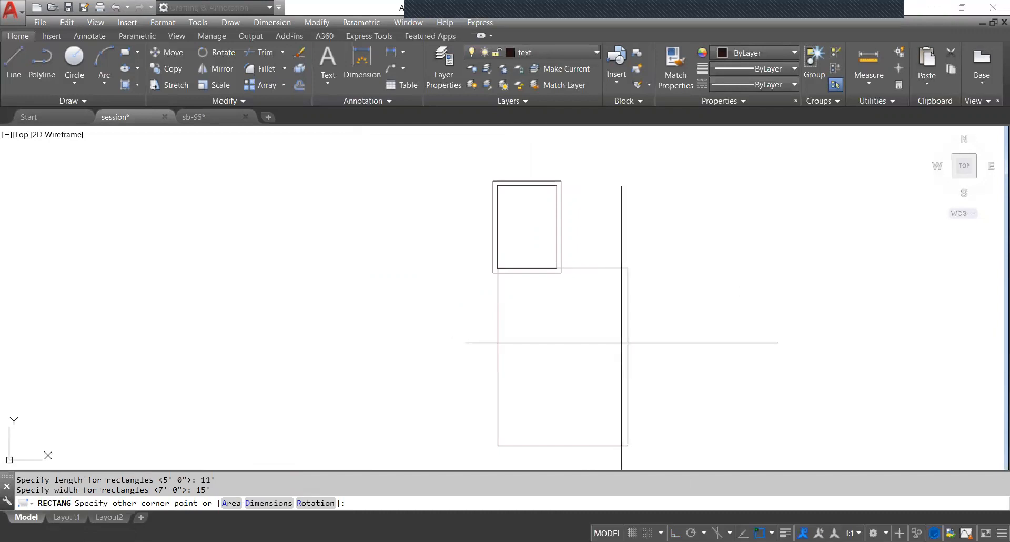
pyautogui.click(679, 369)
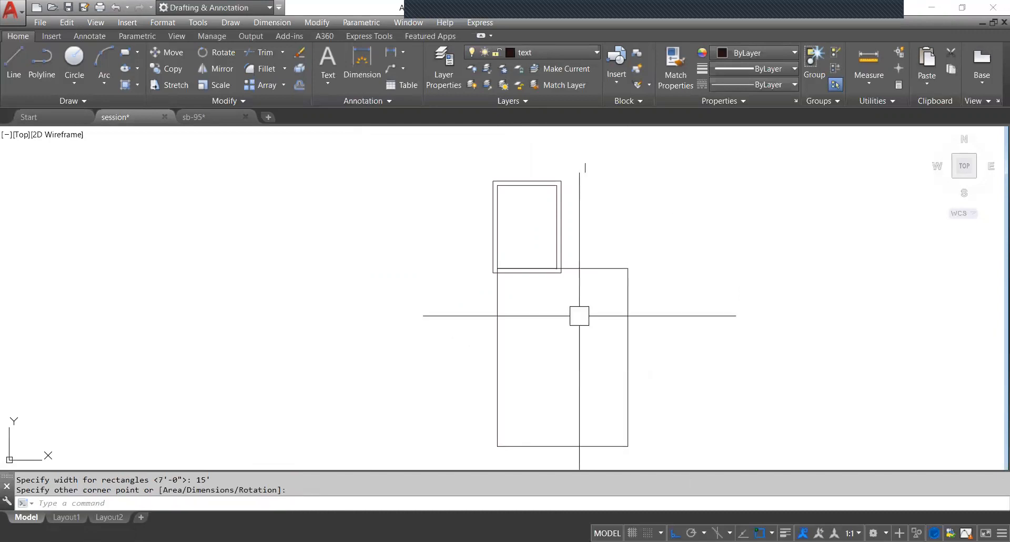
pyautogui.moveTo(590, 313); pyautogui.dragTo(571, 286, button='middle')
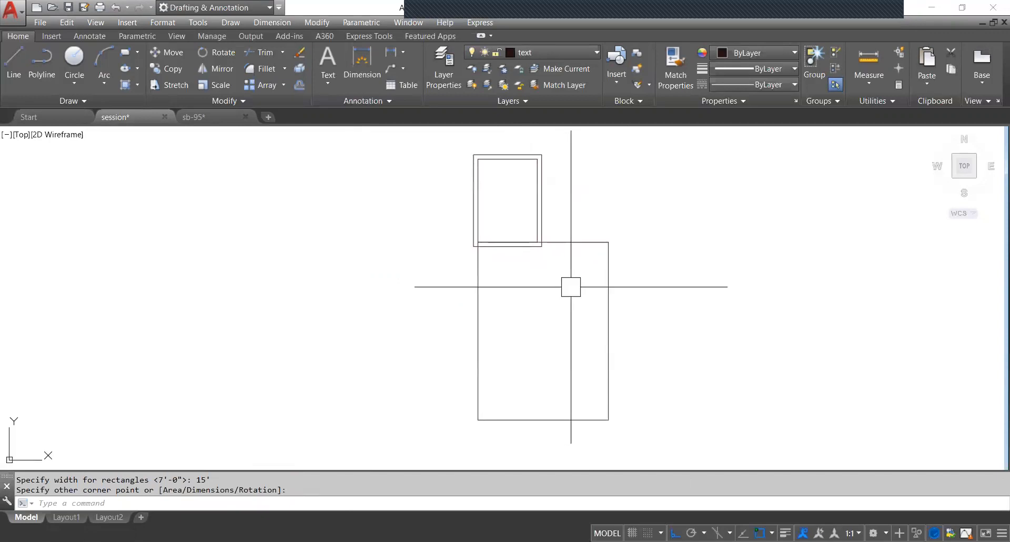
pyautogui.scroll(2, 506, 242)
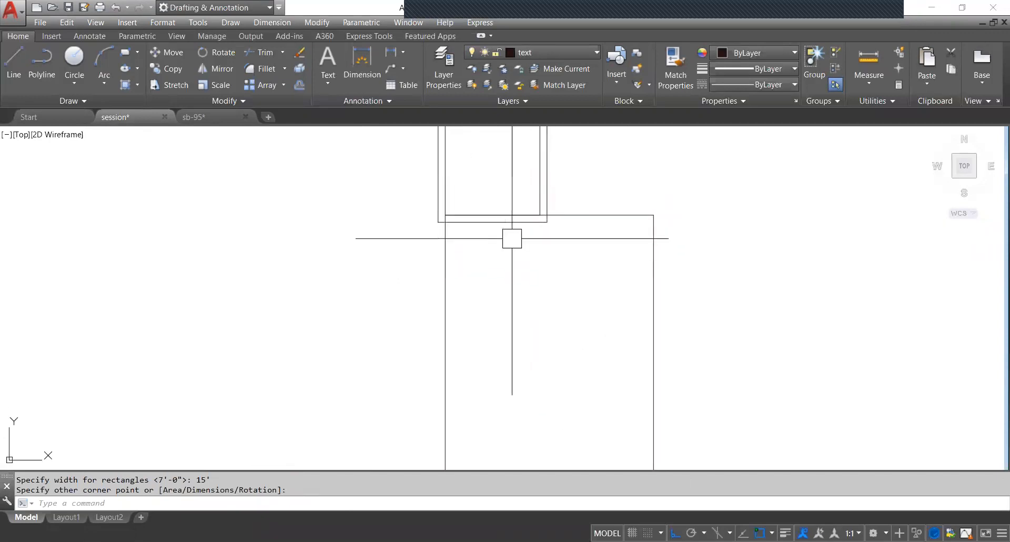
pyautogui.scroll(4, 460, 223)
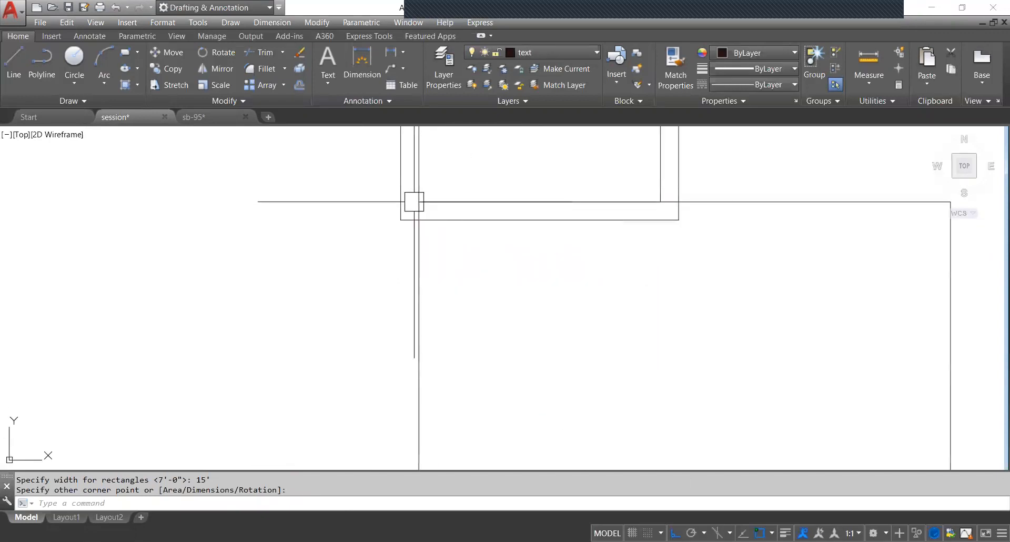
# Move the 11' by 15' rectangle straight down until its upper-left corner meets the small room's outer lower wall line.
pyautogui.scroll(-4, 416, 221)
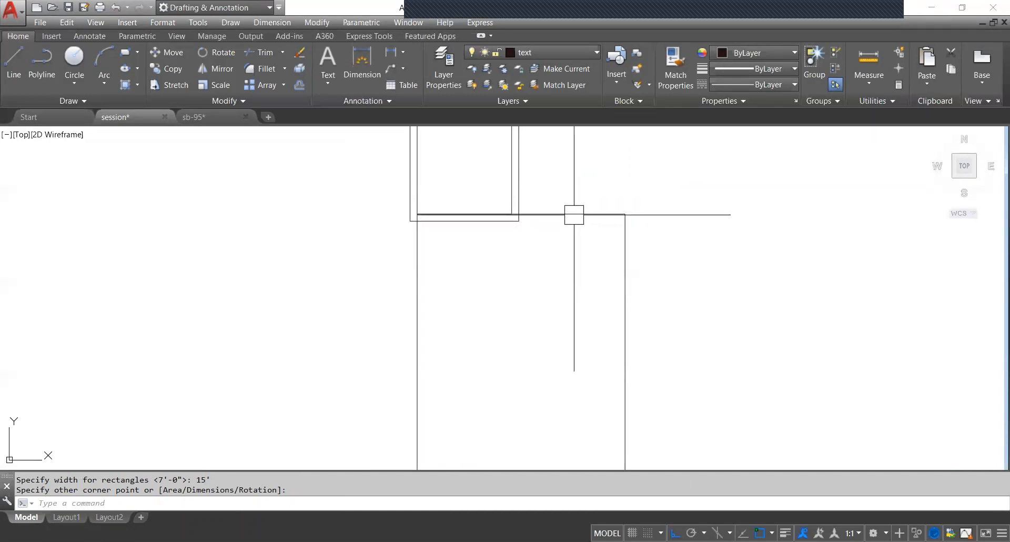
pyautogui.click(574, 214)
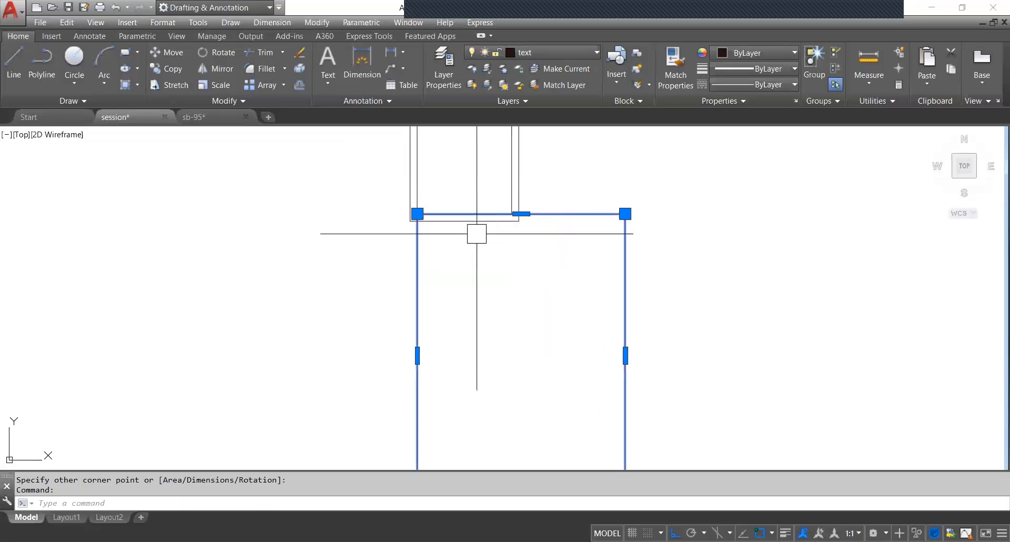
pyautogui.write('m')
pyautogui.press('Return')
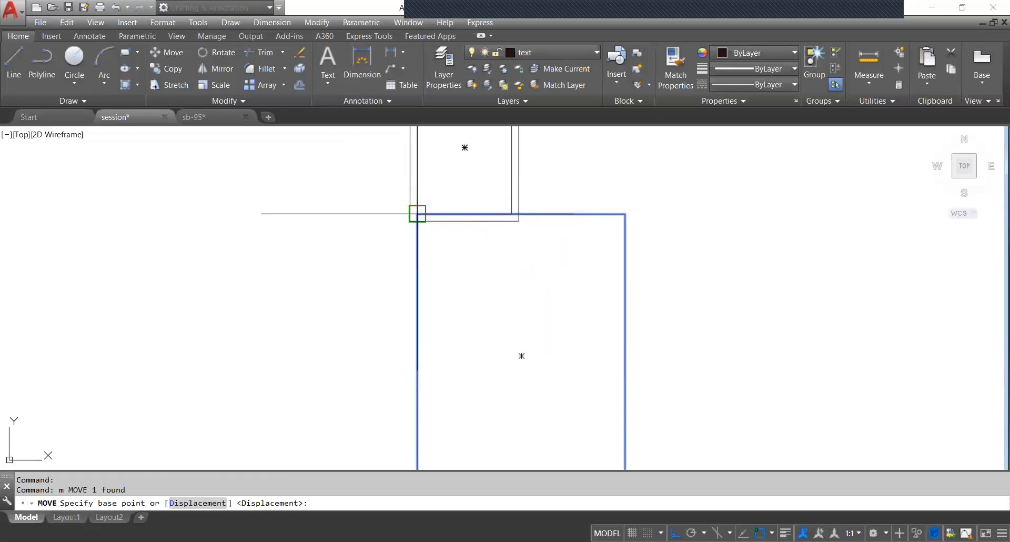
pyautogui.click(417, 214)
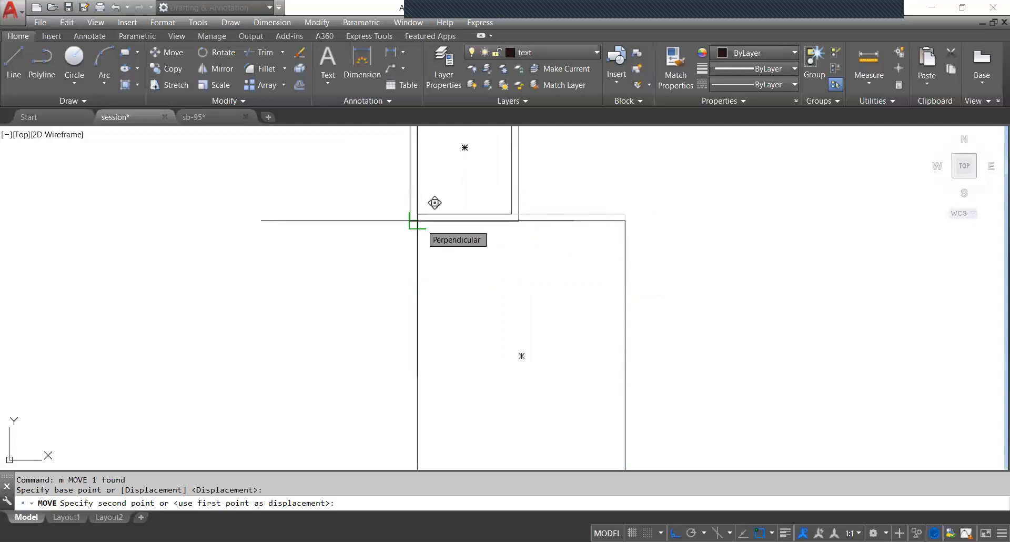
pyautogui.click(416, 221)
pyautogui.scroll(-4, 525, 252)
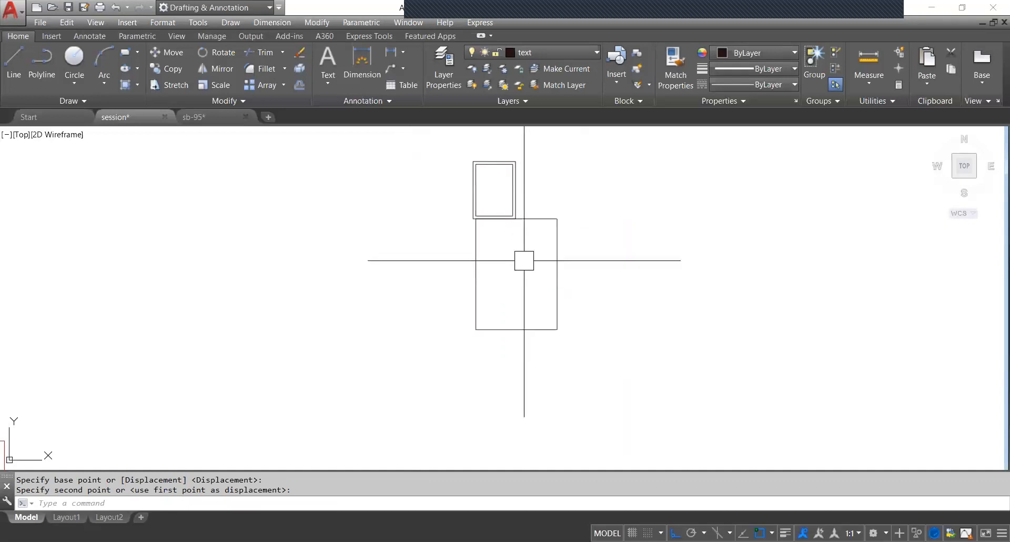
# Offset the 11' by 15' rectangle outward by 4.5" to form its wall thickness, and end the offset.
pyautogui.scroll(2, 527, 230)
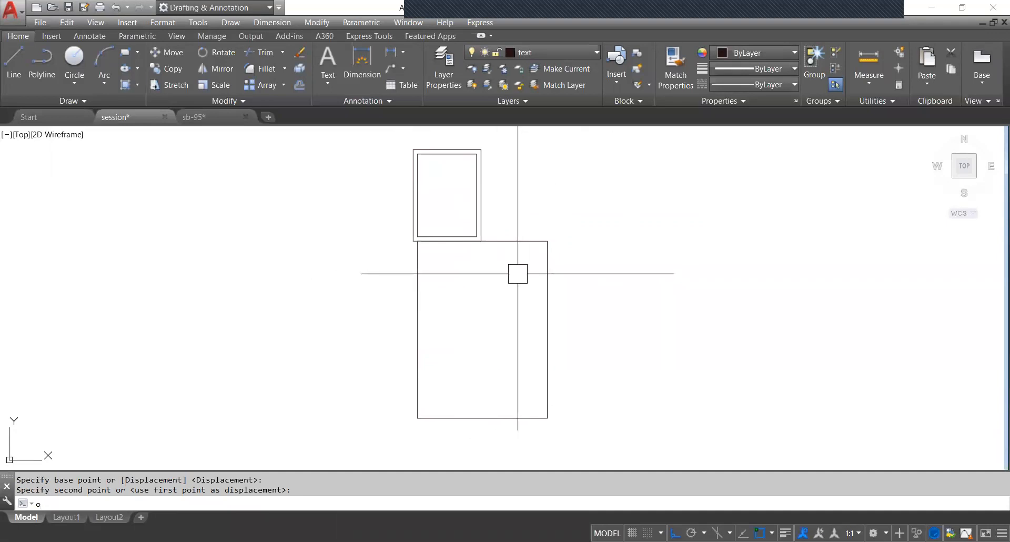
pyautogui.press('Return')
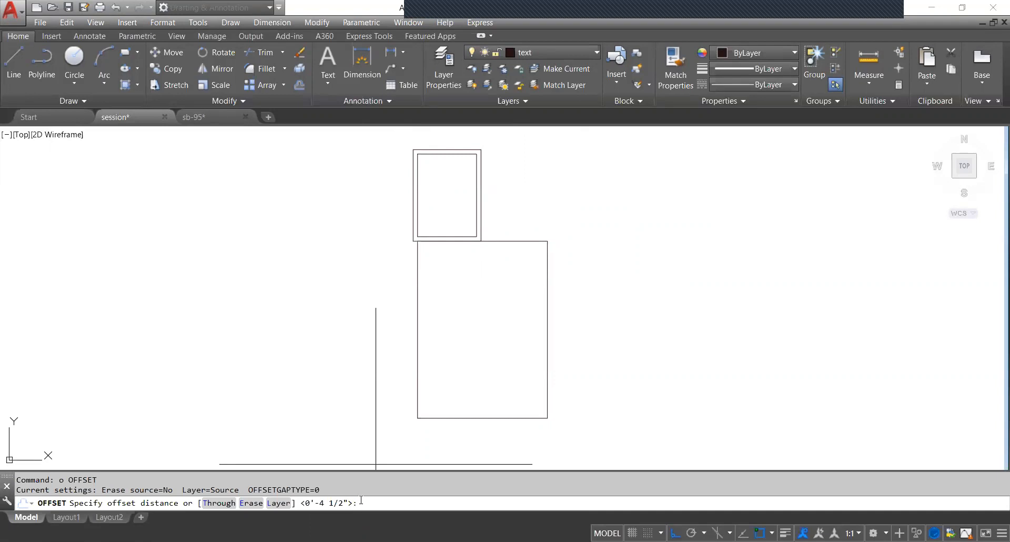
pyautogui.press('Return')
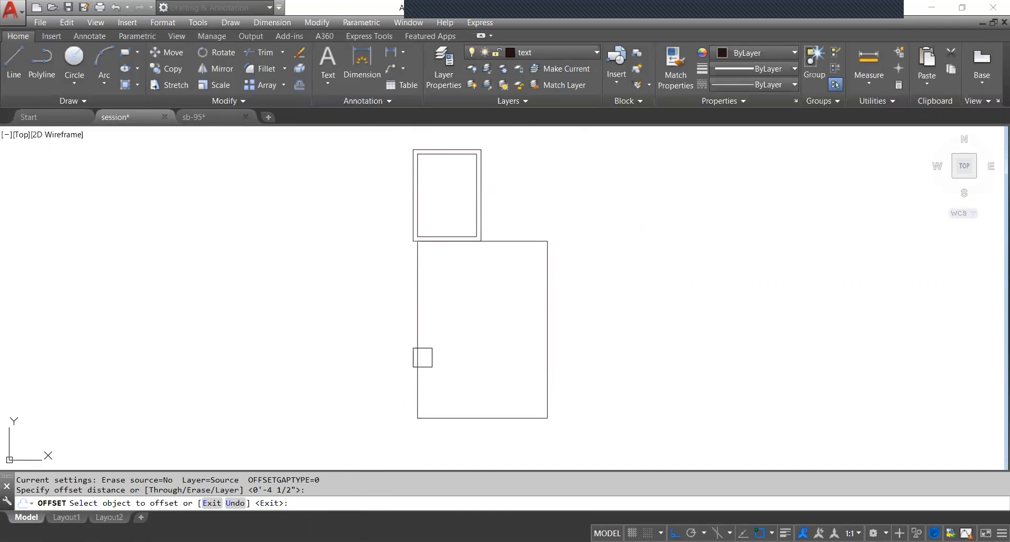
pyautogui.click(421, 349)
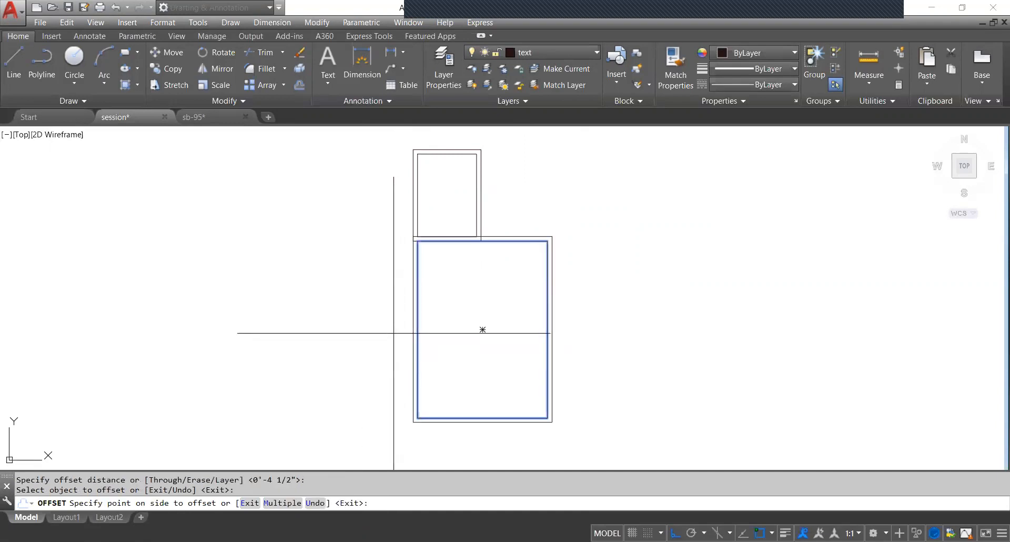
pyautogui.click(482, 329)
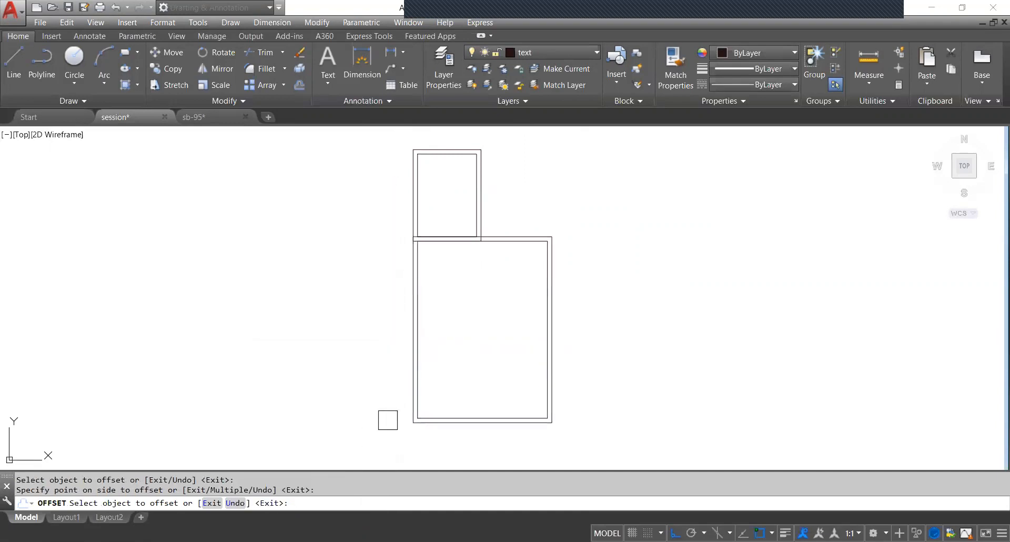
pyautogui.moveTo(515, 306); pyautogui.dragTo(446, 352, button='middle')
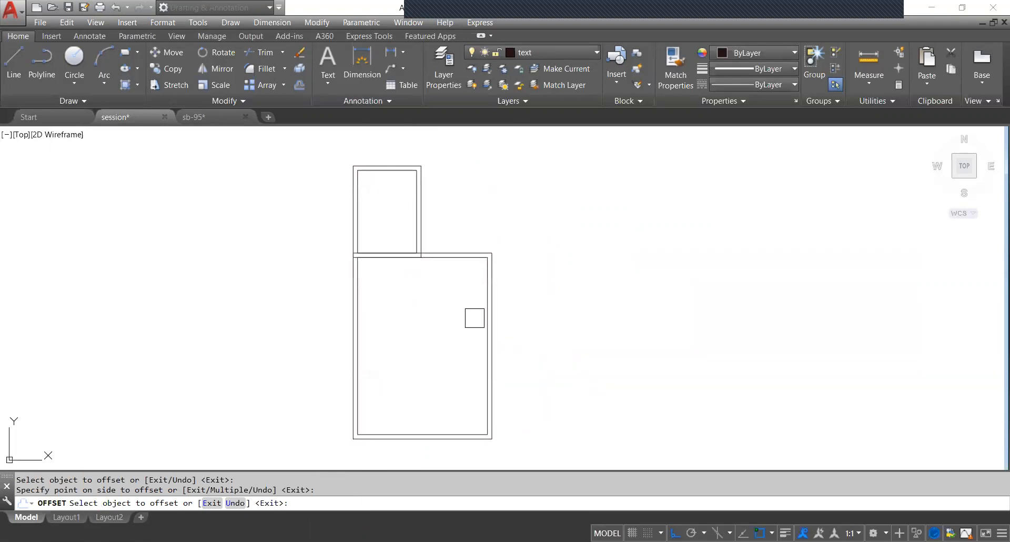
pyautogui.moveTo(509, 332)
pyautogui.mouseDown(button='middle')
pyautogui.moveTo(488, 334)
pyautogui.moveTo(496, 351)
pyautogui.mouseUp(button='middle')
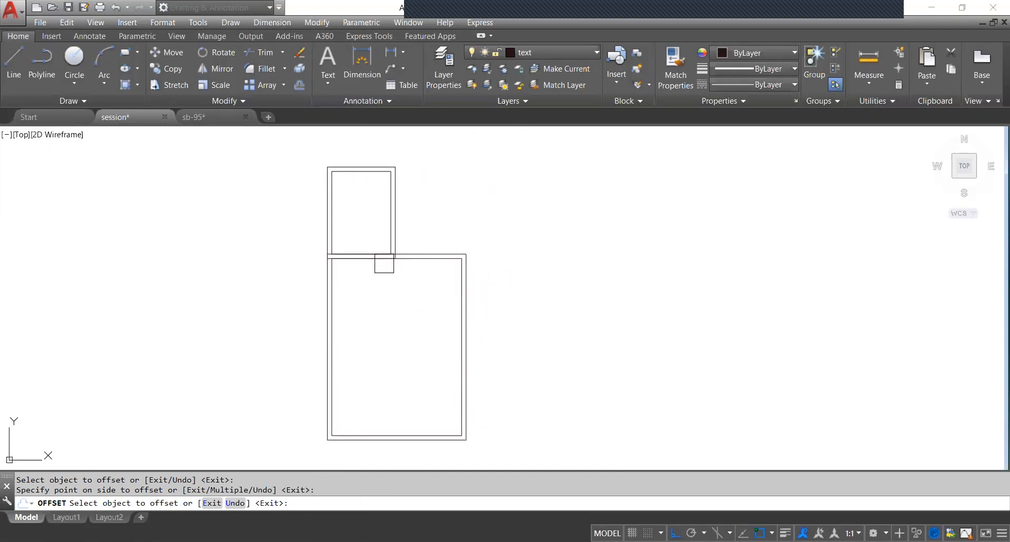
pyautogui.scroll(5, 384, 263)
pyautogui.moveTo(381, 255); pyautogui.dragTo(475, 305, button='middle')
pyautogui.scroll(-5, 486, 248)
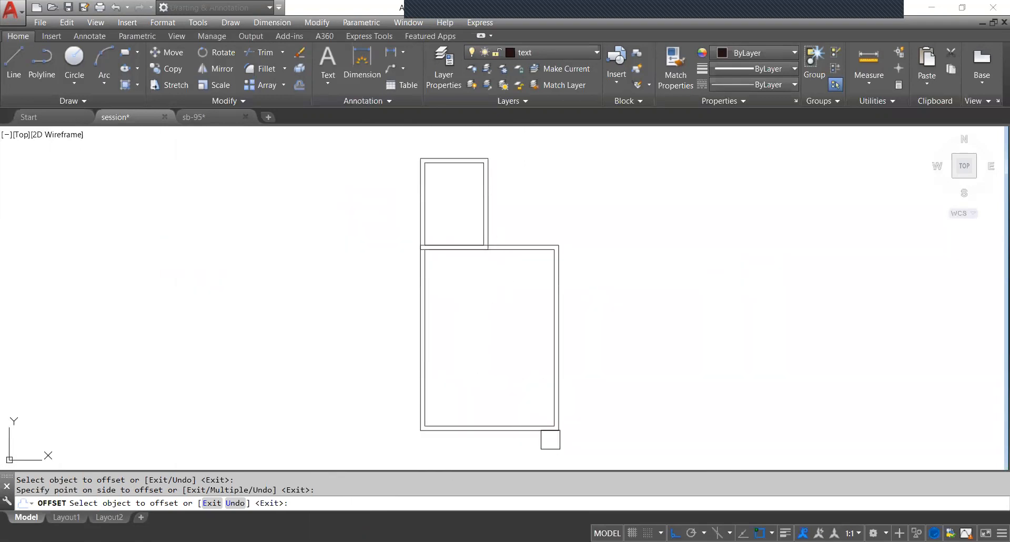
pyautogui.press('Escape')
# Try to extend the lower edge of the larger room's outer rectangle, using that rectangle as the boundary.
pyautogui.scroll(5, 537, 428)
pyautogui.moveTo(580, 415); pyautogui.dragTo(586, 360, button='middle')
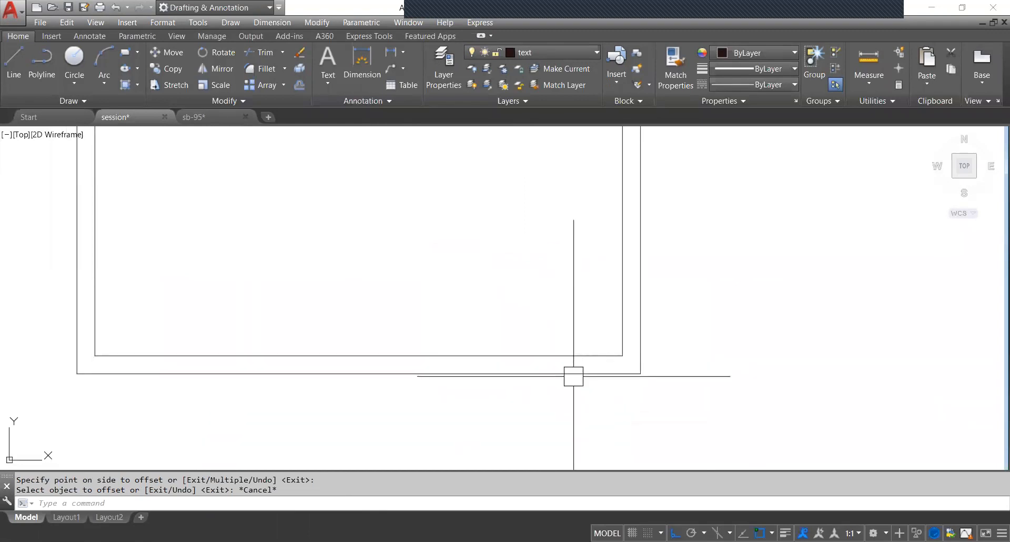
pyautogui.scroll(-2, 542, 368)
pyautogui.scroll(2, 540, 369)
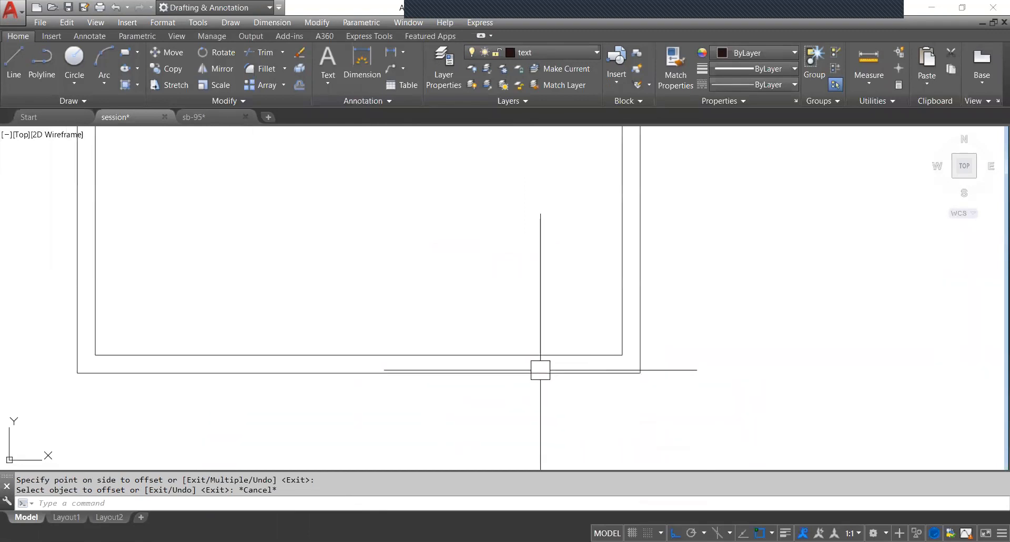
pyautogui.click(540, 371)
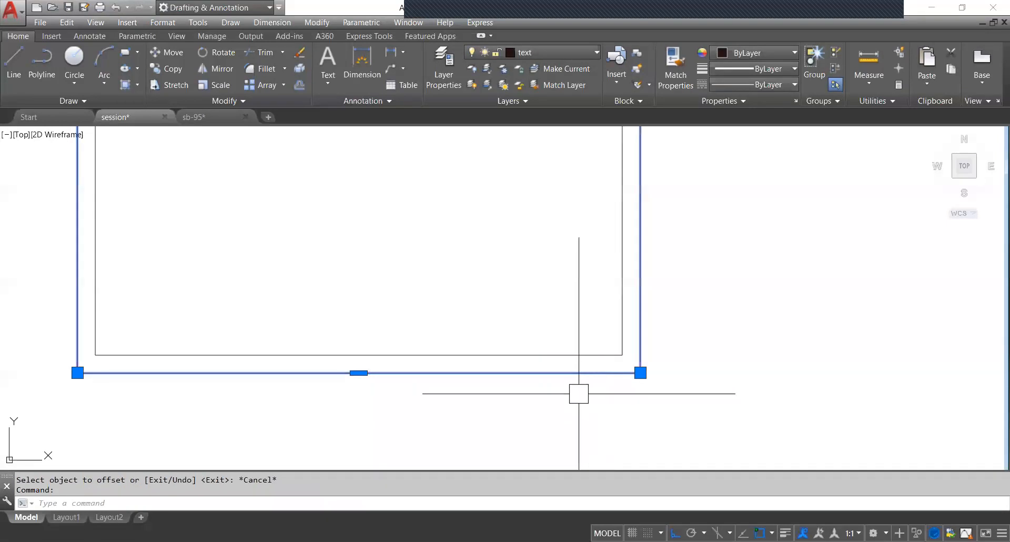
pyautogui.write('ex')
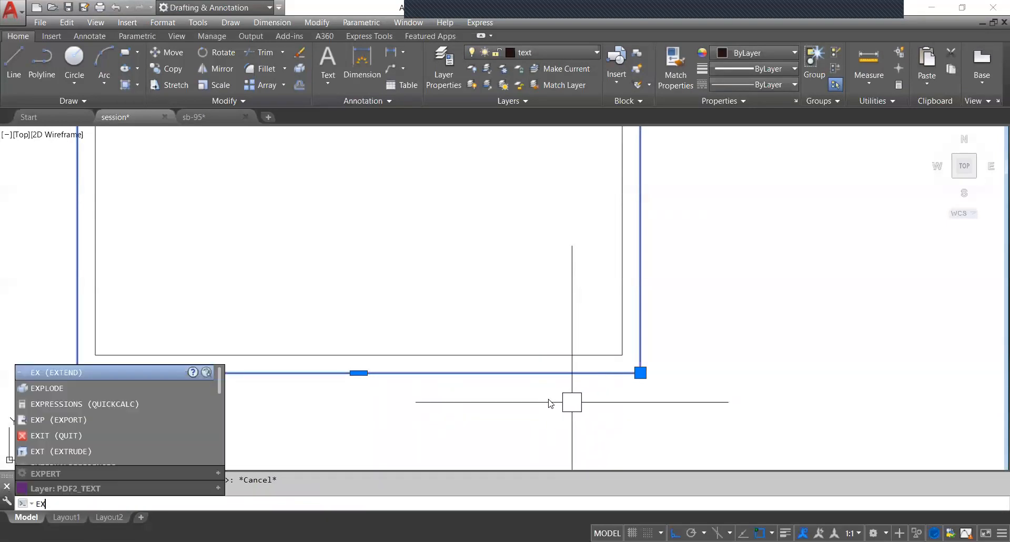
pyautogui.press('Return')
pyautogui.click(586, 373)
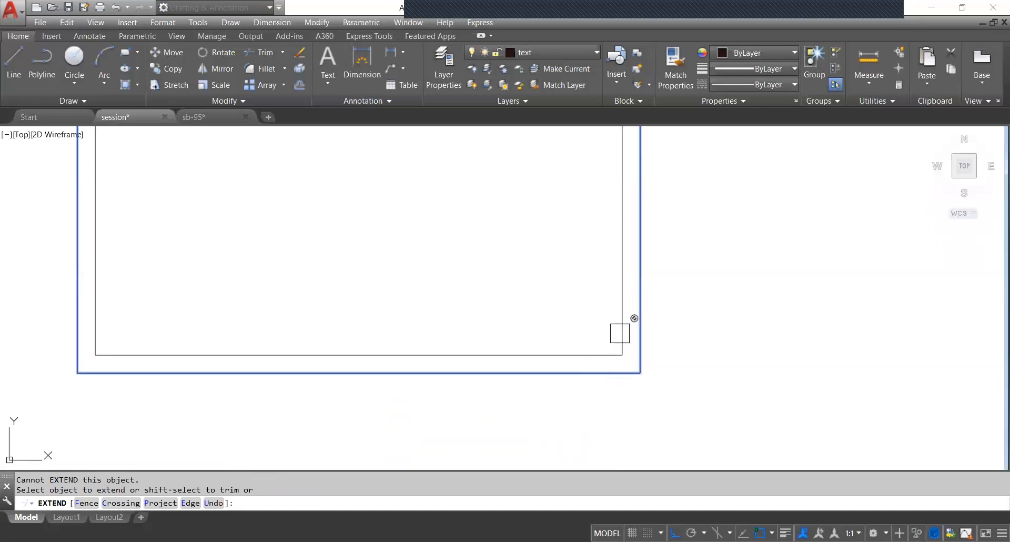
pyautogui.scroll(-4, 618, 333)
pyautogui.scroll(4, 616, 332)
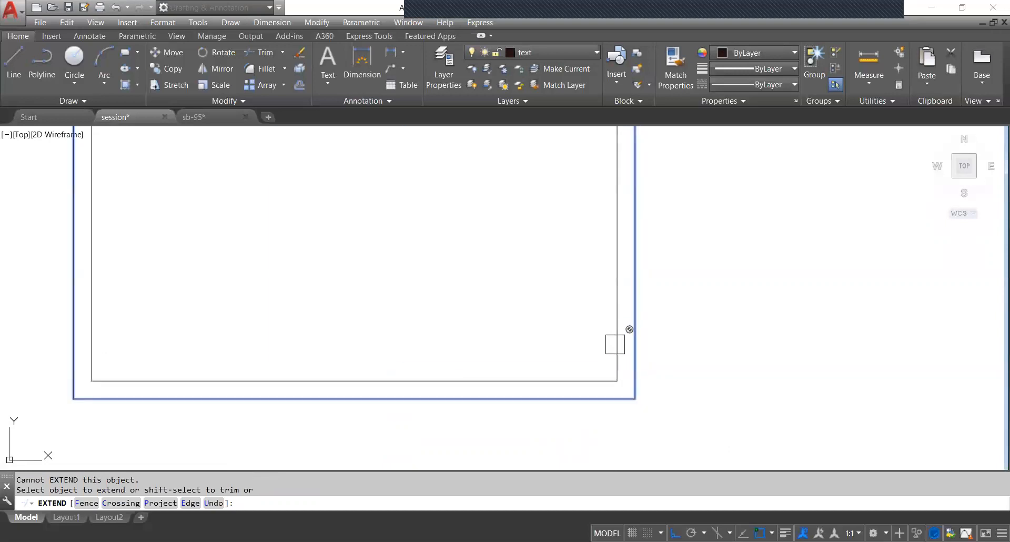
pyautogui.scroll(-2, 611, 358)
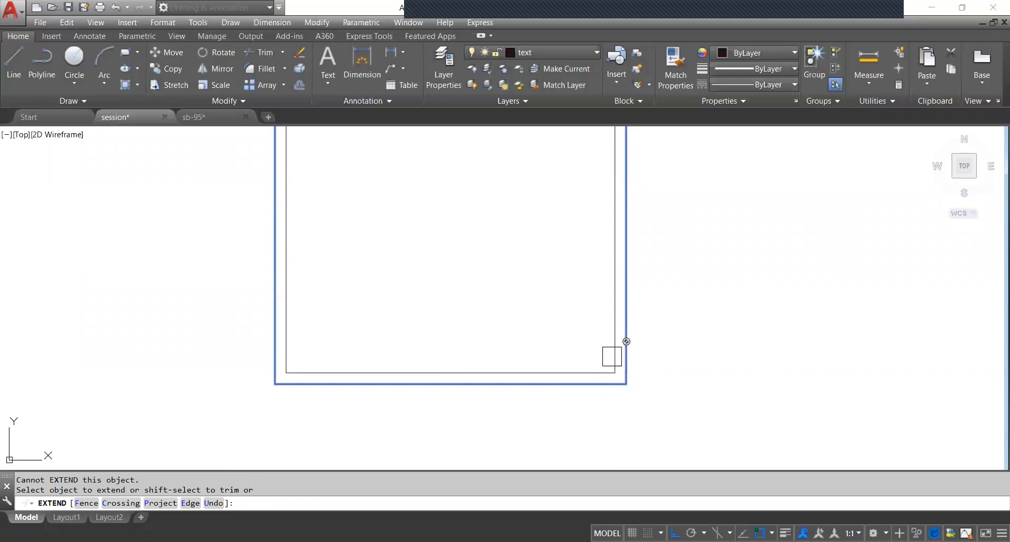
pyautogui.press('Escape')
pyautogui.scroll(-5, 624, 351)
pyautogui.scroll(5, 629, 348)
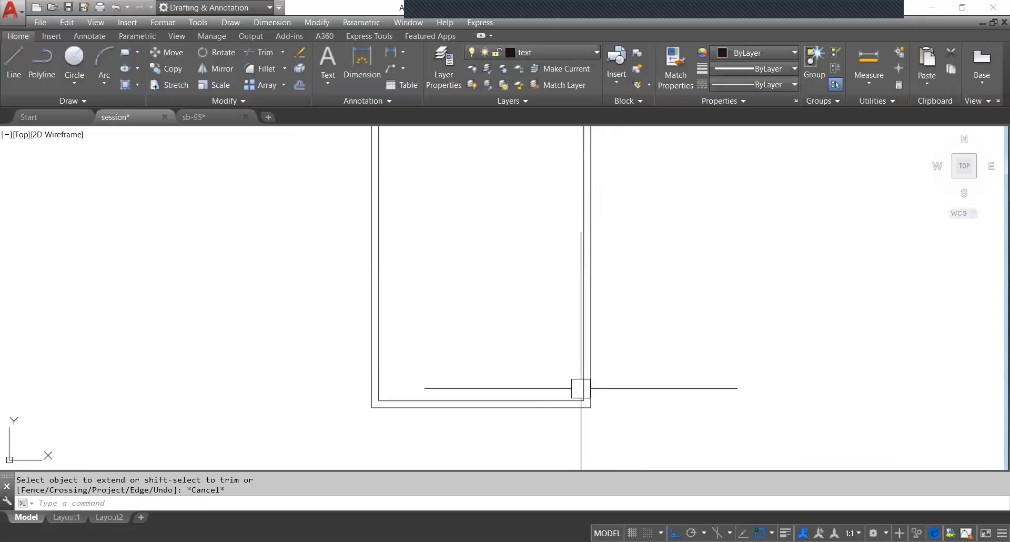
pyautogui.moveTo(602, 387); pyautogui.dragTo(602, 399, button='middle')
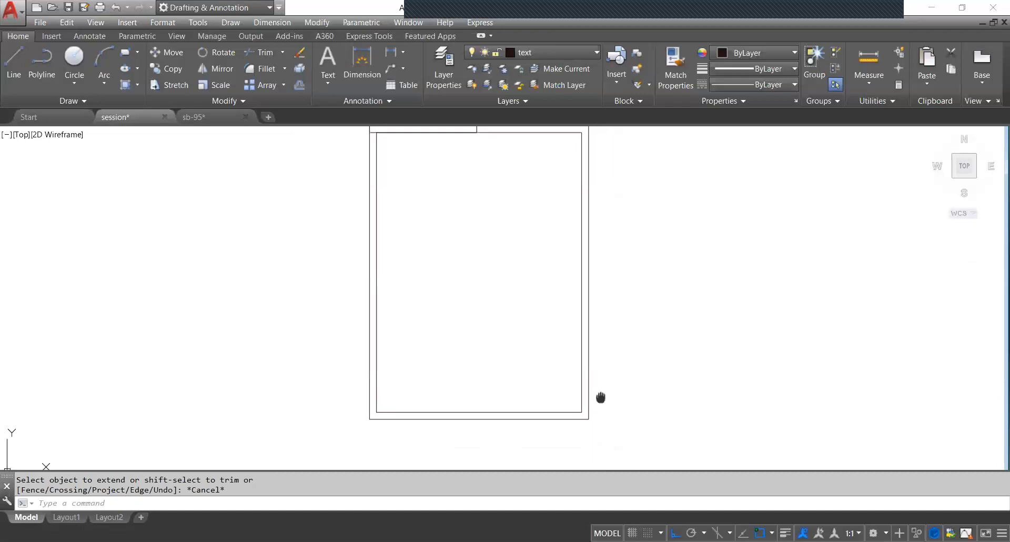
pyautogui.scroll(-4, 544, 363)
pyautogui.scroll(6, 552, 368)
pyautogui.scroll(-5, 601, 381)
pyautogui.scroll(5, 547, 389)
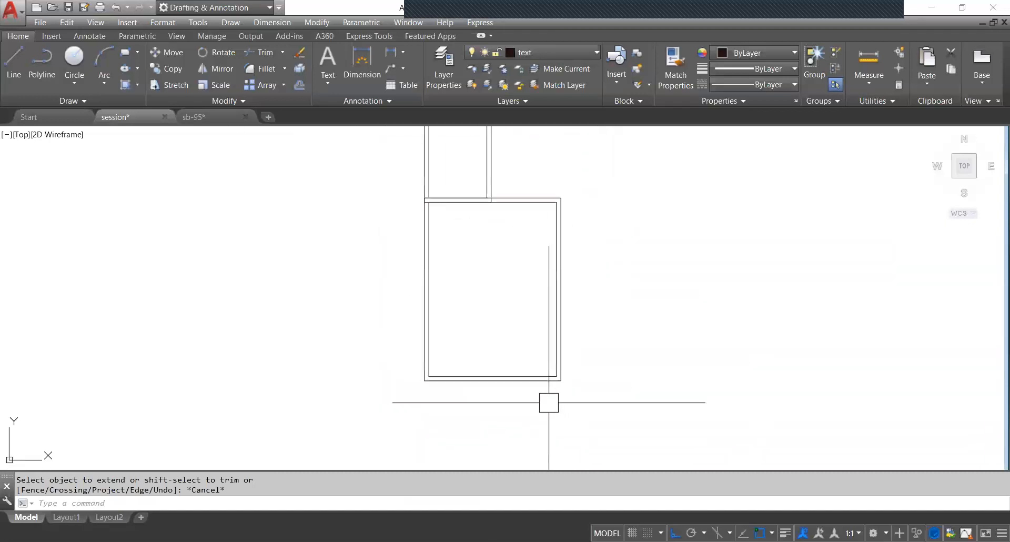
pyautogui.scroll(2, 565, 363)
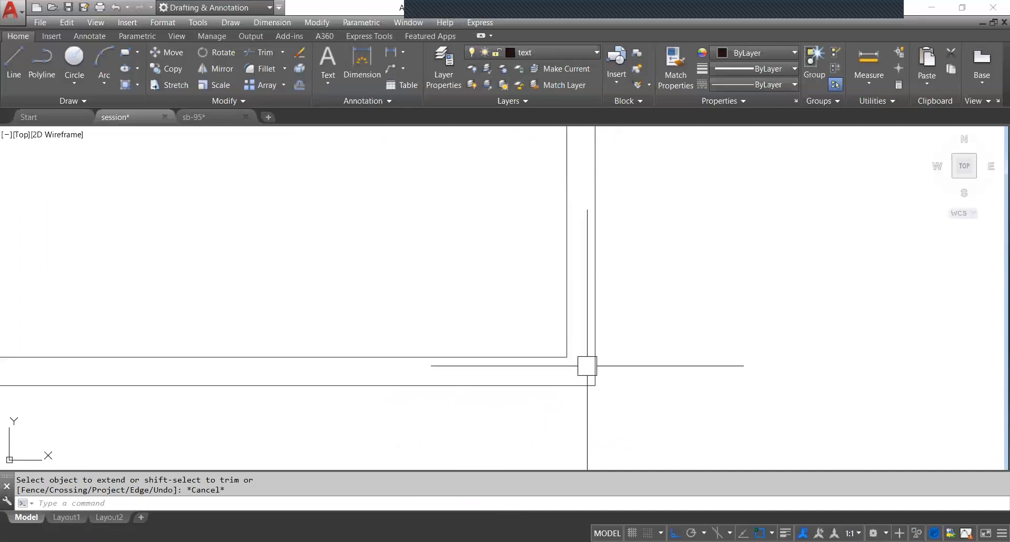
pyautogui.scroll(-2, 578, 358)
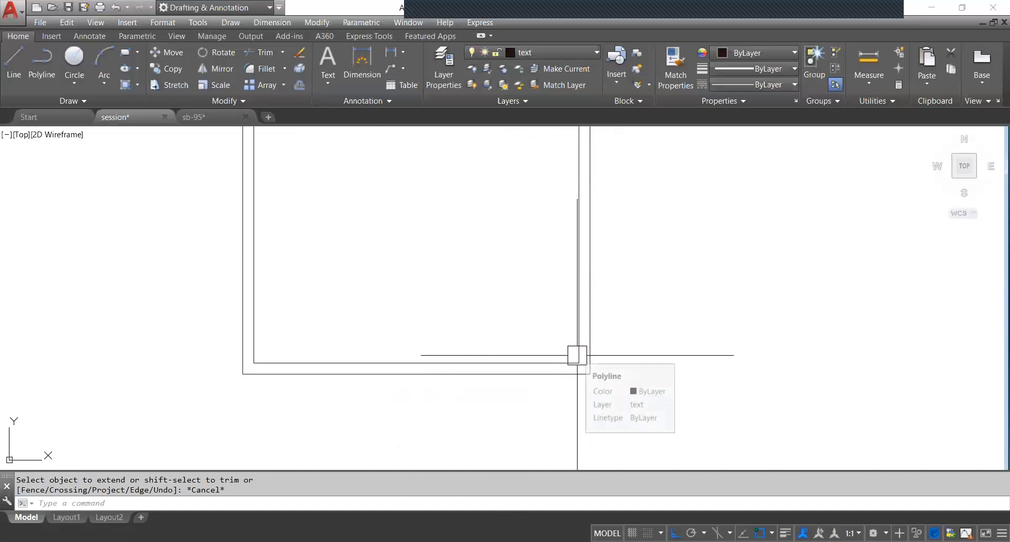
# Explode the larger room's inner rectangle into separate lines.
pyautogui.click(577, 355)
pyautogui.scroll(-4, 578, 358)
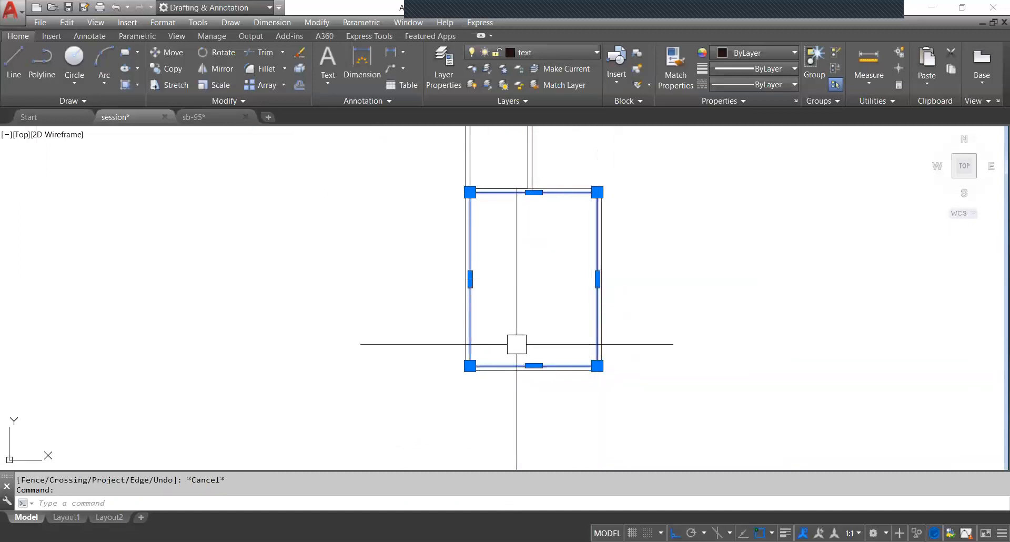
pyautogui.scroll(4, 536, 350)
pyautogui.scroll(-2, 599, 367)
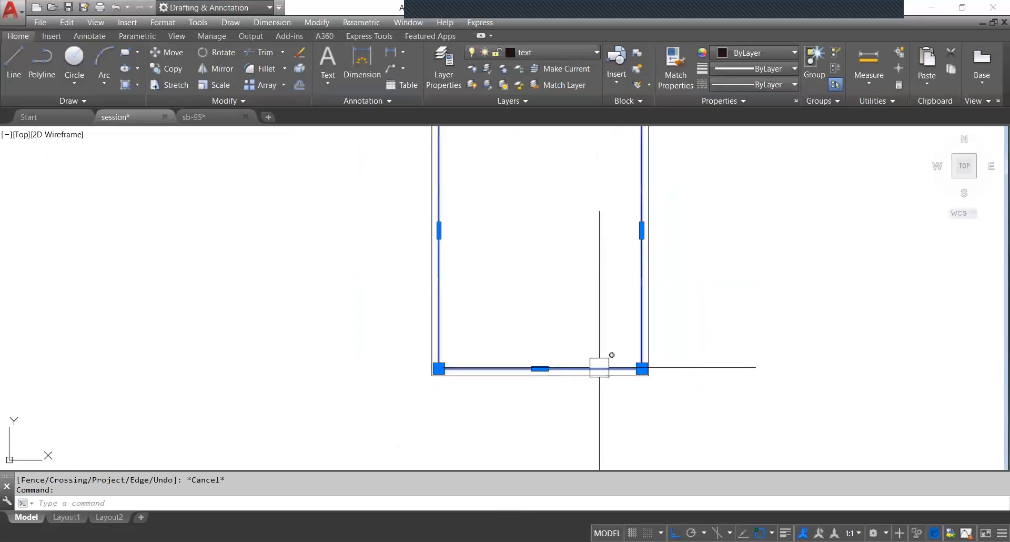
pyautogui.moveTo(608, 365); pyautogui.dragTo(588, 373, button='middle')
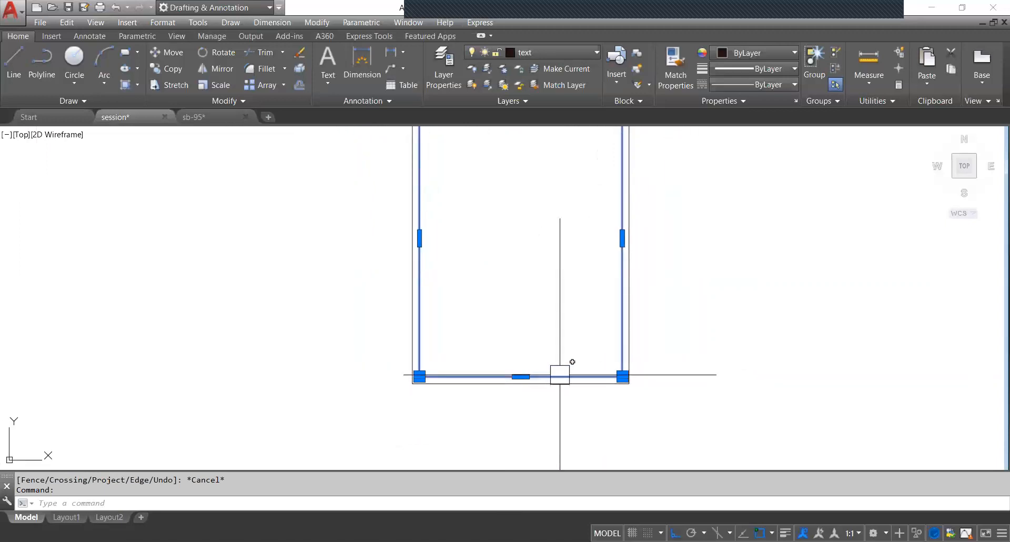
pyautogui.write('x')
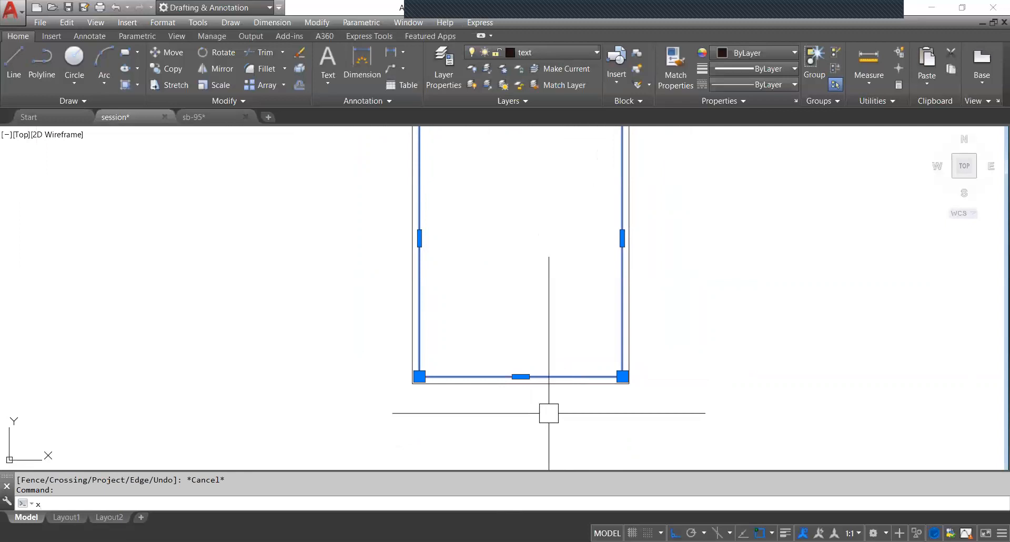
pyautogui.press('Return')
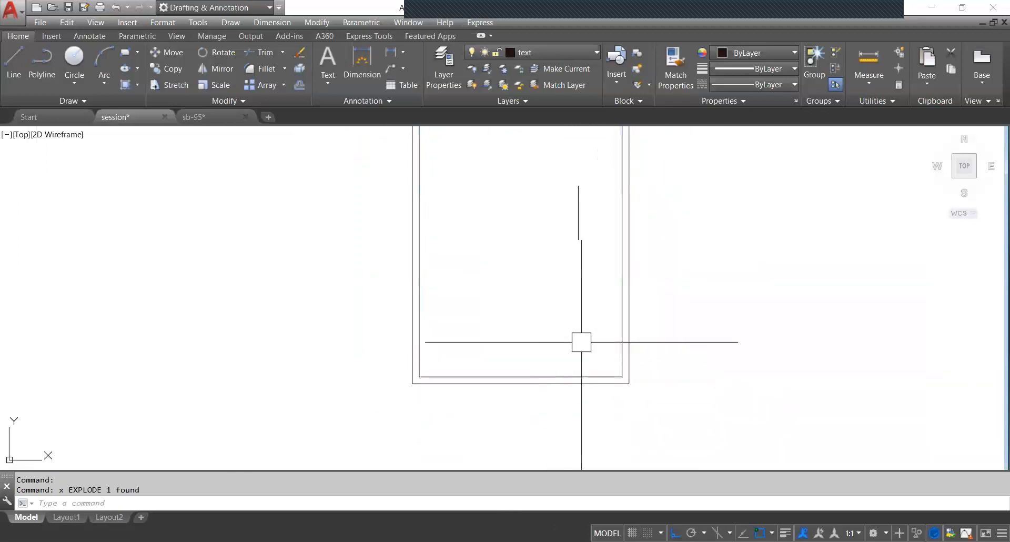
# Select the four sides of the exploded inner rectangle one by one to check that they are separate, and clear the selection.
pyautogui.scroll(4, 627, 355)
pyautogui.click(612, 366)
pyautogui.scroll(-4, 614, 367)
pyautogui.click(534, 378)
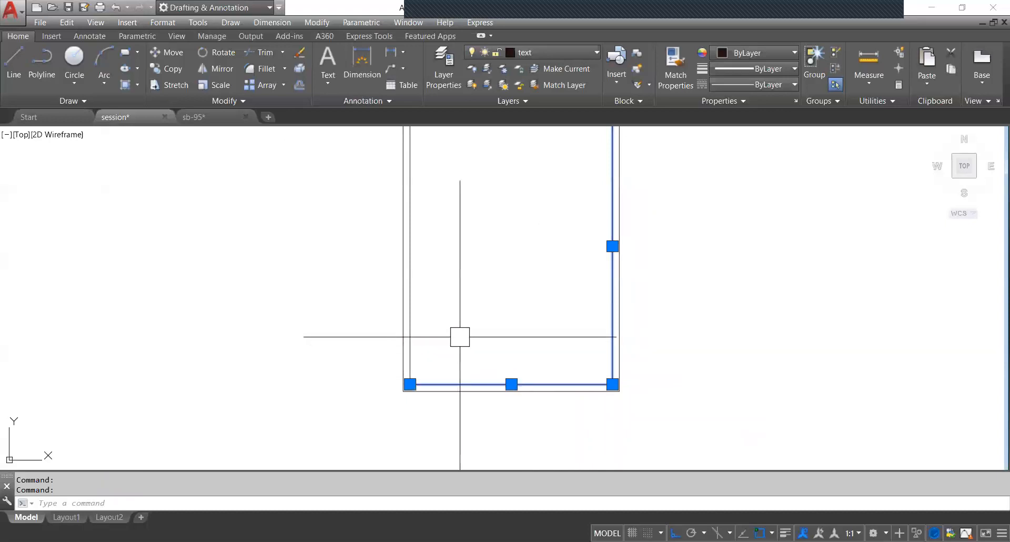
pyautogui.moveTo(459, 336); pyautogui.dragTo(434, 422, button='middle')
pyautogui.click(388, 329)
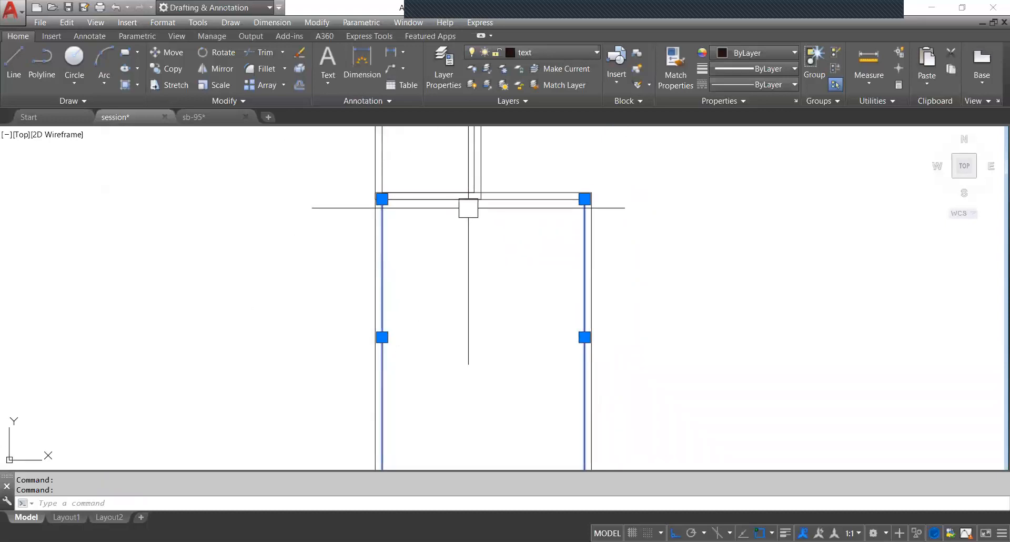
pyautogui.click(509, 199)
pyautogui.scroll(-4, 576, 202)
pyautogui.scroll(6, 576, 201)
pyautogui.press('Escape')
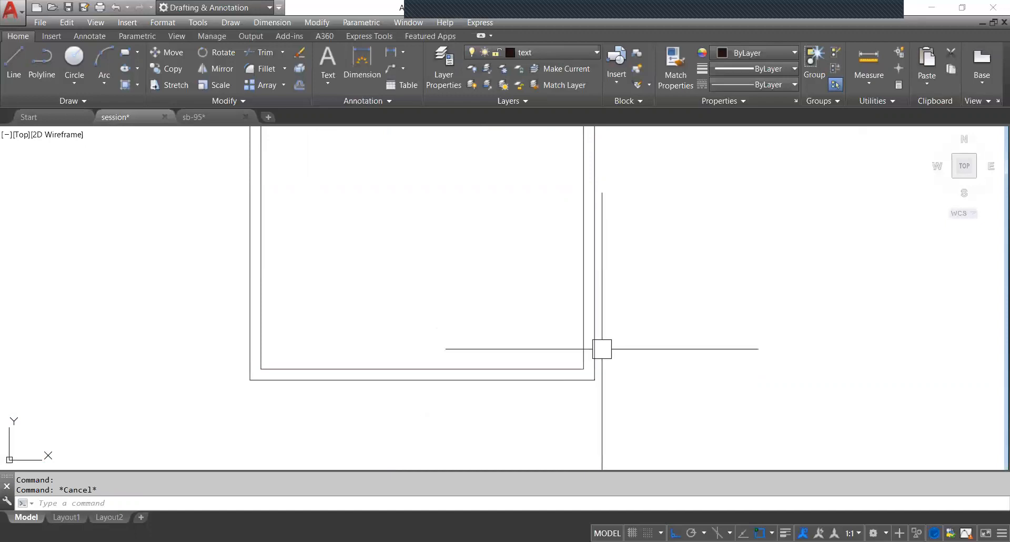
# Extend the larger room's inner right wall line down to the outer rectangle, using that rectangle as the boundary, and end the command.
pyautogui.click(599, 351)
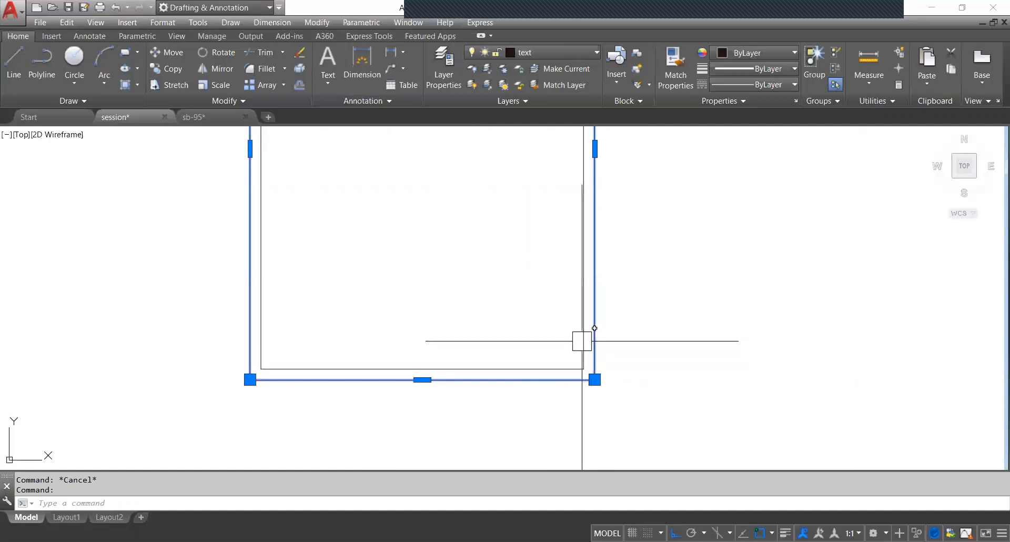
pyautogui.write('ex')
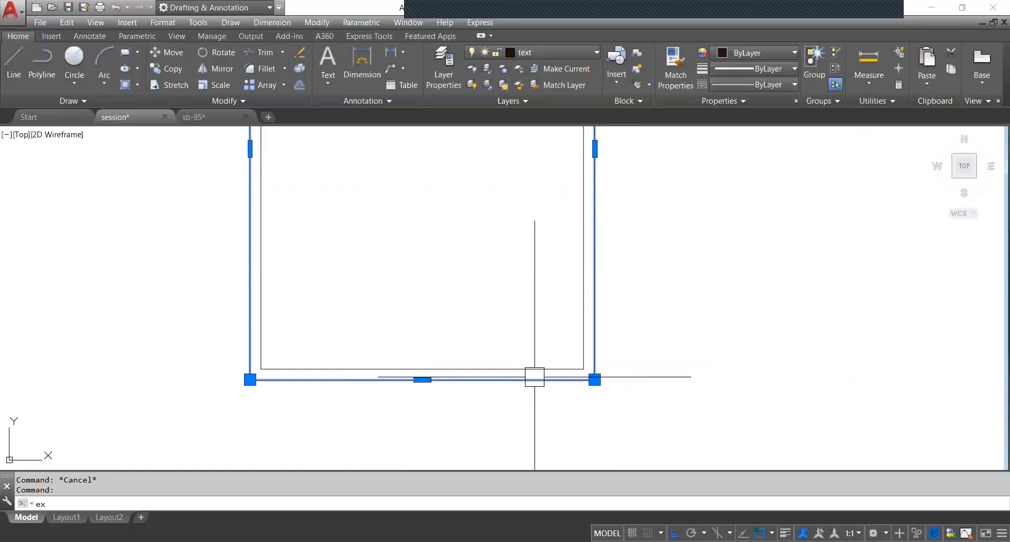
pyautogui.press('Return')
pyautogui.click(537, 376)
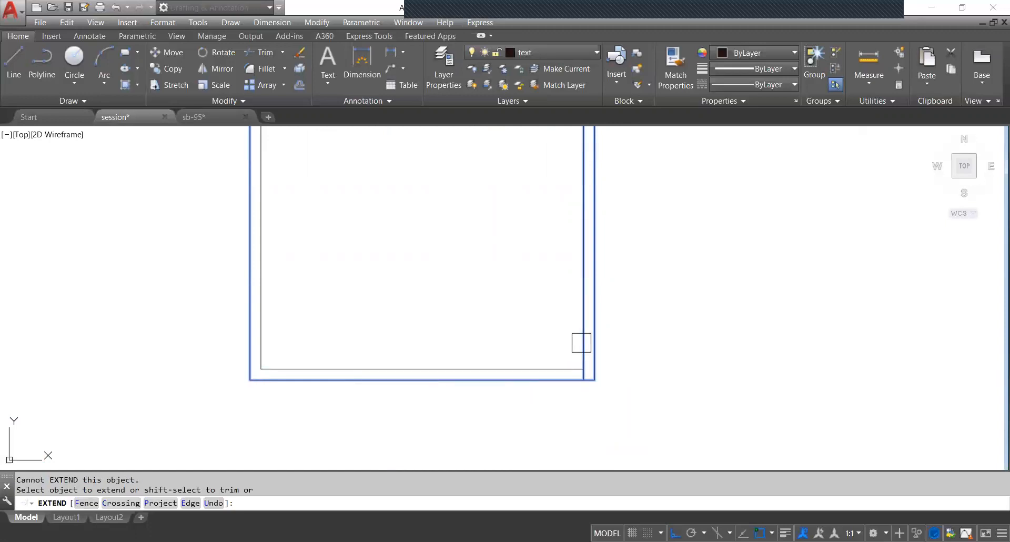
pyautogui.scroll(3, 578, 375)
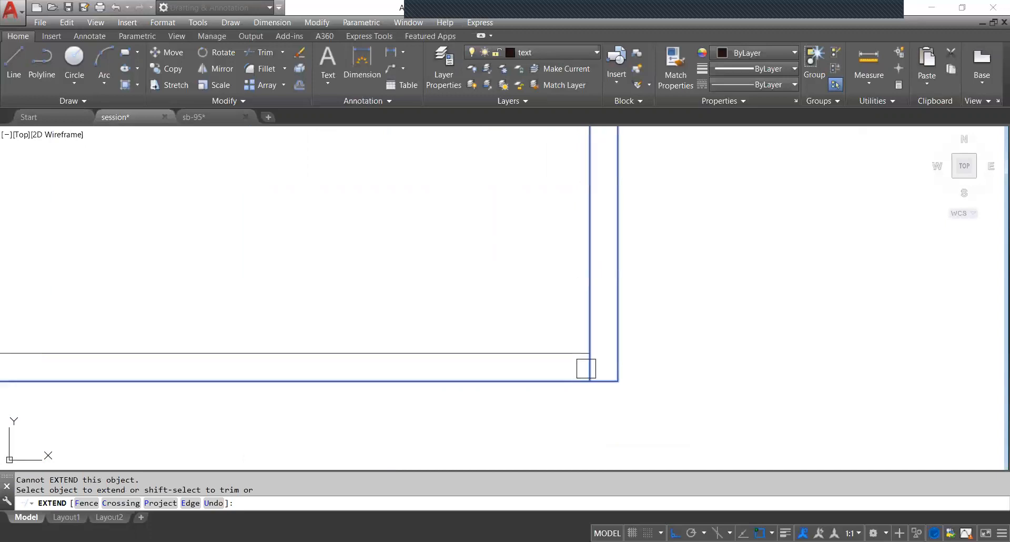
pyautogui.scroll(-3, 590, 371)
pyautogui.moveTo(589, 323); pyautogui.dragTo(584, 347, button='middle')
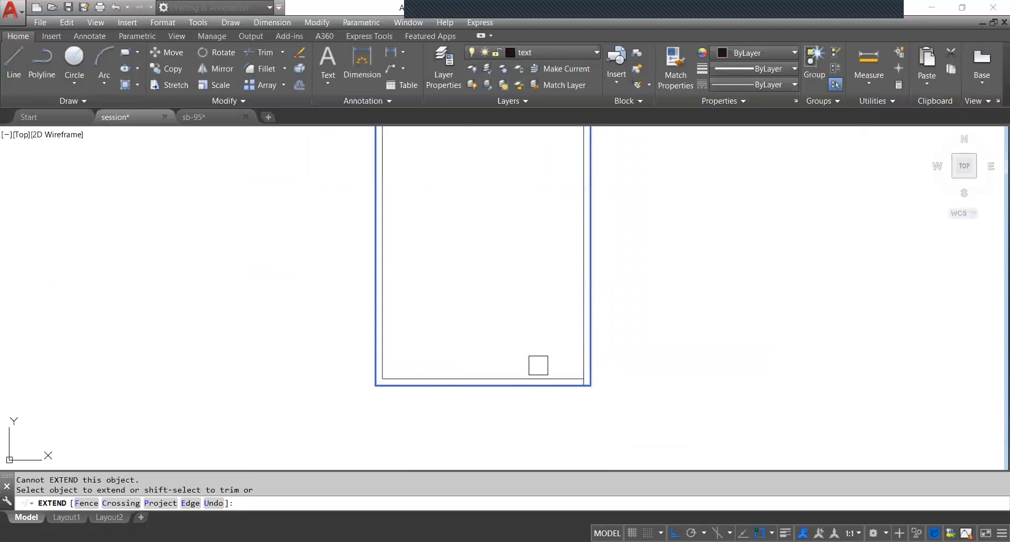
pyautogui.scroll(2, 580, 352)
pyautogui.scroll(2, 584, 366)
pyautogui.scroll(-2, 631, 376)
pyautogui.press('Escape')
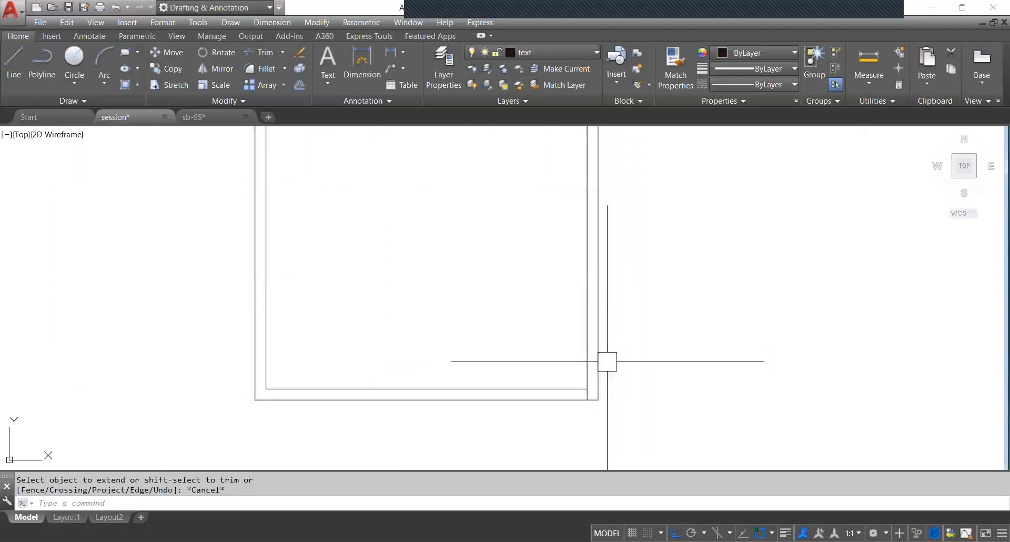
pyautogui.scroll(-2, 591, 378)
pyautogui.scroll(2, 587, 381)
pyautogui.scroll(-1, 584, 384)
pyautogui.scroll(2, 581, 374)
pyautogui.scroll(-1, 577, 376)
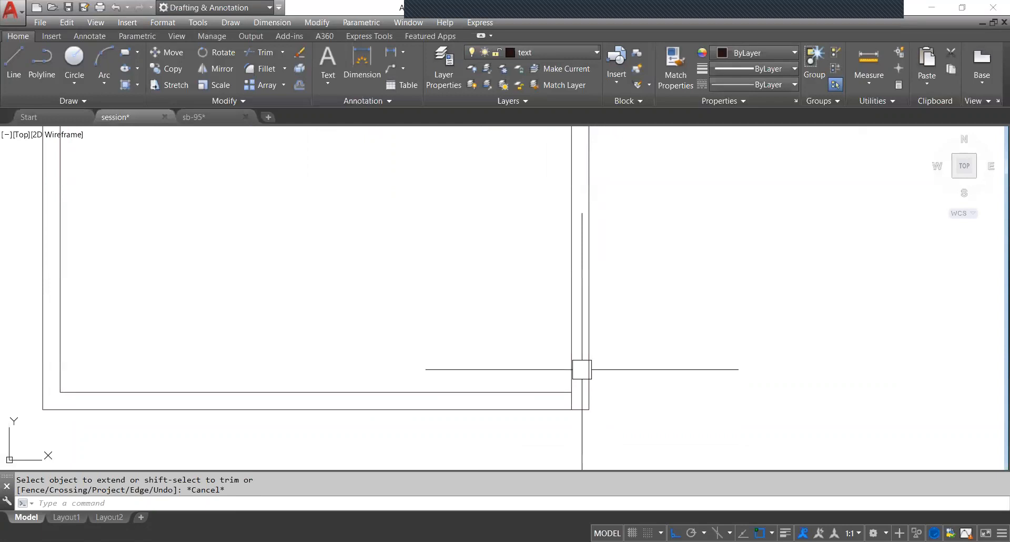
pyautogui.scroll(-2, 581, 368)
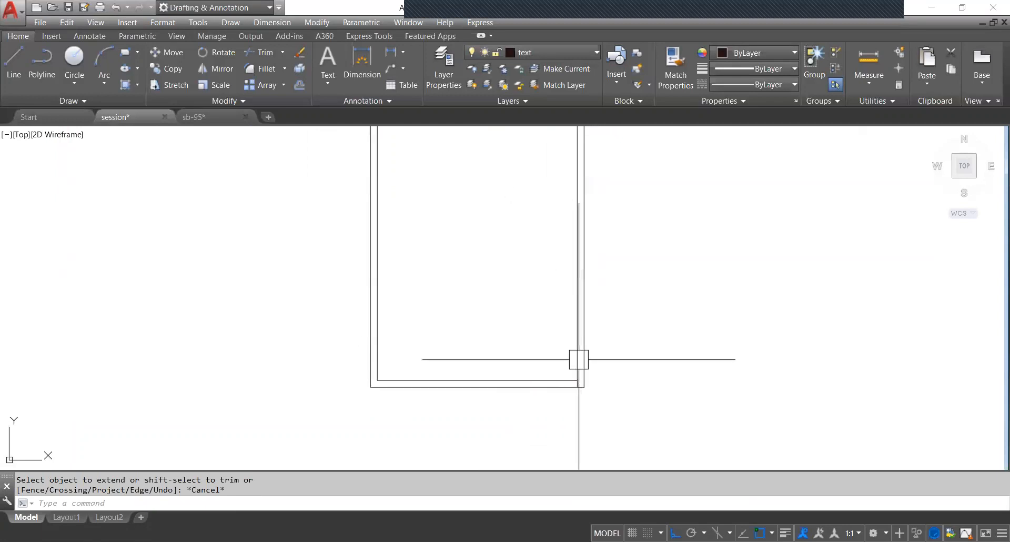
pyautogui.moveTo(598, 361); pyautogui.dragTo(594, 369, button='middle')
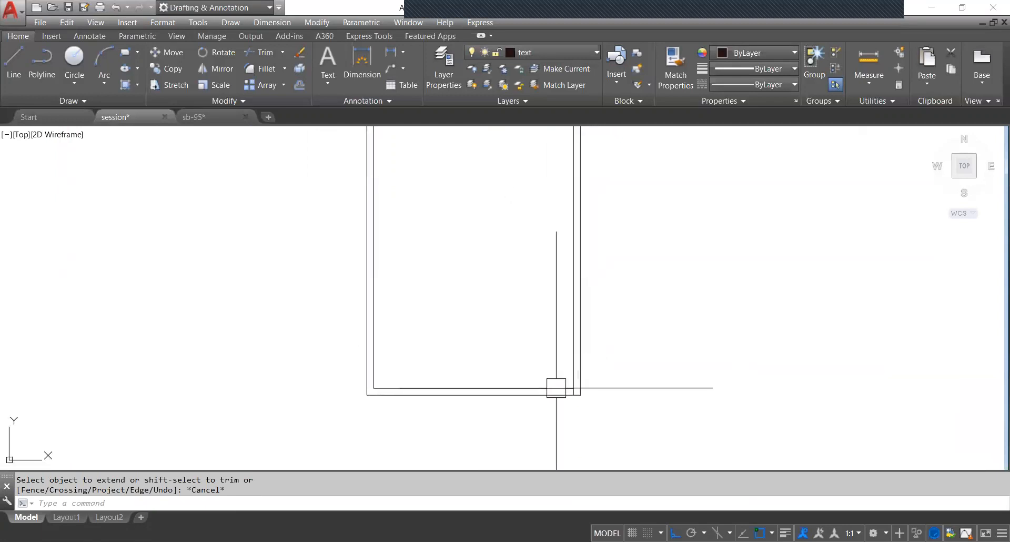
# Offset the larger room's inner right wall line 3' into the room to mark a doorway, and end the offset.
pyautogui.scroll(2, 573, 370)
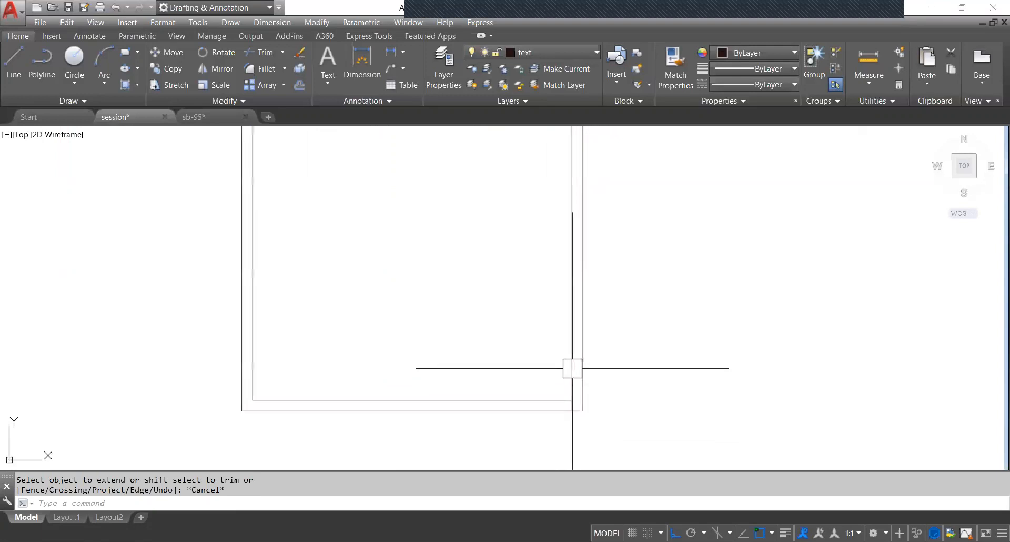
pyautogui.click(572, 370)
pyautogui.write('o')
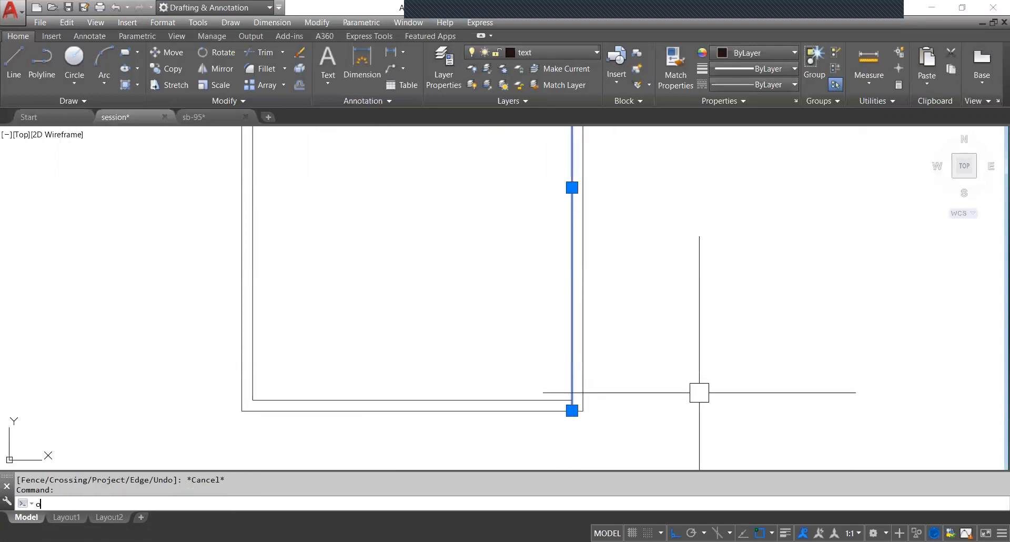
pyautogui.press('Return')
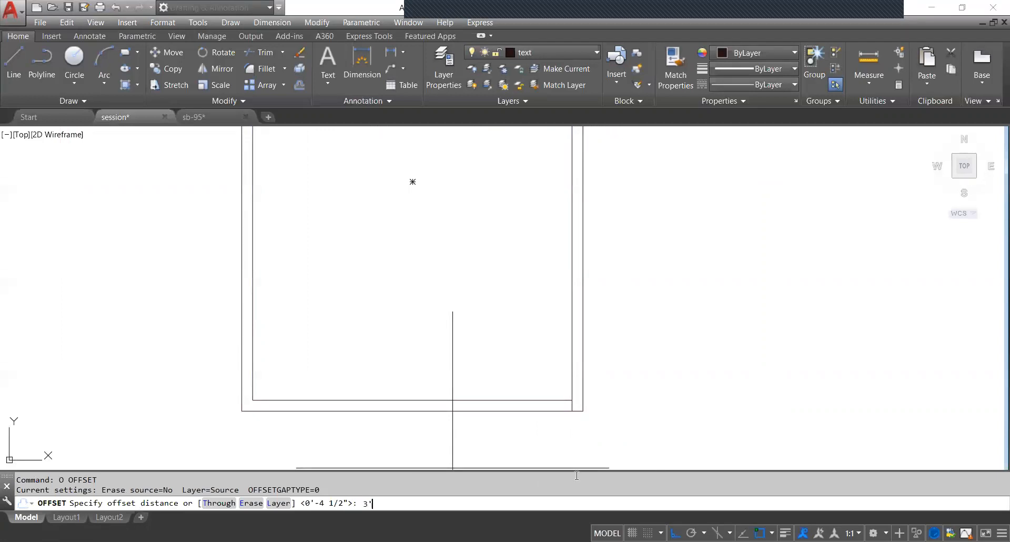
pyautogui.press('Return')
pyautogui.click(572, 263)
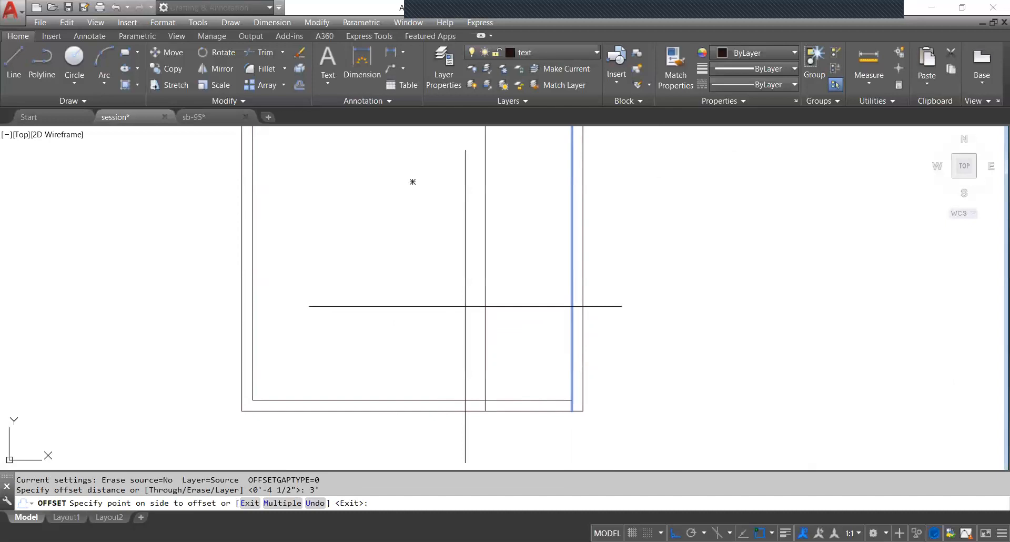
pyautogui.click(465, 306)
pyautogui.scroll(-4, 498, 345)
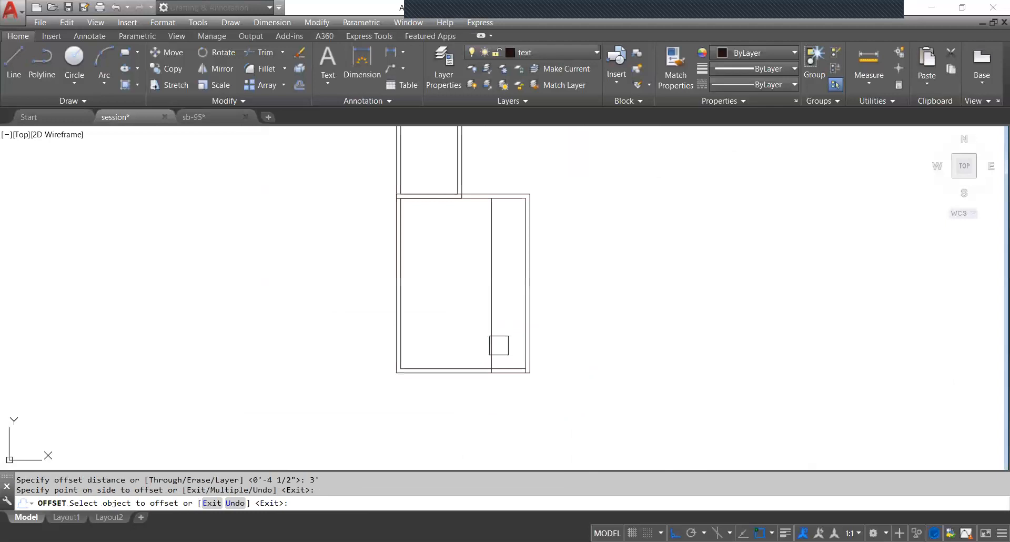
pyautogui.scroll(4, 495, 363)
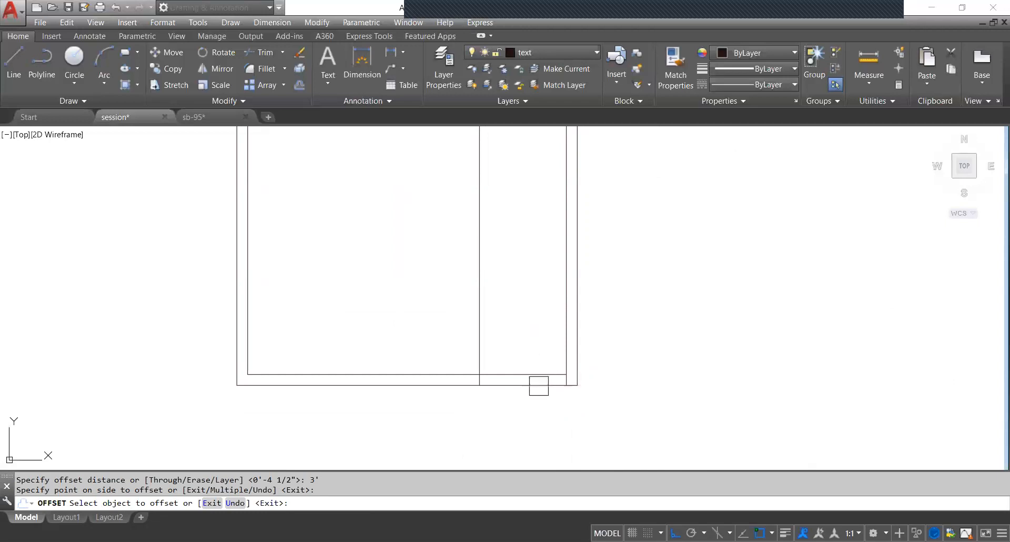
pyautogui.press('Escape')
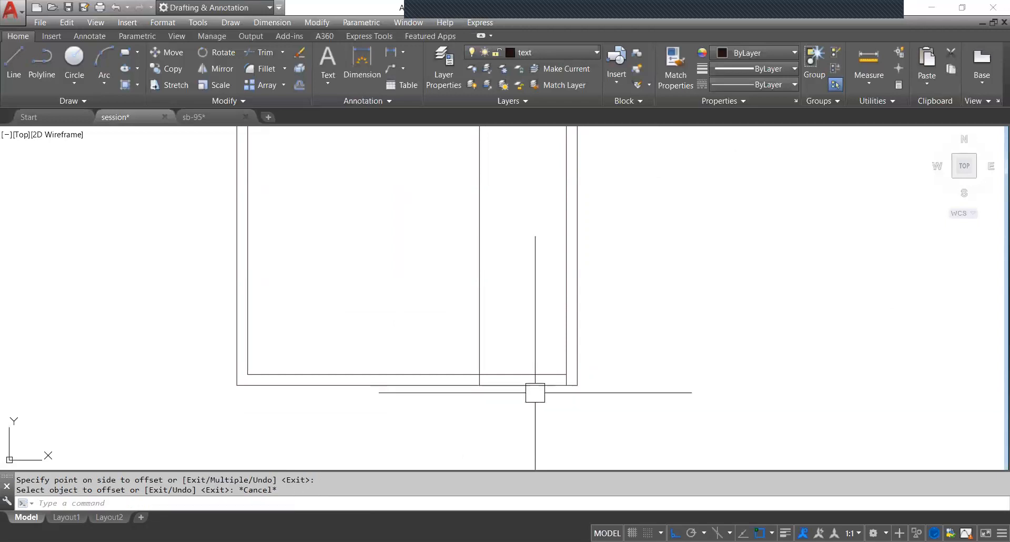
# Trim both lower wall lines of the larger room between the 3' offset line and the right wall to open the doorway.
pyautogui.write('tr')
pyautogui.press('Return')
pyautogui.press('Return')
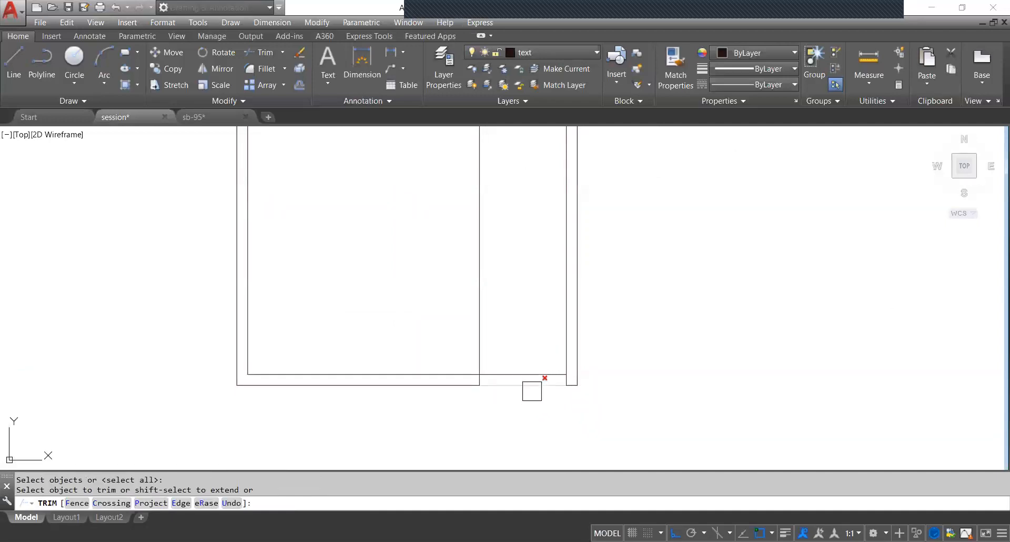
pyautogui.click(531, 389)
pyautogui.click(543, 373)
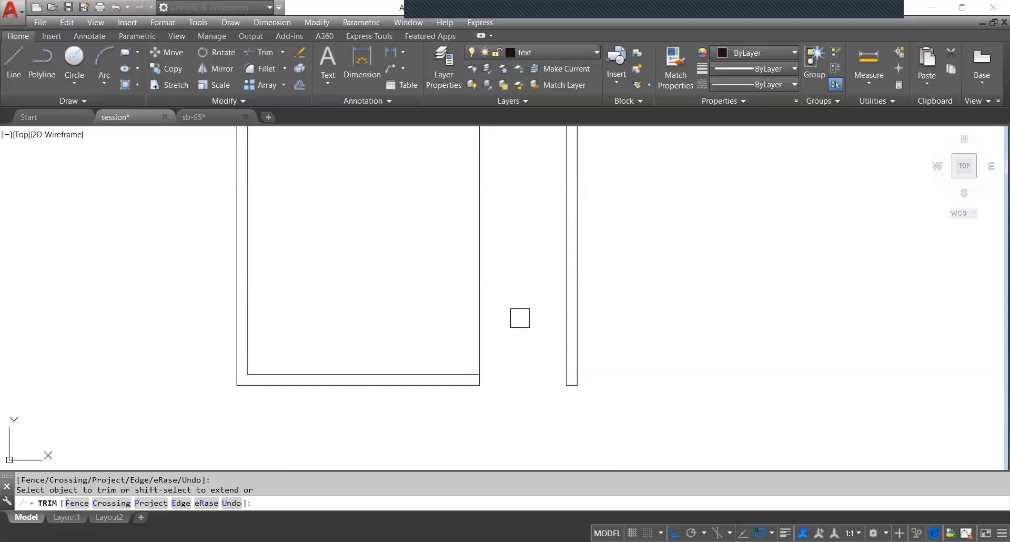
# Trim the part of the 3' offset line that runs inside the larger room above the doorway, and end the trim.
pyautogui.scroll(-4, 520, 318)
pyautogui.click(502, 326)
pyautogui.click(528, 316)
pyautogui.moveTo(522, 282)
pyautogui.mouseDown(button='middle')
pyautogui.moveTo(520, 341)
pyautogui.moveTo(464, 320)
pyautogui.moveTo(489, 314)
pyautogui.moveTo(553, 336)
pyautogui.mouseUp(button='middle')
pyautogui.scroll(4, 474, 265)
pyautogui.scroll(2, 518, 284)
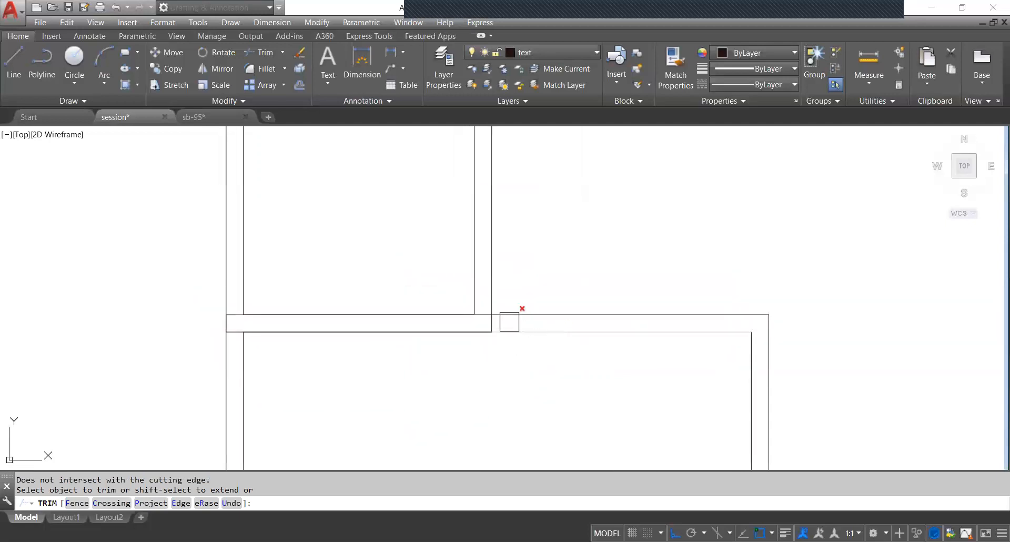
pyautogui.moveTo(499, 303); pyautogui.dragTo(505, 325, button='middle')
pyautogui.scroll(-3, 502, 342)
pyautogui.scroll(3, 516, 353)
pyautogui.press('Escape')
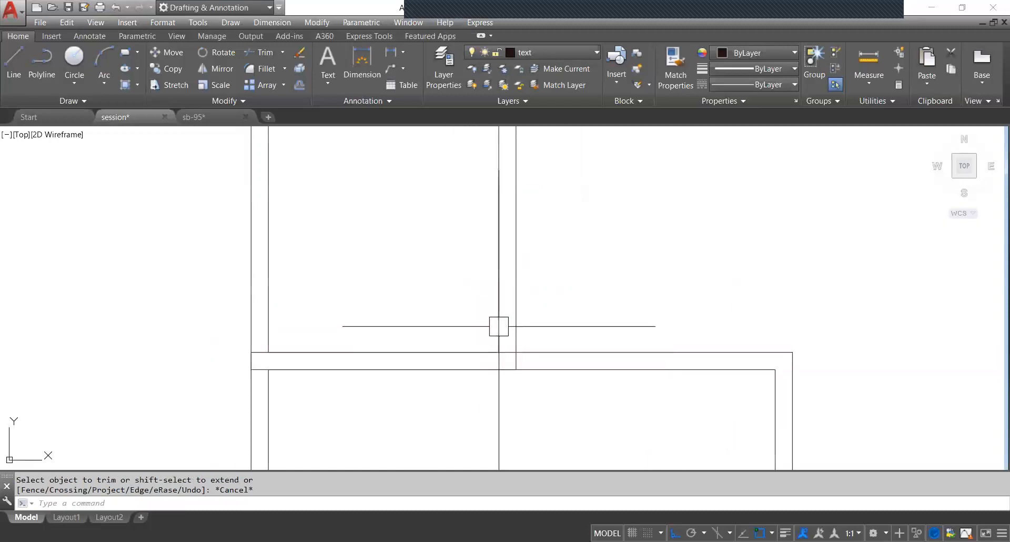
# Explode the smaller upper room's inner rectangle into separate lines.
pyautogui.click(498, 326)
pyautogui.write('x')
pyautogui.press('Return')
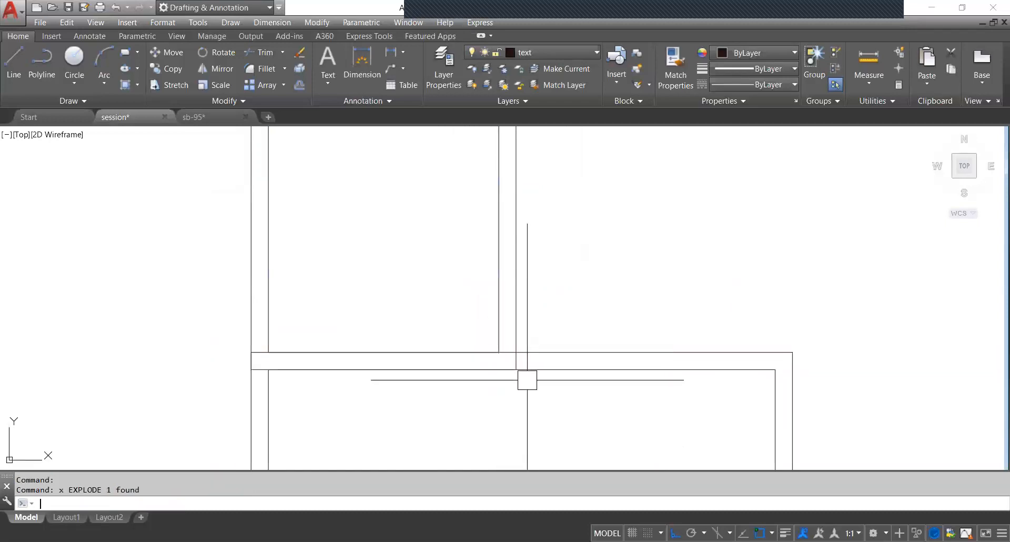
# Extend the smaller room's inner right wall line down to its outer rectangle, using that rectangle as the boundary.
pyautogui.moveTo(530, 311); pyautogui.dragTo(536, 341, button='middle')
pyautogui.click(528, 332)
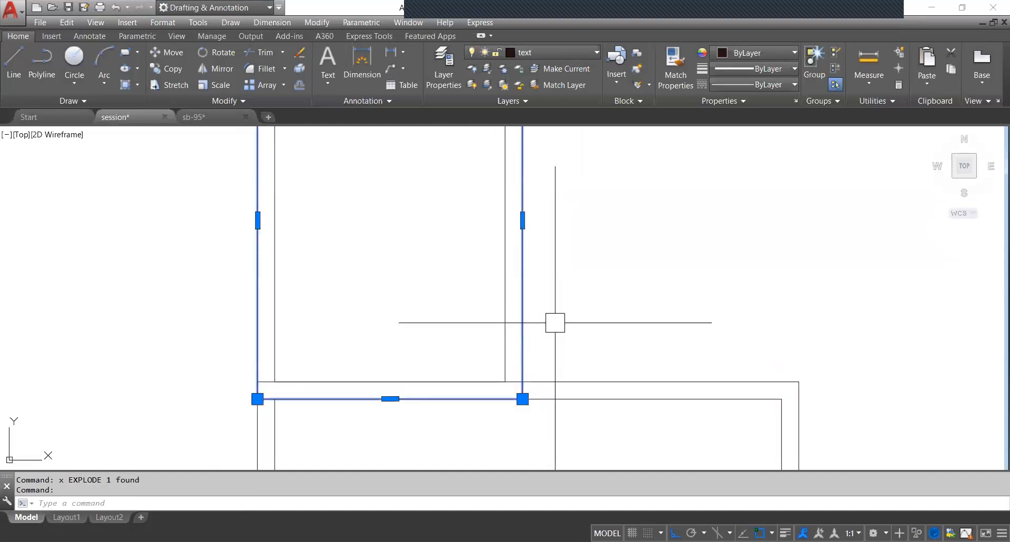
pyautogui.scroll(-2, 554, 318)
pyautogui.scroll(2, 512, 332)
pyautogui.scroll(-3, 576, 341)
pyautogui.scroll(3, 557, 326)
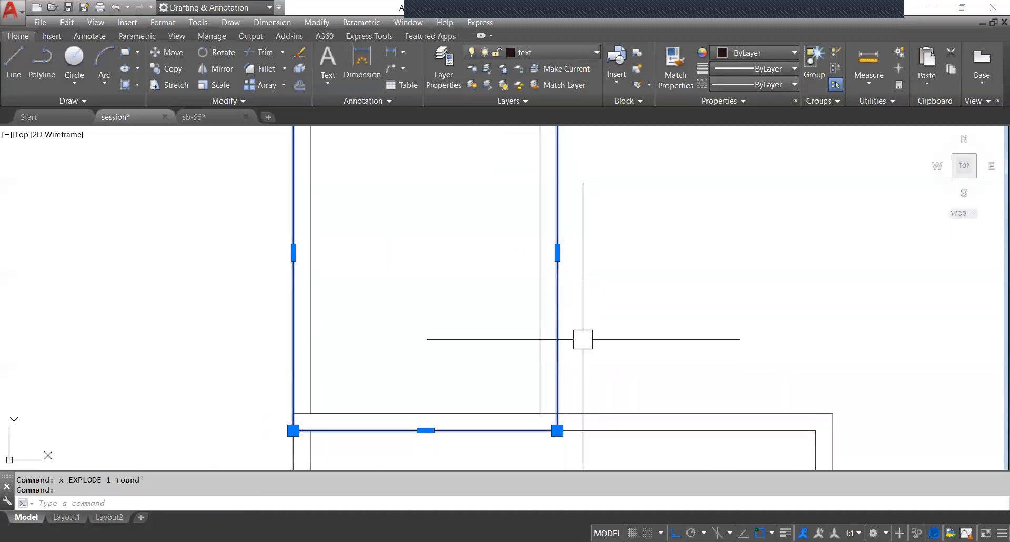
pyautogui.moveTo(569, 343); pyautogui.dragTo(566, 347, button='middle')
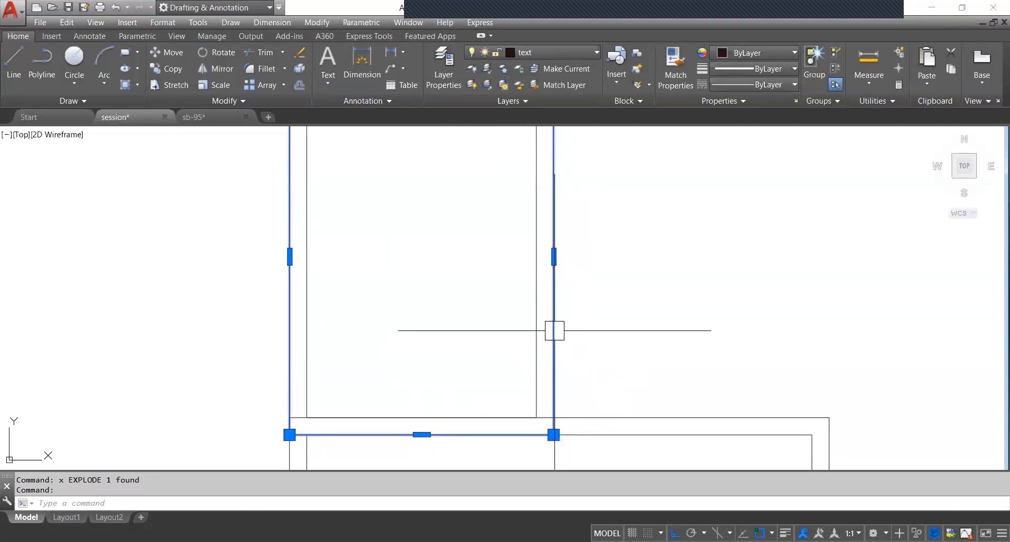
pyautogui.write('ec')
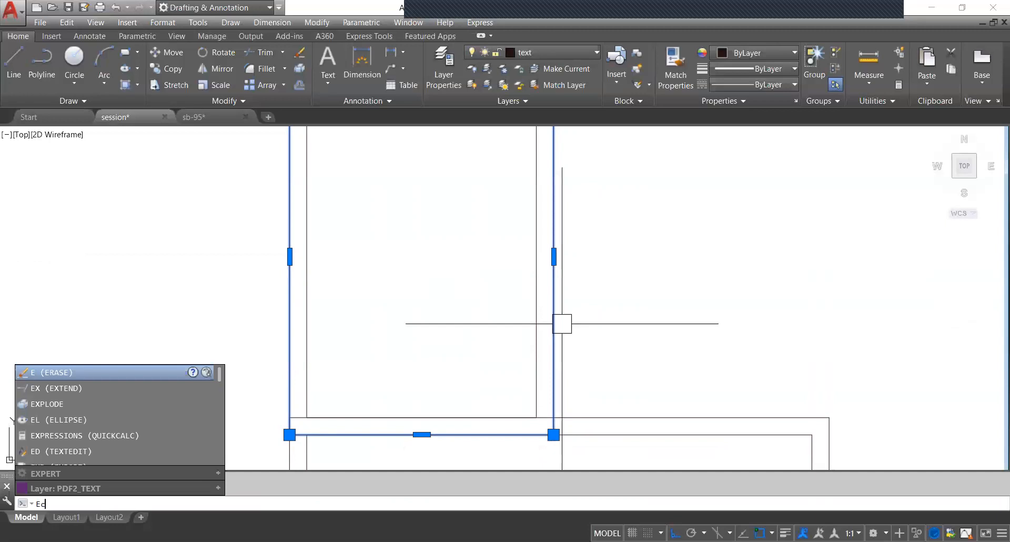
pyautogui.write('x')
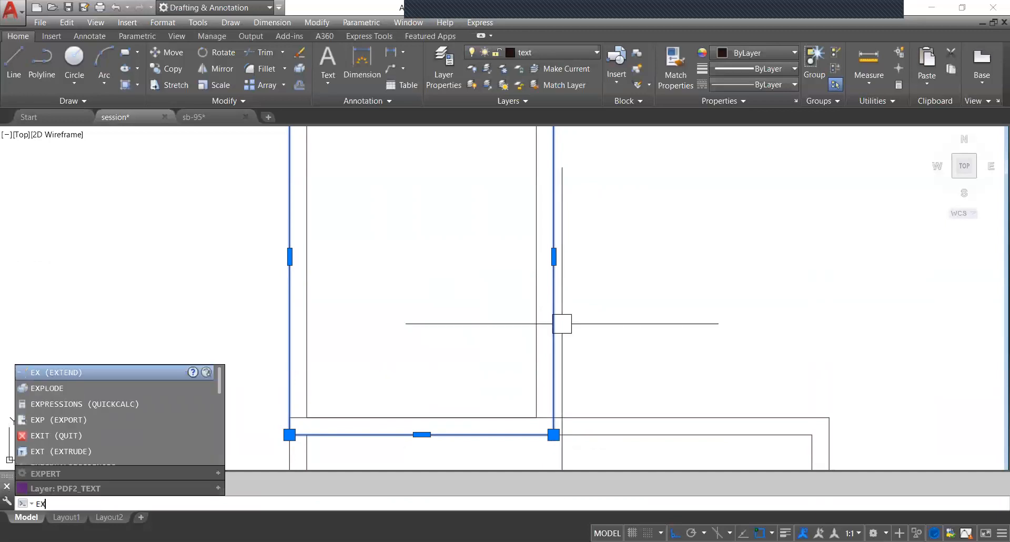
pyautogui.press('Return')
pyautogui.click(543, 355)
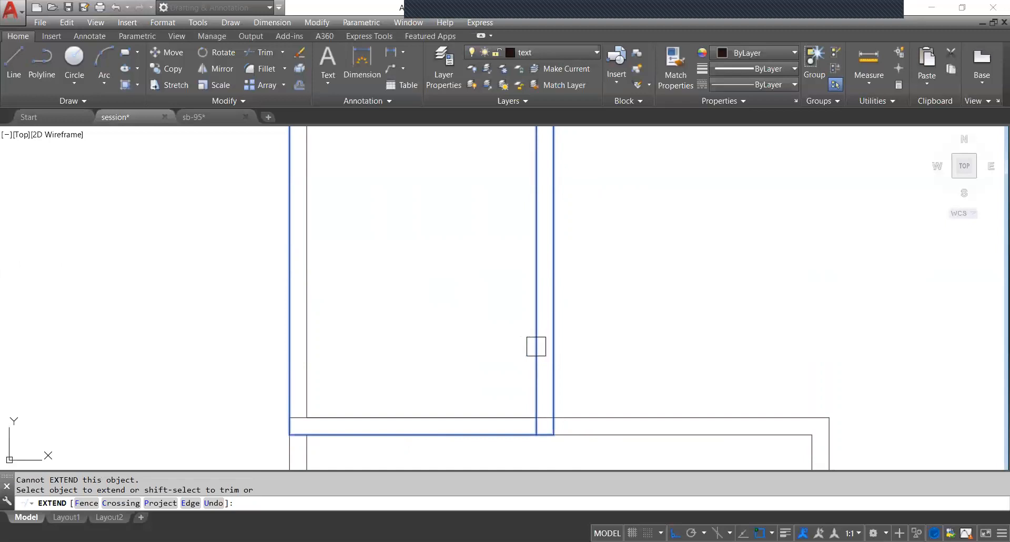
# Try to extend further wall lines around the corner shared by the two rooms, and end the extend command.
pyautogui.click(574, 420)
pyautogui.moveTo(593, 406); pyautogui.dragTo(616, 340, button='middle')
pyautogui.click(564, 366)
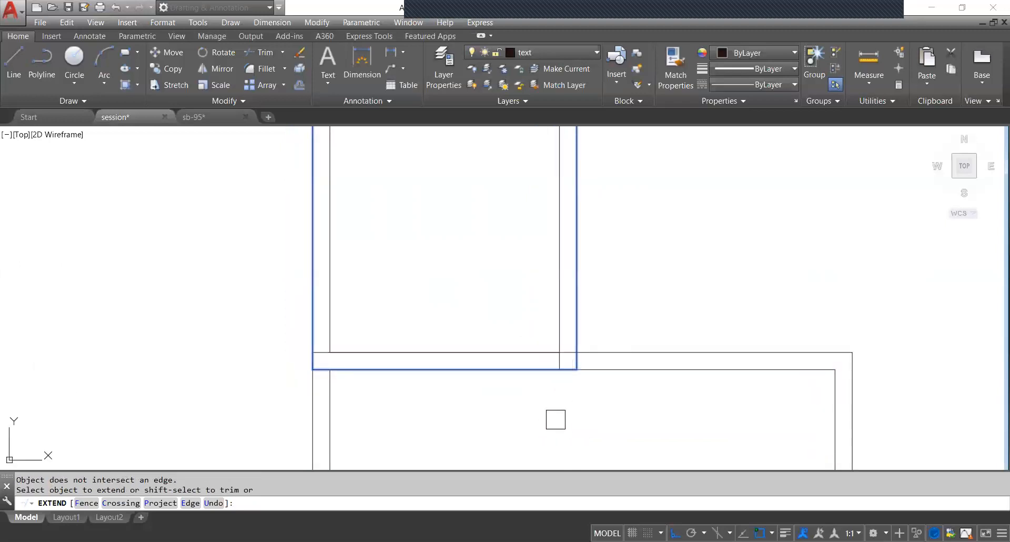
pyautogui.click(573, 338)
pyautogui.click(561, 345)
pyautogui.press('Escape')
# Offset the smaller room's inner right wall line 2.5' into the room.
pyautogui.scroll(-4, 583, 350)
pyautogui.moveTo(582, 349); pyautogui.dragTo(584, 341, button='middle')
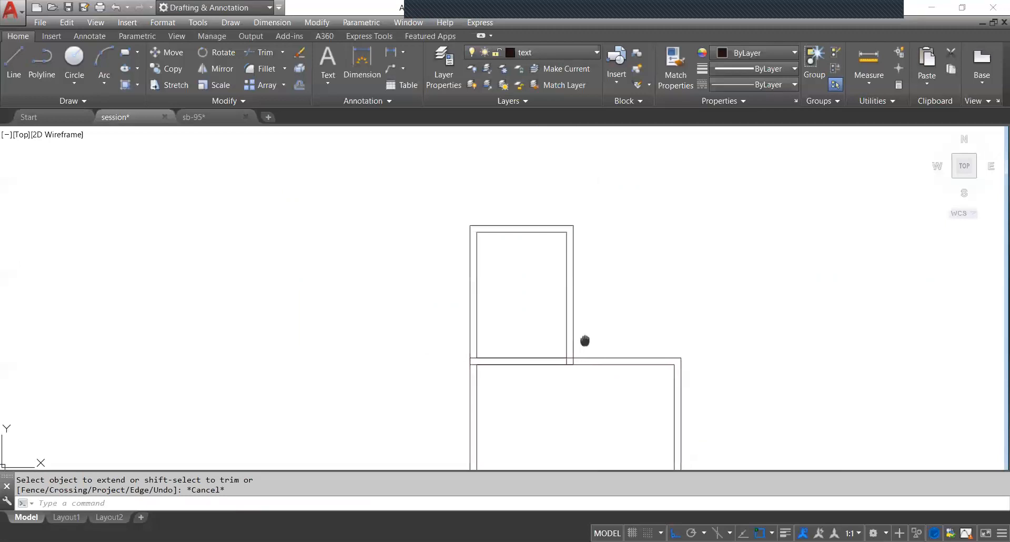
pyautogui.scroll(4, 567, 339)
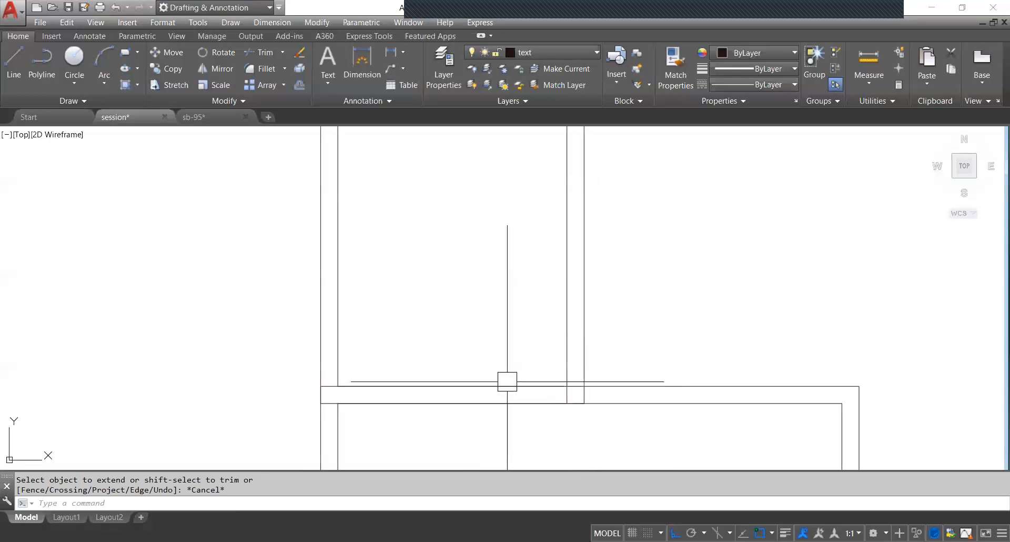
pyautogui.scroll(-2, 553, 352)
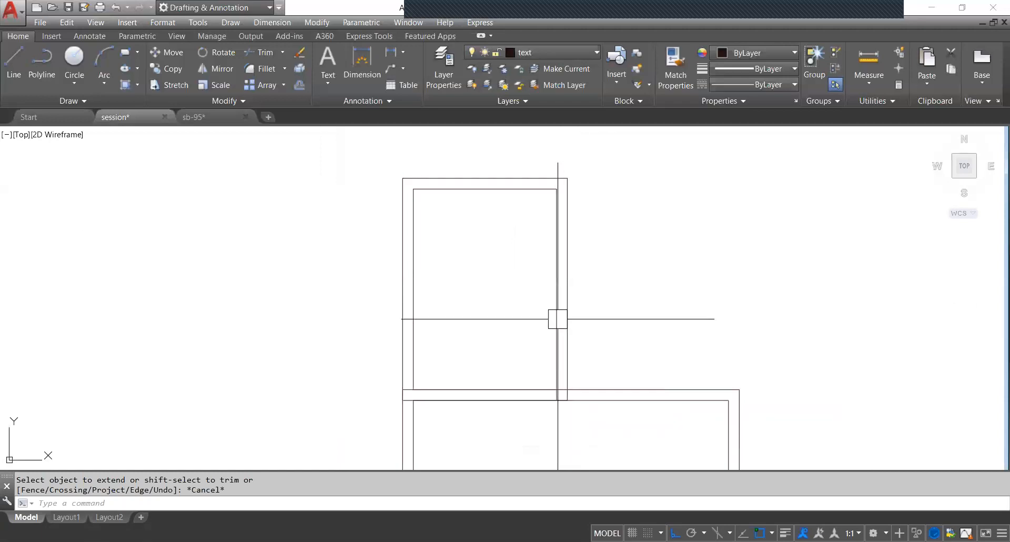
pyautogui.write('O')
pyautogui.press('Return')
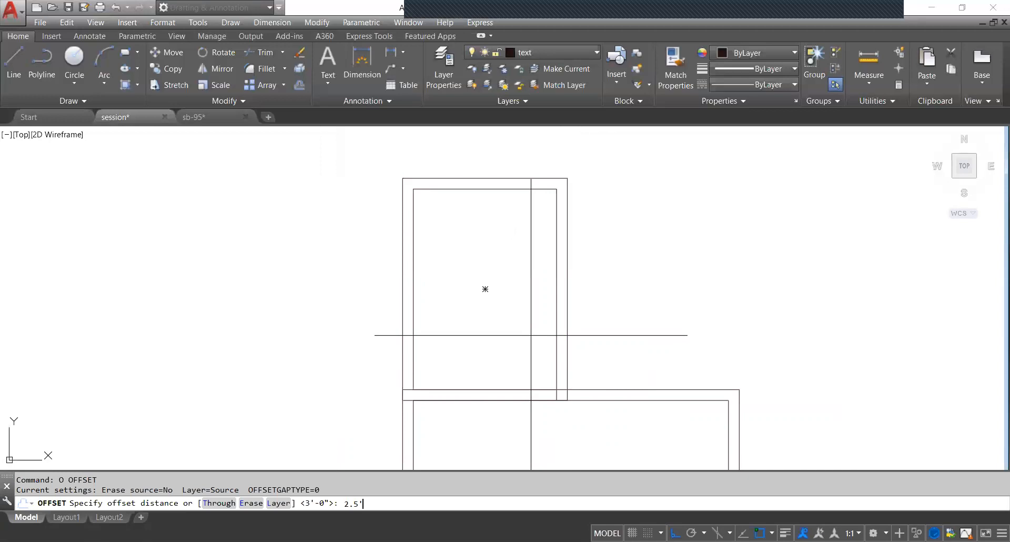
pyautogui.press('Return')
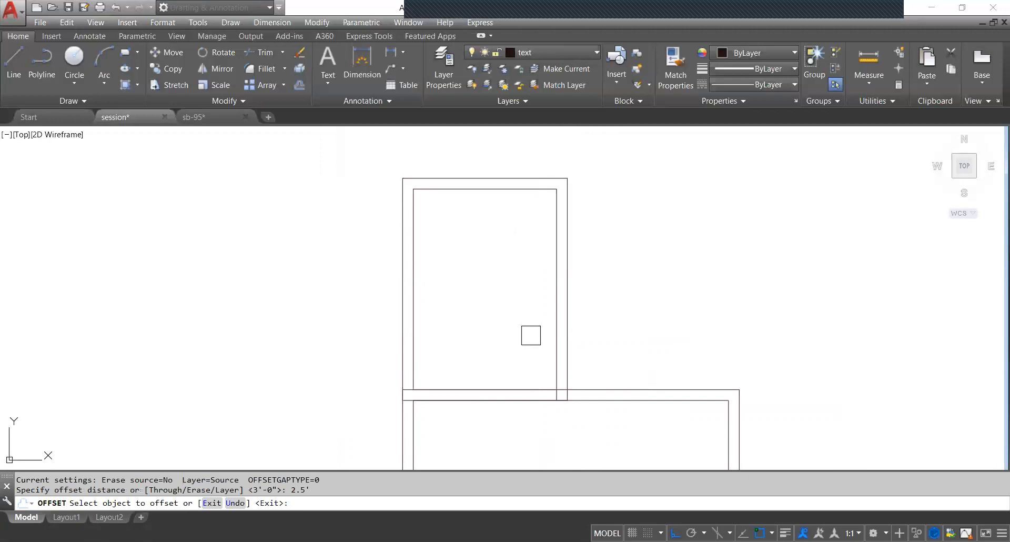
pyautogui.click(553, 326)
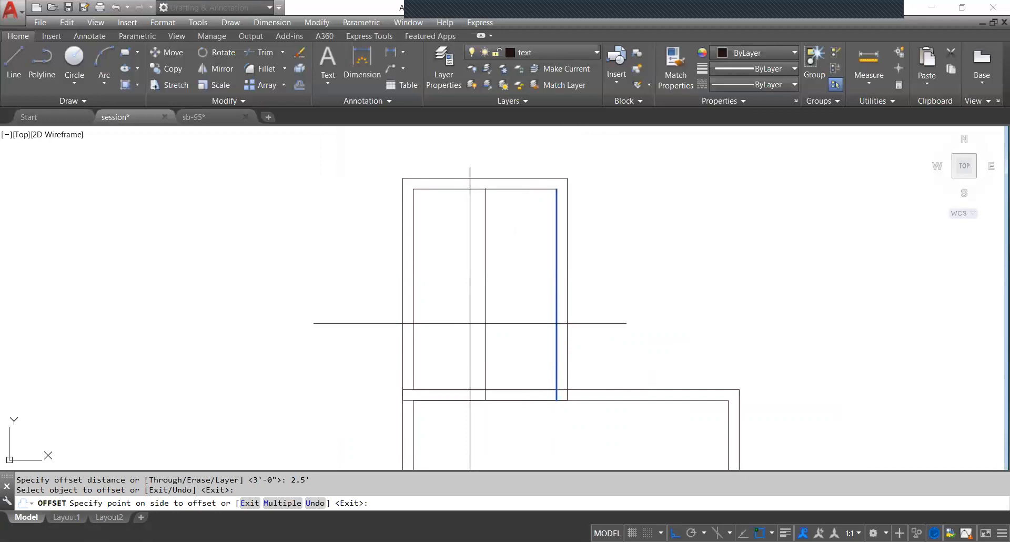
pyautogui.click(470, 323)
pyautogui.moveTo(529, 337); pyautogui.dragTo(511, 354, button='middle')
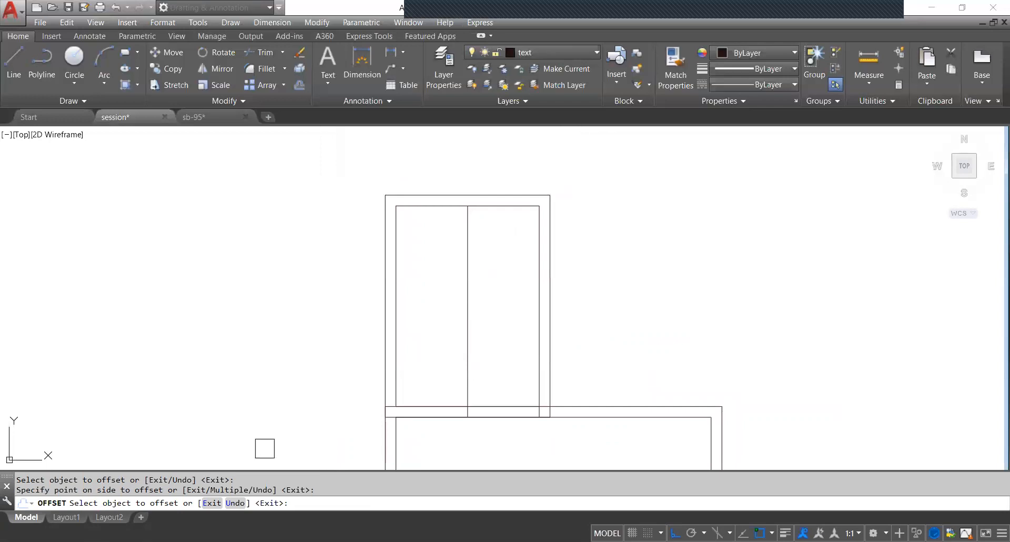
# Trim the shared wall's lower line between the offset line and the smaller room's inner right wall line.
pyautogui.press('Escape')
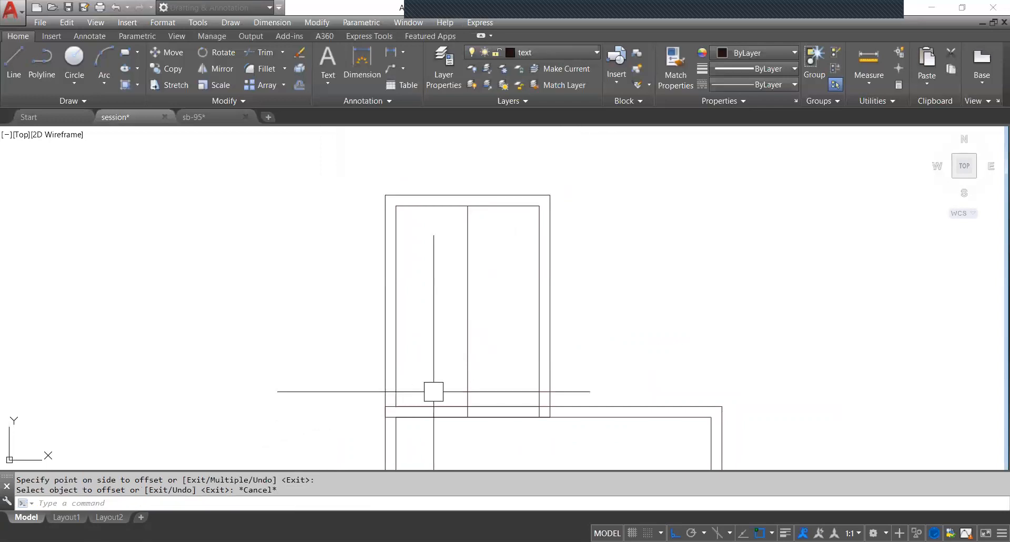
pyautogui.moveTo(506, 404); pyautogui.dragTo(511, 393, button='middle')
pyautogui.scroll(-2, 516, 356)
pyautogui.moveTo(516, 356)
pyautogui.mouseDown(button='middle')
pyautogui.moveTo(505, 379)
pyautogui.moveTo(516, 362)
pyautogui.mouseUp(button='middle')
pyautogui.scroll(2, 516, 362)
pyautogui.scroll(2, 516, 363)
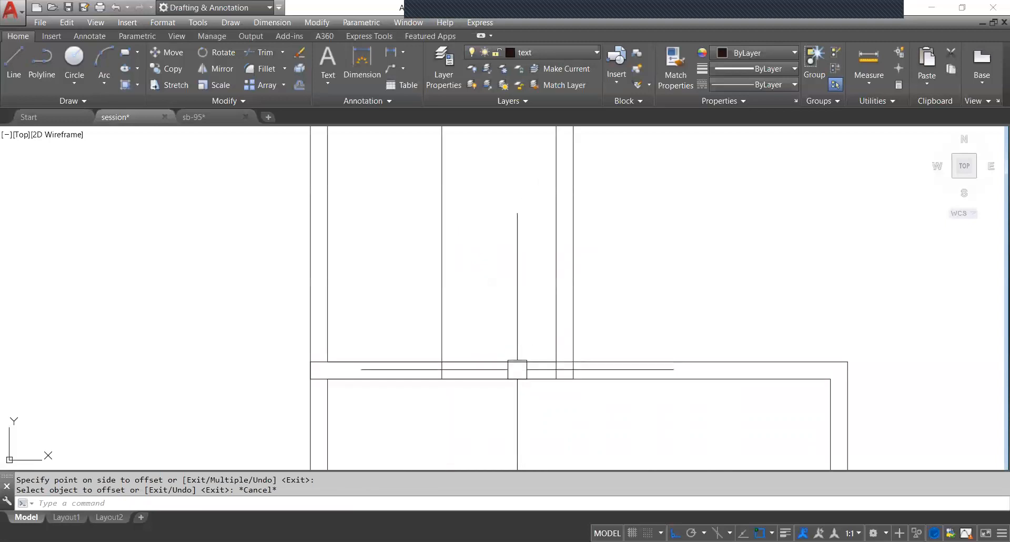
pyautogui.write('TR')
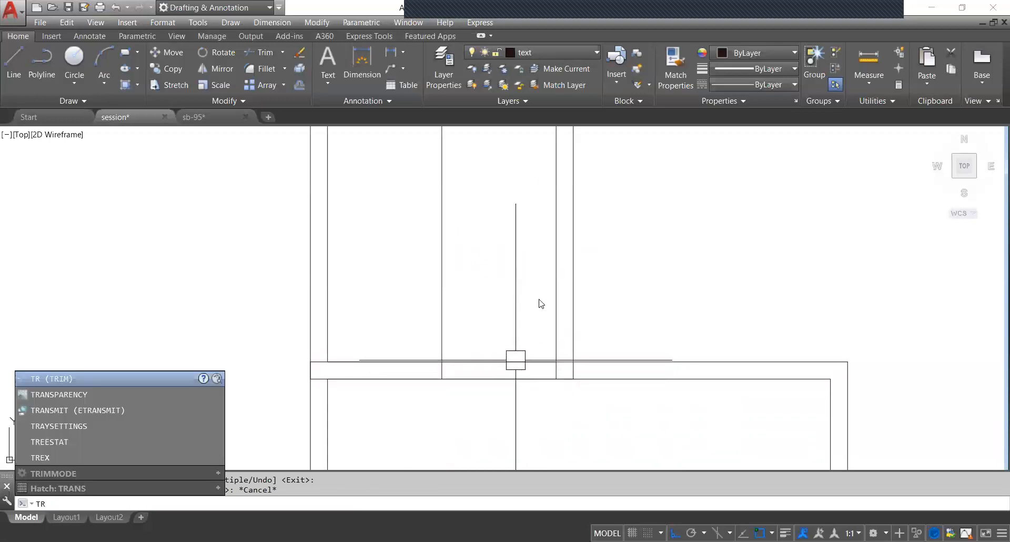
pyautogui.press('Return')
pyautogui.press('Return')
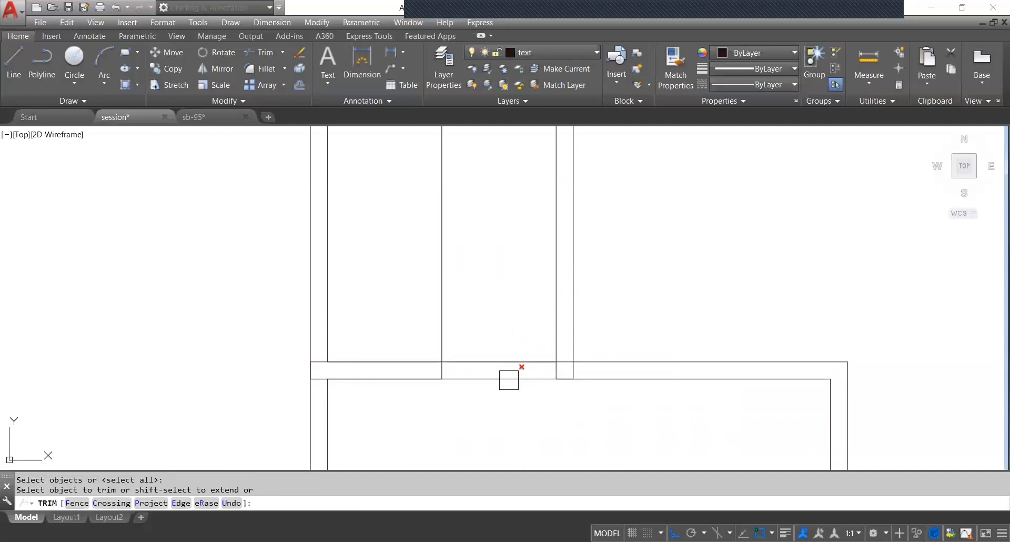
pyautogui.click(509, 379)
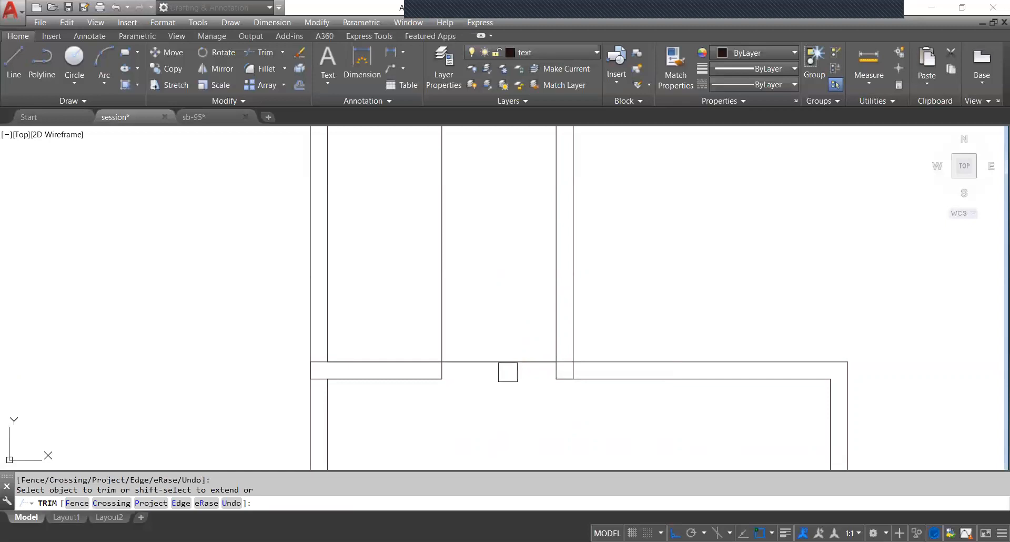
# Trim the shared wall's remaining line across the door opening and the part of the offset line inside the smaller room.
pyautogui.scroll(-2, 465, 355)
pyautogui.scroll(5, 523, 365)
pyautogui.click(555, 380)
pyautogui.scroll(-5, 568, 373)
pyautogui.click(567, 374)
pyautogui.scroll(5, 471, 382)
pyautogui.click(453, 341)
pyautogui.click(453, 301)
pyautogui.scroll(-7, 481, 357)
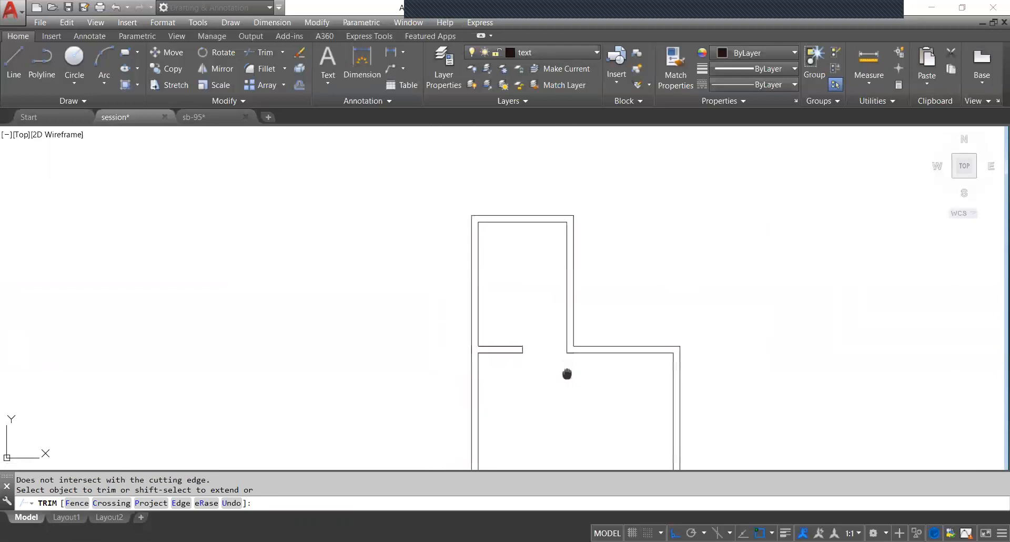
# Examine the whole floor plan and the wall corner beside the new door opening, and end the trim command.
pyautogui.scroll(-4, 568, 310)
pyautogui.scroll(4, 552, 289)
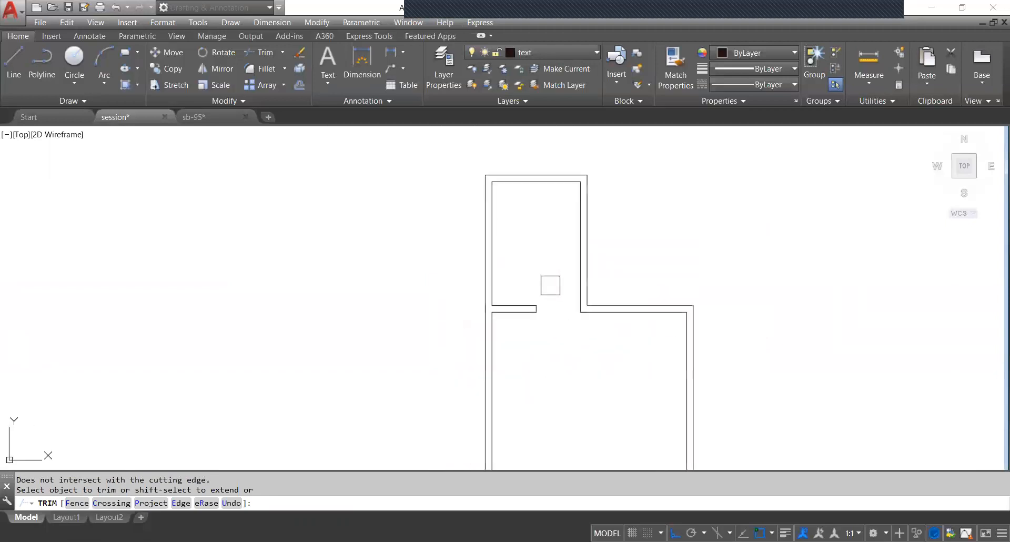
pyautogui.scroll(-4, 554, 279)
pyautogui.click(575, 329)
pyautogui.scroll(4, 575, 329)
pyautogui.scroll(2, 601, 375)
pyautogui.scroll(-4, 559, 321)
pyautogui.click(547, 263)
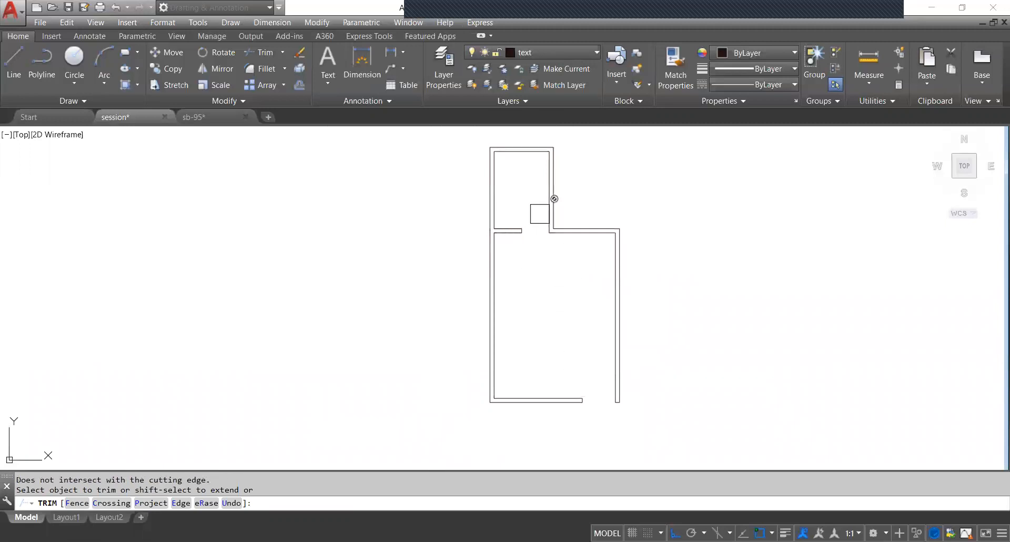
pyautogui.moveTo(557, 283); pyautogui.dragTo(531, 284, button='middle')
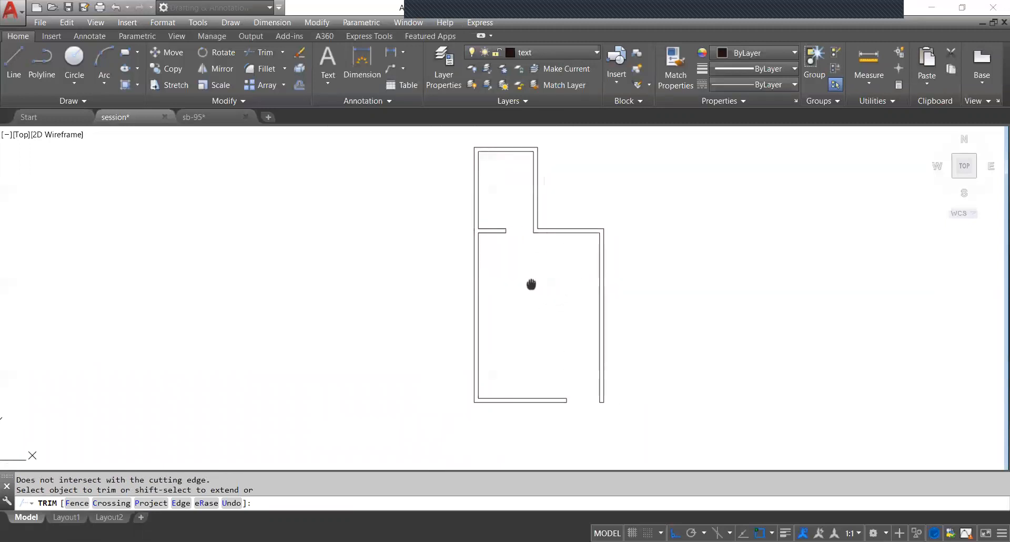
pyautogui.scroll(5, 550, 226)
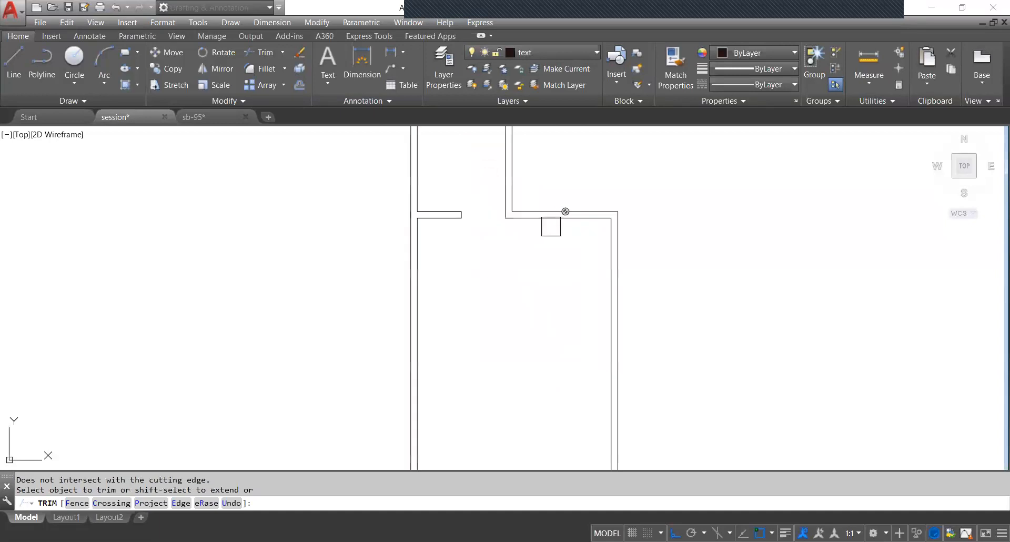
pyautogui.click(585, 243)
pyautogui.scroll(2, 589, 255)
pyautogui.press('Escape')
pyautogui.press('Escape')
# Measure the larger room's top wall from the smaller room's outer right corner to the larger room's inner right corner, without placing a dimension.
pyautogui.write('d')
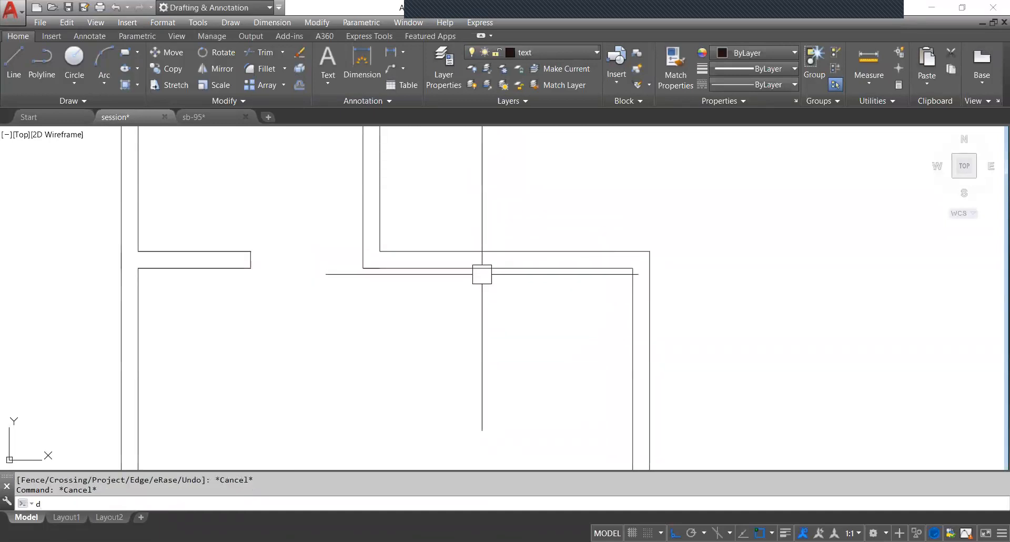
pyautogui.write('li')
pyautogui.press('Return')
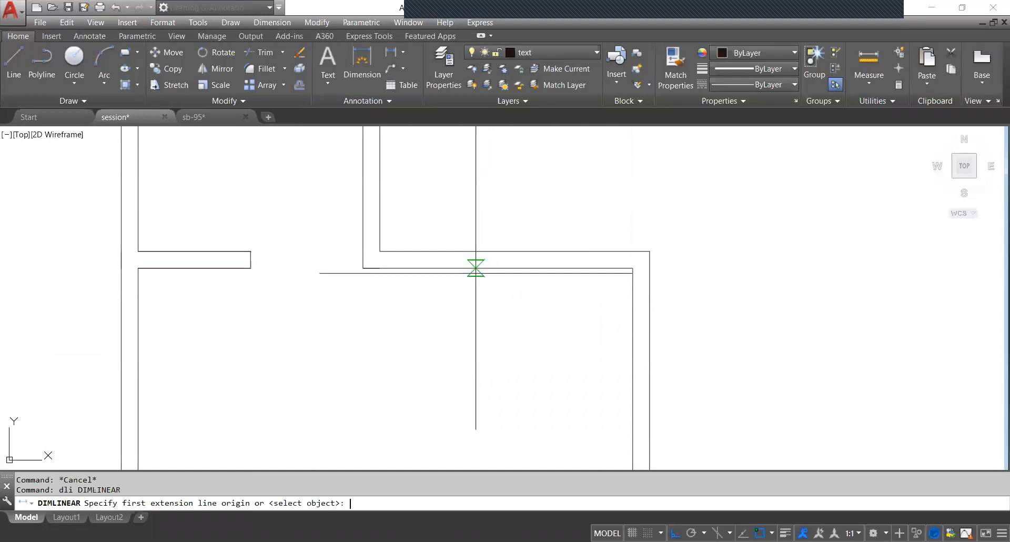
pyautogui.click(380, 252)
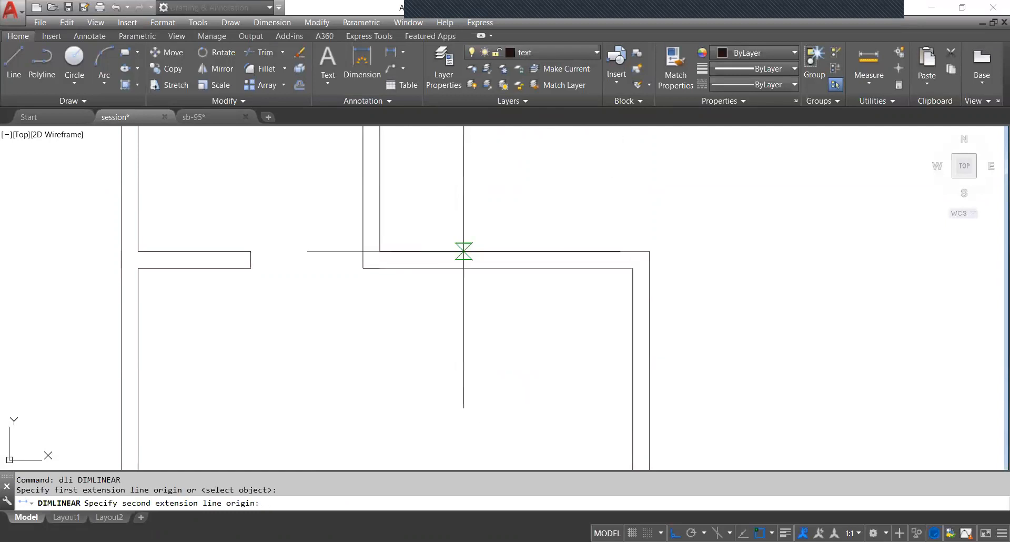
pyautogui.click(633, 268)
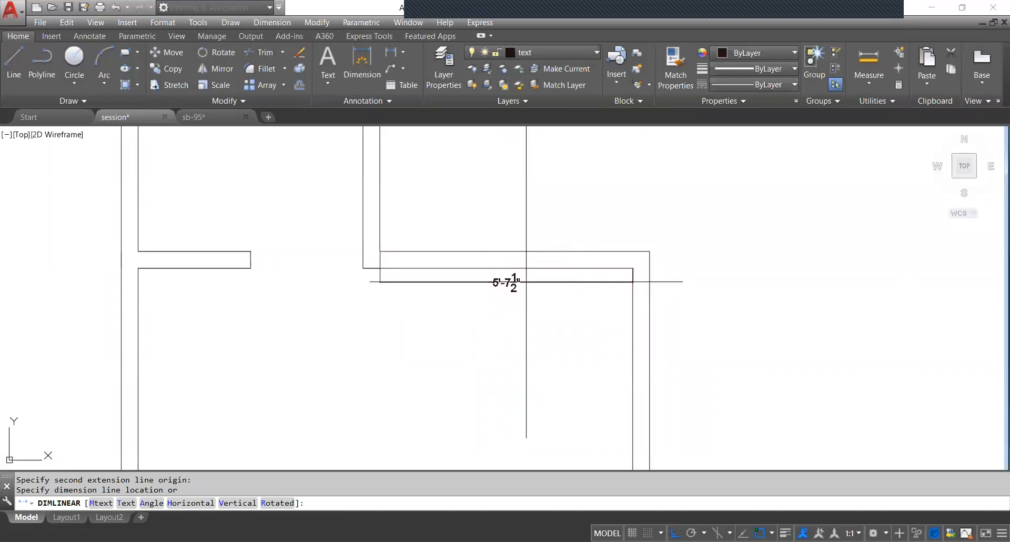
pyautogui.press('Escape')
pyautogui.moveTo(523, 273); pyautogui.dragTo(513, 289, button='middle')
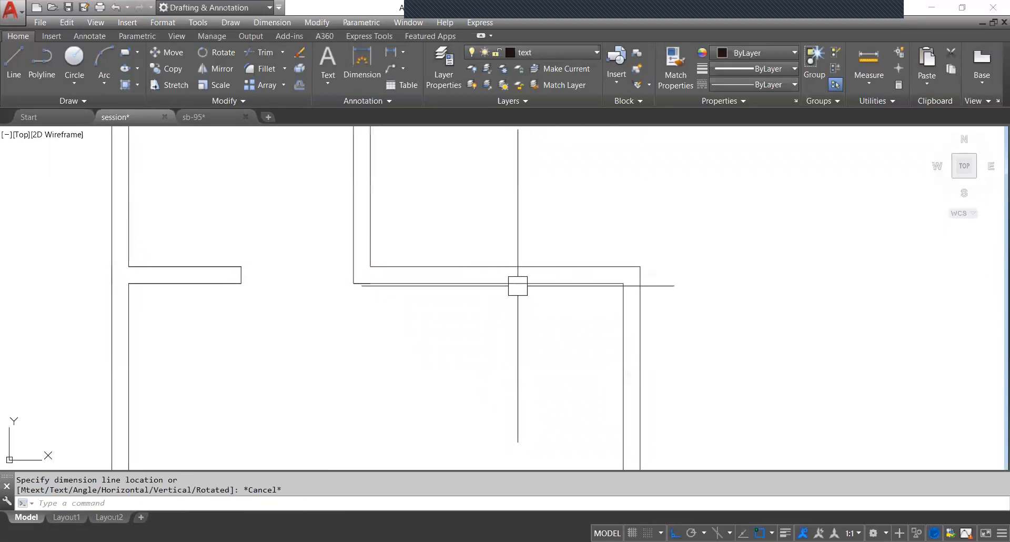
# Draw a line across the larger room's top wall, from the midpoint of its inner line perpendicular to its outer line.
pyautogui.write('l')
pyautogui.press('Return')
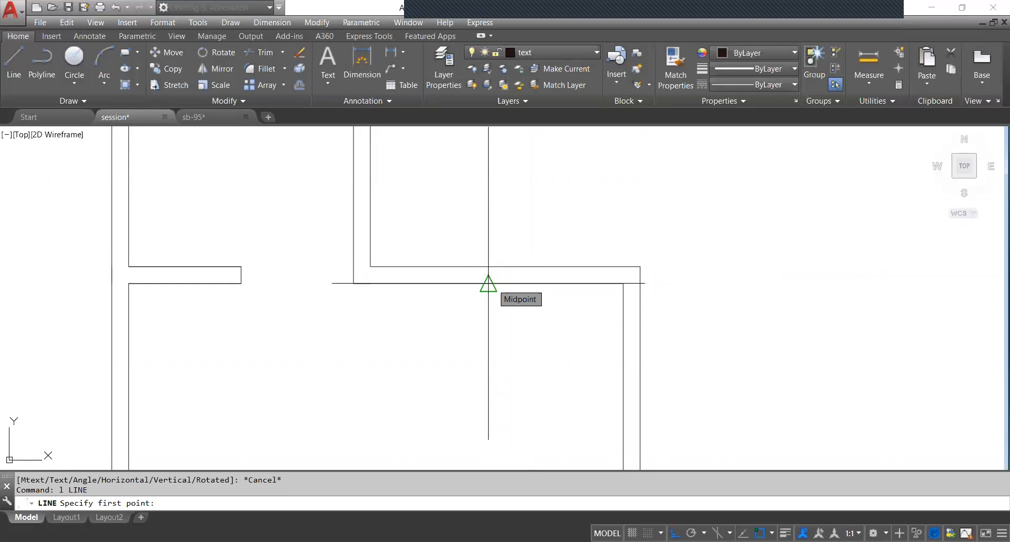
pyautogui.click(488, 283)
pyautogui.scroll(4, 482, 276)
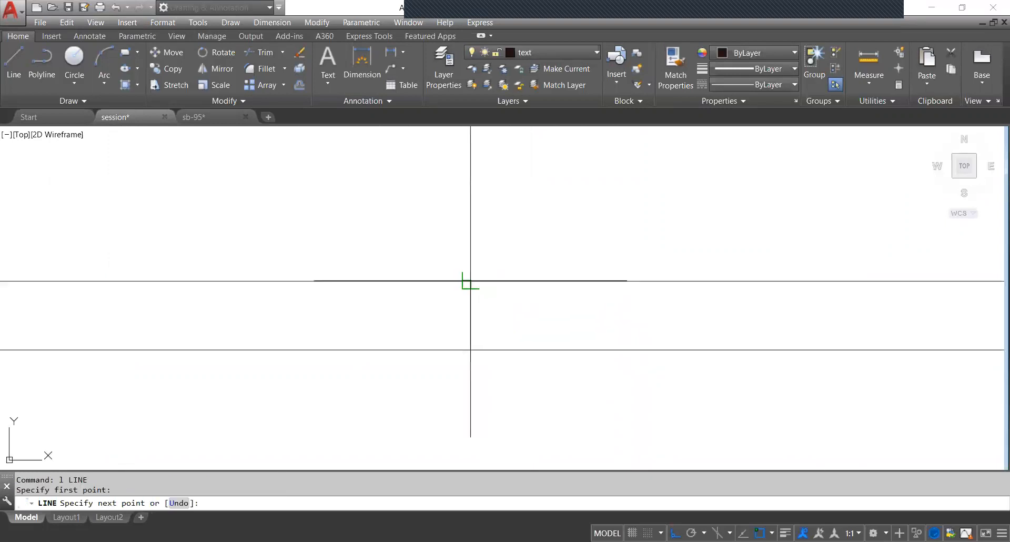
pyautogui.press('Escape')
pyautogui.scroll(-5, 470, 280)
pyautogui.scroll(2, 476, 313)
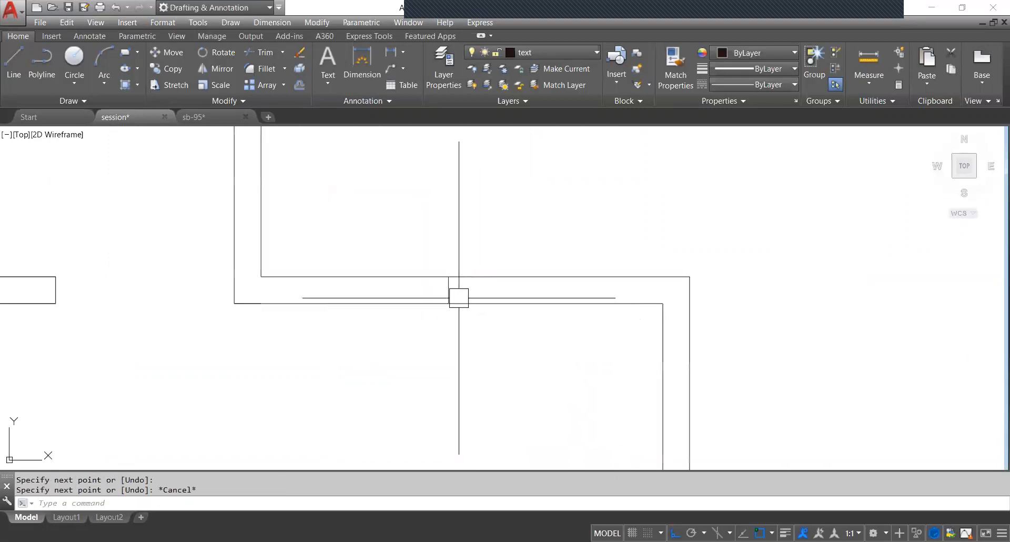
# Offset the cross line in the larger room's top wall 2.5' to each side.
pyautogui.write('o')
pyautogui.press('Return')
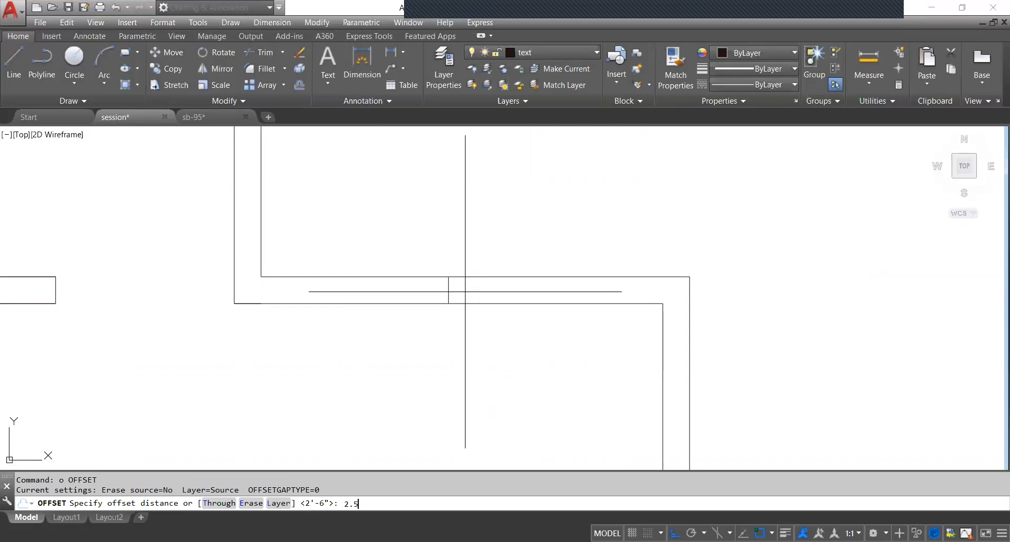
pyautogui.press('Return')
pyautogui.scroll(2, 451, 284)
pyautogui.click(448, 292)
pyautogui.click(277, 303)
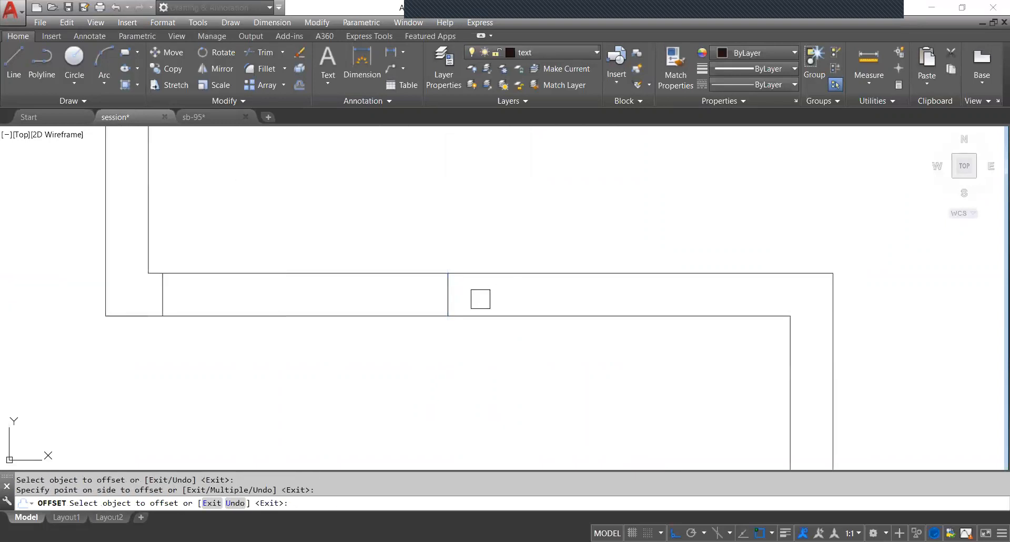
pyautogui.click(447, 297)
pyautogui.click(694, 270)
pyautogui.scroll(-4, 681, 308)
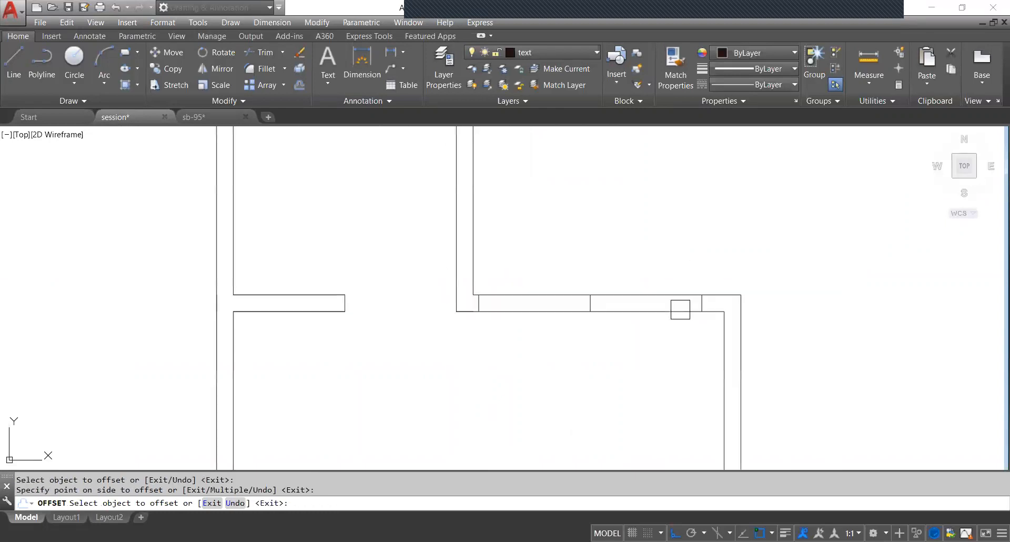
pyautogui.moveTo(666, 320); pyautogui.dragTo(655, 323, button='middle')
pyautogui.scroll(3, 557, 314)
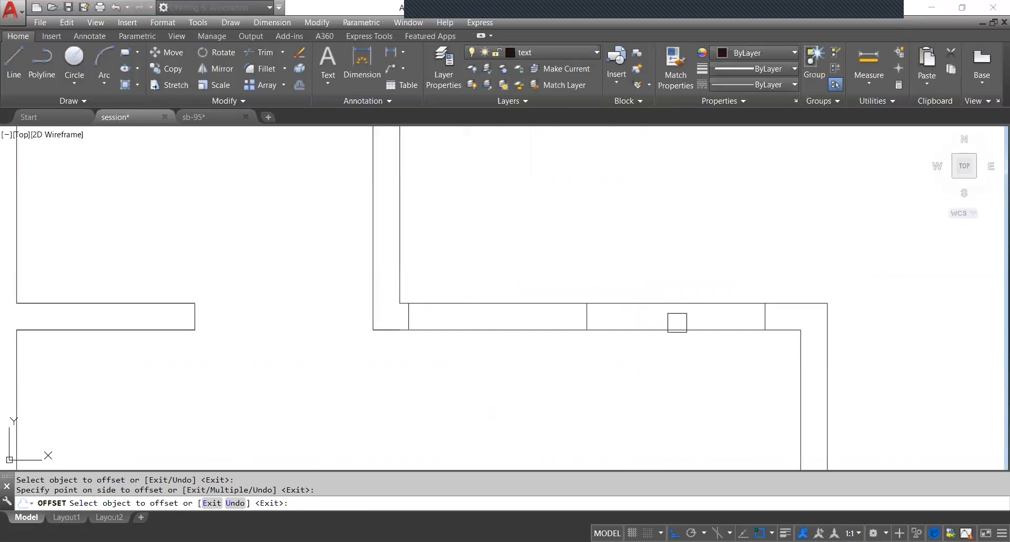
pyautogui.press('Escape')
# Move the three cross lines together so the left one meets the smaller room's outer right wall corner.
pyautogui.click(785, 315)
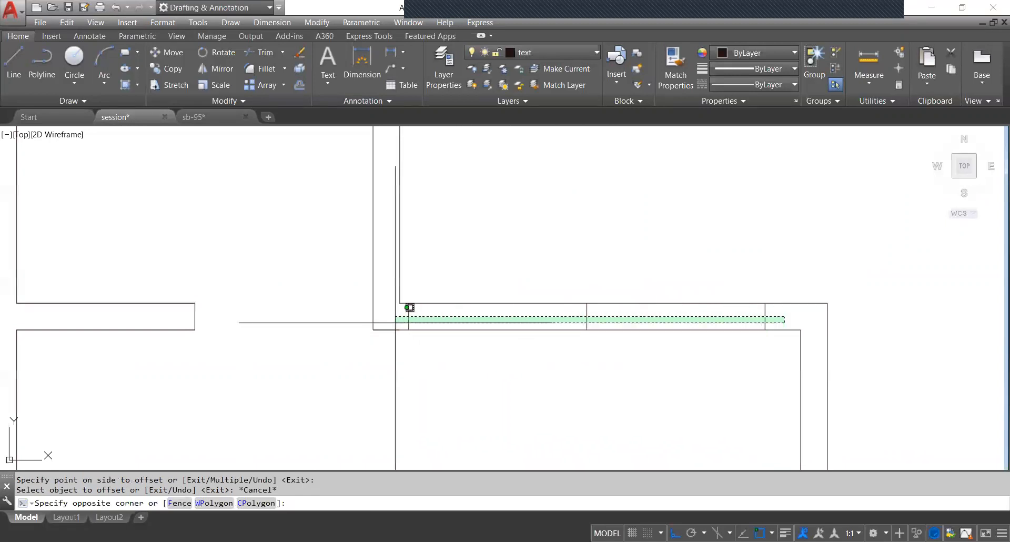
pyautogui.click(409, 308)
pyautogui.write('m')
pyautogui.press('Return')
pyautogui.scroll(2, 412, 313)
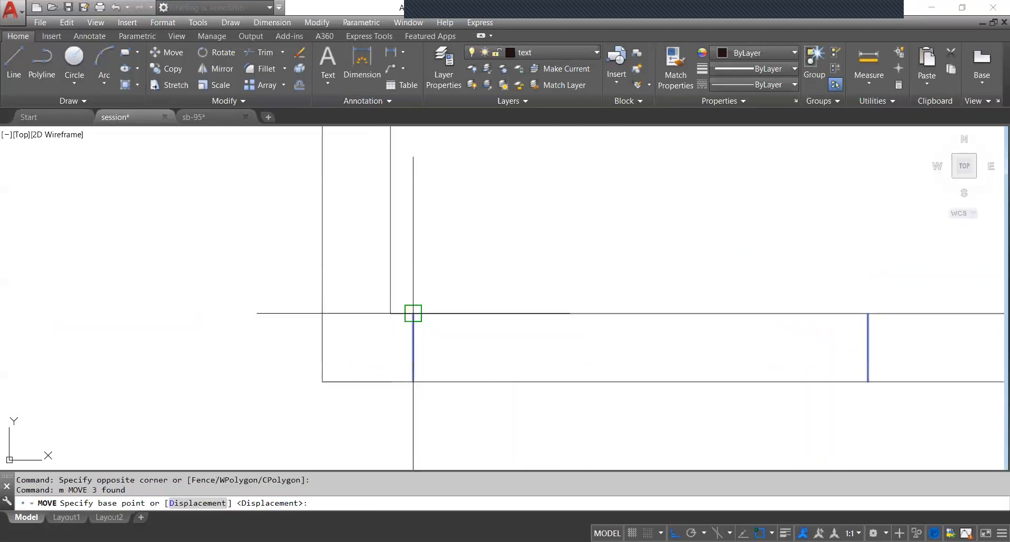
pyautogui.click(413, 313)
pyautogui.click(389, 310)
pyautogui.scroll(-6, 389, 316)
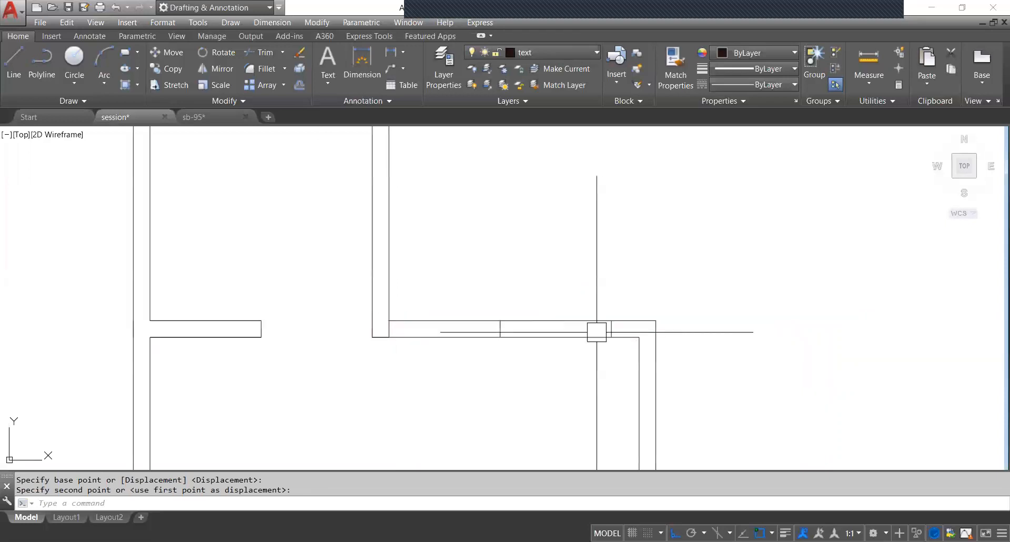
# Trim both top wall lines between the middle and right cross lines, and the lower wall line between the left and middle ones.
pyautogui.scroll(2, 521, 337)
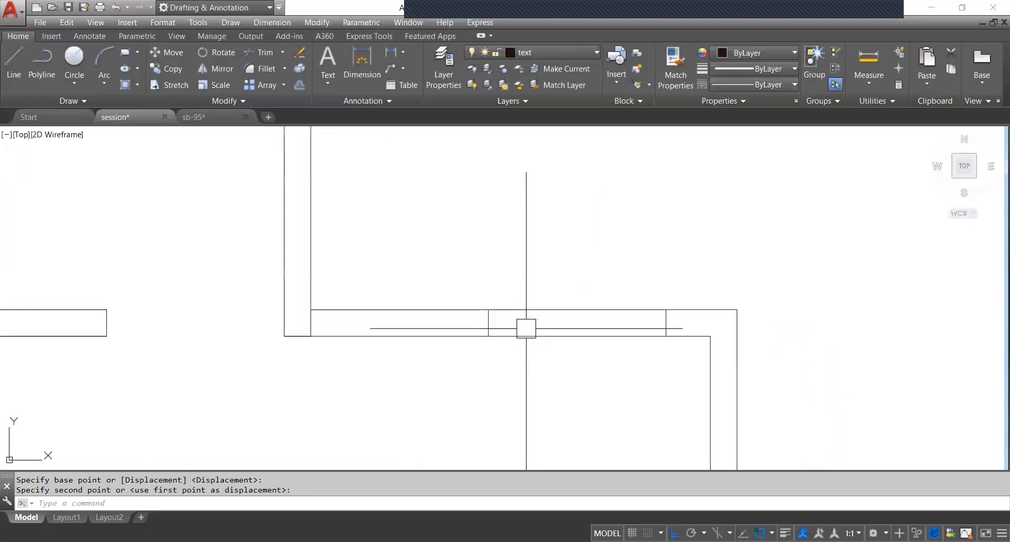
pyautogui.moveTo(526, 328); pyautogui.dragTo(517, 334, button='middle')
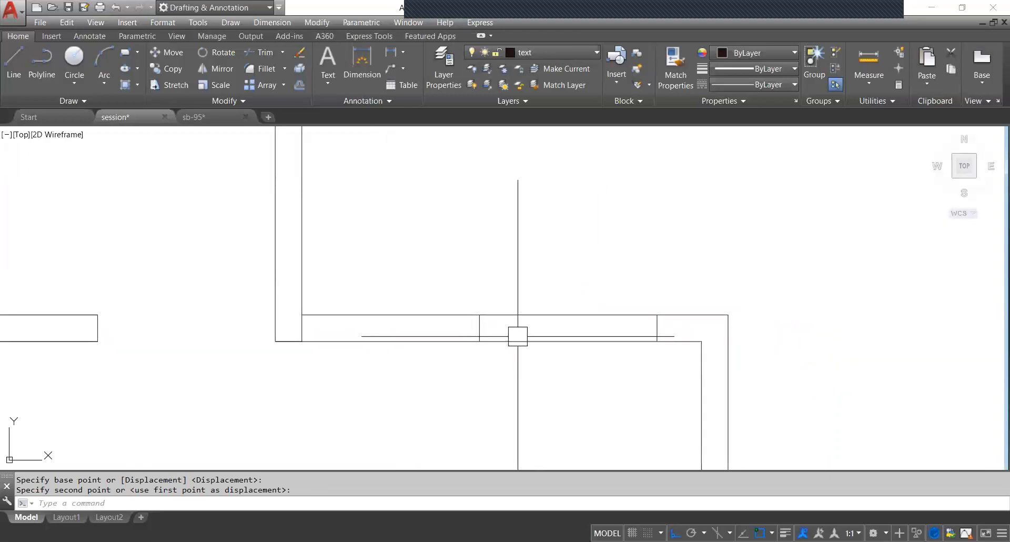
pyautogui.write('tr')
pyautogui.press('Return')
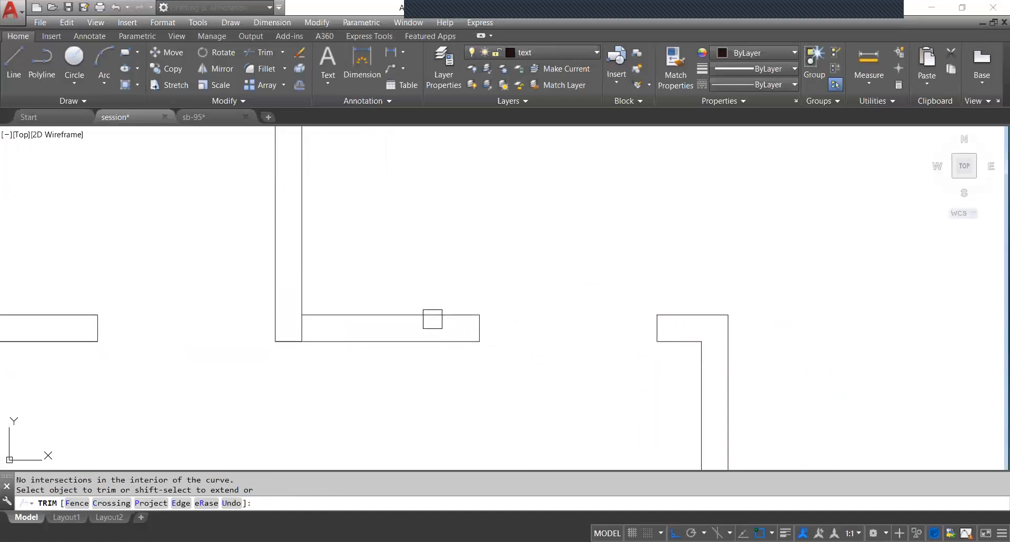
pyautogui.press('Escape')
pyautogui.click(487, 332)
pyautogui.press('Escape')
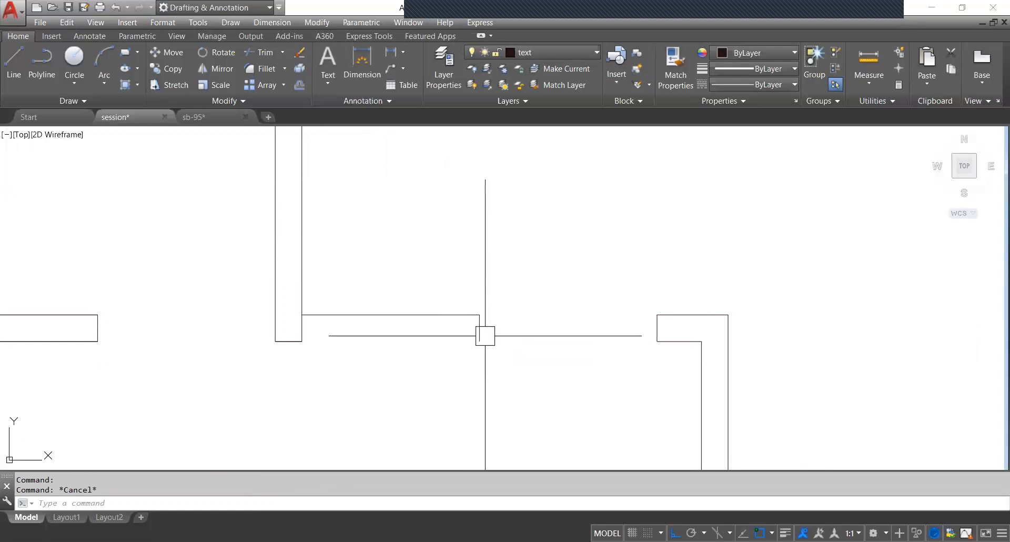
# Erase the leftover middle cross line.
pyautogui.click(480, 331)
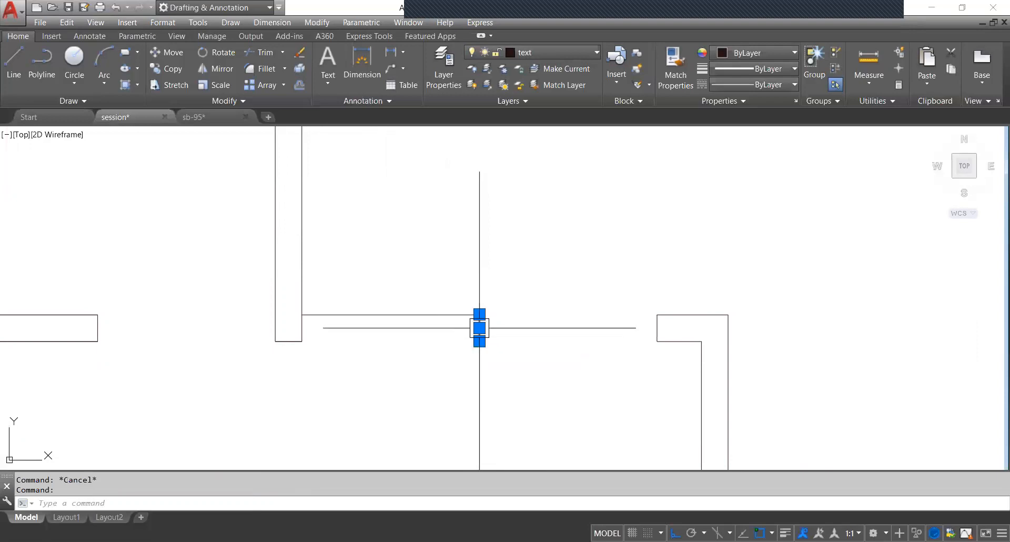
pyautogui.write('e')
pyautogui.press('Return')
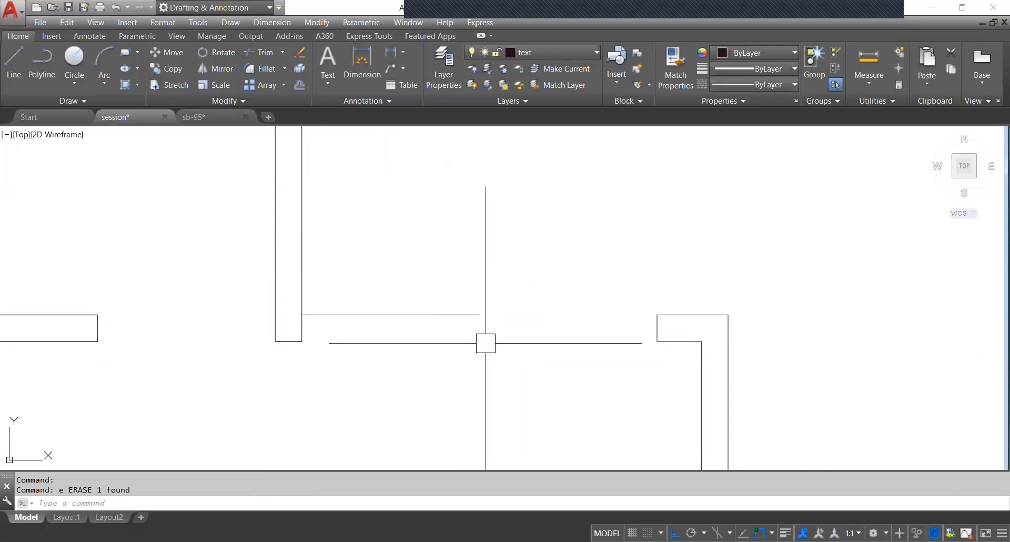
# Try to trim the leftover outer wall line attached to the smaller room's right wall.
pyautogui.click(430, 315)
pyautogui.press('Escape')
pyautogui.write('t')
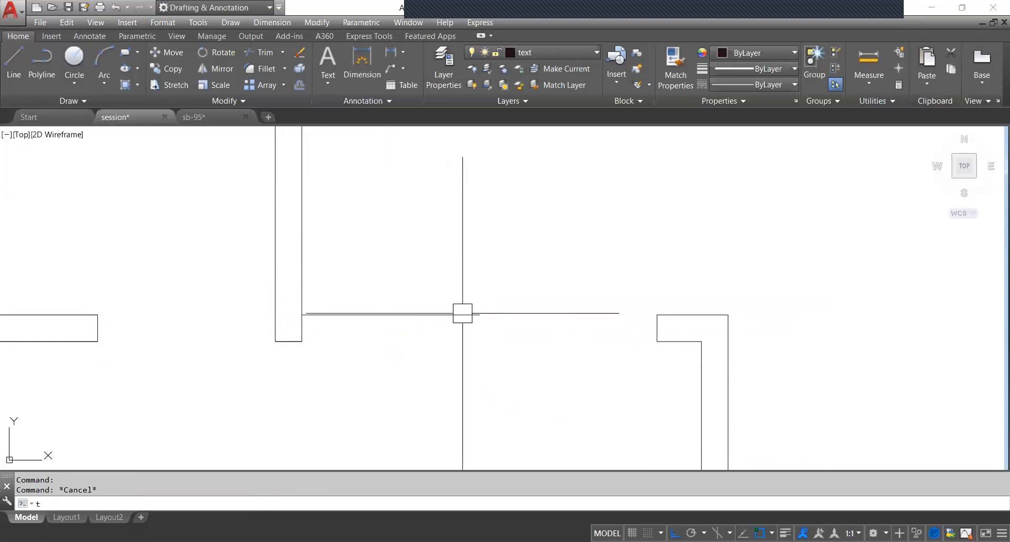
pyautogui.write('r')
pyautogui.press('Return')
pyautogui.press('Return')
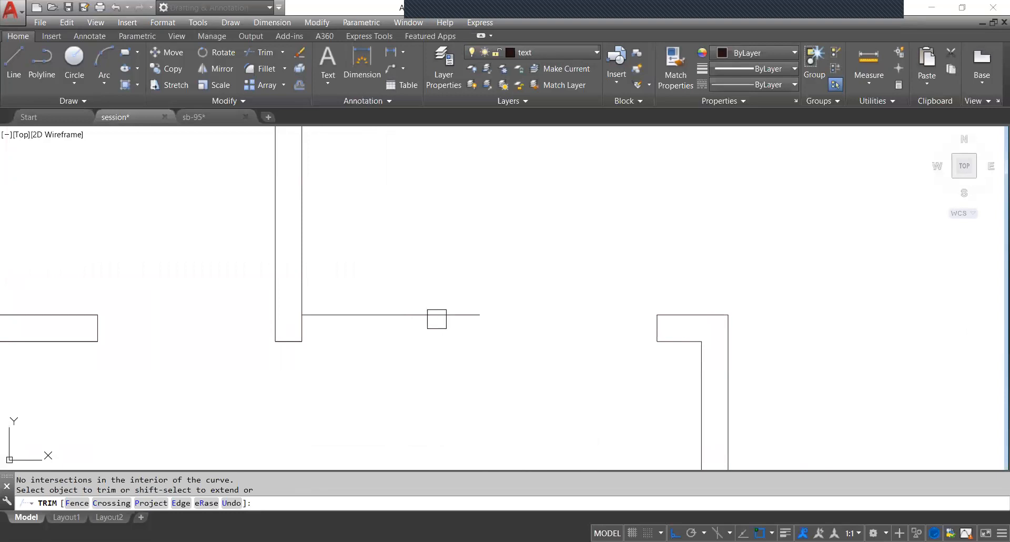
pyautogui.press('Escape')
# Erase the leftover outer wall line attached to the smaller room's right wall.
pyautogui.moveTo(435, 334); pyautogui.dragTo(426, 356, button='middle')
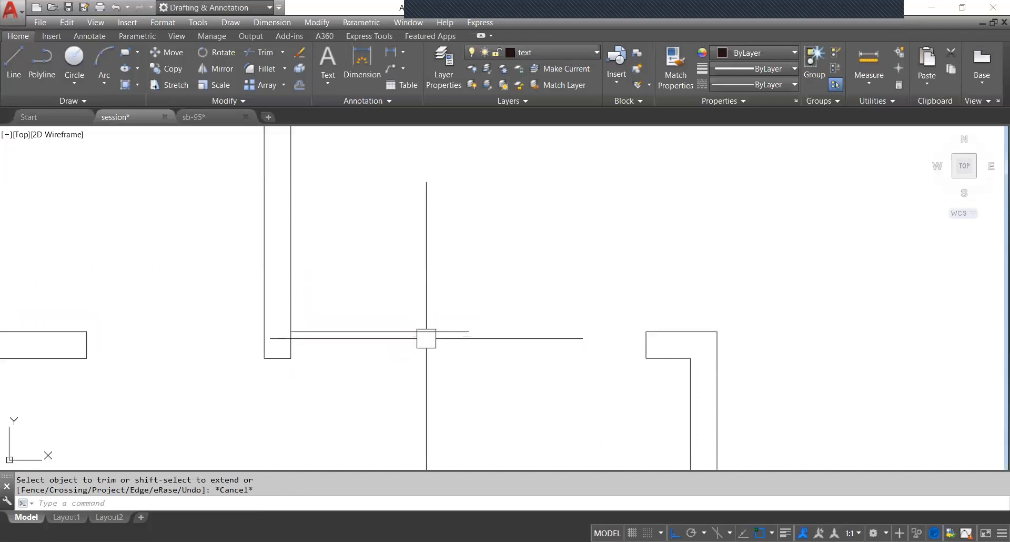
pyautogui.click(426, 333)
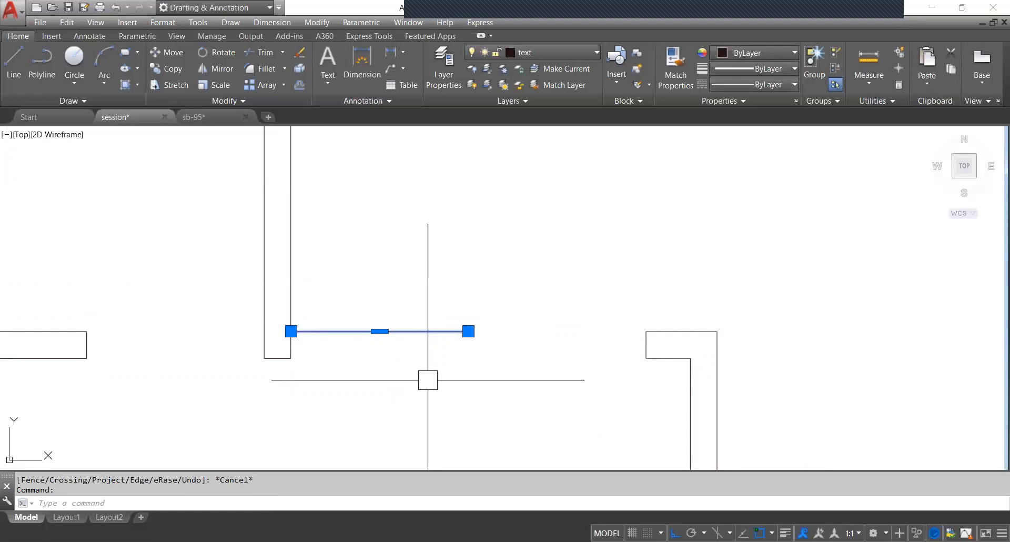
pyautogui.press('Delete')
pyautogui.scroll(-5, 476, 332)
pyautogui.moveTo(487, 352); pyautogui.dragTo(484, 362, button='middle')
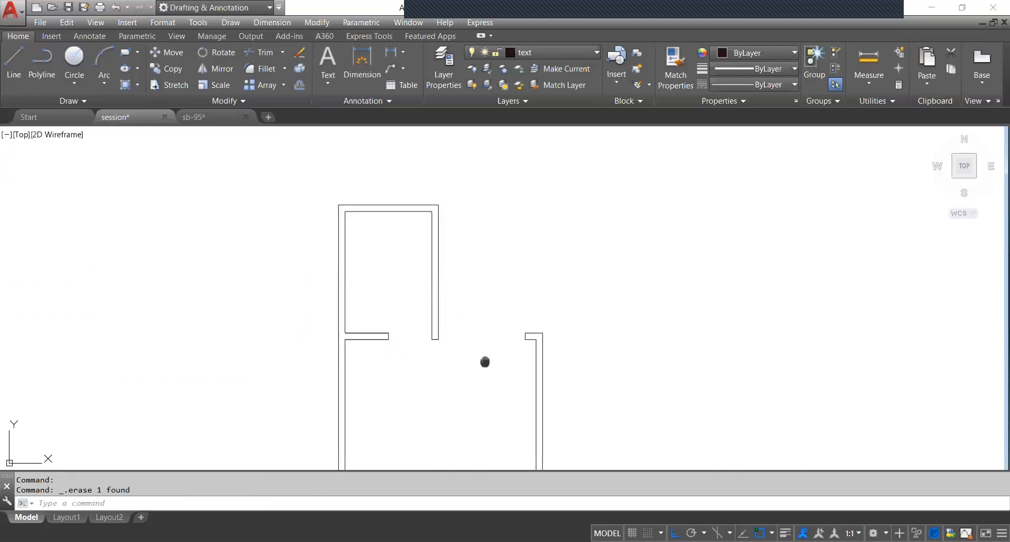
# Examine the walls and openings of the two adjoining rooms.
pyautogui.scroll(5, 369, 338)
pyautogui.scroll(-3, 442, 316)
pyautogui.scroll(-3, 607, 328)
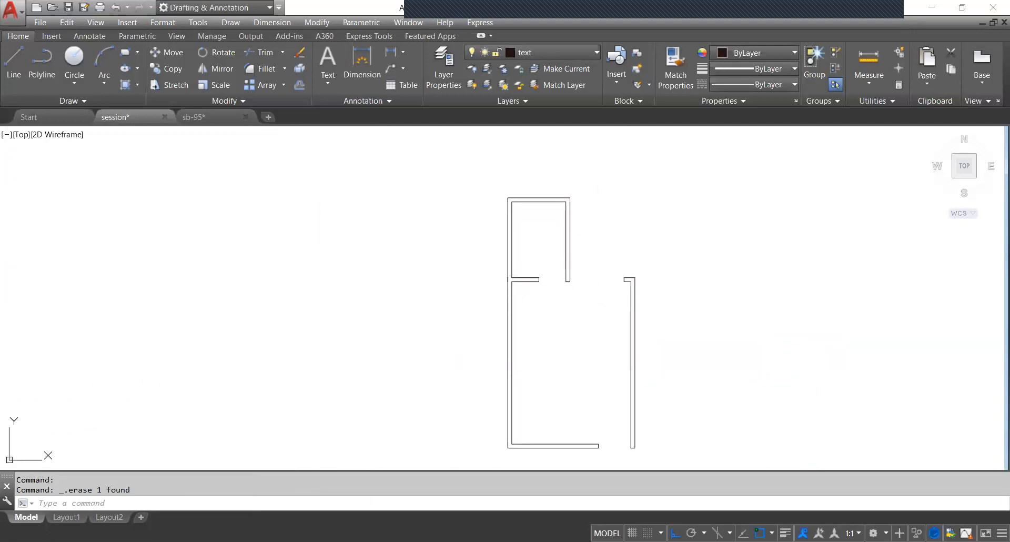
pyautogui.scroll(5, 613, 248)
pyautogui.moveTo(637, 321); pyautogui.dragTo(541, 322, button='middle')
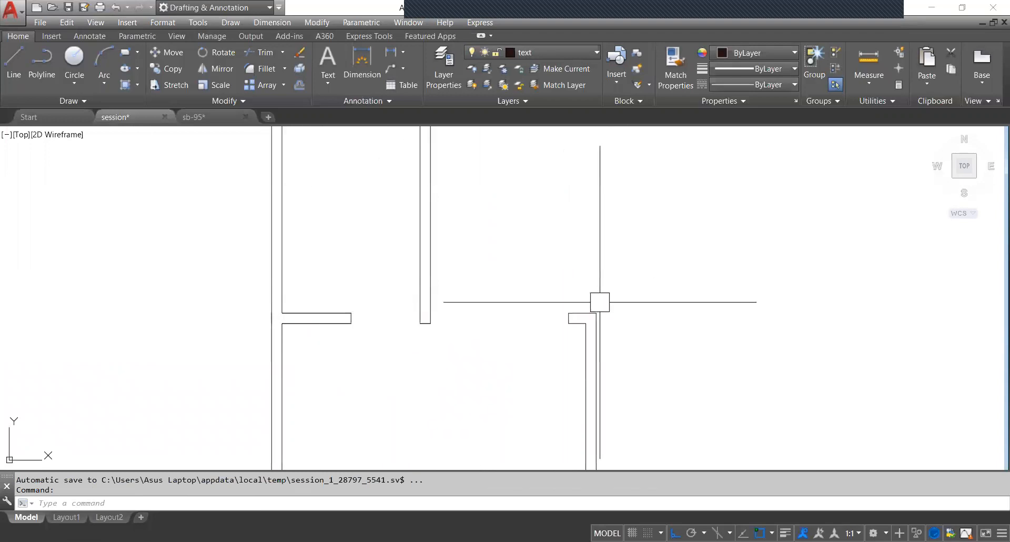
pyautogui.scroll(-4, 556, 312)
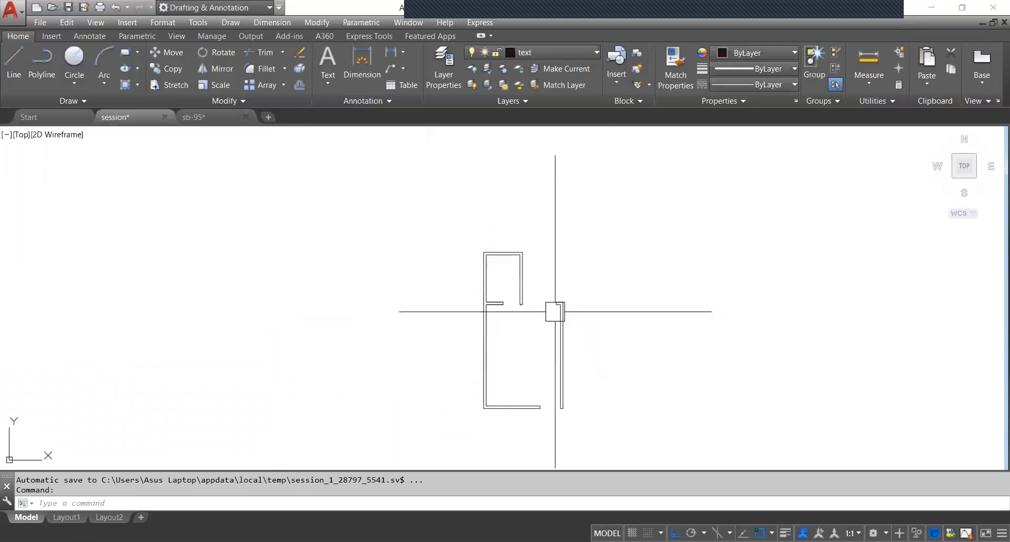
pyautogui.scroll(2, 562, 370)
pyautogui.moveTo(521, 273); pyautogui.dragTo(519, 284, button='middle')
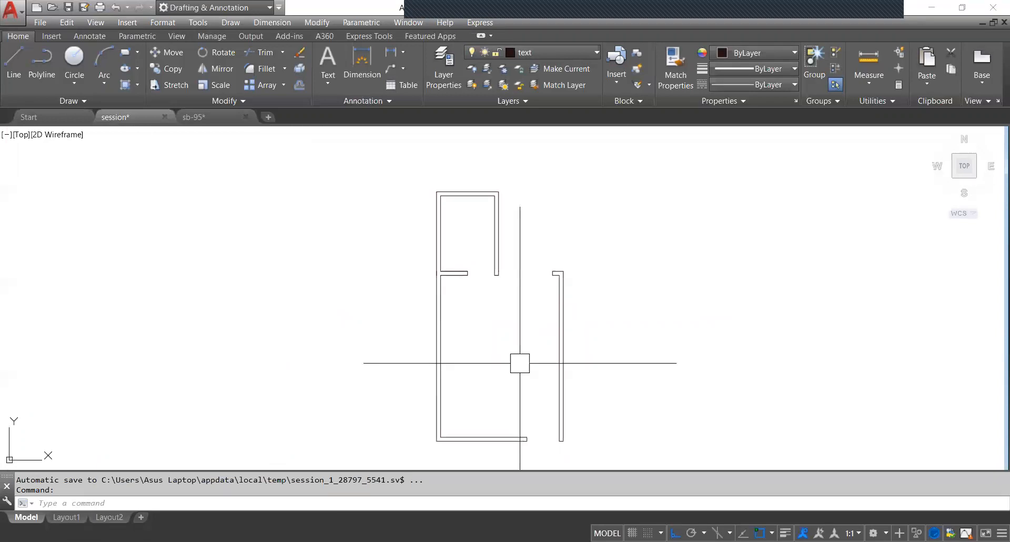
pyautogui.moveTo(519, 363); pyautogui.dragTo(513, 343, button='middle')
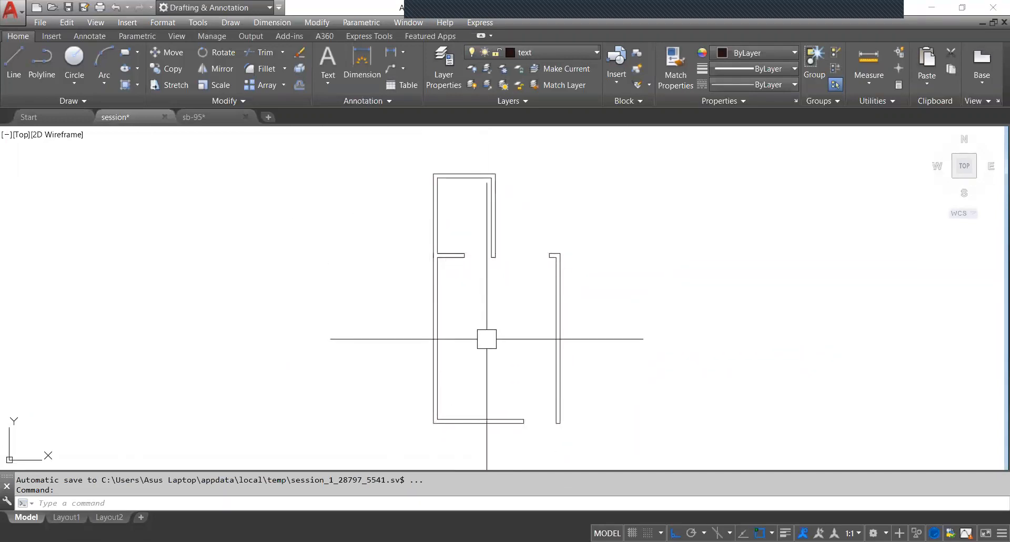
pyautogui.moveTo(508, 343); pyautogui.dragTo(490, 353, button='middle')
pyautogui.scroll(-2, 511, 308)
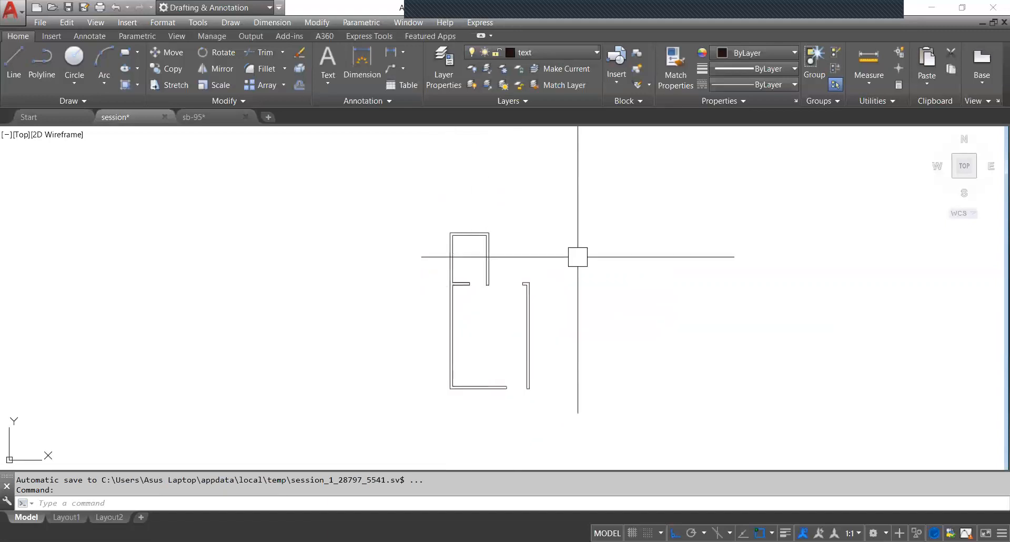
pyautogui.moveTo(584, 317); pyautogui.dragTo(572, 306, button='middle')
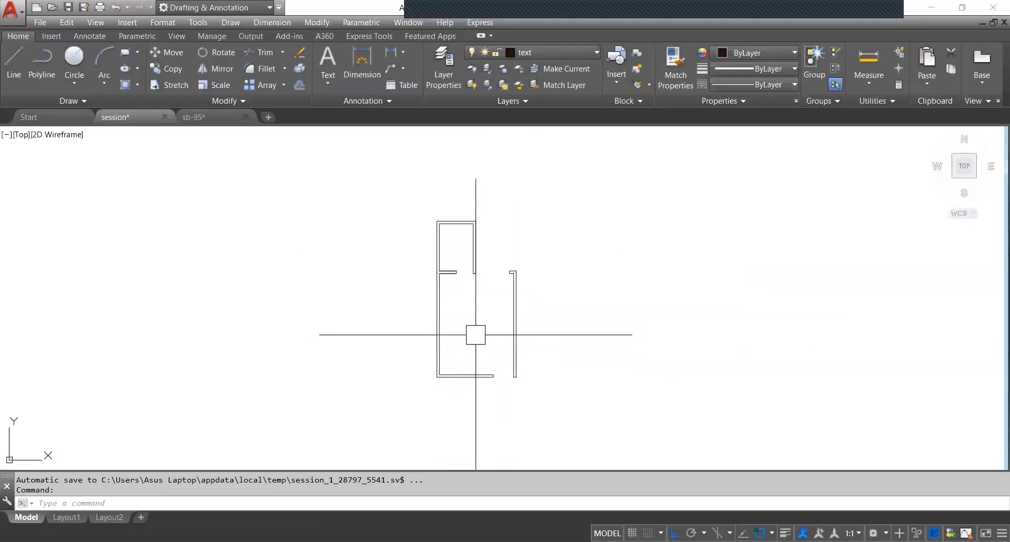
pyautogui.scroll(2, 464, 313)
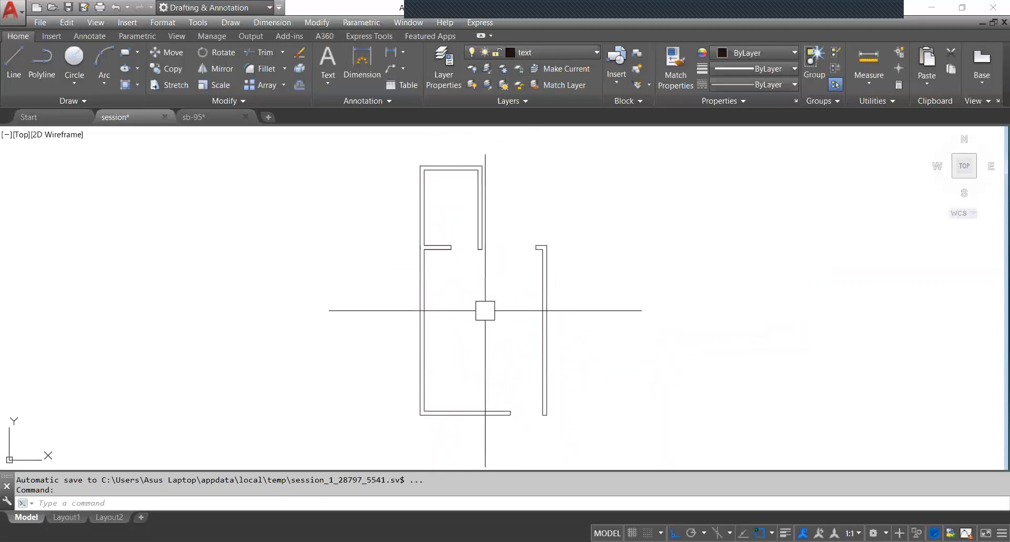
pyautogui.moveTo(474, 308); pyautogui.dragTo(468, 296, button='middle')
pyautogui.press('Escape')
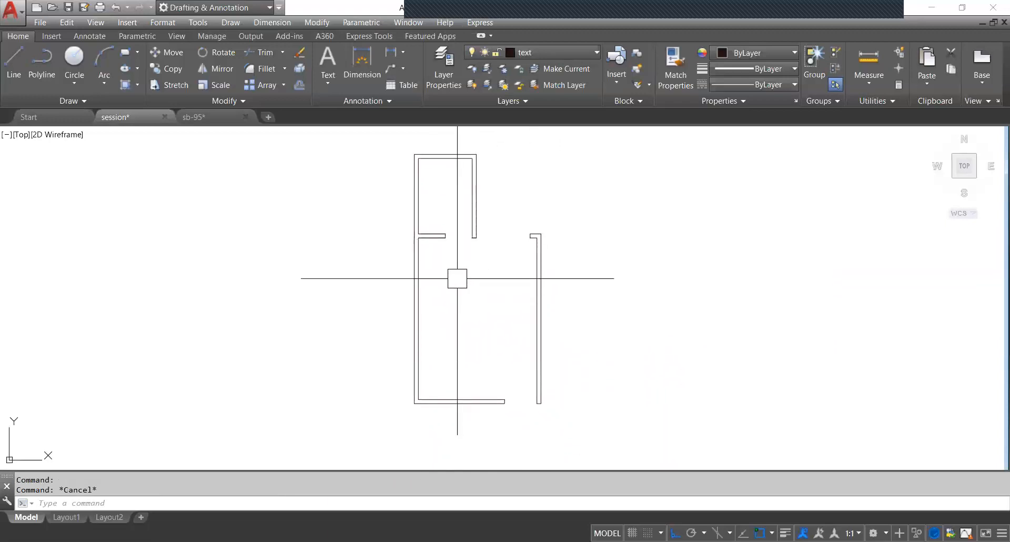
# Copy the bed block with side tables from the furnished 10'-0"X10'-0" sample bedroom to the clipboard.
pyautogui.scroll(-4, 466, 268)
pyautogui.moveTo(471, 293)
pyautogui.mouseDown(button='middle')
pyautogui.moveTo(450, 309)
pyautogui.moveTo(456, 299)
pyautogui.mouseUp(button='middle')
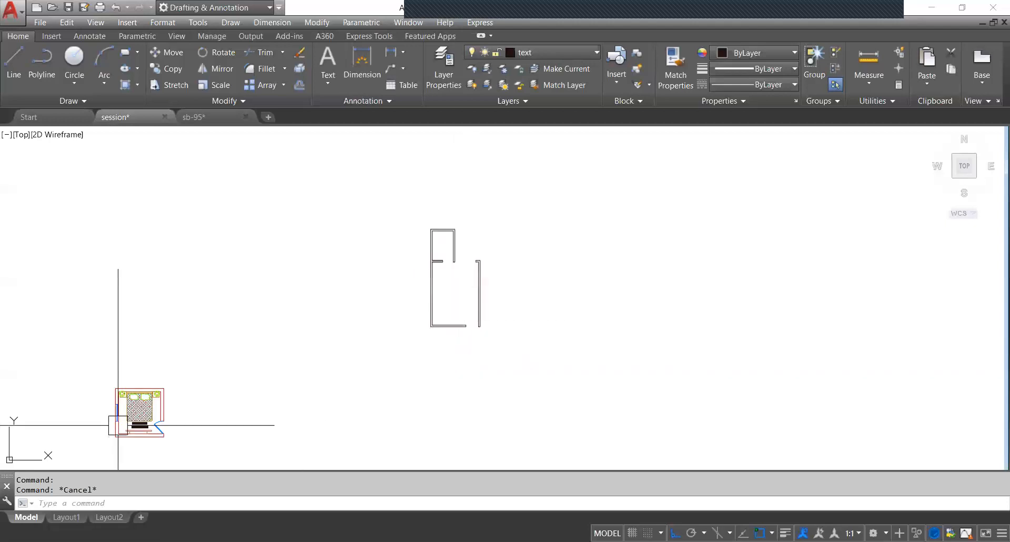
pyautogui.scroll(2, 130, 413)
pyautogui.scroll(2, 273, 392)
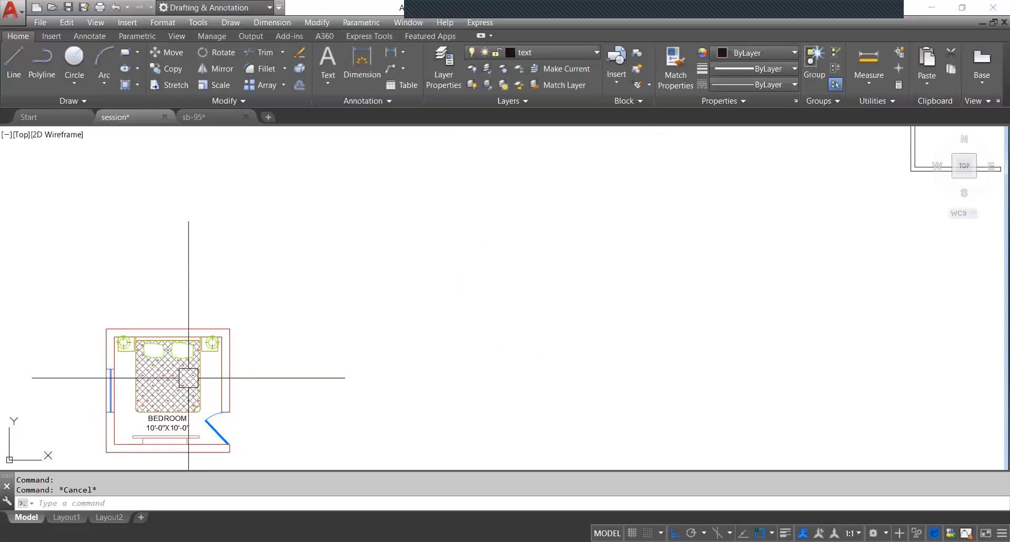
pyautogui.click(199, 374)
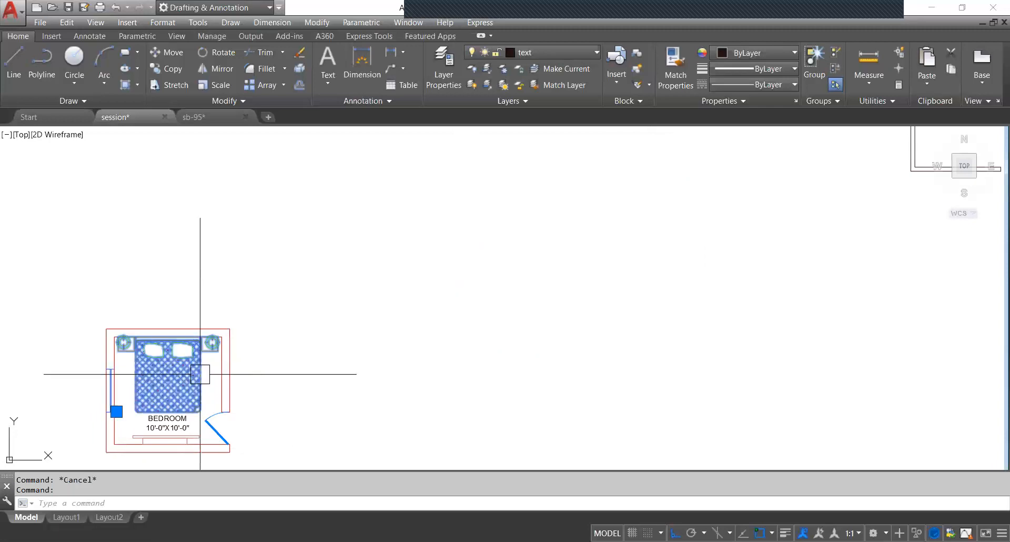
pyautogui.scroll(-5, 273, 345)
pyautogui.scroll(2, 300, 328)
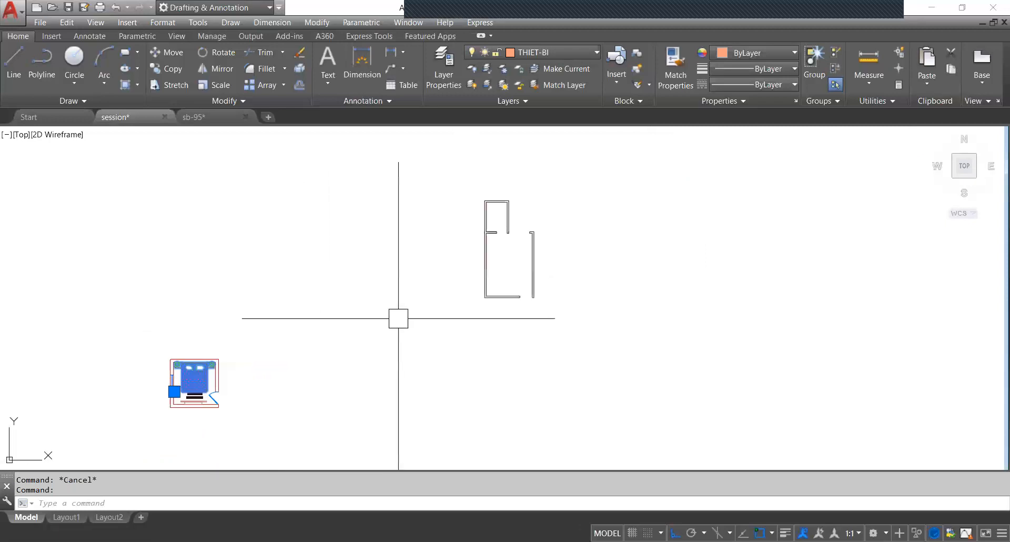
pyautogui.moveTo(396, 315); pyautogui.dragTo(377, 331, button='middle')
pyautogui.scroll(4, 190, 382)
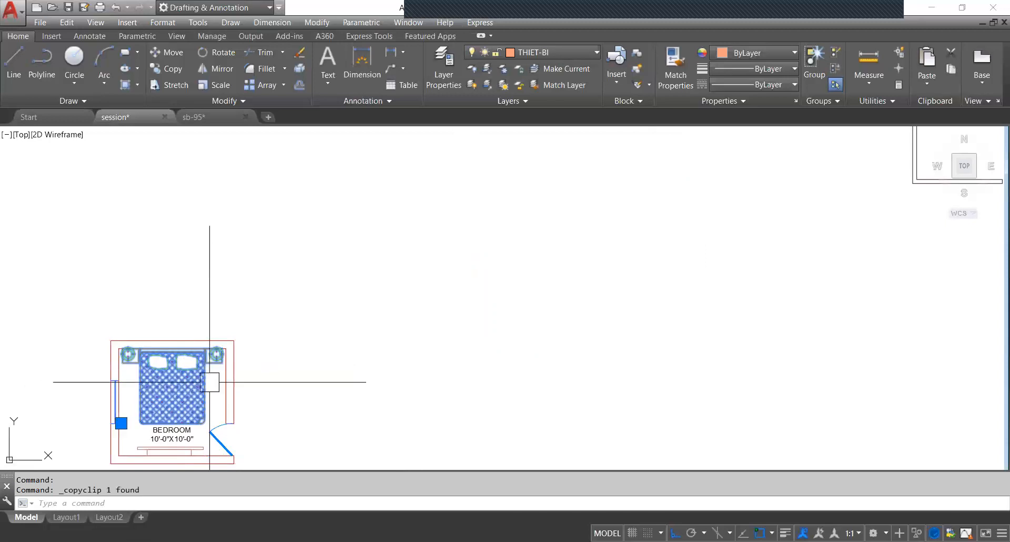
# Paste the bed block inside the larger room of the new floor plan.
pyautogui.scroll(-4, 189, 395)
pyautogui.scroll(5, 355, 347)
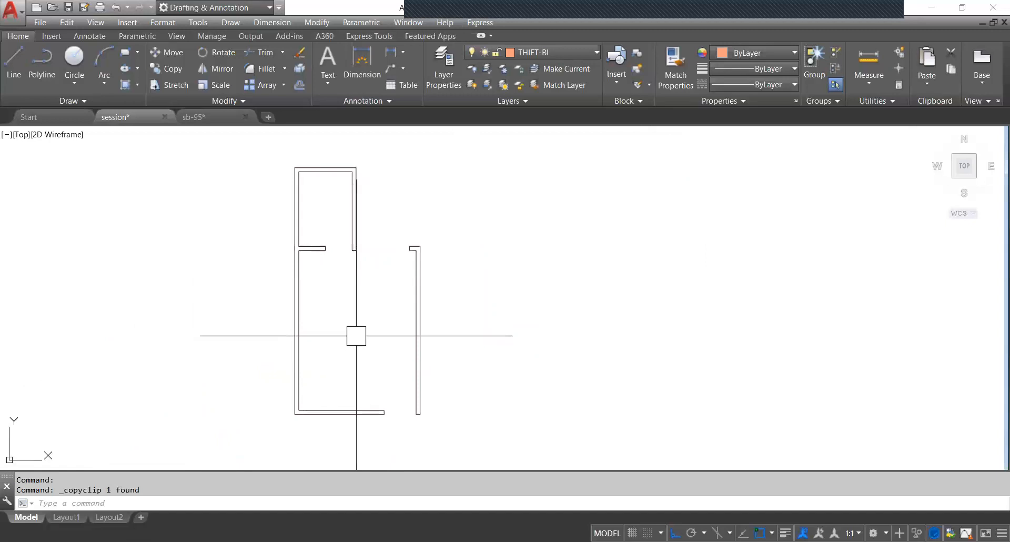
pyautogui.hotkey('ctrl', 'v')
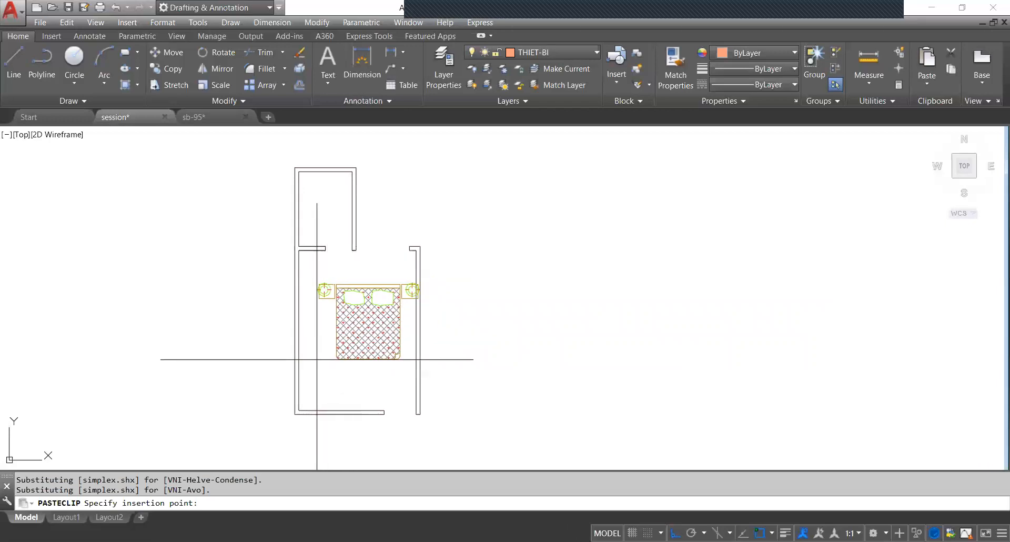
pyautogui.click(315, 358)
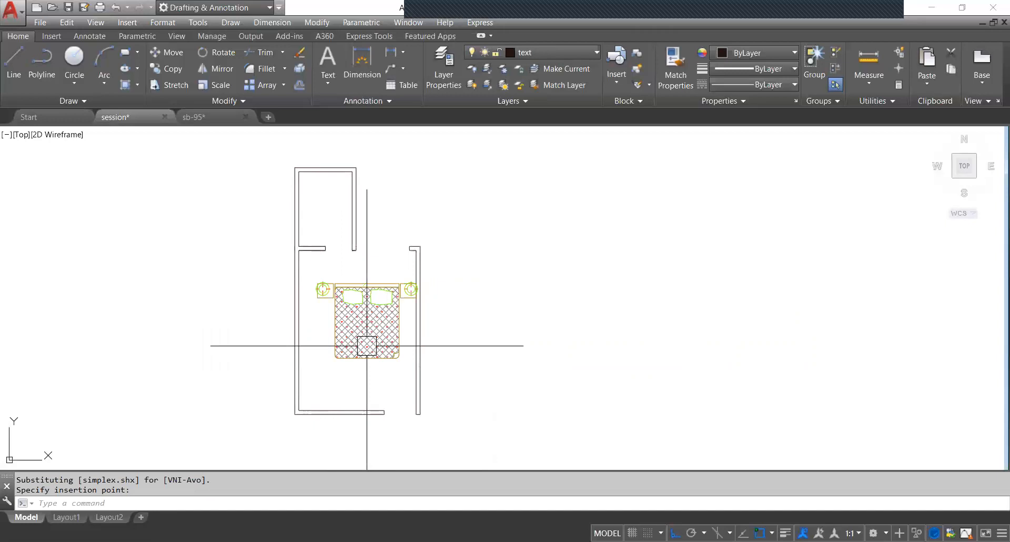
# Rotate the pasted bed block 90° about the midpoint of its headboard.
pyautogui.click(367, 327)
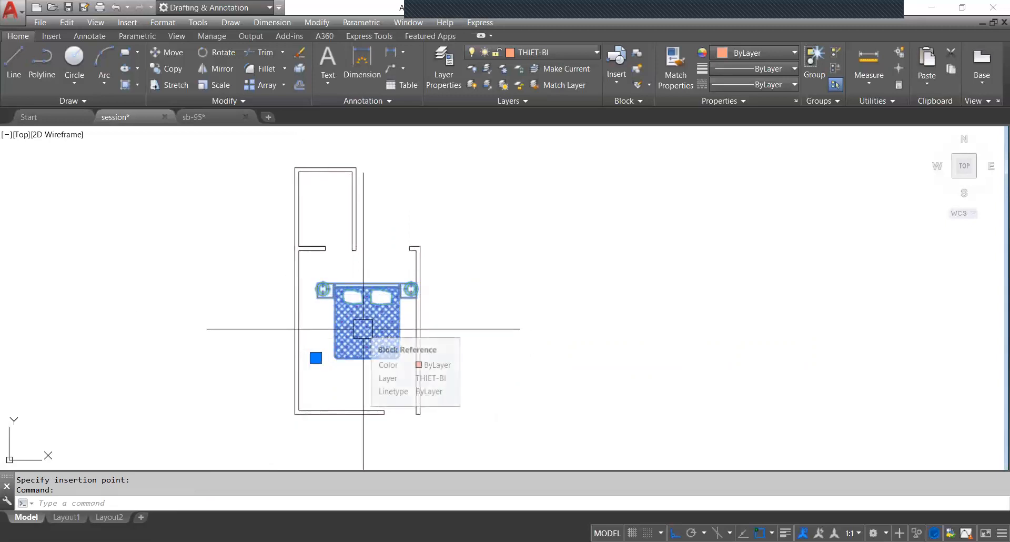
pyautogui.write('r')
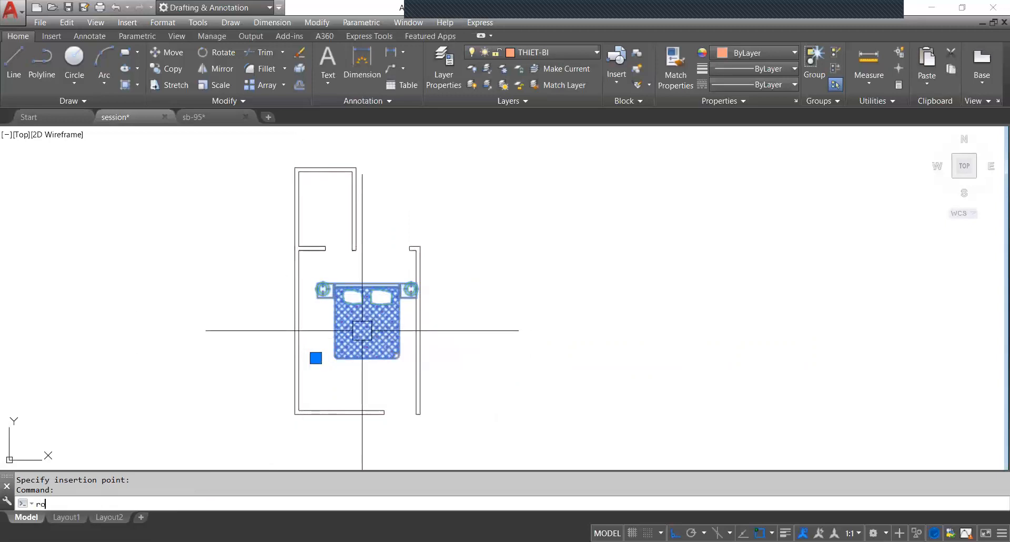
pyautogui.write('o')
pyautogui.press('Return')
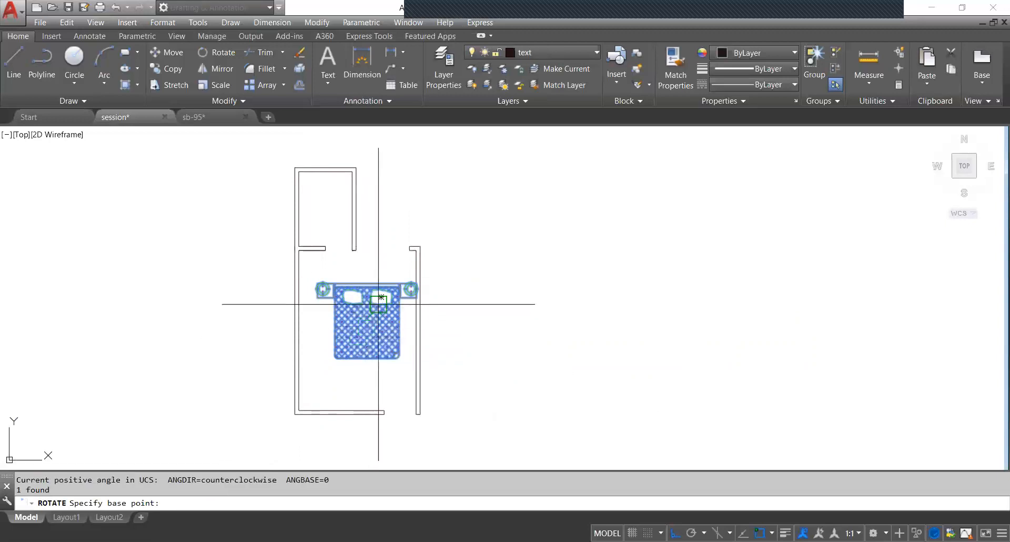
pyautogui.scroll(2, 365, 284)
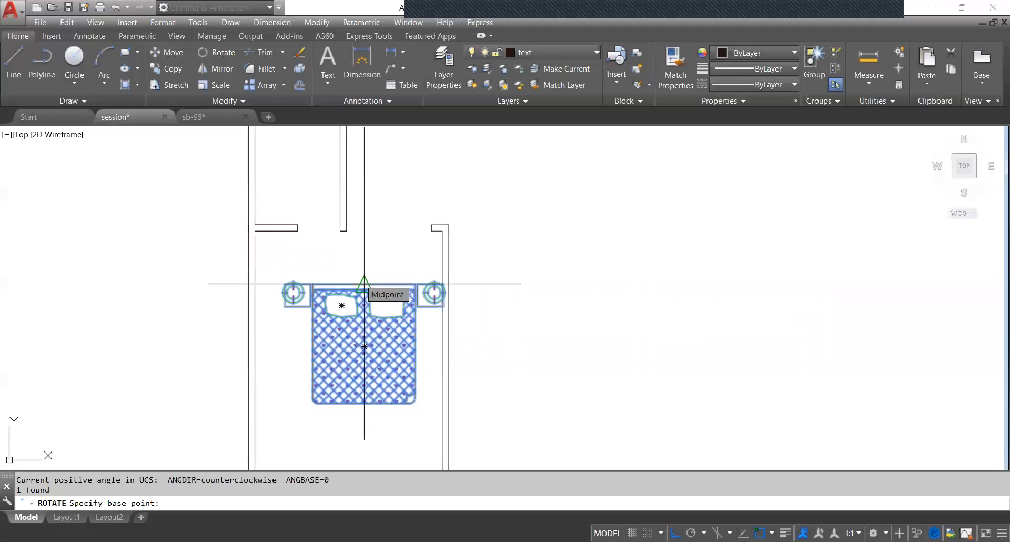
pyautogui.click(364, 284)
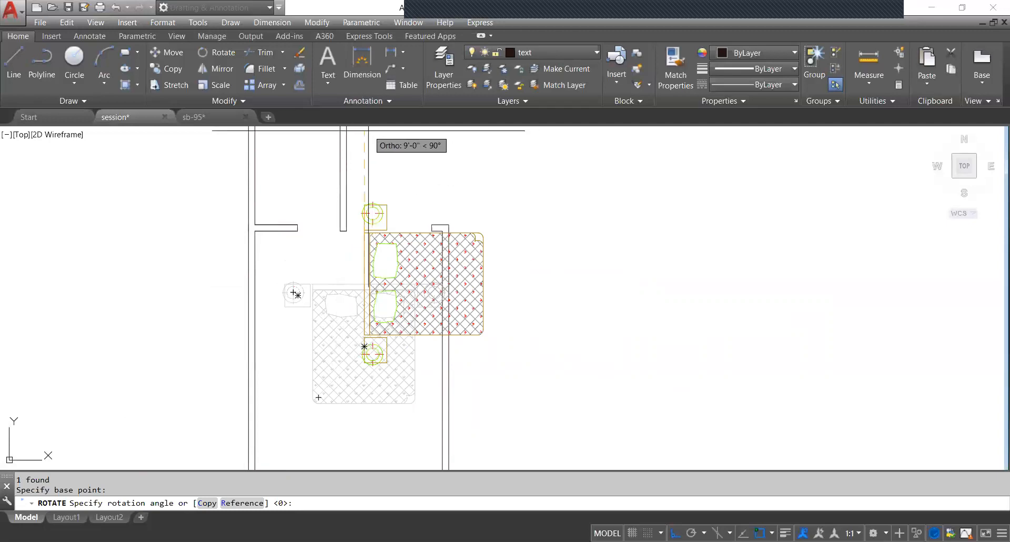
pyautogui.moveTo(368, 130); pyautogui.dragTo(350, 170, button='middle')
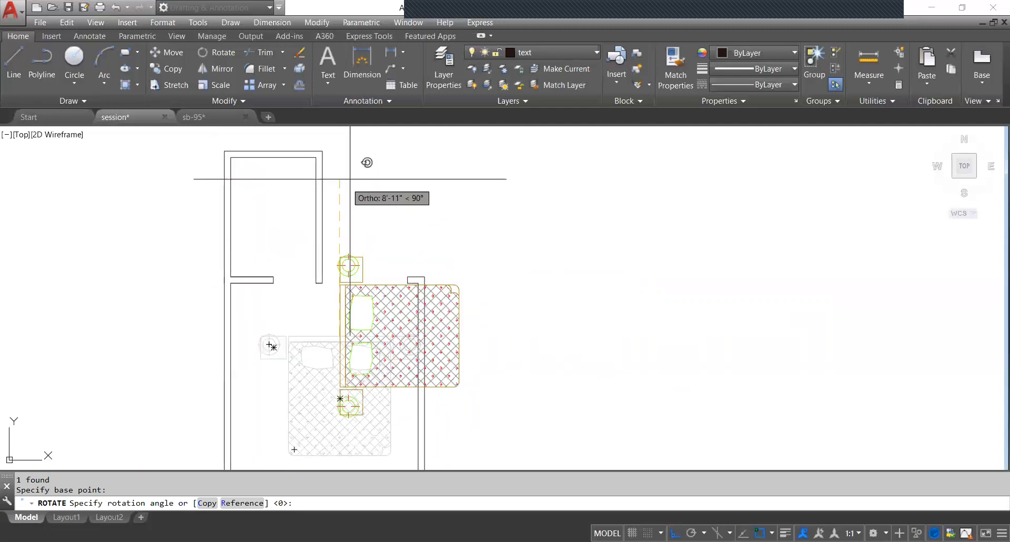
pyautogui.click(351, 163)
# Move the bed block by its headboard midpoint to the midpoint of the larger room's left inner wall.
pyautogui.moveTo(457, 294); pyautogui.dragTo(506, 227, button='middle')
pyautogui.scroll(-2, 498, 260)
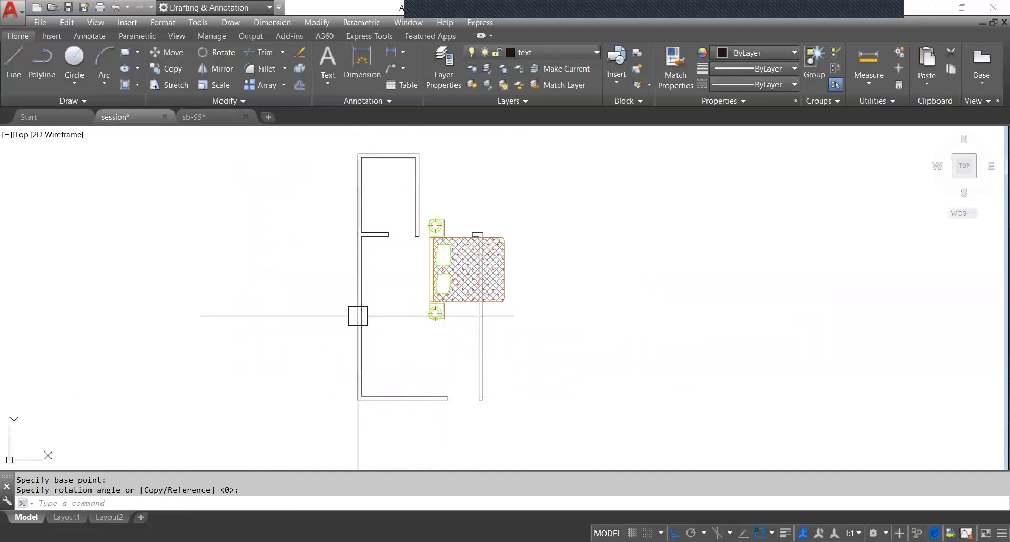
pyautogui.click(450, 278)
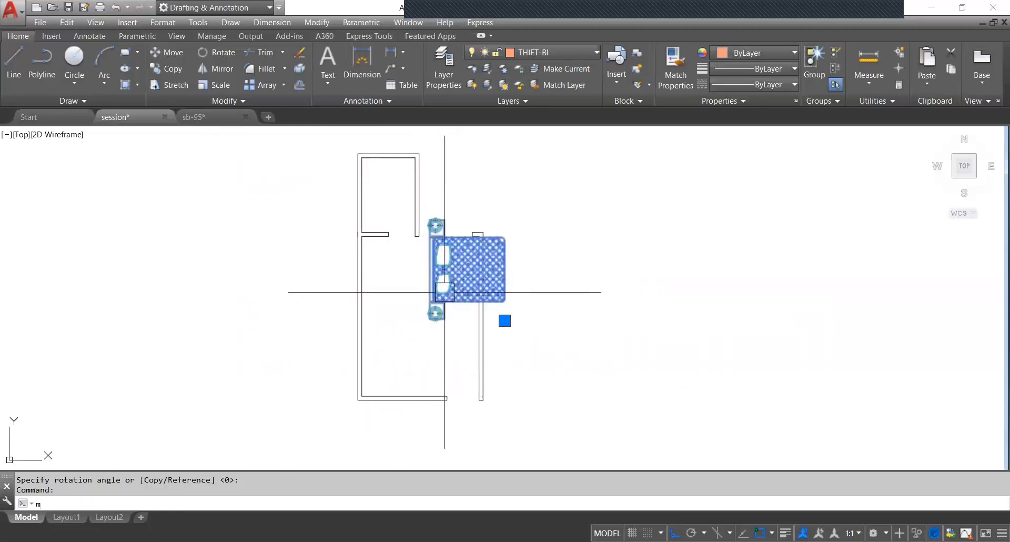
pyautogui.write('m')
pyautogui.press('Return')
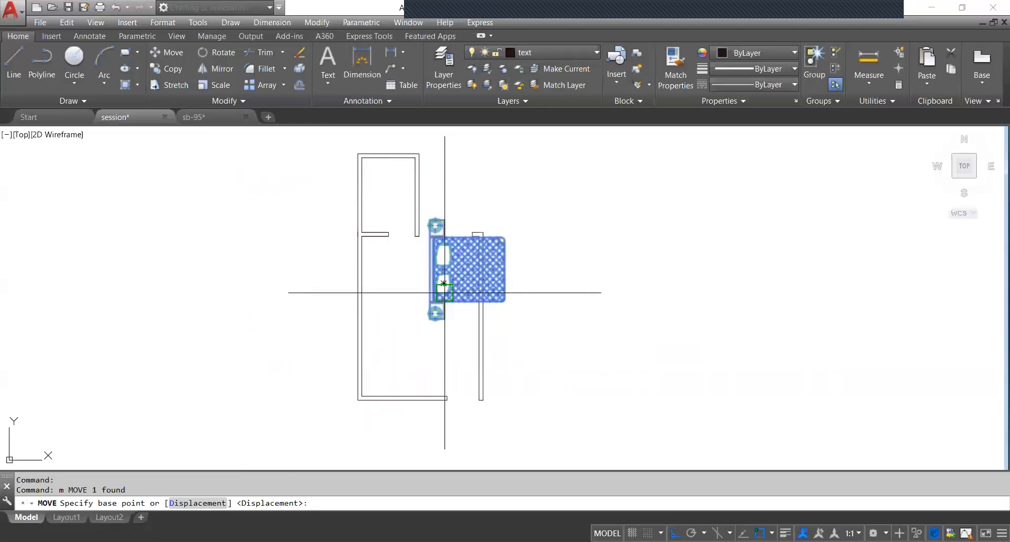
pyautogui.click(430, 269)
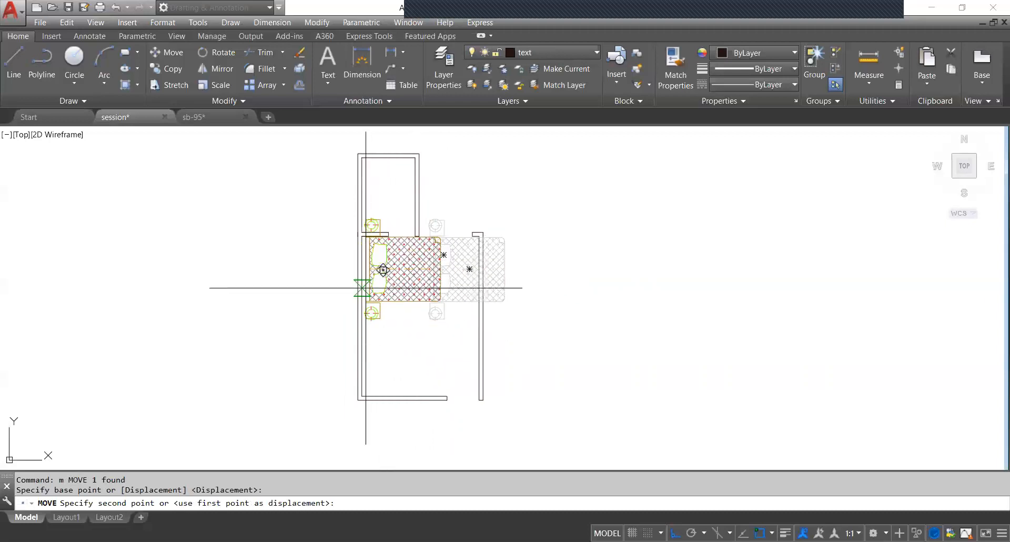
pyautogui.scroll(4, 382, 270)
pyautogui.scroll(-2, 368, 348)
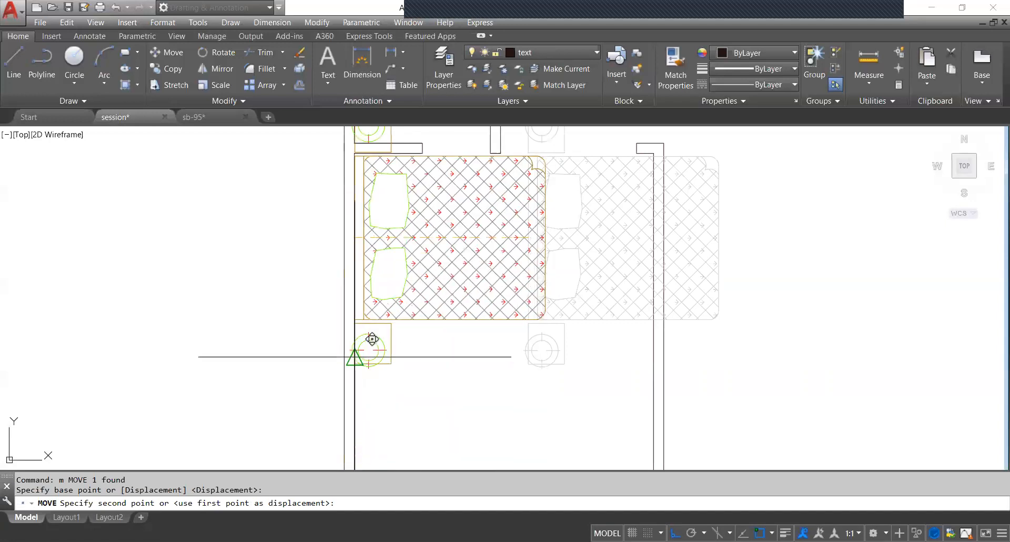
pyautogui.click(360, 353)
pyautogui.scroll(-2, 441, 317)
pyautogui.scroll(-2, 441, 317)
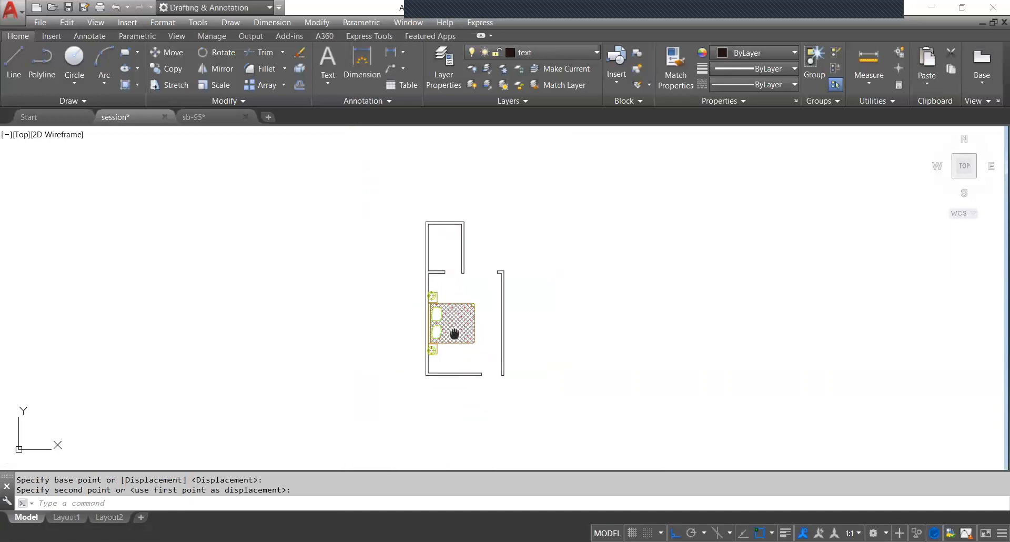
pyautogui.scroll(2, 464, 305)
pyautogui.scroll(-1, 474, 310)
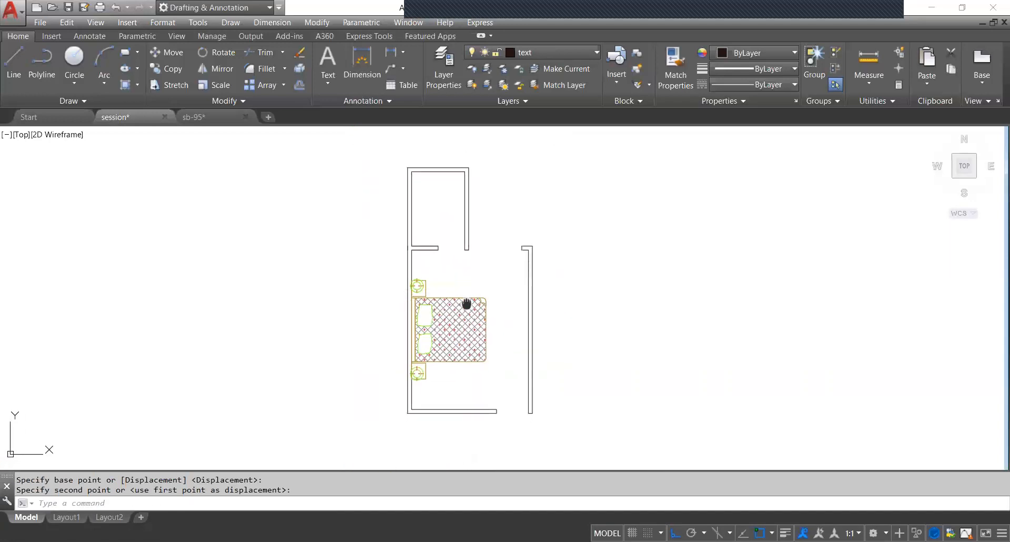
pyautogui.scroll(1, 535, 302)
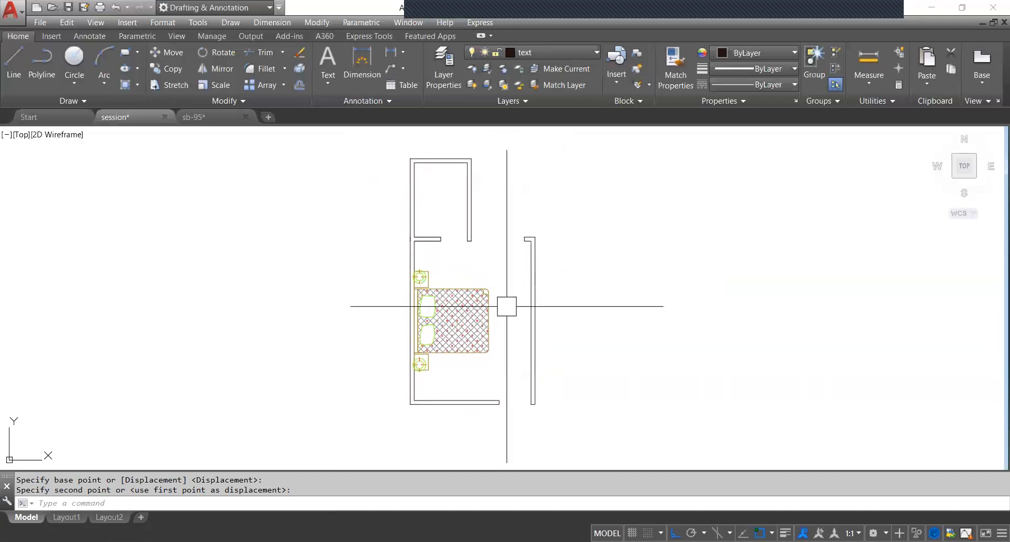
pyautogui.scroll(-3, 557, 295)
pyautogui.scroll(6, 282, 412)
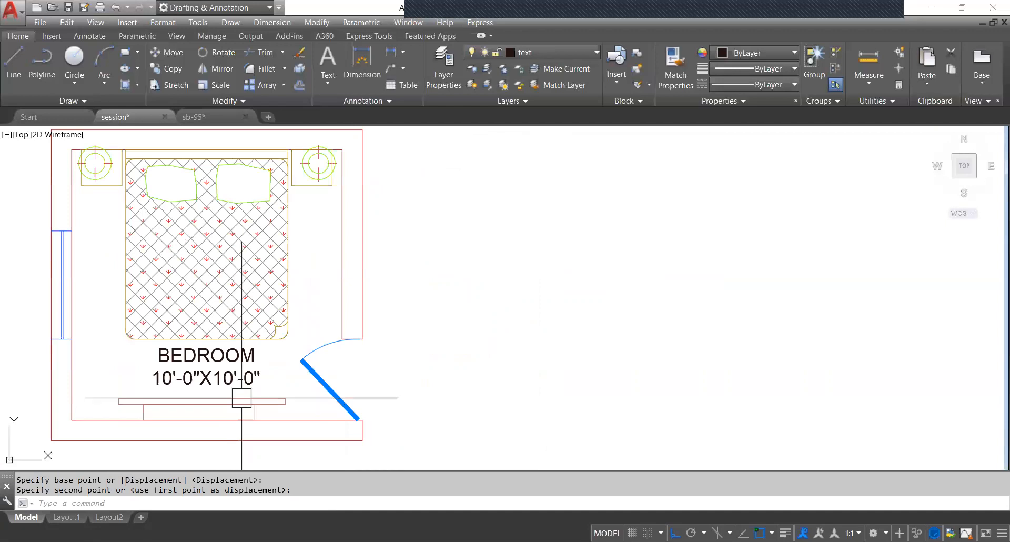
# Inspect the two rectangles of the TV unit on the sample bedroom's lower wall to check whether they select as one object.
pyautogui.click(231, 399)
pyautogui.click(231, 400)
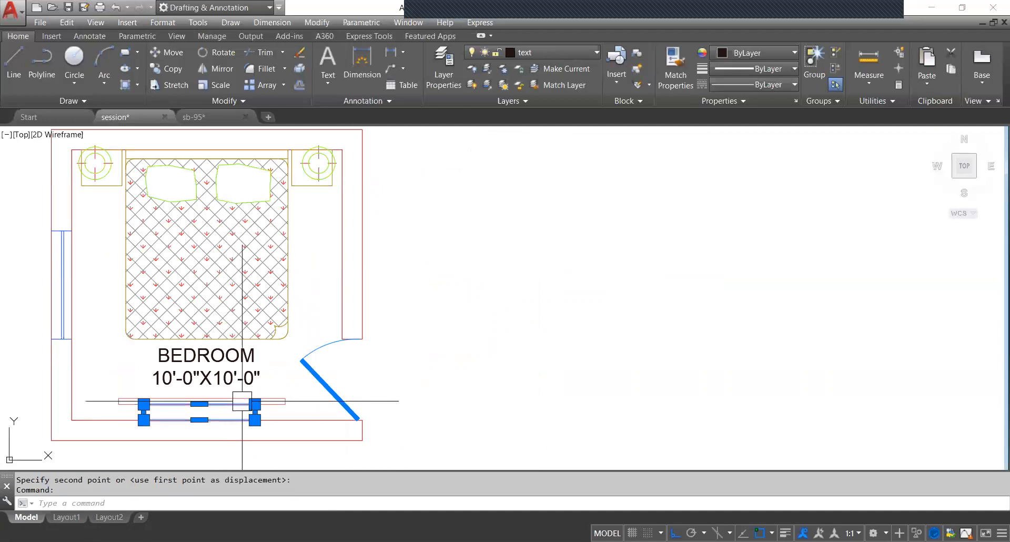
pyautogui.press('Escape')
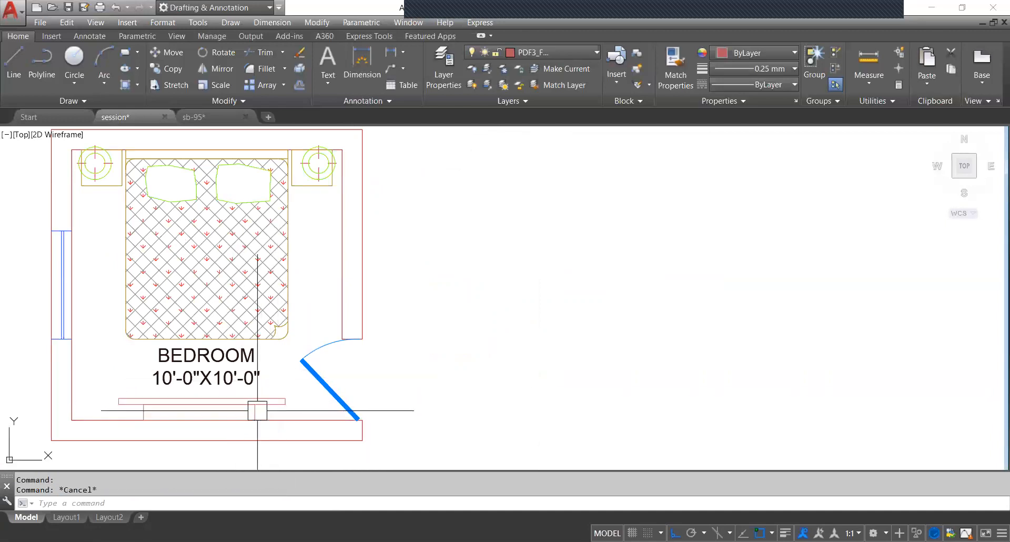
pyautogui.scroll(5, 338, 371)
pyautogui.click(366, 378)
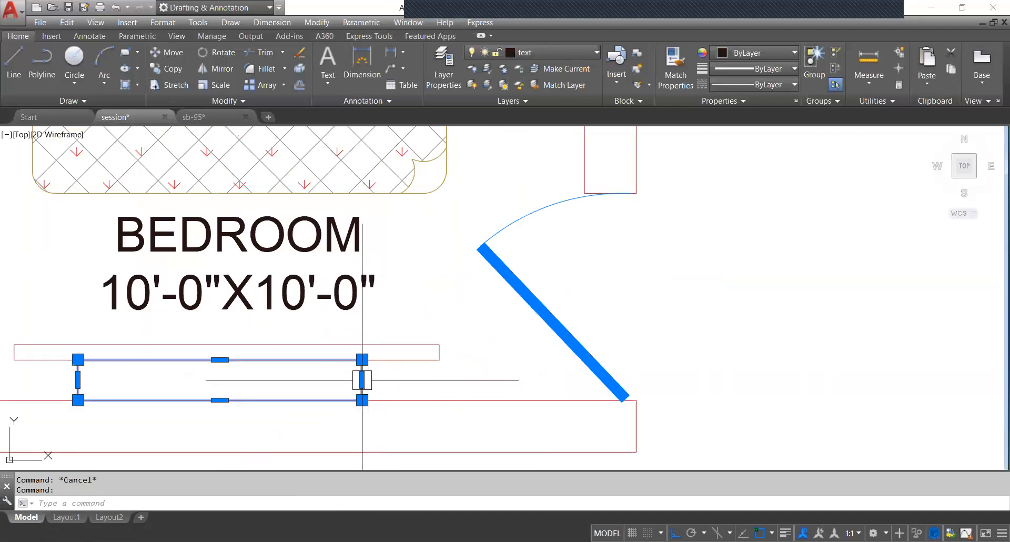
pyautogui.click(409, 355)
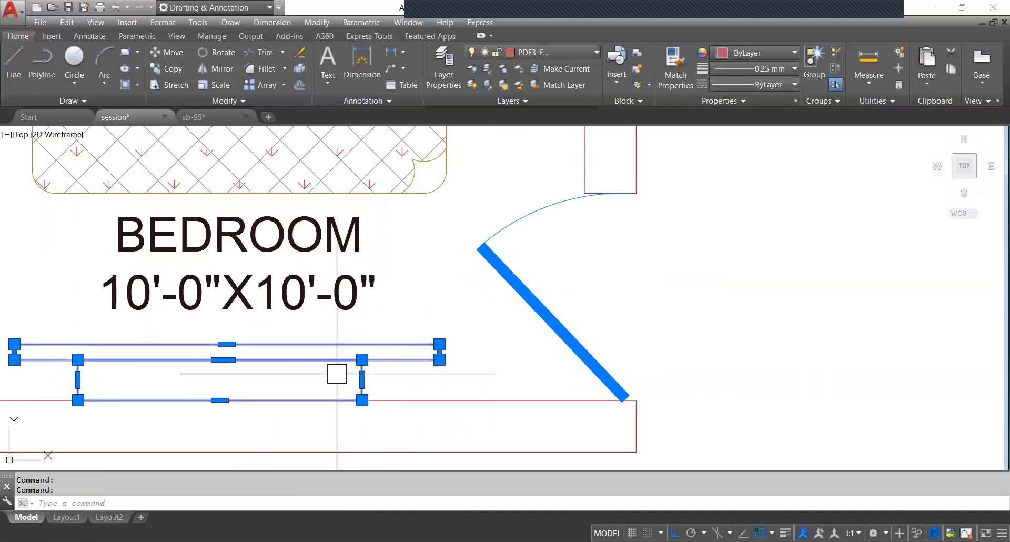
pyautogui.press('Escape')
pyautogui.click(355, 382)
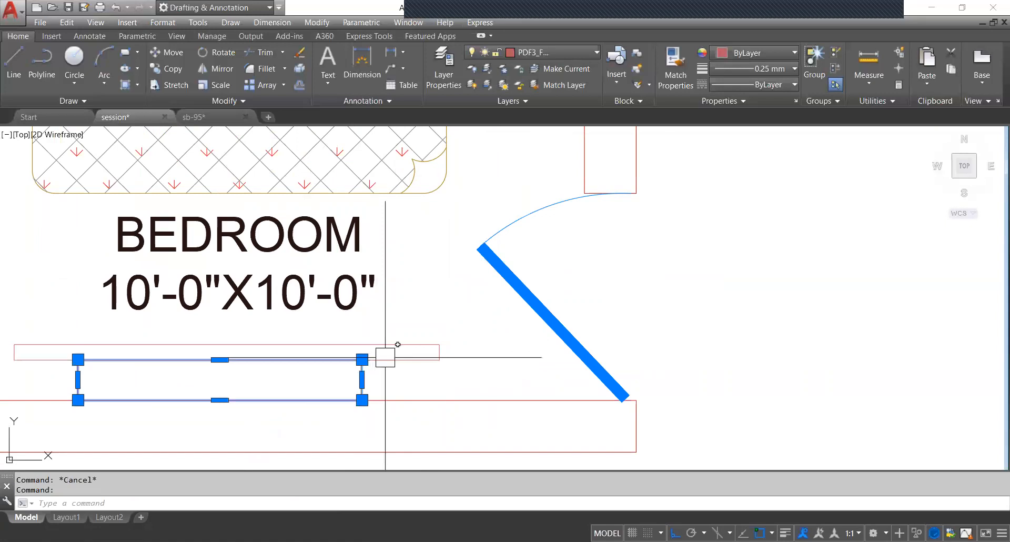
pyautogui.click(408, 342)
pyautogui.scroll(-2, 505, 360)
pyautogui.press('Escape')
pyautogui.scroll(2, 368, 368)
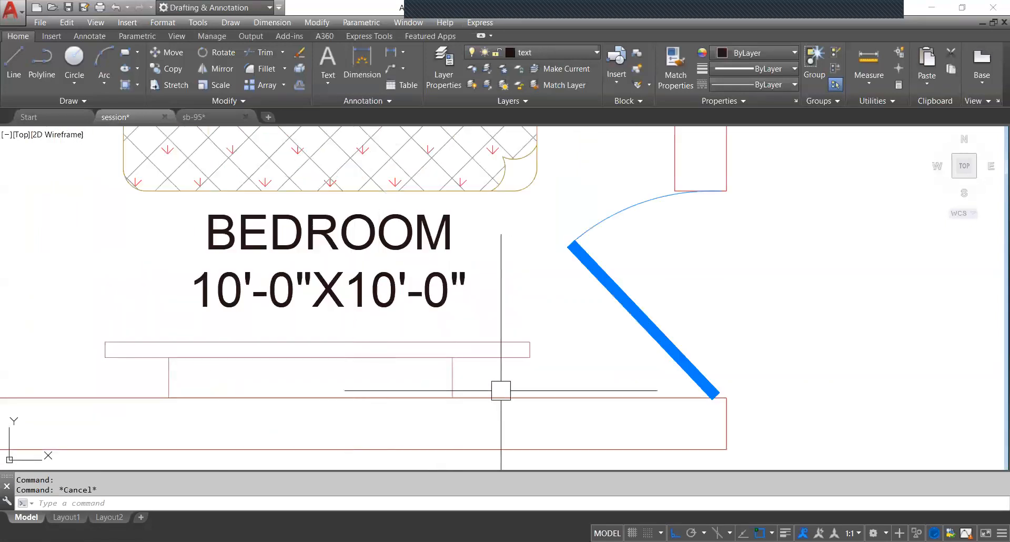
pyautogui.click(542, 383)
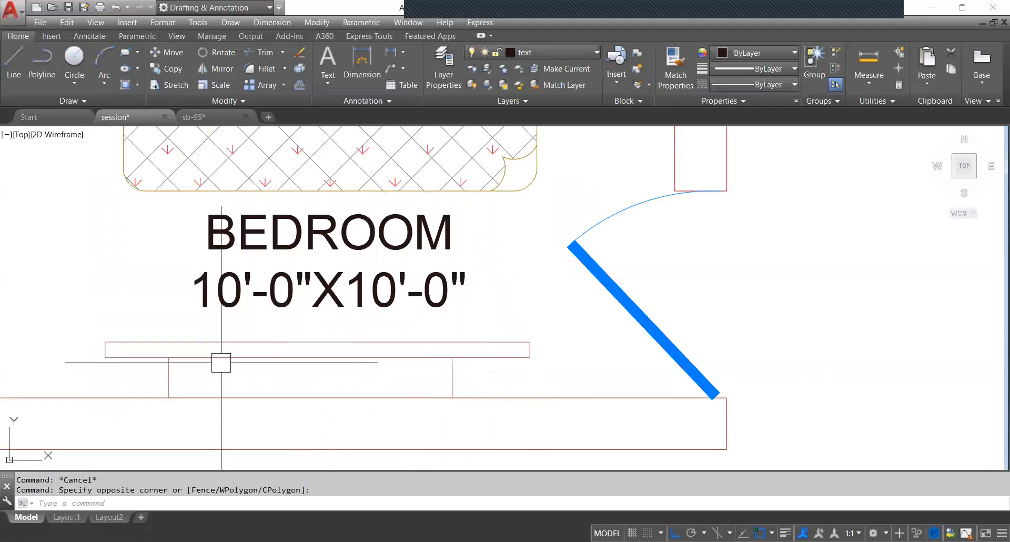
pyautogui.click(145, 338)
pyautogui.click(169, 372)
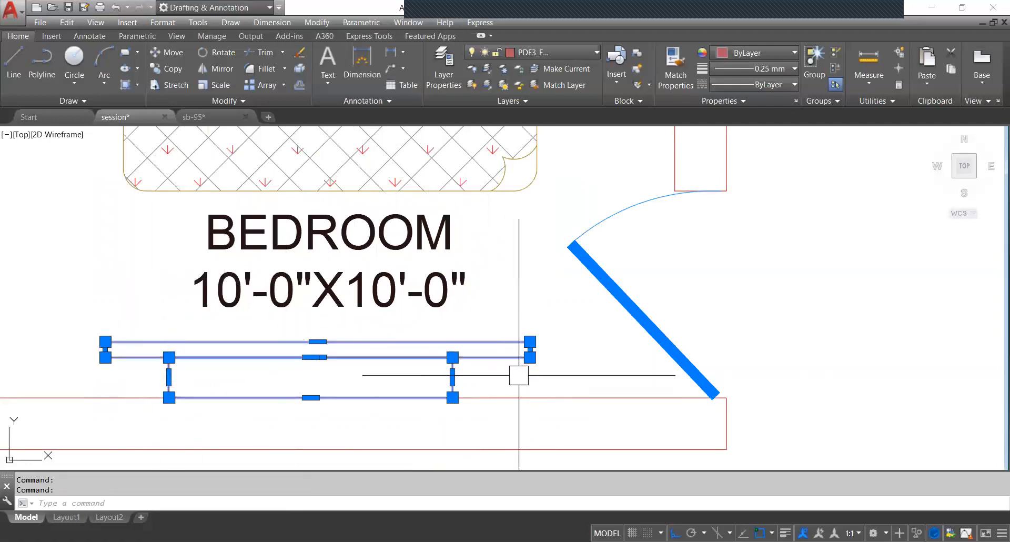
pyautogui.press('Escape')
pyautogui.scroll(-2, 520, 363)
pyautogui.scroll(2, 355, 356)
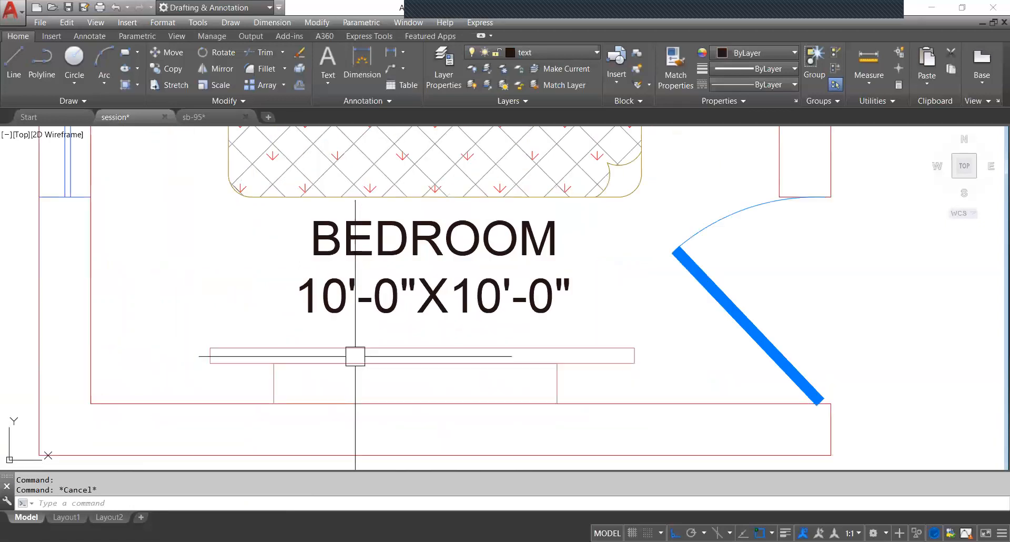
# Convert the TV unit's two rectangles into a block named 1, with its base point at the midpoint of the wall-side edge.
pyautogui.click(355, 356)
pyautogui.click(556, 384)
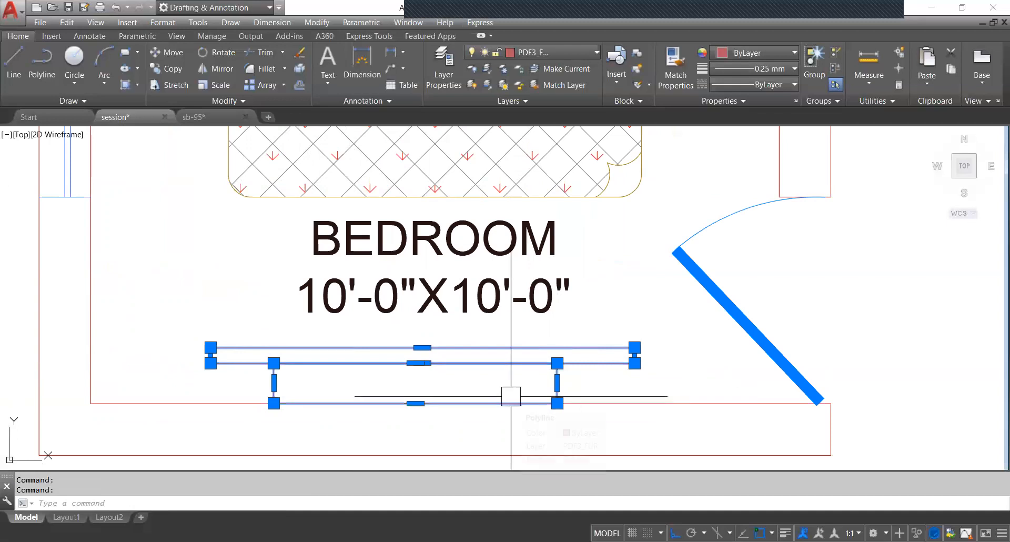
pyautogui.write('b')
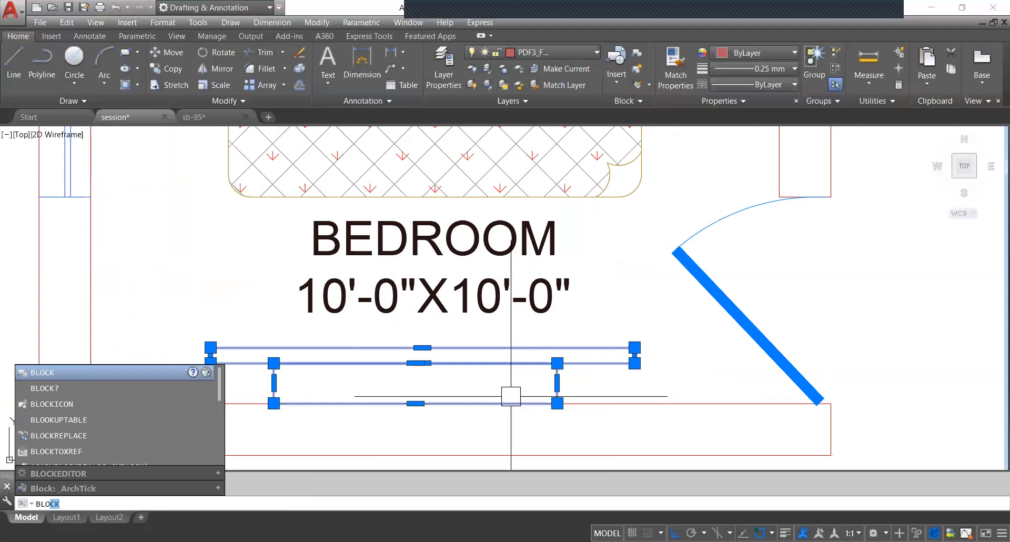
pyautogui.press('Return')
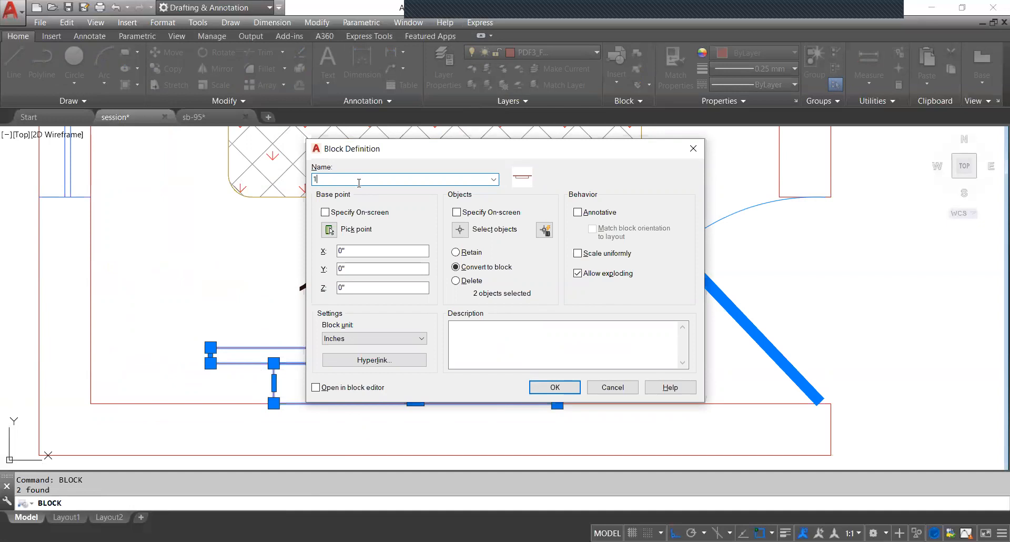
pyautogui.click(329, 231)
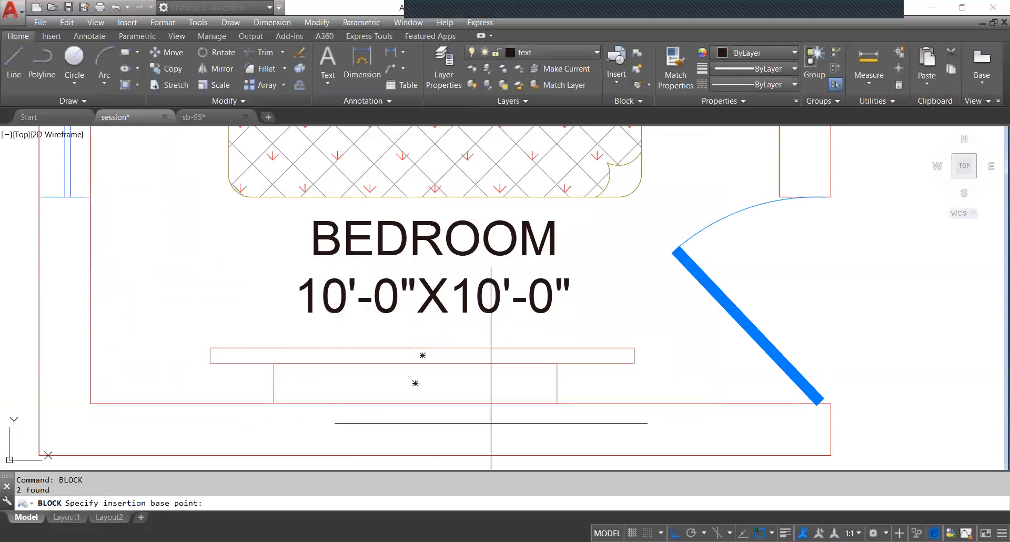
pyautogui.click(415, 404)
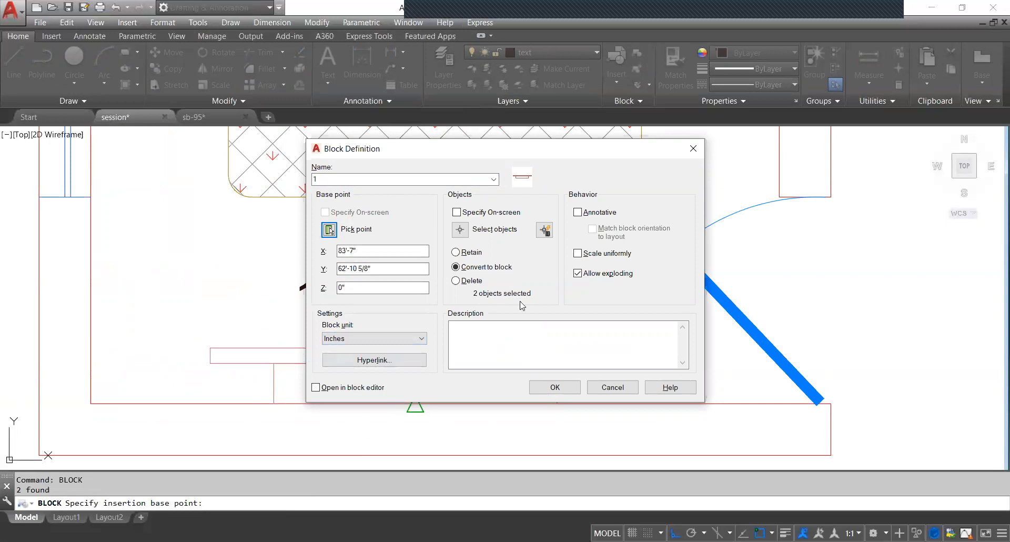
pyautogui.click(552, 387)
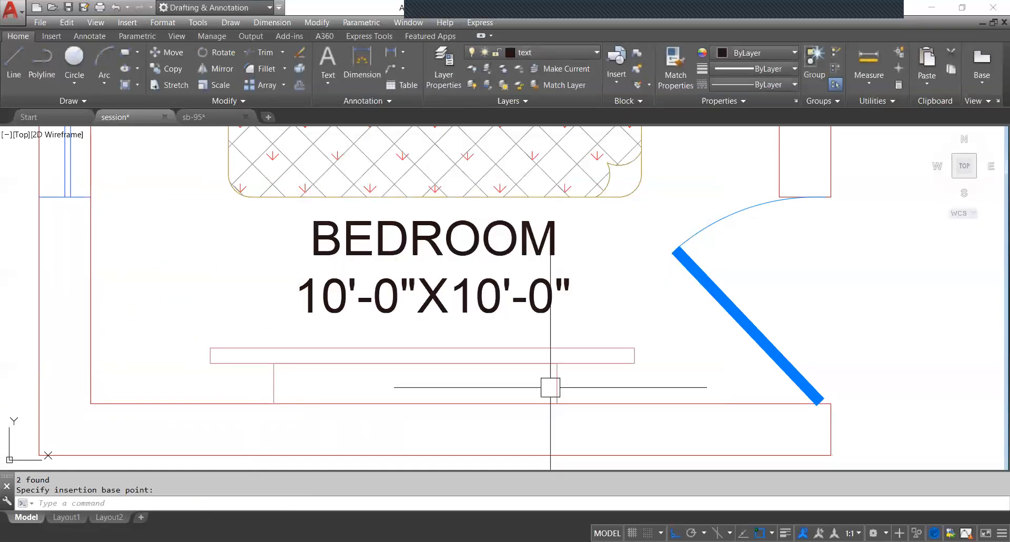
# Copy the TV unit block from the sample bedroom to the clipboard.
pyautogui.click(536, 363)
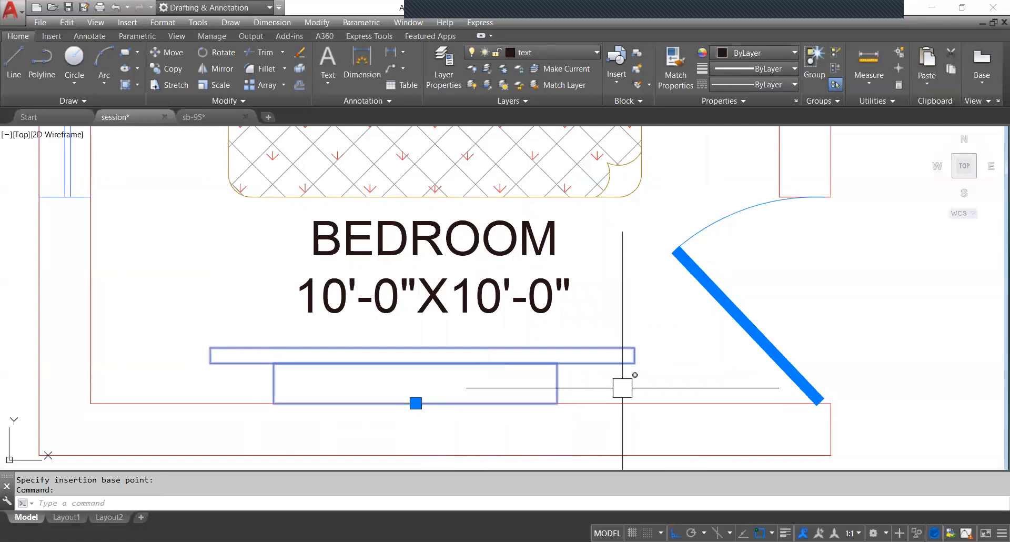
pyautogui.press('Escape')
pyautogui.click(557, 367)
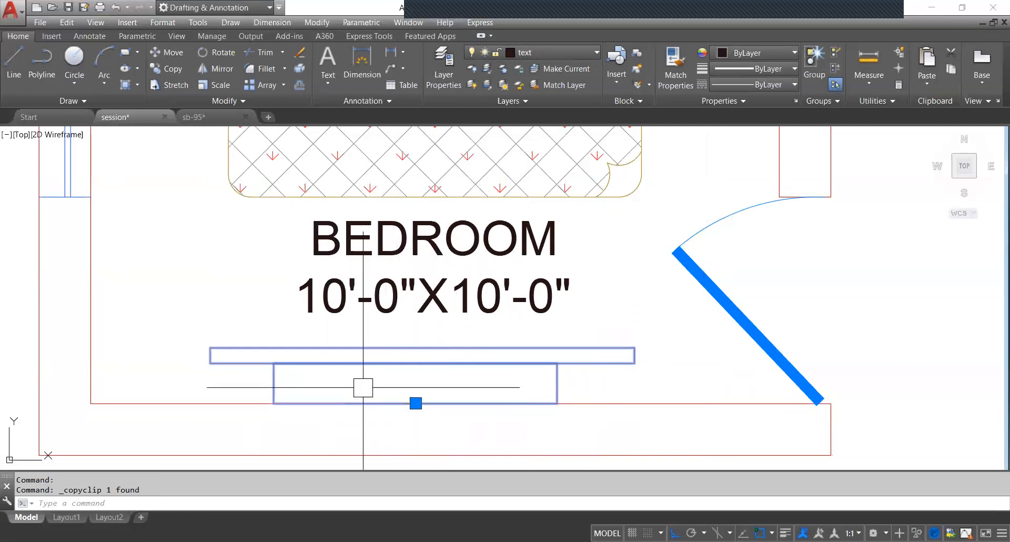
# Paste the TV unit block inside the larger room of the new floor plan, just above the bed.
pyautogui.scroll(-6, 362, 379)
pyautogui.scroll(-2, 362, 378)
pyautogui.hotkey('ctrl', 'v')
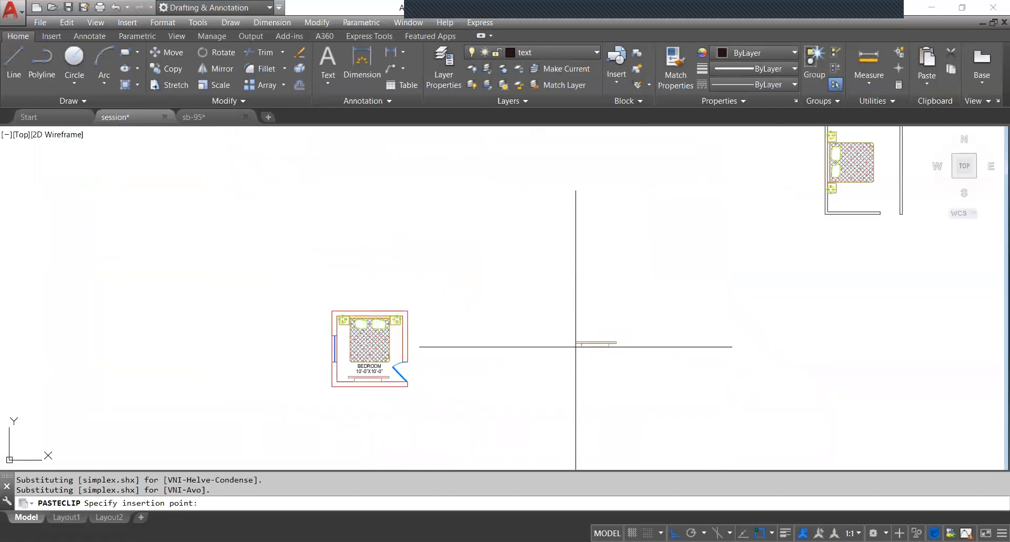
pyautogui.moveTo(533, 315); pyautogui.dragTo(384, 347, button='middle')
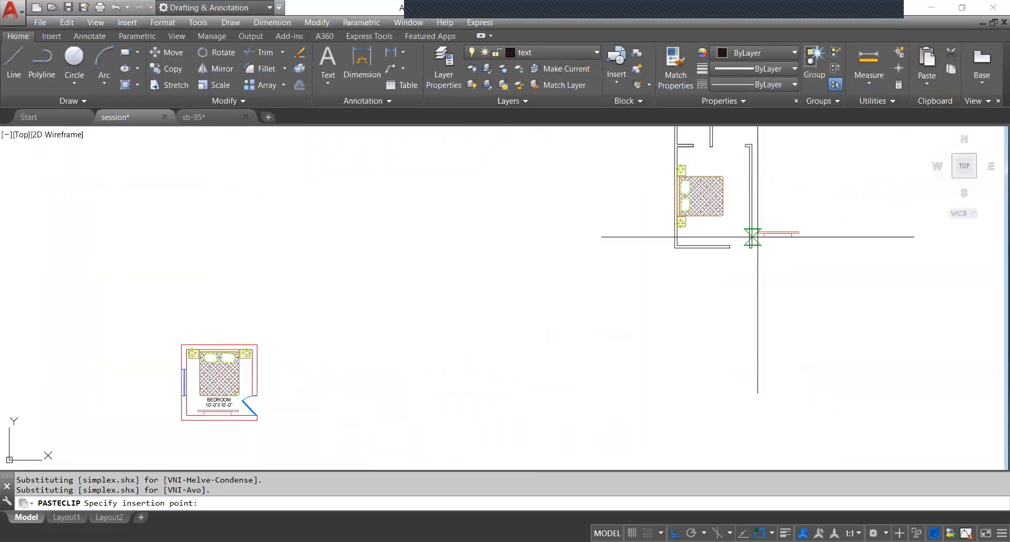
pyautogui.moveTo(750, 232); pyautogui.dragTo(648, 317, button='middle')
pyautogui.scroll(6, 649, 261)
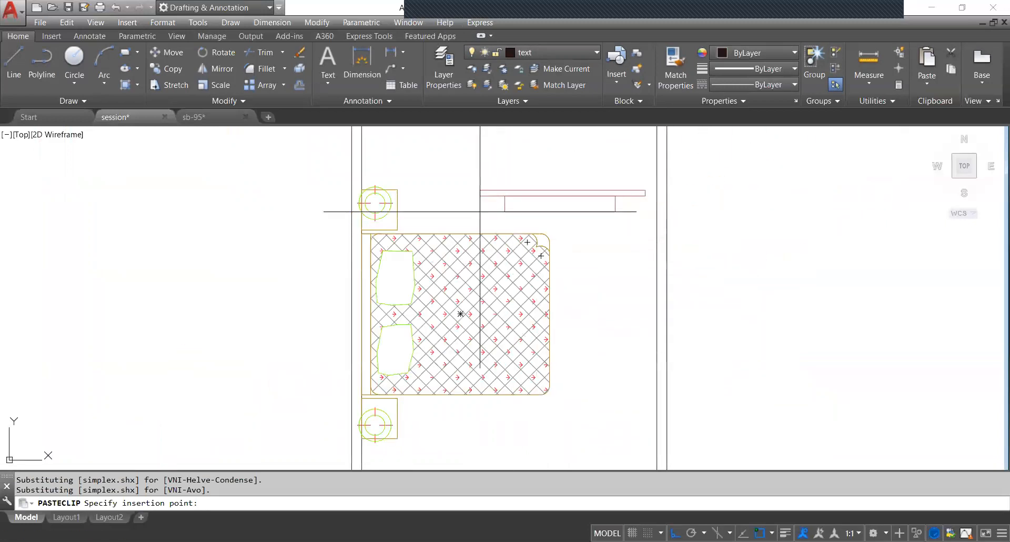
pyautogui.click(478, 205)
# Rotate the pasted TV unit block 90° about the midpoint of its wall-side edge.
pyautogui.moveTo(597, 192)
pyautogui.mouseDown(button='middle')
pyautogui.moveTo(545, 250)
pyautogui.moveTo(549, 290)
pyautogui.mouseUp(button='middle')
pyautogui.scroll(-2, 558, 235)
pyautogui.click(558, 234)
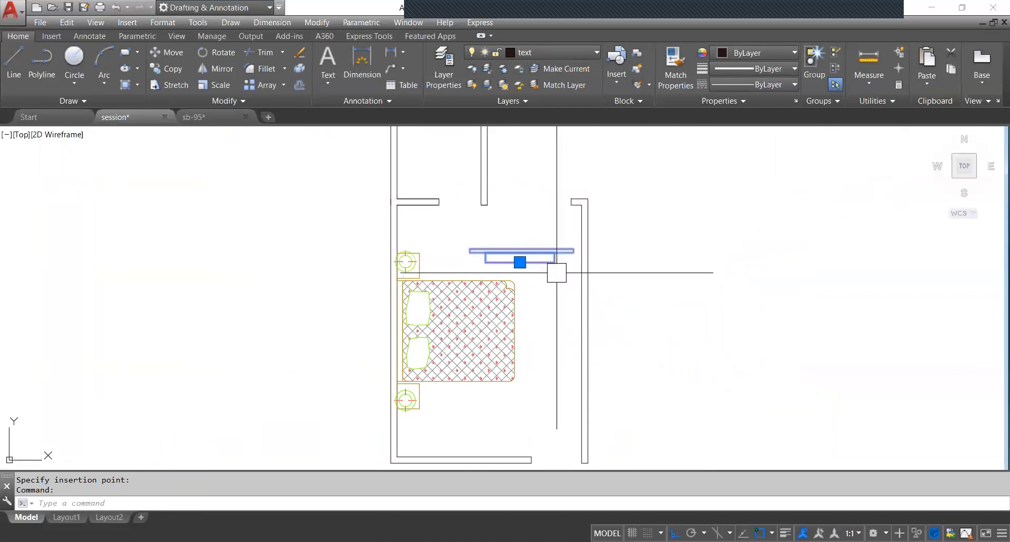
pyautogui.press('Return')
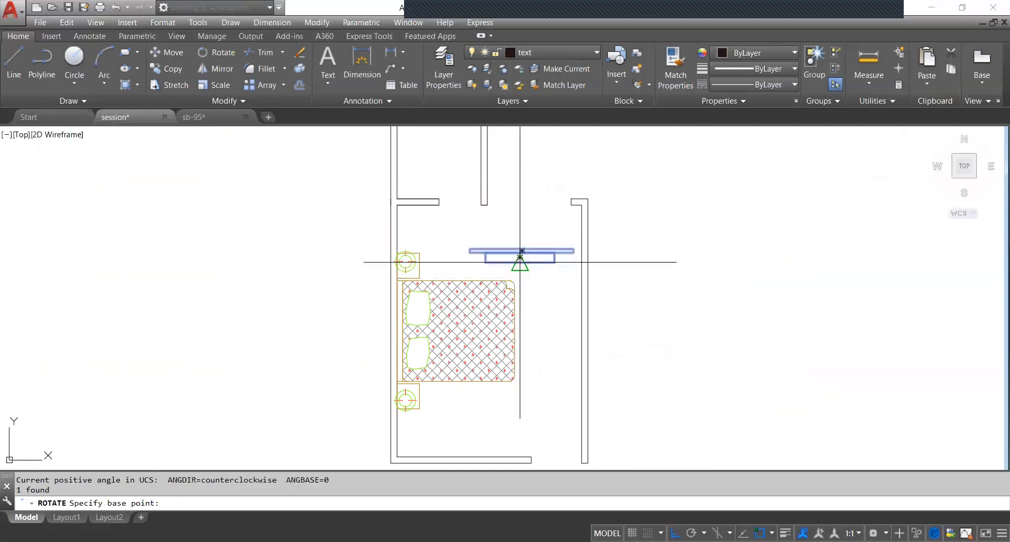
pyautogui.click(519, 256)
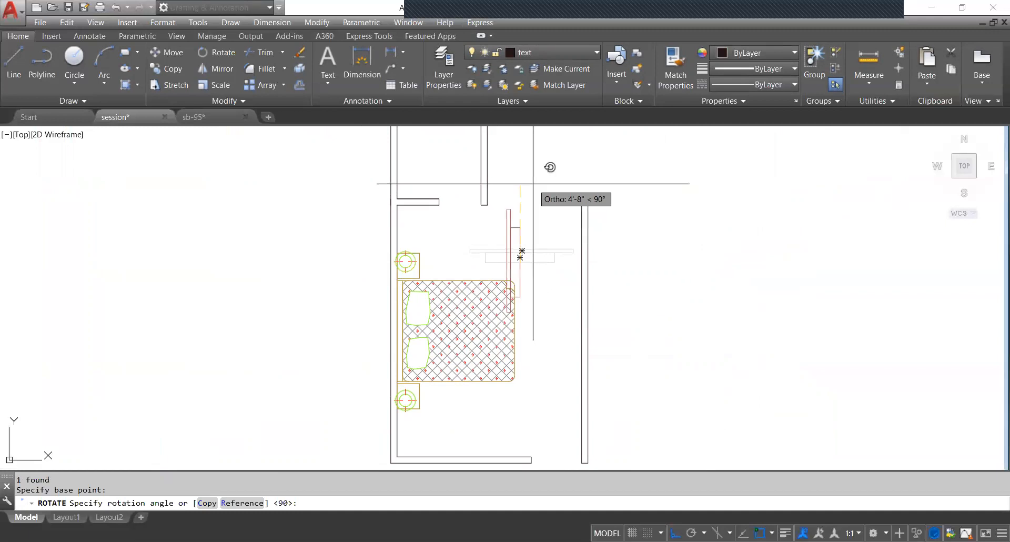
pyautogui.moveTo(522, 251); pyautogui.dragTo(517, 276, button='middle')
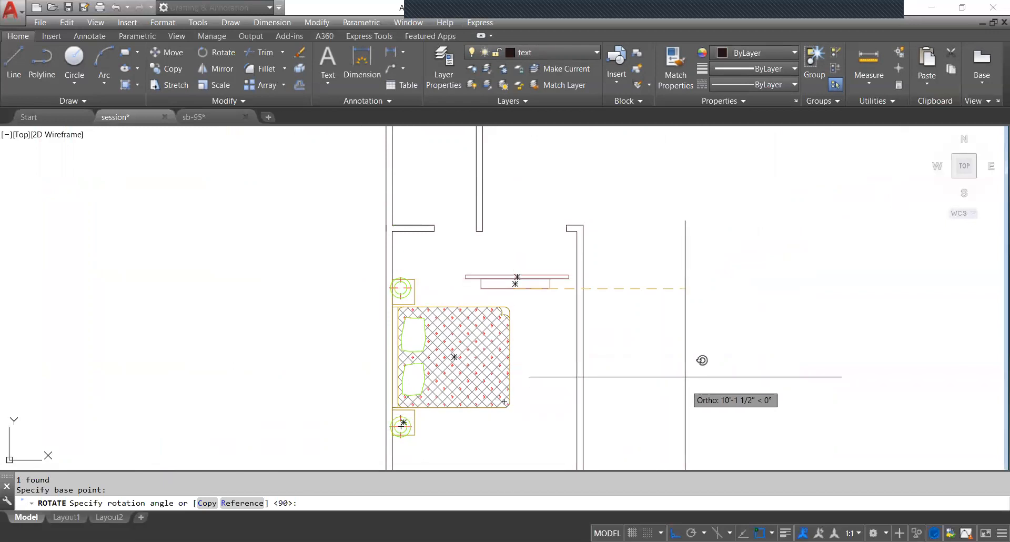
pyautogui.moveTo(533, 166); pyautogui.dragTo(528, 196, button='middle')
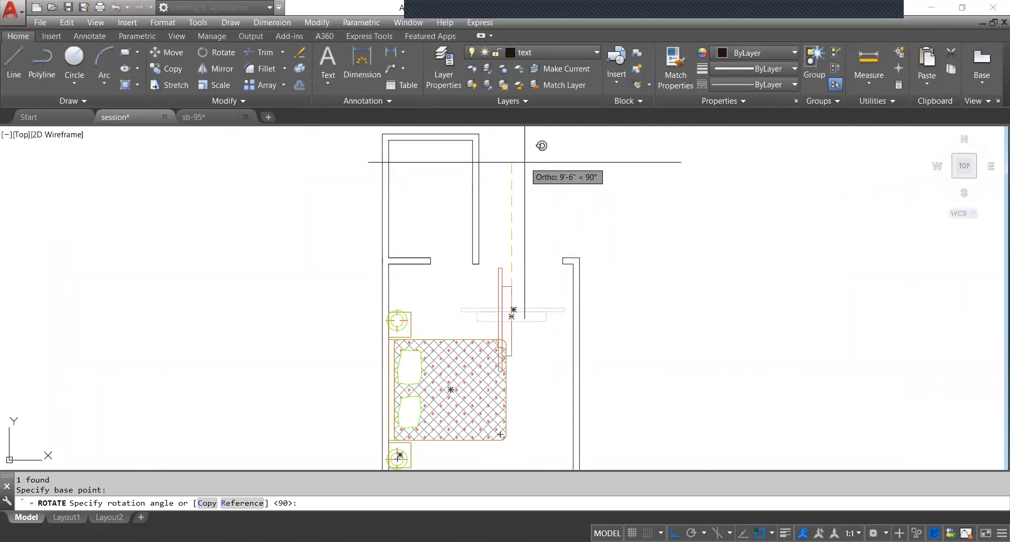
pyautogui.click(524, 162)
# Move the TV unit block by its wall-side edge midpoint to the midpoint of the larger room's right inner wall.
pyautogui.moveTo(510, 299); pyautogui.dragTo(522, 240, button='middle')
pyautogui.click(520, 240)
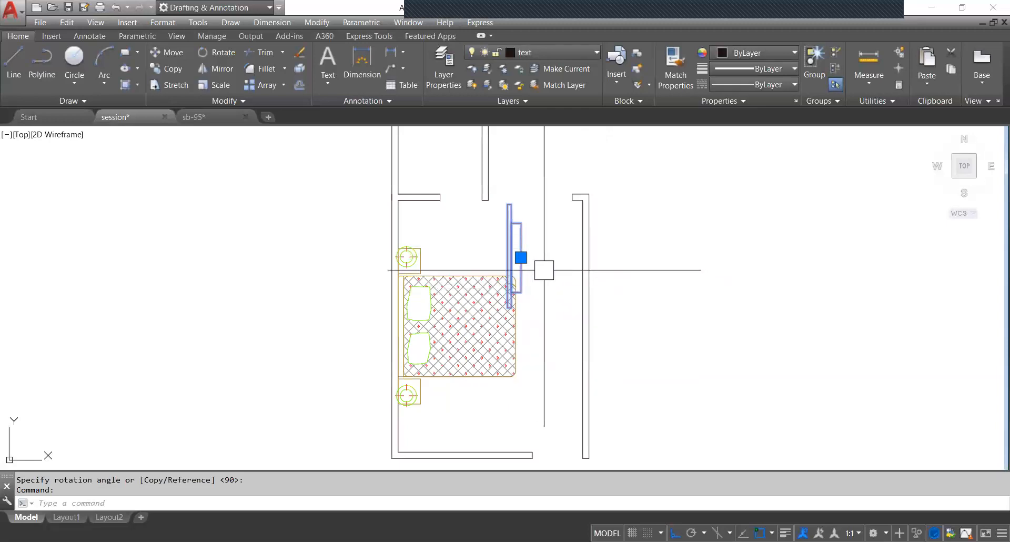
pyautogui.press('Return')
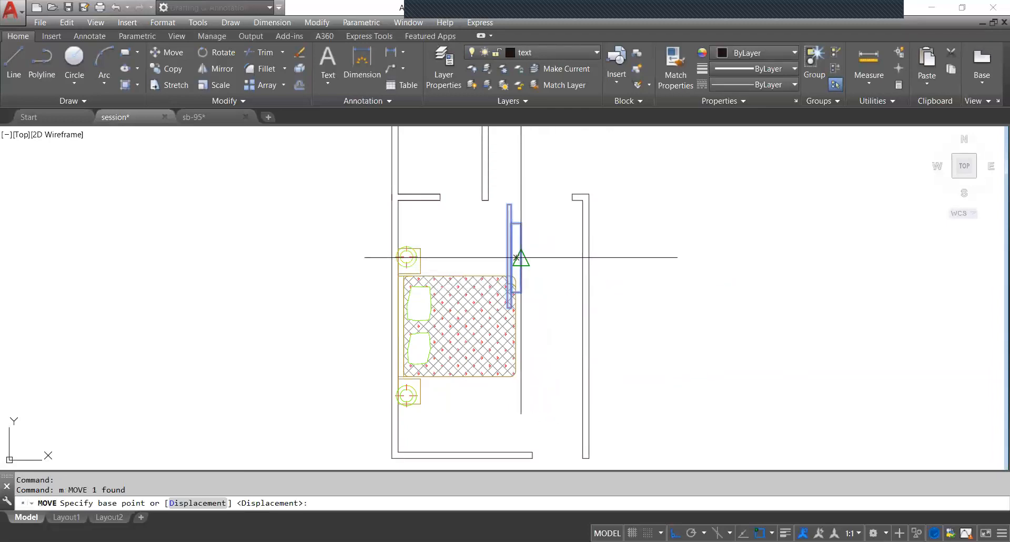
pyautogui.click(520, 257)
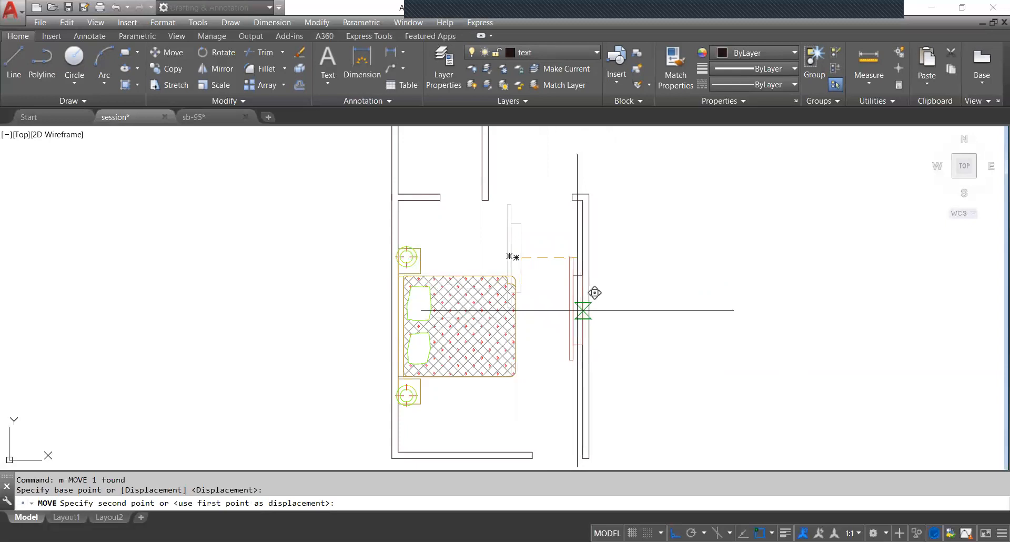
pyautogui.scroll(6, 582, 328)
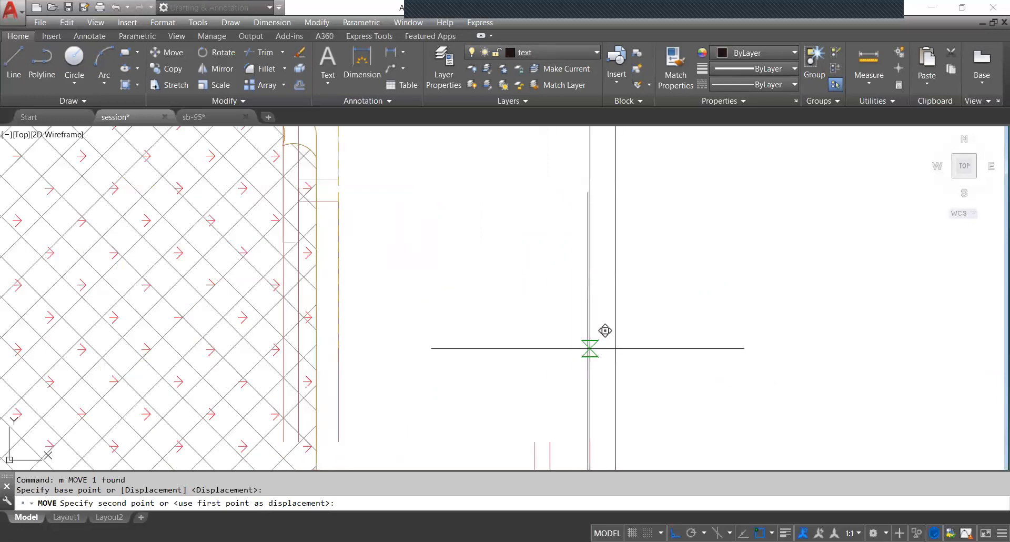
pyautogui.scroll(-4, 589, 268)
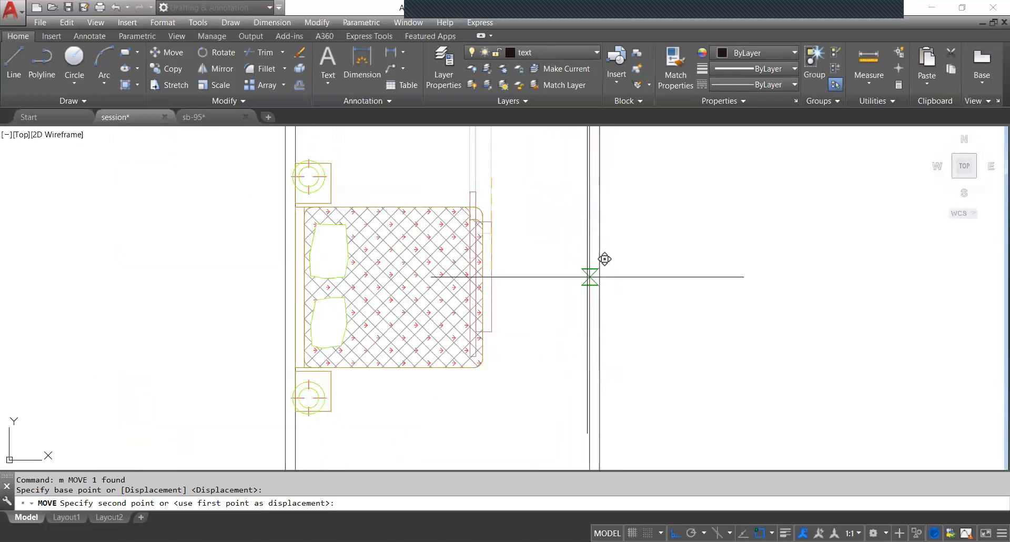
pyautogui.scroll(-2, 599, 258)
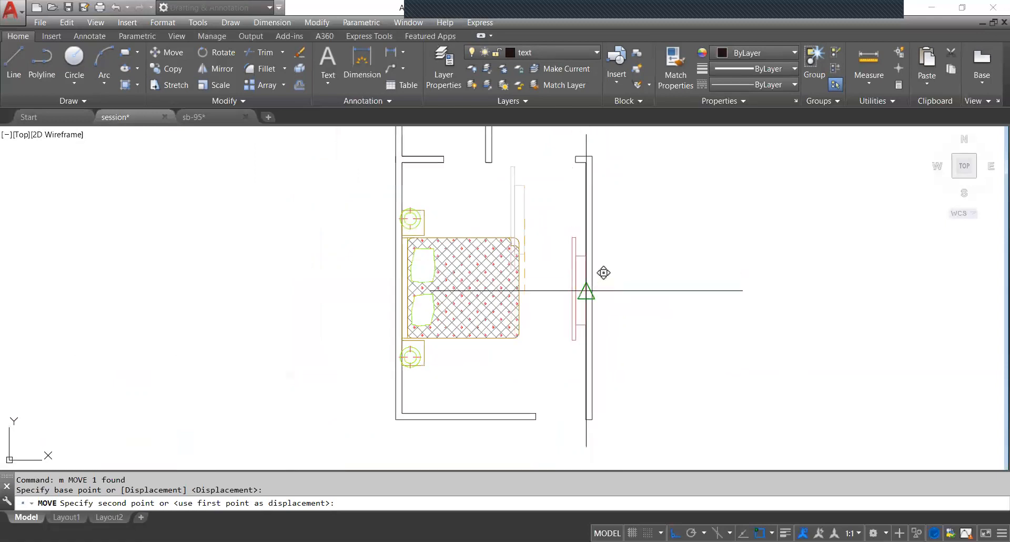
pyautogui.click(586, 291)
pyautogui.moveTo(578, 316); pyautogui.dragTo(572, 307, button='middle')
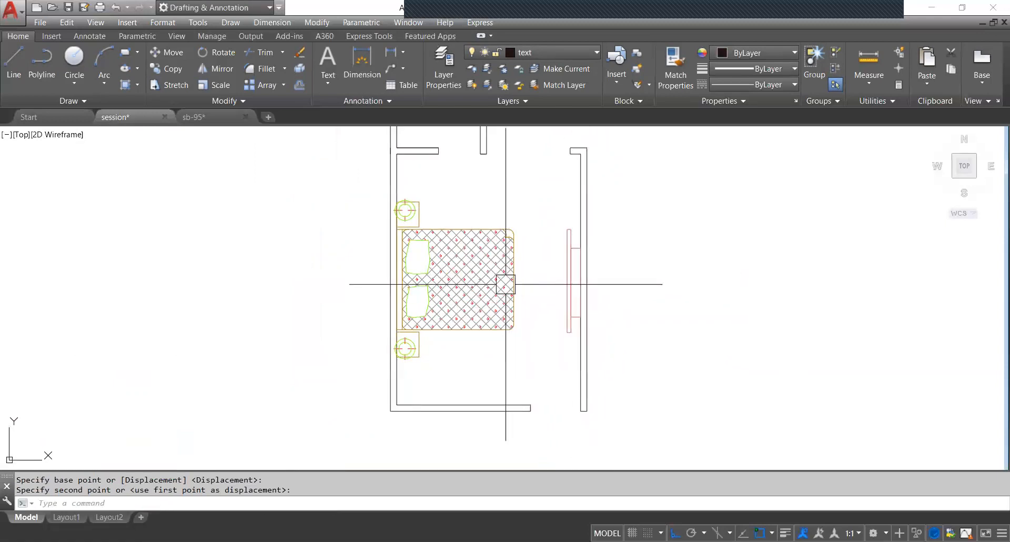
# Draw a horizontal guide line from the midpoint of the bed's wall-side edge across the TV unit and past the opposite wall.
pyautogui.write('1')
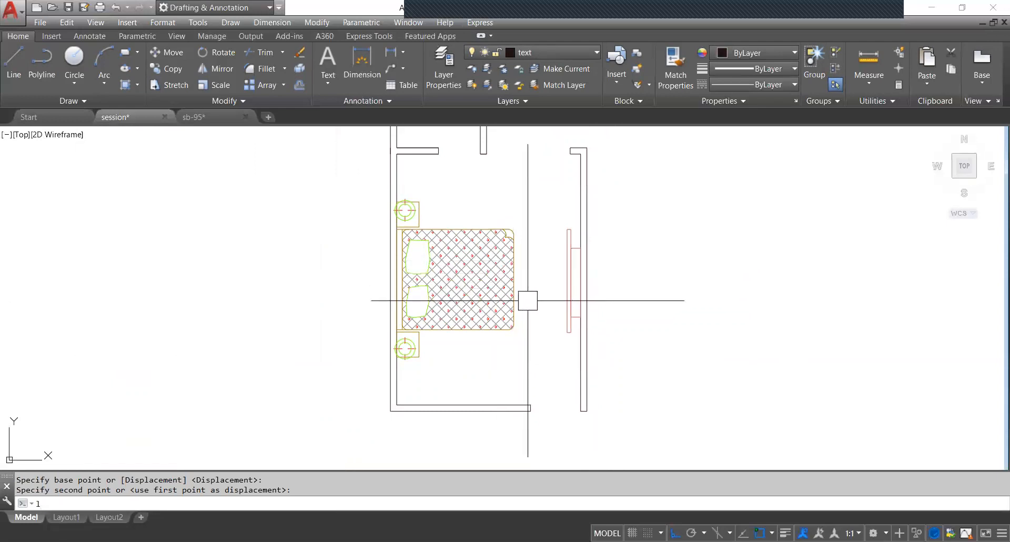
pyautogui.press('Return')
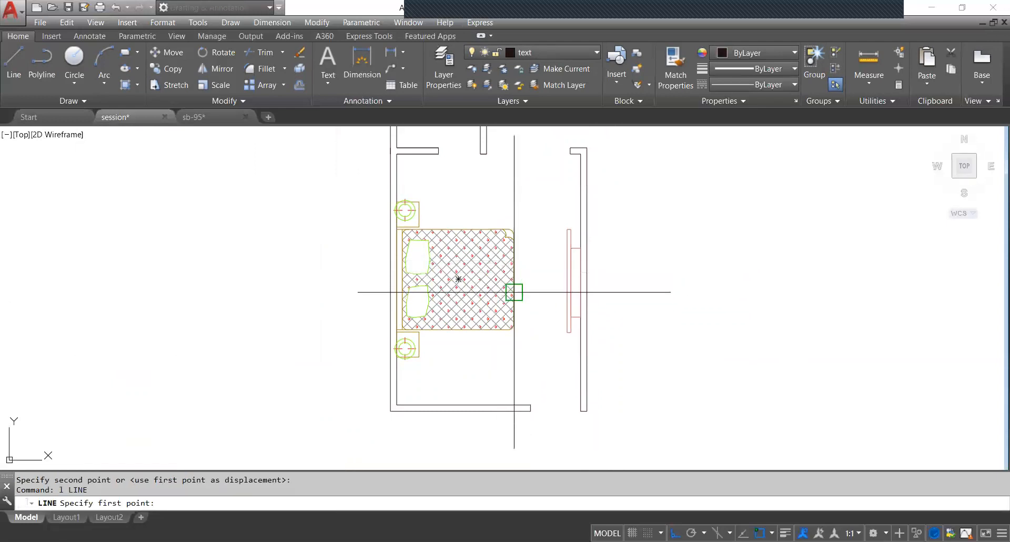
pyautogui.scroll(5, 514, 292)
pyautogui.scroll(-5, 491, 277)
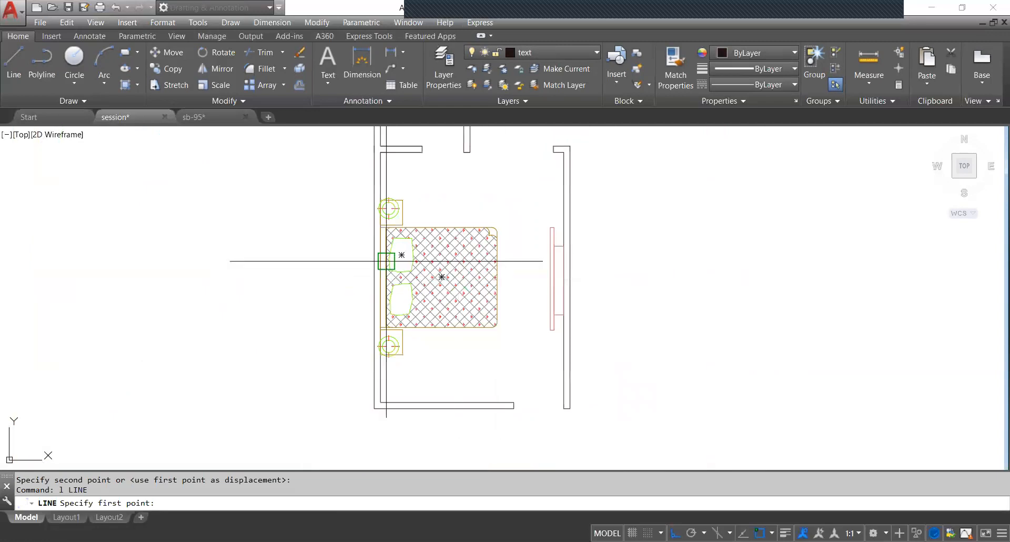
pyautogui.scroll(3, 385, 259)
pyautogui.click(379, 292)
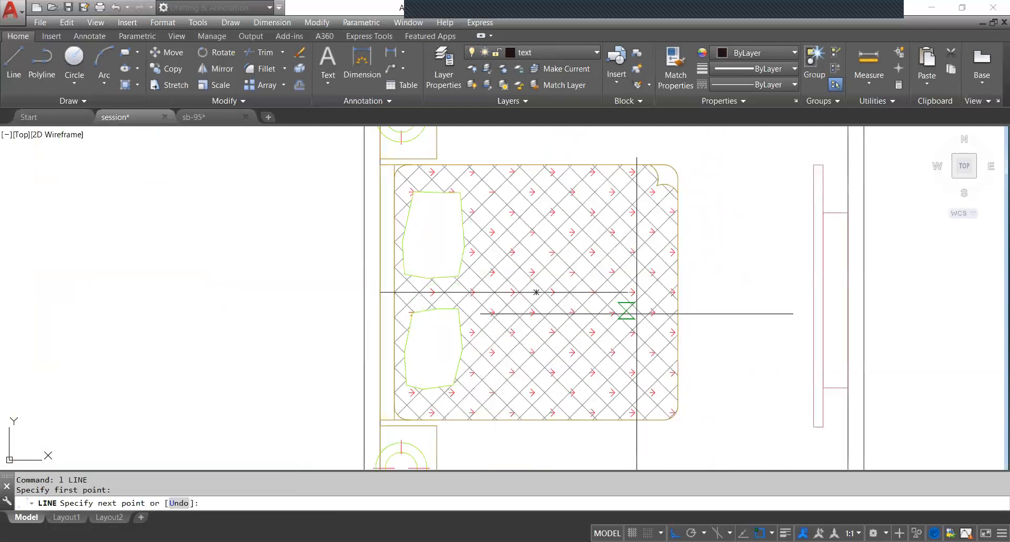
pyautogui.scroll(-4, 649, 313)
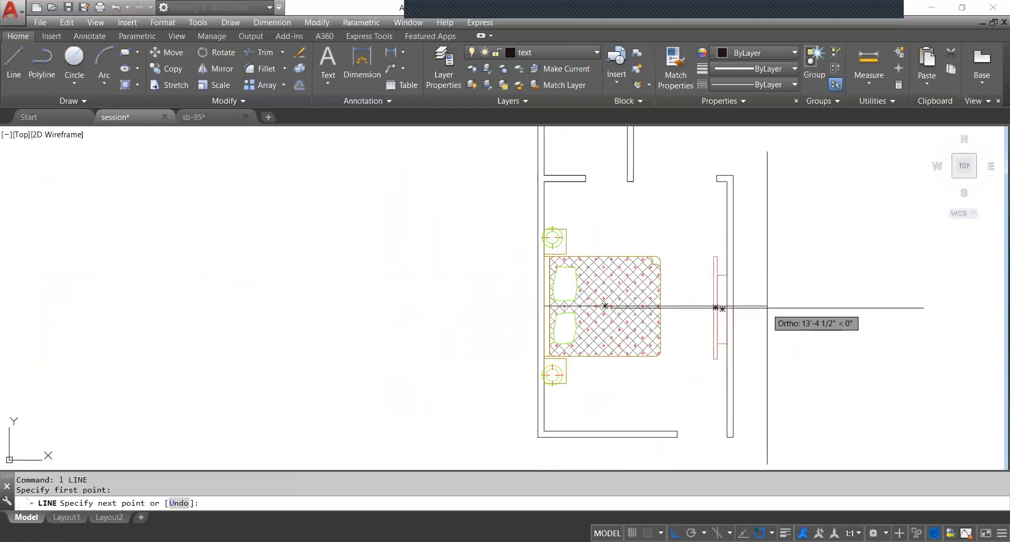
pyautogui.click(767, 308)
pyautogui.scroll(6, 737, 305)
pyautogui.press('Escape')
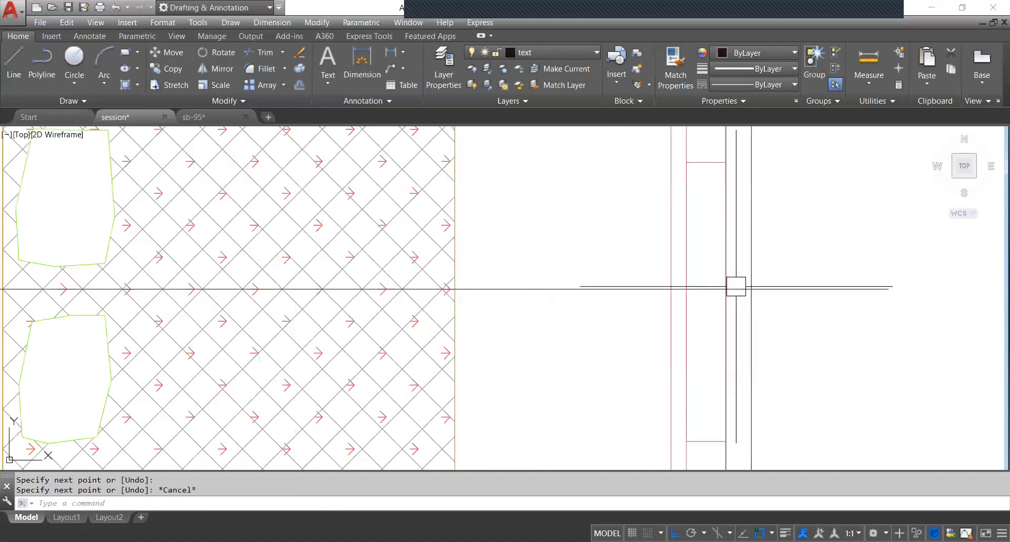
# Move the TV unit block vertically by its wall-side midpoint onto the horizontal guide line, and erase the guide line.
pyautogui.scroll(-2, 721, 295)
pyautogui.click(678, 336)
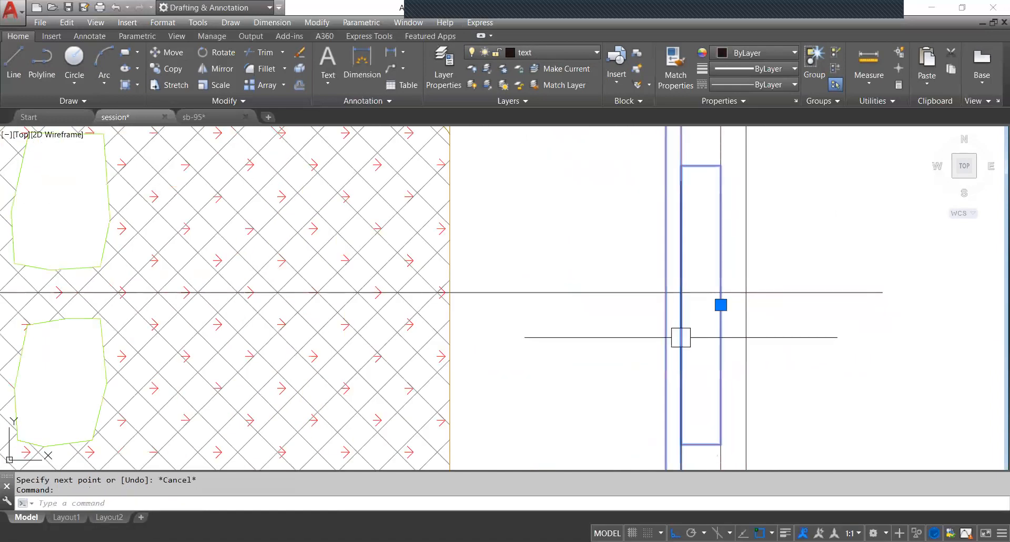
pyautogui.moveTo(715, 376); pyautogui.dragTo(691, 358, button='middle')
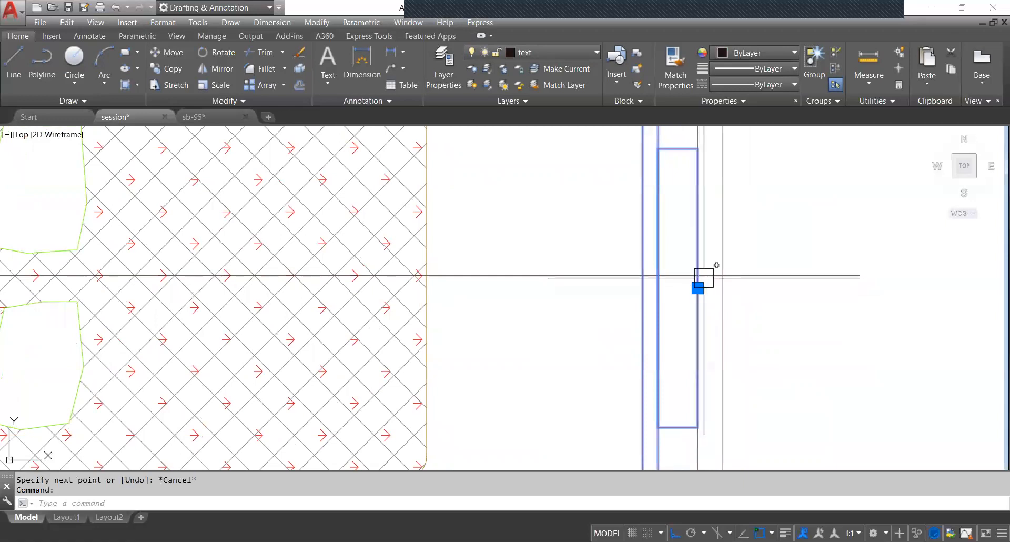
pyautogui.moveTo(720, 315); pyautogui.dragTo(701, 320, button='middle')
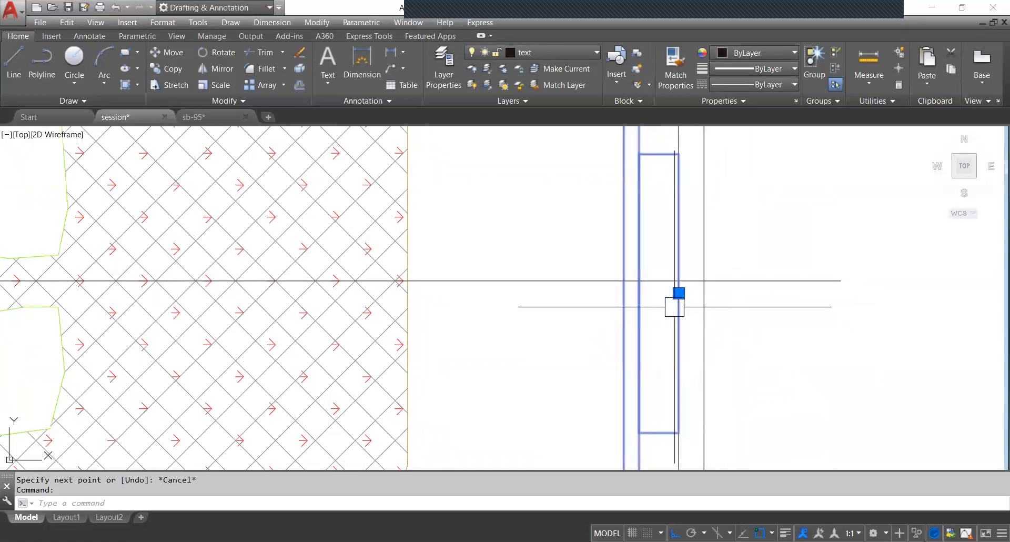
pyautogui.write('m')
pyautogui.press('Return')
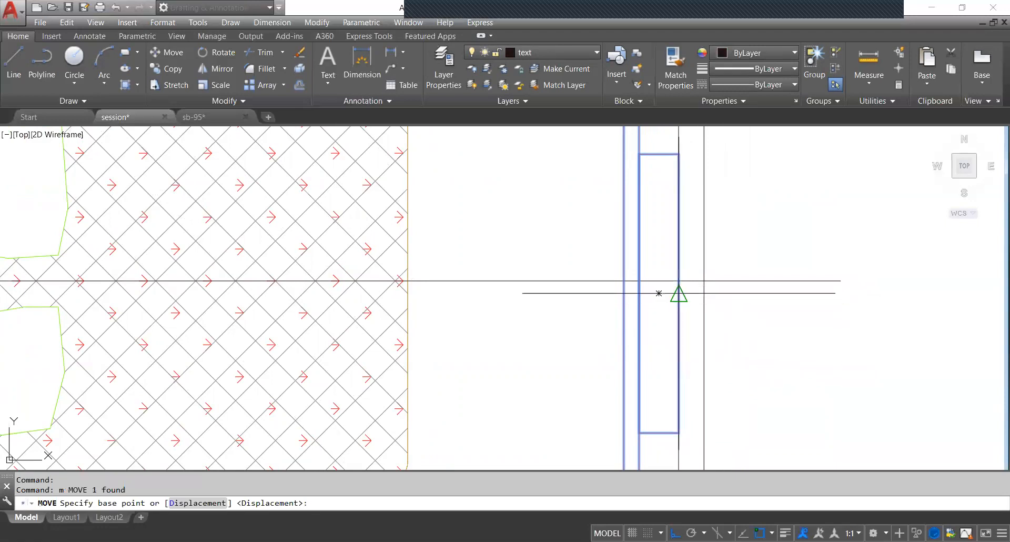
pyautogui.click(678, 281)
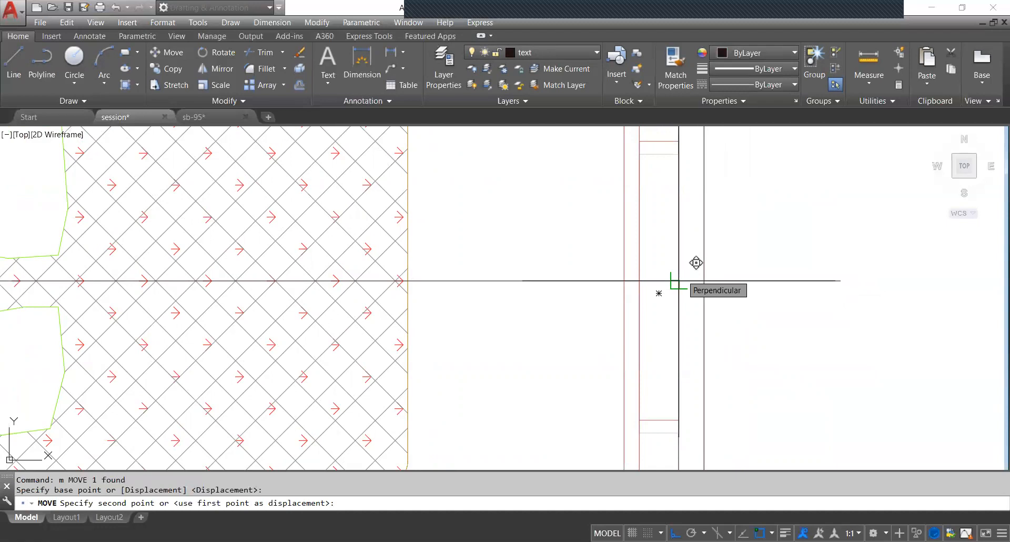
pyautogui.click(678, 280)
pyautogui.scroll(-3, 780, 295)
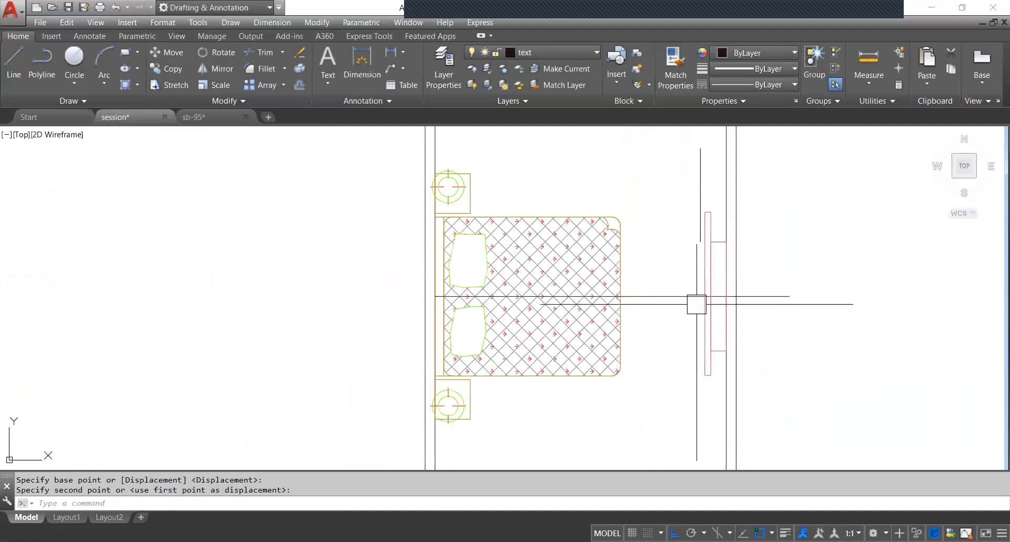
pyautogui.click(673, 288)
pyautogui.press('Delete')
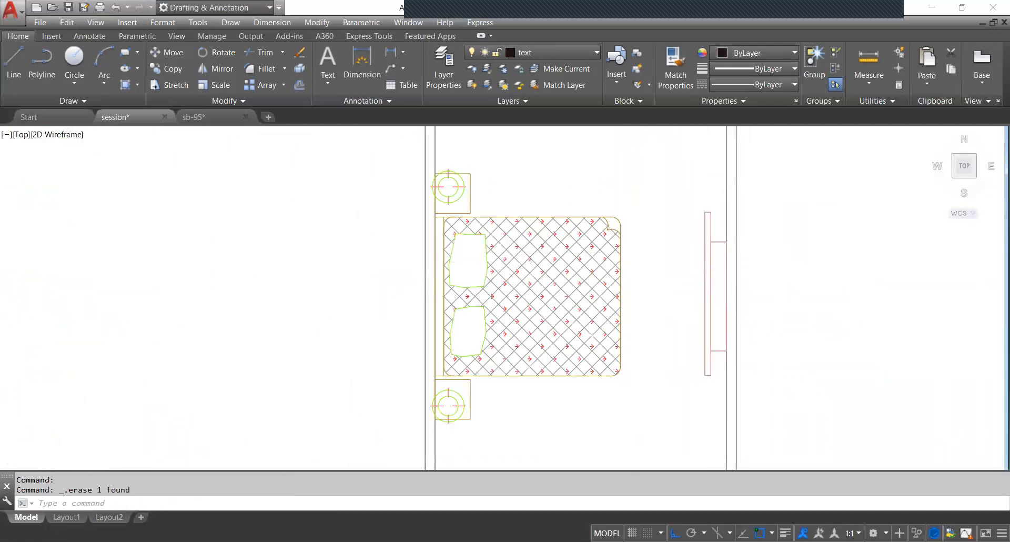
# Draw a 5' by 2' rectangle inside the larger room along its lower wall, starting from the inner wall corner at the opening.
pyautogui.scroll(-4, 603, 274)
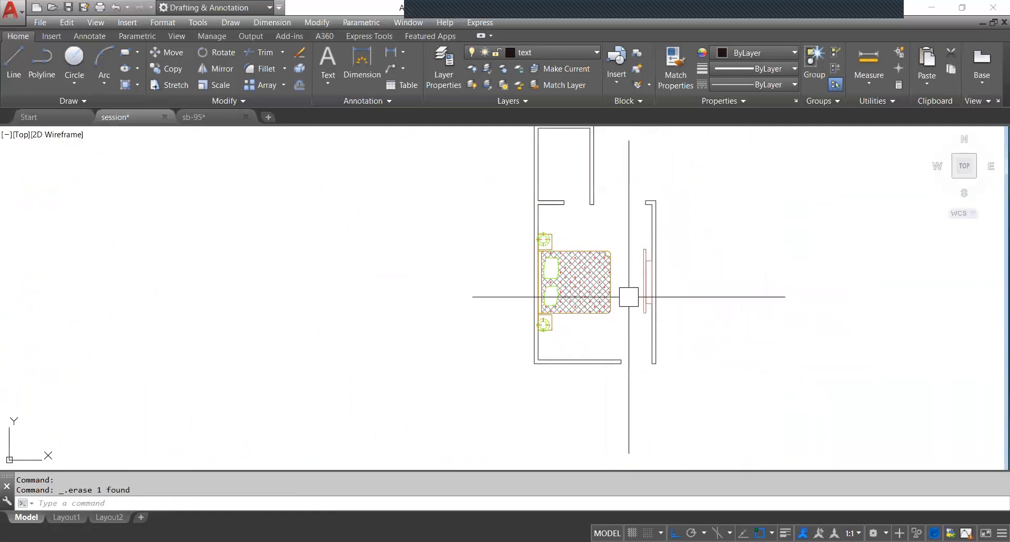
pyautogui.moveTo(607, 348); pyautogui.dragTo(590, 348, button='middle')
pyautogui.write('re')
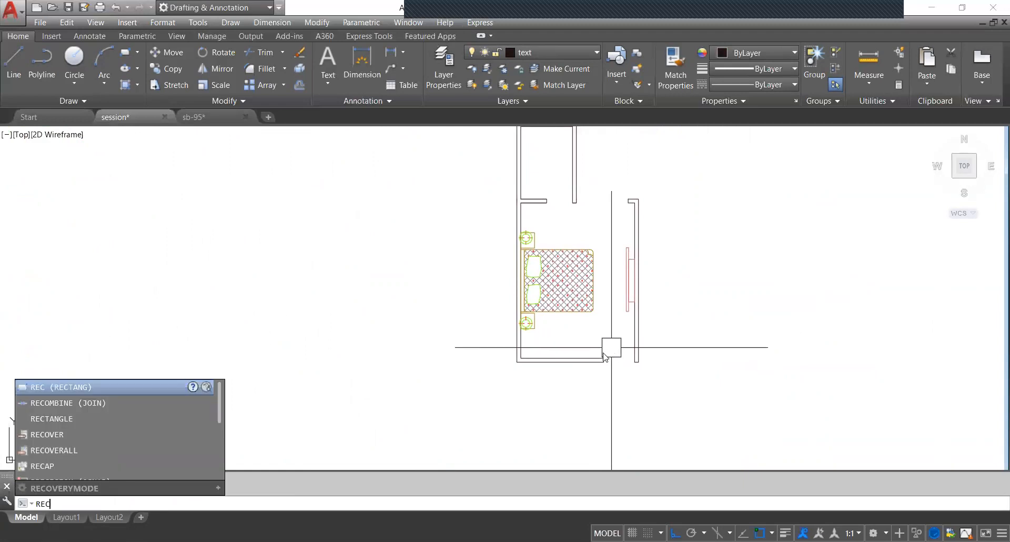
pyautogui.press('Return')
pyautogui.scroll(5, 605, 352)
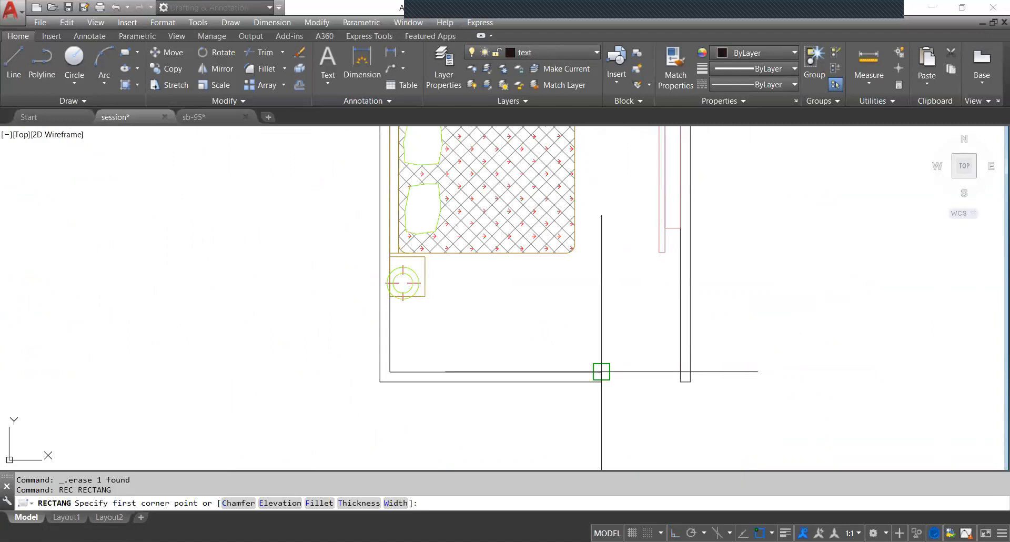
pyautogui.click(601, 372)
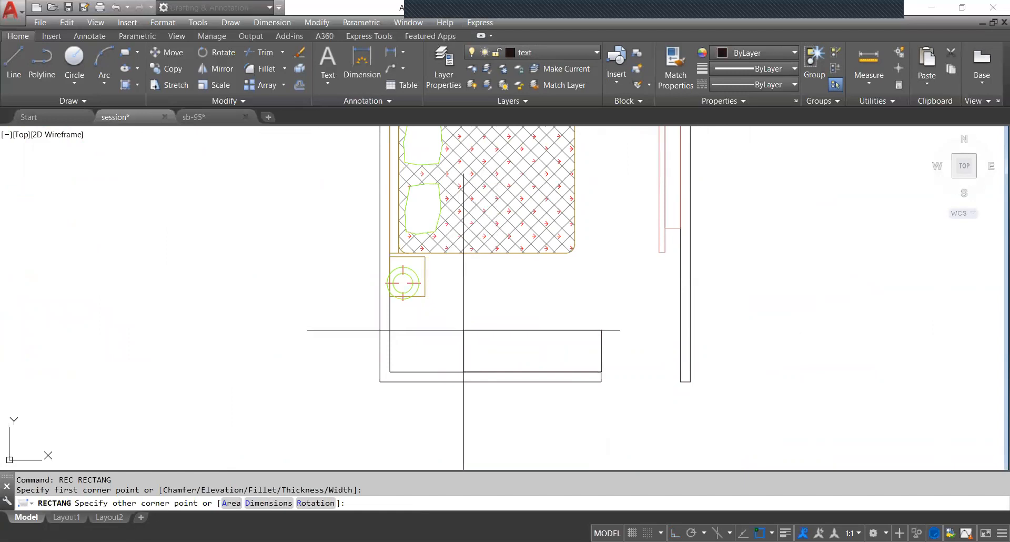
pyautogui.write('d')
pyautogui.press('Return')
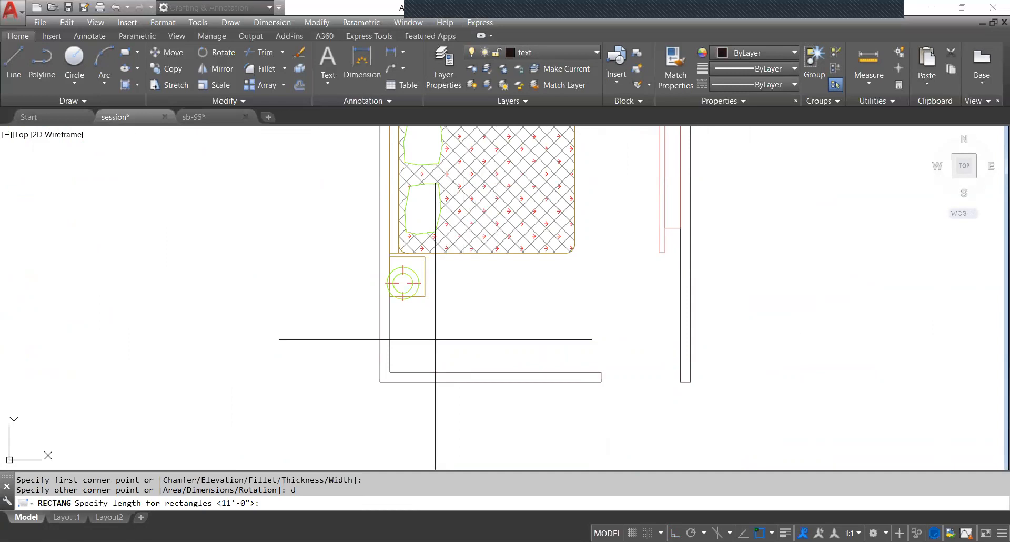
pyautogui.press('Return')
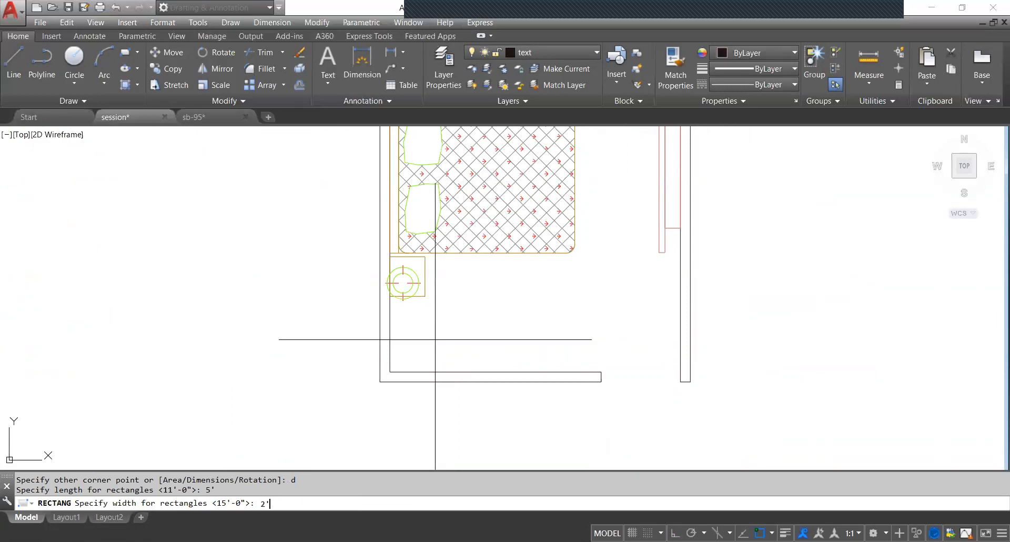
pyautogui.press('Return')
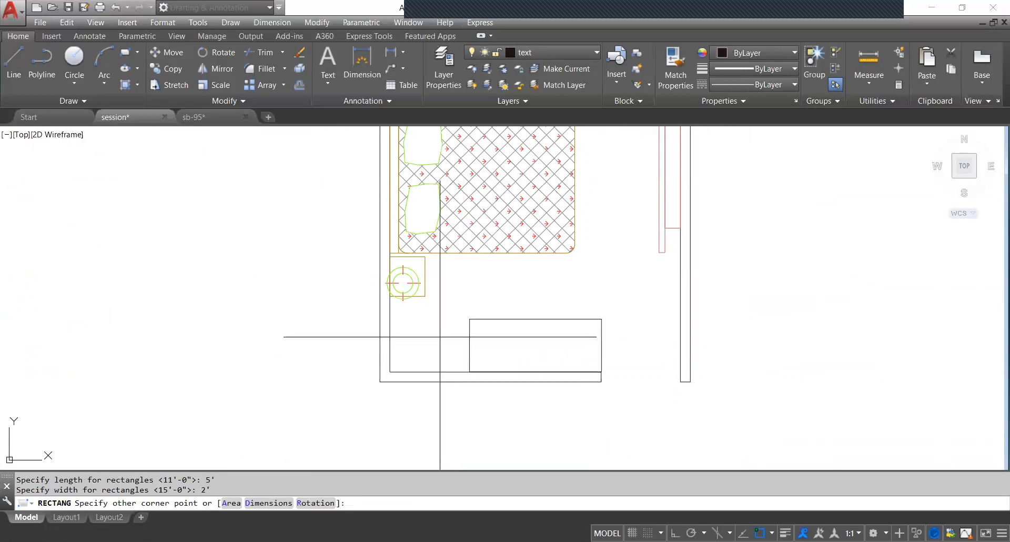
pyautogui.click(439, 336)
pyautogui.click(516, 319)
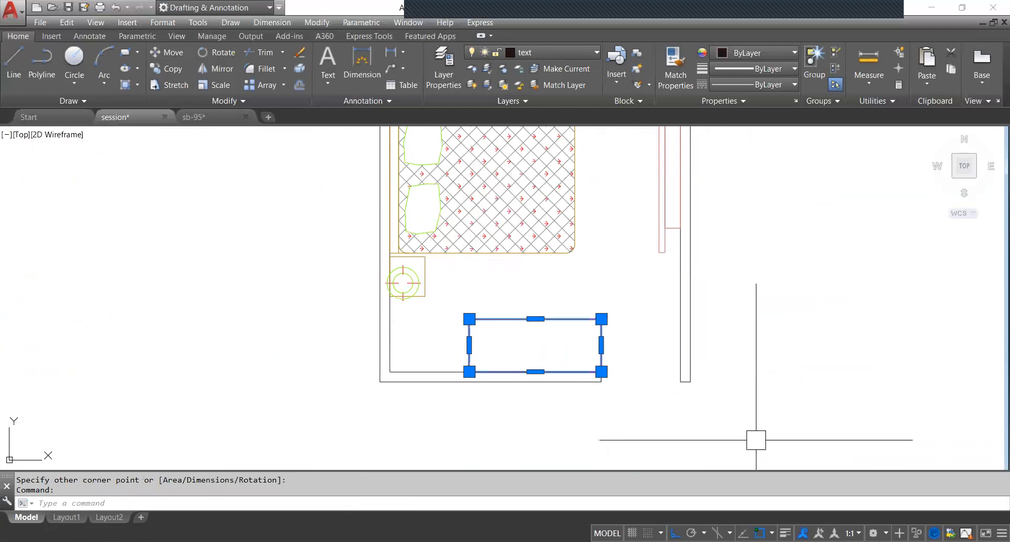
pyautogui.press('Escape')
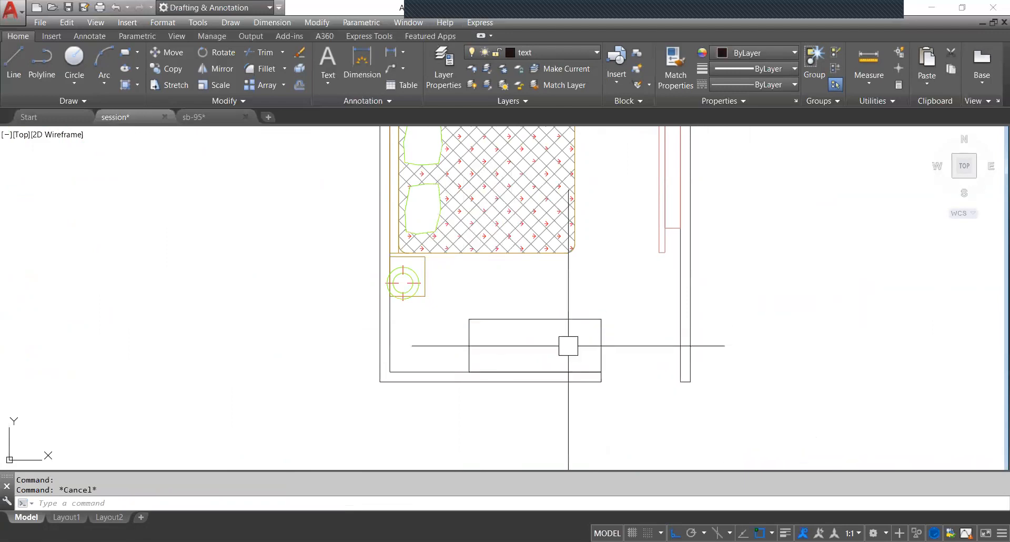
pyautogui.click(522, 303)
pyautogui.click(471, 324)
pyautogui.press('Escape')
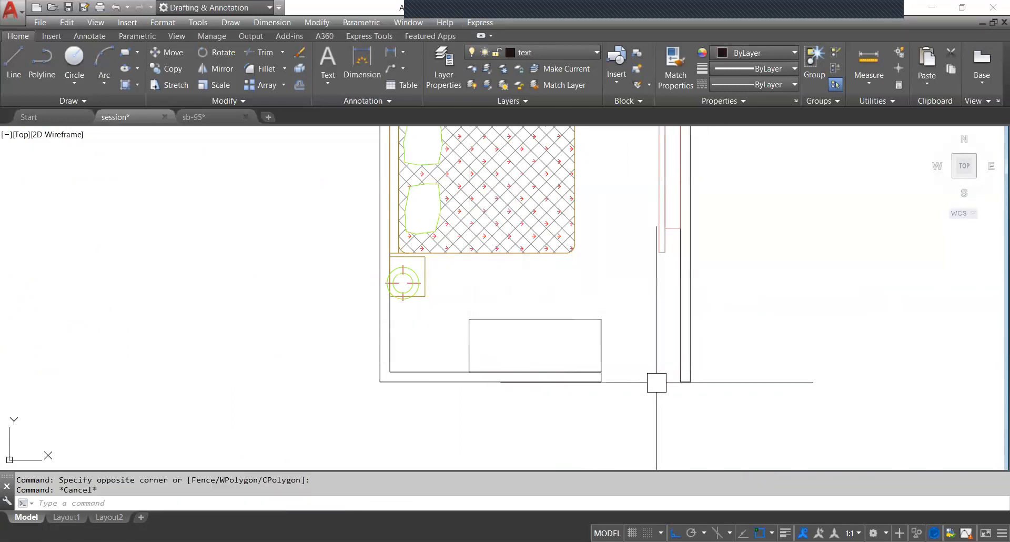
pyautogui.scroll(-3, 581, 365)
pyautogui.scroll(8, 579, 363)
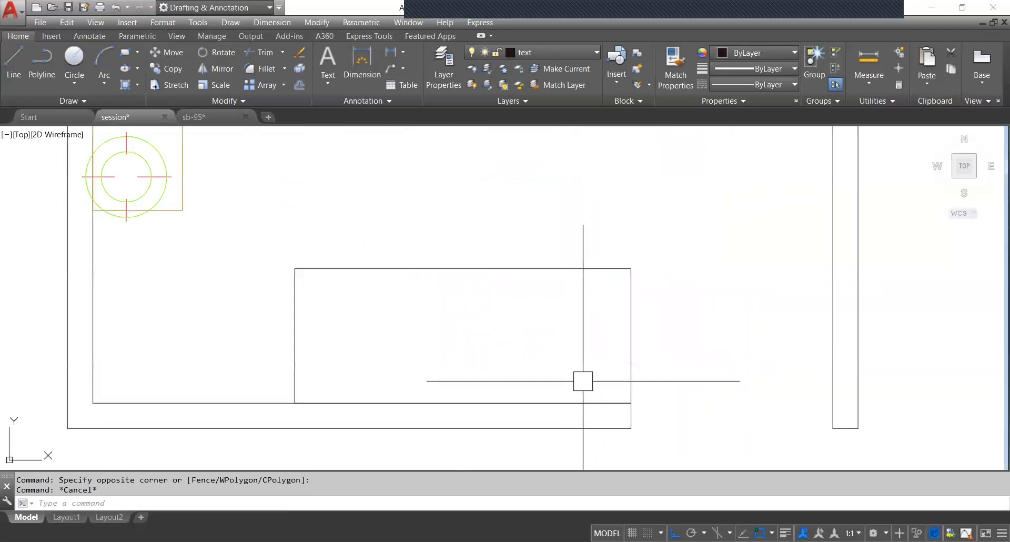
pyautogui.scroll(-4, 582, 379)
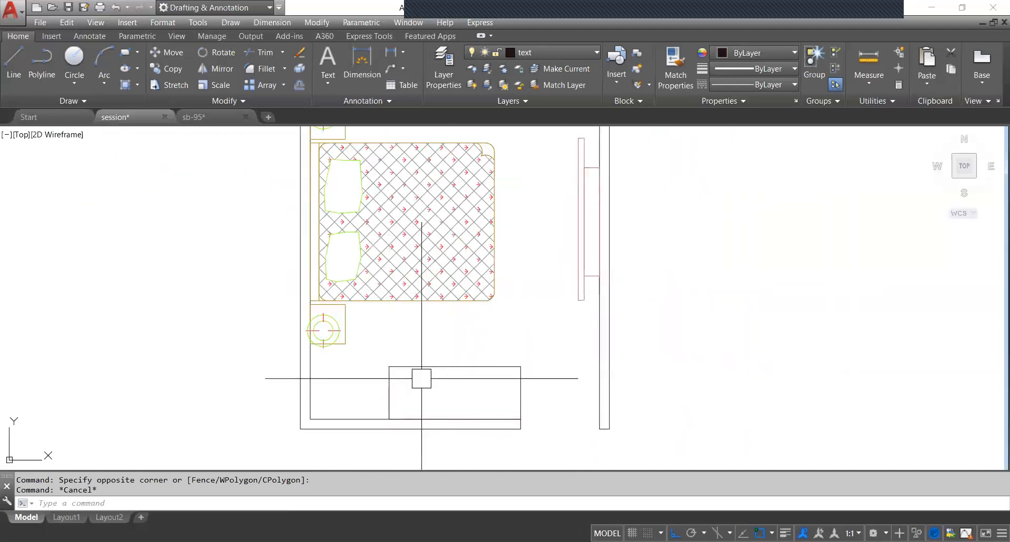
pyautogui.scroll(-2, 421, 378)
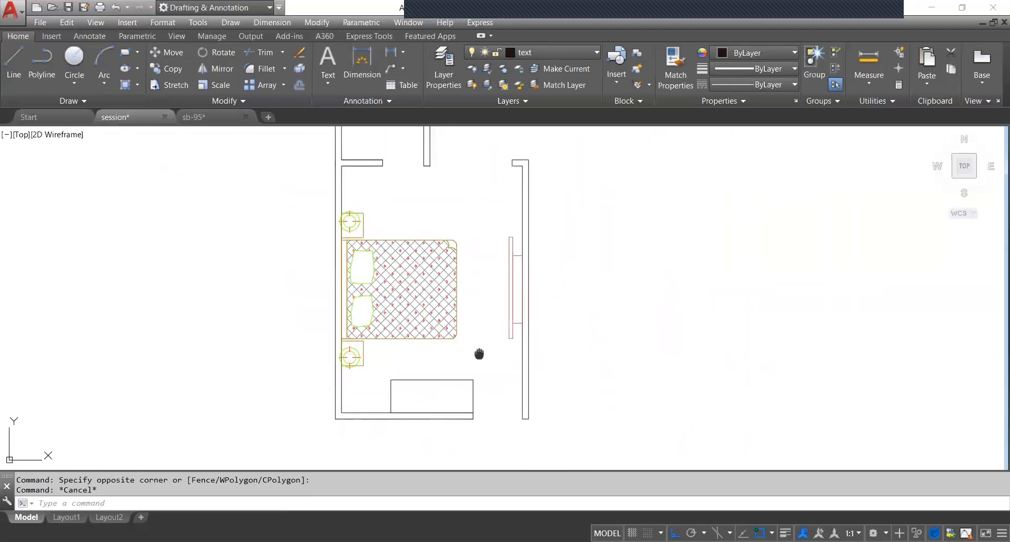
pyautogui.moveTo(476, 336); pyautogui.dragTo(474, 360, button='middle')
pyautogui.scroll(-3, 489, 333)
pyautogui.scroll(5, 486, 357)
pyautogui.scroll(-3, 503, 369)
pyautogui.scroll(1, 500, 361)
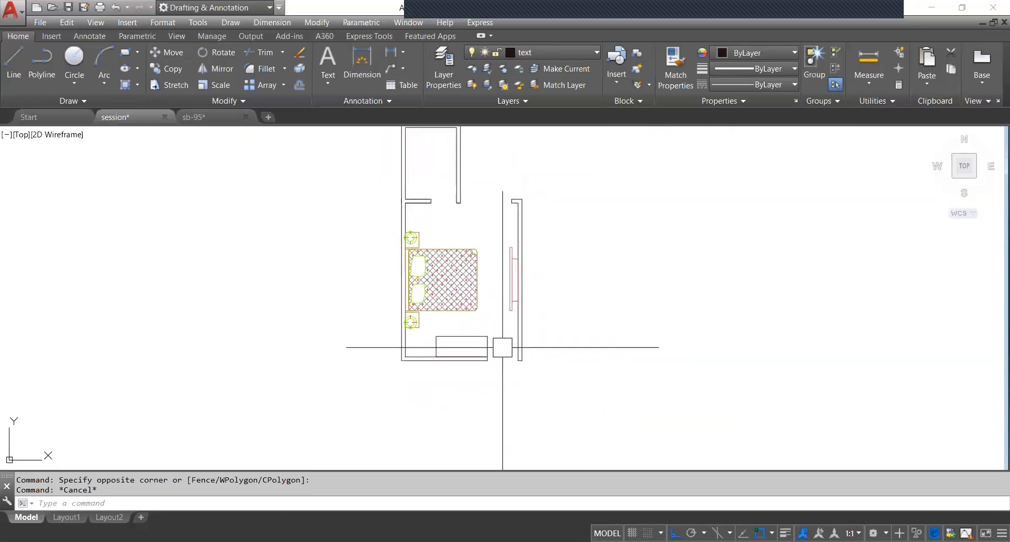
pyautogui.scroll(-4, 505, 349)
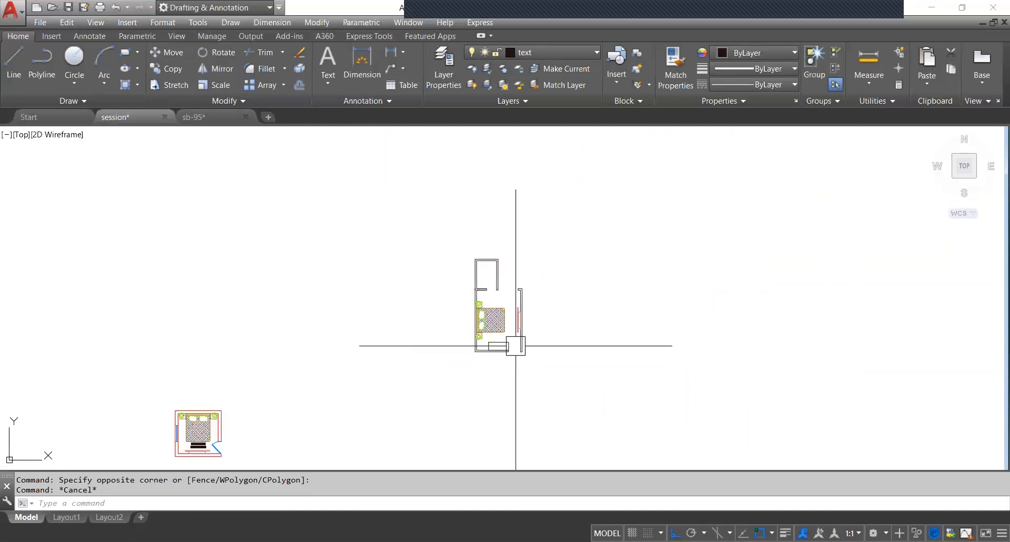
# Switch to the sb-95 drawing and examine the door placed in the drawing room's lower wall.
pyautogui.click(222, 119)
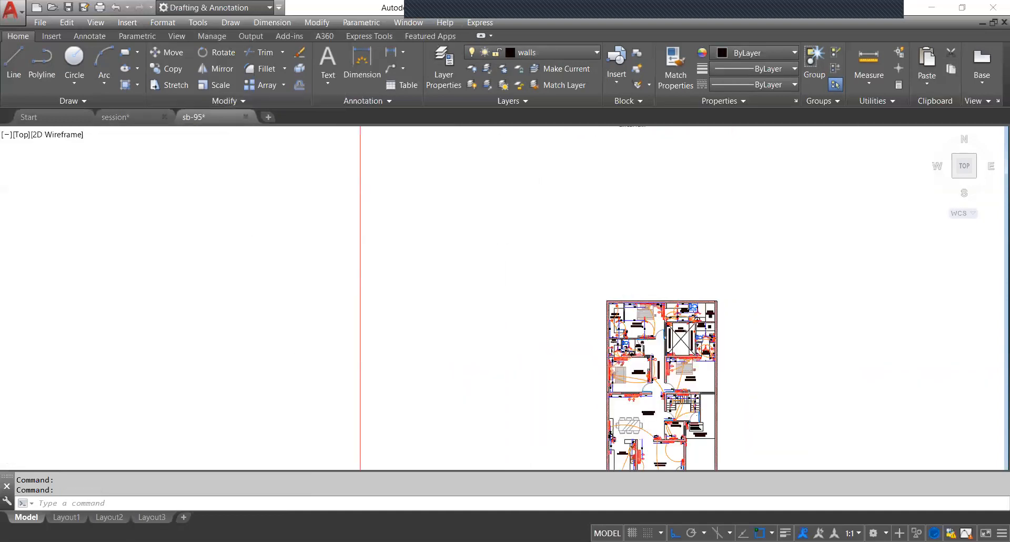
pyautogui.scroll(-4, 593, 338)
pyautogui.scroll(4, 591, 334)
pyautogui.scroll(3, 585, 430)
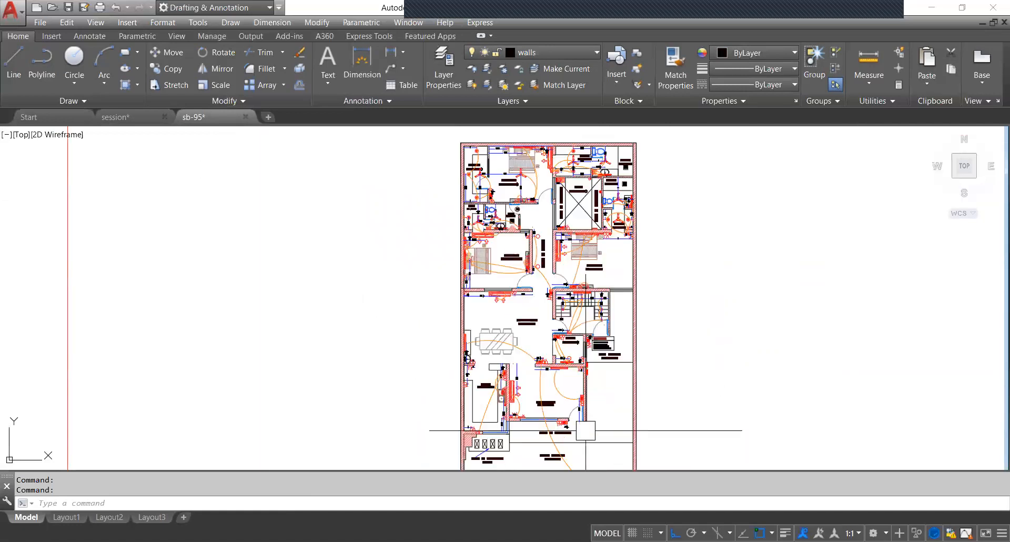
pyautogui.scroll(2, 585, 430)
pyautogui.scroll(-4, 575, 382)
pyautogui.moveTo(575, 379); pyautogui.dragTo(454, 227, button='middle')
pyautogui.scroll(-3, 818, 221)
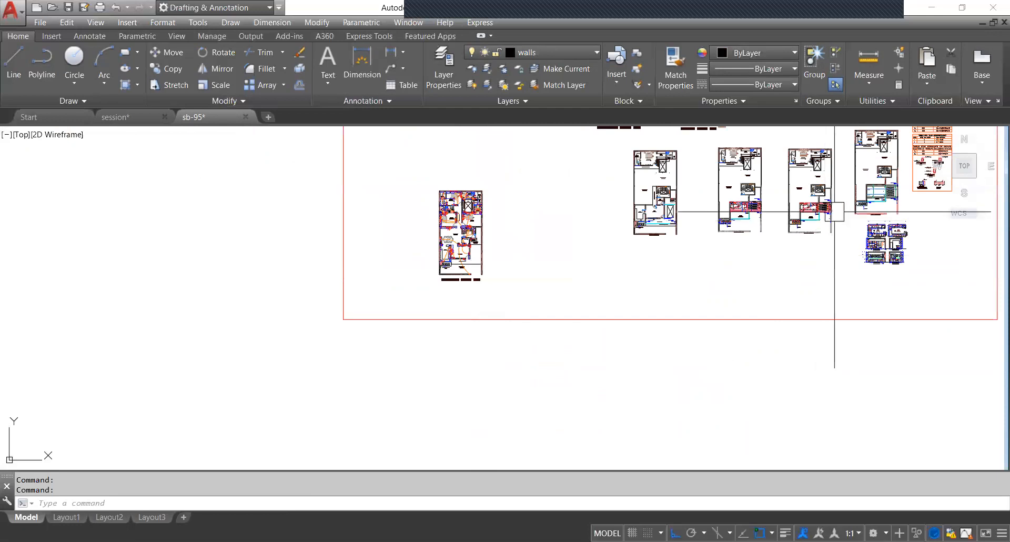
pyautogui.scroll(2, 834, 211)
pyautogui.scroll(2, 546, 203)
pyautogui.moveTo(251, 260); pyautogui.dragTo(398, 266, button='middle')
pyautogui.scroll(5, 259, 315)
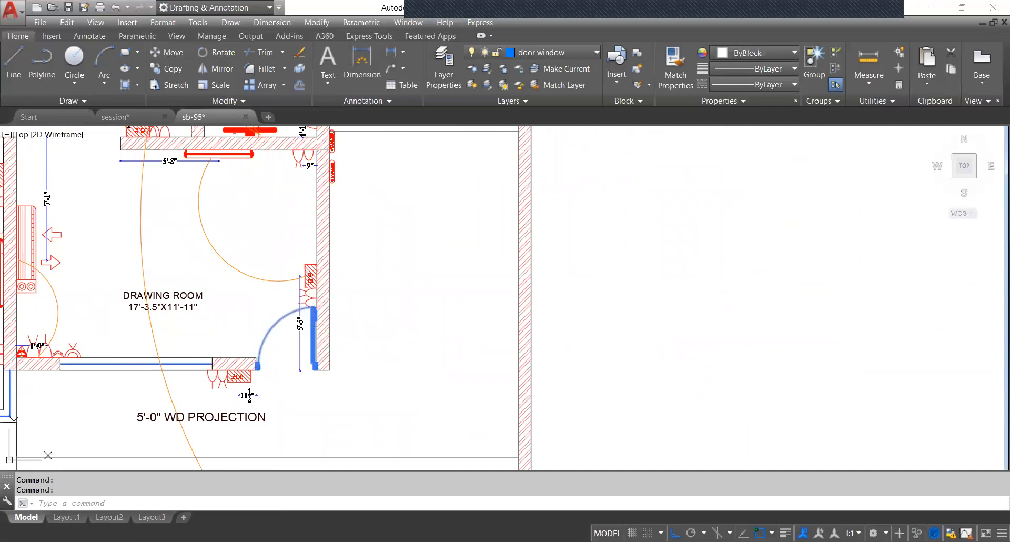
# Return to the session drawing and view the opening in the larger room's lower wall.
pyautogui.click(130, 118)
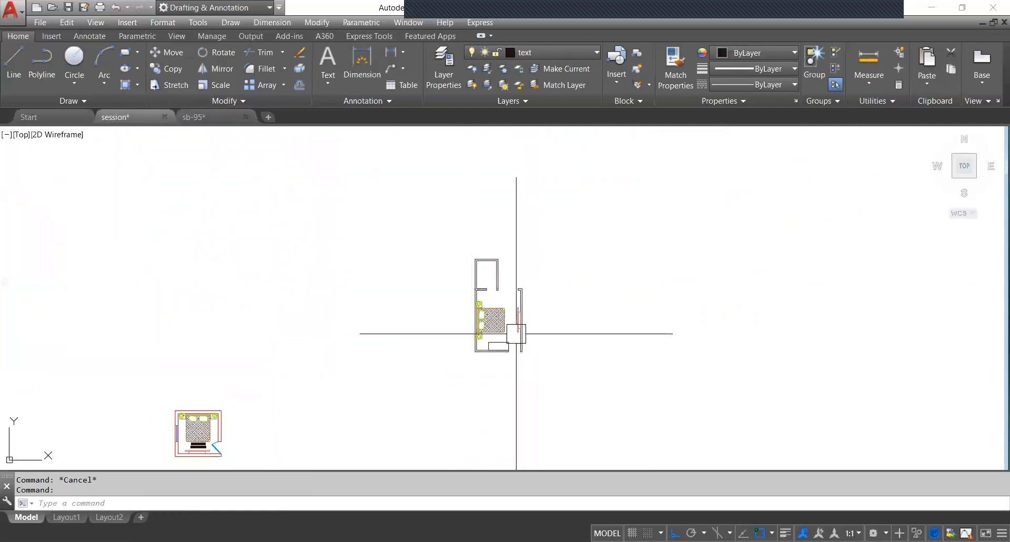
pyautogui.scroll(3, 512, 342)
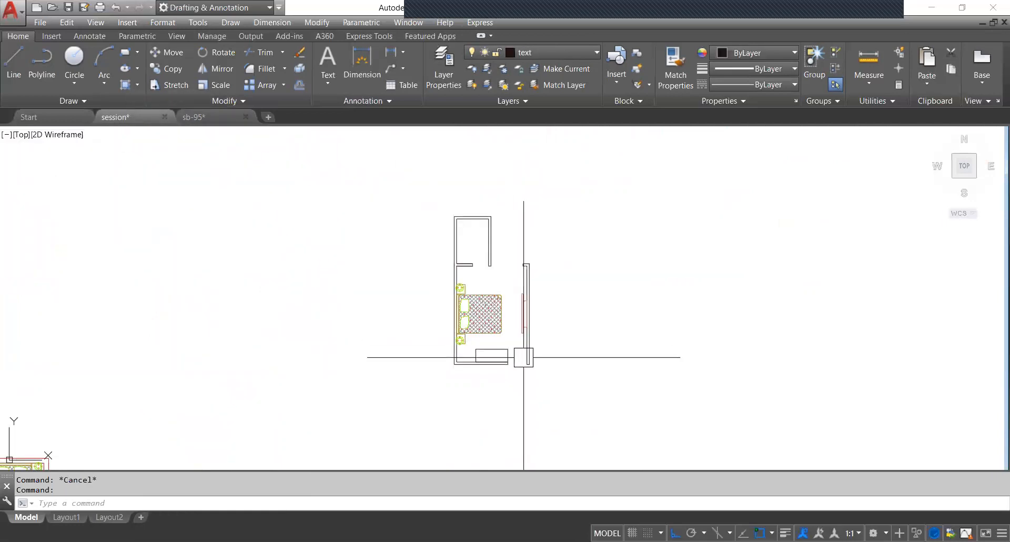
pyautogui.scroll(2, 508, 347)
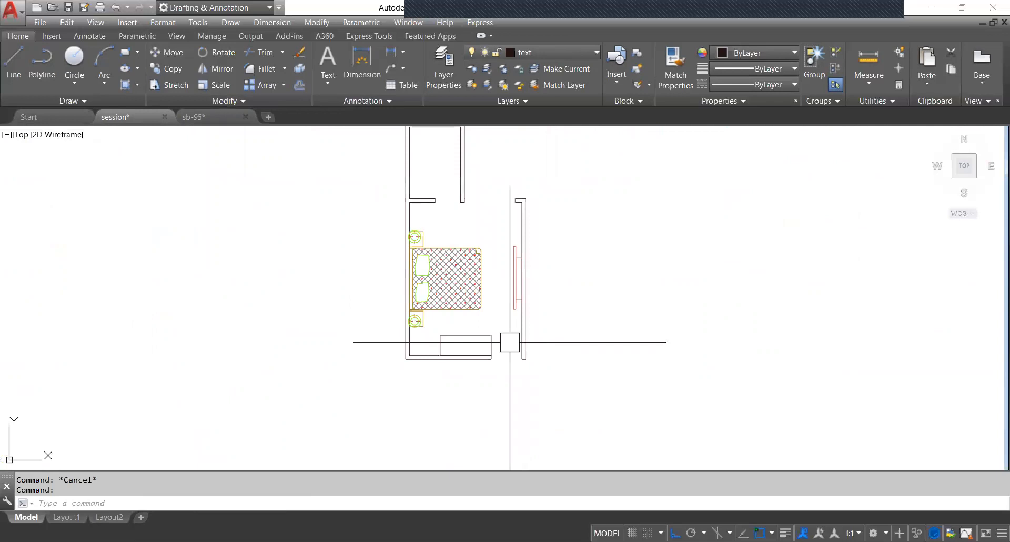
# Paste the copied door block beside the opening in the larger room's lower wall.
pyautogui.hotkey('ctrl', 'v')
pyautogui.scroll(4, 495, 373)
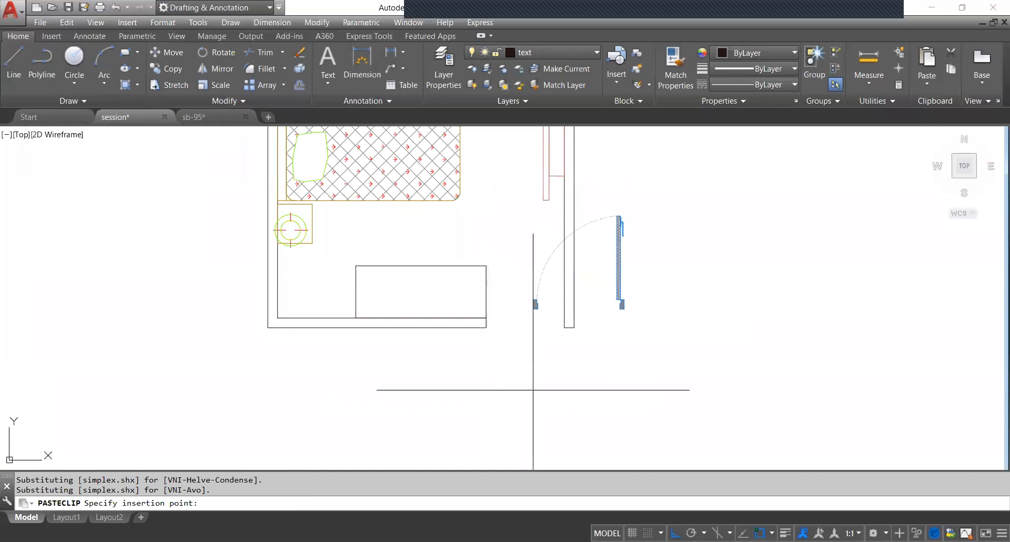
pyautogui.click(517, 400)
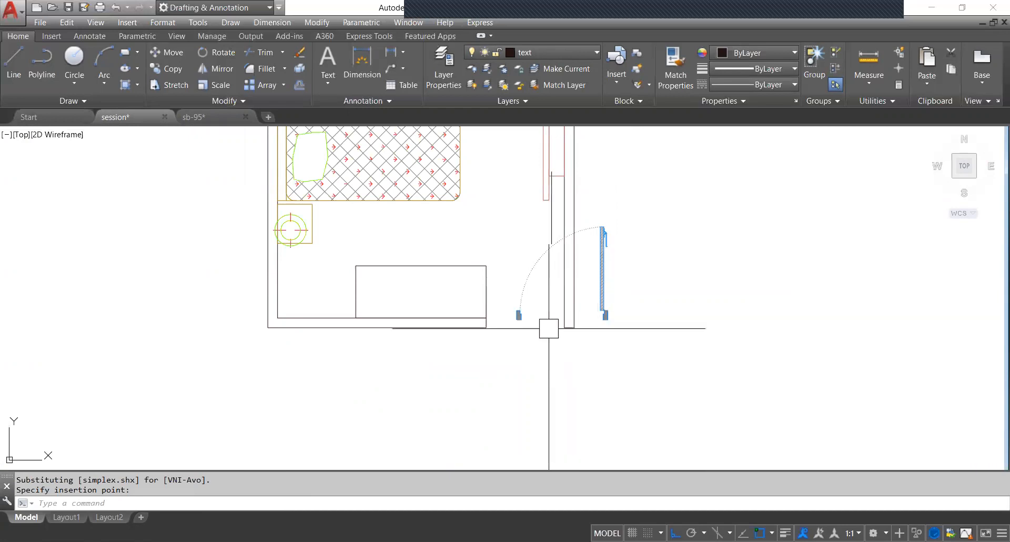
# Move the door by its hinge-side frame's lower outer corner onto the lower inner corner of the larger room's right wall at the opening.
pyautogui.click(605, 303)
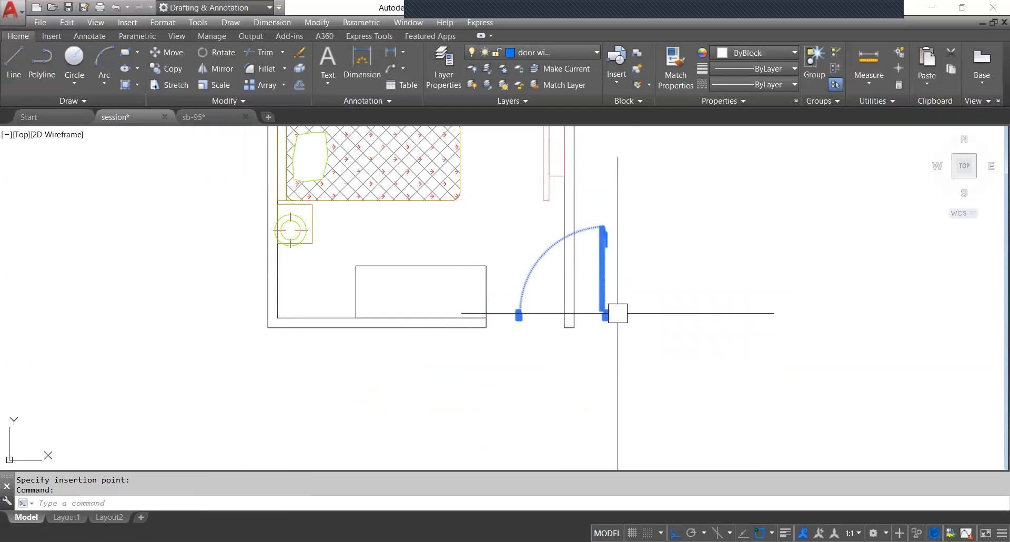
pyautogui.write('m')
pyautogui.press('Return')
pyautogui.scroll(5, 607, 319)
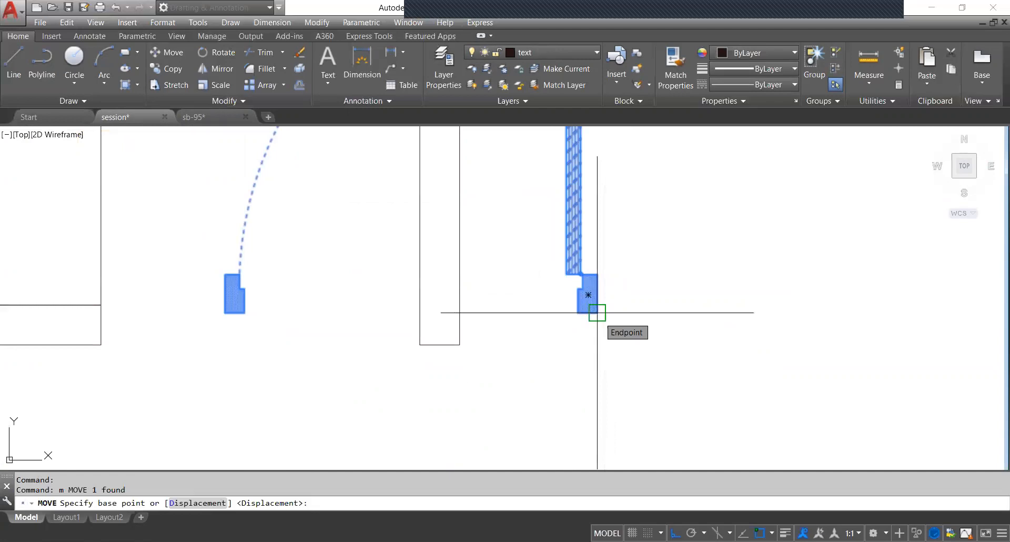
pyautogui.click(597, 313)
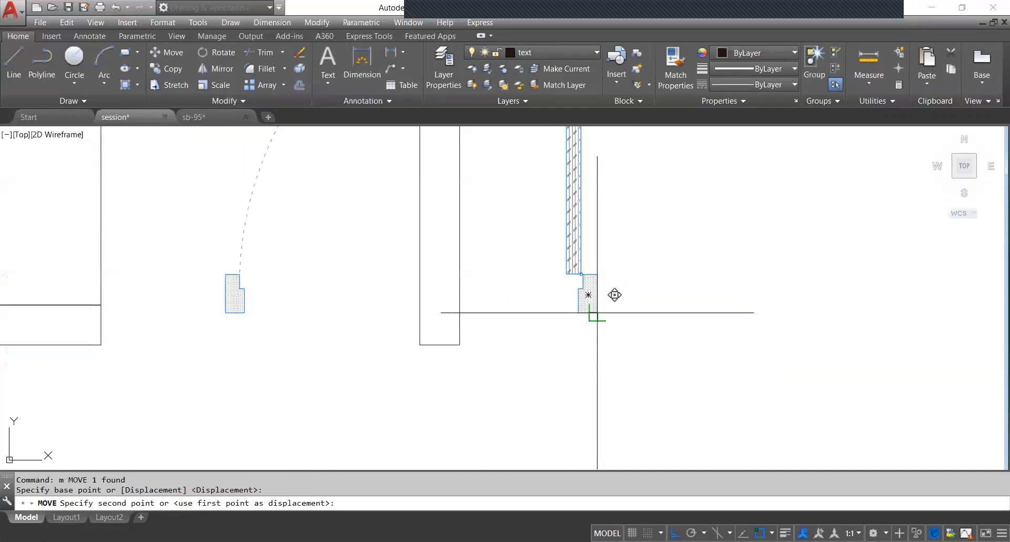
pyautogui.click(419, 345)
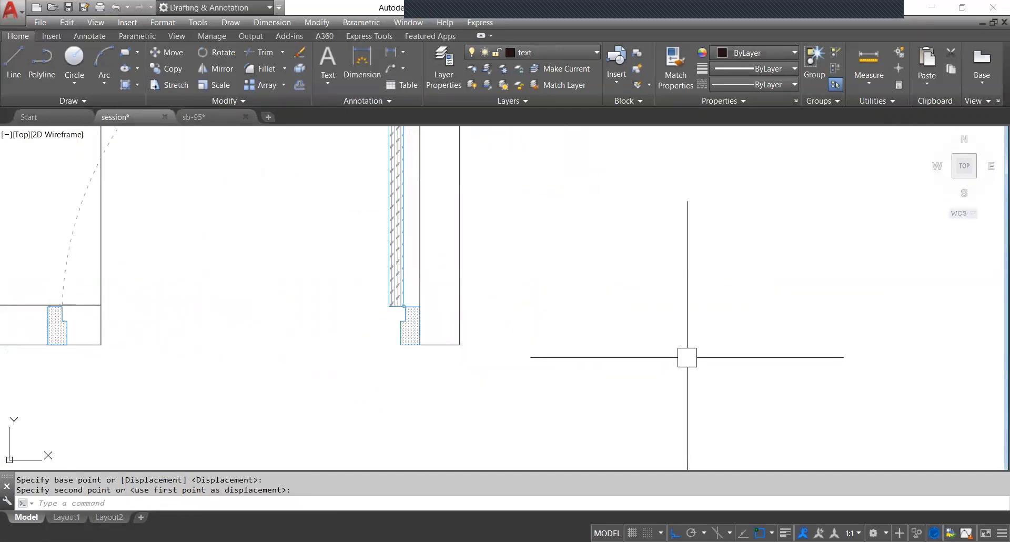
# Scale the door by reference from its hinge-side outer corner, fitting its full frame width to the opening in the larger room's lower wall.
pyautogui.scroll(-3, 647, 365)
pyautogui.moveTo(420, 377); pyautogui.dragTo(386, 383, button='middle')
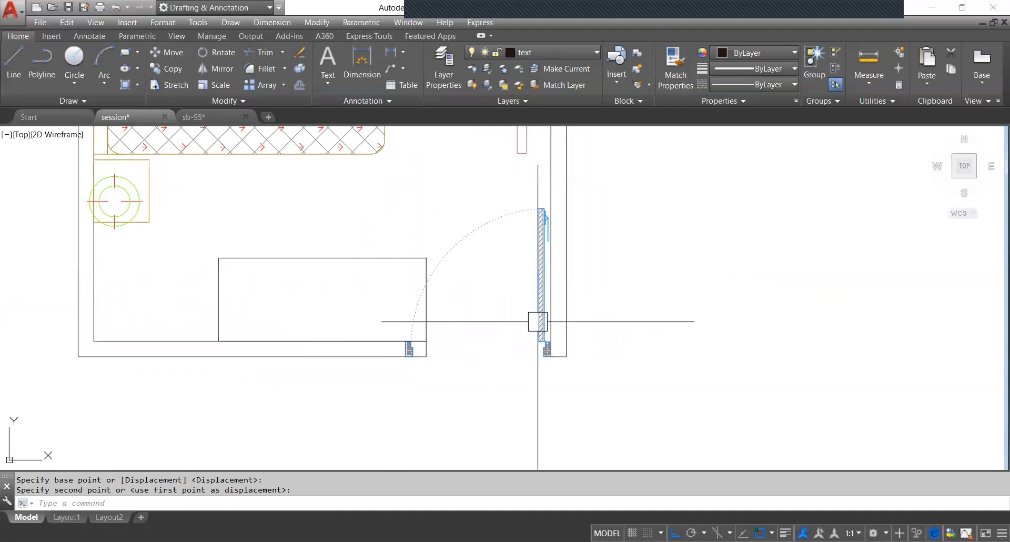
pyautogui.scroll(2, 419, 351)
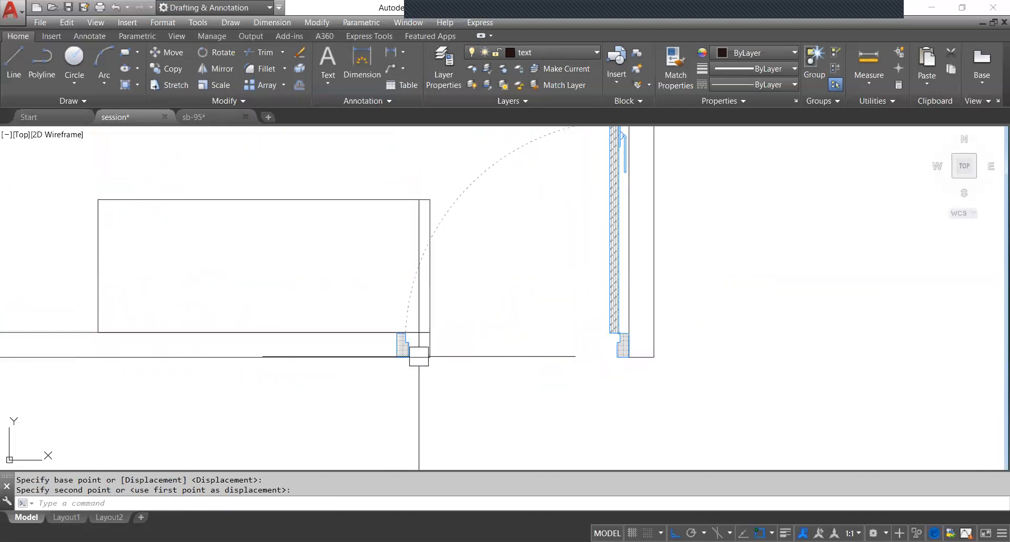
pyautogui.moveTo(491, 349); pyautogui.dragTo(447, 365, button='middle')
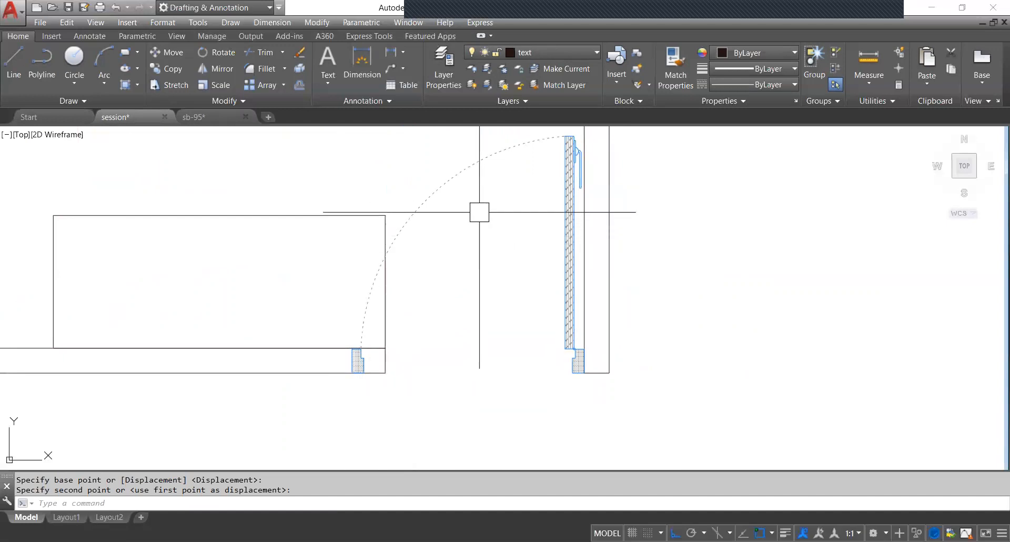
pyautogui.click(564, 243)
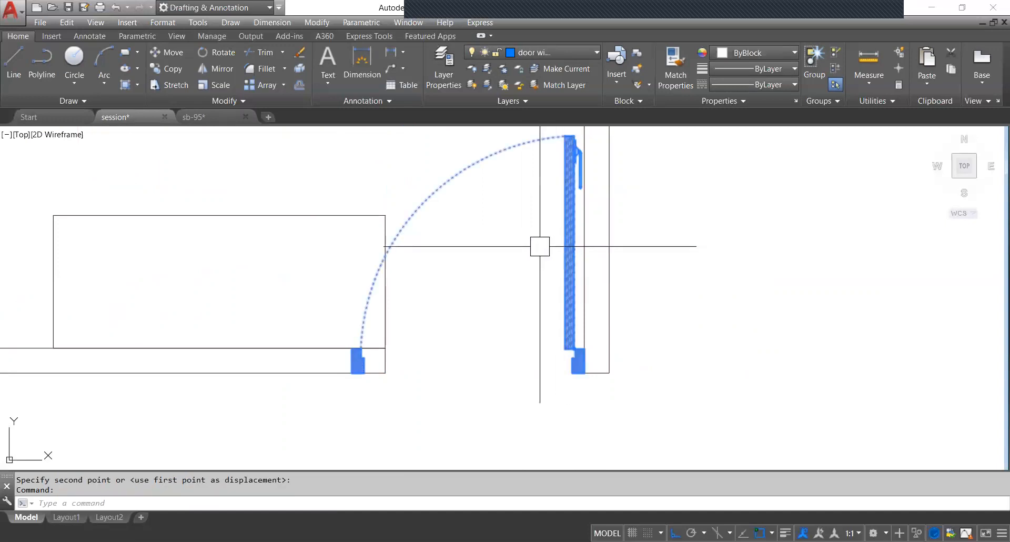
pyautogui.write('sc')
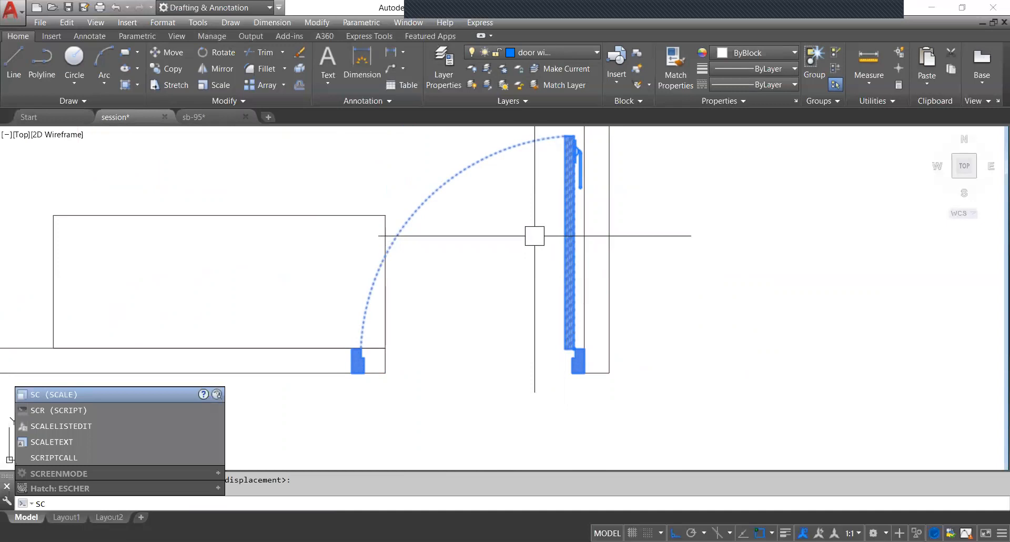
pyautogui.press('Return')
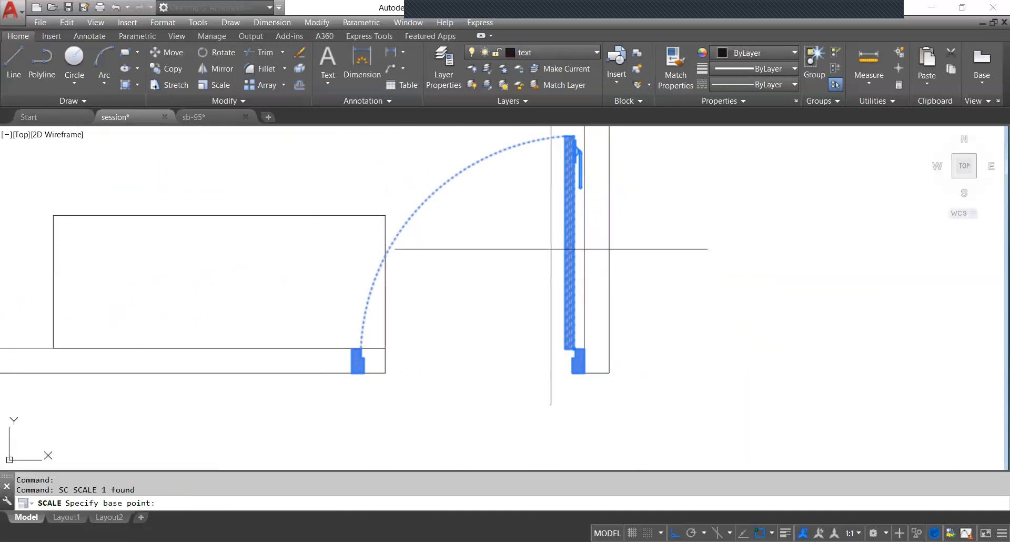
pyautogui.click(584, 373)
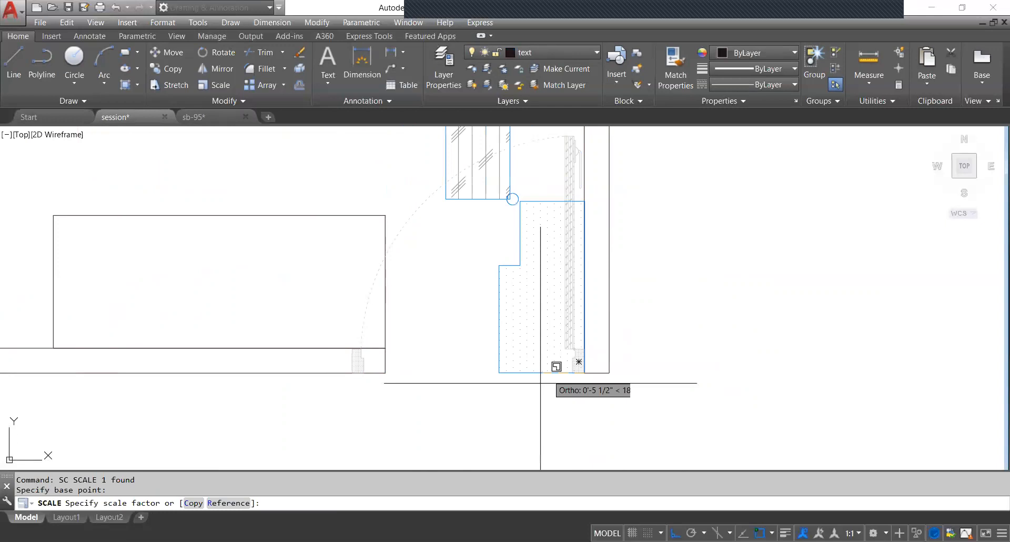
pyautogui.click(228, 503)
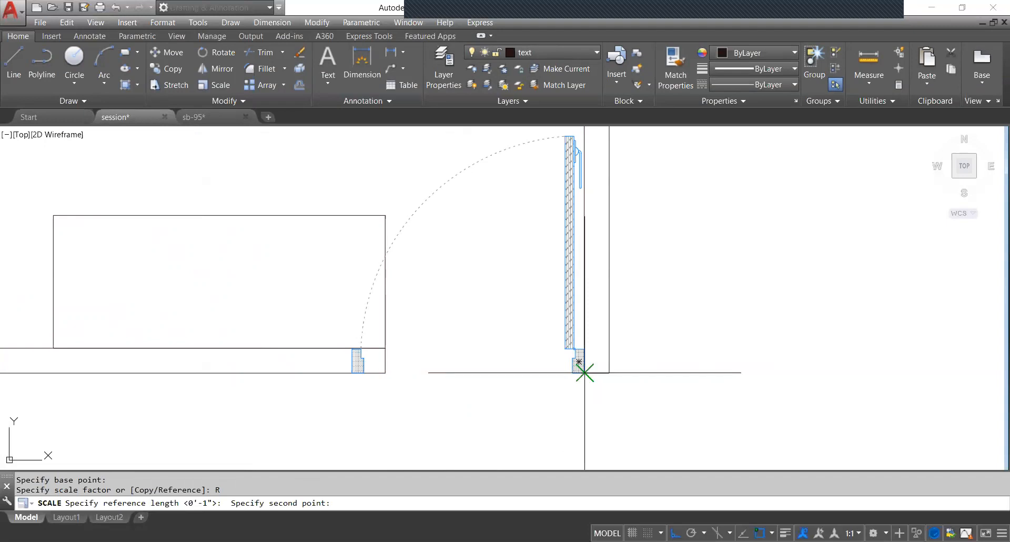
pyautogui.click(352, 373)
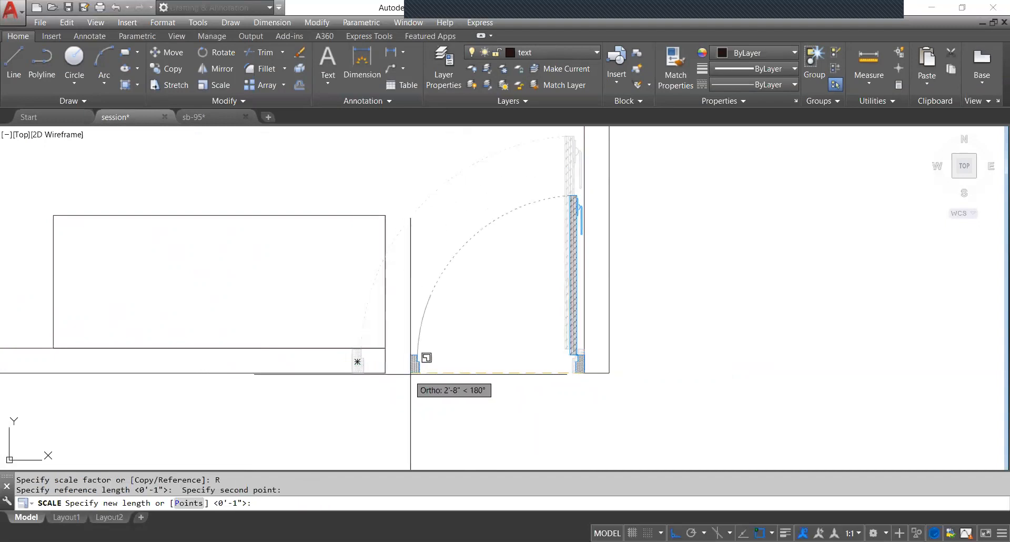
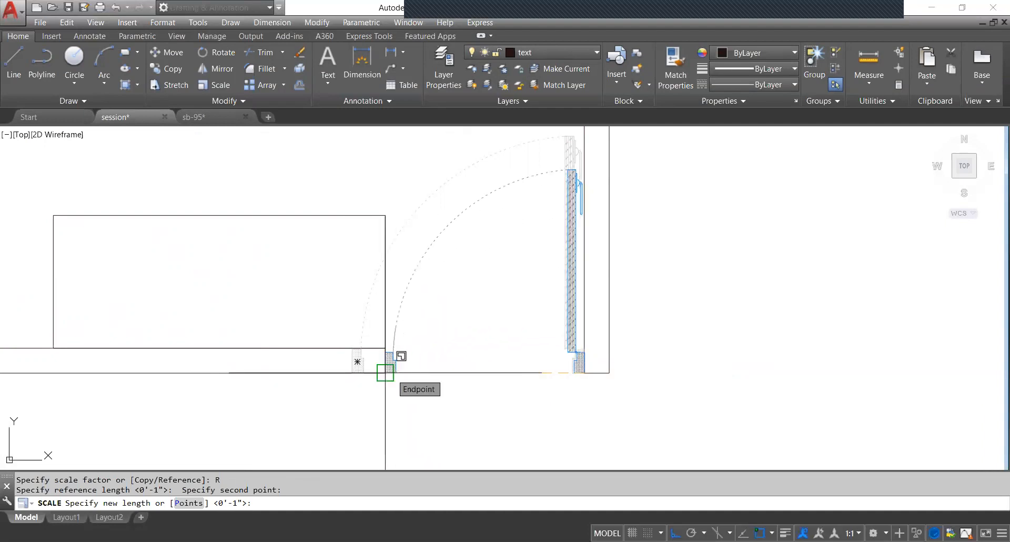
pyautogui.scroll(8, 385, 372)
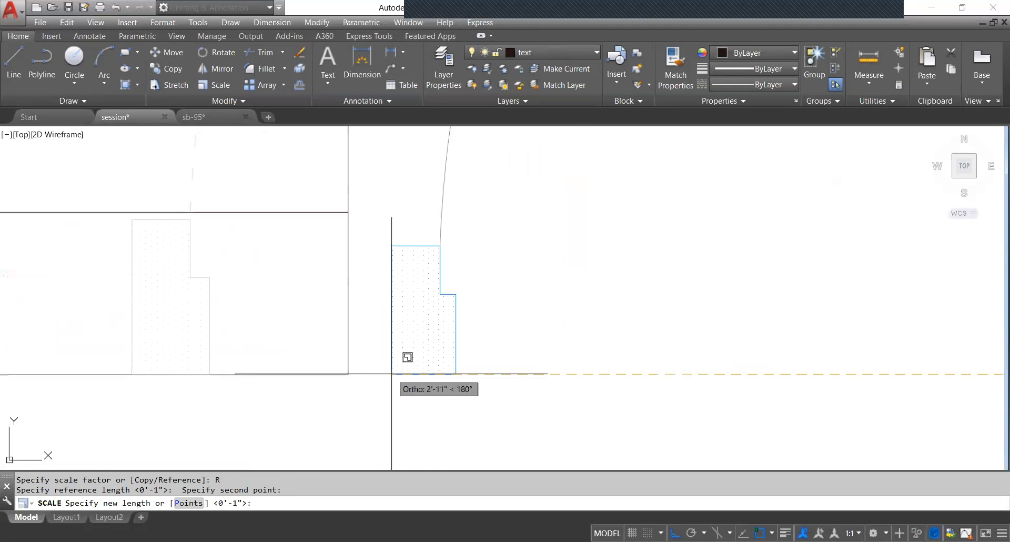
pyautogui.click(348, 374)
pyautogui.scroll(-8, 459, 348)
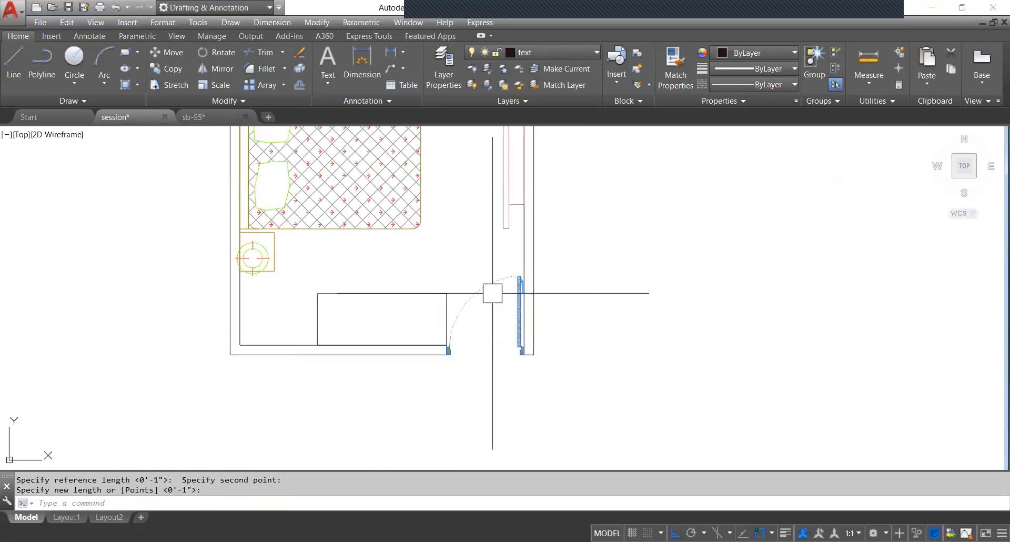
# Copy the fitted door and paste the duplicate inside the smaller upper room.
pyautogui.scroll(4, 493, 306)
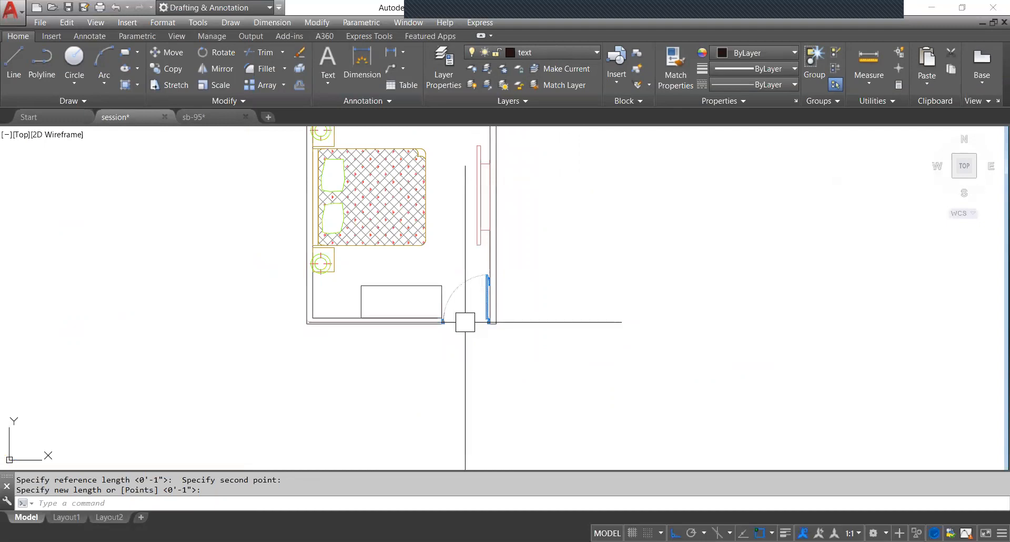
pyautogui.moveTo(462, 290); pyautogui.dragTo(466, 326, button='middle')
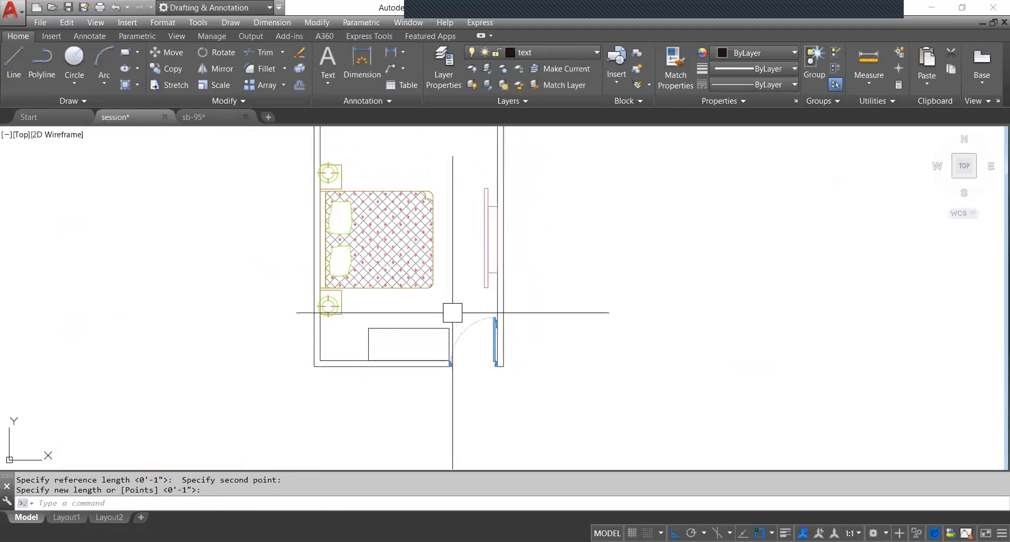
pyautogui.scroll(-3, 476, 349)
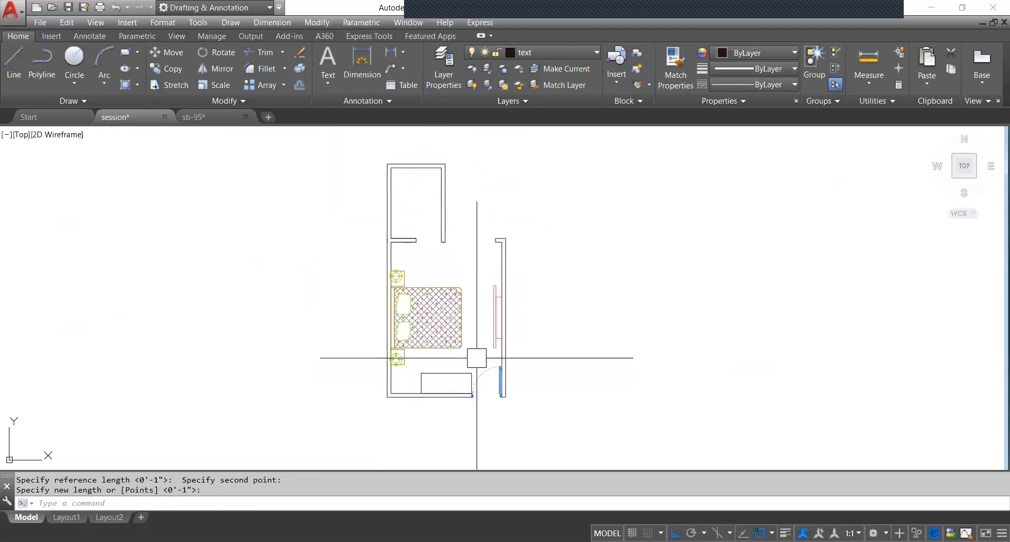
pyautogui.click(470, 385)
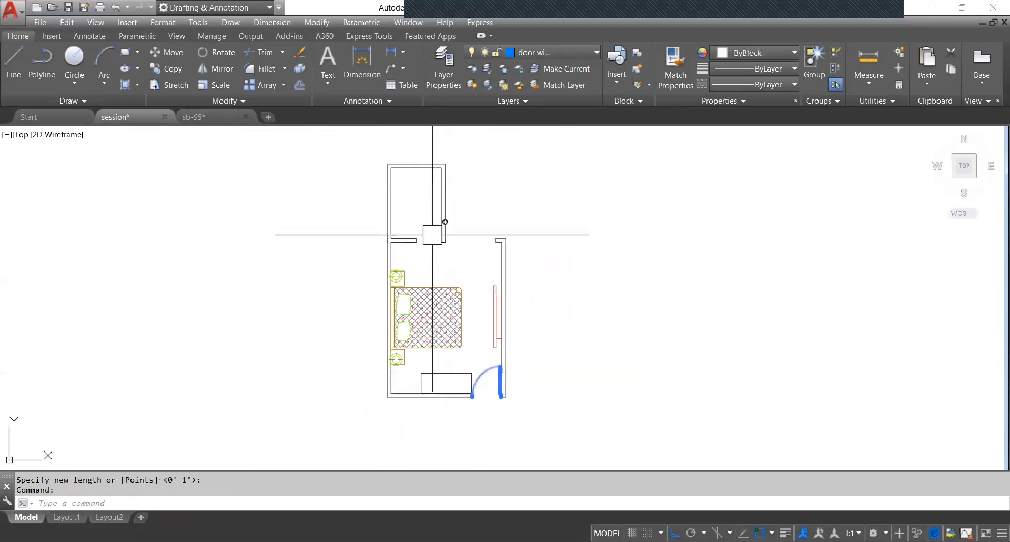
pyautogui.moveTo(515, 336); pyautogui.dragTo(511, 354, button='middle')
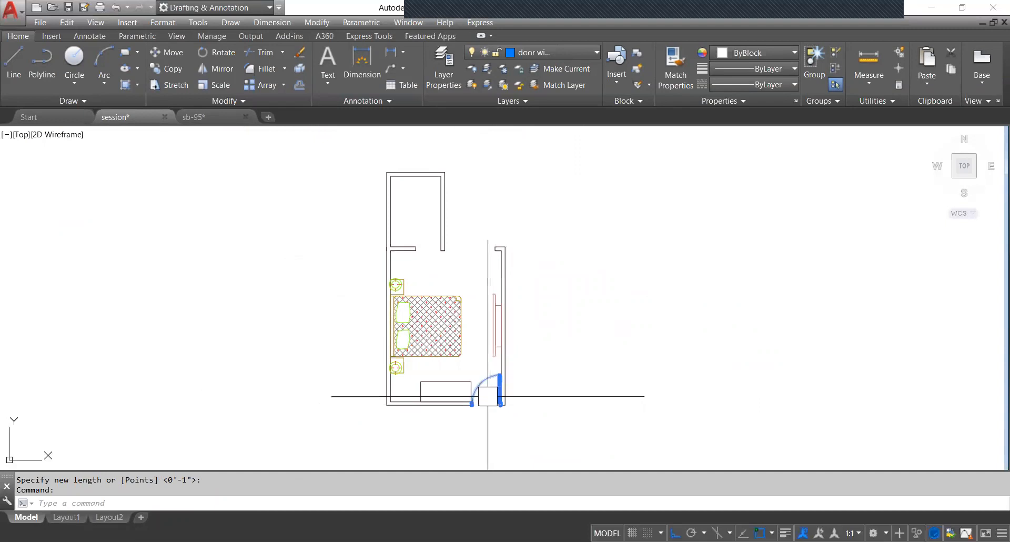
pyautogui.hotkey('ctrl', 'c')
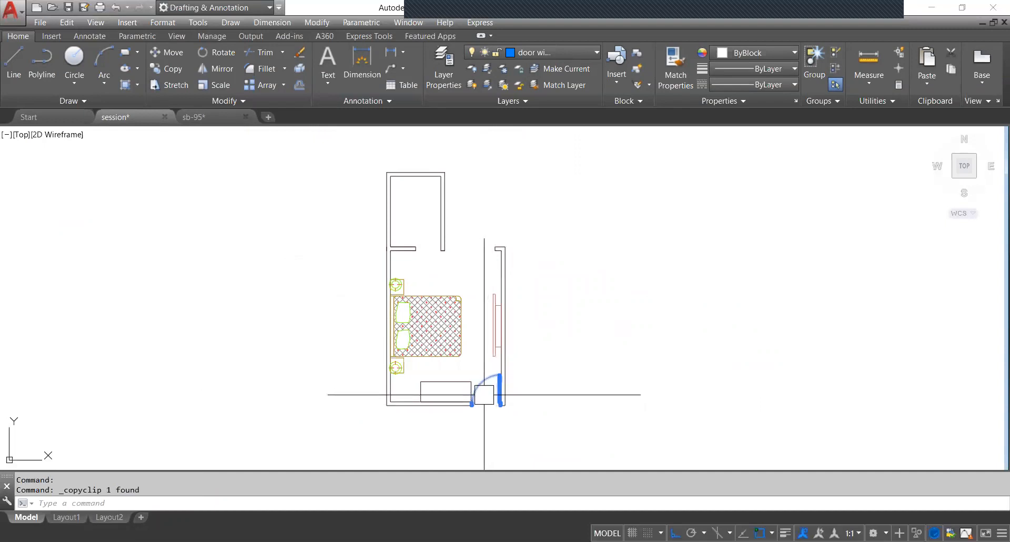
pyautogui.hotkey('ctrl', 'v')
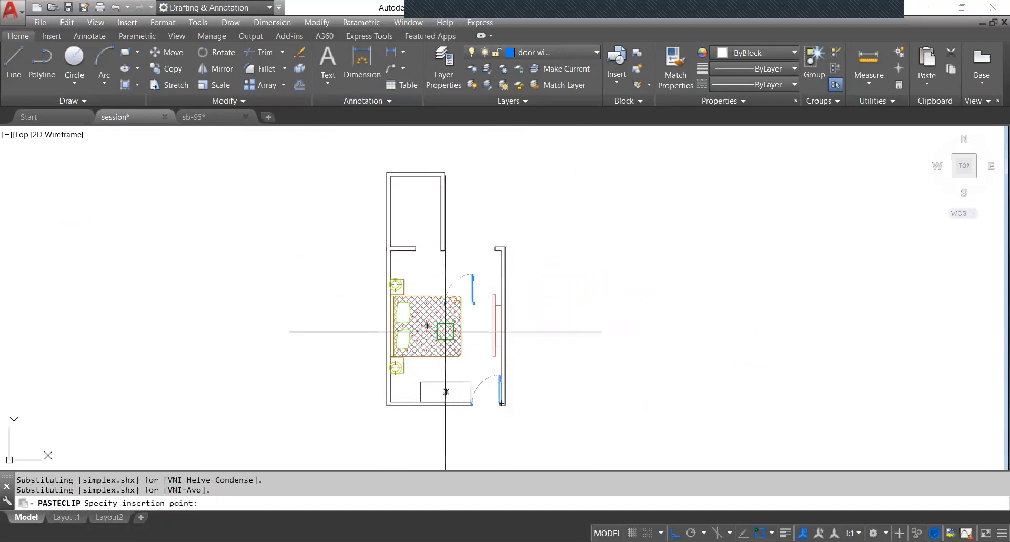
pyautogui.click(443, 226)
pyautogui.scroll(2, 442, 226)
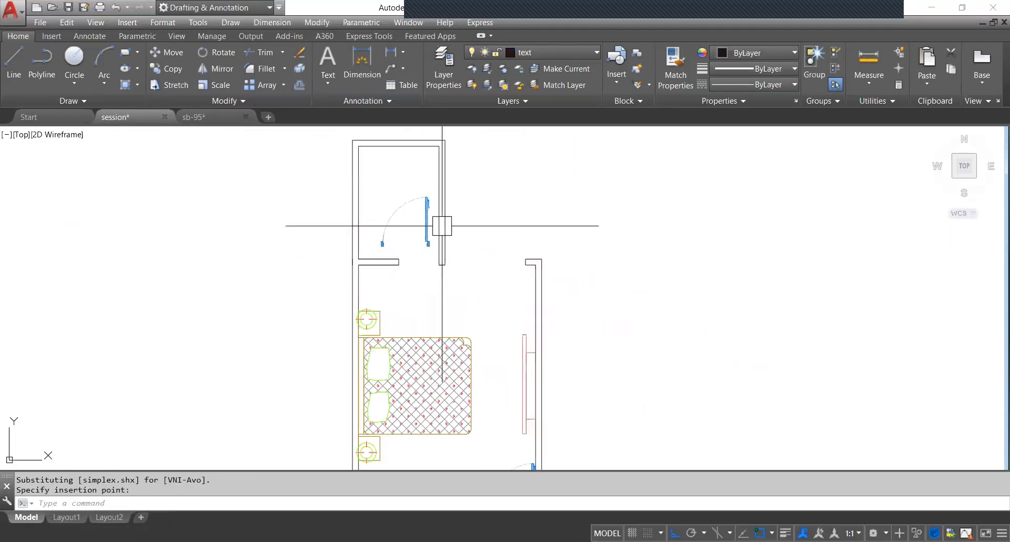
# Move the duplicate door by its hinge-side frame's lower outer corner onto the lower inner corner of the smaller room's right wall.
pyautogui.scroll(4, 431, 231)
pyautogui.click(418, 277)
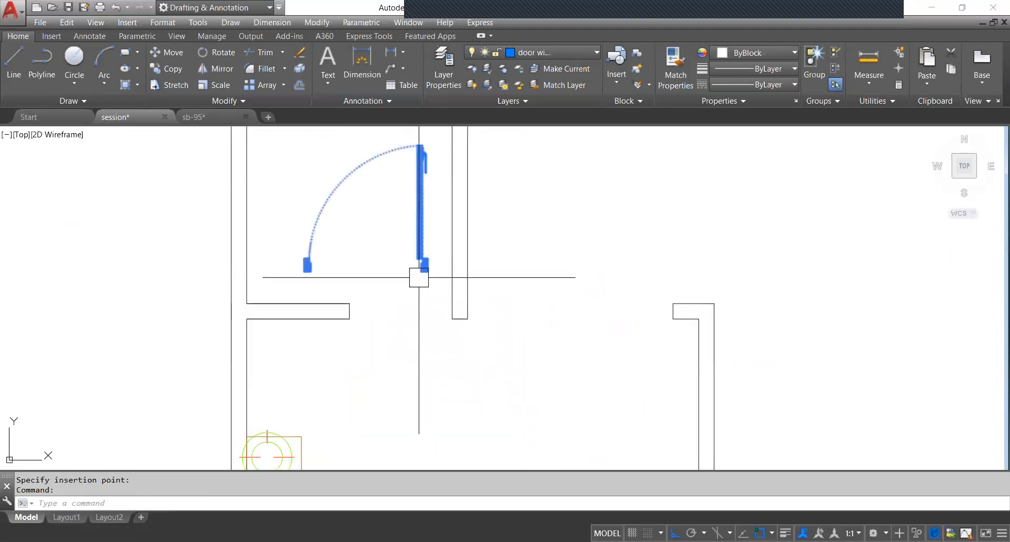
pyautogui.moveTo(418, 277); pyautogui.dragTo(398, 298, button='middle')
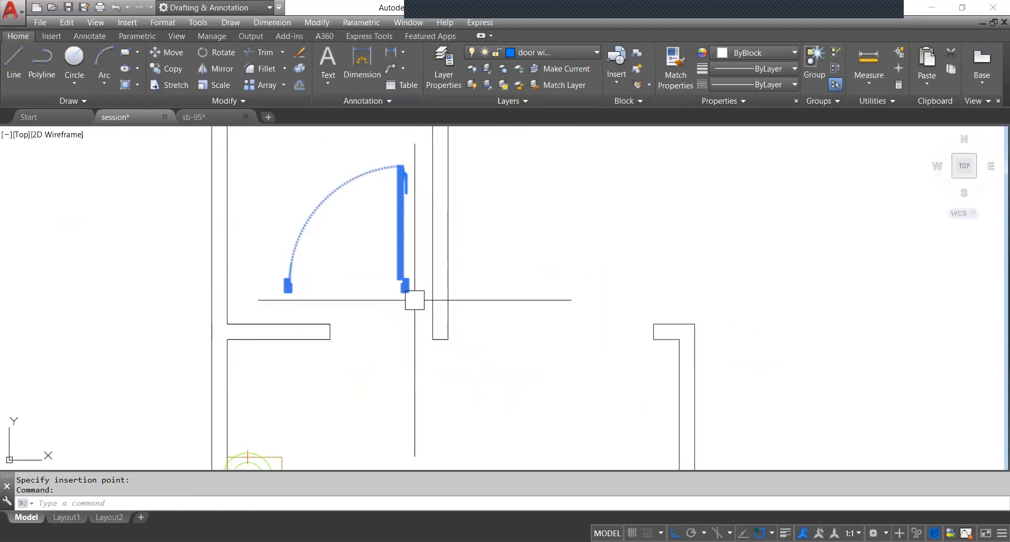
pyautogui.press('Return')
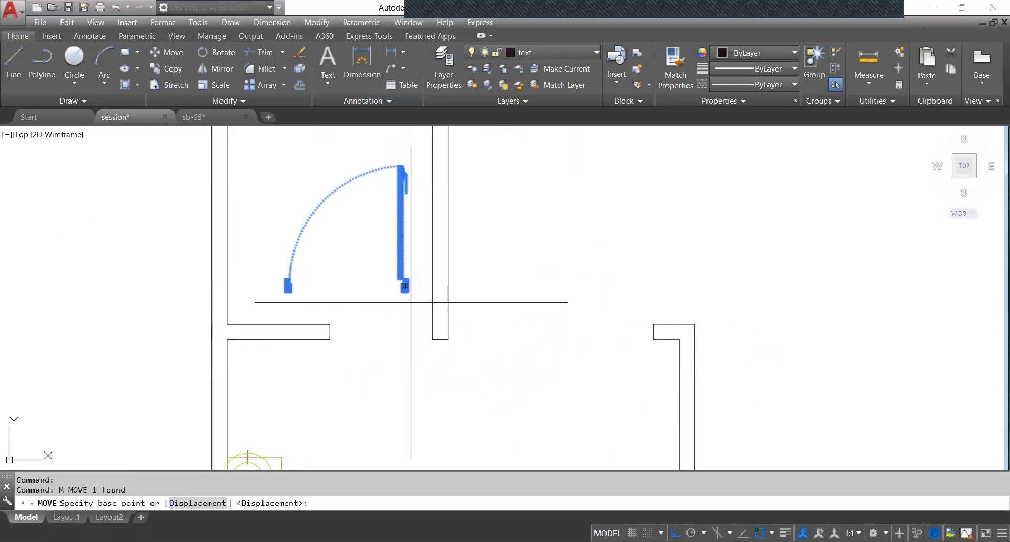
pyautogui.click(406, 288)
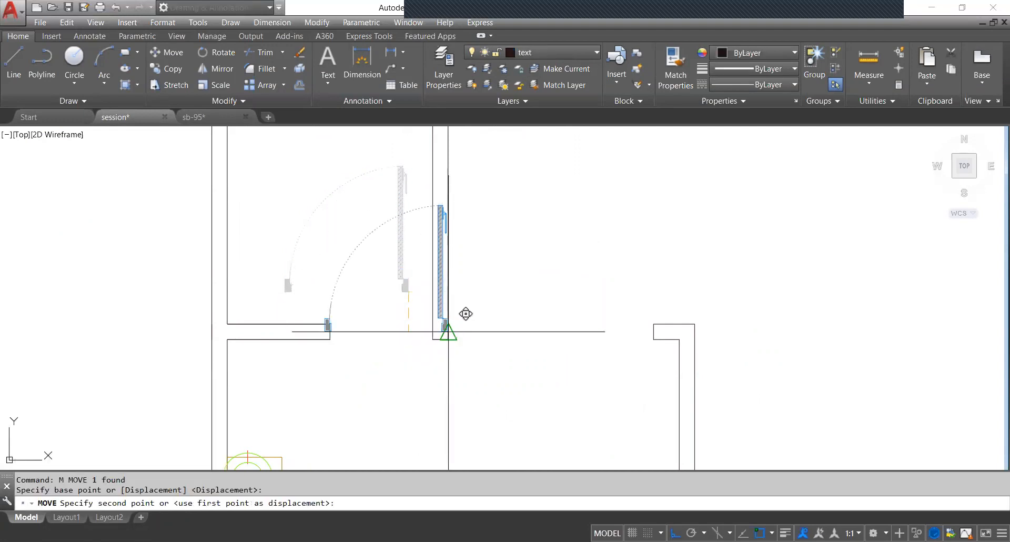
pyautogui.click(449, 320)
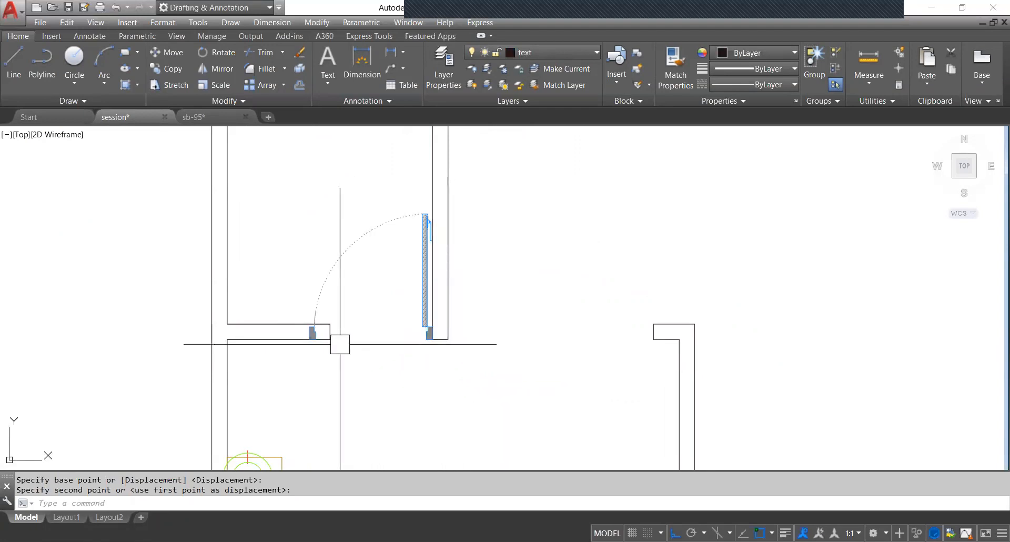
# Scale the smaller room's door by reference from its hinge-side outer corner, fitting its full frame width to the opening in the lower wall.
pyautogui.scroll(-6, 459, 297)
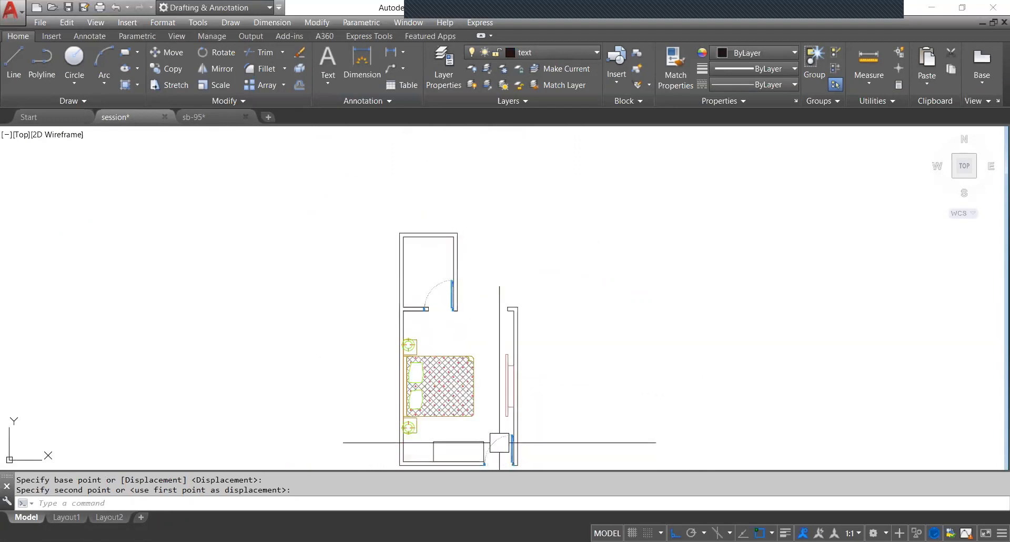
pyautogui.scroll(4, 427, 286)
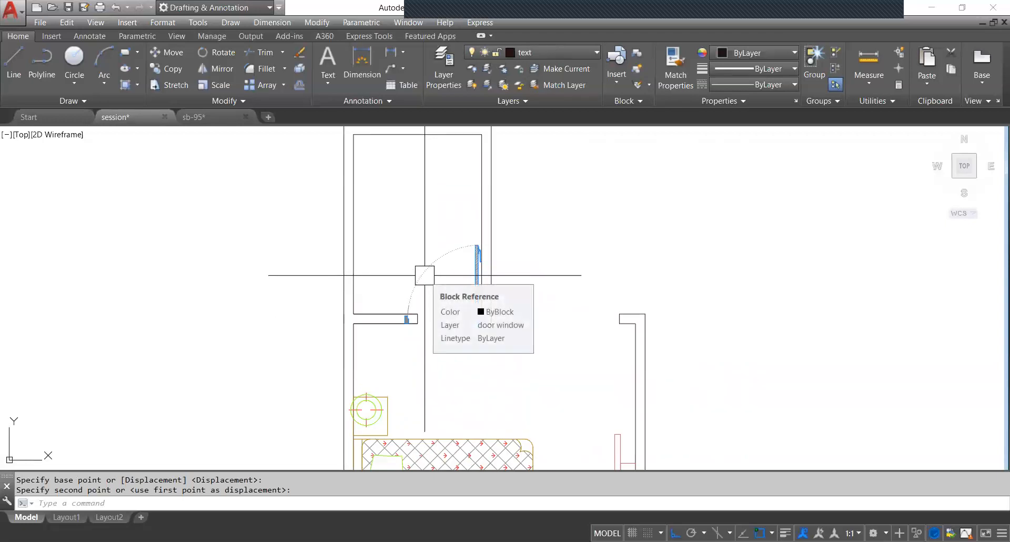
pyautogui.scroll(3, 424, 274)
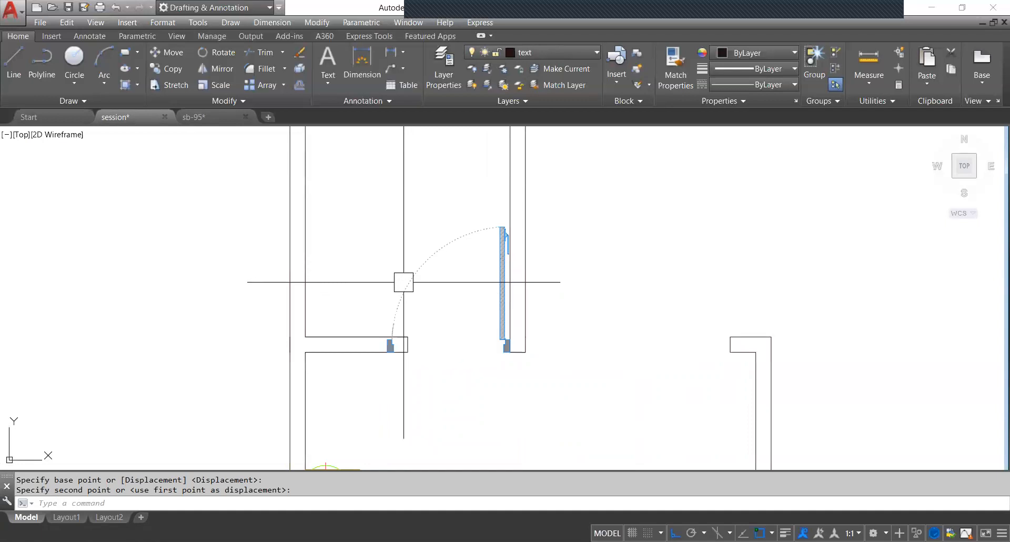
pyautogui.click(402, 287)
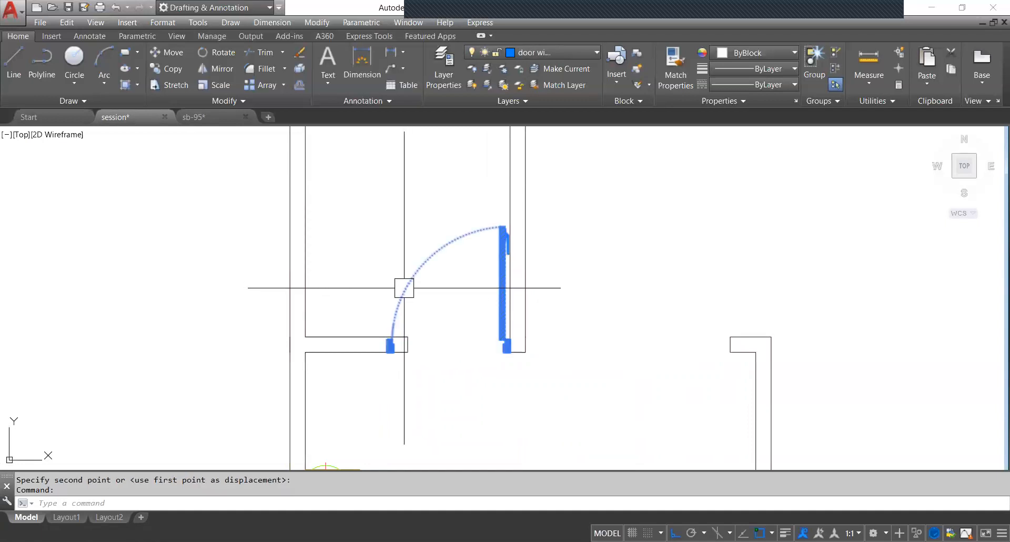
pyautogui.write('sc')
pyautogui.press('Return')
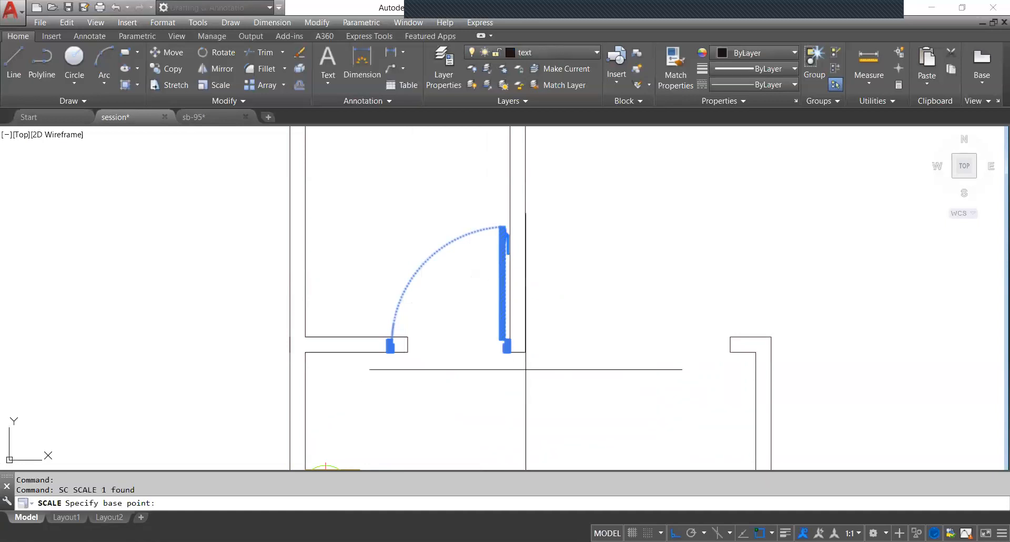
pyautogui.click(506, 346)
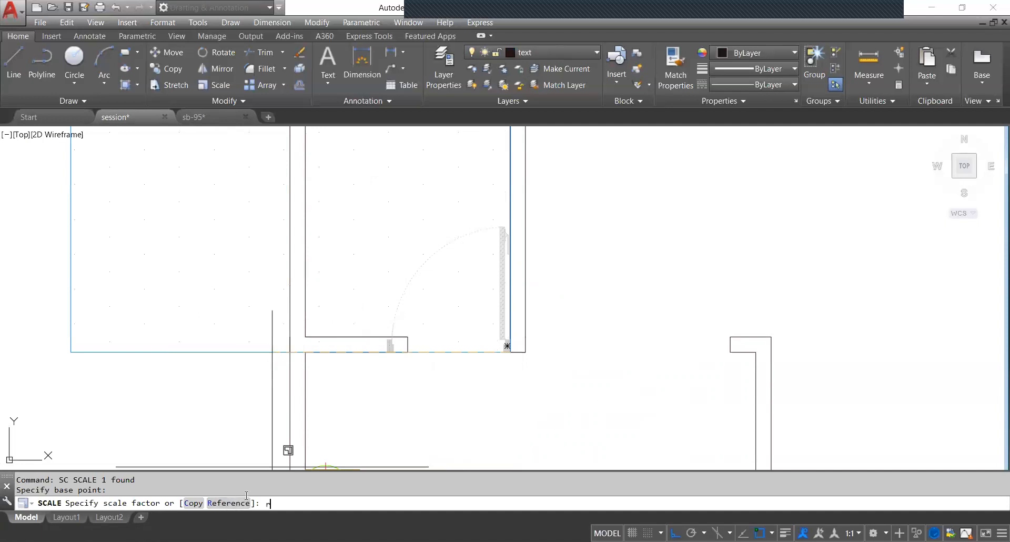
pyautogui.press('Return')
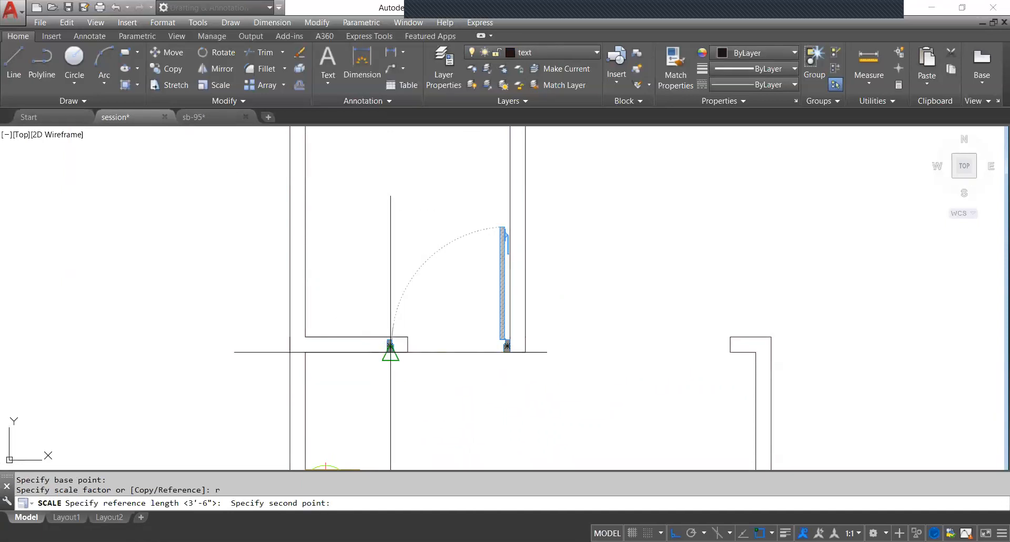
pyautogui.click(391, 346)
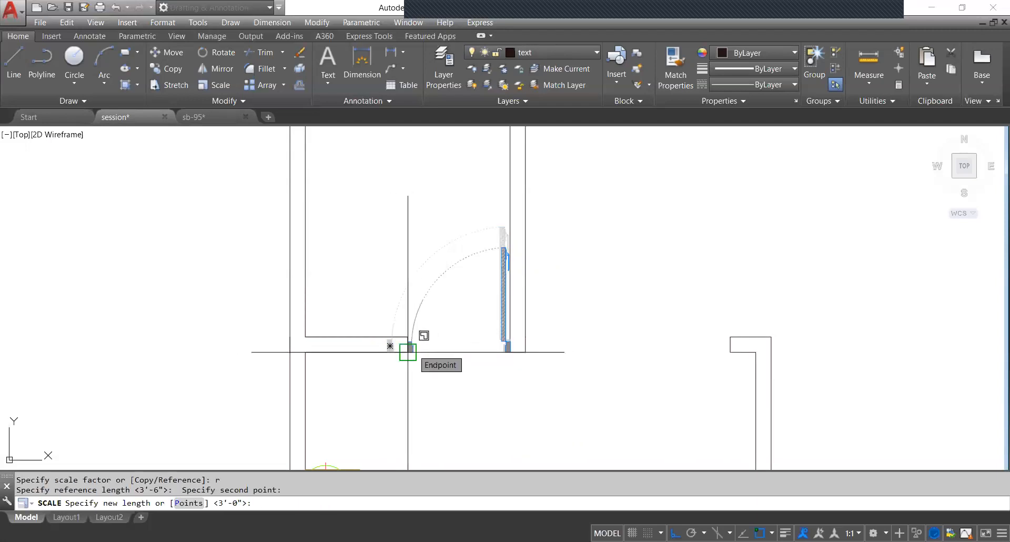
pyautogui.click(408, 352)
# Examine how the scaled door's frame meets the wall ends on both sides of the smaller room's opening.
pyautogui.scroll(-6, 521, 313)
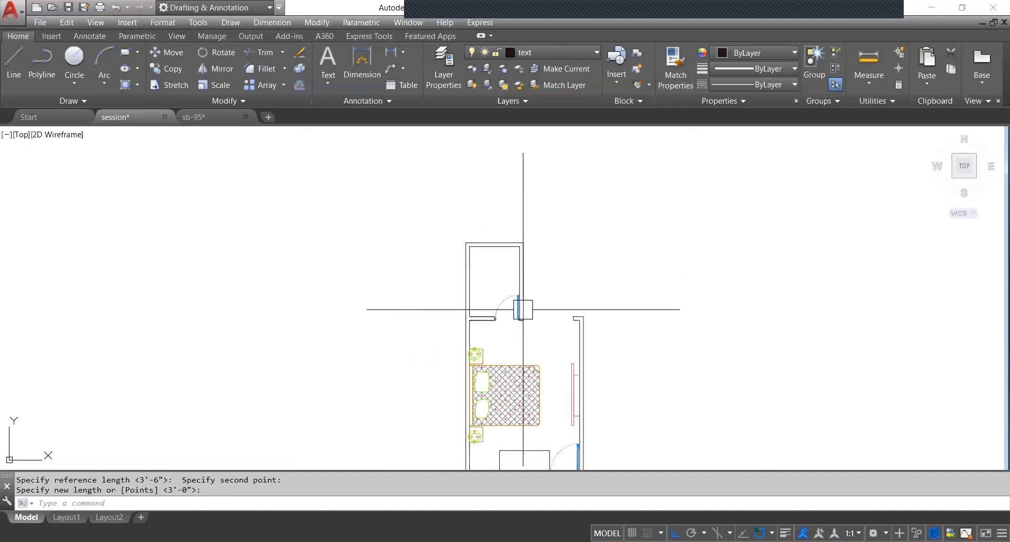
pyautogui.moveTo(521, 313); pyautogui.dragTo(533, 329, button='middle')
pyautogui.scroll(6, 533, 330)
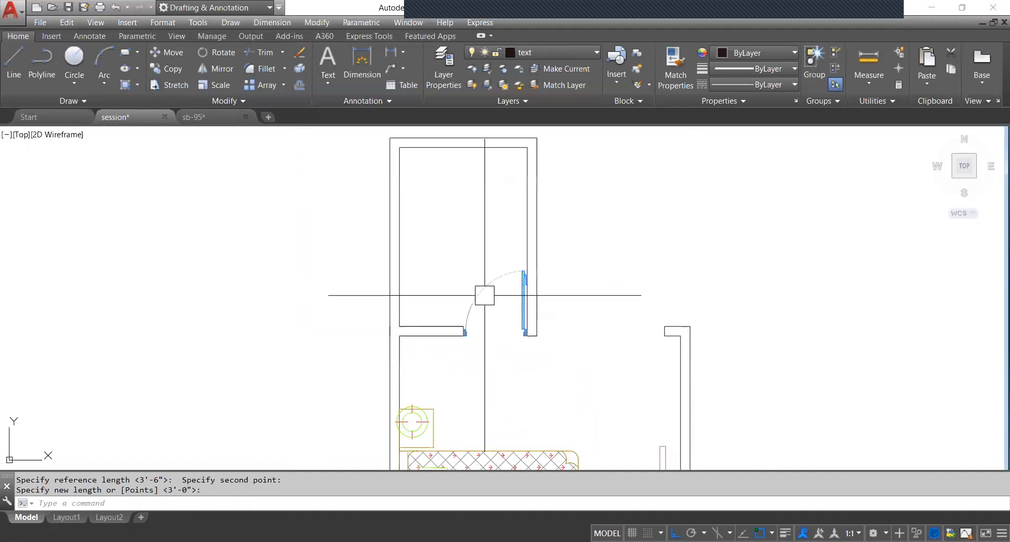
pyautogui.scroll(4, 469, 327)
pyautogui.moveTo(469, 327); pyautogui.dragTo(487, 271, button='middle')
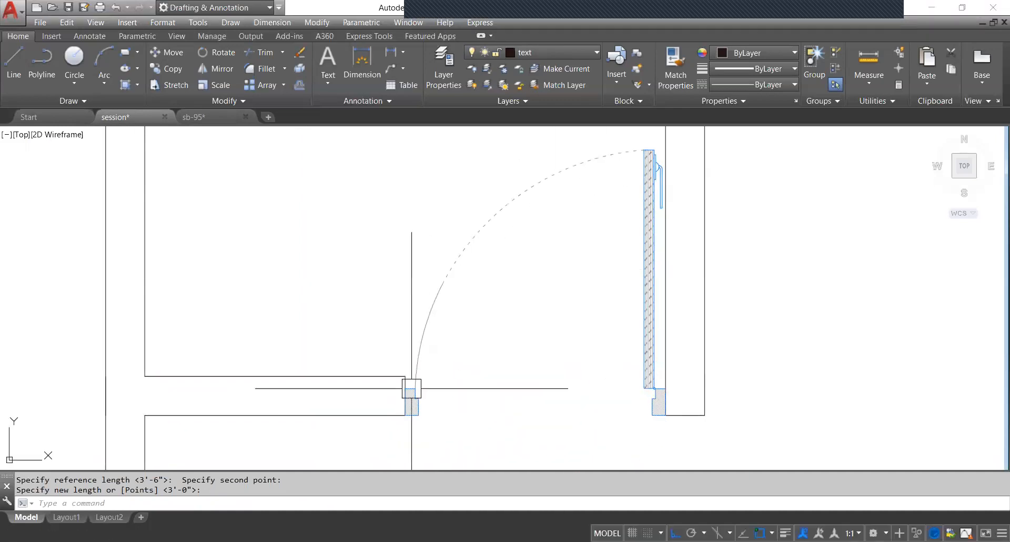
pyautogui.scroll(-4, 488, 364)
pyautogui.moveTo(586, 401); pyautogui.dragTo(542, 369, button='middle')
pyautogui.press('Escape')
pyautogui.scroll(-2, 556, 354)
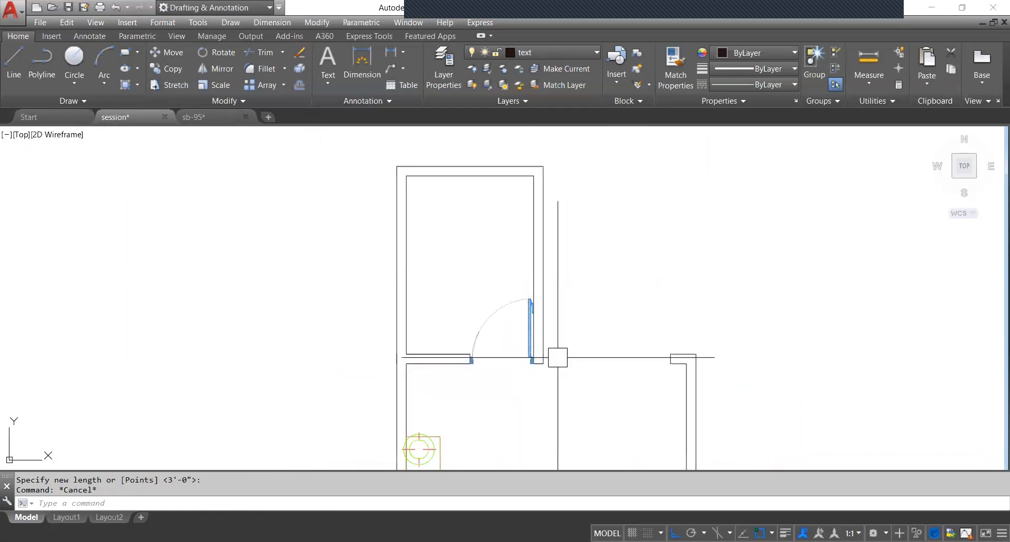
# Draw a horizontal line across the larger room's upper opening from the midpoint of the short wall's end to the smaller room's right wall.
pyautogui.scroll(4, 676, 361)
pyautogui.moveTo(660, 356)
pyautogui.mouseDown(button='middle')
pyautogui.moveTo(665, 367)
pyautogui.moveTo(651, 366)
pyautogui.mouseUp(button='middle')
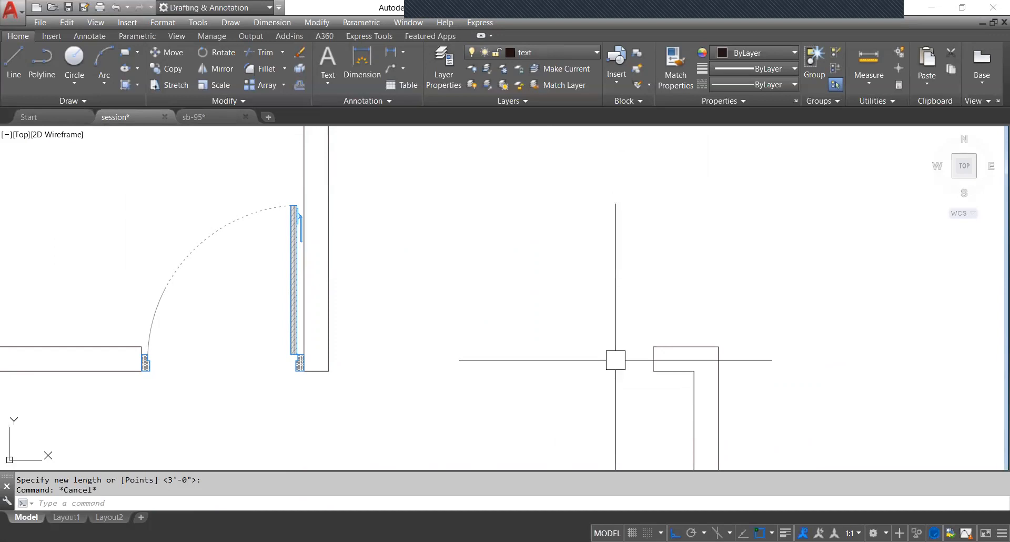
pyautogui.write('l')
pyautogui.press('Return')
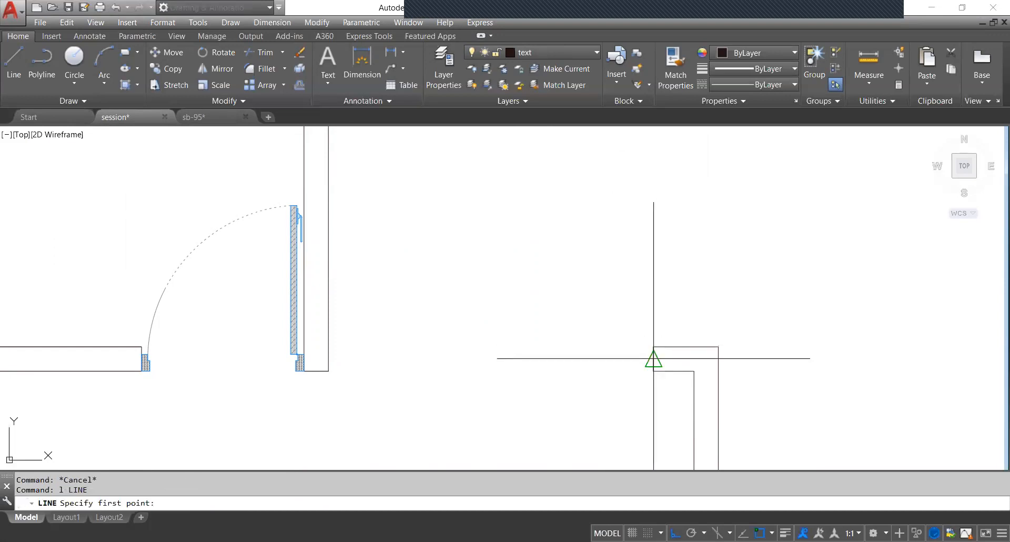
pyautogui.click(653, 358)
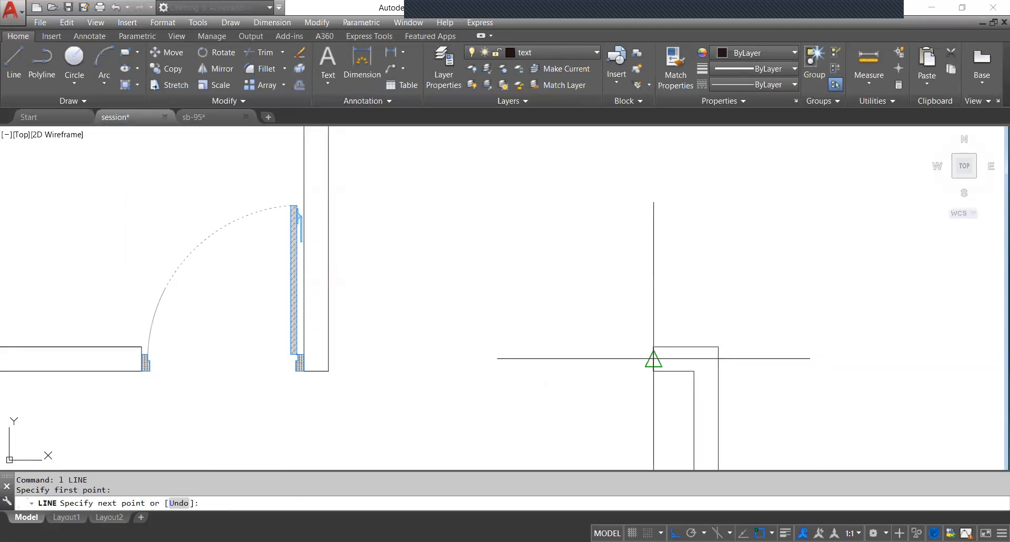
pyautogui.click(328, 358)
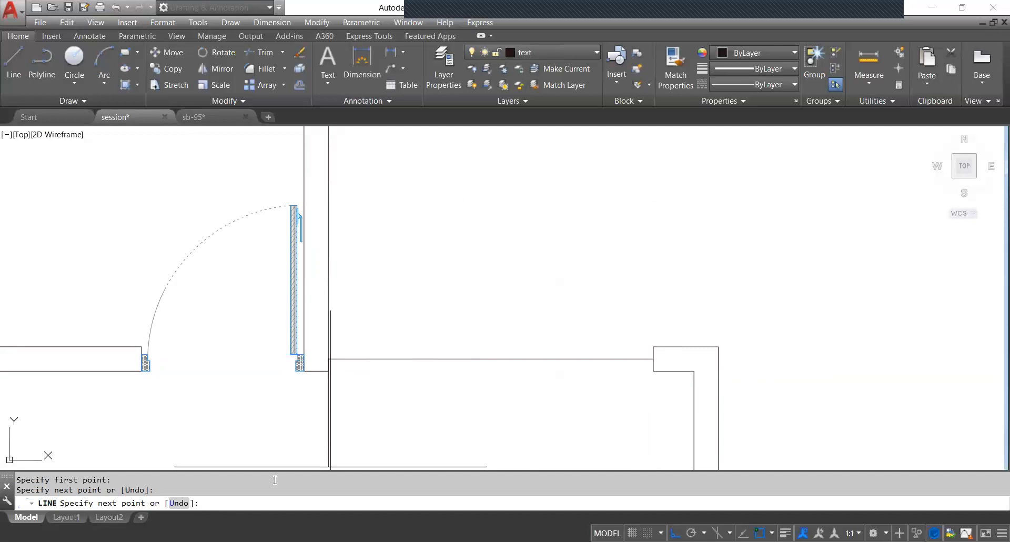
pyautogui.press('Escape')
# Offset the line across the opening by 1.5" both above and below.
pyautogui.moveTo(495, 386); pyautogui.dragTo(480, 388, button='middle')
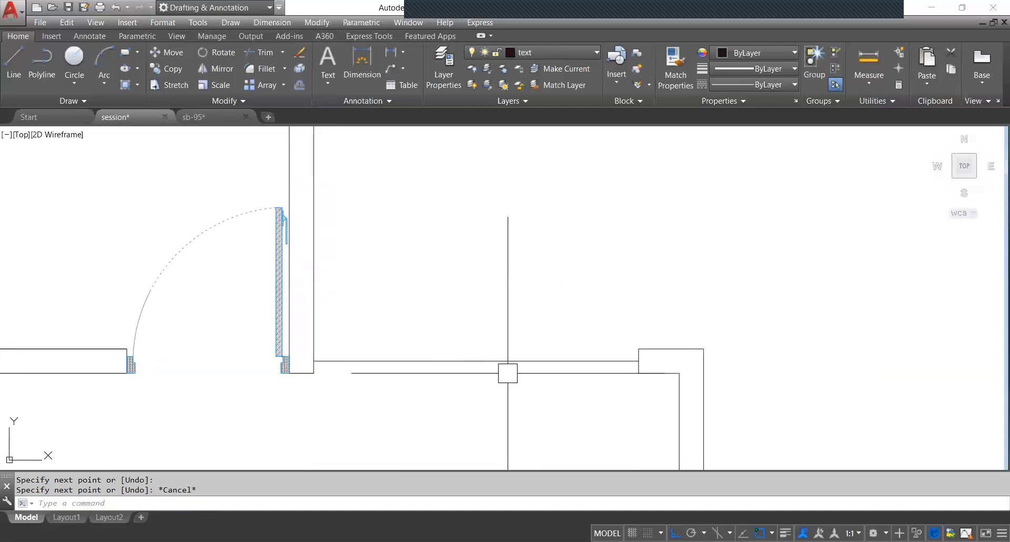
pyautogui.write('o')
pyautogui.press('Return')
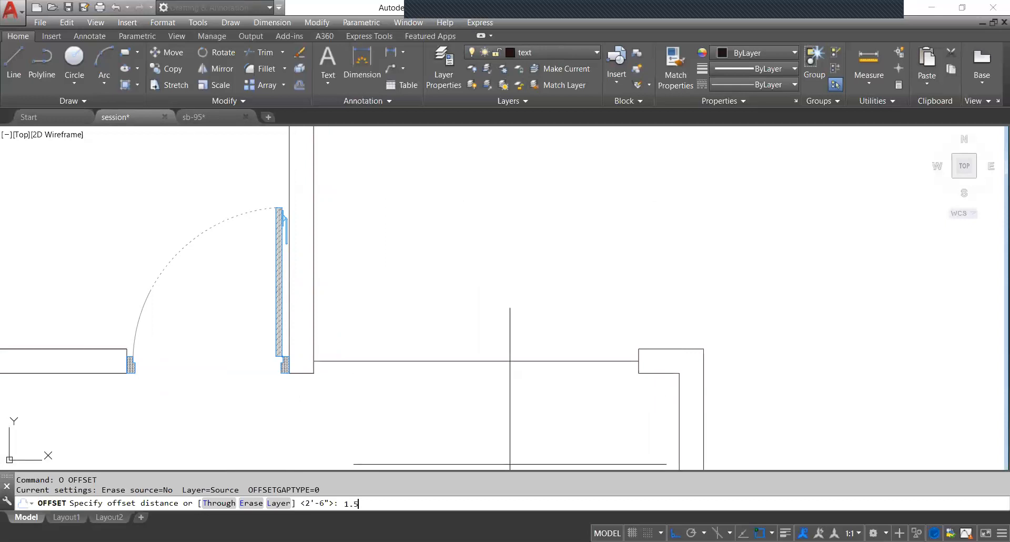
pyautogui.press('Return')
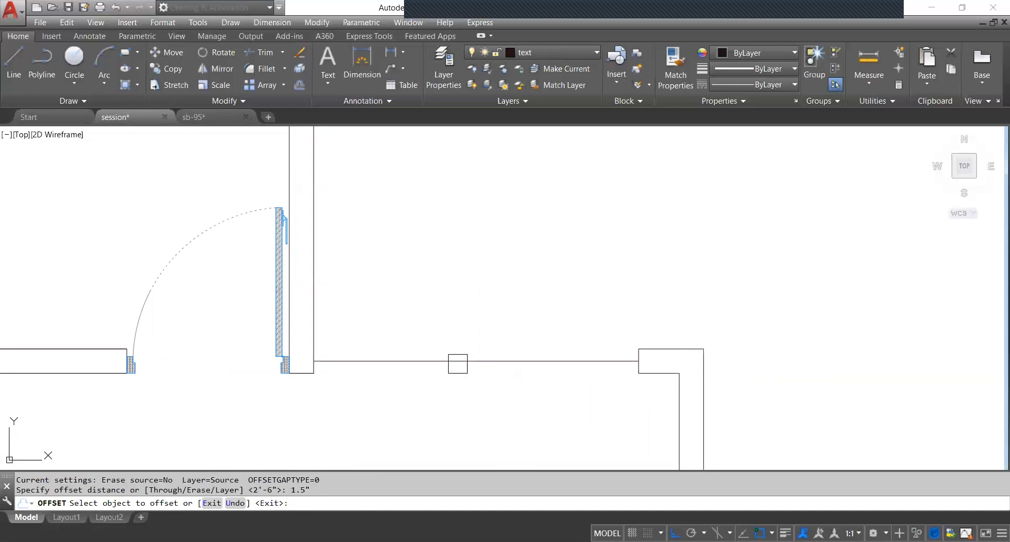
pyautogui.click(457, 362)
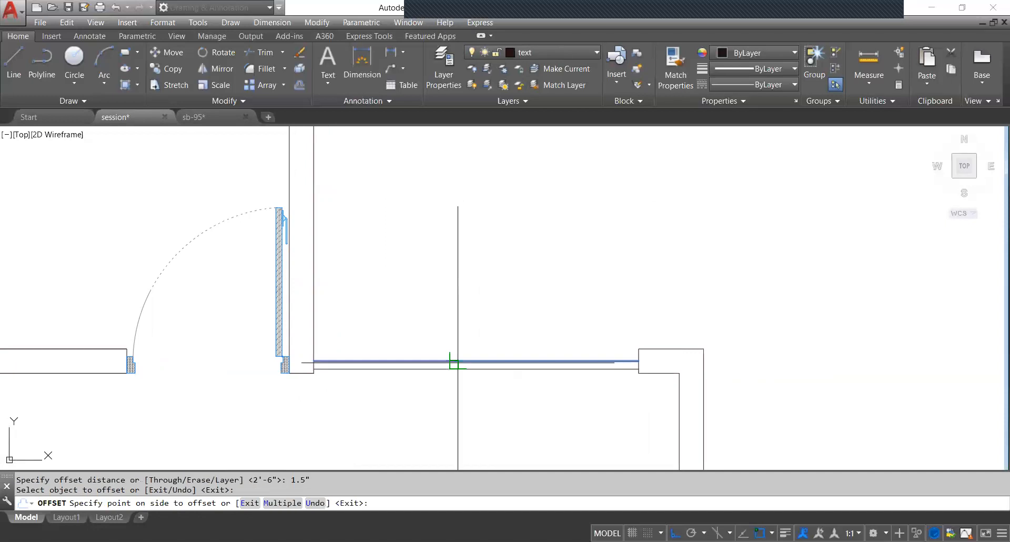
pyautogui.click(458, 327)
pyautogui.click(455, 362)
pyautogui.click(451, 381)
pyautogui.moveTo(470, 377); pyautogui.dragTo(468, 383, button='middle')
pyautogui.press('Escape')
# Draw a short vertical line from the midpoint of the upper window line down to the middle line.
pyautogui.write('l')
pyautogui.press('Return')
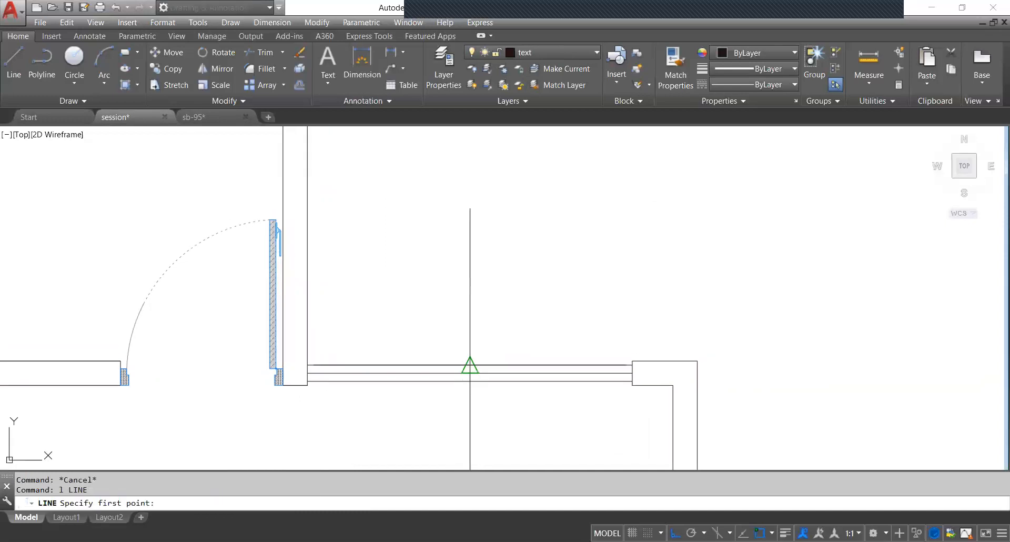
pyautogui.scroll(4, 470, 374)
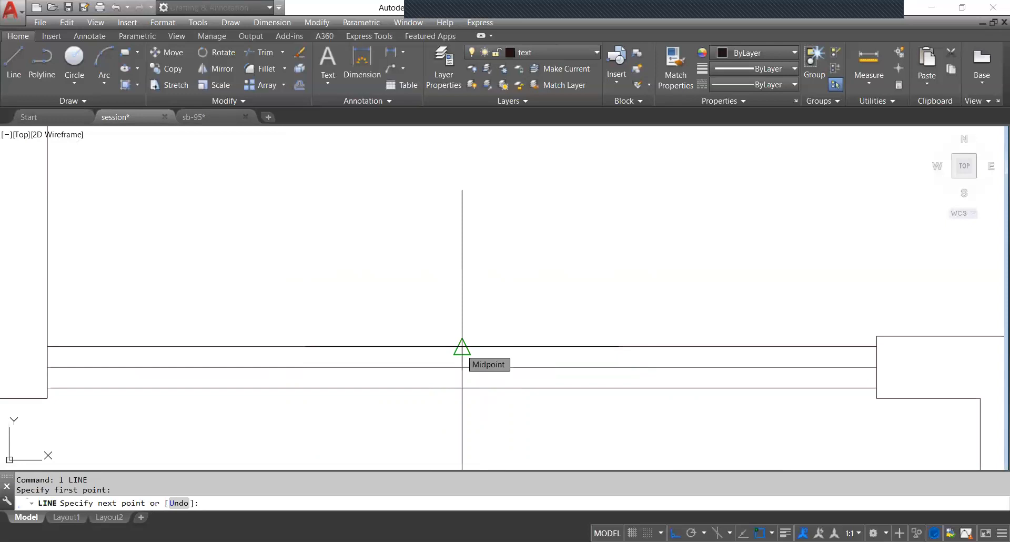
pyautogui.press('Escape')
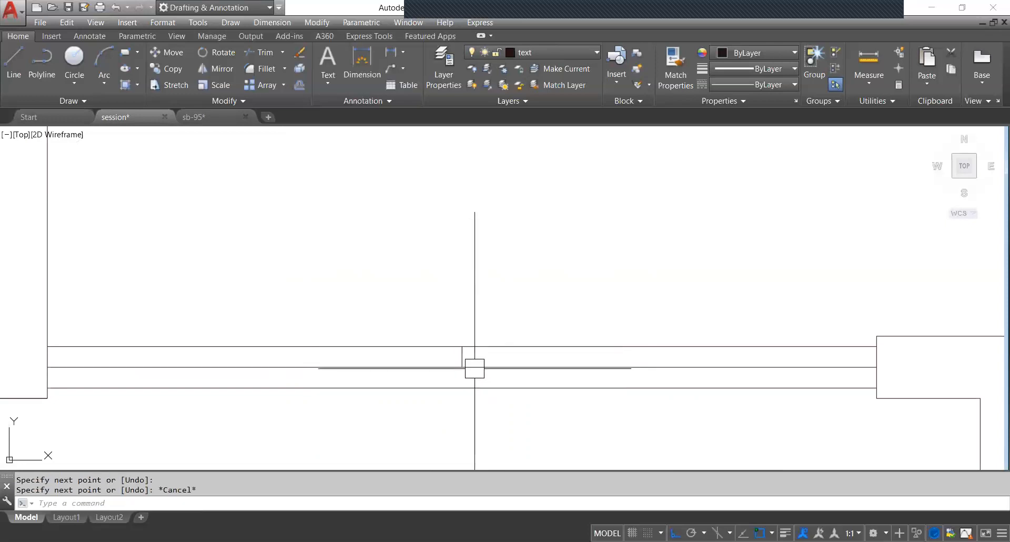
pyautogui.moveTo(475, 368); pyautogui.dragTo(464, 374, button='middle')
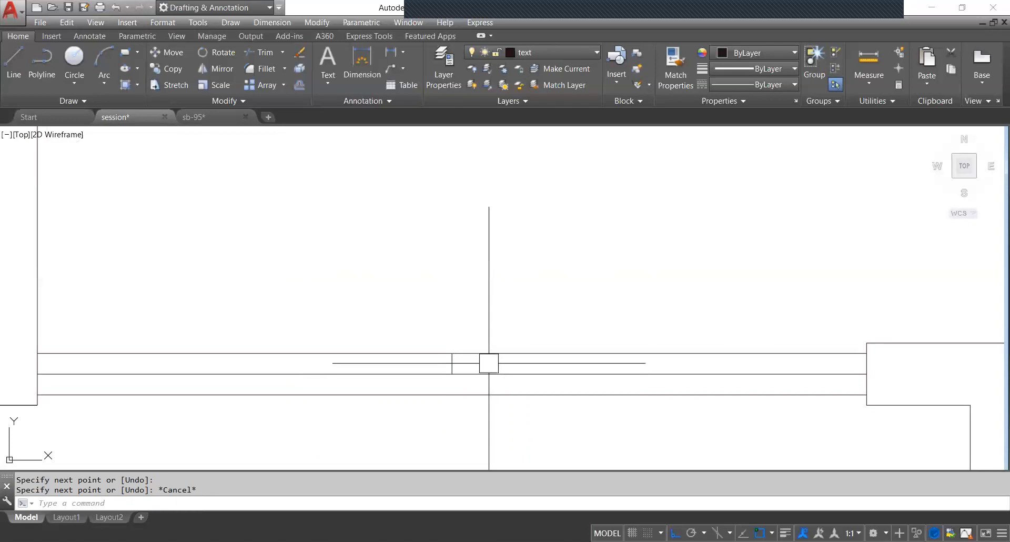
pyautogui.write('o')
pyautogui.press('Return')
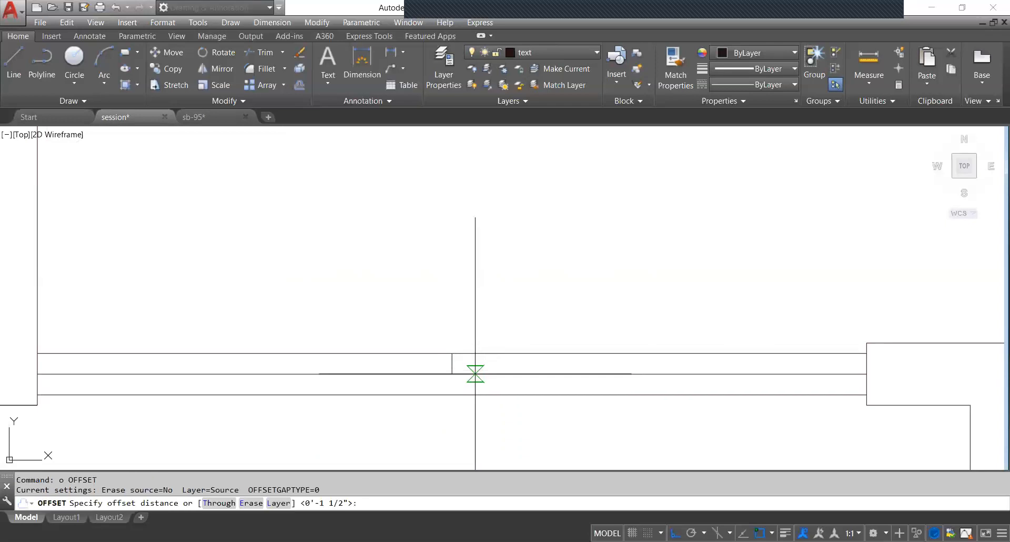
pyautogui.press('Escape')
# Extend the short vertical centre line down to the lowest window line.
pyautogui.click(458, 394)
pyautogui.write('ex')
pyautogui.press('Return')
pyautogui.click(454, 363)
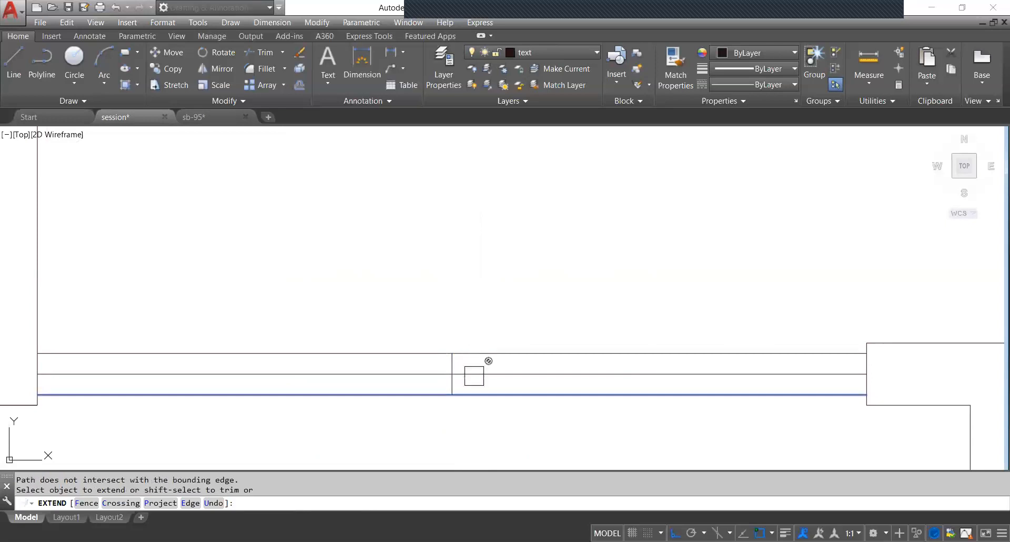
pyautogui.press('Escape')
# Offset the vertical centre line by 3" to both sides.
pyautogui.moveTo(468, 400); pyautogui.dragTo(451, 399, button='middle')
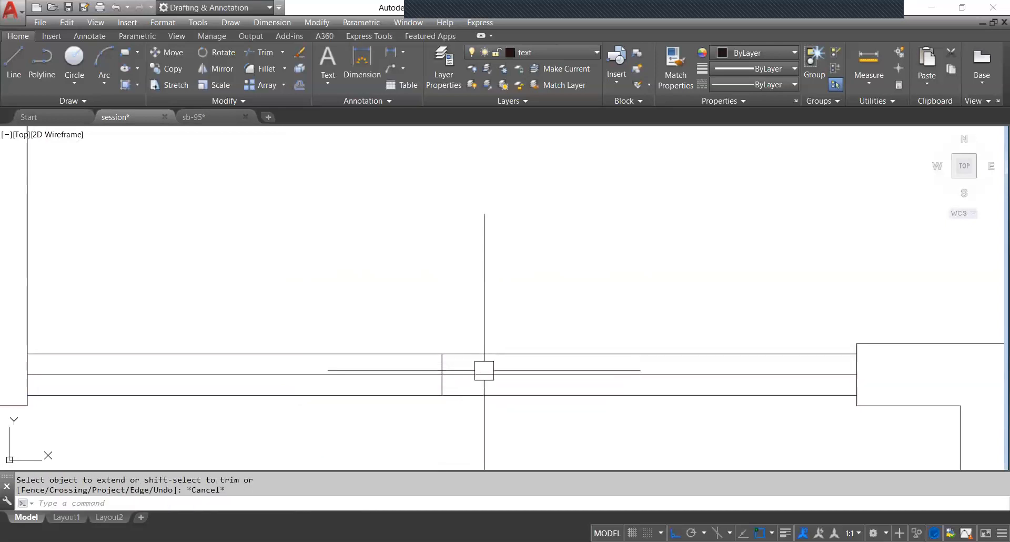
pyautogui.write('o')
pyautogui.press('Return')
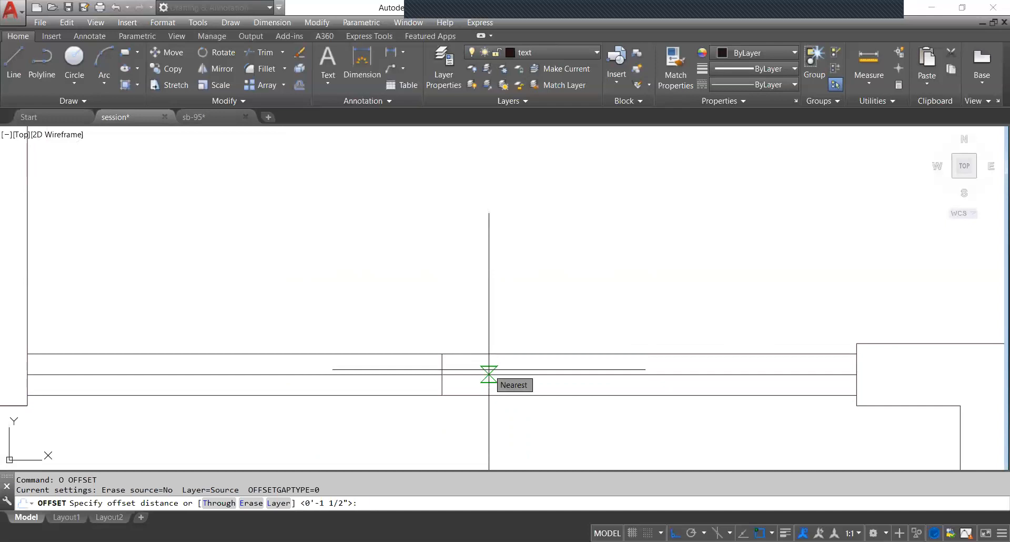
pyautogui.press('Return')
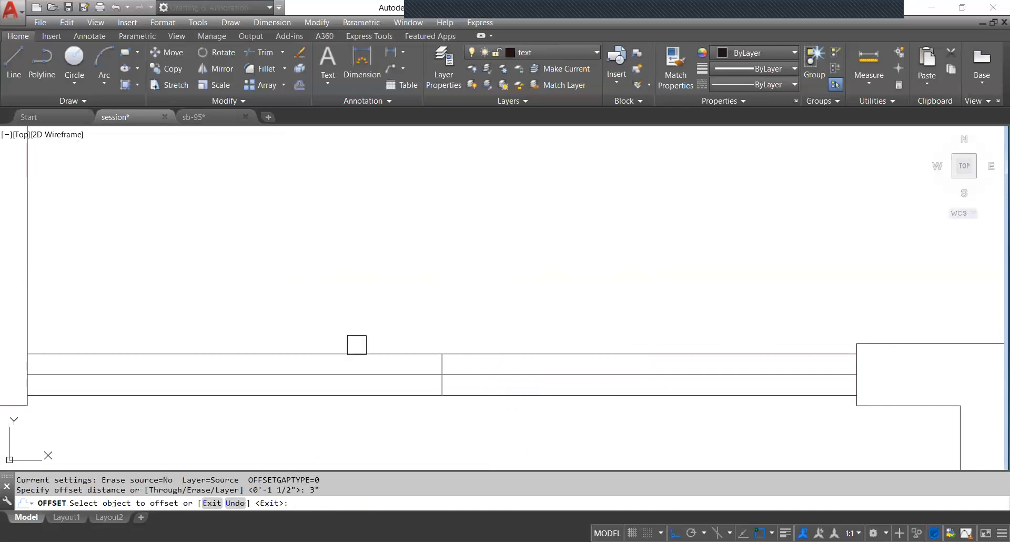
pyautogui.scroll(2, 458, 368)
pyautogui.click(431, 361)
pyautogui.click(480, 363)
pyautogui.click(431, 368)
pyautogui.click(396, 359)
pyautogui.scroll(-5, 439, 387)
pyautogui.scroll(4, 449, 395)
pyautogui.press('Escape')
# Delete the original vertical centre line between the two offset lines.
pyautogui.moveTo(445, 395); pyautogui.dragTo(437, 396, button='middle')
pyautogui.scroll(2, 432, 376)
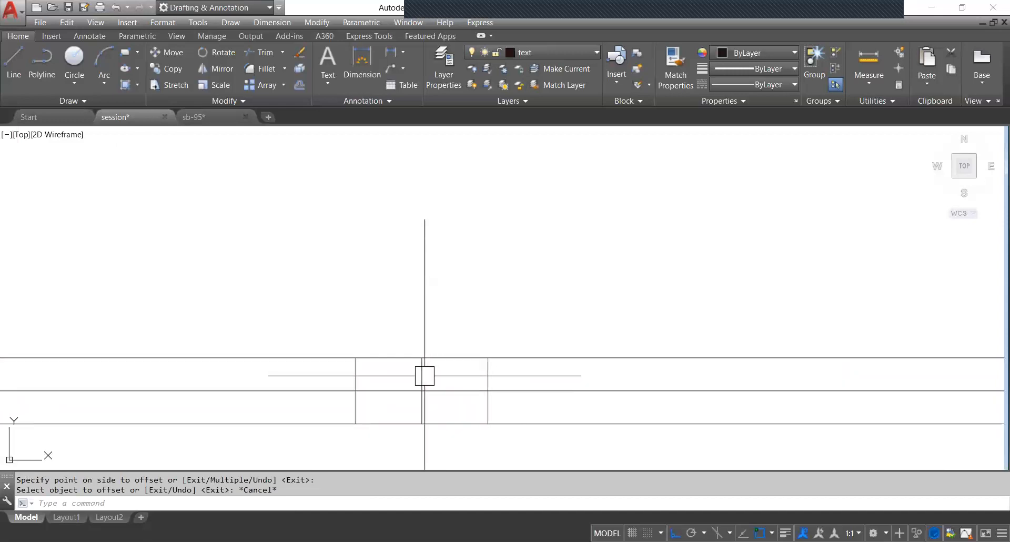
pyautogui.click(424, 376)
pyautogui.press('Delete')
pyautogui.scroll(-2, 451, 358)
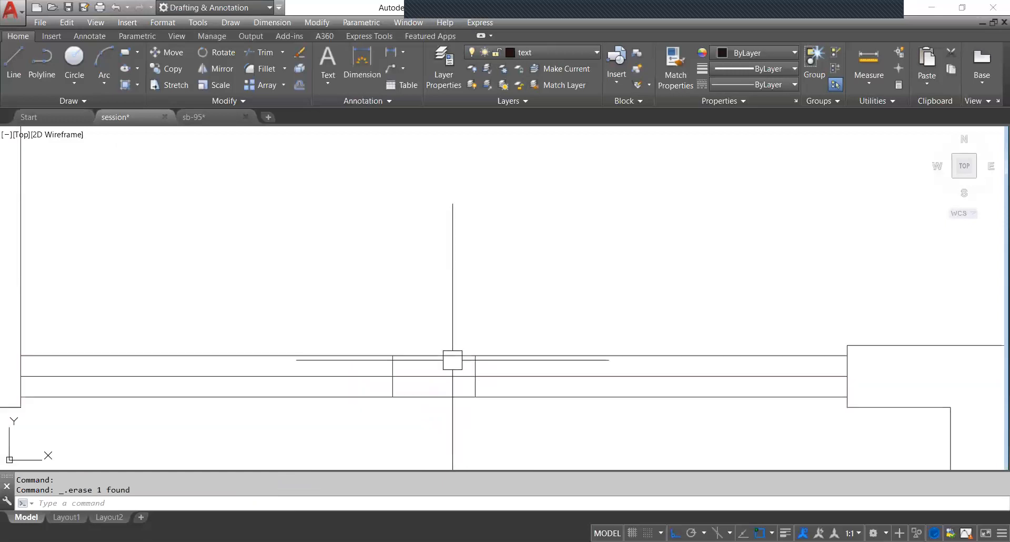
# Trim the window lines around the two short verticals so two overlapping sliding panels remain, one above and one below the middle line.
pyautogui.moveTo(438, 385); pyautogui.dragTo(445, 390, button='middle')
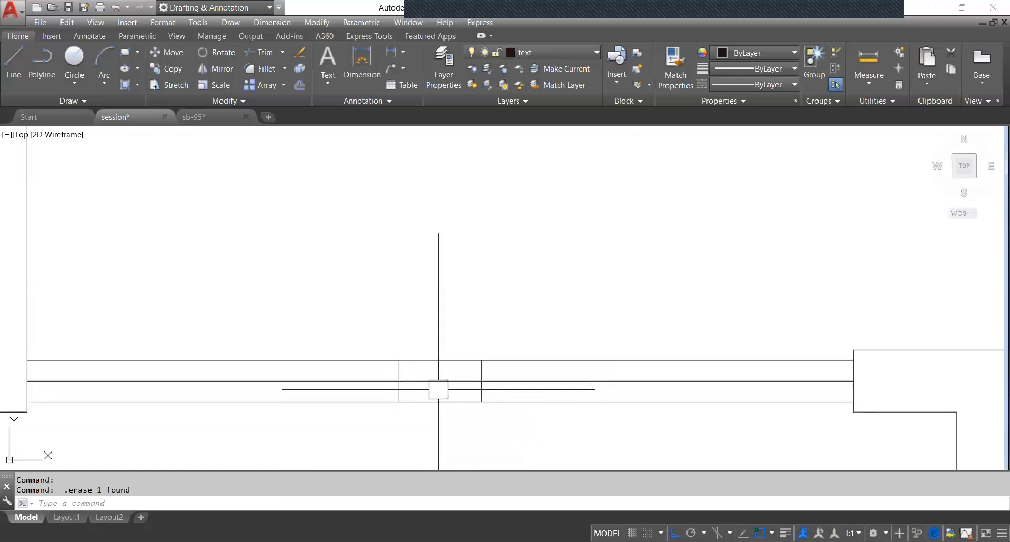
pyautogui.press('Return')
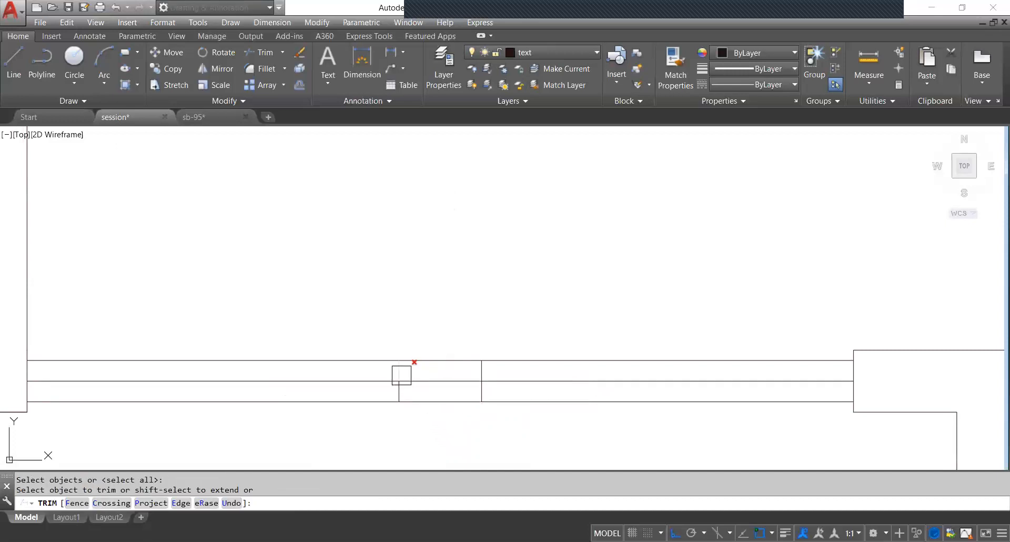
pyautogui.scroll(4, 395, 365)
pyautogui.scroll(-4, 402, 377)
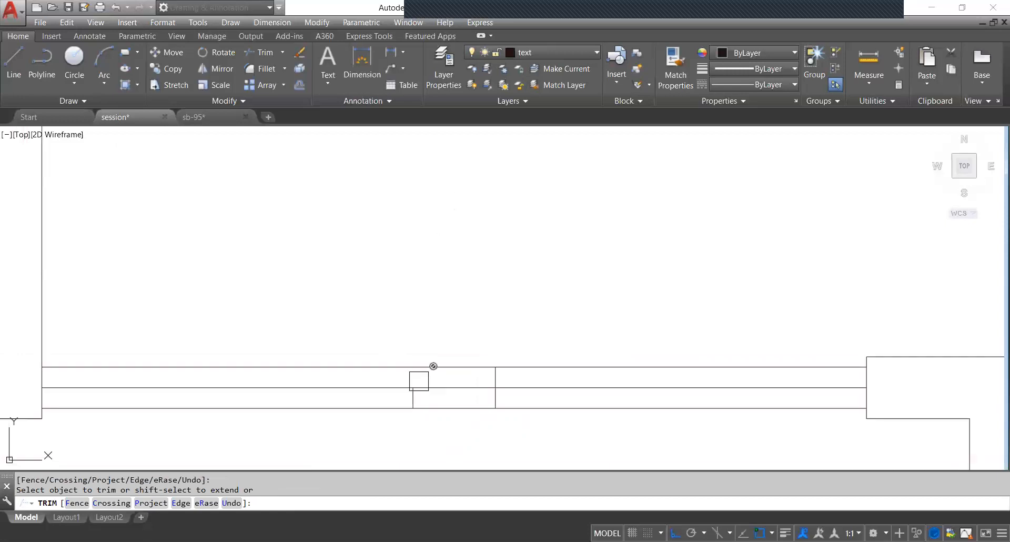
pyautogui.click(522, 367)
pyautogui.scroll(2, 504, 397)
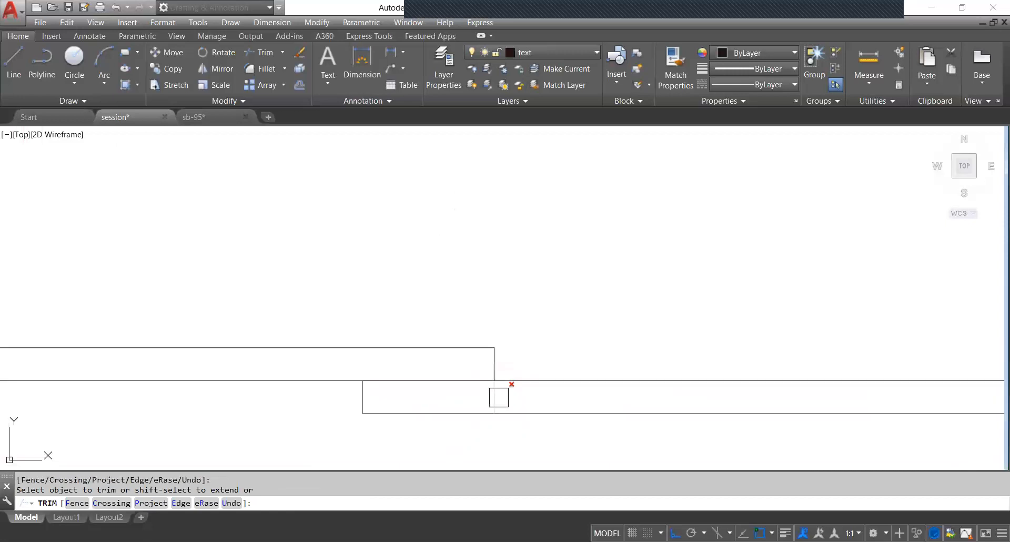
pyautogui.click(500, 395)
pyautogui.scroll(-5, 500, 395)
pyautogui.moveTo(552, 354); pyautogui.dragTo(554, 324, button='middle')
pyautogui.scroll(-2, 560, 316)
pyautogui.moveTo(550, 357); pyautogui.dragTo(567, 315, button='middle')
pyautogui.click(566, 308)
pyautogui.scroll(-3, 567, 308)
pyautogui.scroll(1, 570, 340)
pyautogui.scroll(2, 584, 325)
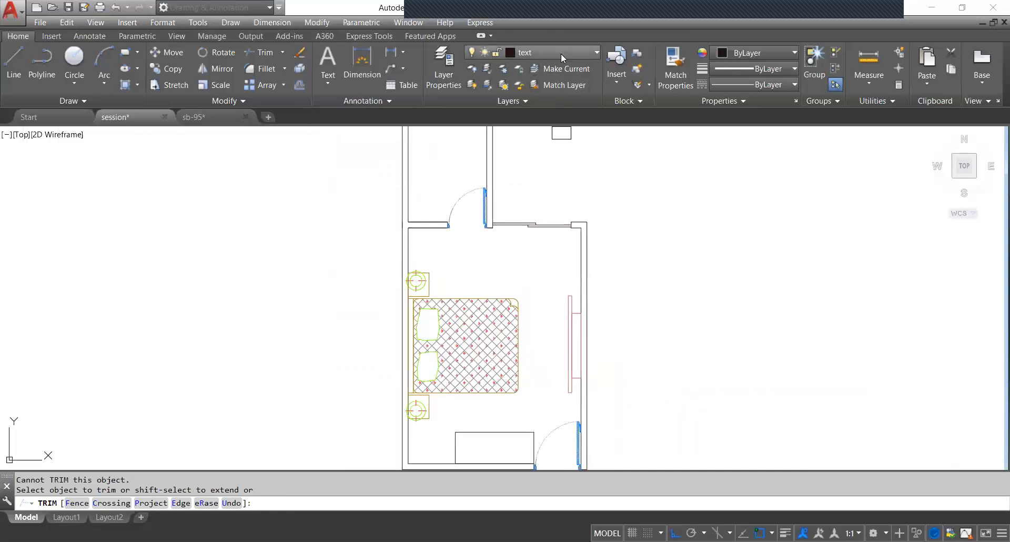
pyautogui.scroll(-5, 536, 179)
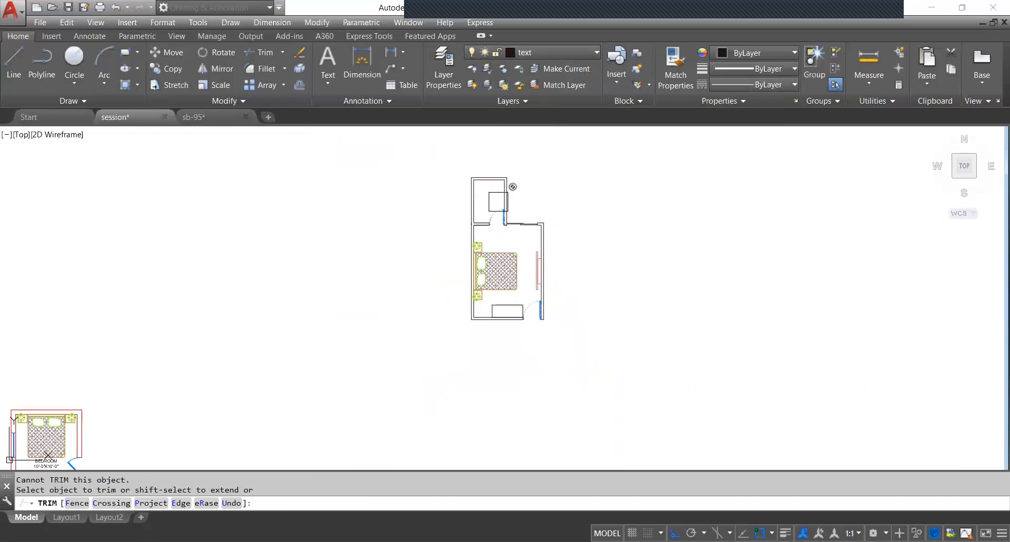
pyautogui.press('Escape')
# Assign all wall lines of the plan to the wall layer, leaving out the doors, furniture and sliding window.
pyautogui.scroll(2, 514, 190)
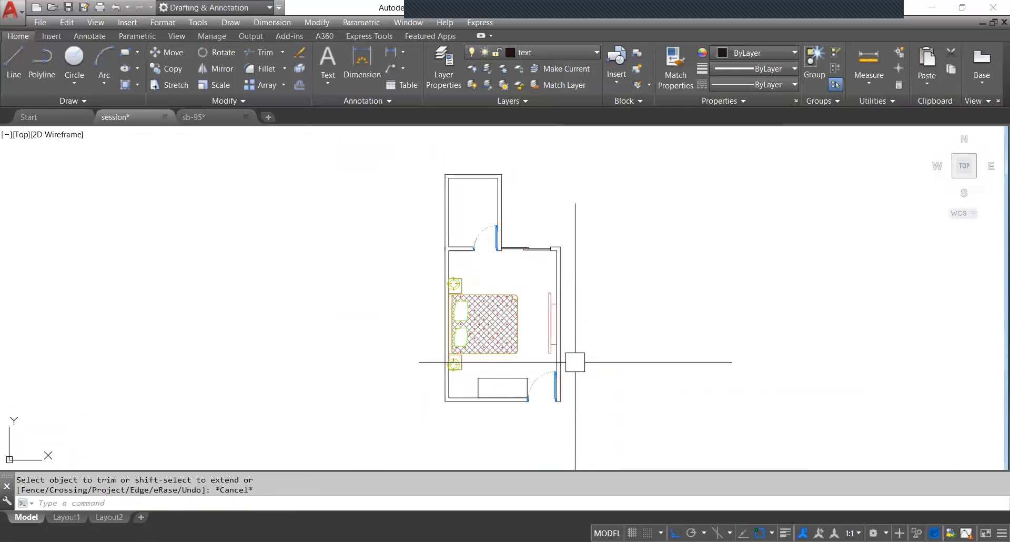
pyautogui.click(425, 161)
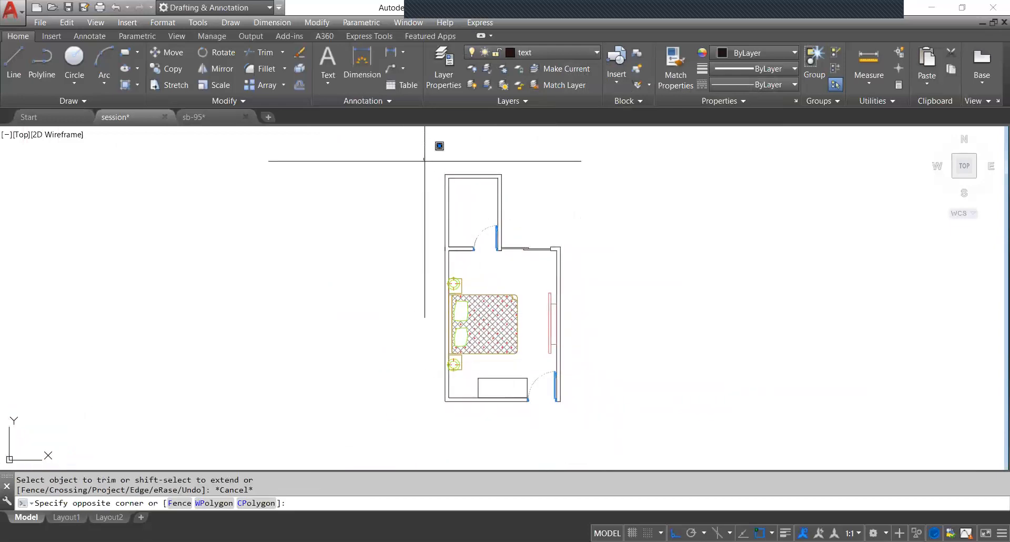
pyautogui.click(592, 405)
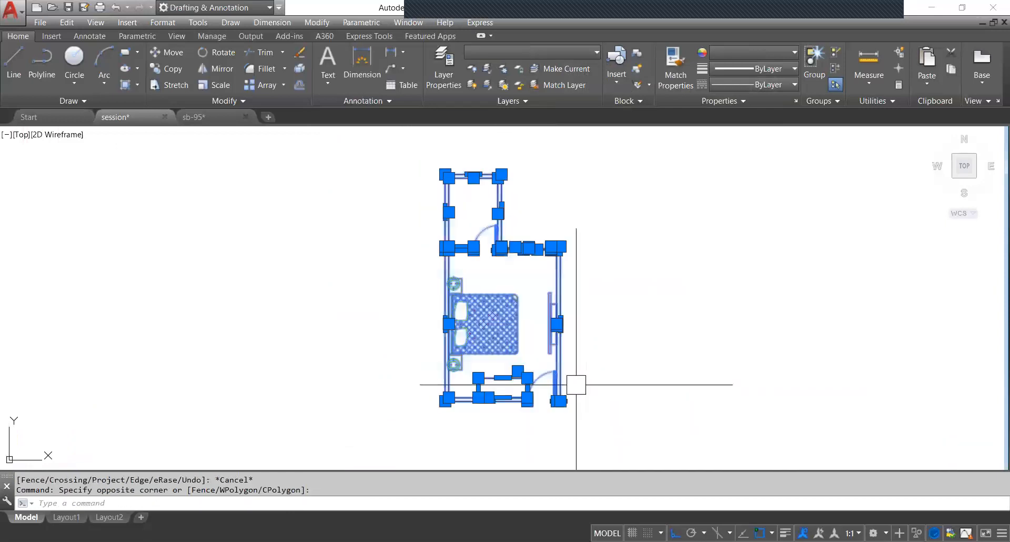
pyautogui.scroll(2, 523, 286)
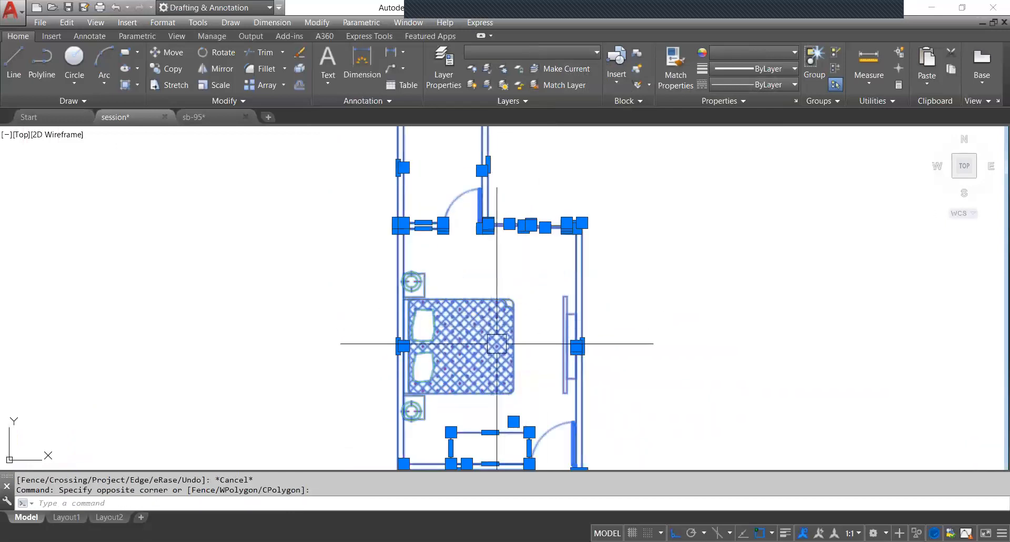
pyautogui.moveTo(496, 344); pyautogui.dragTo(513, 317, button='middle')
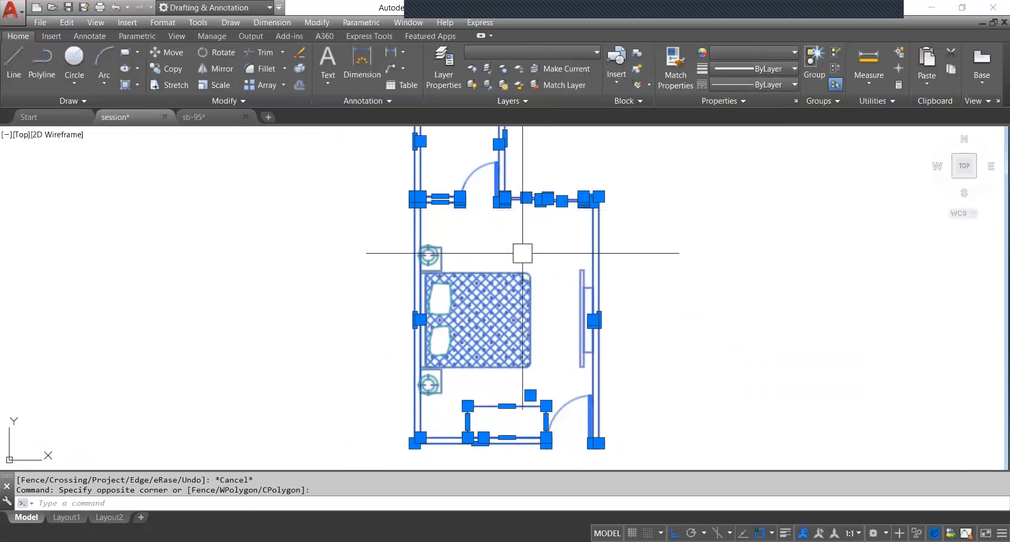
pyautogui.moveTo(524, 250); pyautogui.dragTo(521, 262, button='middle')
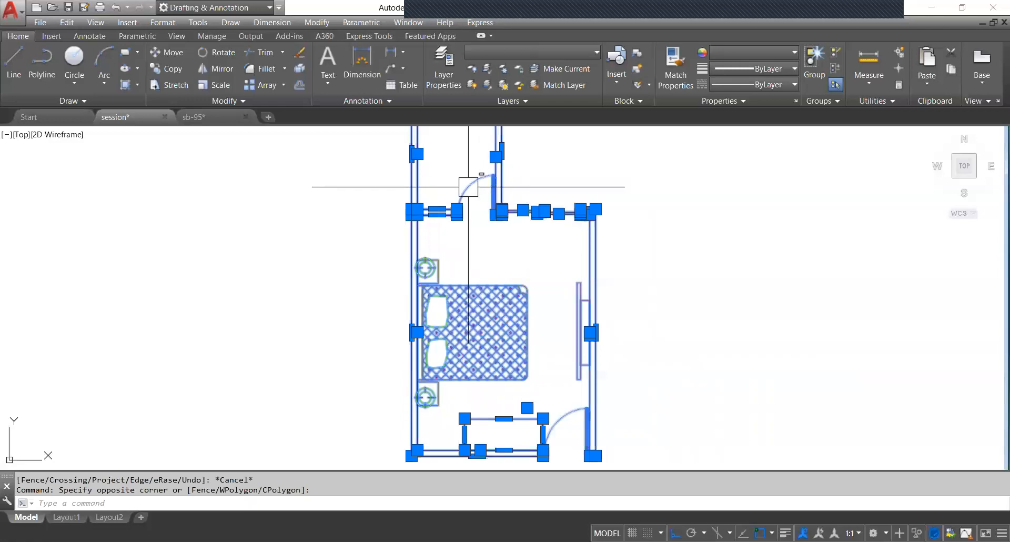
pyautogui.click(468, 186)
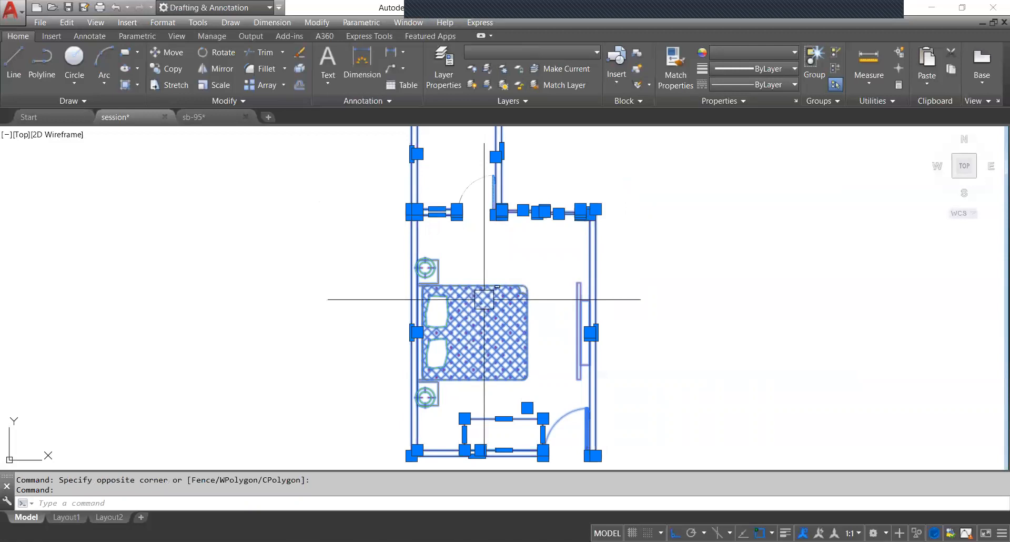
pyautogui.keyDown('shift'); pyautogui.click(492, 300); pyautogui.keyUp('shift')
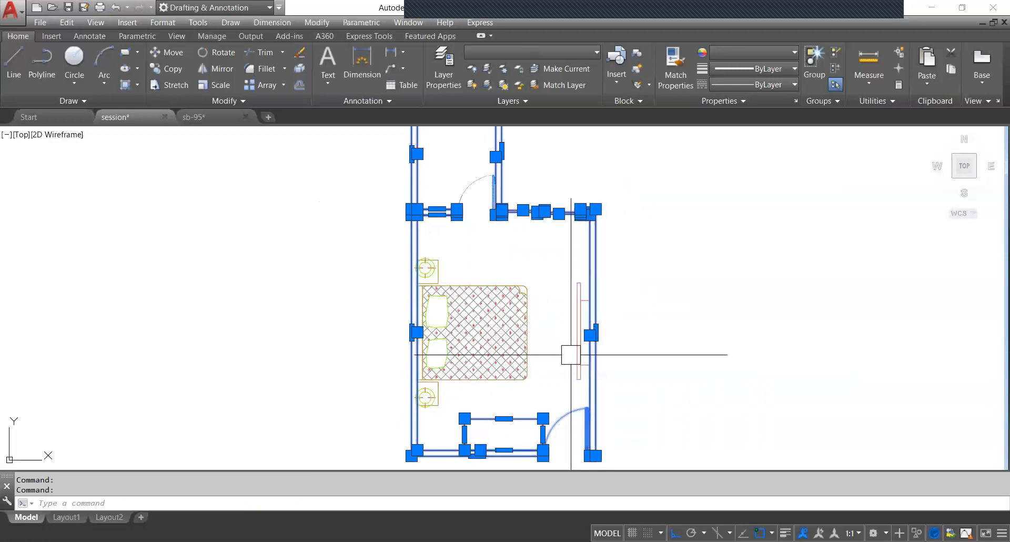
pyautogui.keyDown('shift'); pyautogui.click(494, 419); pyautogui.keyUp('shift')
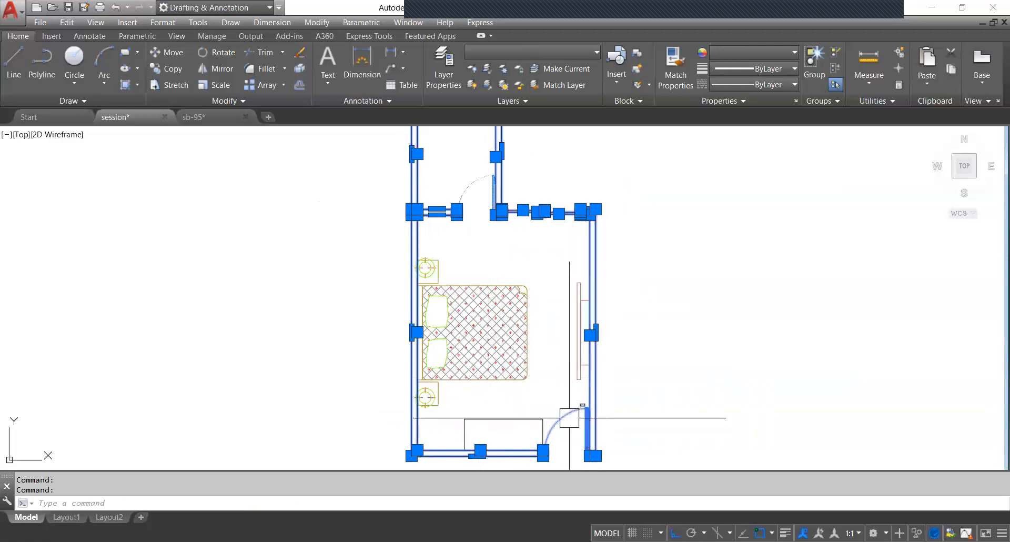
pyautogui.scroll(5, 563, 219)
pyautogui.click(573, 190)
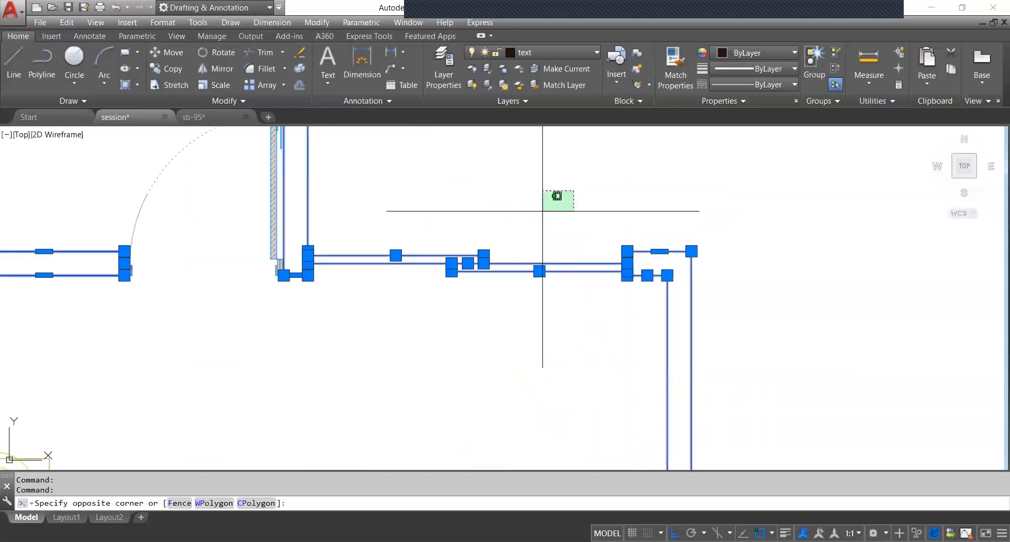
pyautogui.keyDown('shift'); pyautogui.click(389, 310); pyautogui.keyUp('shift')
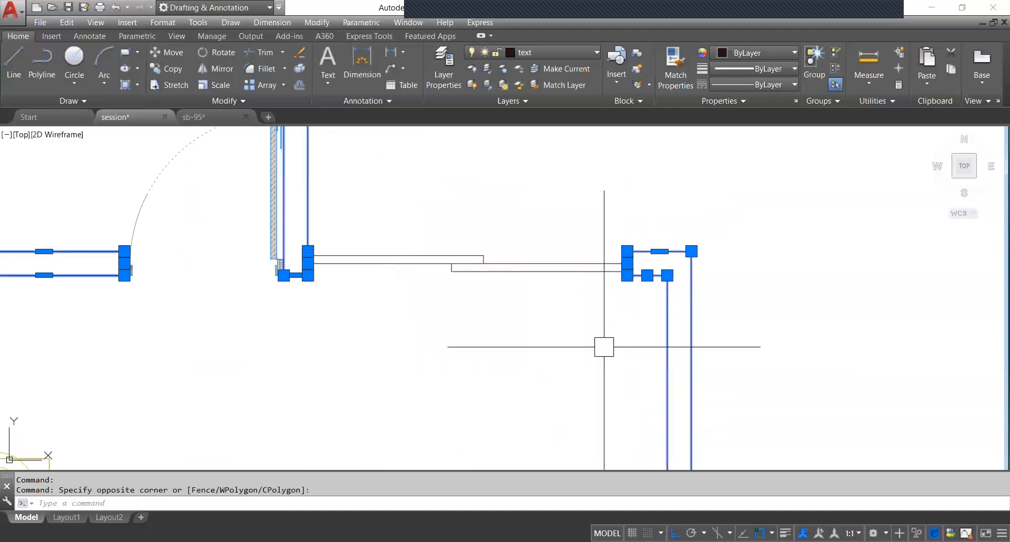
pyautogui.scroll(-1, 517, 271)
pyautogui.scroll(1, 507, 282)
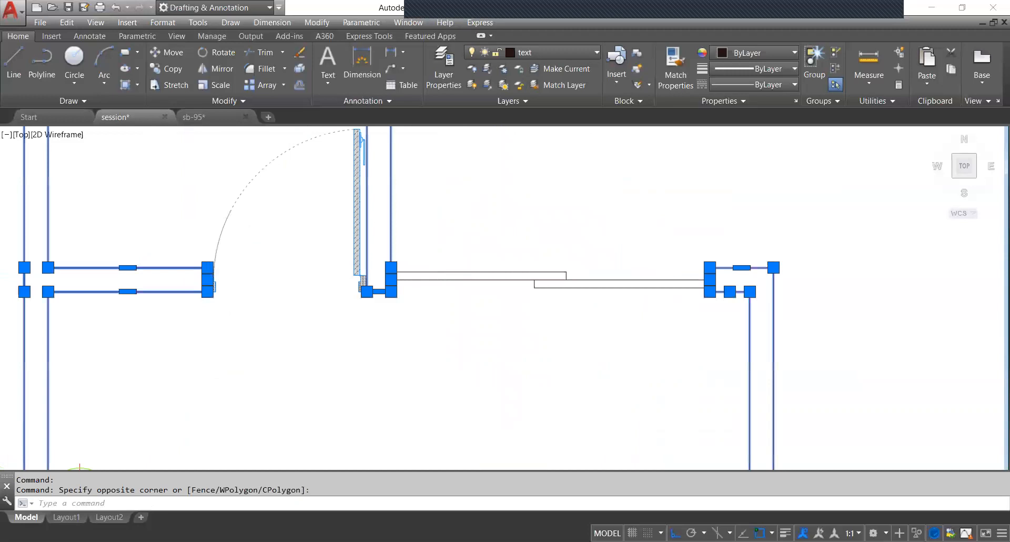
pyautogui.scroll(2, 462, 262)
pyautogui.scroll(-6, 550, 282)
pyautogui.keyDown('shift'); pyautogui.moveTo(578, 317); pyautogui.dragTo(568, 249, button='middle'); pyautogui.keyUp('shift')
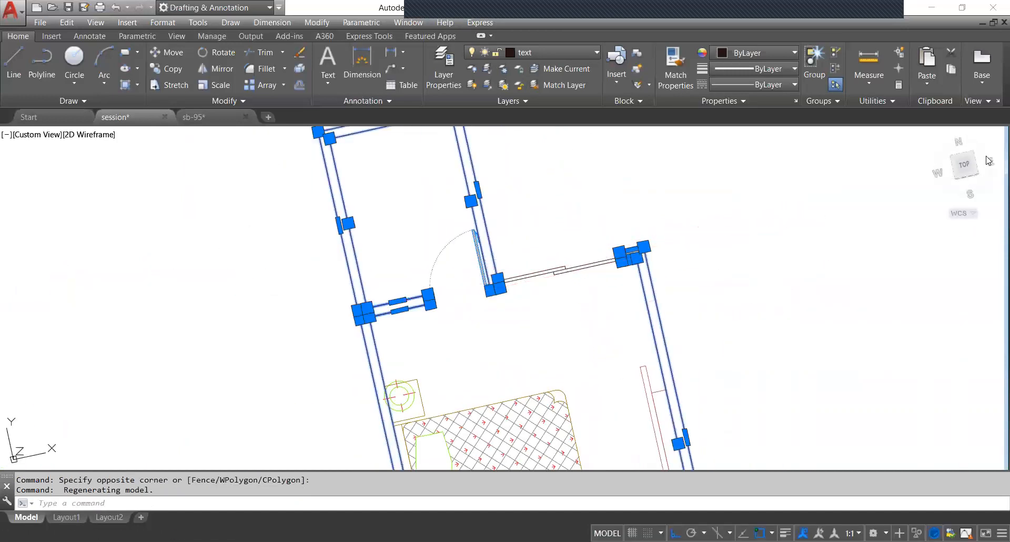
pyautogui.click(964, 168)
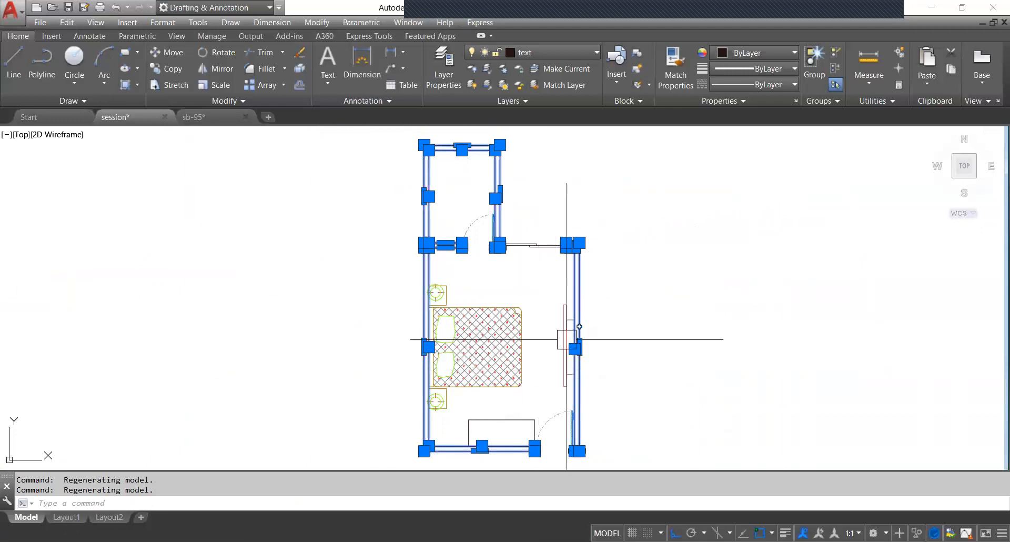
pyautogui.click(567, 51)
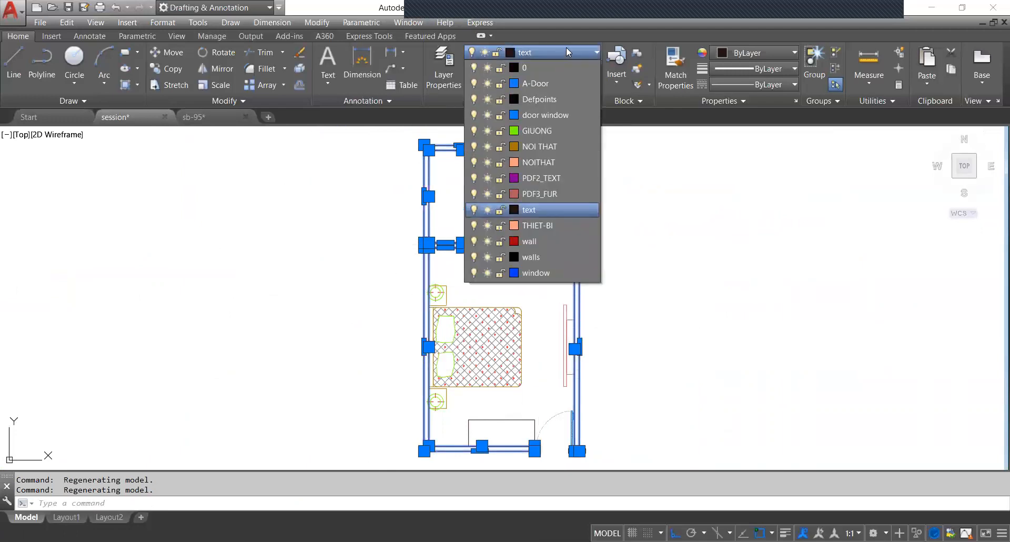
pyautogui.click(539, 241)
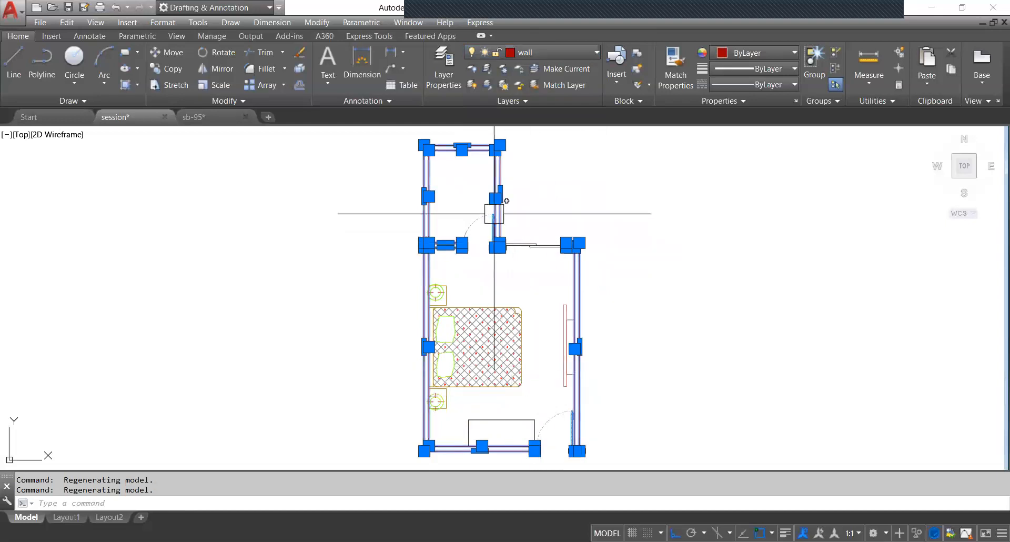
pyautogui.press('Escape')
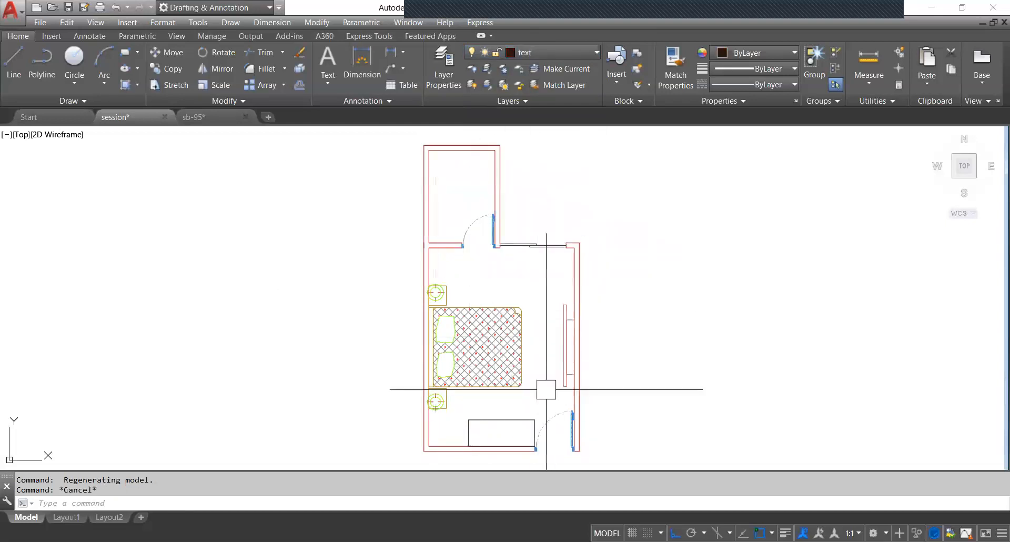
# Assign the rectangle along the bedroom's lower wall, beside the door, to the NOI THAT layer.
pyautogui.scroll(4, 536, 410)
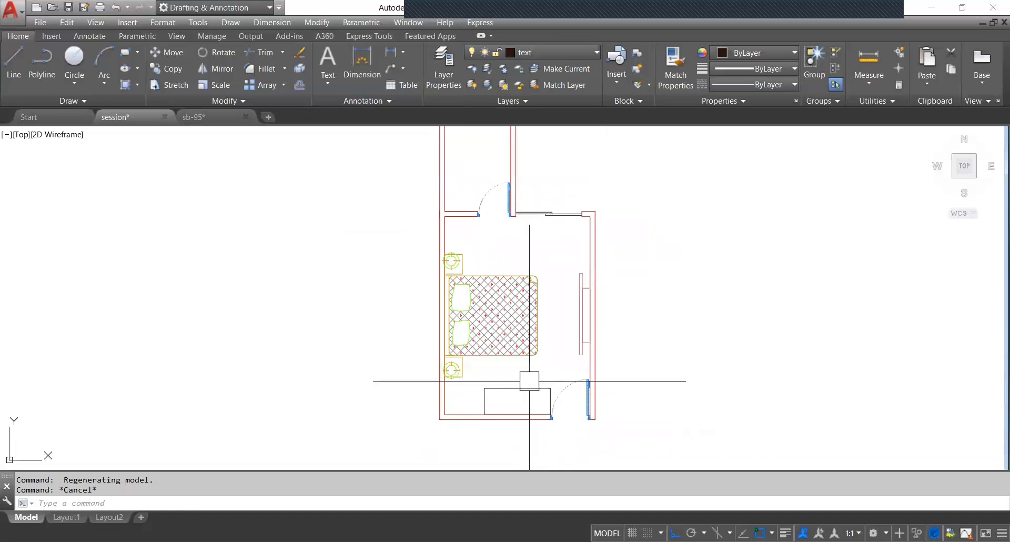
pyautogui.click(530, 387)
pyautogui.click(489, 405)
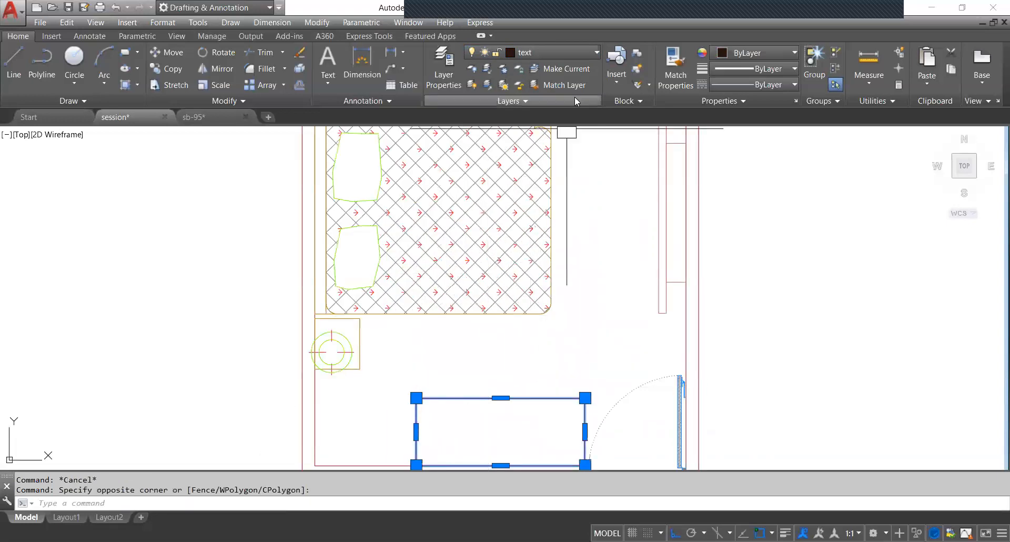
pyautogui.click(568, 51)
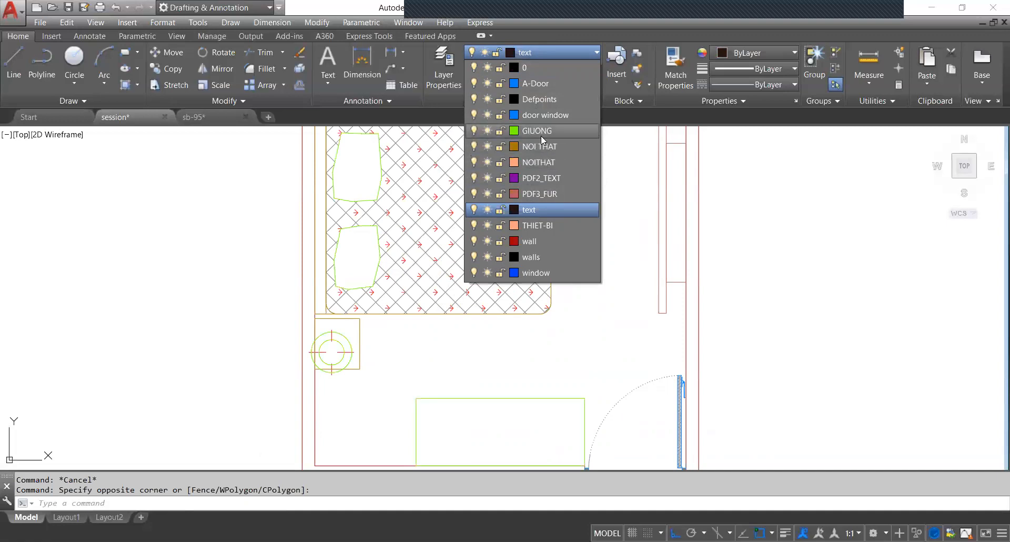
pyautogui.click(546, 149)
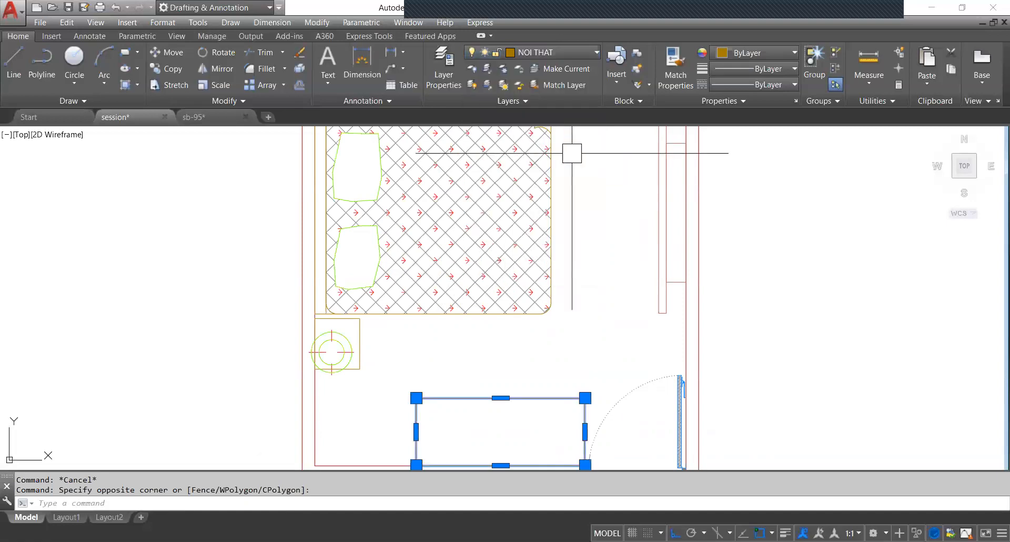
pyautogui.scroll(-2, 470, 276)
pyautogui.scroll(-3, 480, 306)
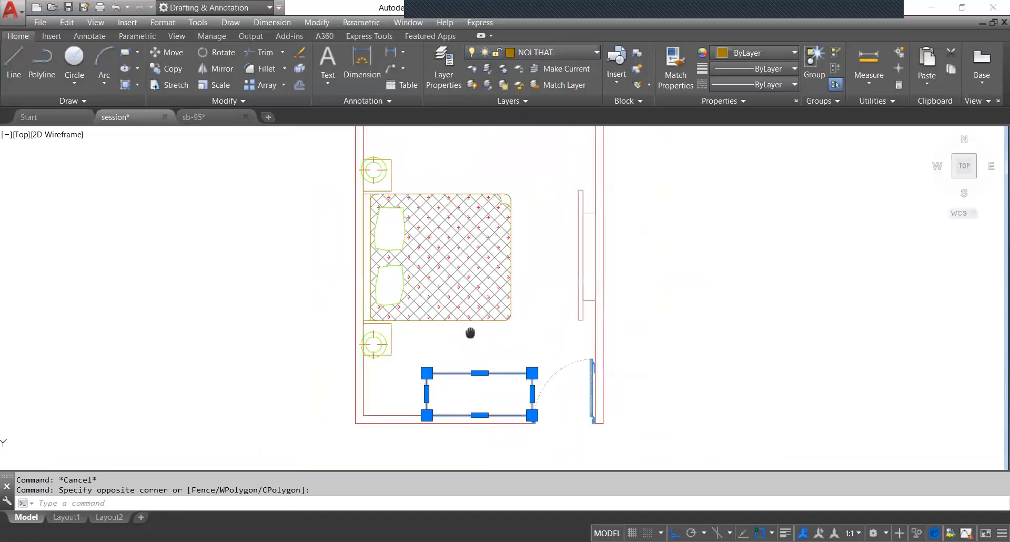
pyautogui.scroll(2, 518, 321)
pyautogui.press('Escape')
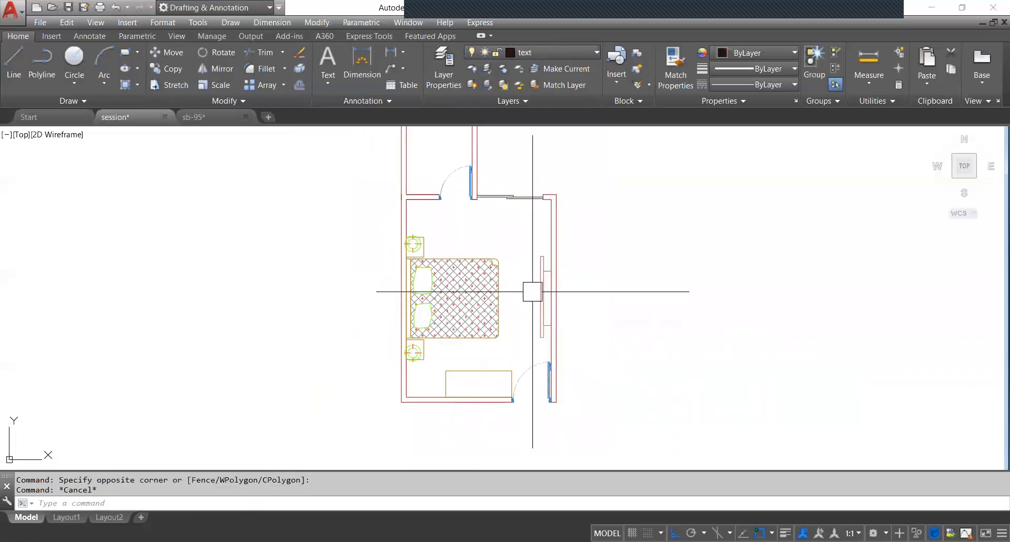
# Switch to the sb-95 drawing and show the electrical layout plan in its model space.
pyautogui.scroll(-4, 523, 284)
pyautogui.scroll(4, 478, 236)
pyautogui.scroll(3, 486, 286)
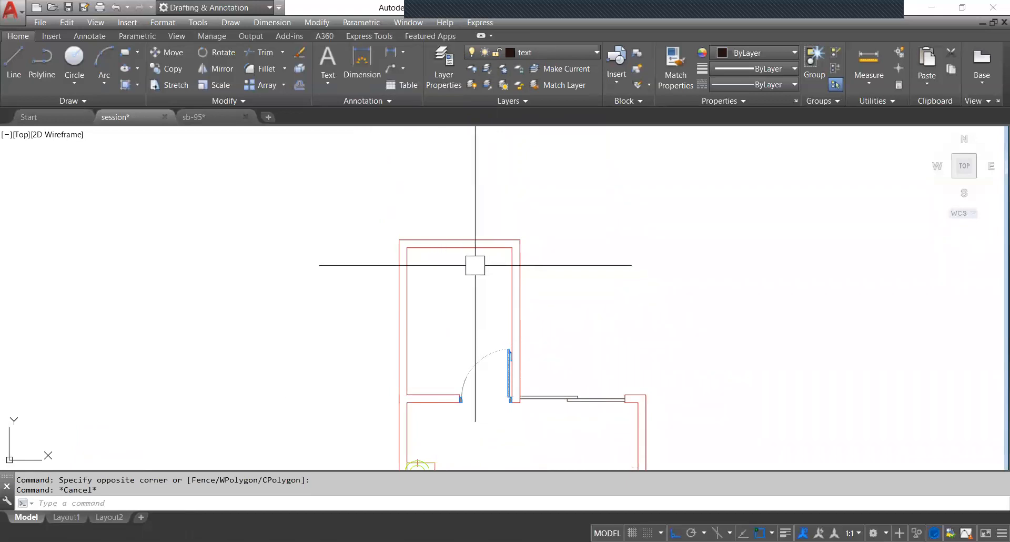
pyautogui.moveTo(480, 263); pyautogui.dragTo(469, 263, button='middle')
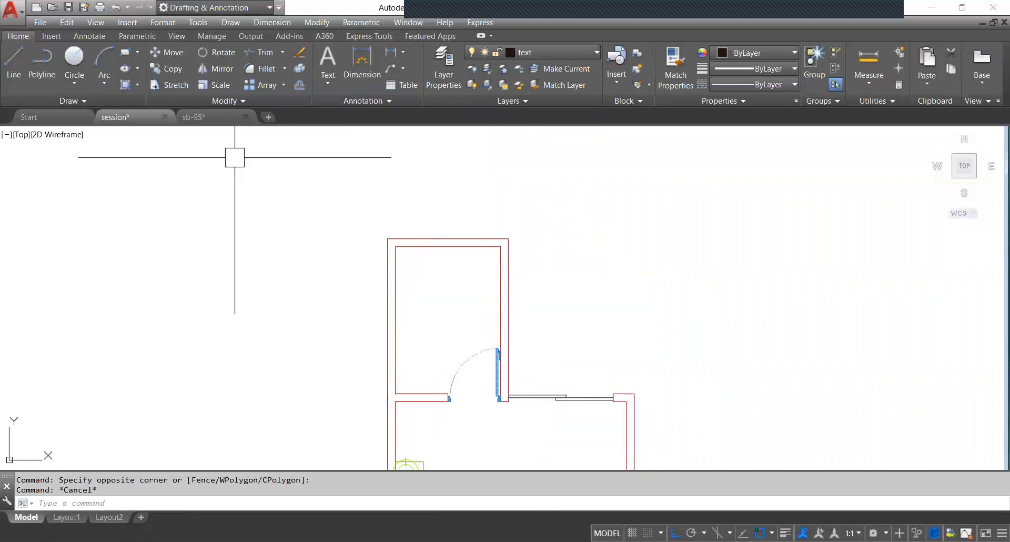
pyautogui.click(228, 116)
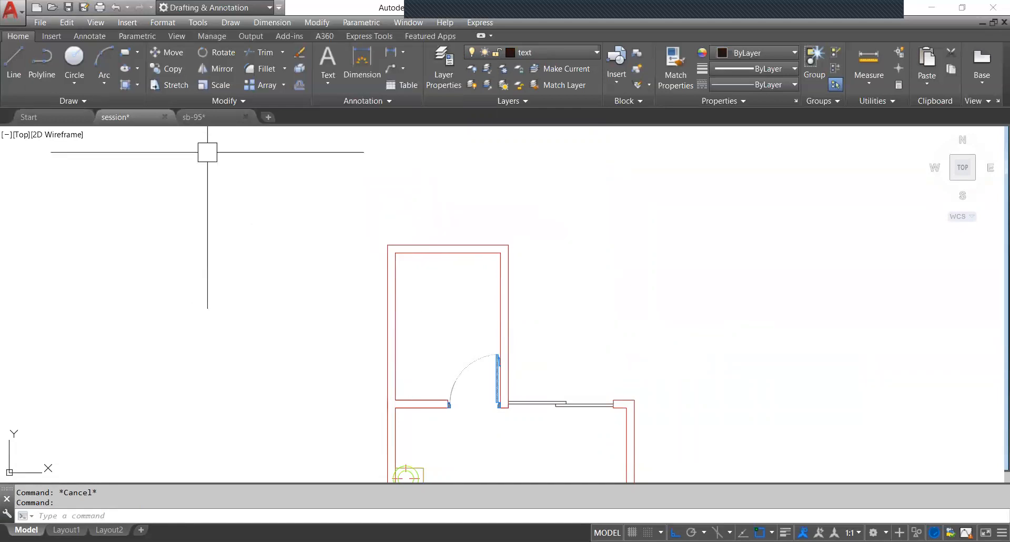
pyautogui.click(221, 117)
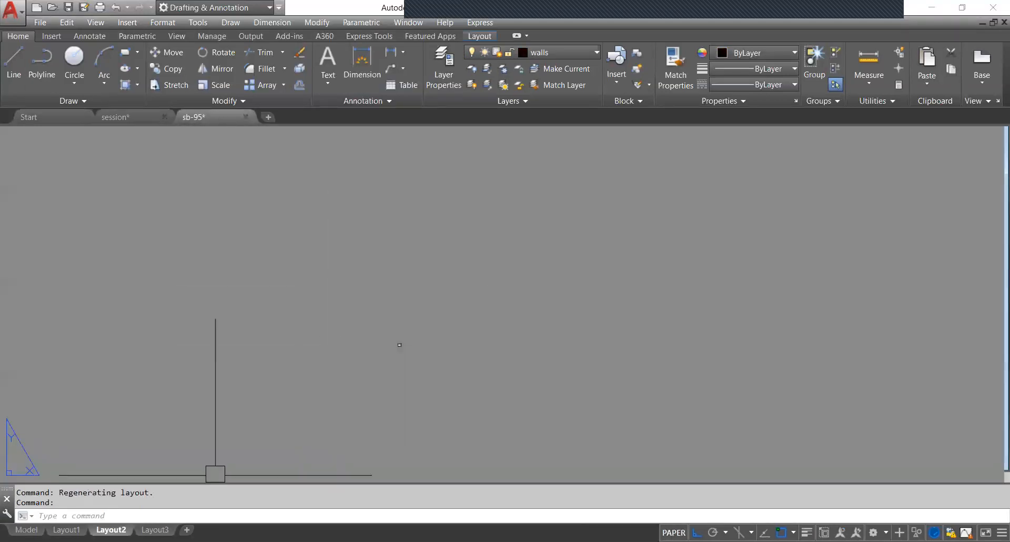
pyautogui.click(26, 530)
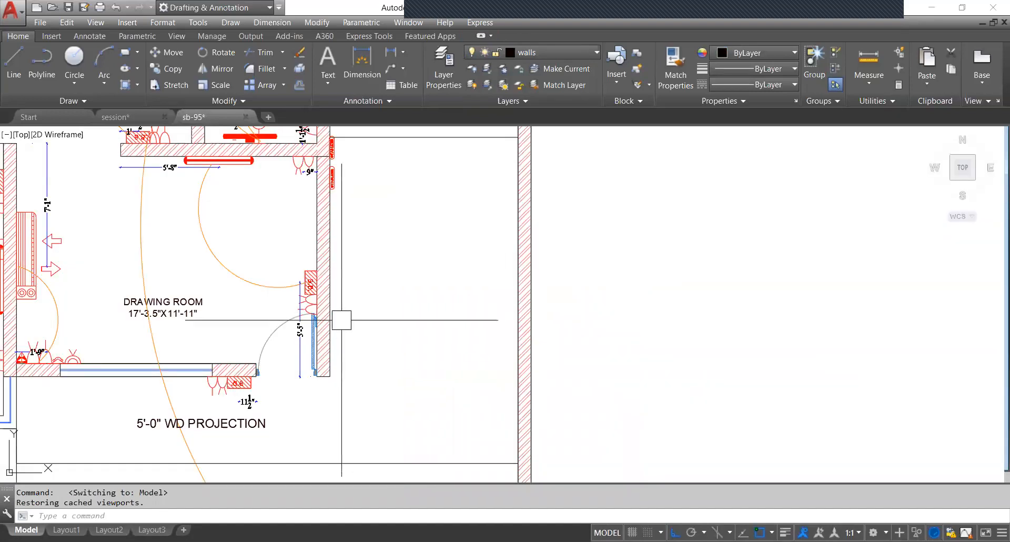
pyautogui.scroll(-5, 338, 333)
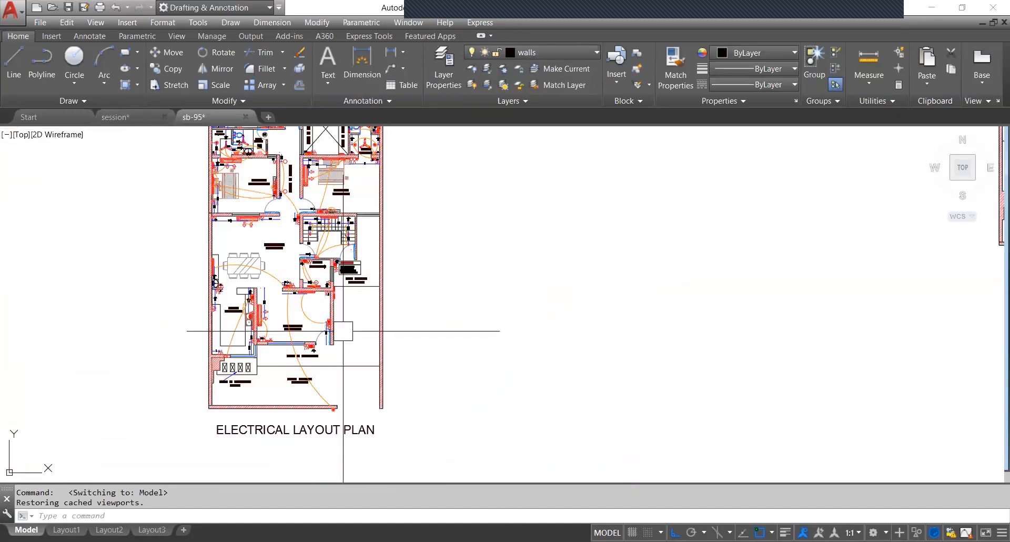
# Open the LIBRARY drawing from the vastu folder on the D: drive and dismiss the missing SHX and missing reference notices.
pyautogui.click(140, 119)
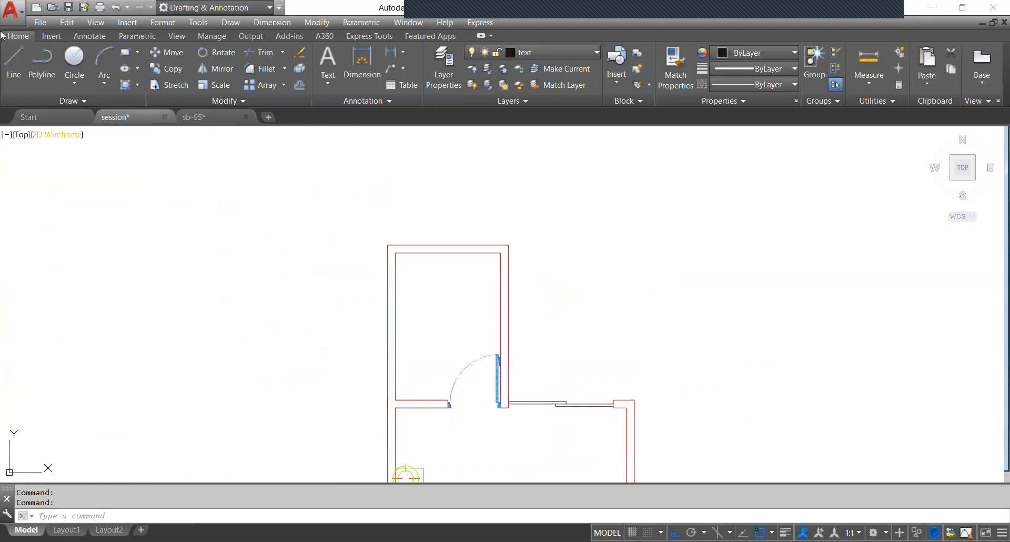
pyautogui.click(11, 9)
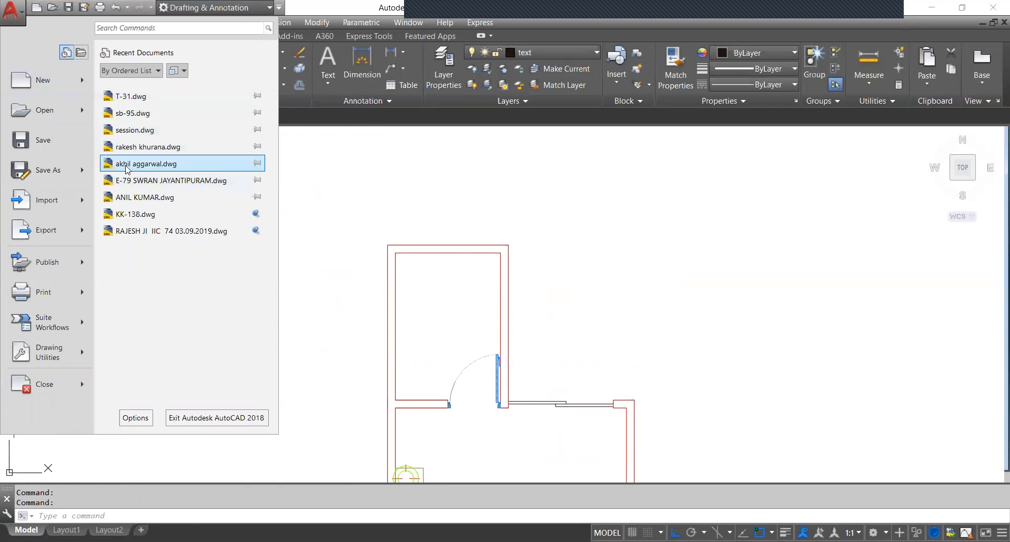
pyautogui.moveTo(81, 116)
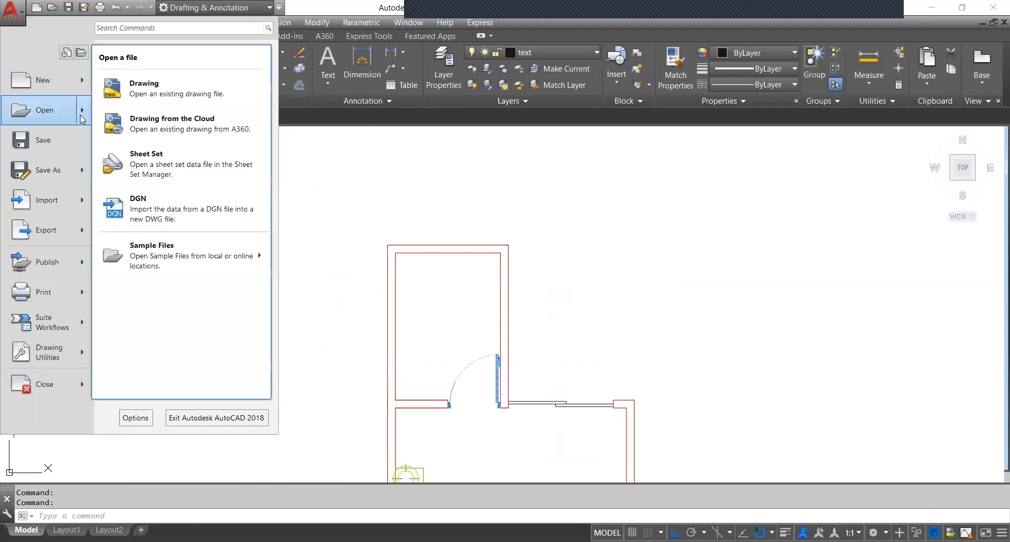
pyautogui.click(116, 97)
pyautogui.scroll(-2, 459, 179)
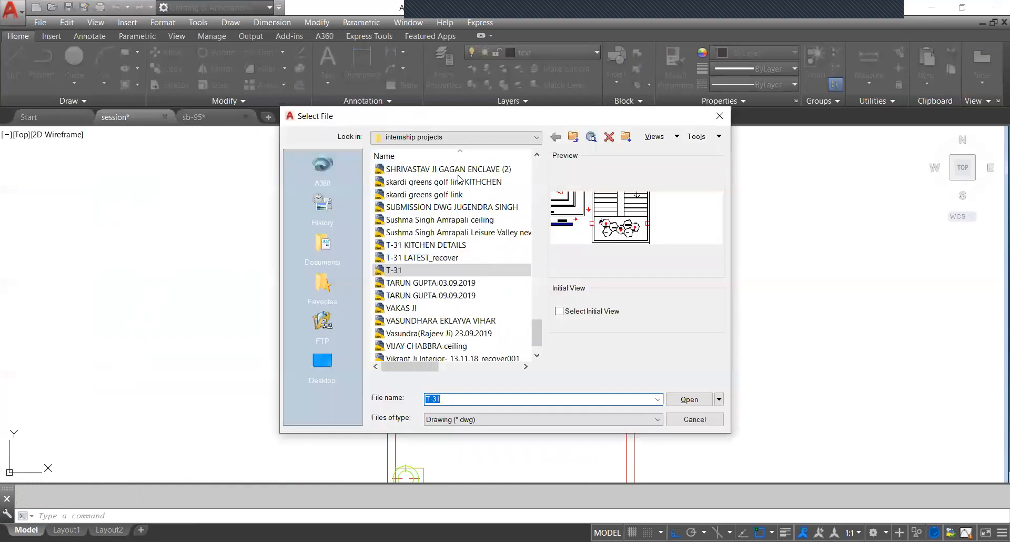
pyautogui.click(468, 137)
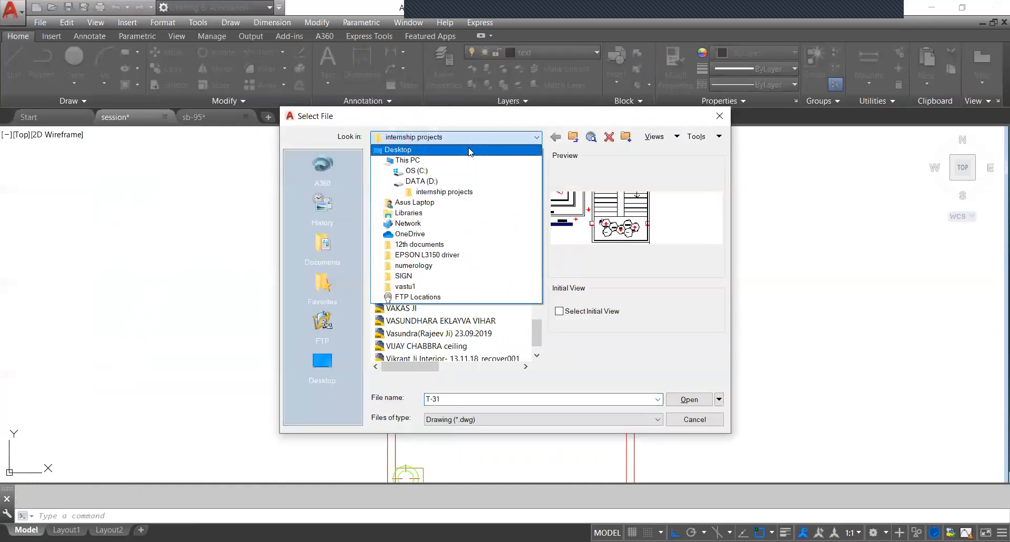
pyautogui.click(459, 182)
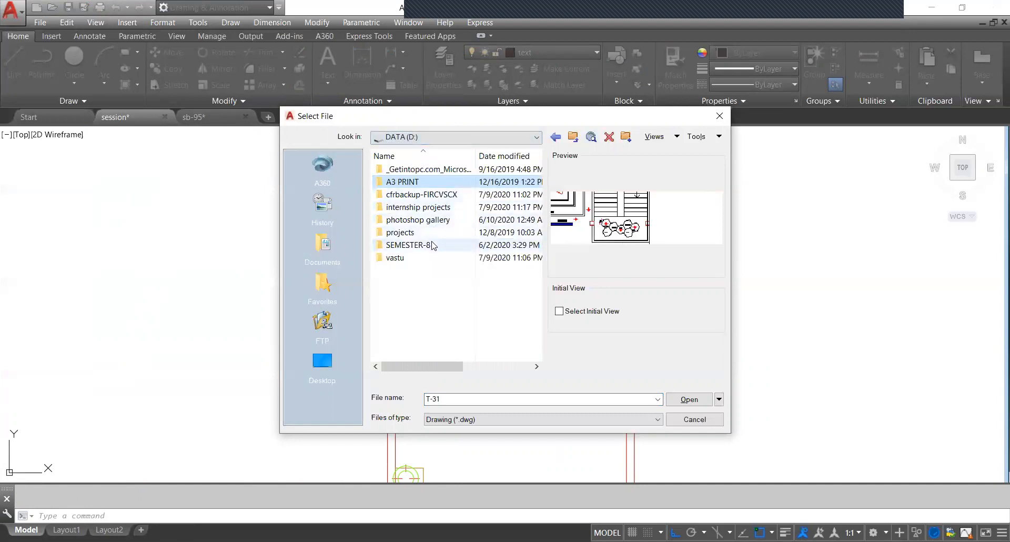
pyautogui.doubleClick(428, 257)
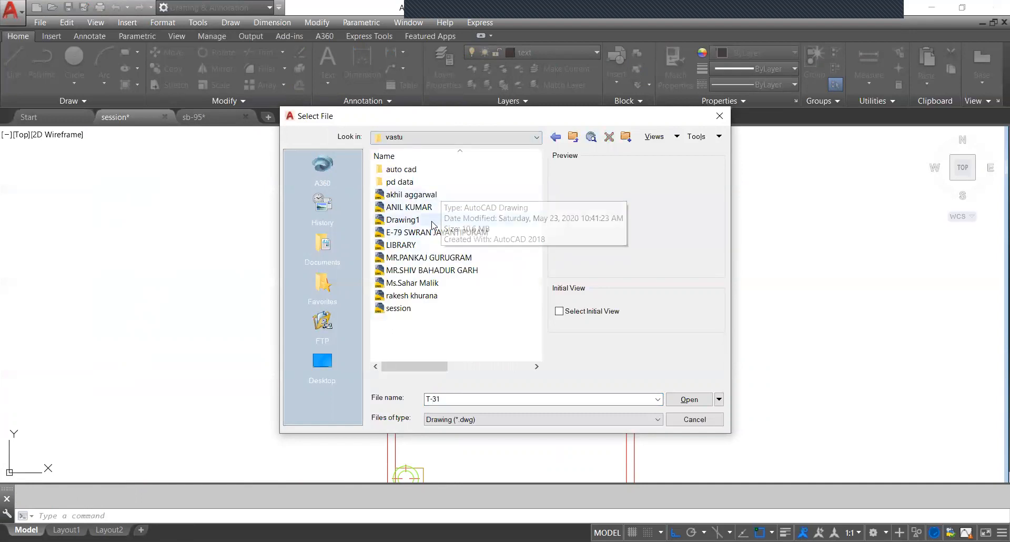
pyautogui.click(428, 248)
pyautogui.doubleClick(428, 247)
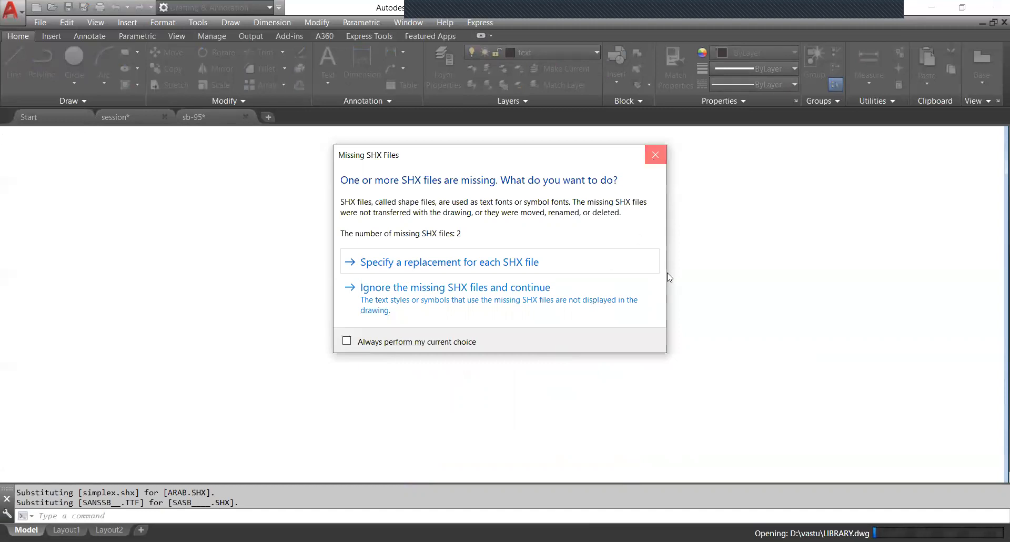
pyautogui.press('Escape')
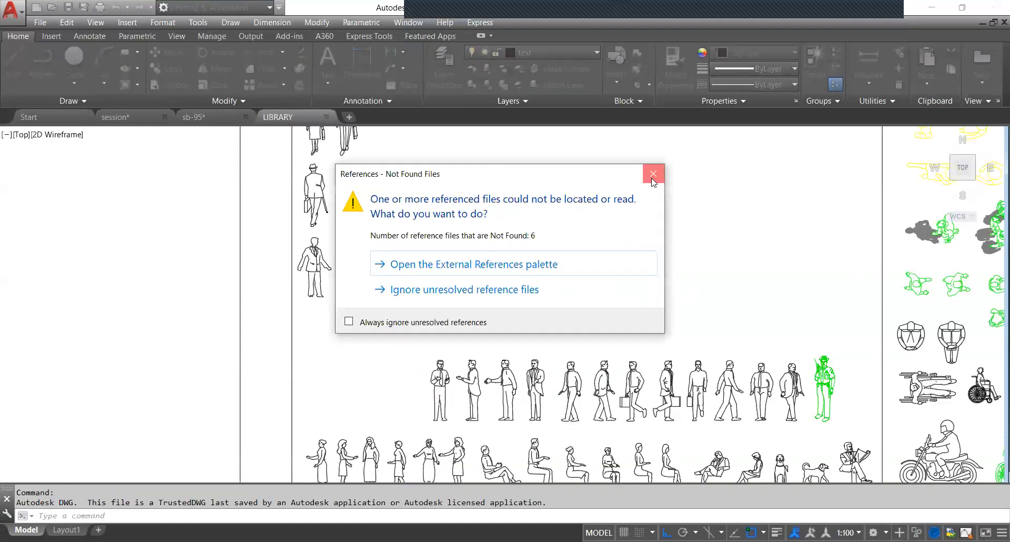
pyautogui.click(651, 169)
# Look over the people and tree blocks in the library and the overall arrangement of its block categories.
pyautogui.scroll(-3, 547, 275)
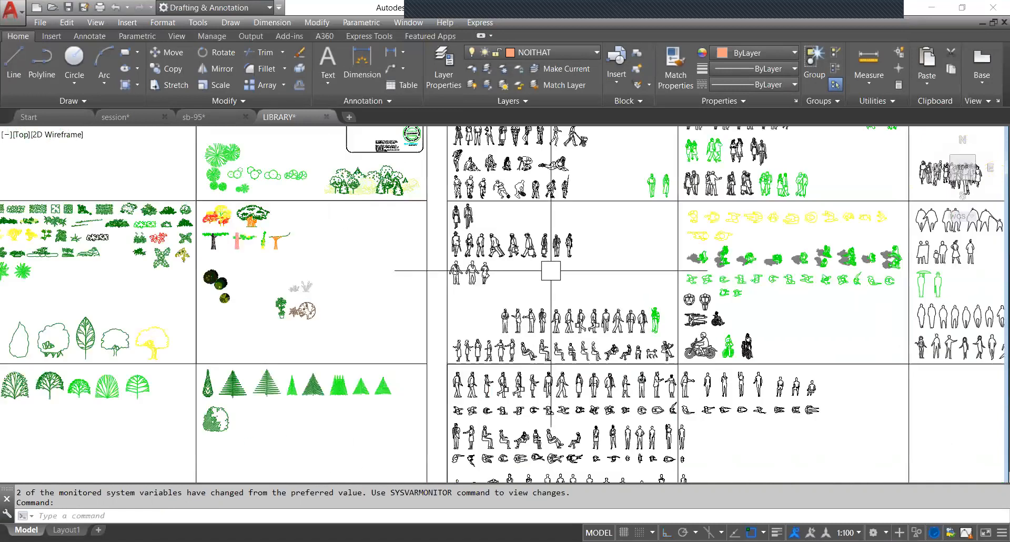
pyautogui.scroll(3, 550, 270)
pyautogui.scroll(2, 550, 270)
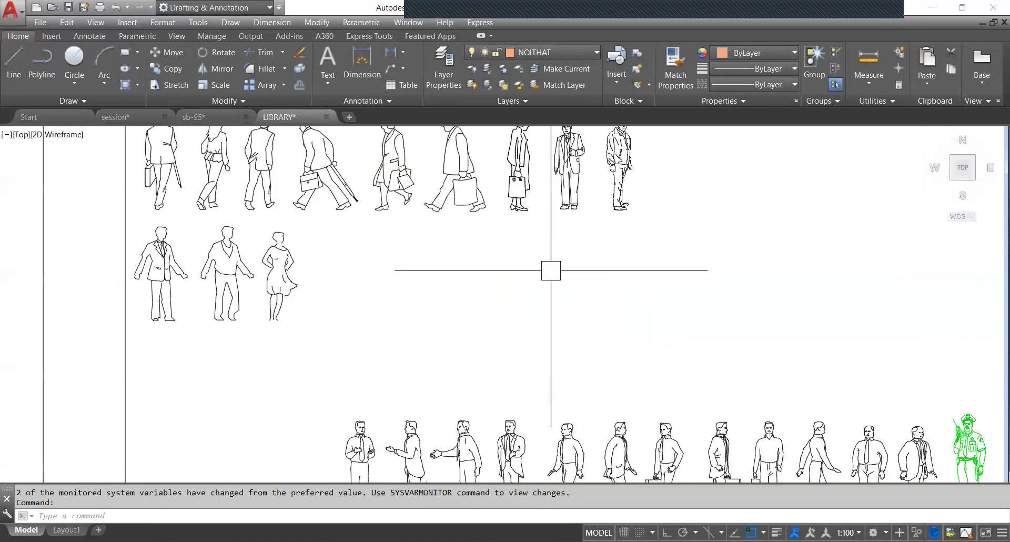
pyautogui.scroll(2, 485, 275)
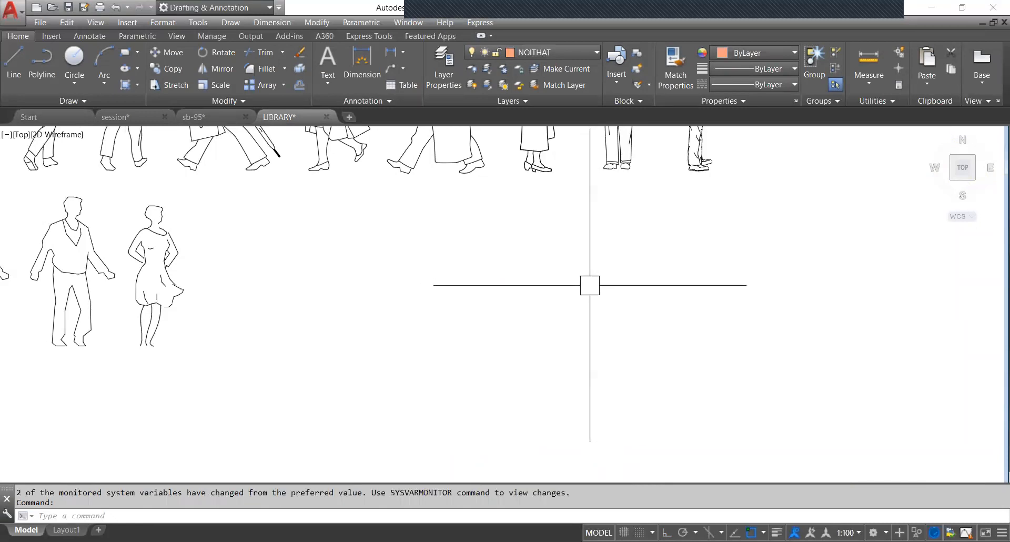
pyautogui.scroll(-6, 589, 285)
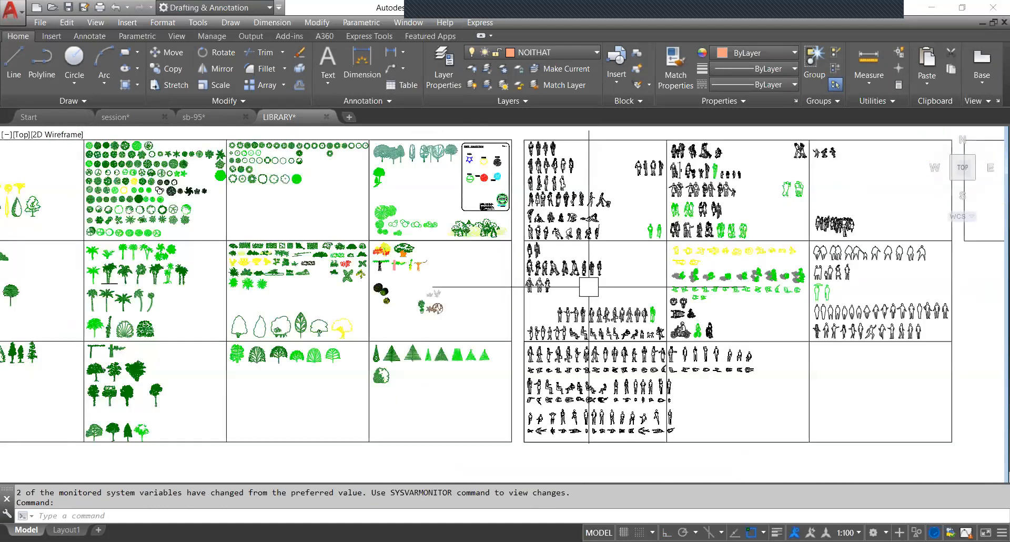
pyautogui.scroll(8, 589, 287)
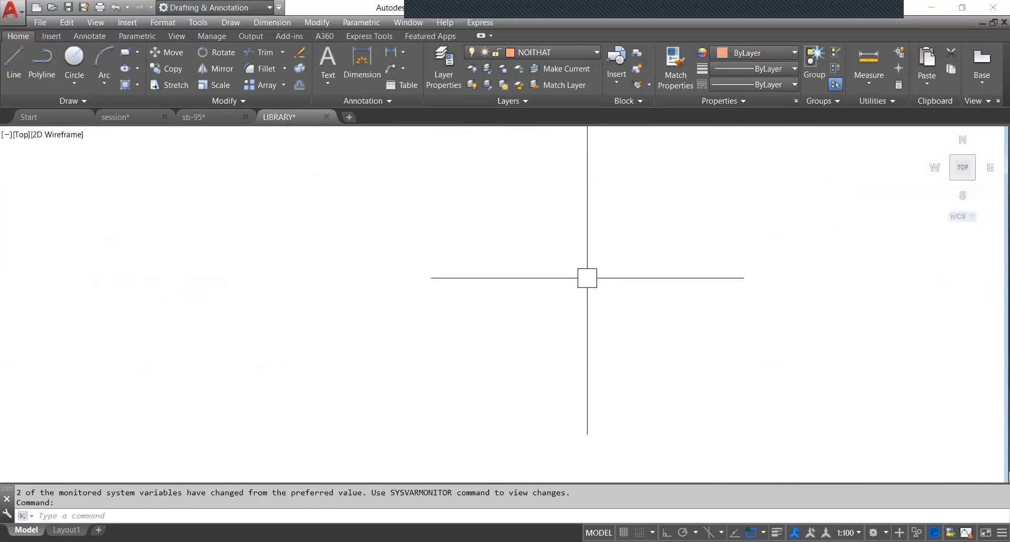
pyautogui.scroll(-5, 587, 277)
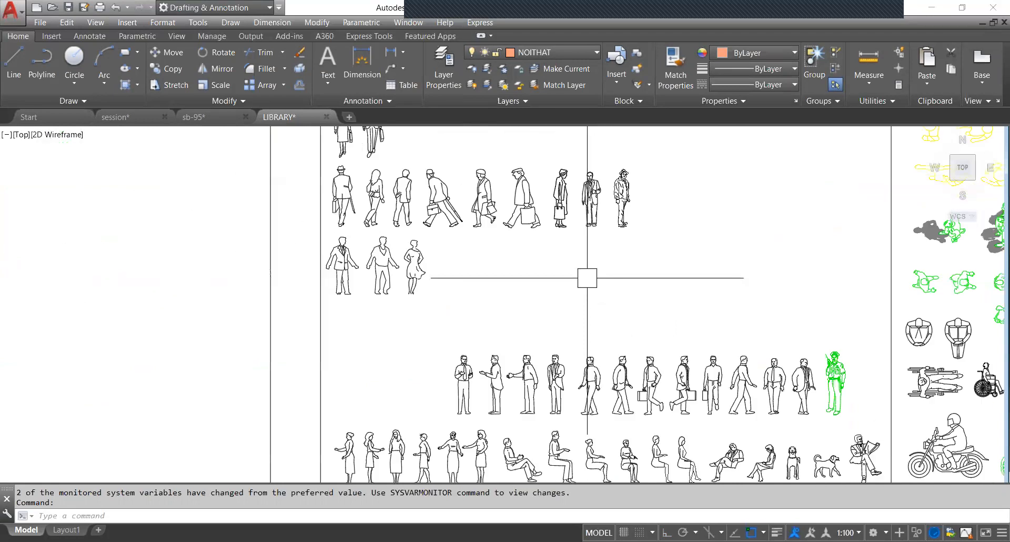
pyautogui.scroll(-5, 586, 277)
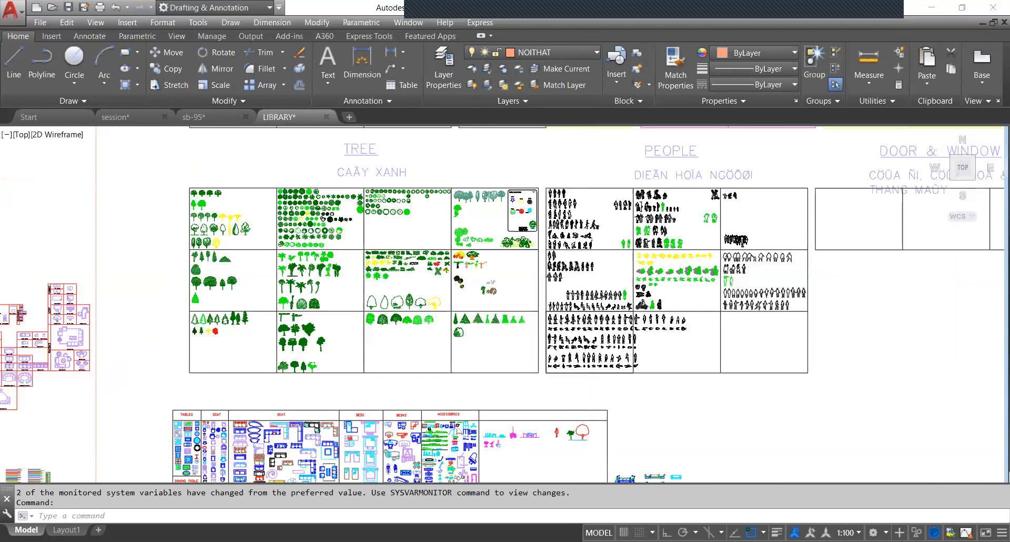
pyautogui.scroll(-3, 578, 278)
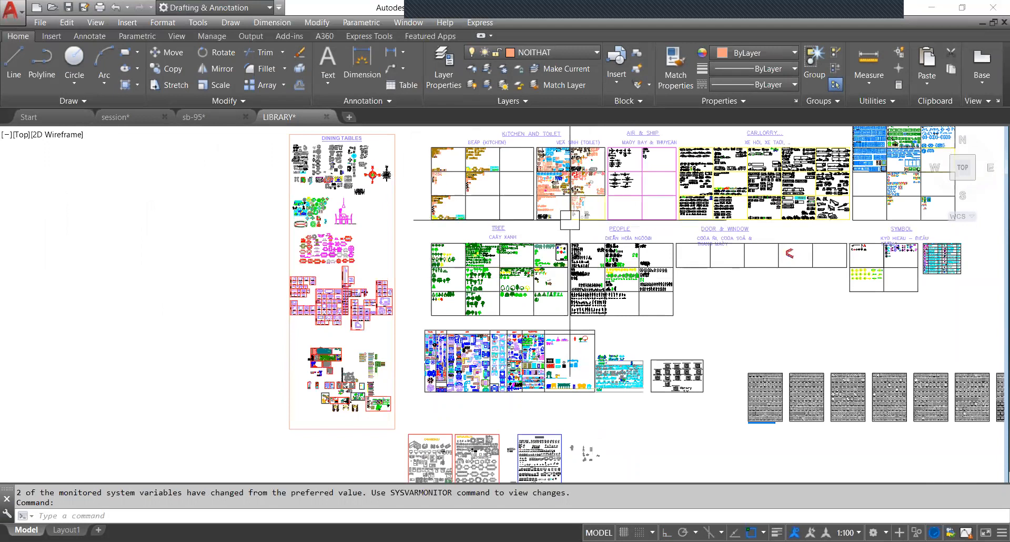
# Copy the pink plan-view toilet block beneath its side view in the library's toilet section to the clipboard.
pyautogui.moveTo(541, 245); pyautogui.dragTo(388, 367, button='middle')
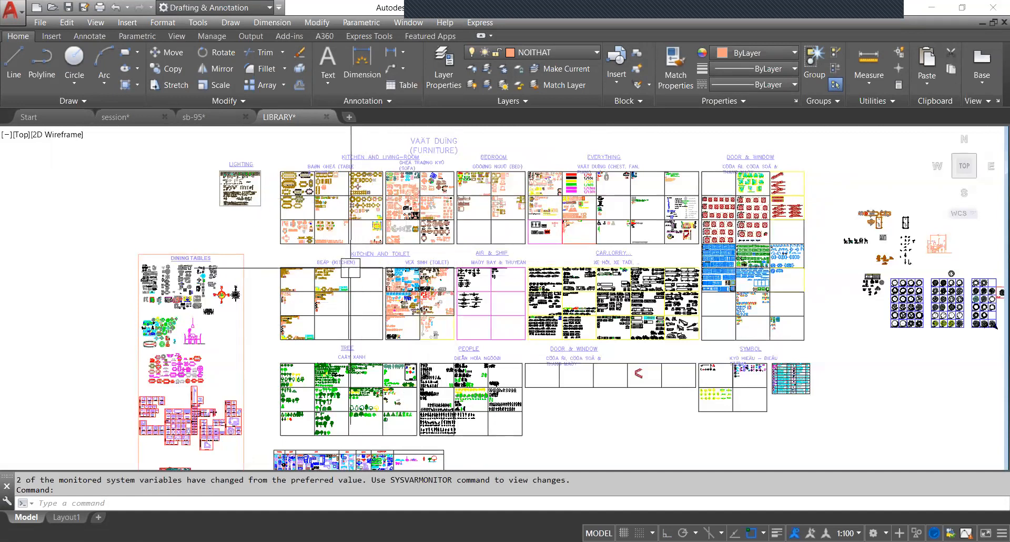
pyautogui.scroll(2, 448, 277)
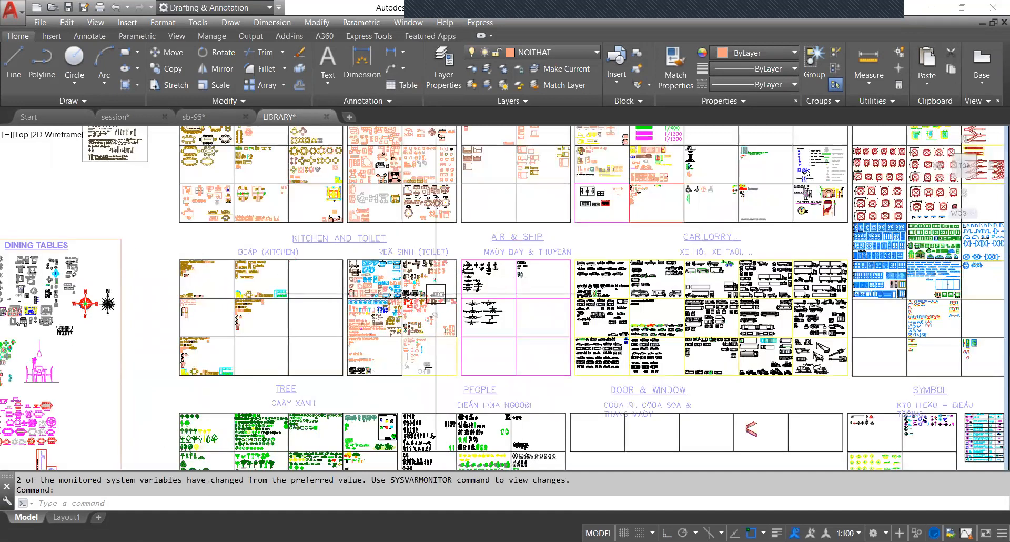
pyautogui.scroll(2, 433, 258)
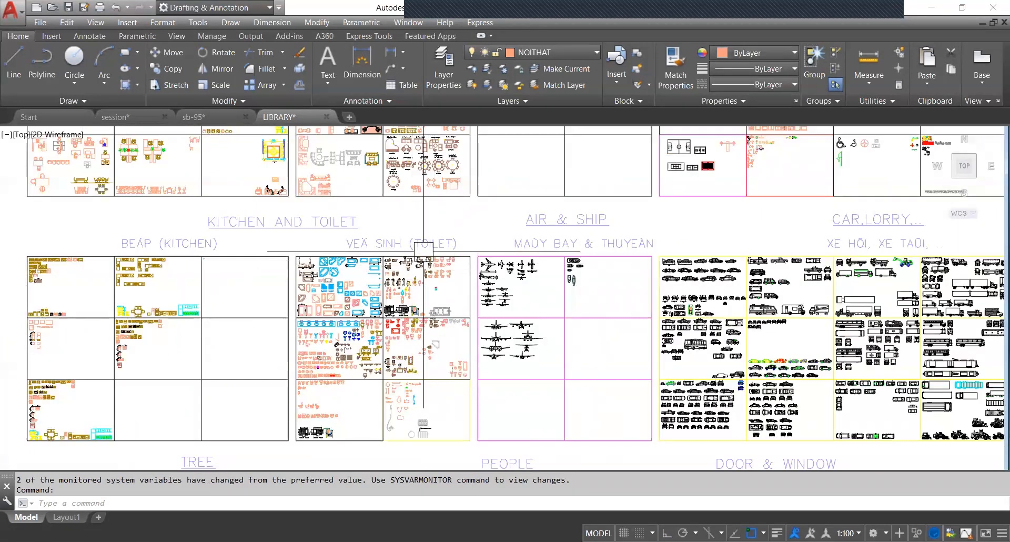
pyautogui.scroll(4, 416, 277)
pyautogui.moveTo(455, 265); pyautogui.dragTo(466, 240, button='middle')
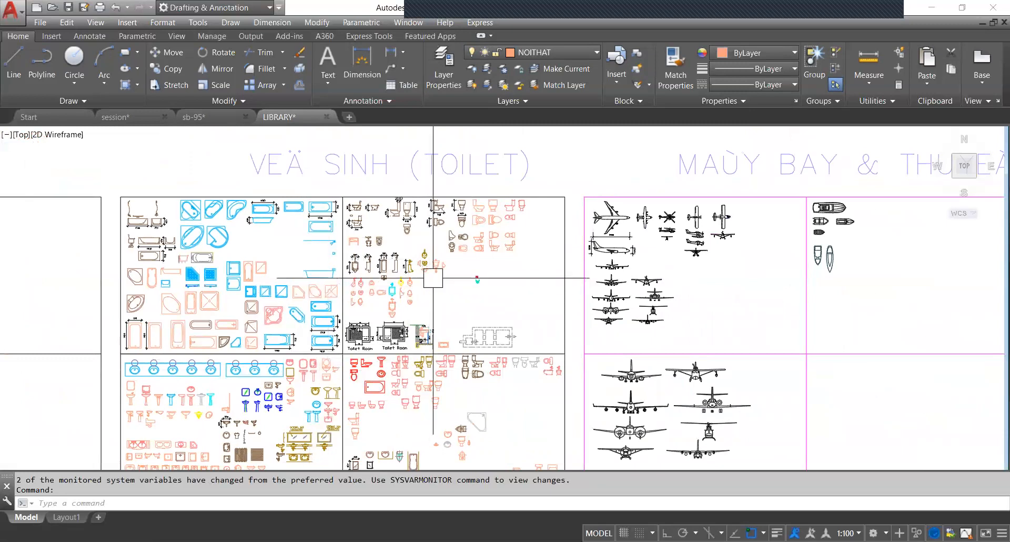
pyautogui.scroll(2, 449, 259)
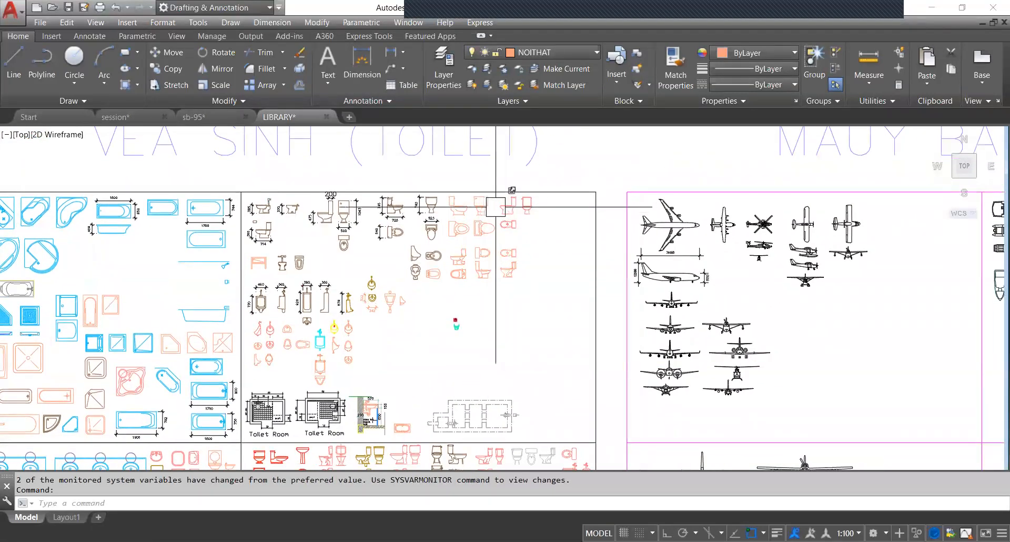
pyautogui.scroll(2, 495, 207)
pyautogui.scroll(-2, 486, 275)
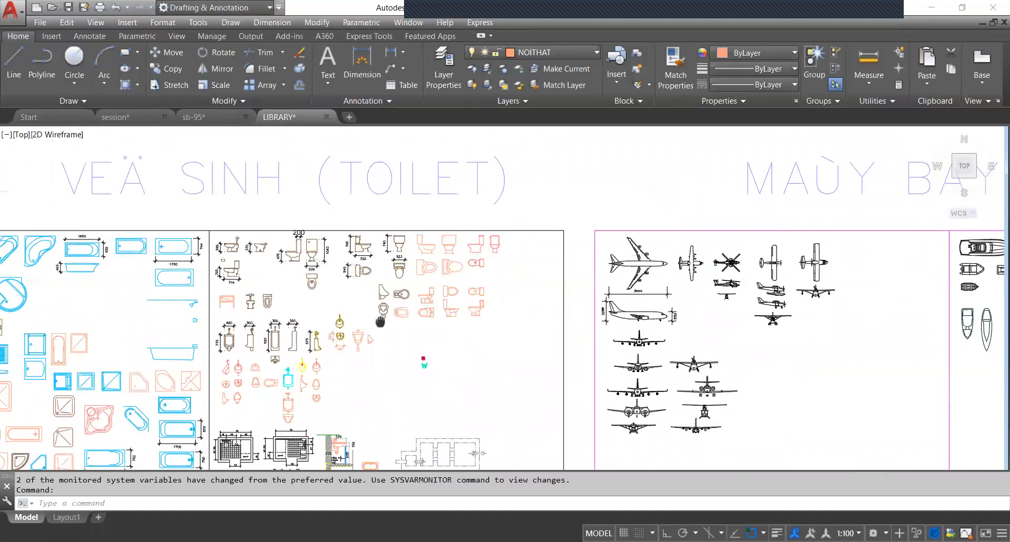
pyautogui.moveTo(382, 319); pyautogui.dragTo(413, 266, button='middle')
pyautogui.moveTo(359, 376); pyautogui.dragTo(405, 266, button='middle')
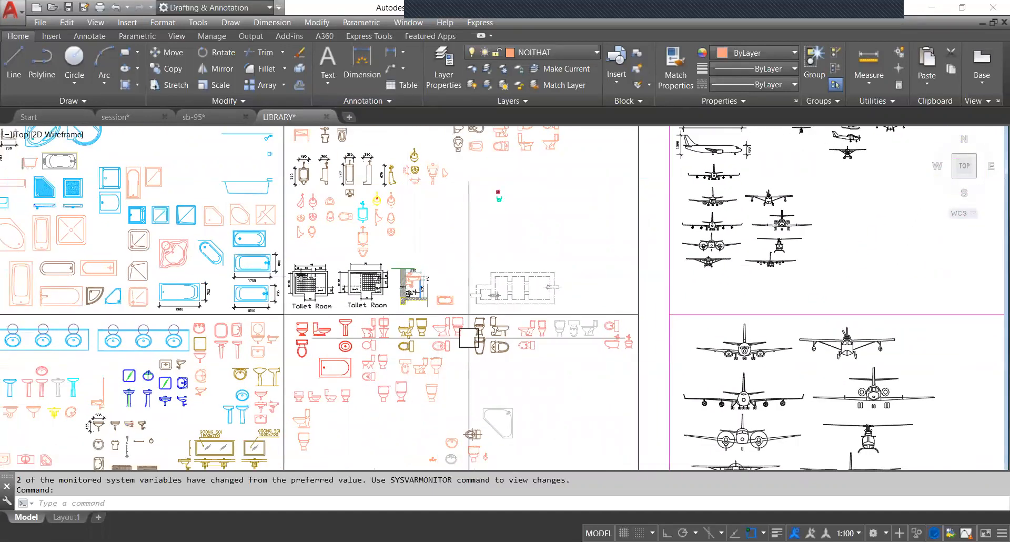
pyautogui.scroll(2, 433, 397)
pyautogui.moveTo(457, 361); pyautogui.dragTo(488, 313, button='middle')
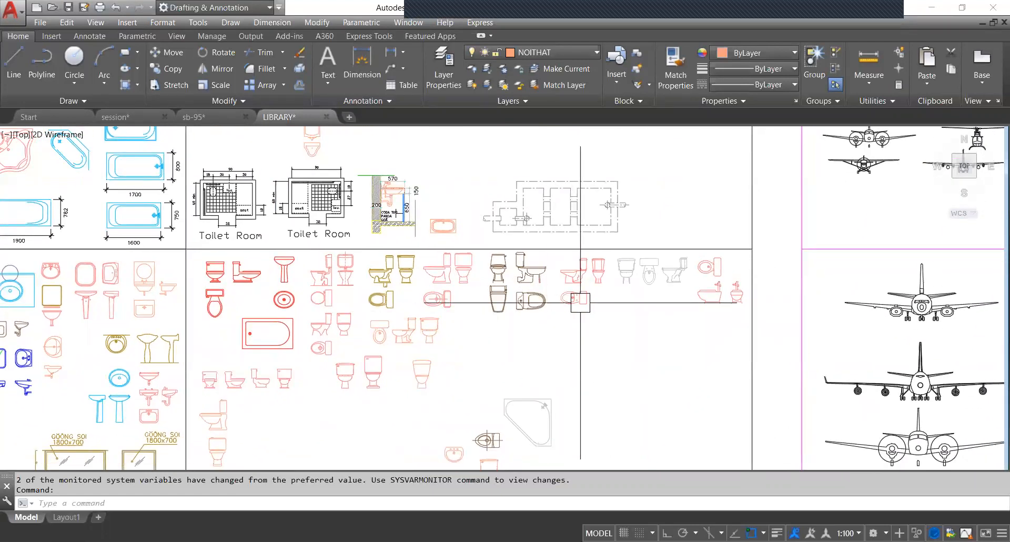
pyautogui.scroll(4, 578, 304)
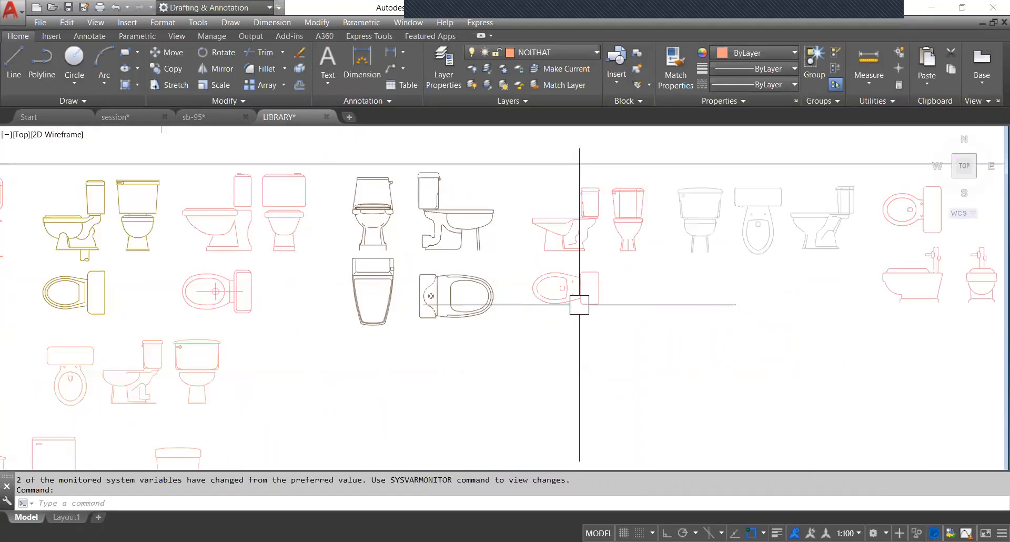
pyautogui.click(585, 290)
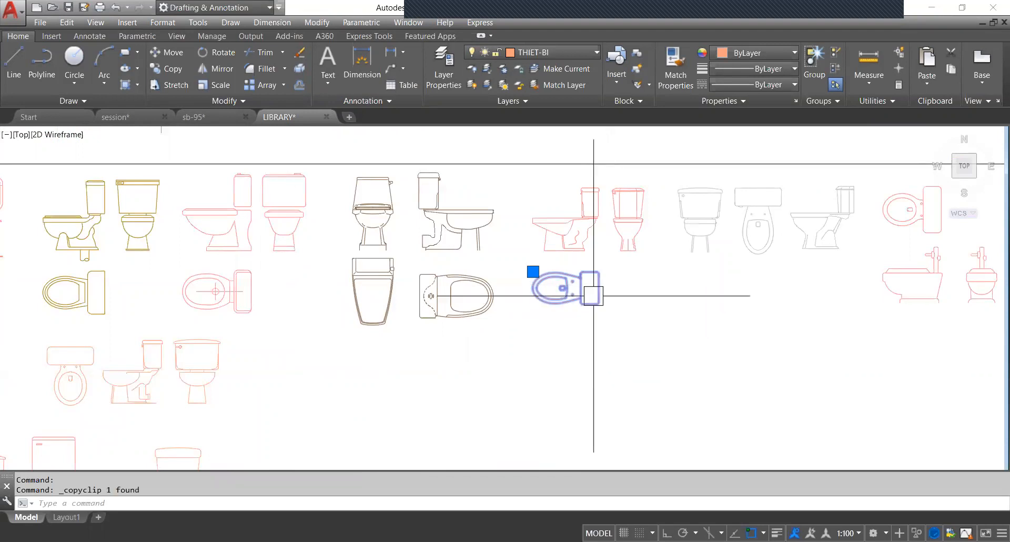
# Switch to the session drawing and paste the copied toilet block beside the floor plan.
pyautogui.click(143, 116)
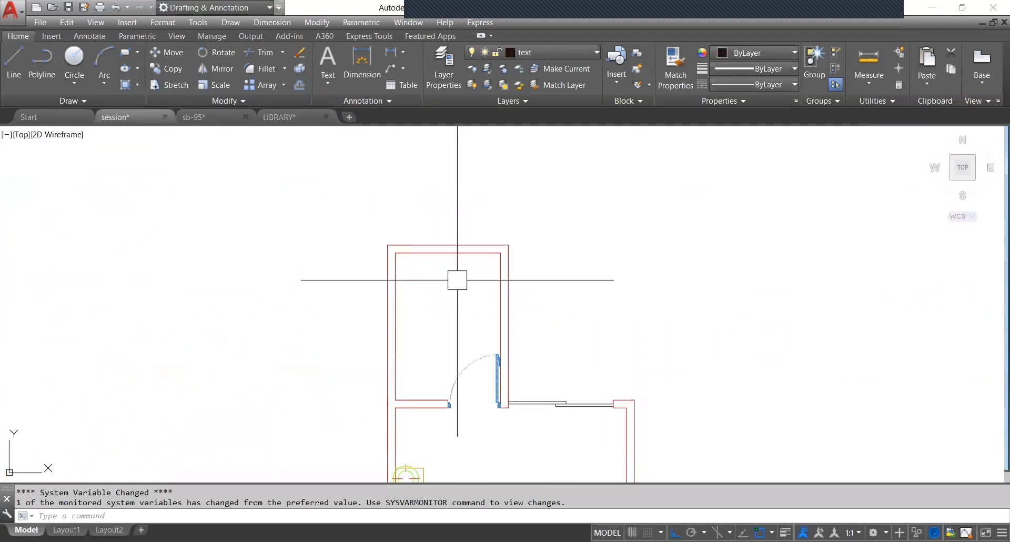
pyautogui.hotkey('ctrl', 'v')
pyautogui.scroll(-5, 412, 327)
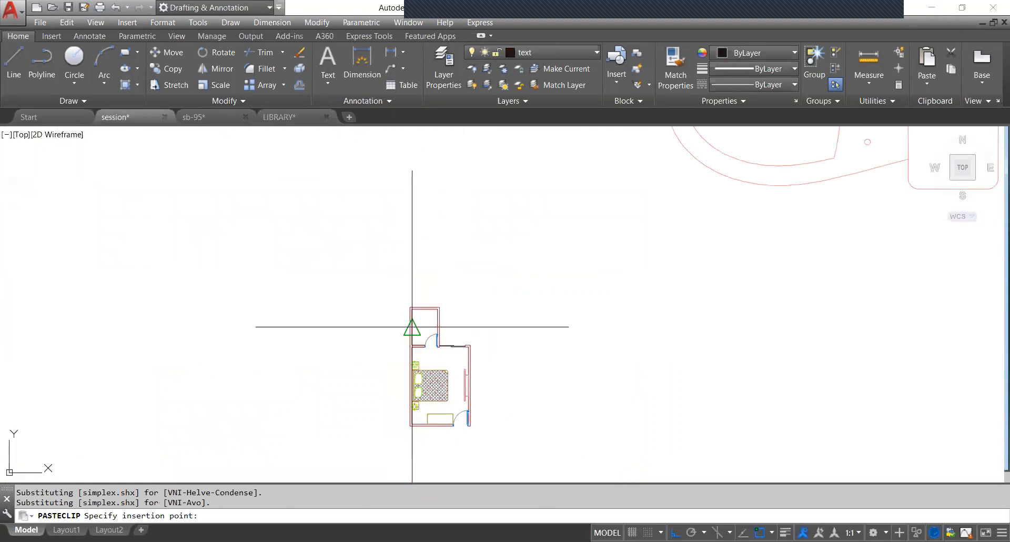
pyautogui.scroll(-2, 412, 326)
pyautogui.click(269, 392)
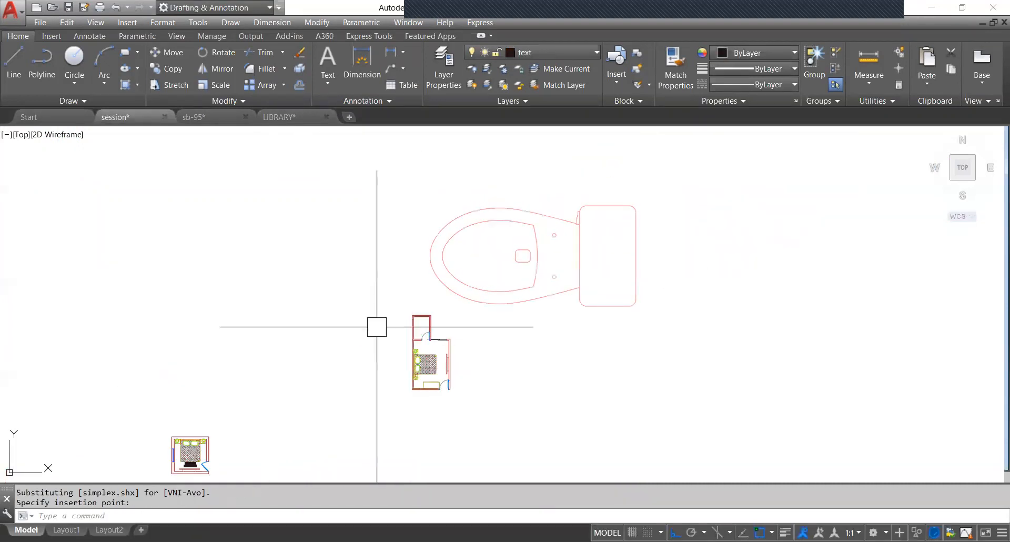
# Scale the pasted toilet by reference from the midpoint of the tank's upper edge, setting the tank's overall width to 1'6".
pyautogui.scroll(2, 430, 318)
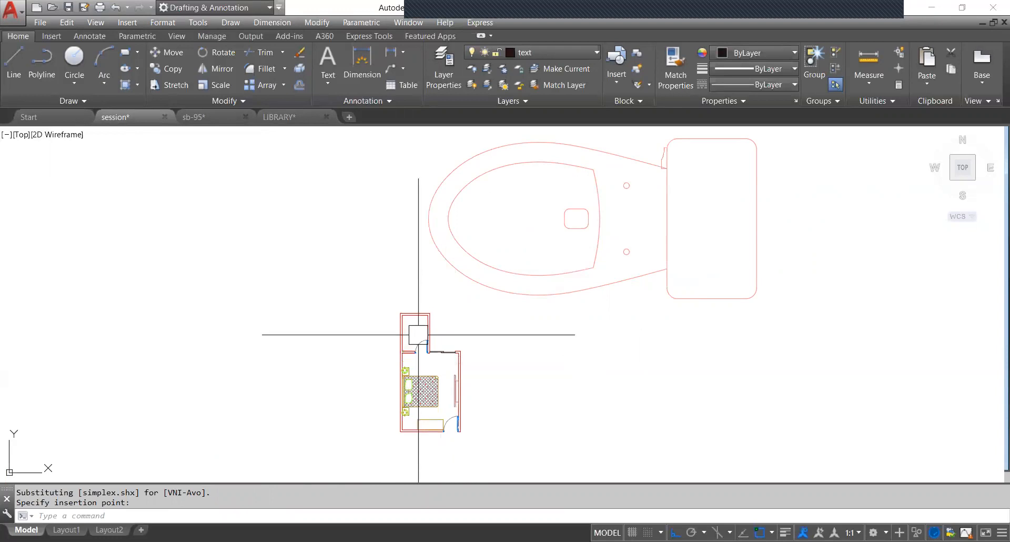
pyautogui.moveTo(633, 243); pyautogui.dragTo(587, 282, button='middle')
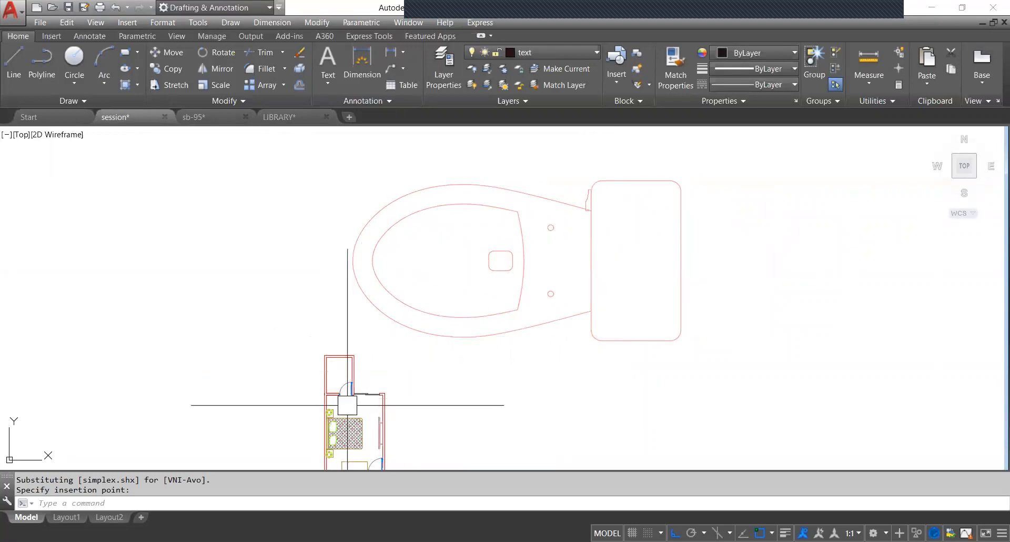
pyautogui.click(595, 251)
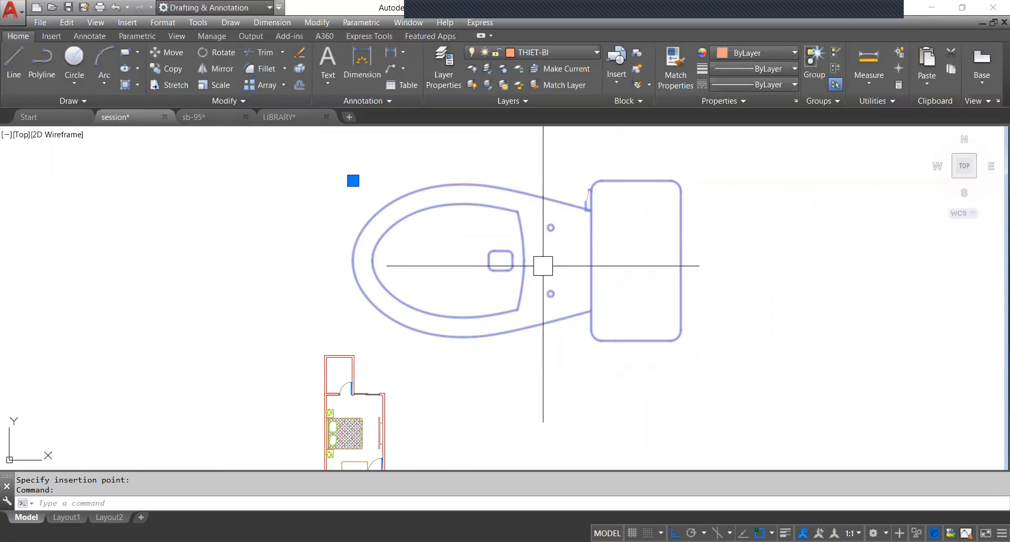
pyautogui.press('Return')
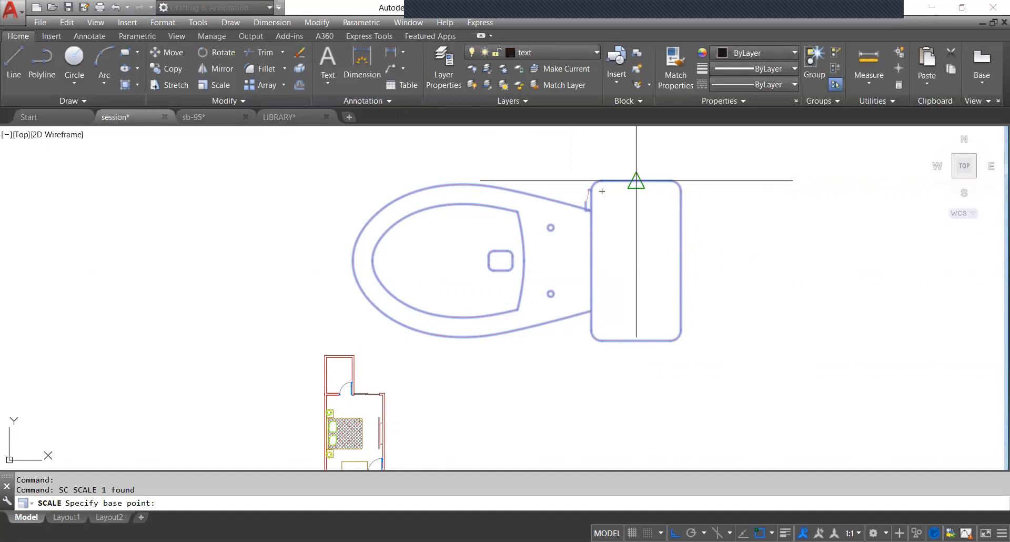
pyautogui.click(636, 180)
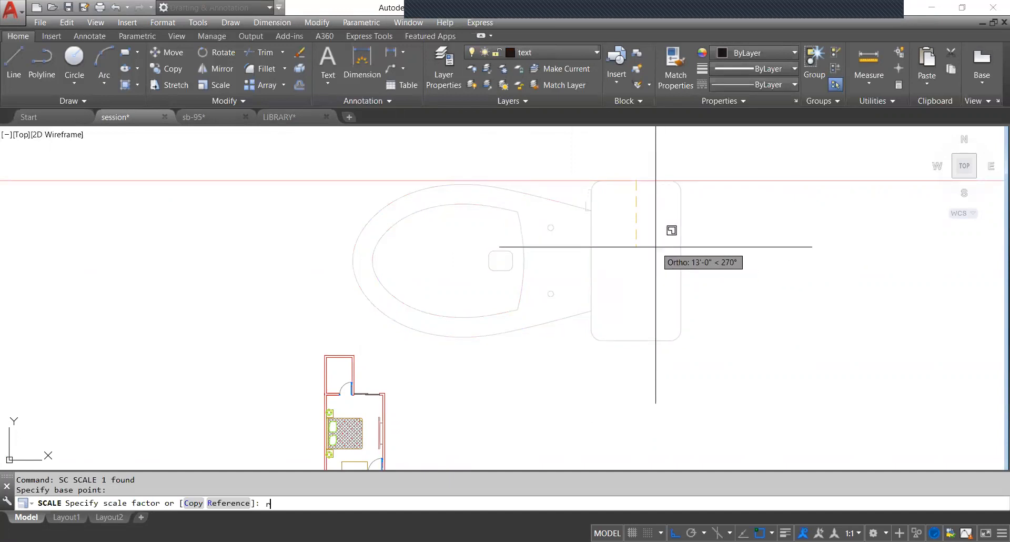
pyautogui.write('r')
pyautogui.press('Return')
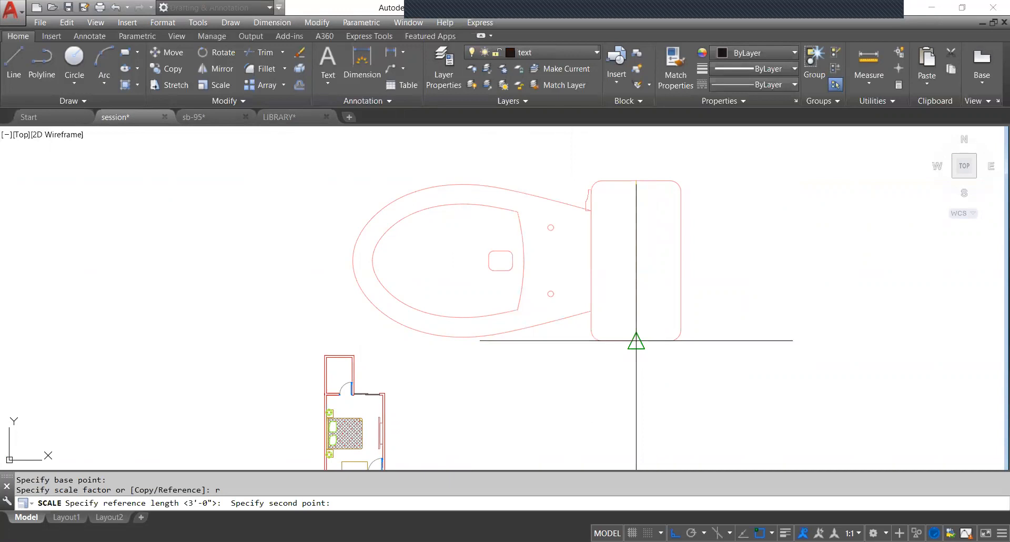
pyautogui.click(635, 340)
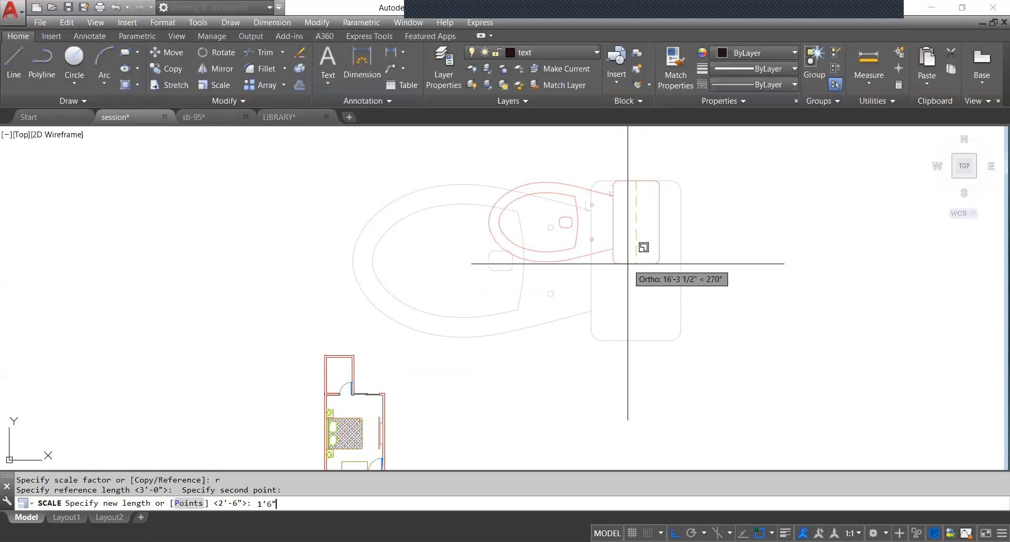
pyautogui.press('Return')
# Move the scaled toilet into the small bathroom above the bedroom, with orthogonal restriction turned off.
pyautogui.scroll(5, 640, 169)
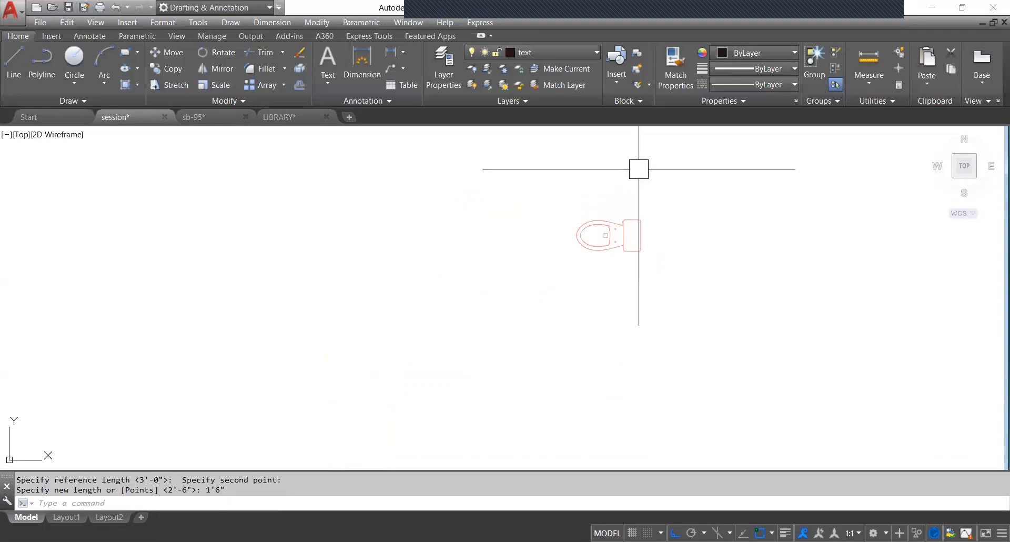
pyautogui.scroll(-5, 645, 215)
pyautogui.click(642, 215)
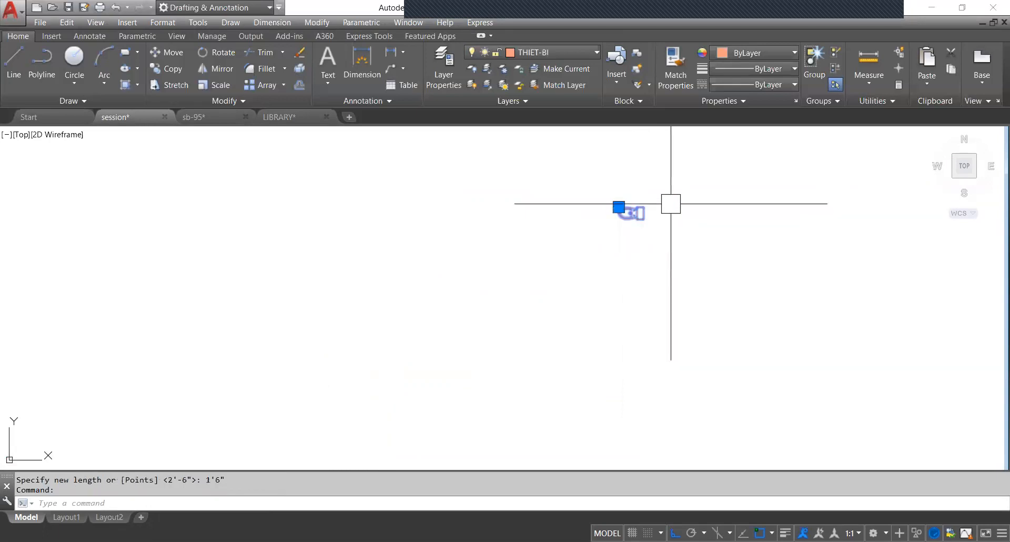
pyautogui.write('m')
pyautogui.press('Return')
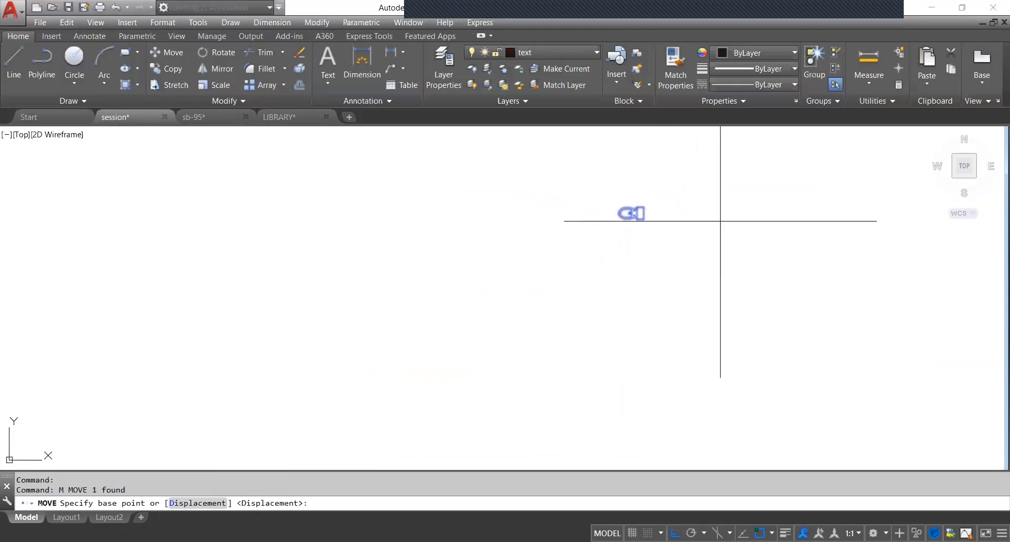
pyautogui.click(718, 219)
pyautogui.scroll(-4, 689, 245)
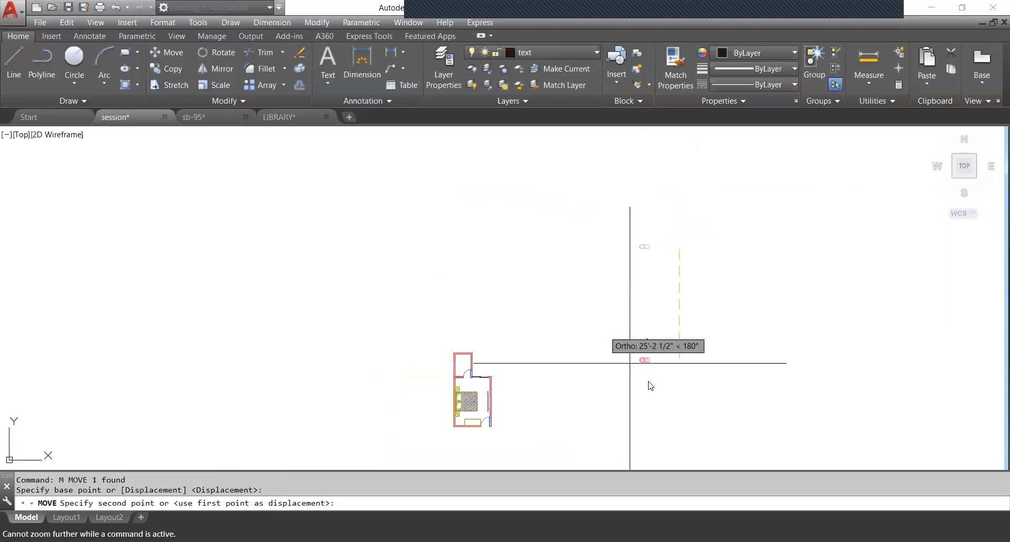
pyautogui.press('F8')
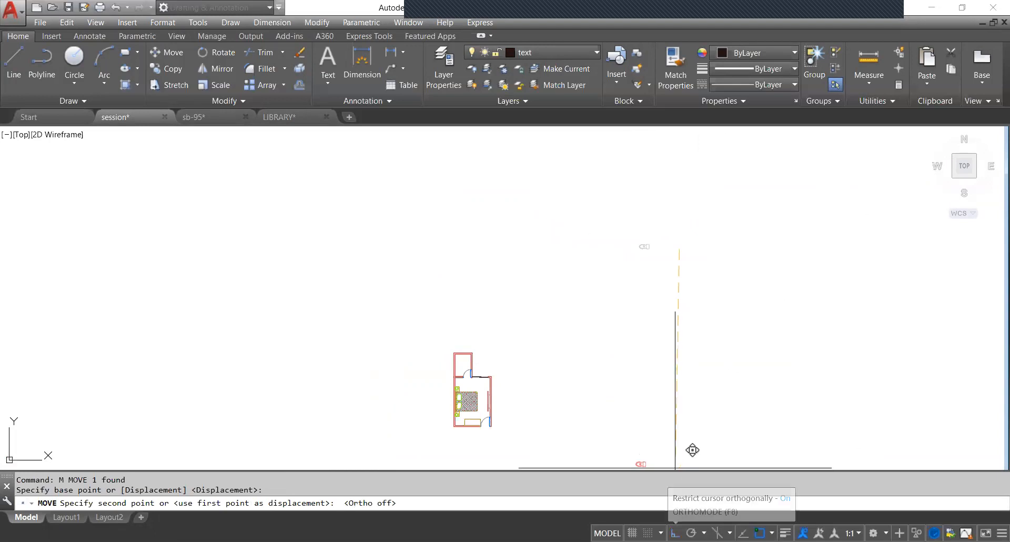
pyautogui.scroll(5, 493, 380)
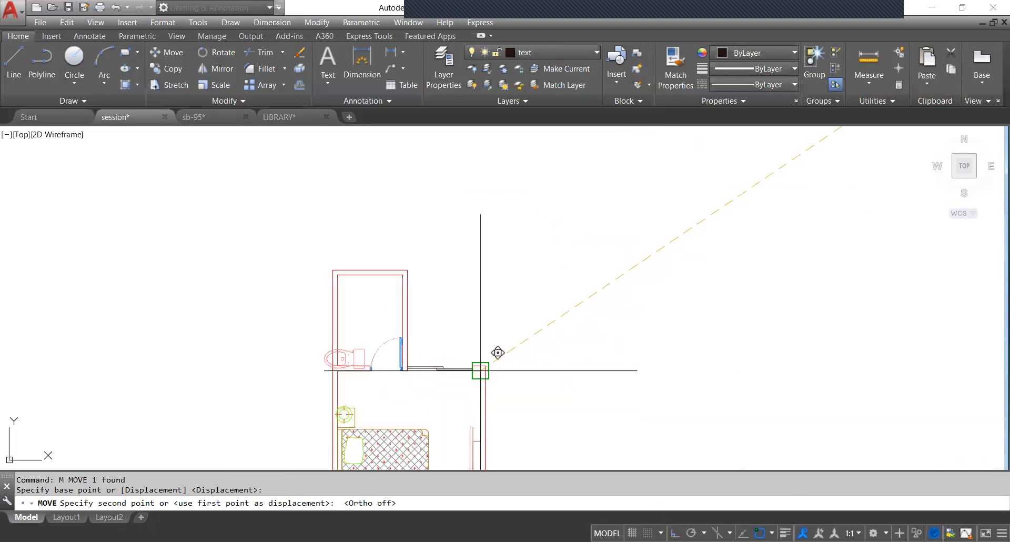
pyautogui.click(518, 322)
# Rotate the toilet 180° about the midpoint of the tank's back edge, with orthogonal restriction turned on.
pyautogui.scroll(3, 428, 338)
pyautogui.click(376, 310)
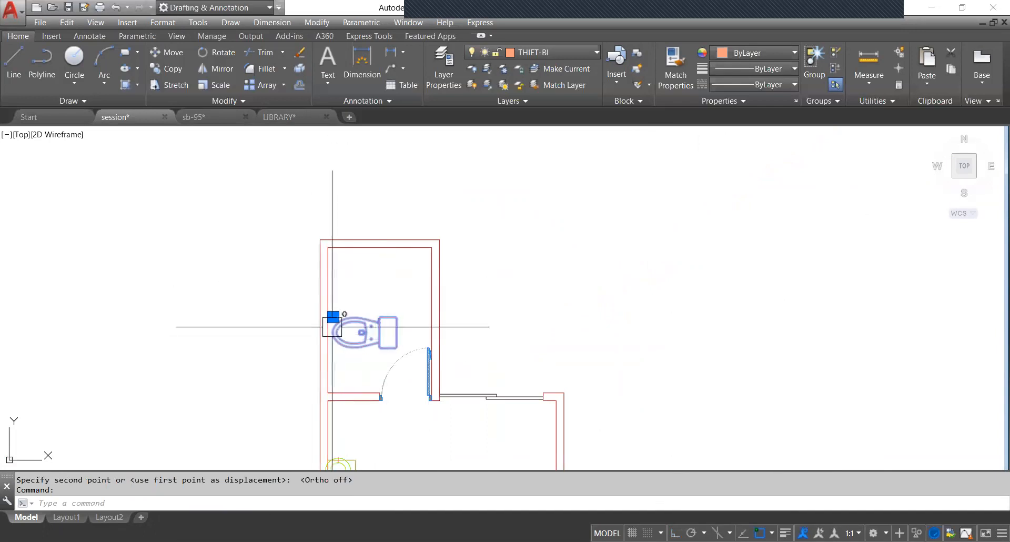
pyautogui.press('Return')
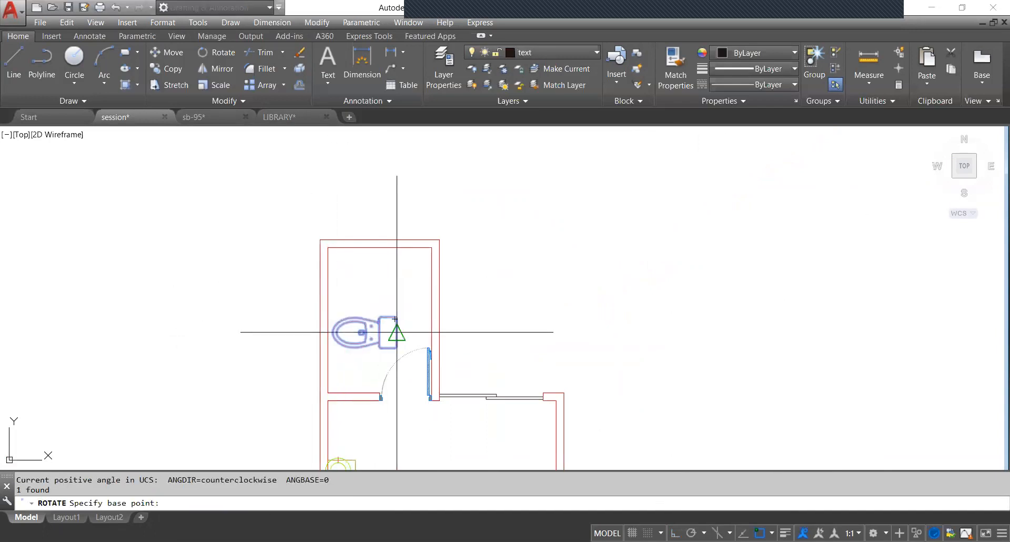
pyautogui.click(395, 319)
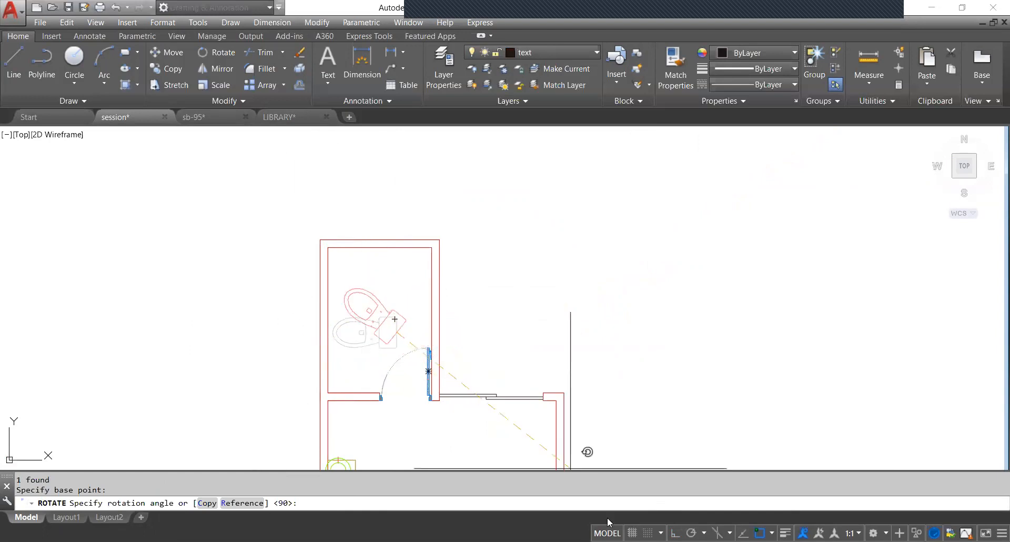
pyautogui.press('F8')
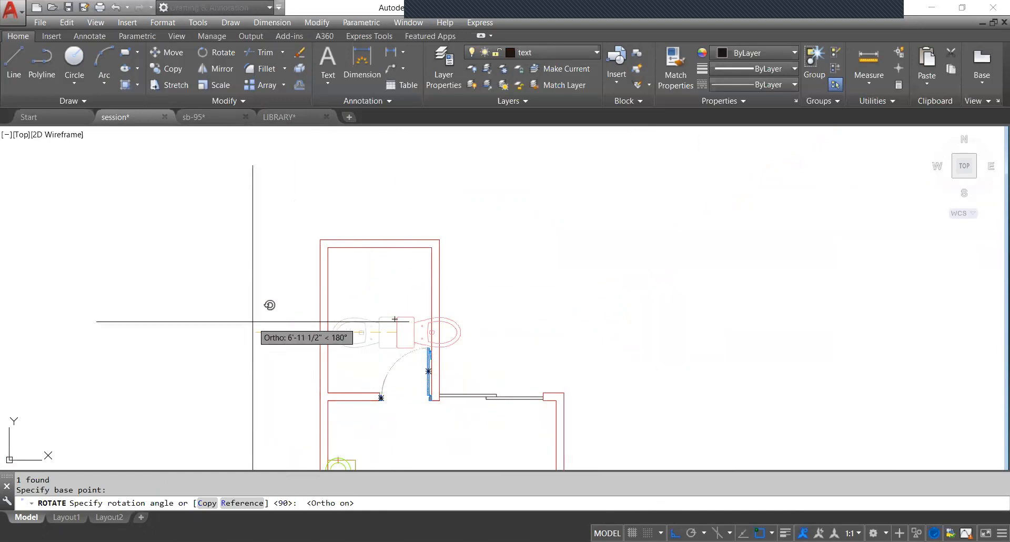
pyautogui.click(253, 321)
# Move the toilet horizontally so the back of its tank sits against the bathroom's left inner wall line.
pyautogui.click(415, 321)
pyautogui.write('m')
pyautogui.press('Return')
pyautogui.click(408, 321)
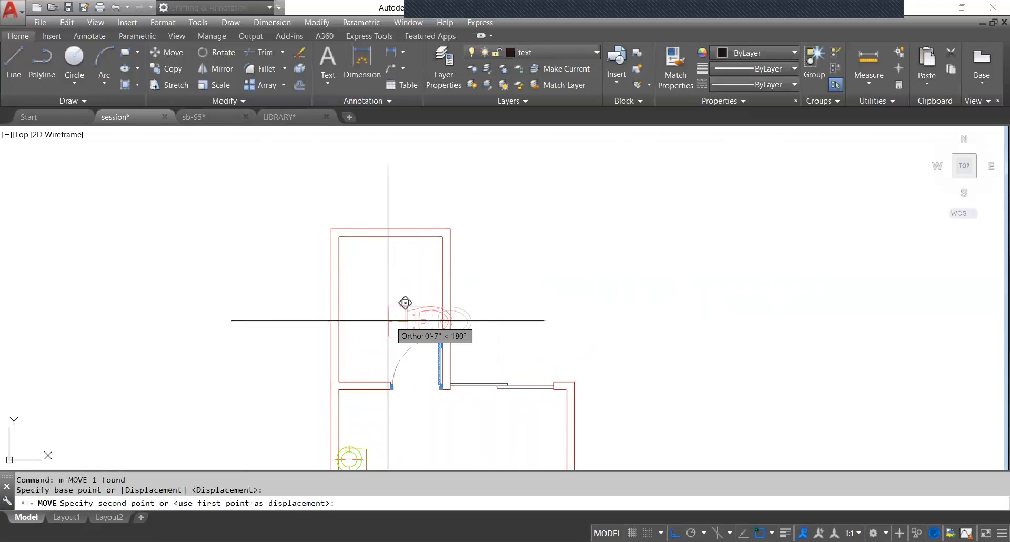
pyautogui.click(339, 321)
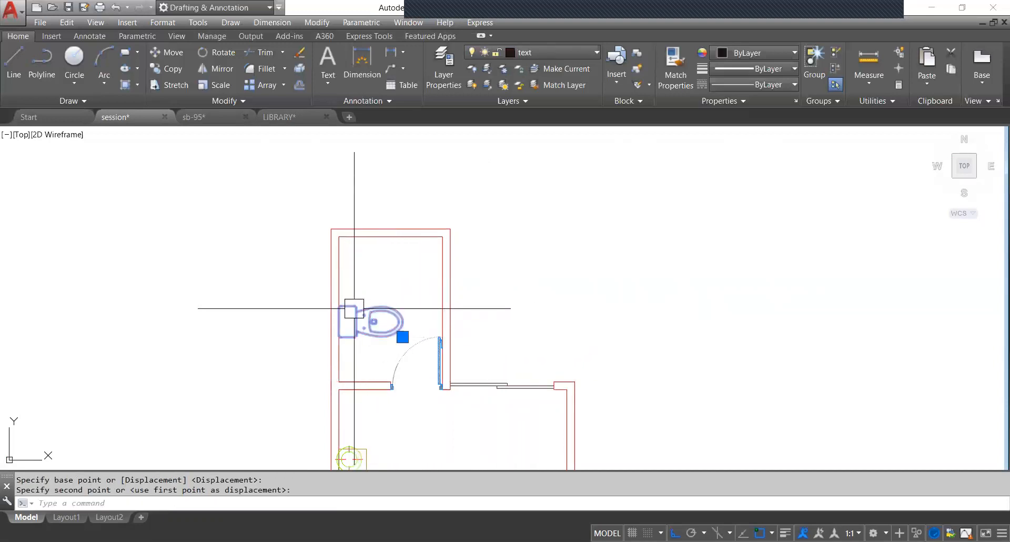
# Move the toilet up along the left wall, snapping its tank's back midpoint to the midpoint of the inner wall line.
pyautogui.click(348, 285)
pyautogui.press('Escape')
pyautogui.click(341, 303)
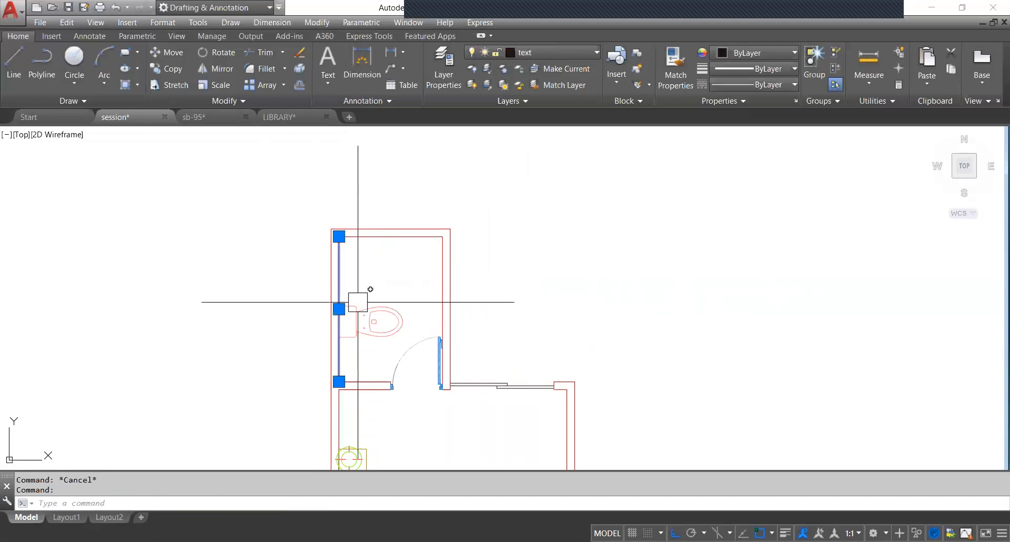
pyautogui.write('m')
pyautogui.press('Return')
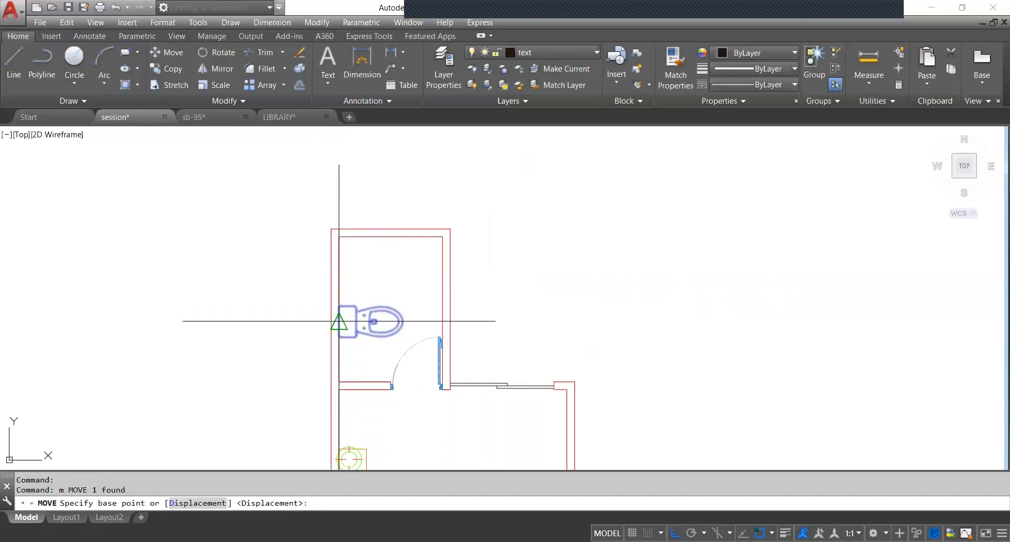
pyautogui.click(340, 322)
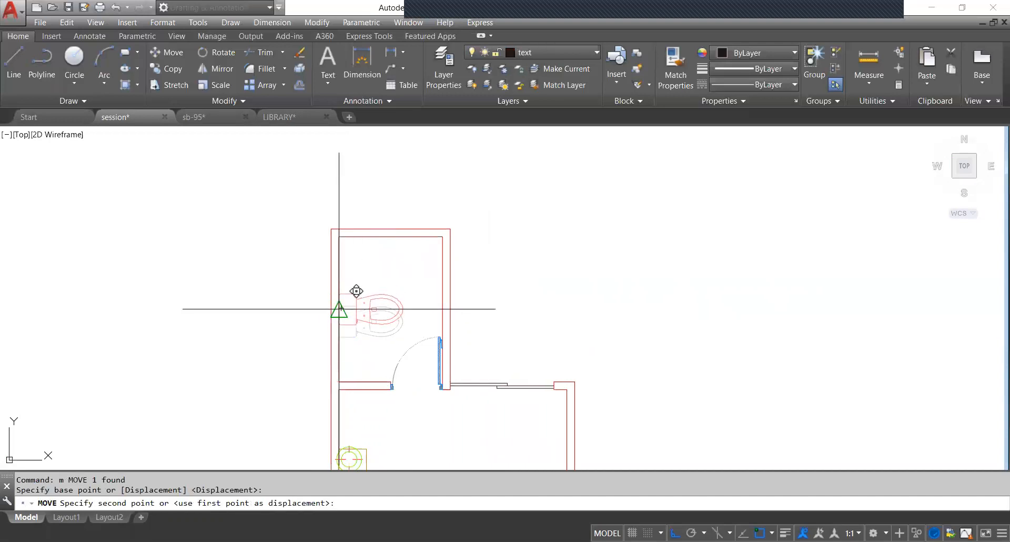
pyautogui.scroll(4, 339, 307)
pyautogui.click(338, 311)
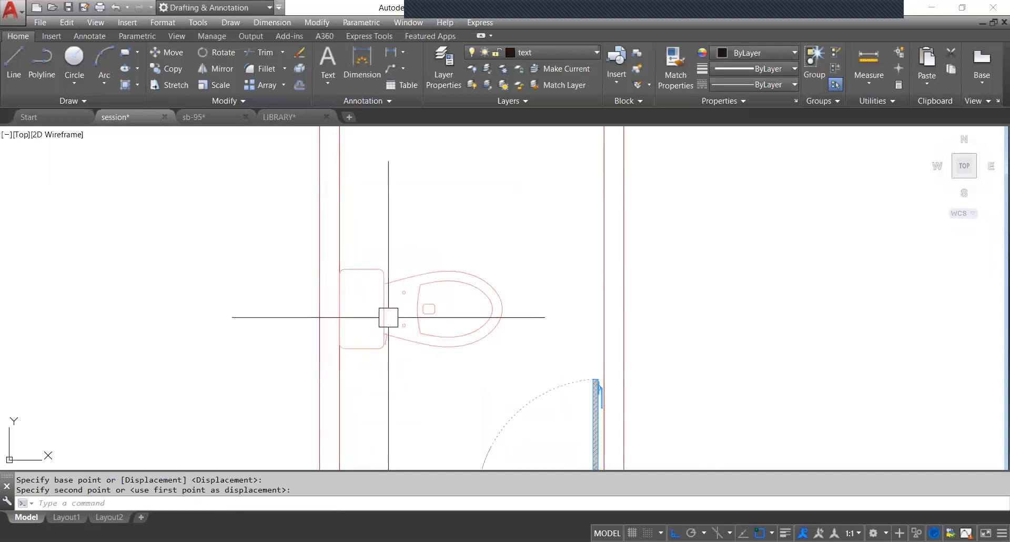
pyautogui.scroll(-6, 388, 315)
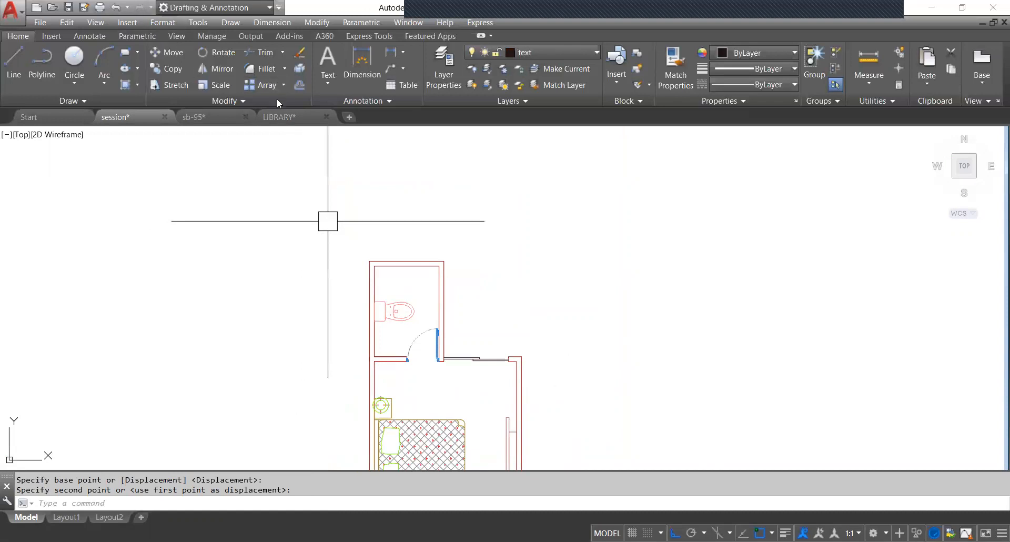
# Copy the blue plan-view washbasin beside the square mirror in the LIBRARY drawing to the clipboard and return to the session drawing.
pyautogui.click(284, 117)
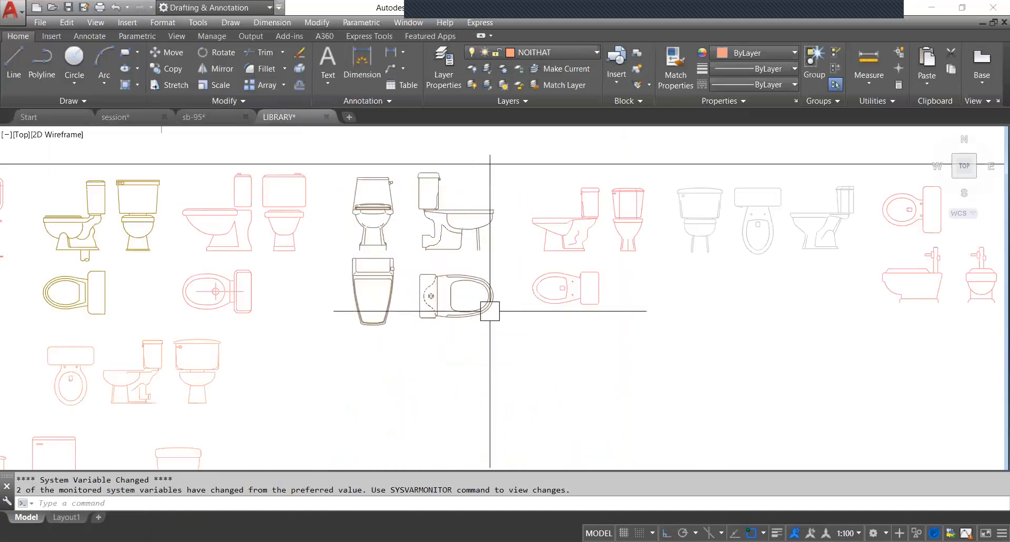
pyautogui.scroll(-5, 444, 263)
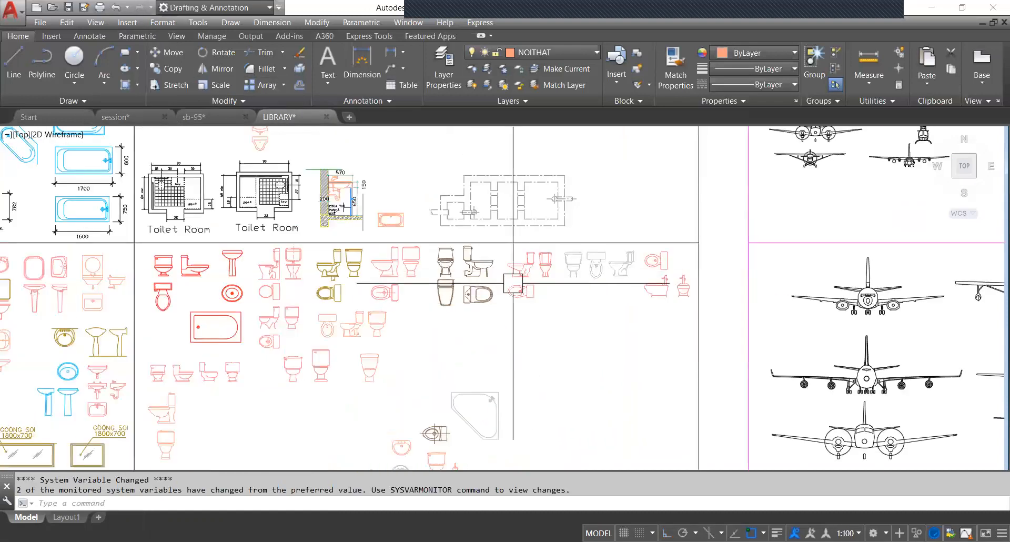
pyautogui.scroll(-2, 316, 293)
pyautogui.scroll(4, 326, 289)
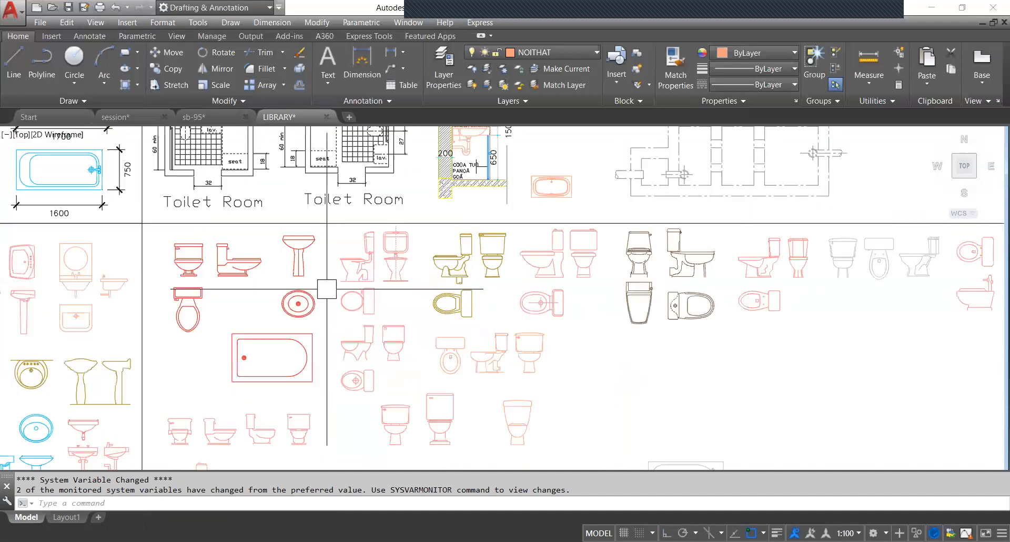
pyautogui.scroll(-3, 347, 292)
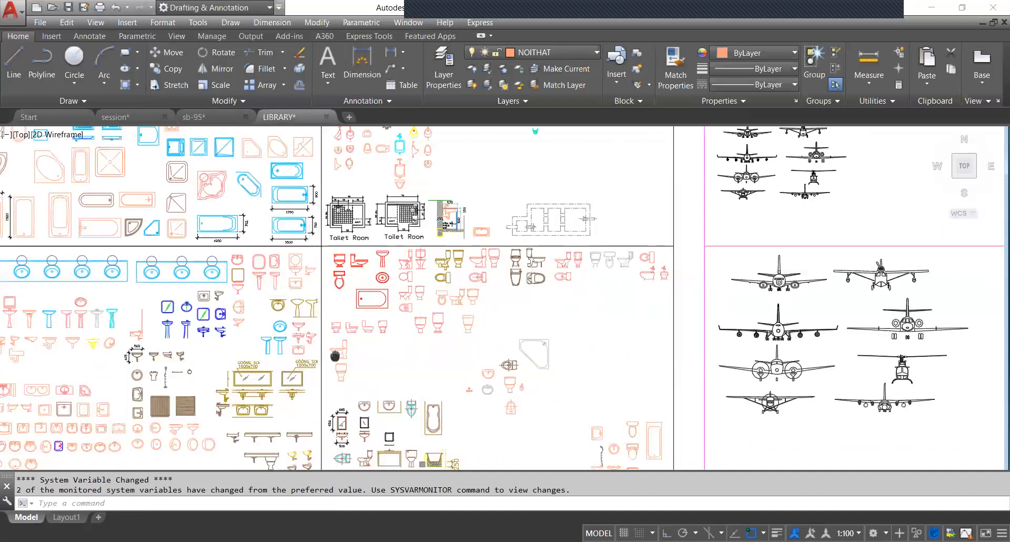
pyautogui.moveTo(334, 356); pyautogui.dragTo(385, 327, button='middle')
pyautogui.scroll(2, 339, 254)
pyautogui.moveTo(339, 254)
pyautogui.mouseDown(button='middle')
pyautogui.moveTo(429, 238)
pyautogui.moveTo(504, 182)
pyautogui.moveTo(518, 156)
pyautogui.moveTo(445, 291)
pyautogui.mouseUp(button='middle')
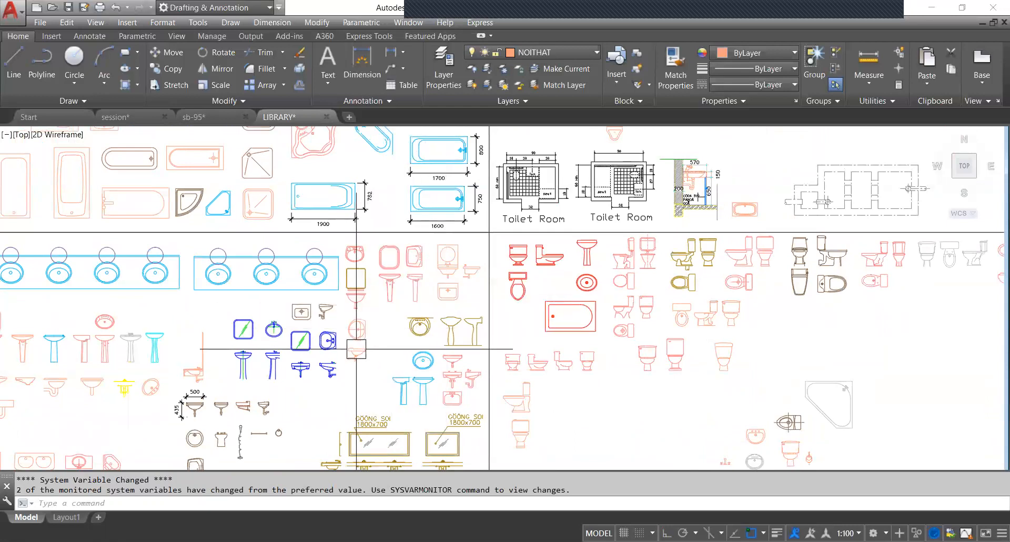
pyautogui.scroll(1, 349, 356)
pyautogui.scroll(2, 335, 338)
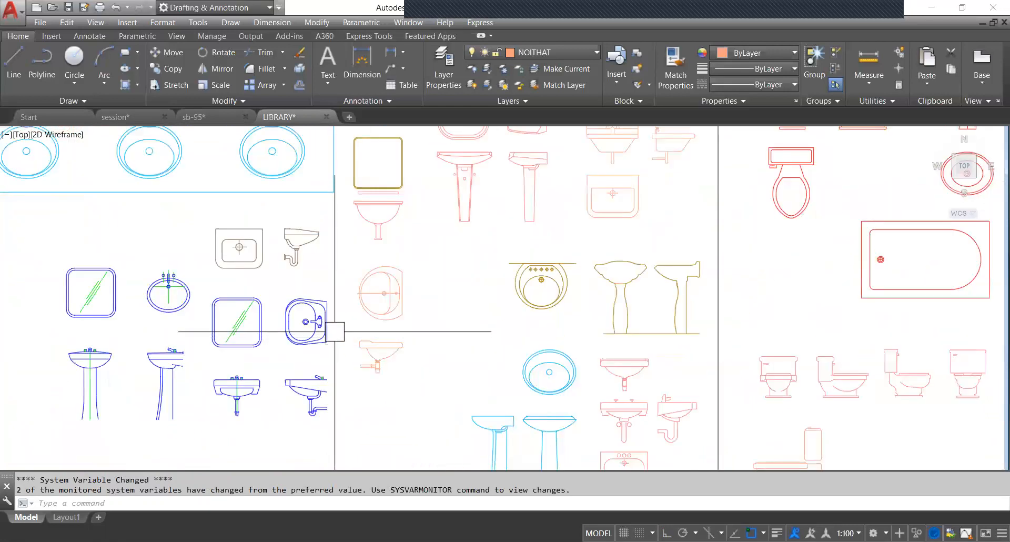
pyautogui.click(323, 327)
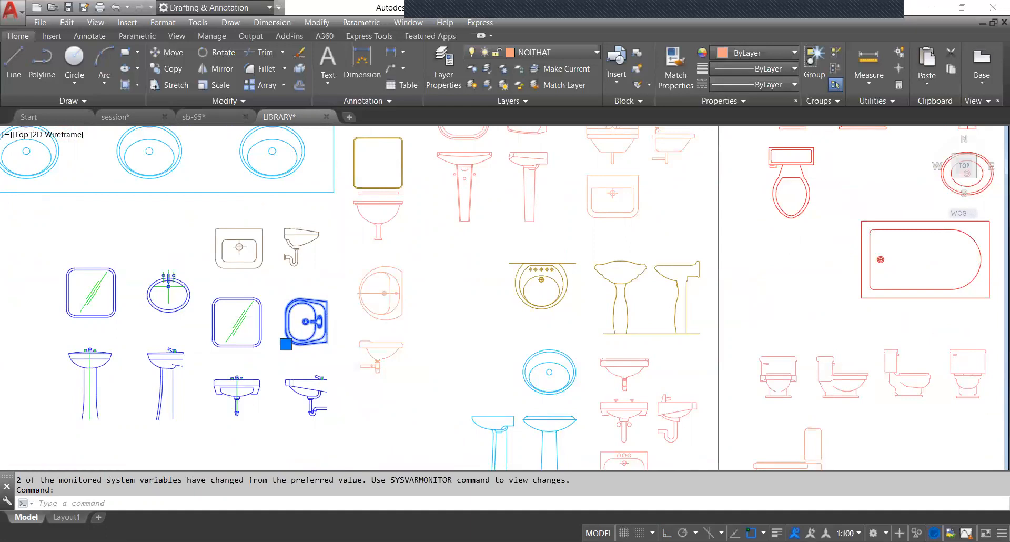
pyautogui.hotkey('ctrl', 'c')
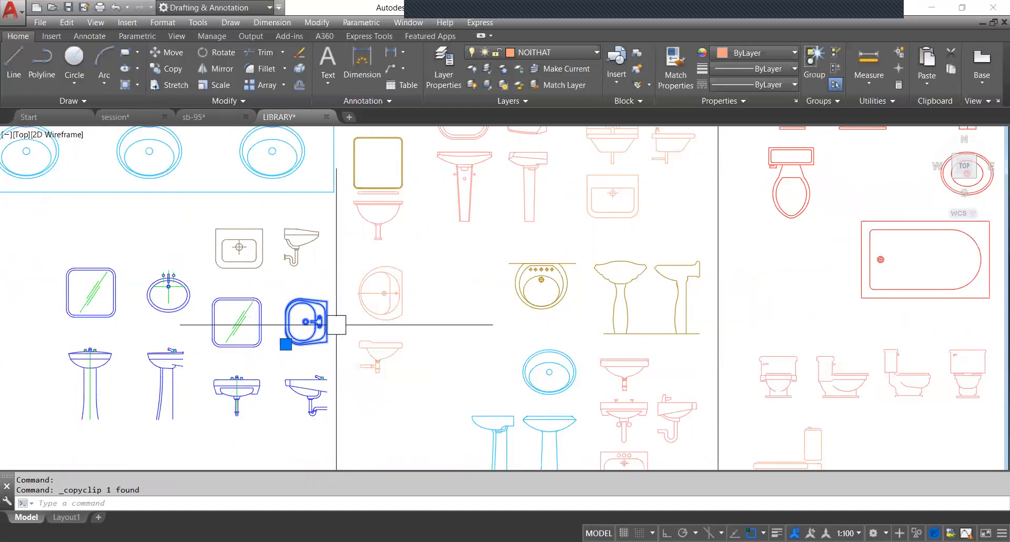
pyautogui.click(137, 118)
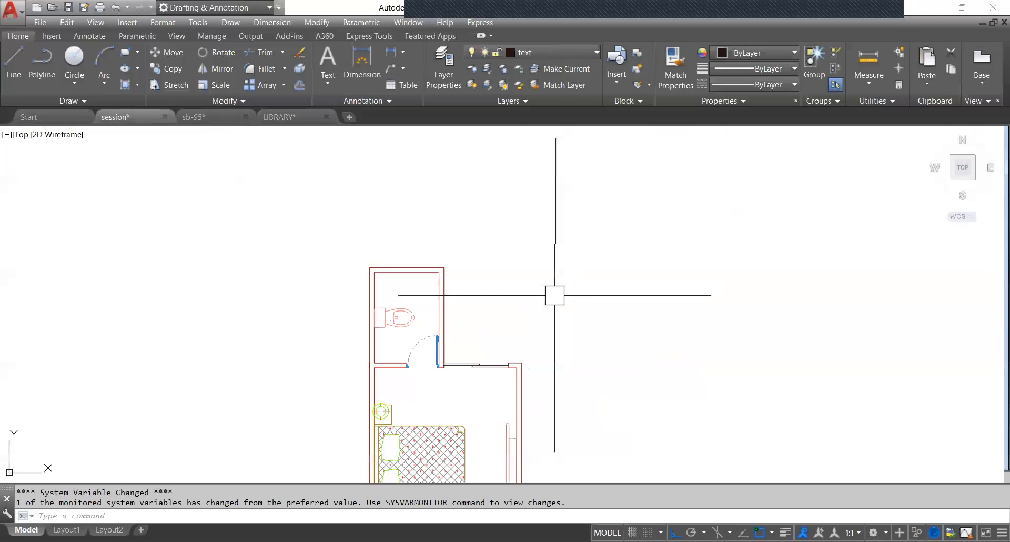
# Paste the copied washbasin block into the empty area northeast of the floor plan.
pyautogui.hotkey('ctrl', 'v')
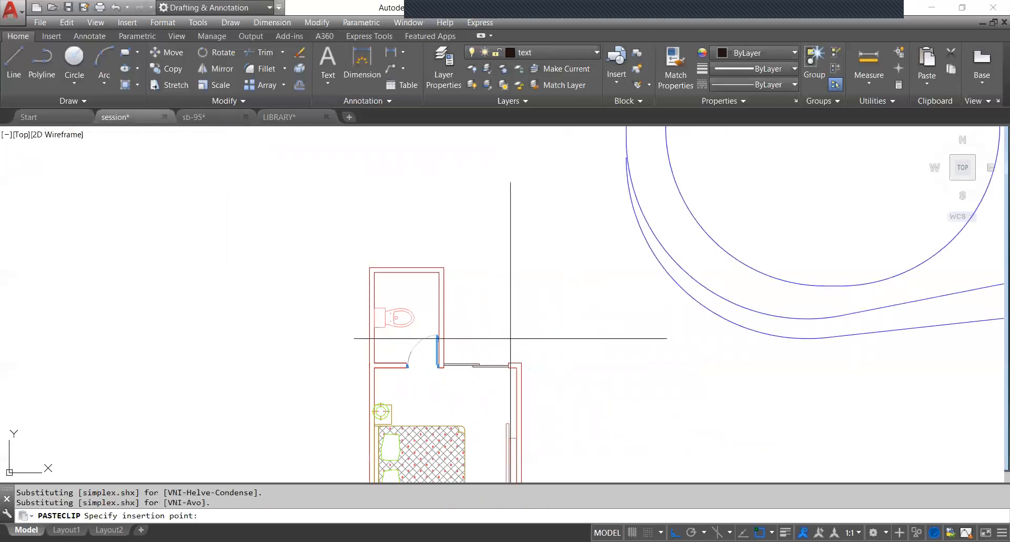
pyautogui.scroll(-5, 513, 337)
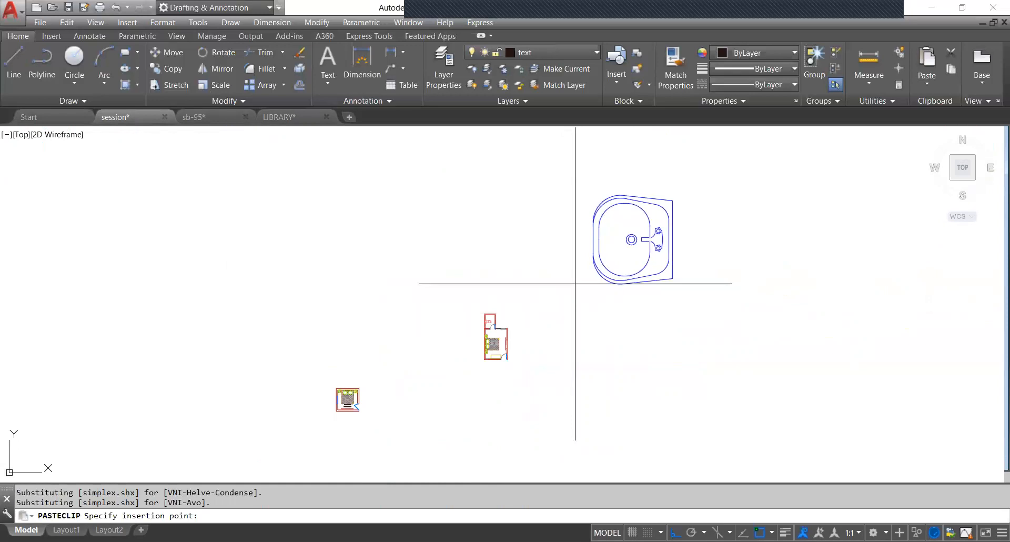
pyautogui.click(574, 284)
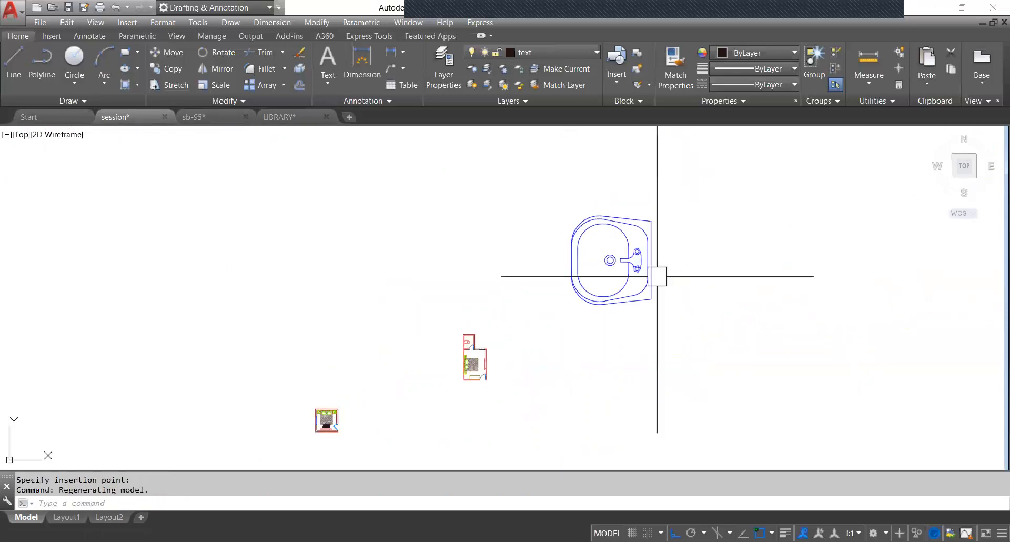
# Scale the washbasin by reference from its upper faucet-side corner so that its straight back edge is 1'6" long.
pyautogui.scroll(2, 657, 276)
pyautogui.moveTo(656, 258); pyautogui.dragTo(644, 261, button='middle')
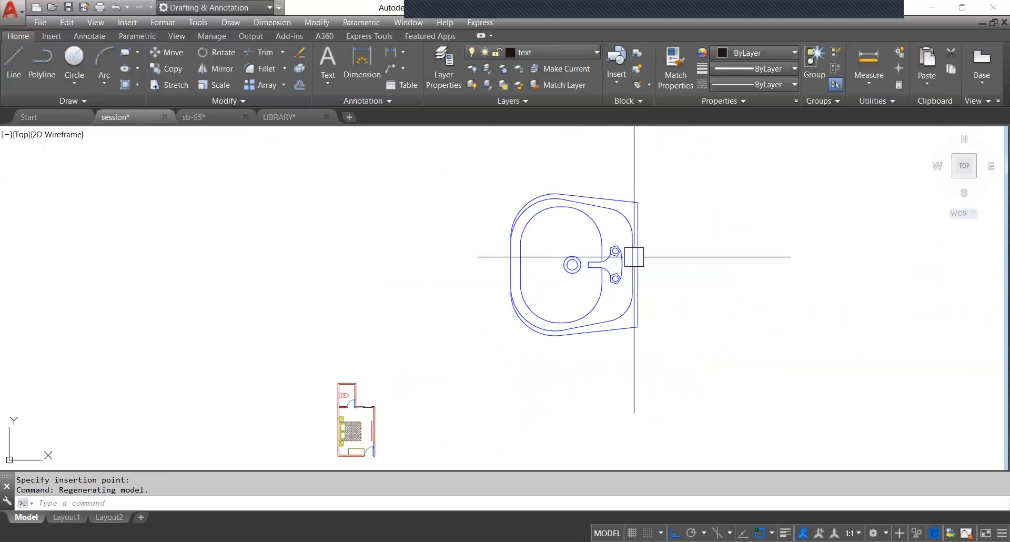
pyautogui.click(635, 254)
pyautogui.write('s')
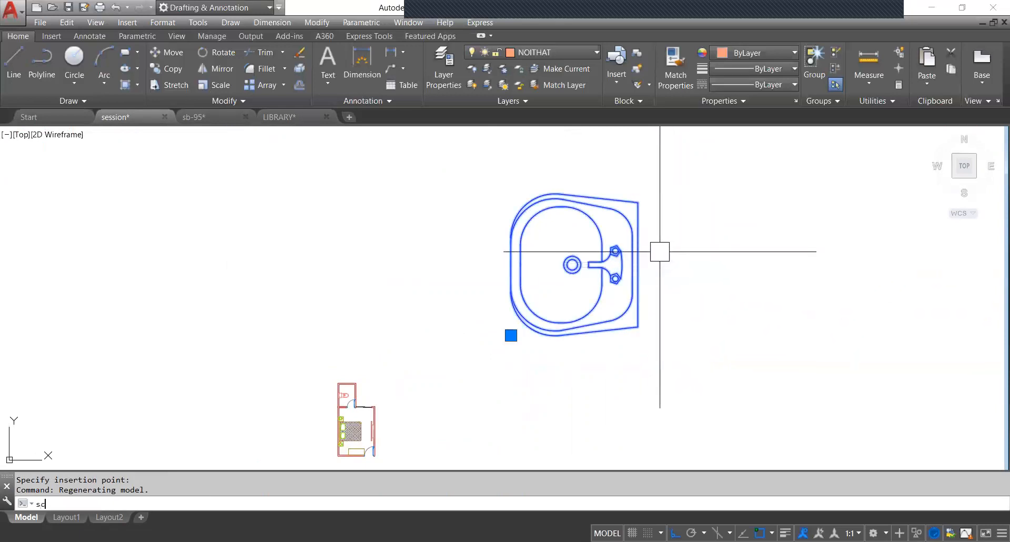
pyautogui.write('c')
pyautogui.press('Return')
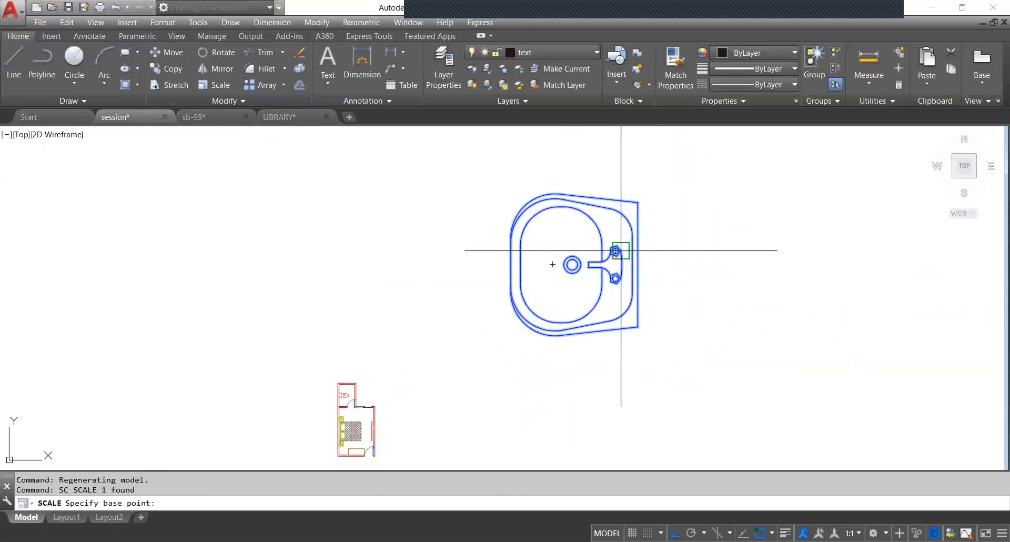
pyautogui.click(638, 202)
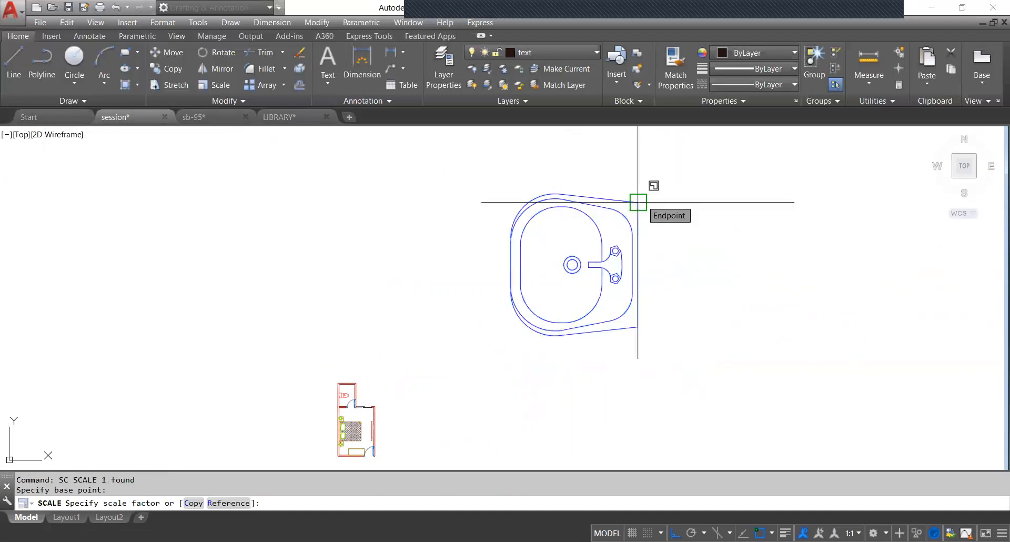
pyautogui.write('r')
pyautogui.press('Return')
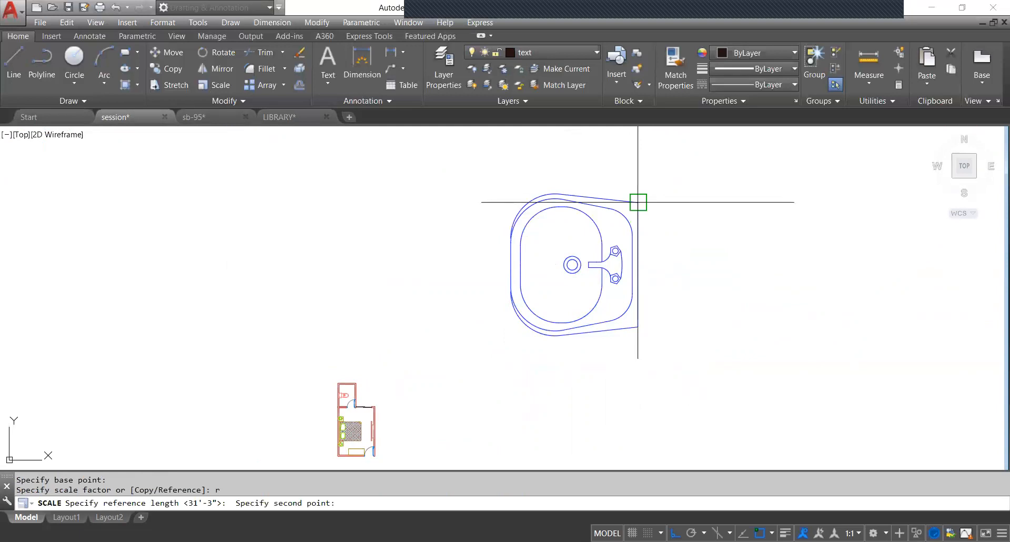
pyautogui.click(638, 326)
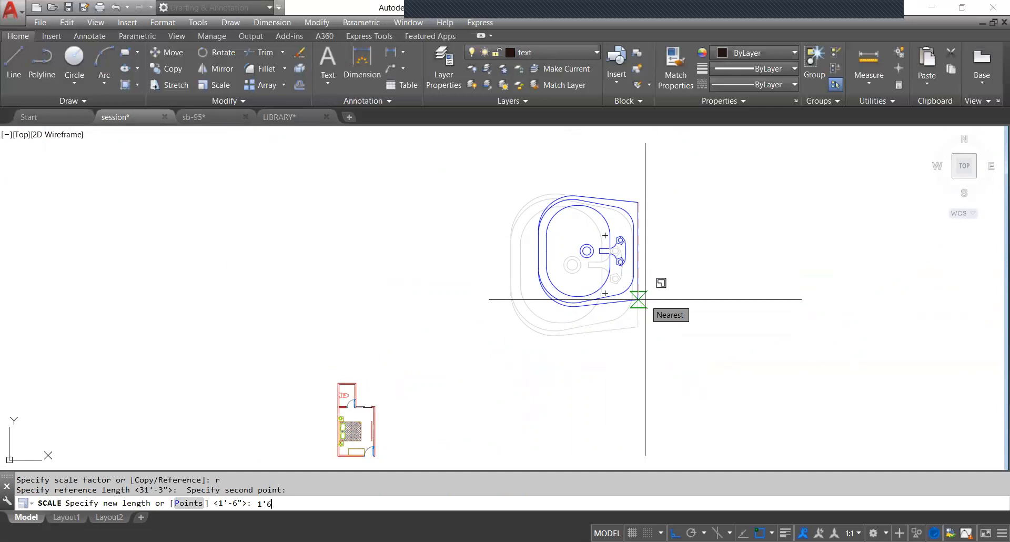
pyautogui.press('Return')
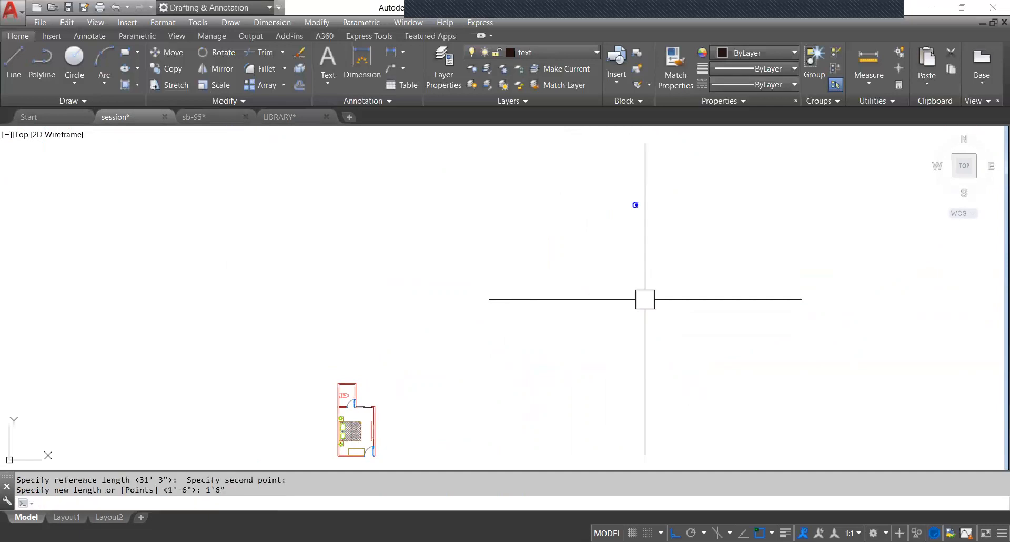
# Move the washbasin with Ortho off into the bathroom, between the toilet and the wall beside the door.
pyautogui.scroll(6, 647, 220)
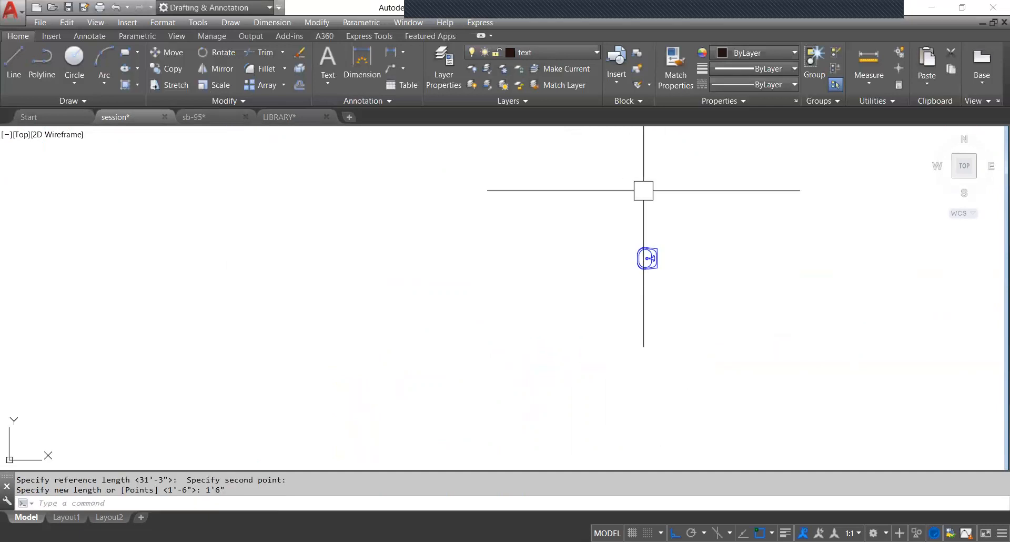
pyautogui.click(651, 251)
pyautogui.write('m')
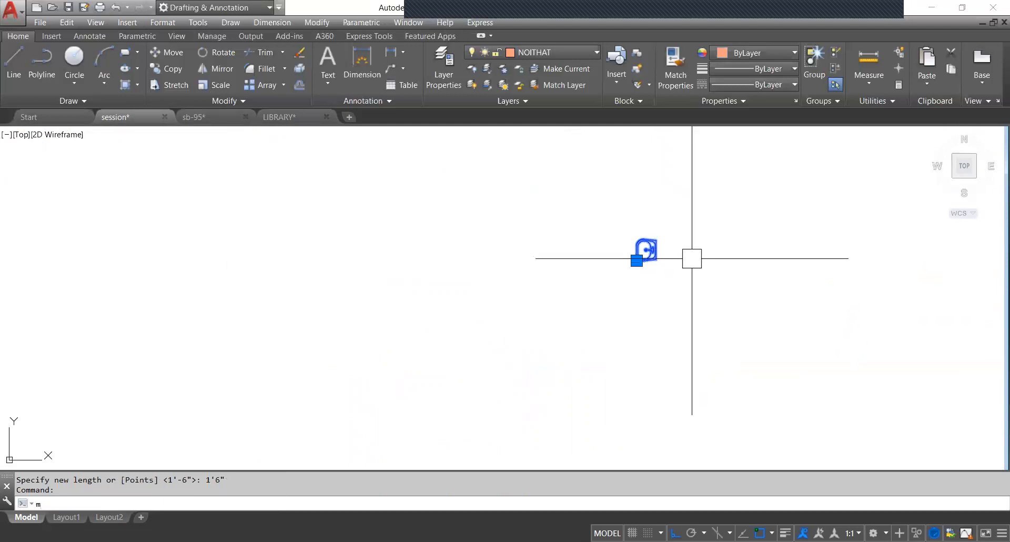
pyautogui.press('Return')
pyautogui.click(692, 259)
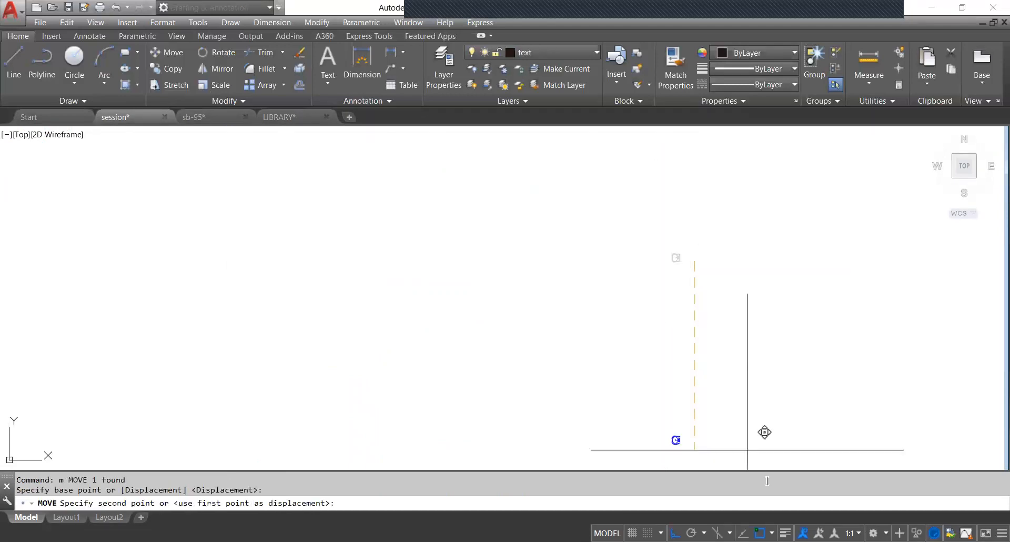
pyautogui.press('F8')
pyautogui.scroll(-5, 676, 387)
pyautogui.moveTo(676, 388); pyautogui.dragTo(656, 352, button='middle')
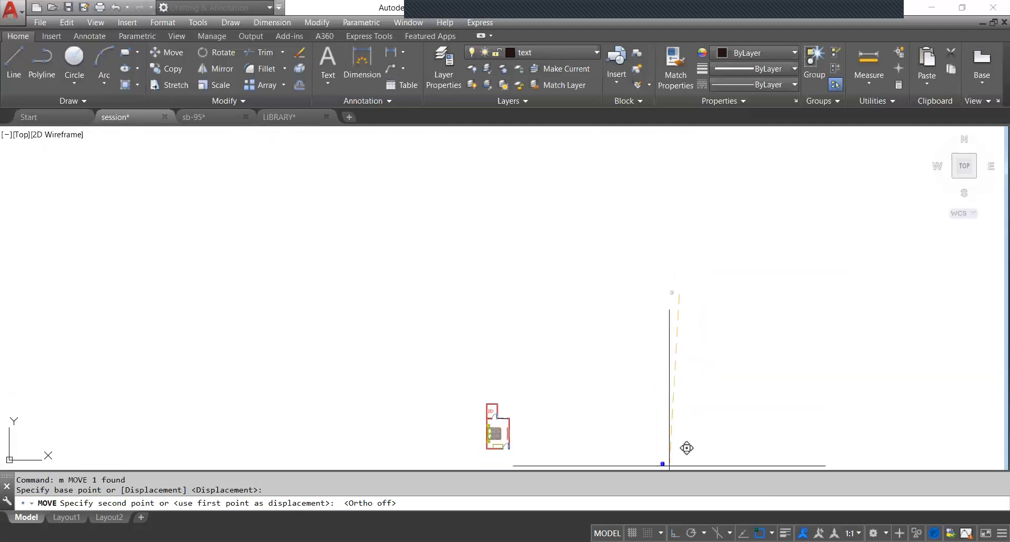
pyautogui.scroll(10, 522, 401)
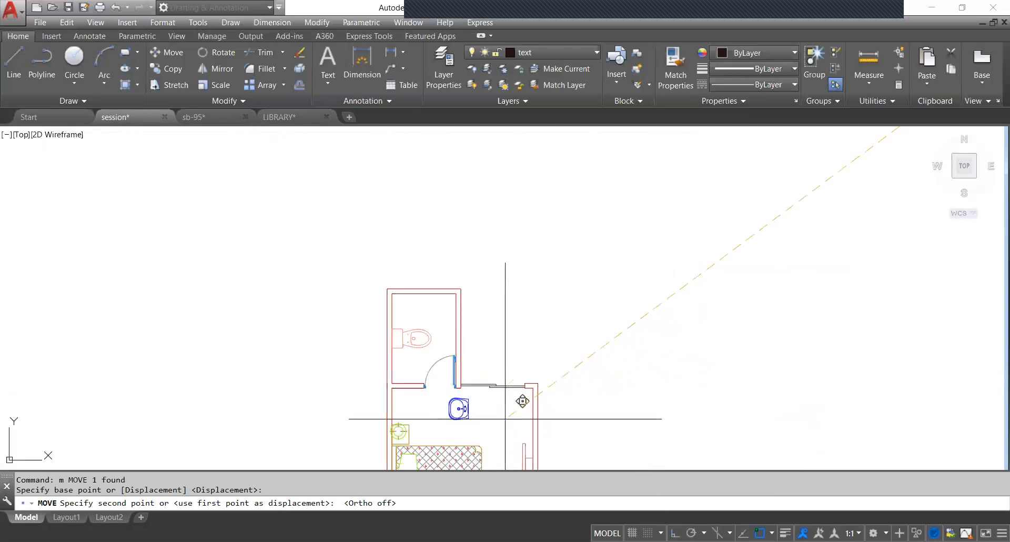
pyautogui.moveTo(515, 351); pyautogui.dragTo(579, 318, button='middle')
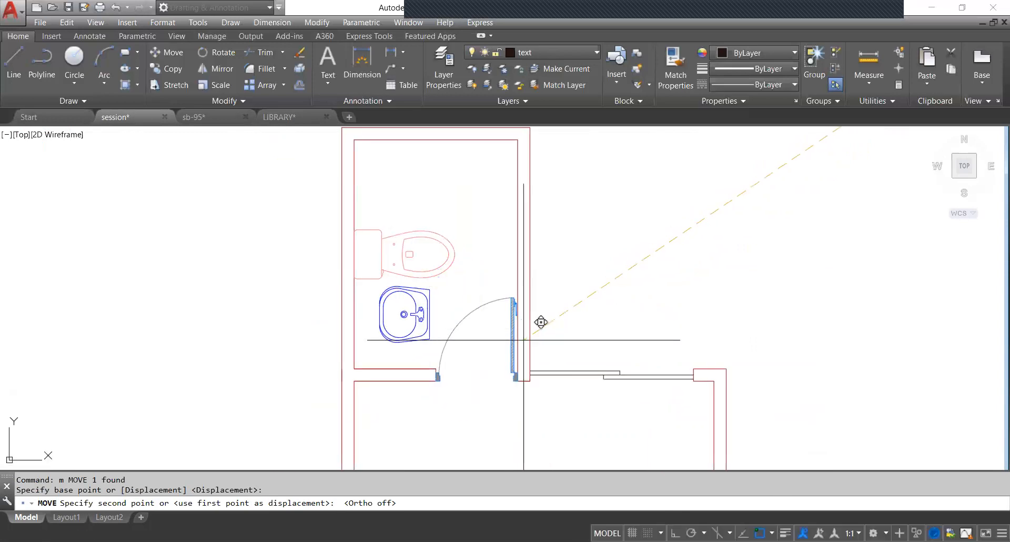
pyautogui.click(515, 353)
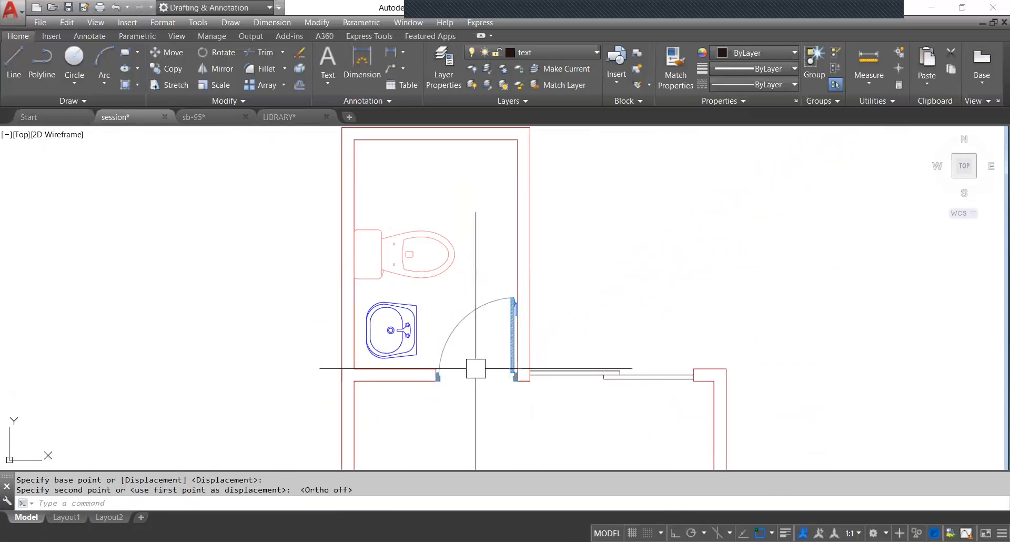
# Mirror the washbasin across its straight back edge and erase the source object.
pyautogui.click(417, 329)
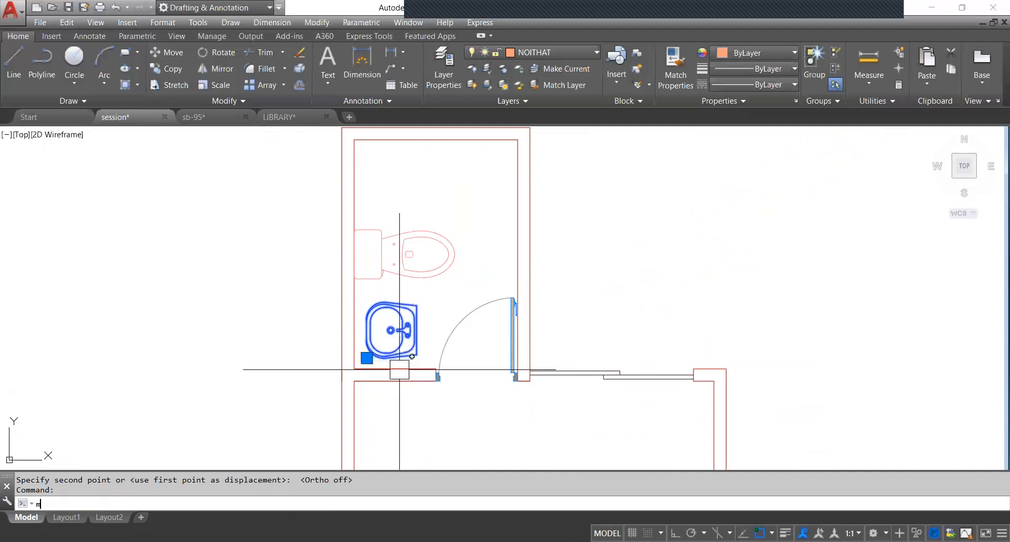
pyautogui.press('Return')
pyautogui.scroll(4, 416, 330)
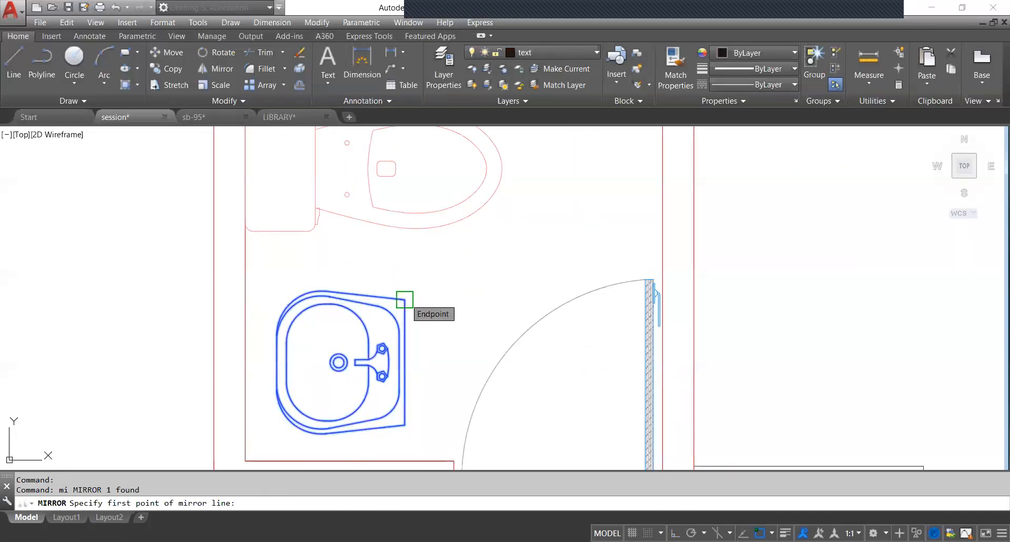
pyautogui.click(404, 299)
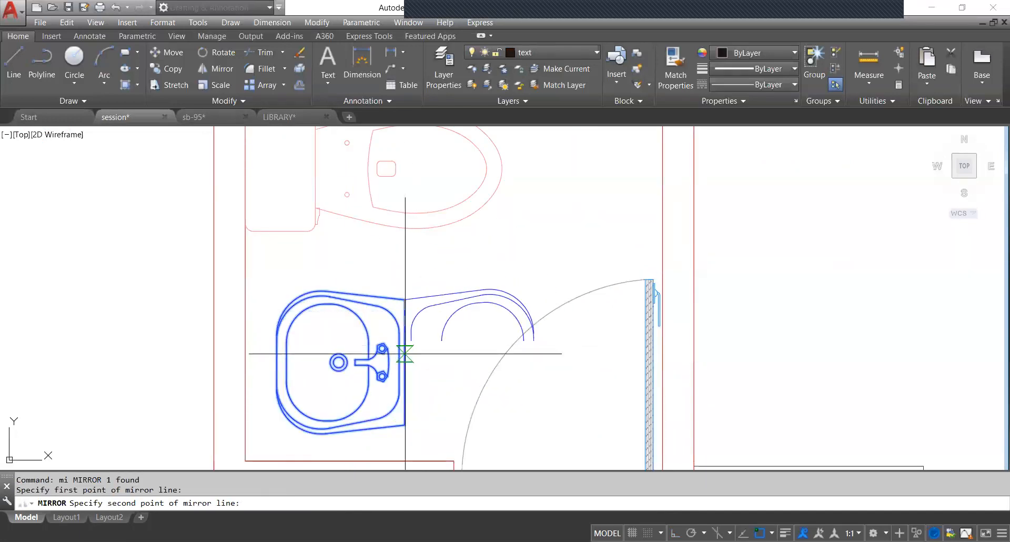
pyautogui.click(405, 424)
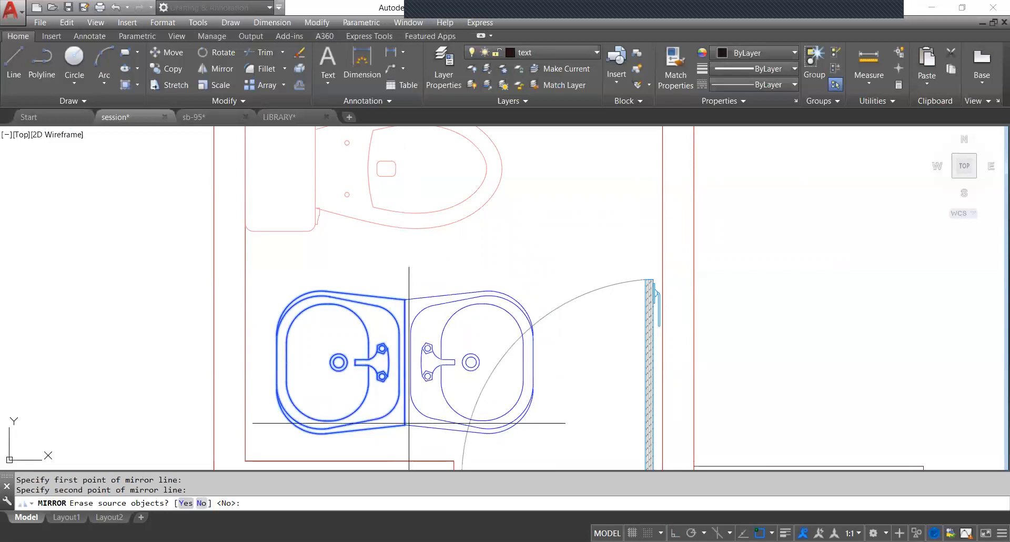
pyautogui.scroll(-4, 421, 403)
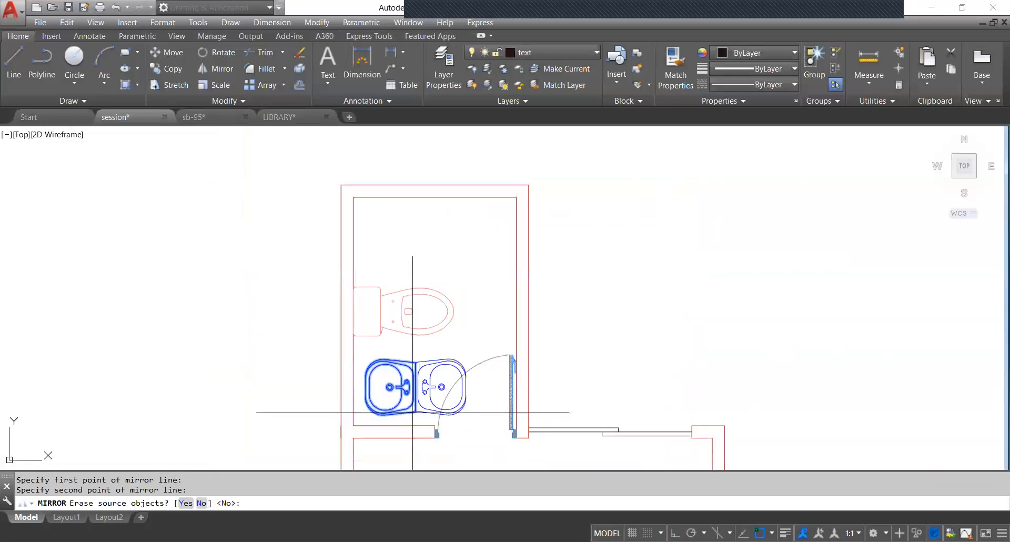
pyautogui.scroll(4, 421, 402)
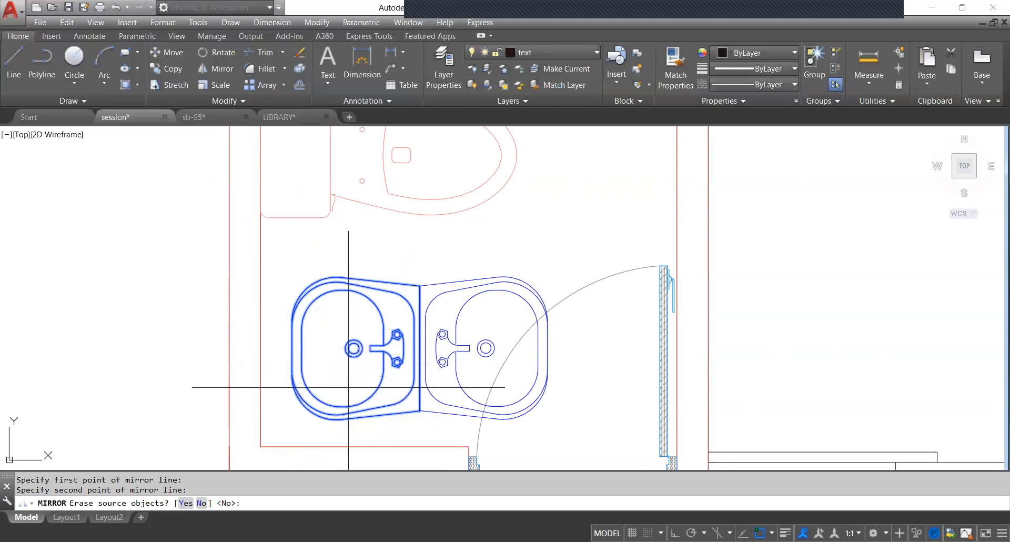
pyautogui.click(185, 503)
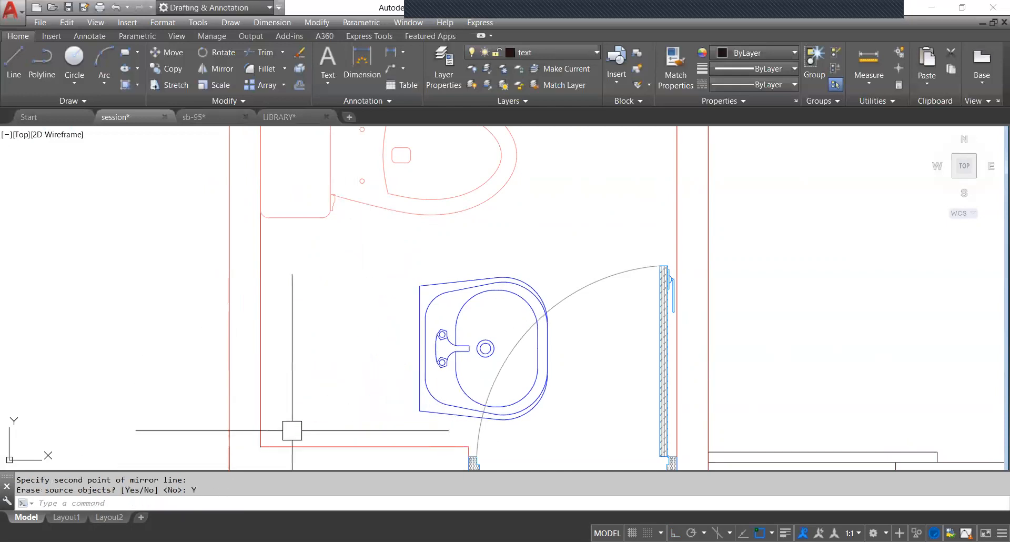
# Move the washbasin horizontally so its back edge sits against the inner face of the bathroom's left wall.
pyautogui.click(433, 333)
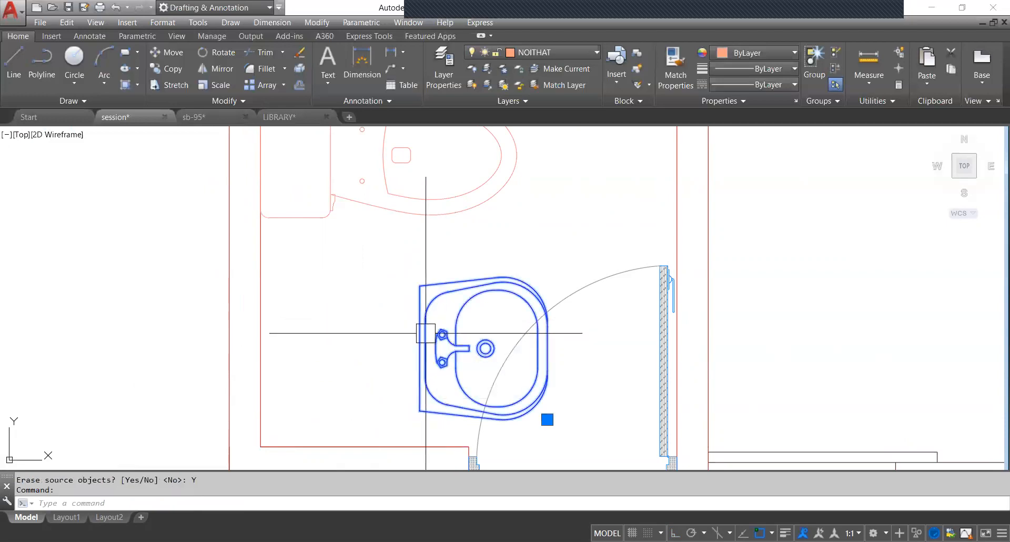
pyautogui.scroll(-3, 376, 318)
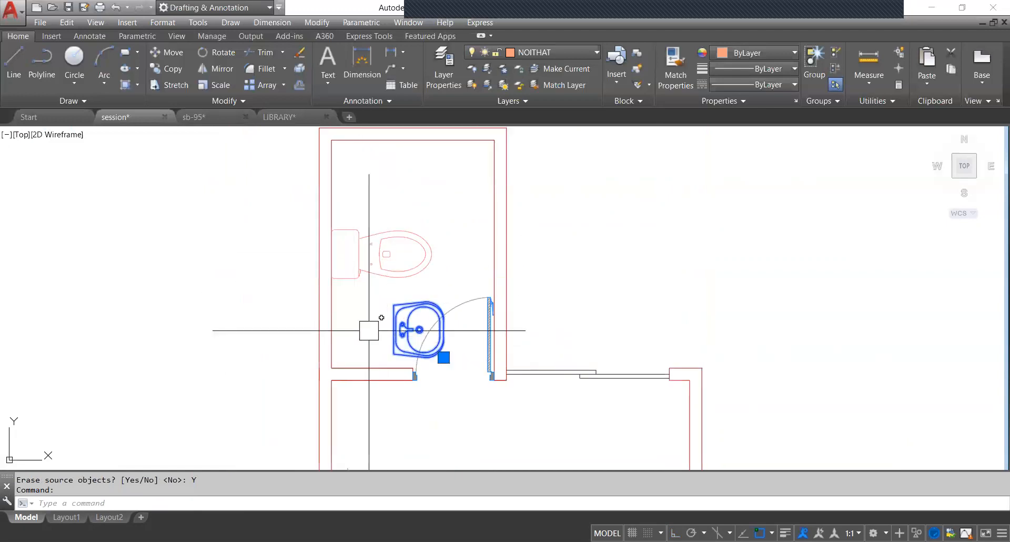
pyautogui.scroll(4, 399, 330)
pyautogui.write('m')
pyautogui.press('Return')
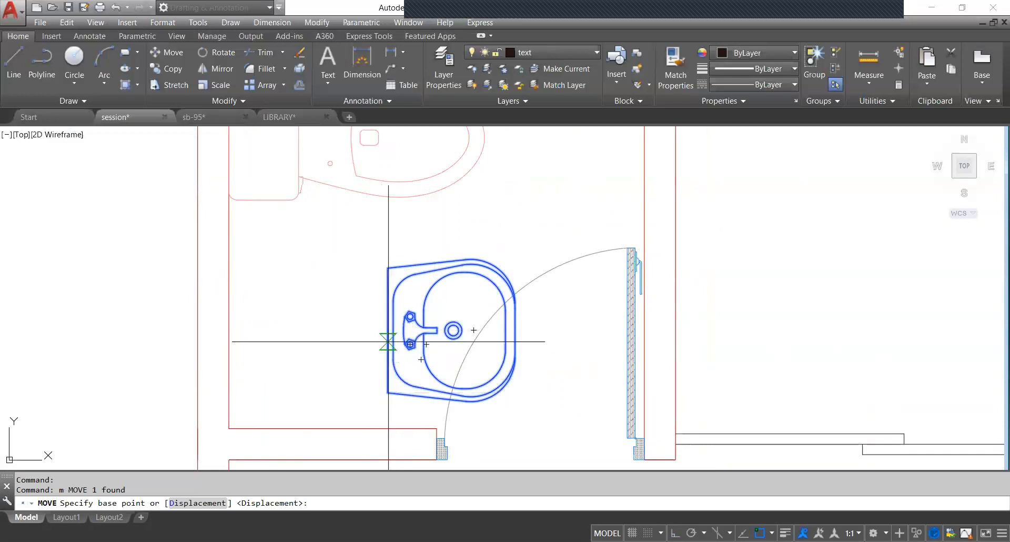
pyautogui.click(387, 330)
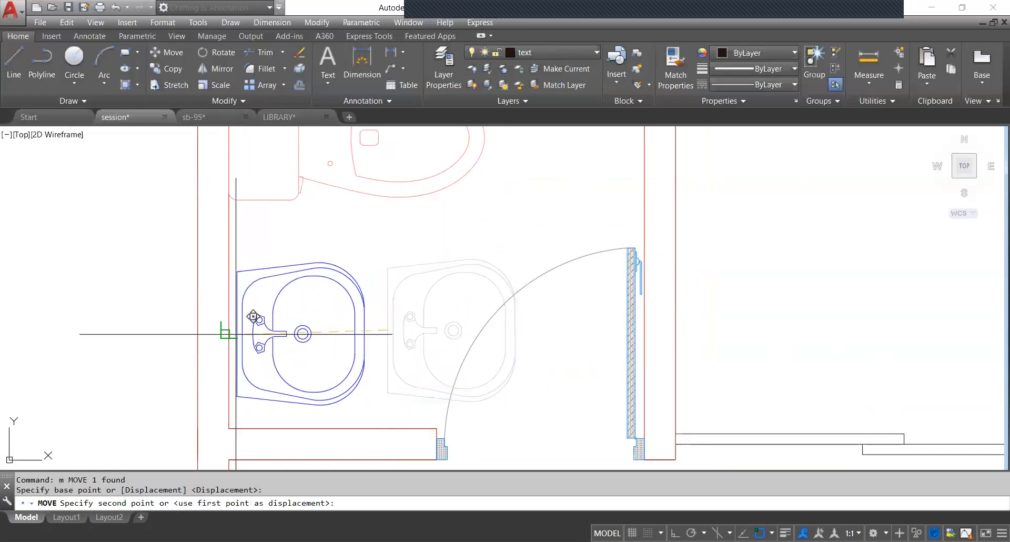
pyautogui.click(229, 330)
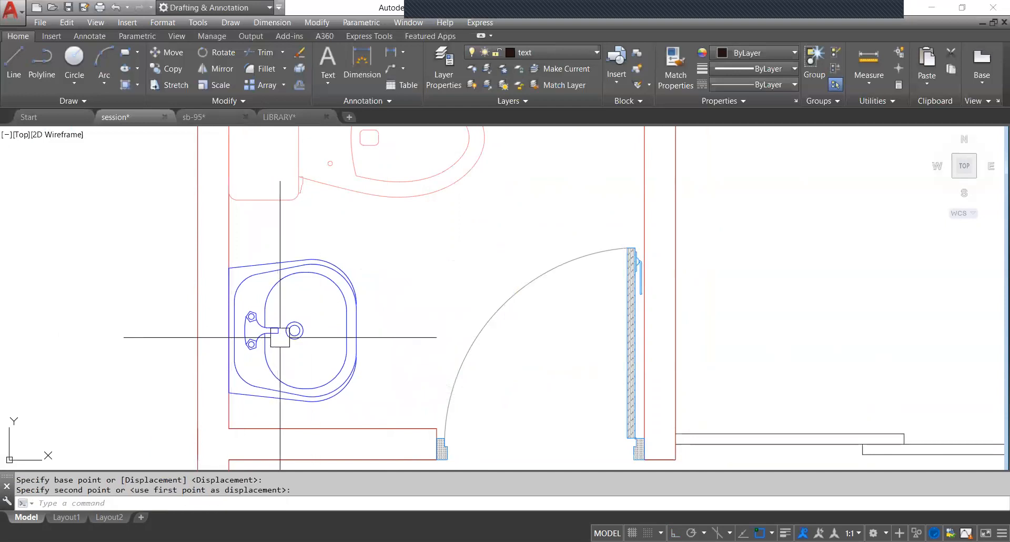
# Move the washbasin slightly down along the left wall, away from the toilet.
pyautogui.click(318, 337)
pyautogui.click(276, 327)
pyautogui.write('m')
pyautogui.press('Return')
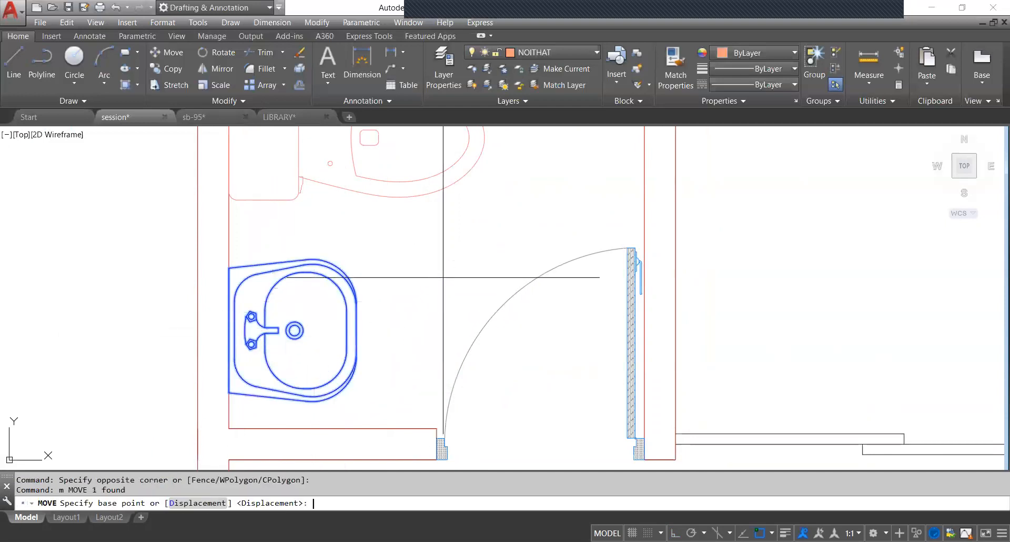
pyautogui.click(443, 277)
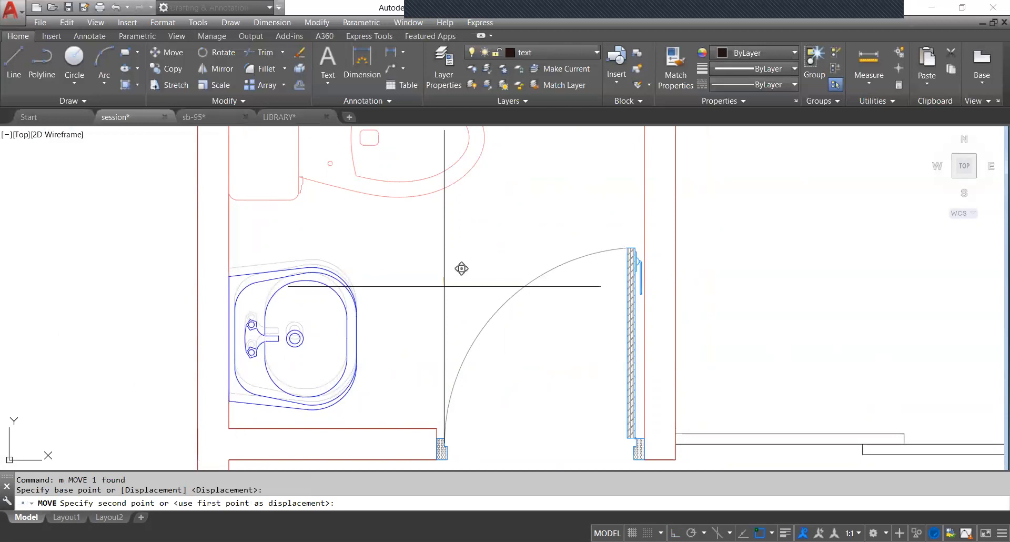
pyautogui.click(444, 286)
pyautogui.scroll(-6, 395, 300)
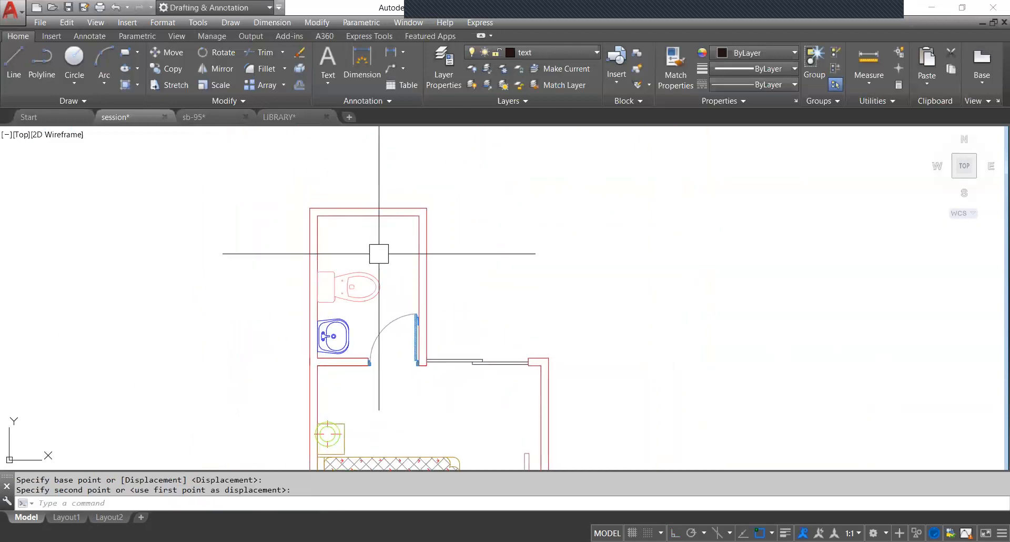
pyautogui.scroll(2, 368, 227)
pyautogui.moveTo(381, 229); pyautogui.dragTo(379, 245, button='middle')
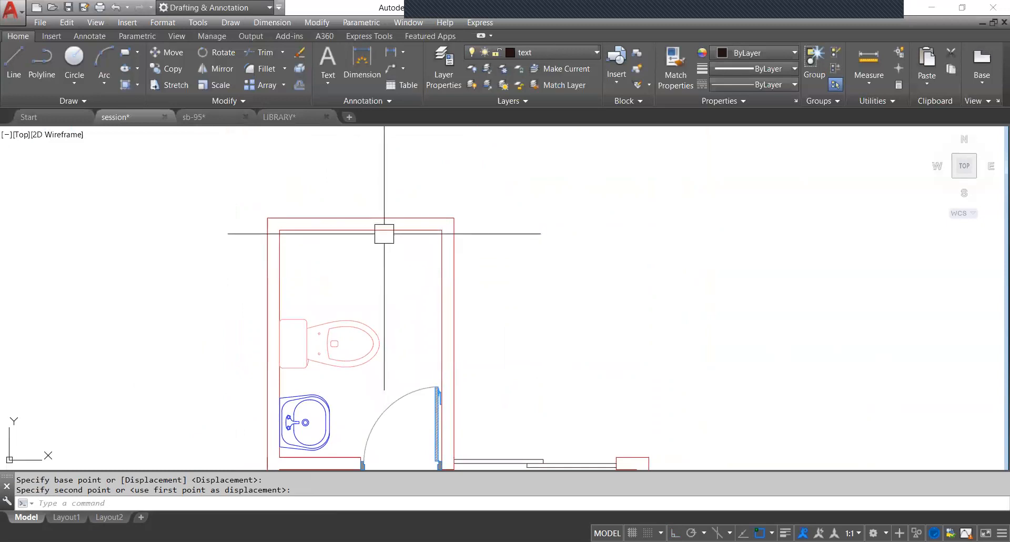
pyautogui.click(385, 230)
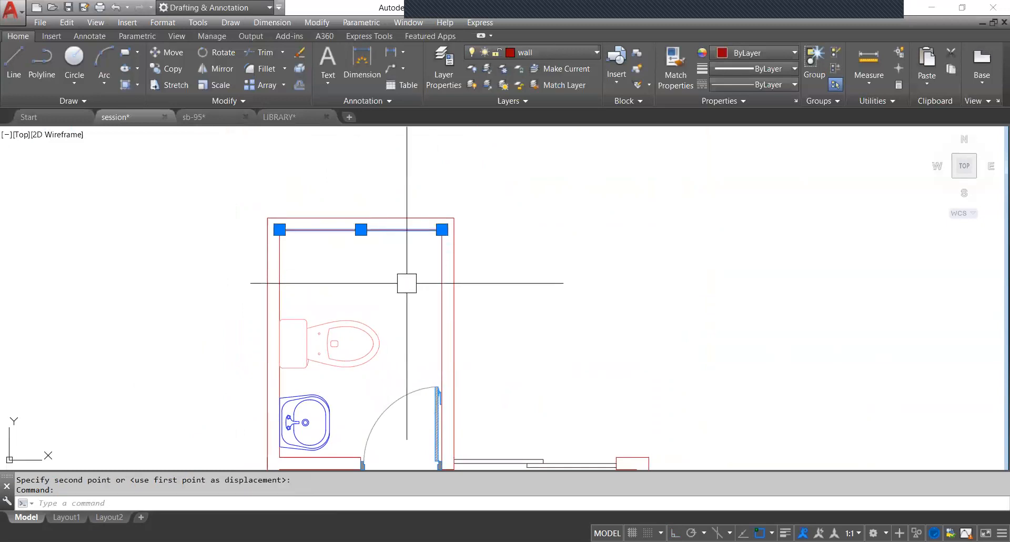
pyautogui.press('Escape')
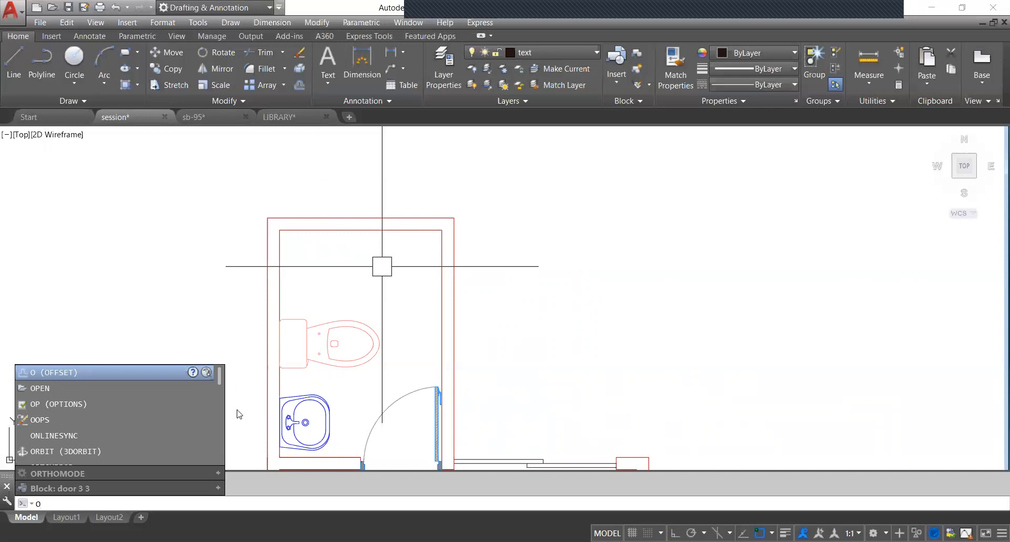
# Offset the inner line of the bathroom's upper wall 3' down into the room.
pyautogui.press('Return')
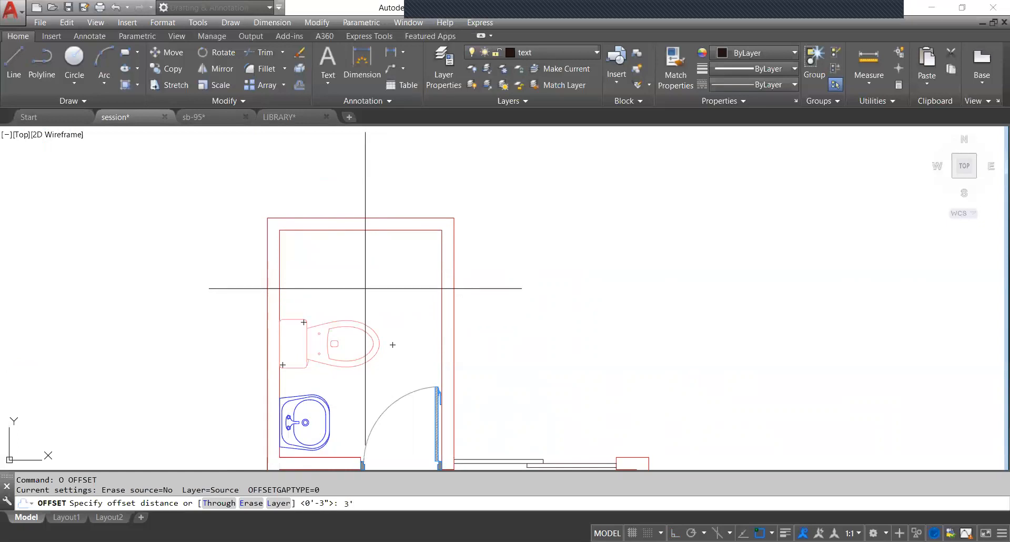
pyautogui.press('Return')
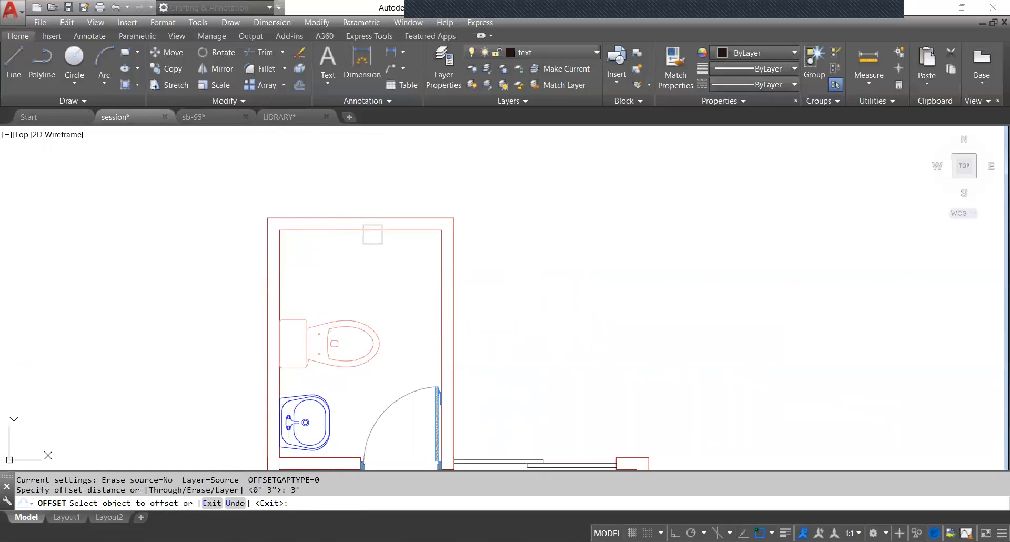
pyautogui.click(372, 231)
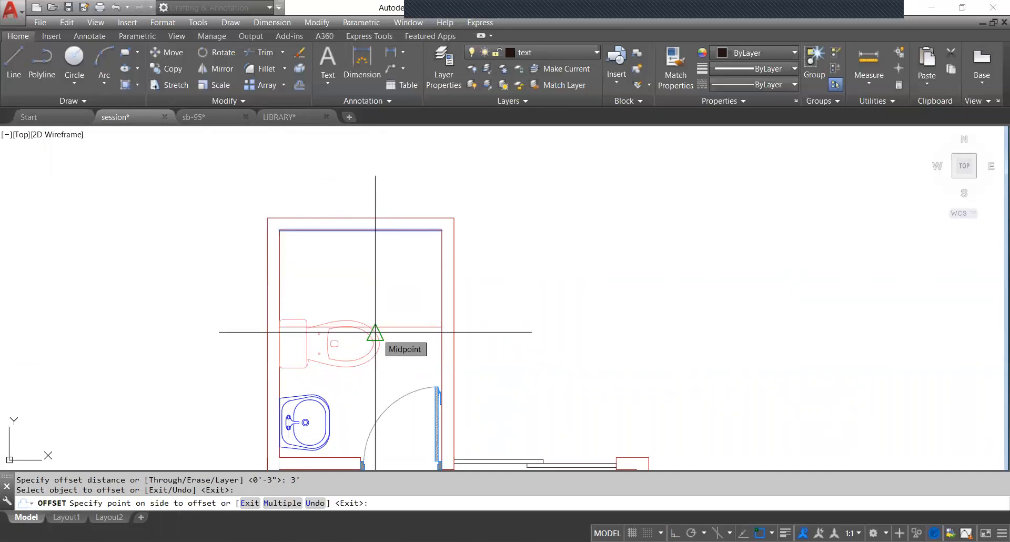
pyautogui.click(394, 337)
pyautogui.click(380, 353)
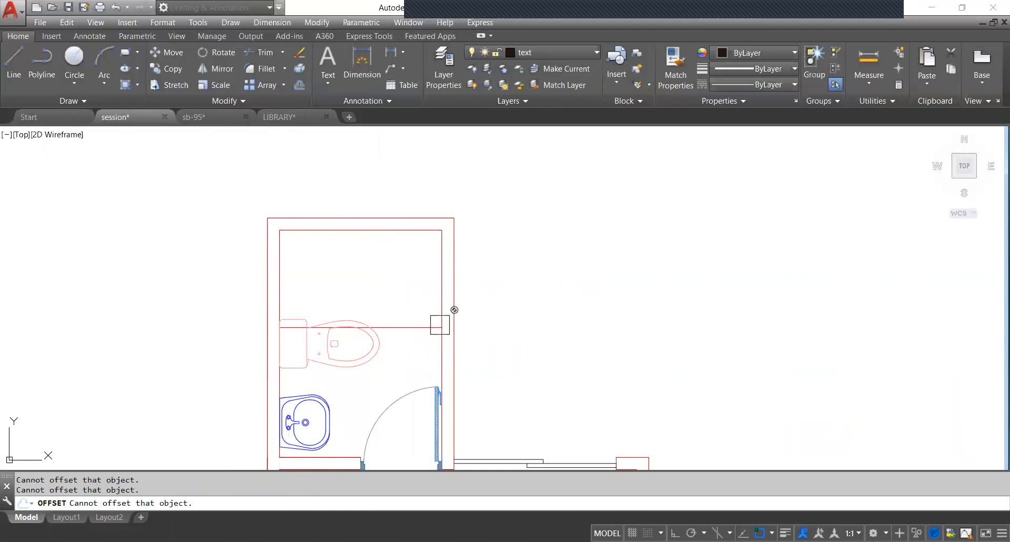
pyautogui.press('Escape')
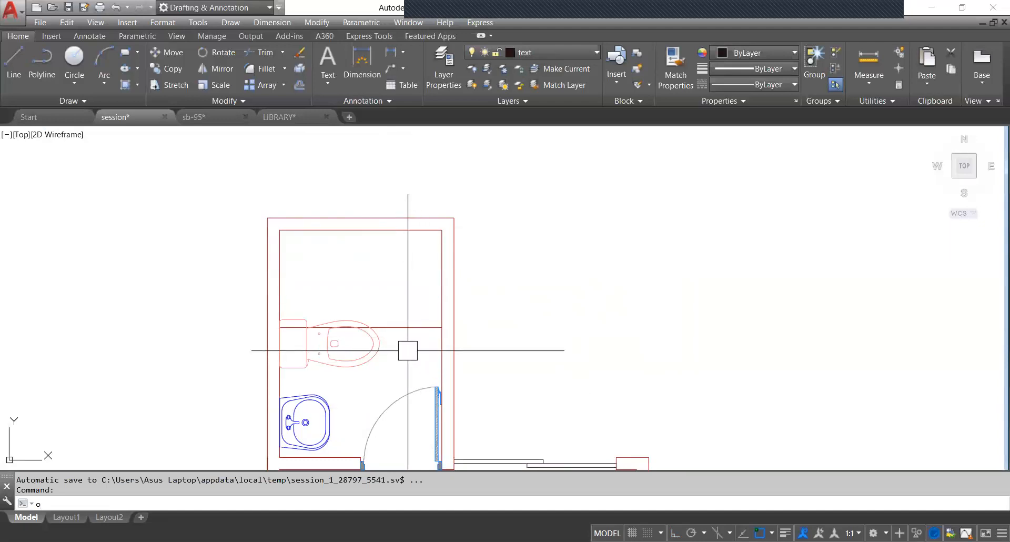
# Offset the inner line of the bathroom's upper wall 2.5' into the room to mark off the area above the toilet.
pyautogui.write('o')
pyautogui.press('Return')
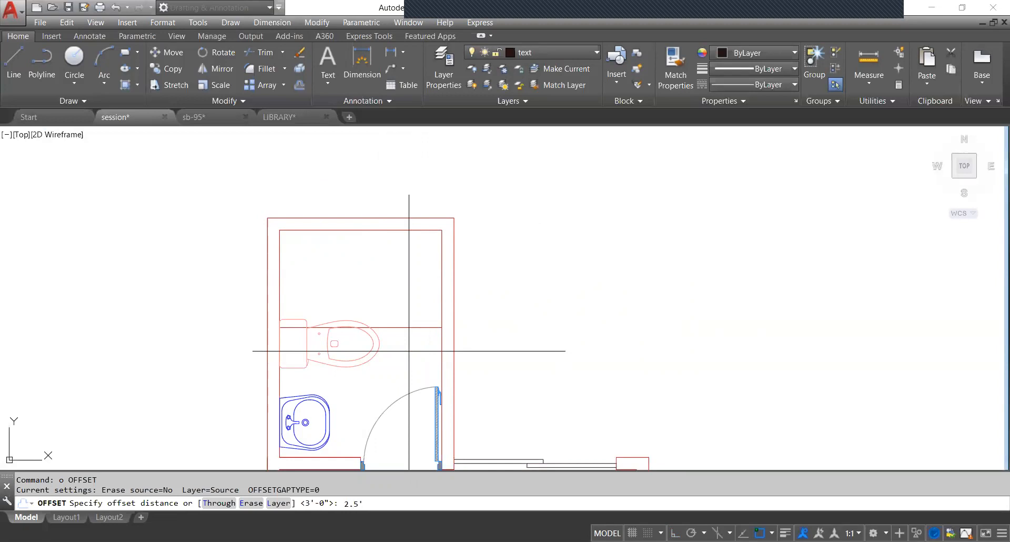
pyautogui.press('Return')
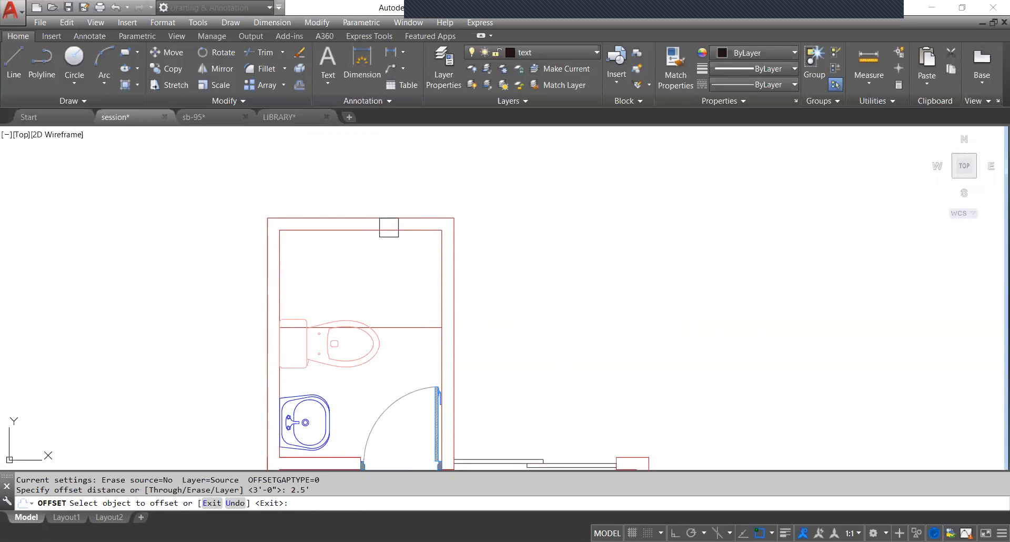
pyautogui.click(389, 227)
pyautogui.click(388, 272)
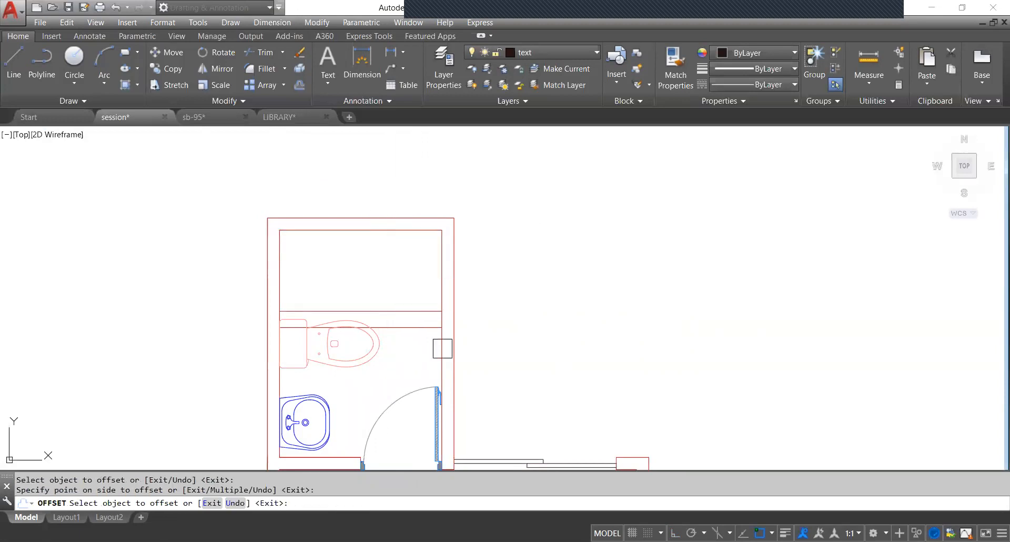
pyautogui.press('Escape')
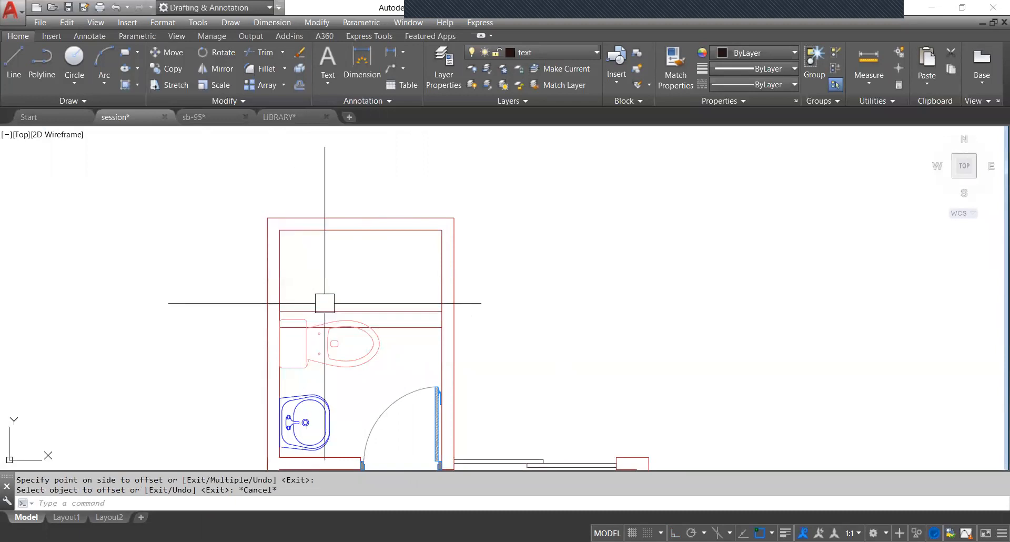
# Erase the 3' offset line that crosses the toilet.
pyautogui.click(423, 327)
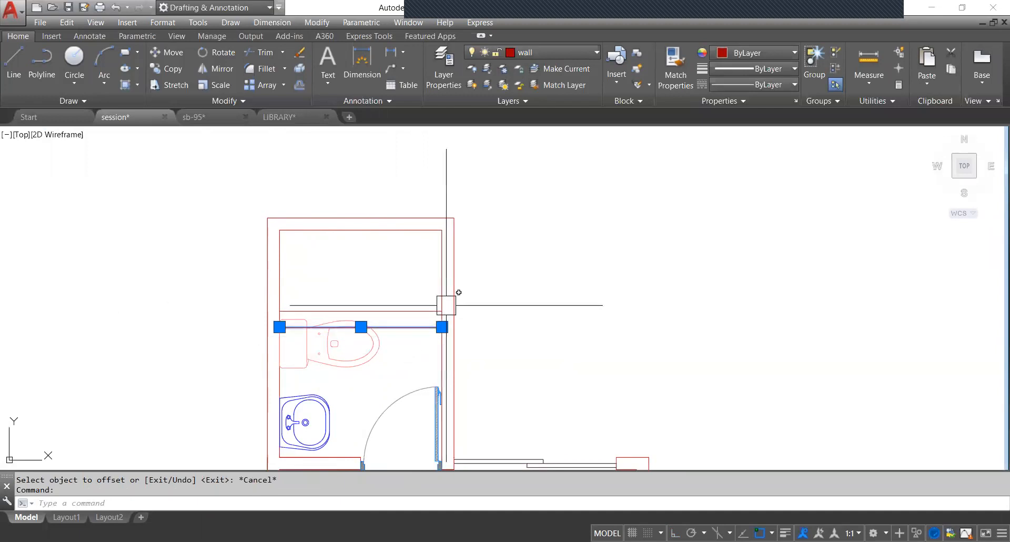
pyautogui.write('e')
pyautogui.press('Return')
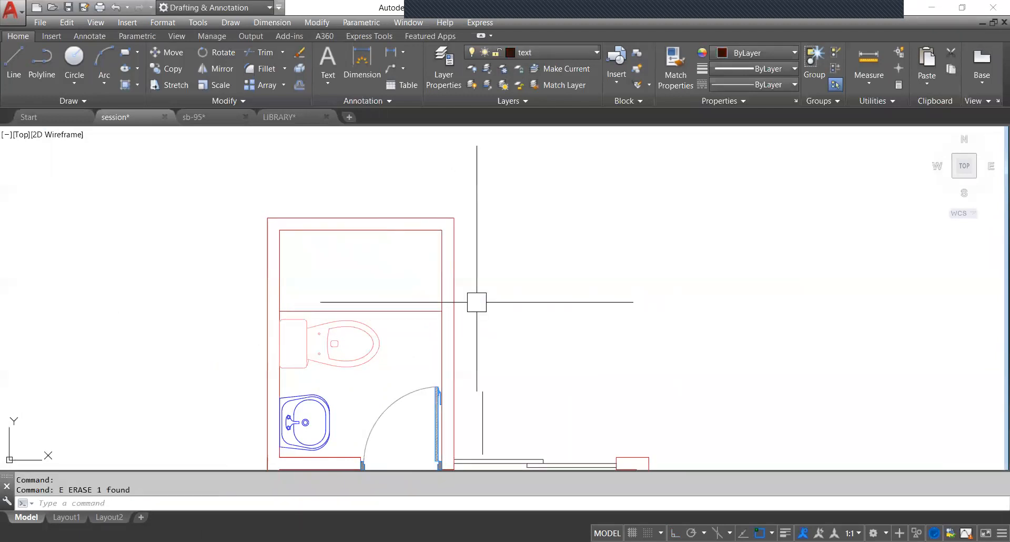
# Assign the sliding window lines between the bathroom and the bedroom's right wall to the window layer.
pyautogui.scroll(-4, 477, 301)
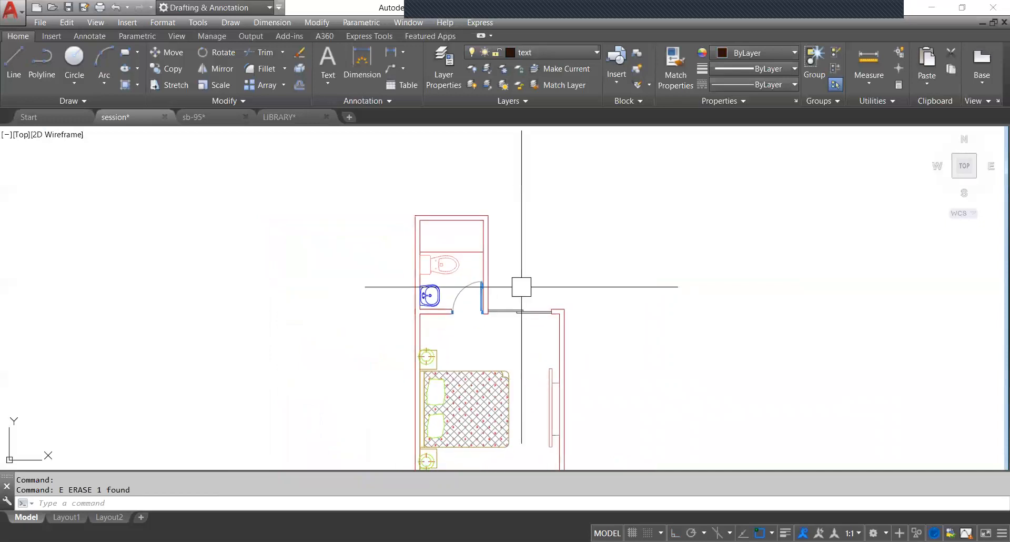
pyautogui.moveTo(520, 311)
pyautogui.mouseDown(button='middle')
pyautogui.moveTo(487, 272)
pyautogui.moveTo(511, 248)
pyautogui.moveTo(484, 280)
pyautogui.mouseUp(button='middle')
pyautogui.scroll(3, 496, 269)
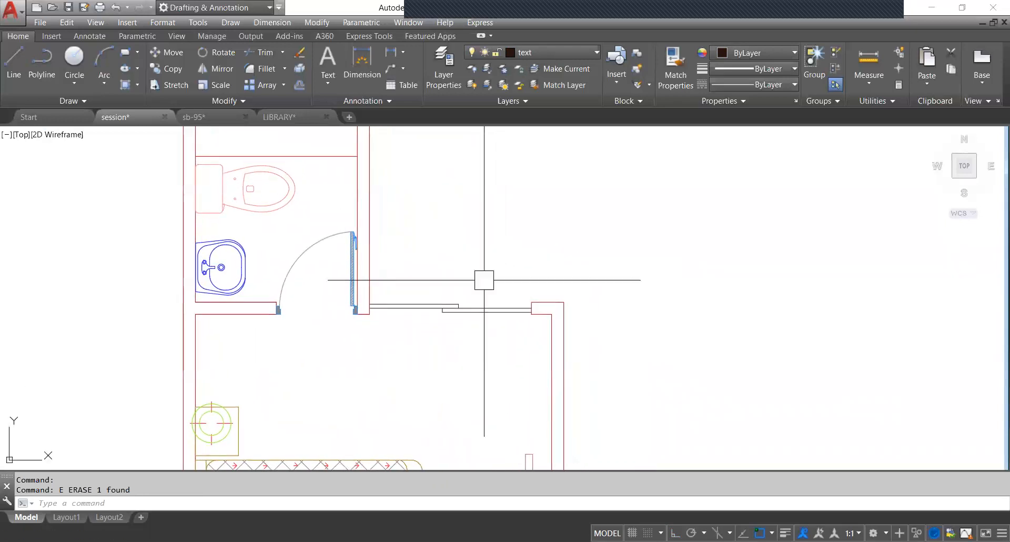
pyautogui.scroll(-2, 483, 280)
pyautogui.moveTo(476, 315); pyautogui.dragTo(469, 329, button='middle')
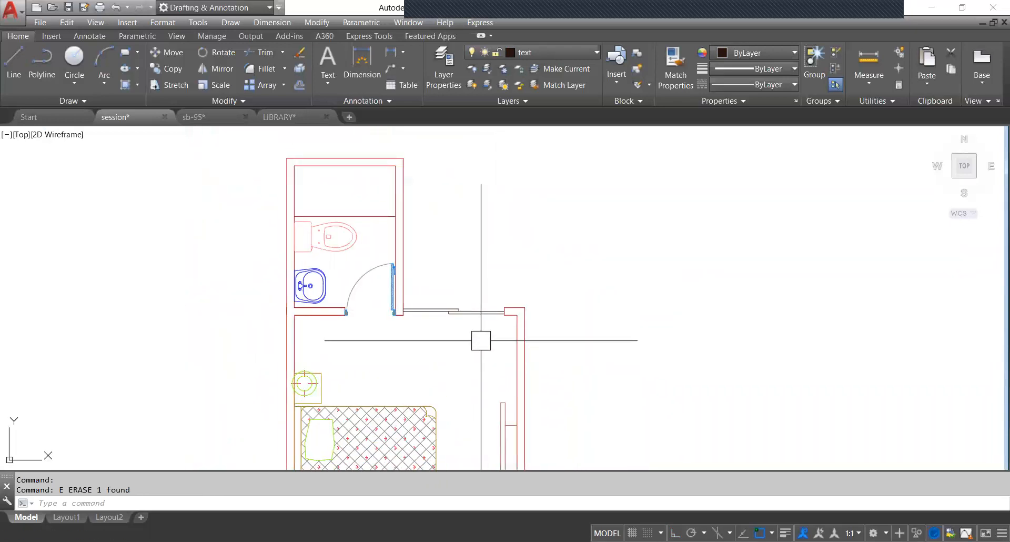
pyautogui.click(479, 340)
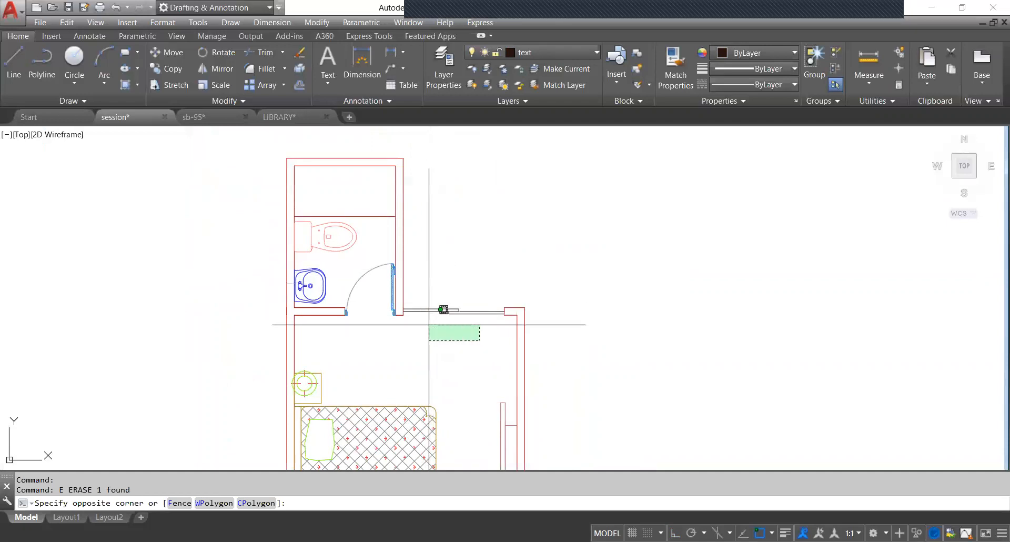
pyautogui.click(431, 287)
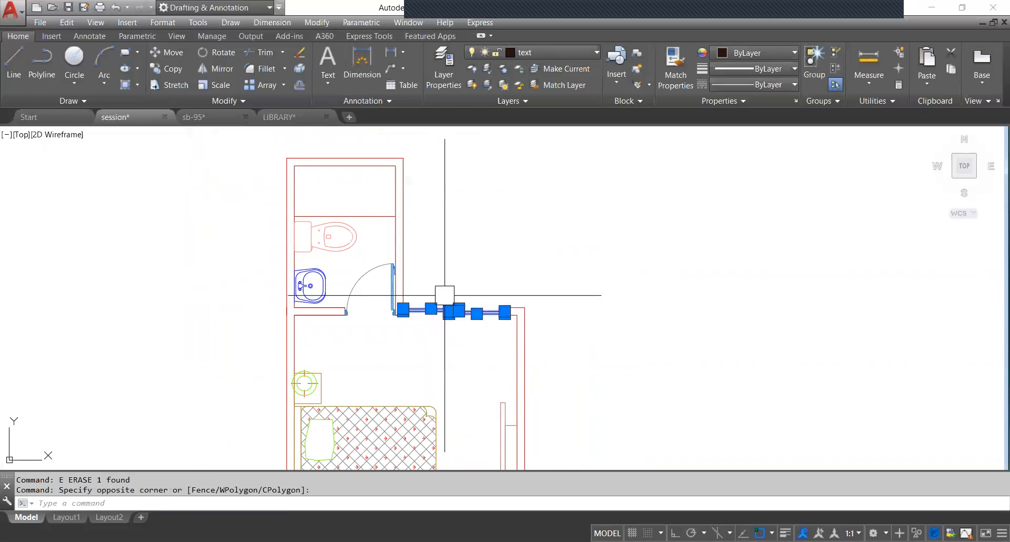
pyautogui.click(560, 52)
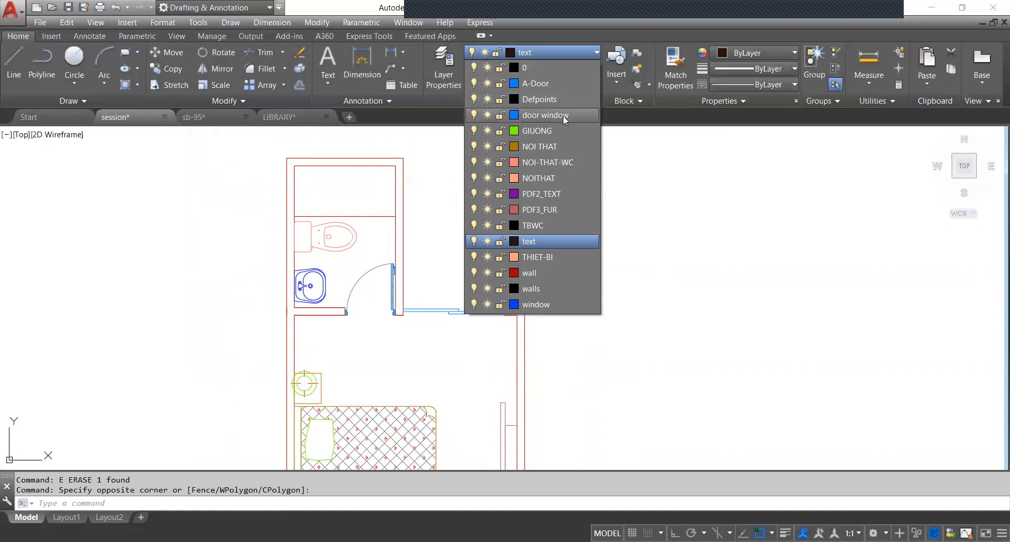
pyautogui.click(534, 304)
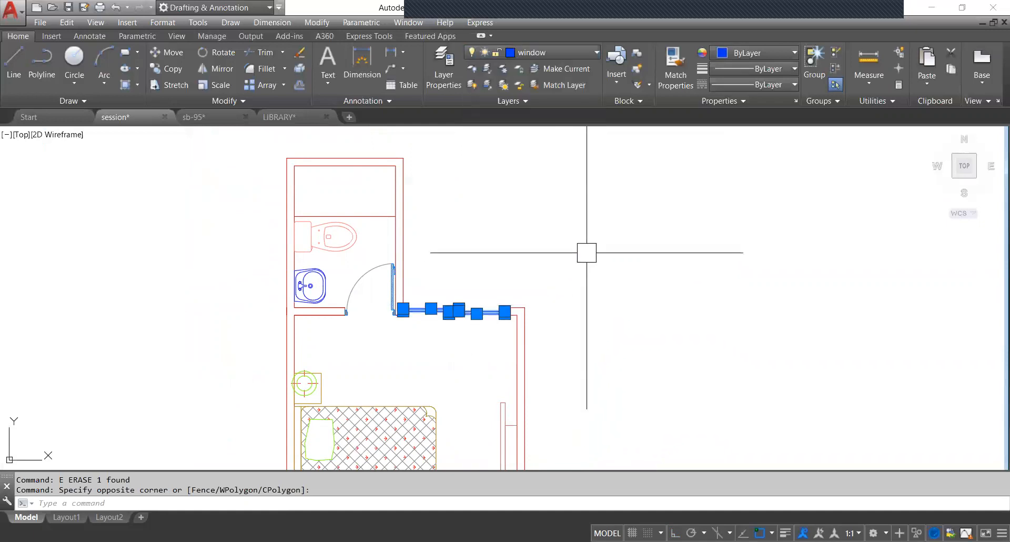
pyautogui.press('Escape')
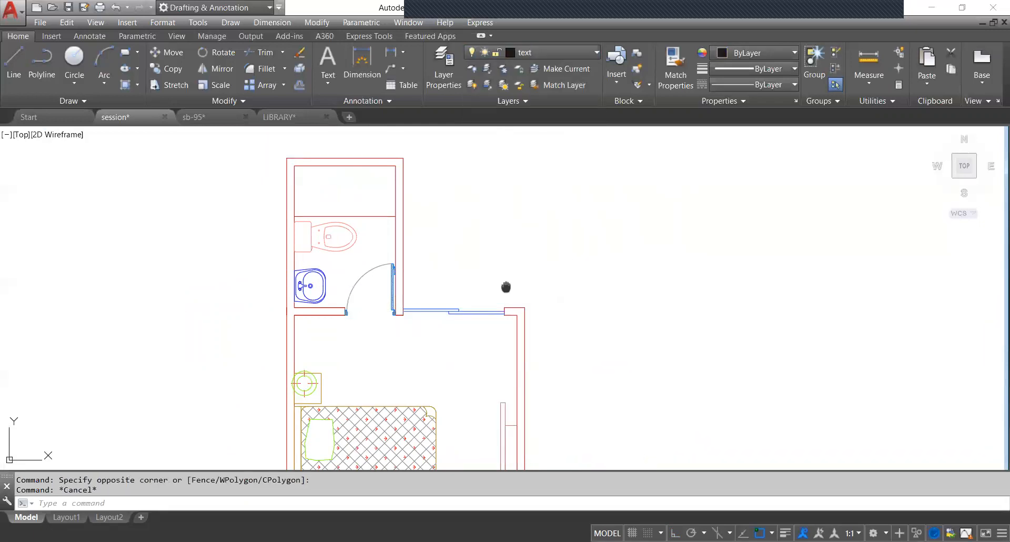
# Turn off the layers GIUONG, NOI THAT, PDF3_FUR and PDF2_TEXT to hide the bedroom furniture.
pyautogui.moveTo(505, 287); pyautogui.dragTo(485, 237, button='middle')
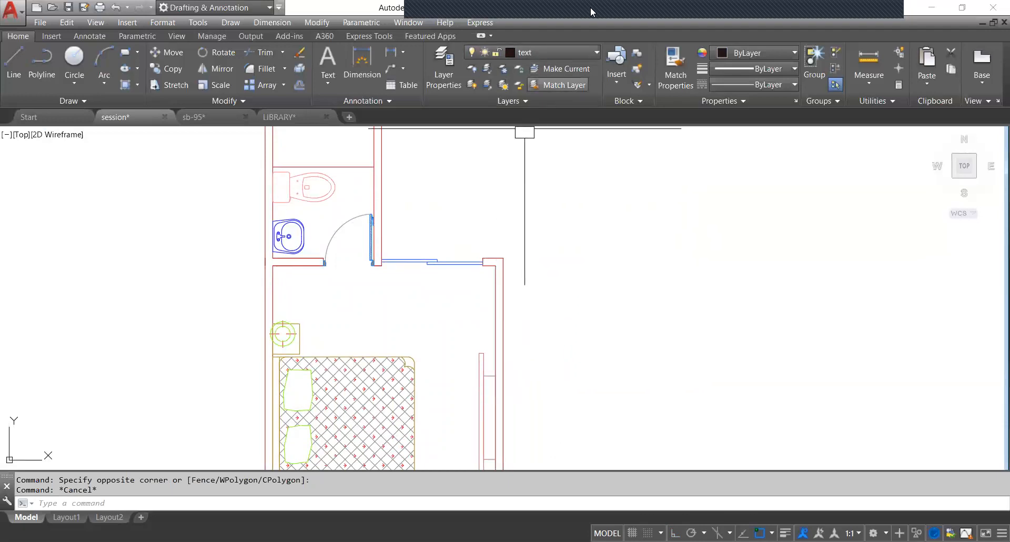
pyautogui.scroll(-4, 415, 282)
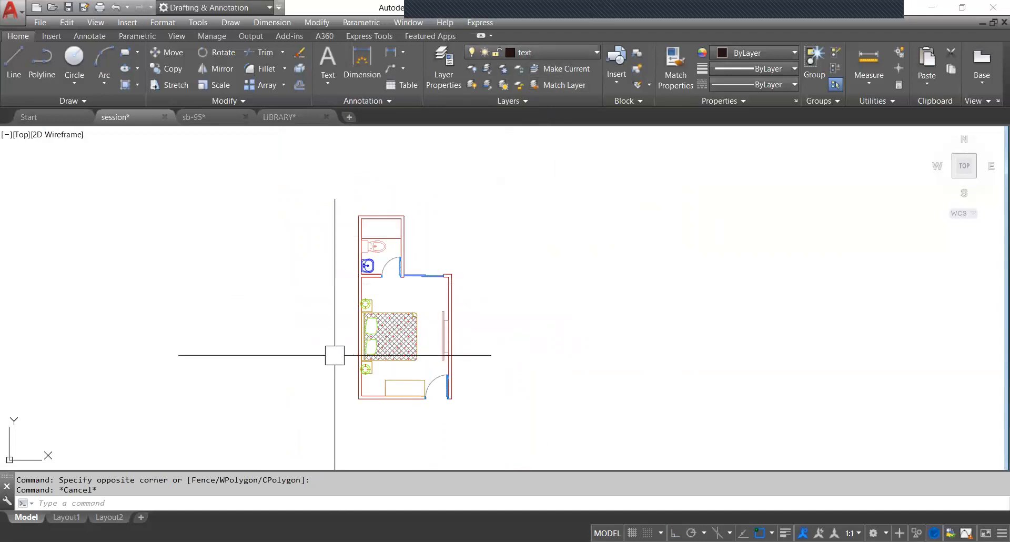
pyautogui.click(549, 53)
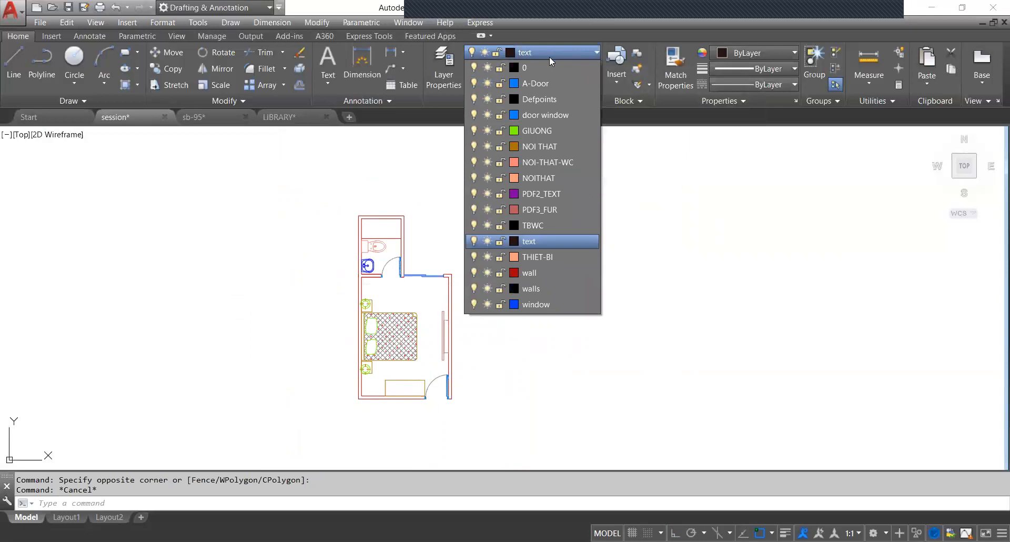
pyautogui.click(475, 131)
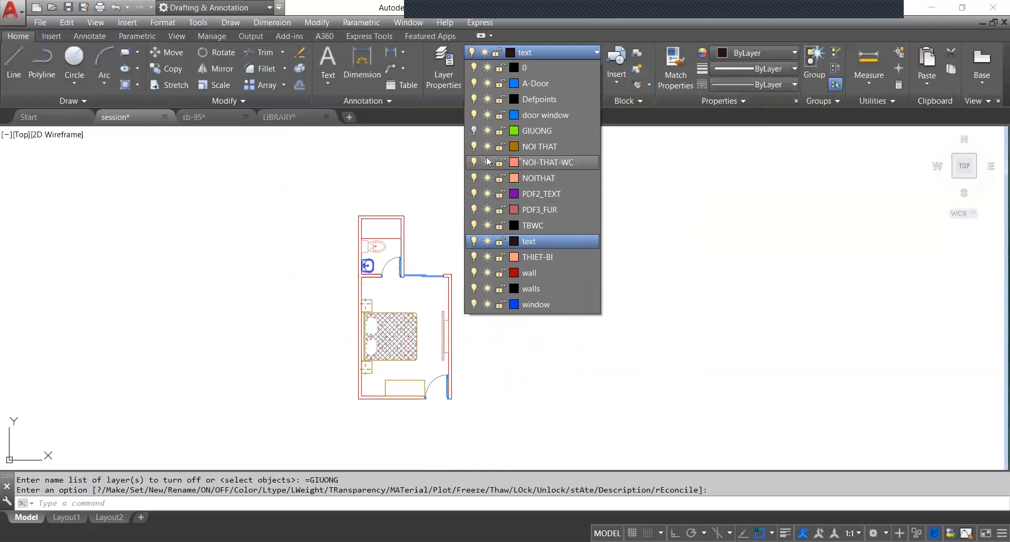
pyautogui.click(474, 146)
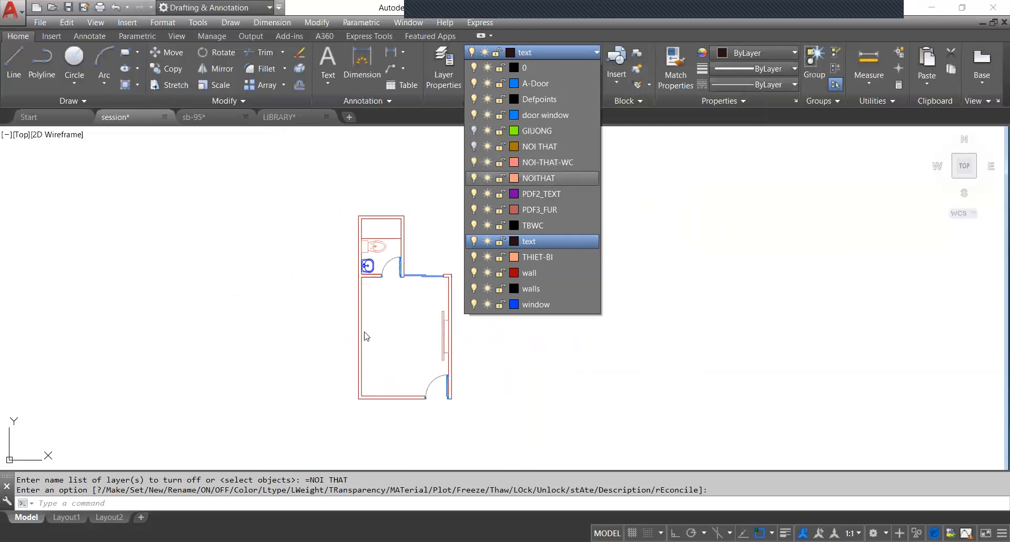
pyautogui.click(474, 209)
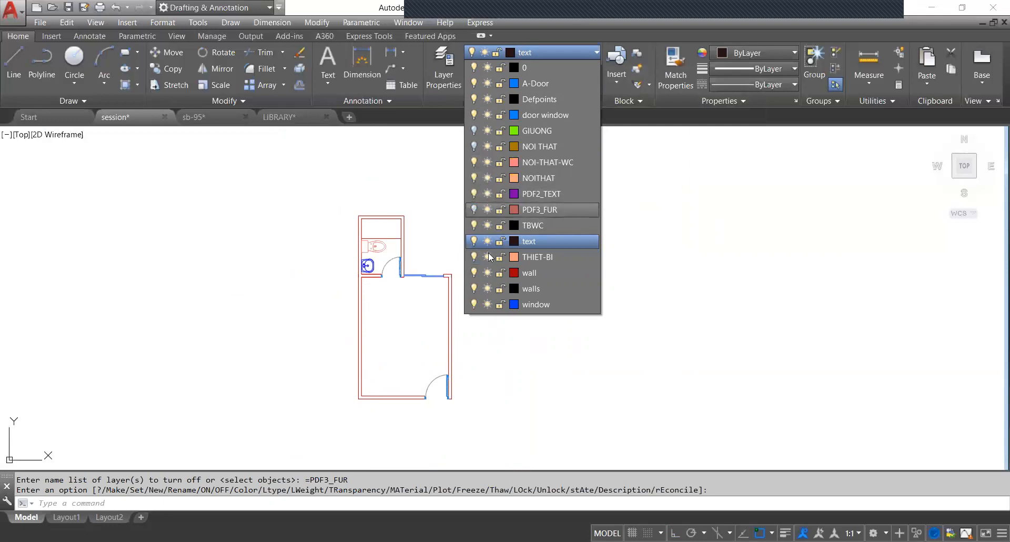
pyautogui.click(474, 195)
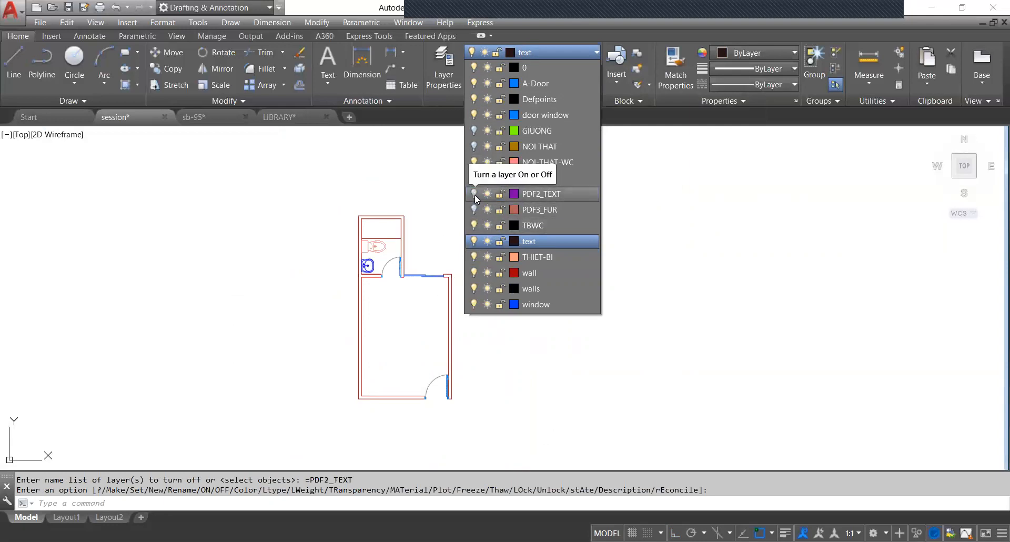
# Turn the layers PDF2_TEXT, GIUONG, NOI THAT and PDF3_FUR back on.
pyautogui.click(474, 194)
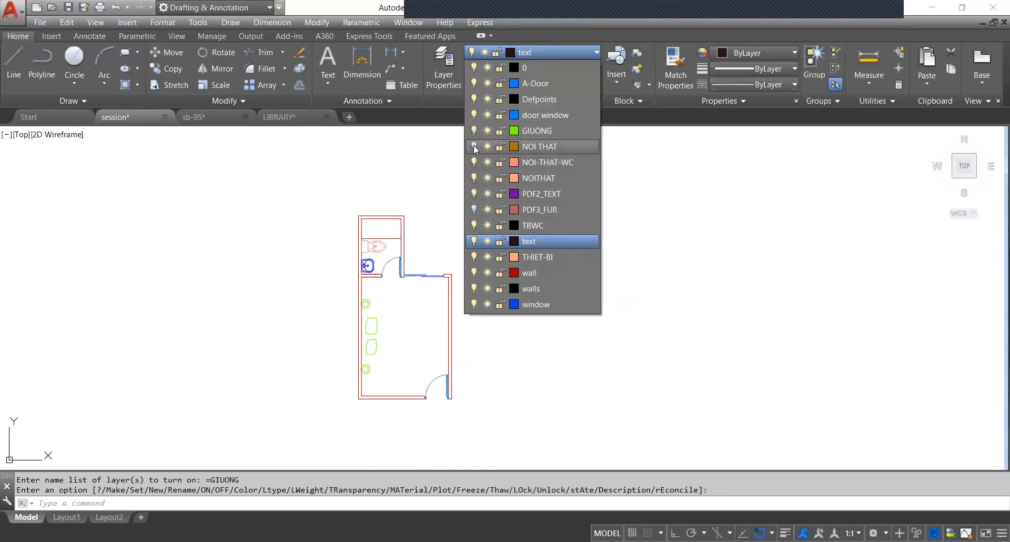
pyautogui.click(474, 147)
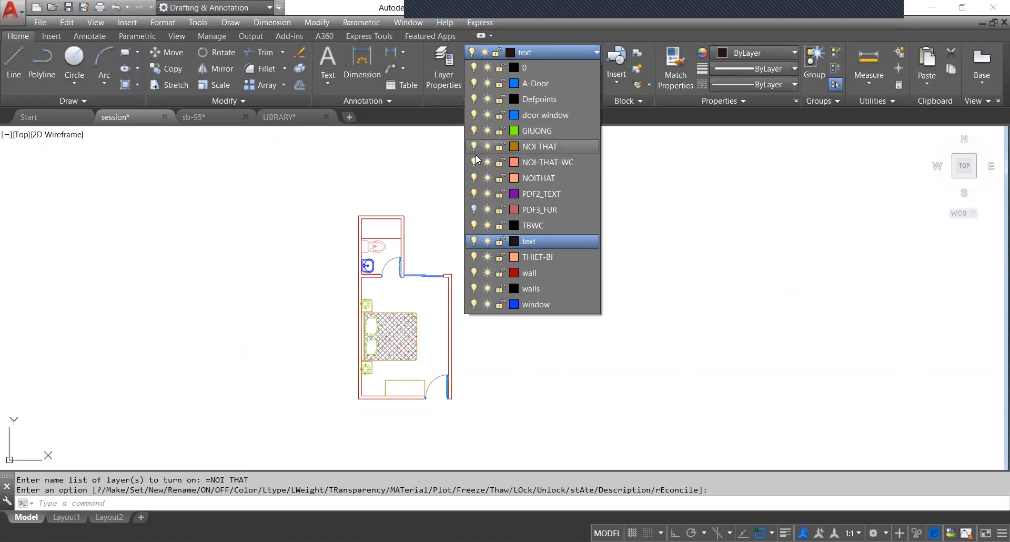
pyautogui.click(475, 210)
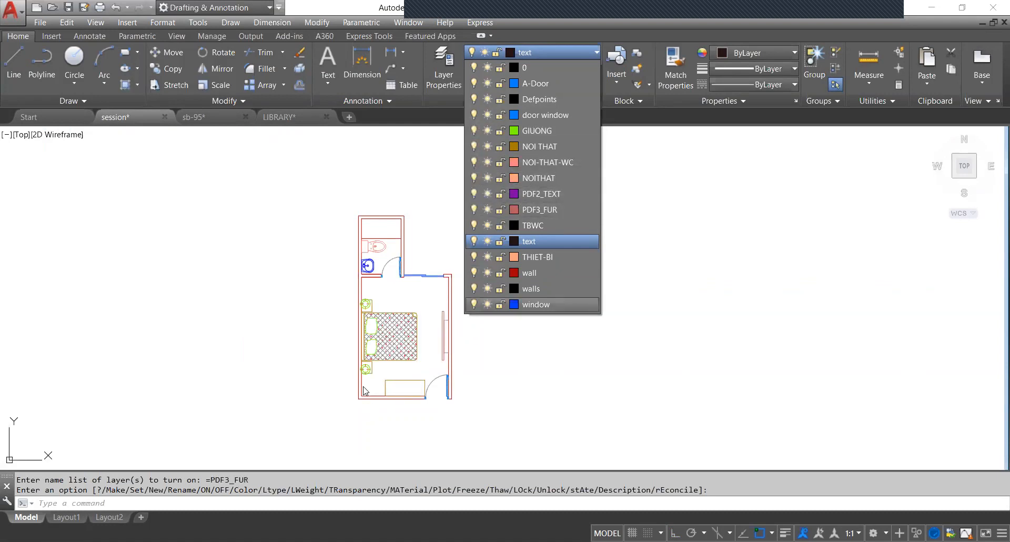
pyautogui.click(703, 260)
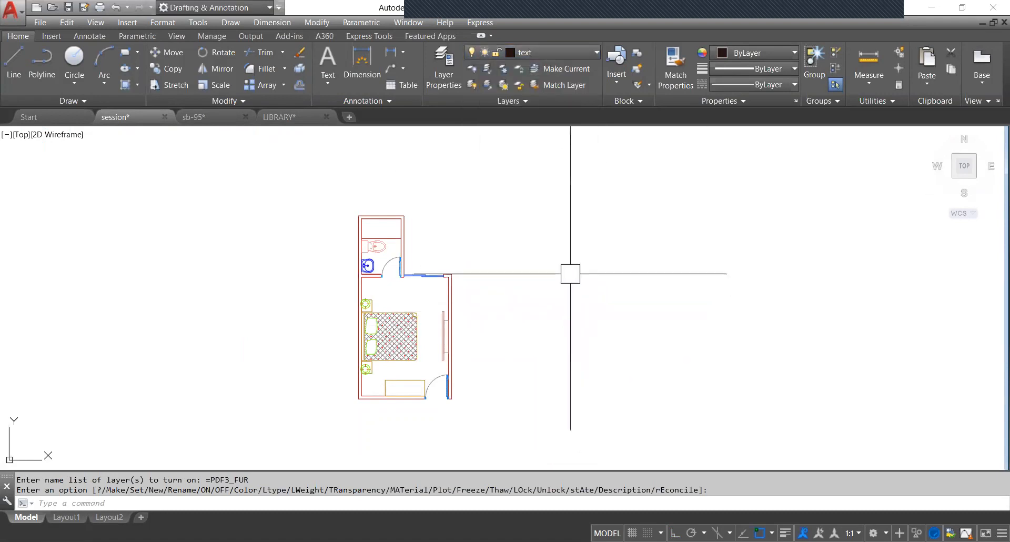
pyautogui.press('Escape')
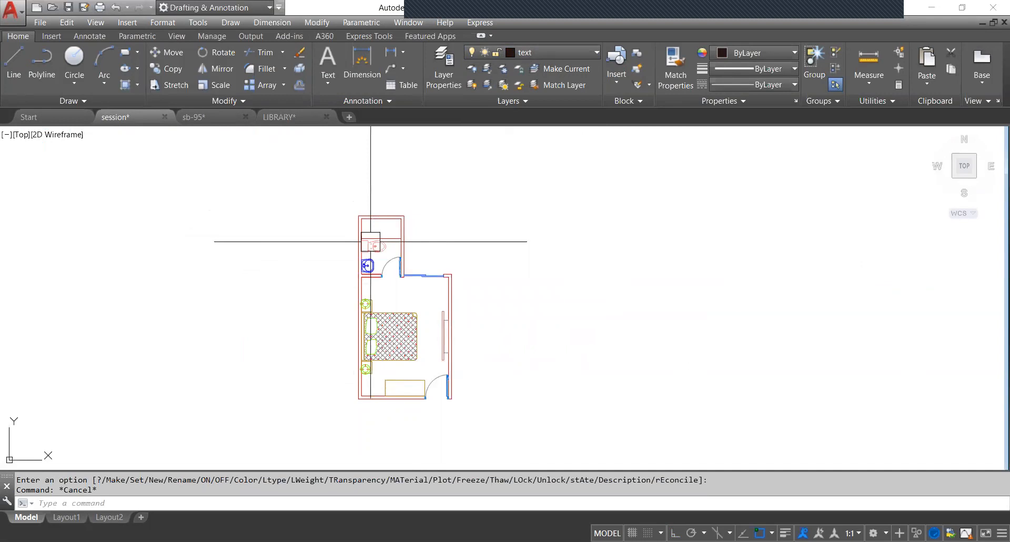
# Switch to the LIBRARY drawing and look through its toilet section for a fixture for the area above the toilet.
pyautogui.scroll(4, 367, 219)
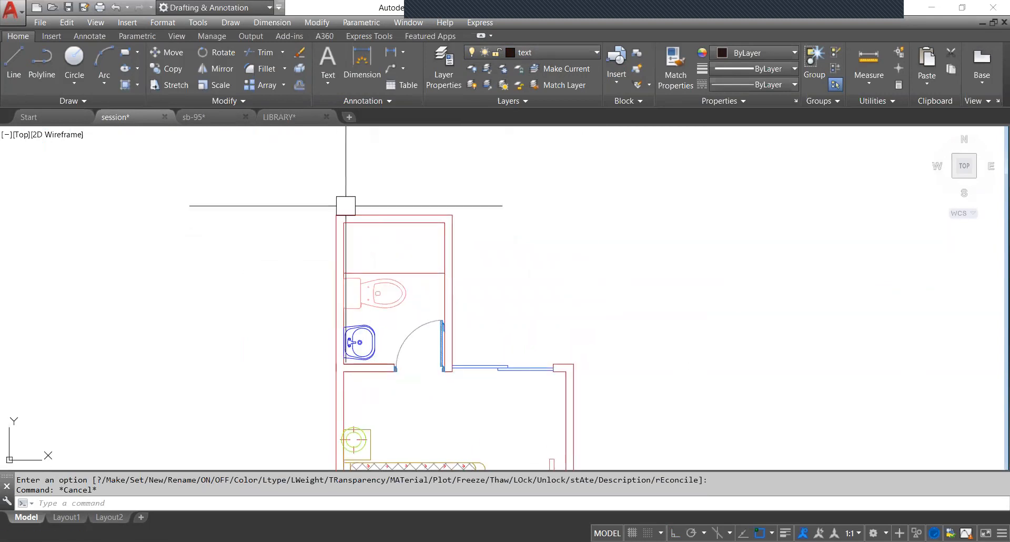
pyautogui.scroll(2, 351, 238)
pyautogui.moveTo(354, 233); pyautogui.dragTo(353, 242, button='middle')
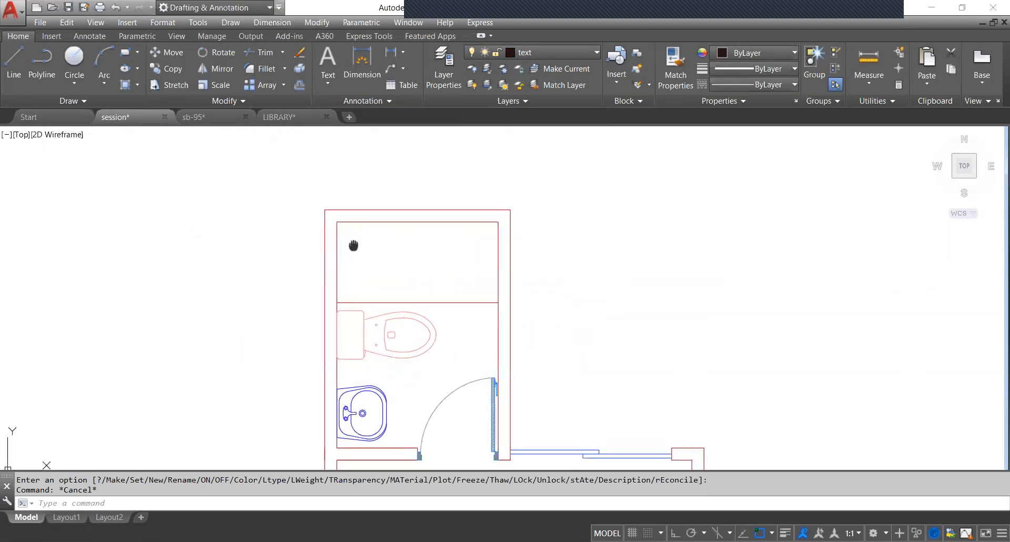
pyautogui.click(278, 117)
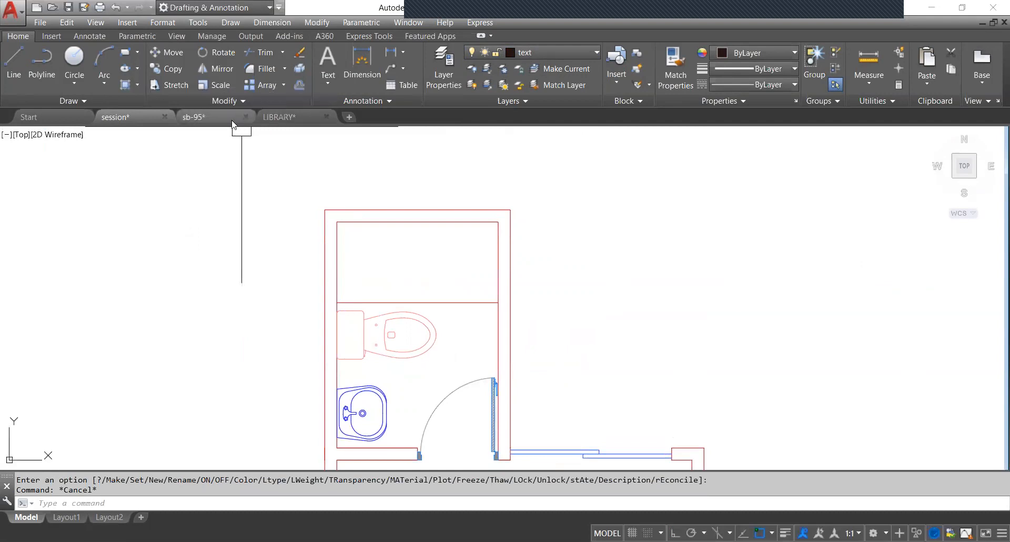
pyautogui.scroll(-5, 363, 272)
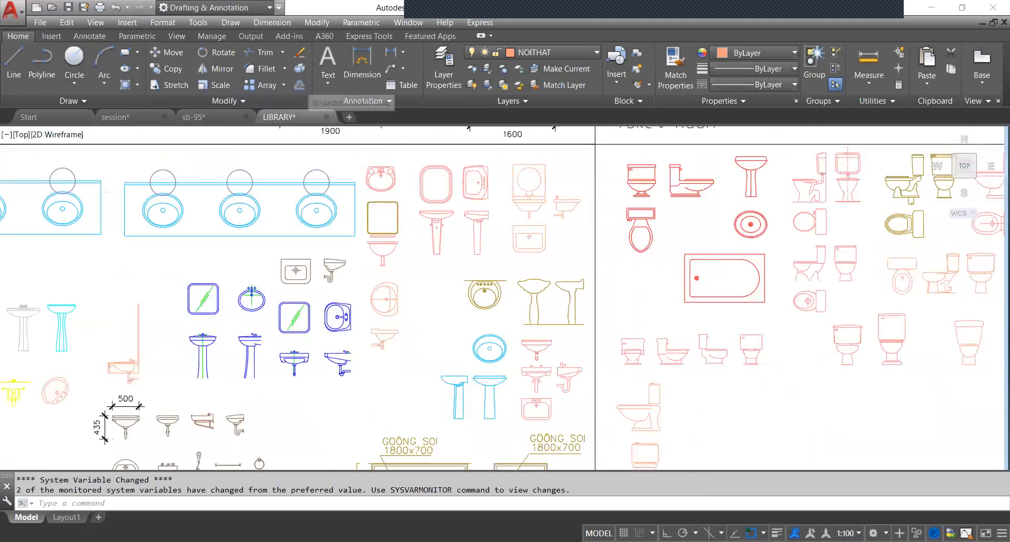
pyautogui.moveTo(383, 307)
pyautogui.mouseDown(button='middle')
pyautogui.moveTo(346, 234)
pyautogui.moveTo(341, 187)
pyautogui.mouseUp(button='middle')
pyautogui.scroll(-3, 482, 274)
pyautogui.scroll(3, 311, 366)
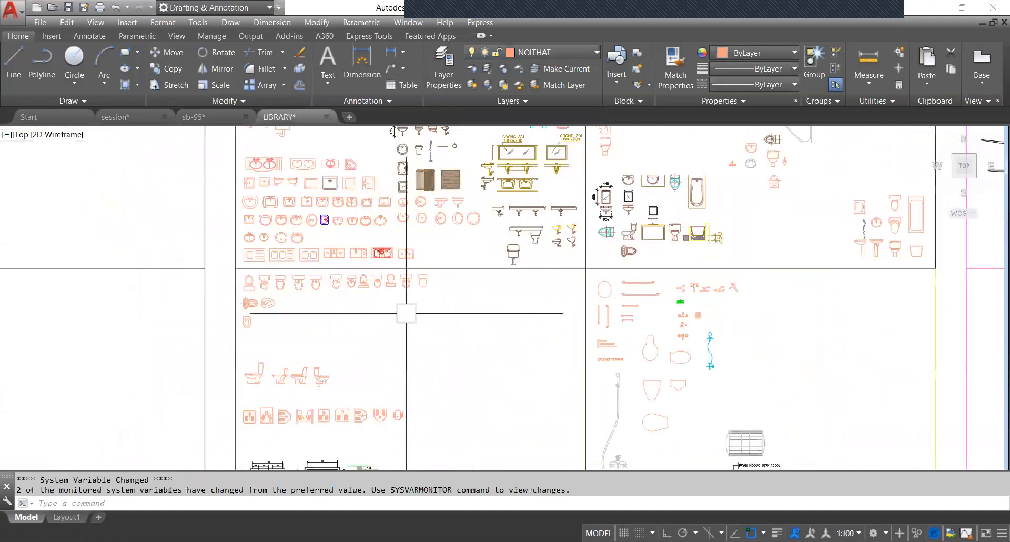
pyautogui.moveTo(499, 180)
pyautogui.mouseDown(button='middle')
pyautogui.moveTo(454, 286)
pyautogui.moveTo(478, 354)
pyautogui.mouseUp(button='middle')
pyautogui.moveTo(480, 218)
pyautogui.mouseDown(button='middle')
pyautogui.moveTo(485, 311)
pyautogui.moveTo(502, 316)
pyautogui.mouseUp(button='middle')
pyautogui.scroll(-2, 342, 271)
pyautogui.scroll(5, 440, 258)
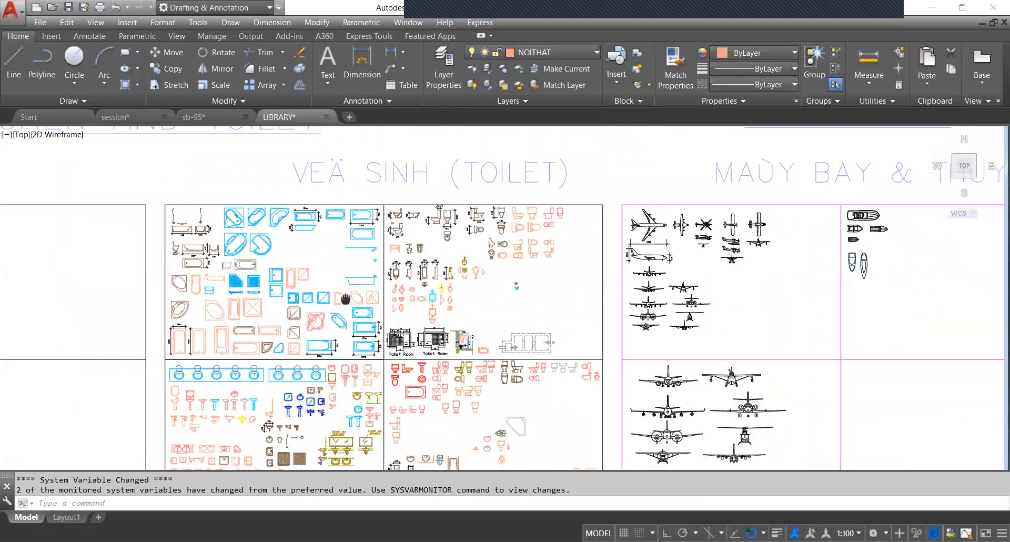
pyautogui.scroll(-4, 432, 230)
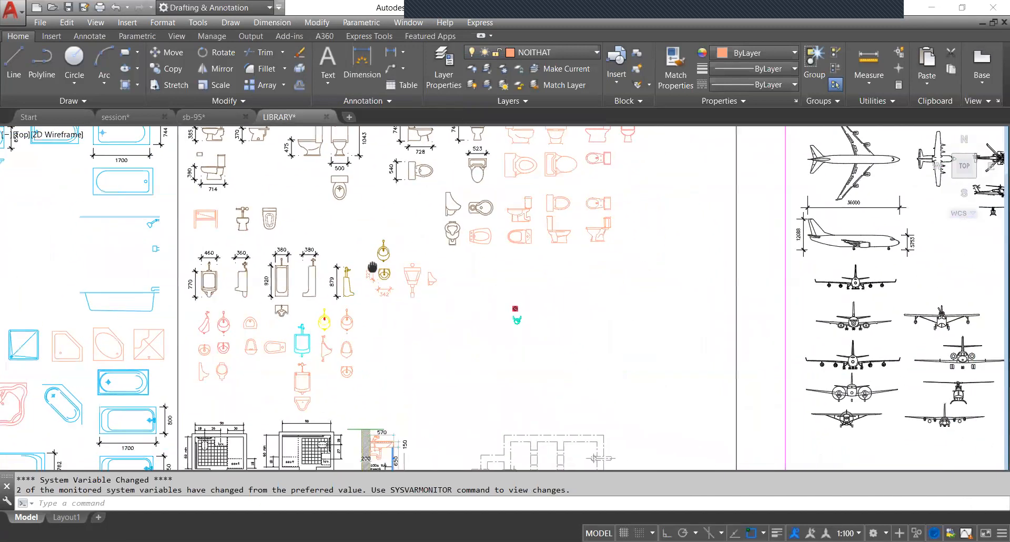
pyautogui.scroll(3, 449, 368)
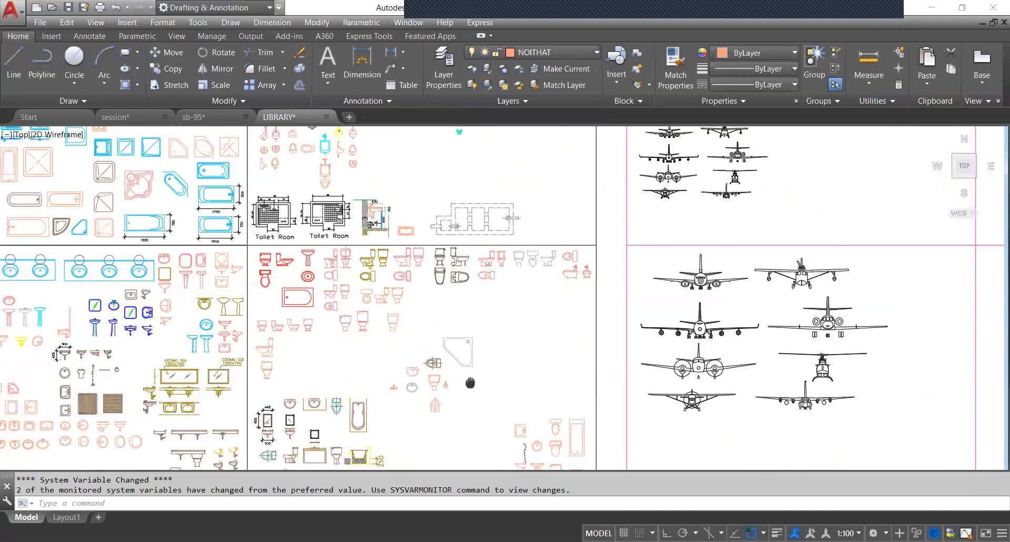
pyautogui.moveTo(388, 368); pyautogui.dragTo(526, 305, button='middle')
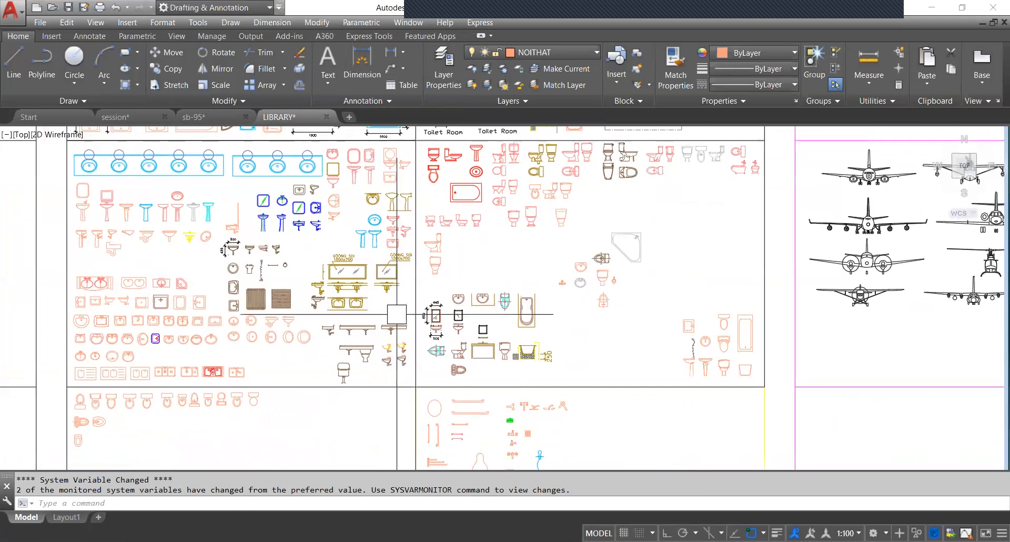
pyautogui.scroll(-2, 451, 394)
pyautogui.scroll(2, 462, 401)
pyautogui.moveTo(461, 401)
pyautogui.mouseDown(button='middle')
pyautogui.moveTo(470, 342)
pyautogui.moveTo(480, 359)
pyautogui.mouseUp(button='middle')
pyautogui.scroll(-2, 470, 342)
pyautogui.scroll(-1, 519, 358)
pyautogui.scroll(-2, 524, 348)
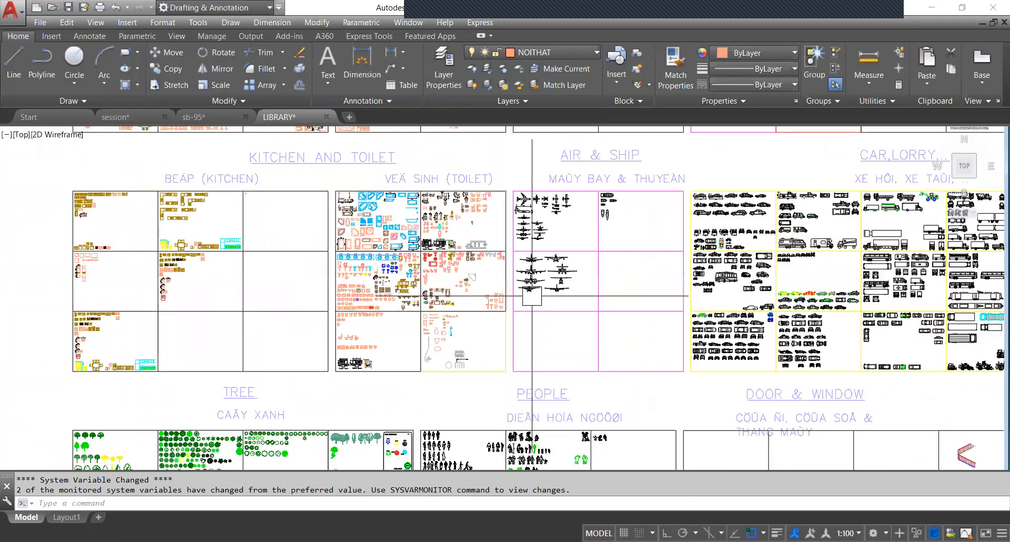
# Examine the taps, drain and shower fittings in the lowest row of the library's toilet section.
pyautogui.scroll(2, 464, 347)
pyautogui.scroll(2, 411, 289)
pyautogui.scroll(2, 428, 282)
pyautogui.moveTo(428, 282); pyautogui.dragTo(426, 320, button='middle')
pyautogui.scroll(2, 401, 320)
pyautogui.scroll(-2, 428, 315)
pyautogui.scroll(2, 409, 326)
pyautogui.scroll(2, 409, 326)
pyautogui.scroll(-2, 404, 319)
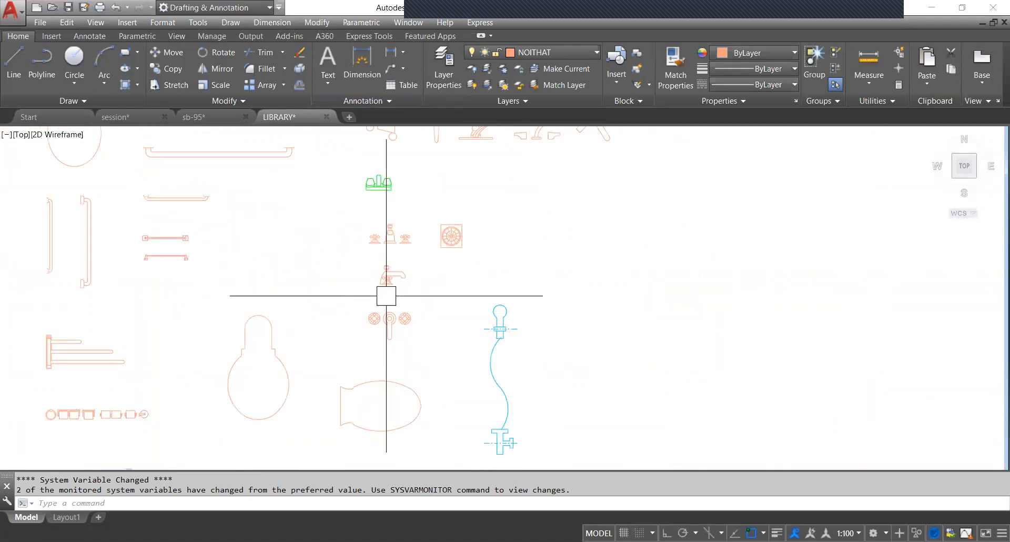
pyautogui.scroll(2, 390, 282)
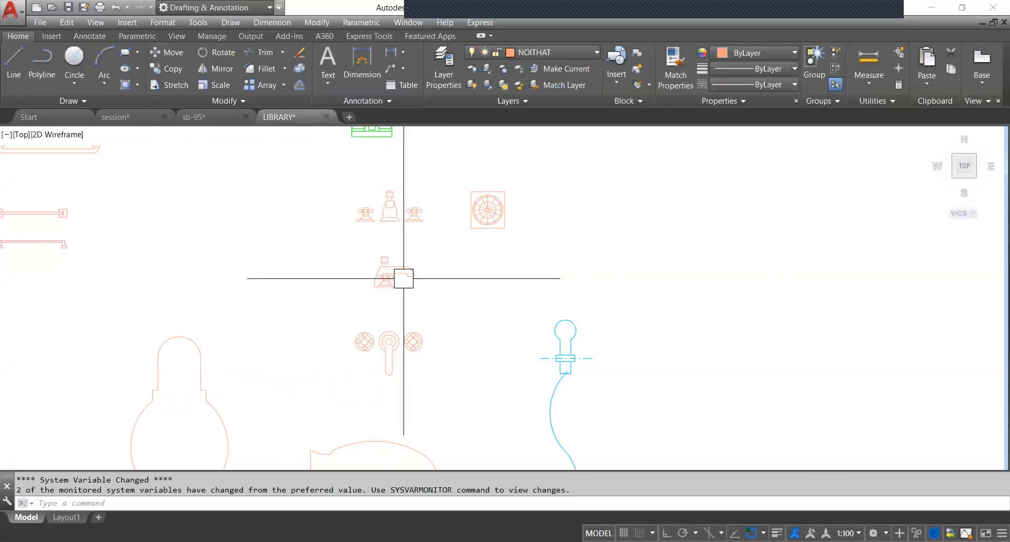
pyautogui.scroll(3, 430, 311)
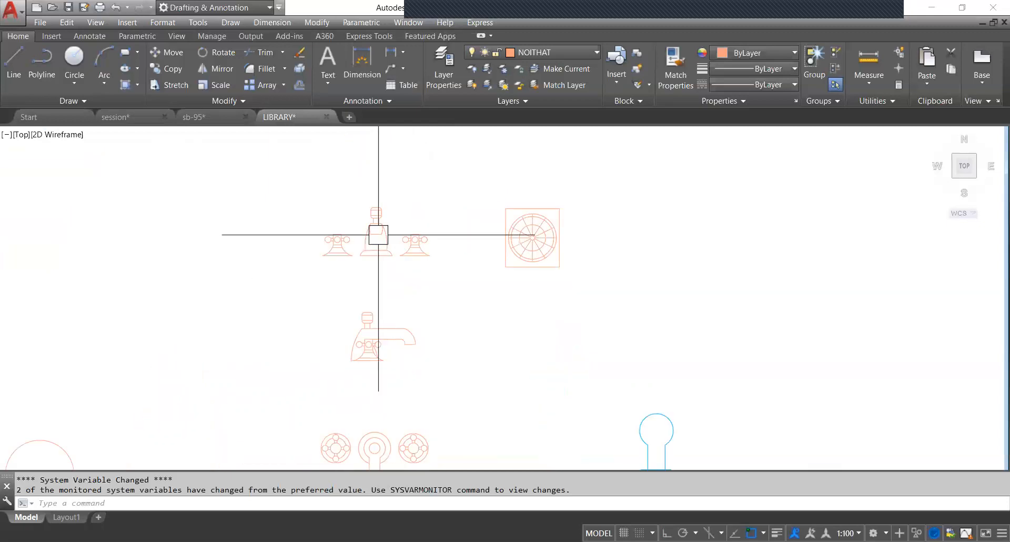
pyautogui.scroll(-4, 378, 234)
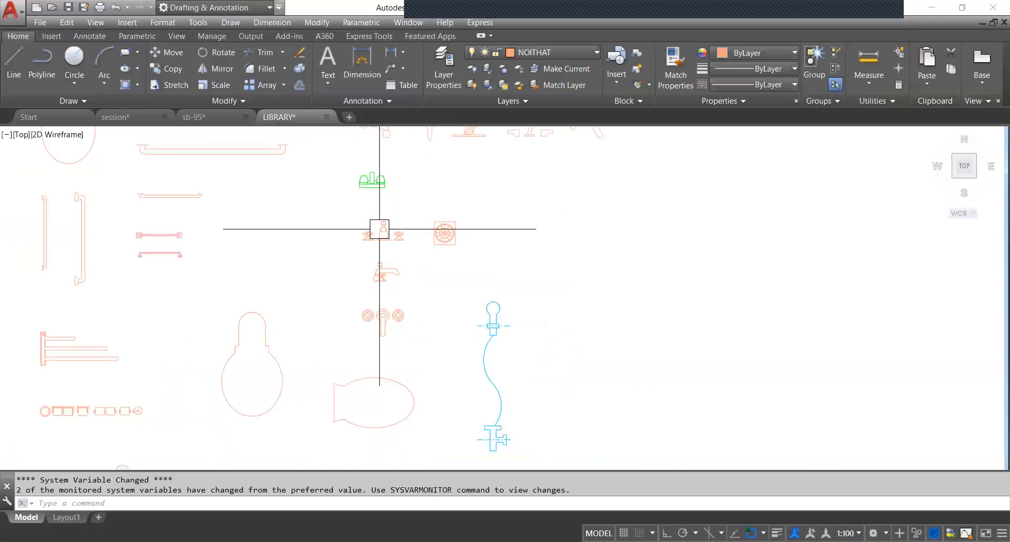
pyautogui.scroll(4, 379, 229)
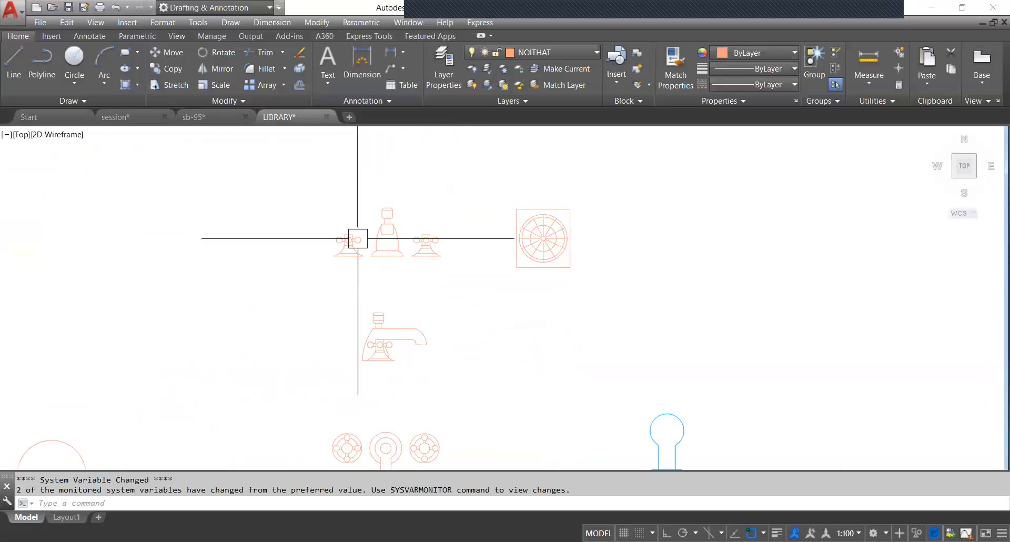
# Copy the front-view three-piece tap set from the library and paste it beside the floor plan in the session drawing.
pyautogui.click(388, 230)
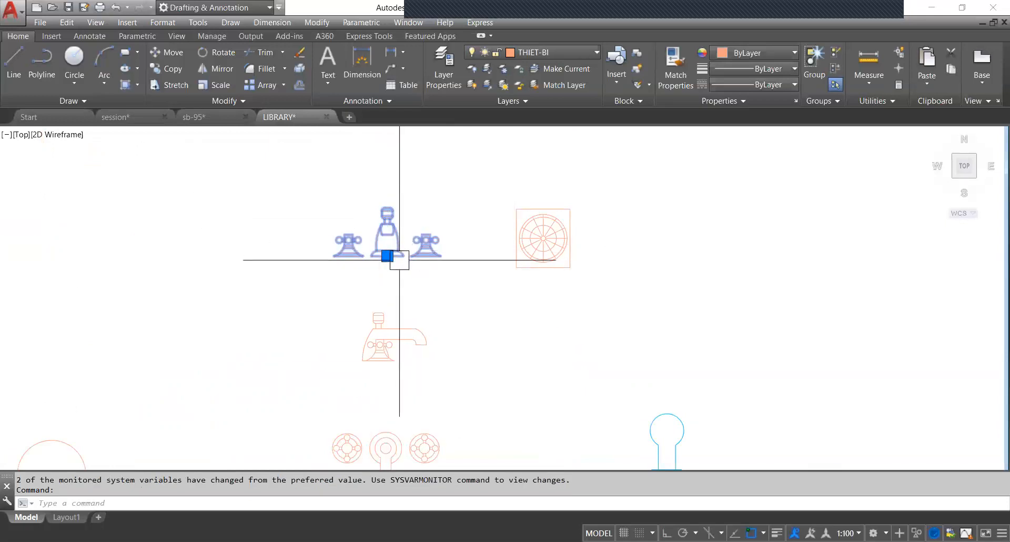
pyautogui.hotkey('ctrl', 'c')
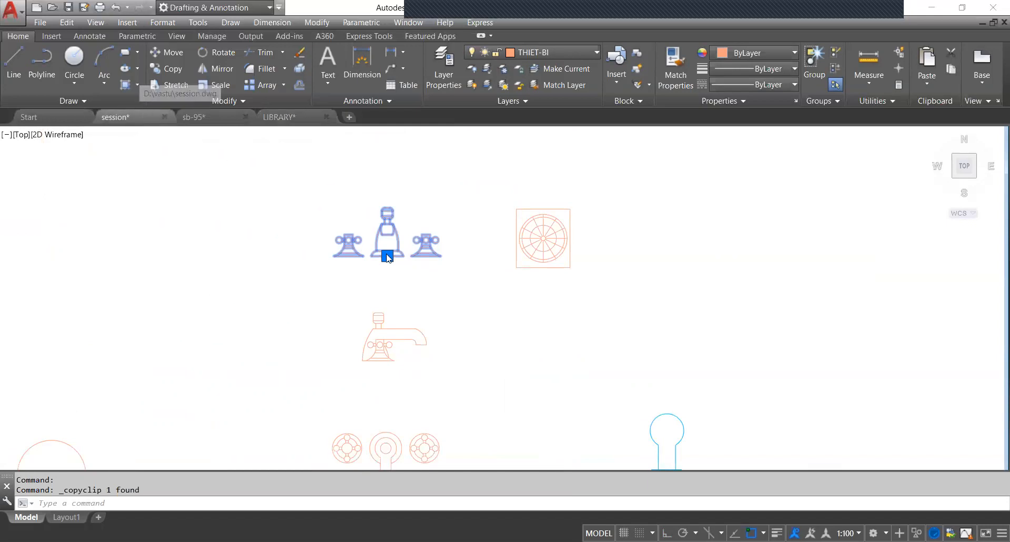
pyautogui.click(140, 116)
pyautogui.moveTo(500, 272); pyautogui.dragTo(447, 273, button='middle')
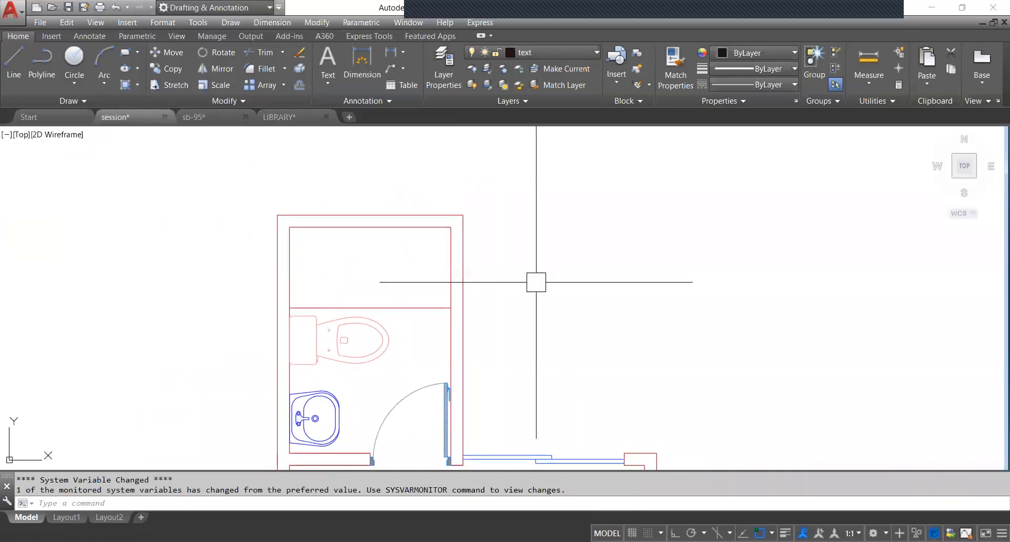
pyautogui.hotkey('ctrl', 'v')
pyautogui.scroll(-7, 544, 296)
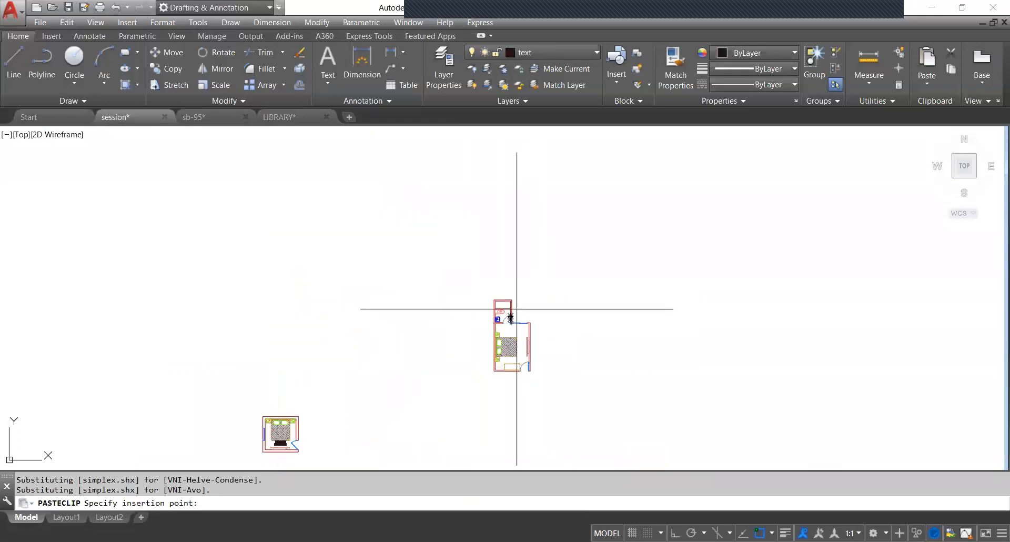
pyautogui.click(345, 322)
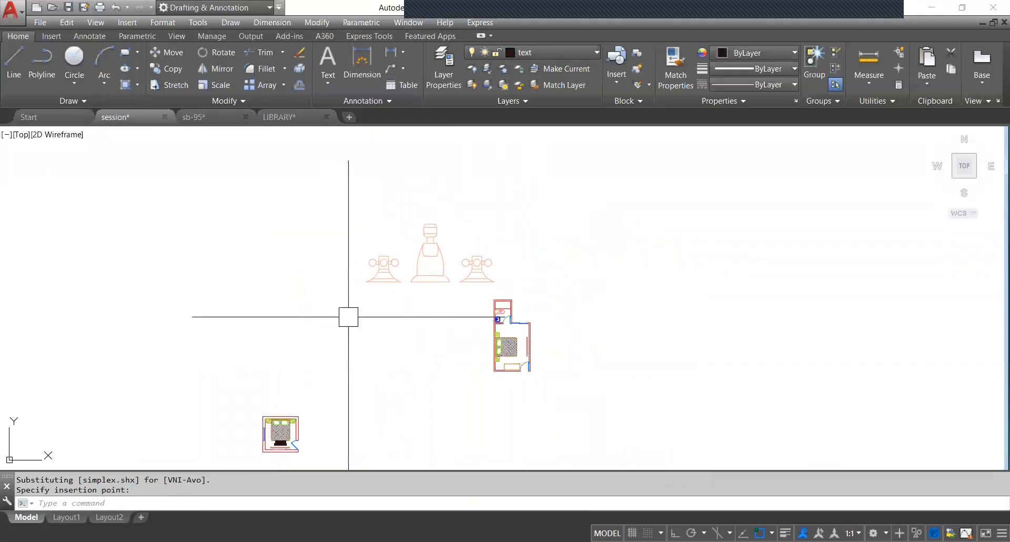
# Scale the pasted tap set down by reference from its left base corner, using its full base width and a much shorter picked length.
pyautogui.scroll(3, 410, 283)
pyautogui.click(453, 269)
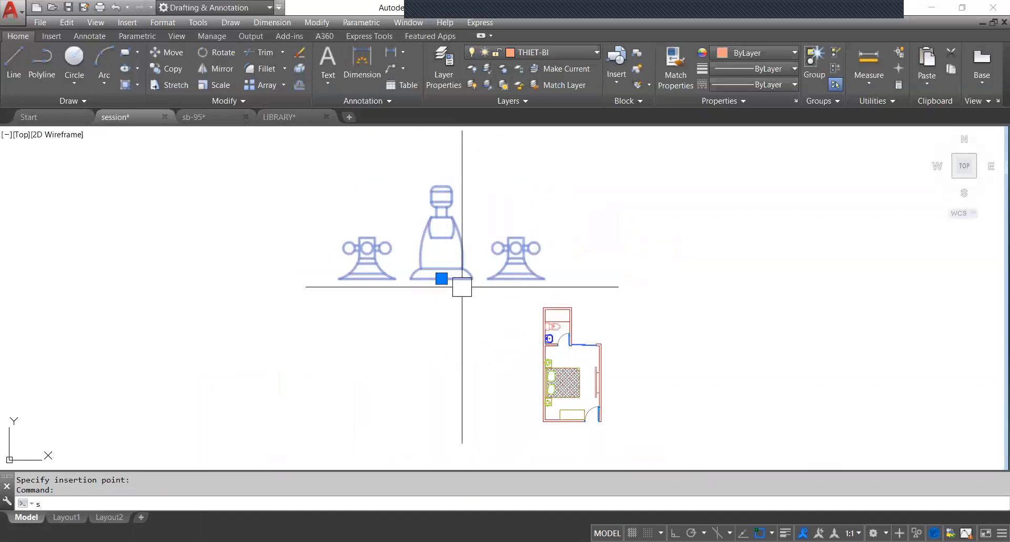
pyautogui.press('Return')
pyautogui.scroll(5, 336, 281)
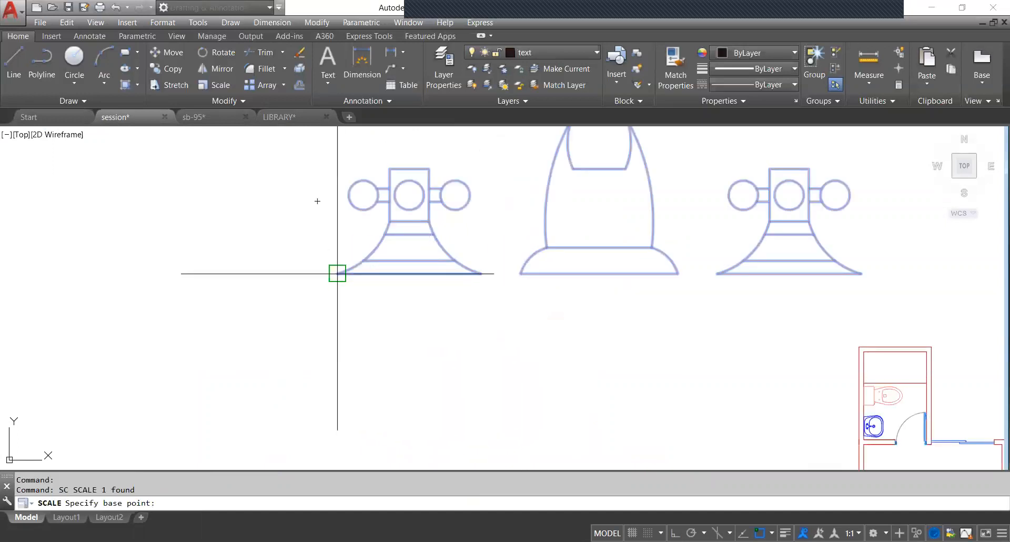
pyautogui.click(337, 273)
pyautogui.write('r')
pyautogui.press('Return')
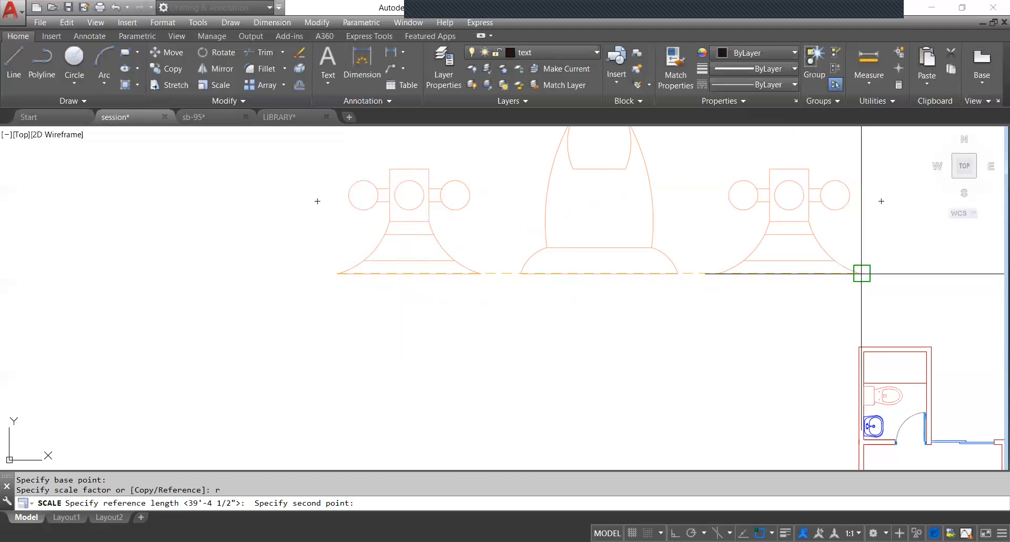
pyautogui.click(861, 273)
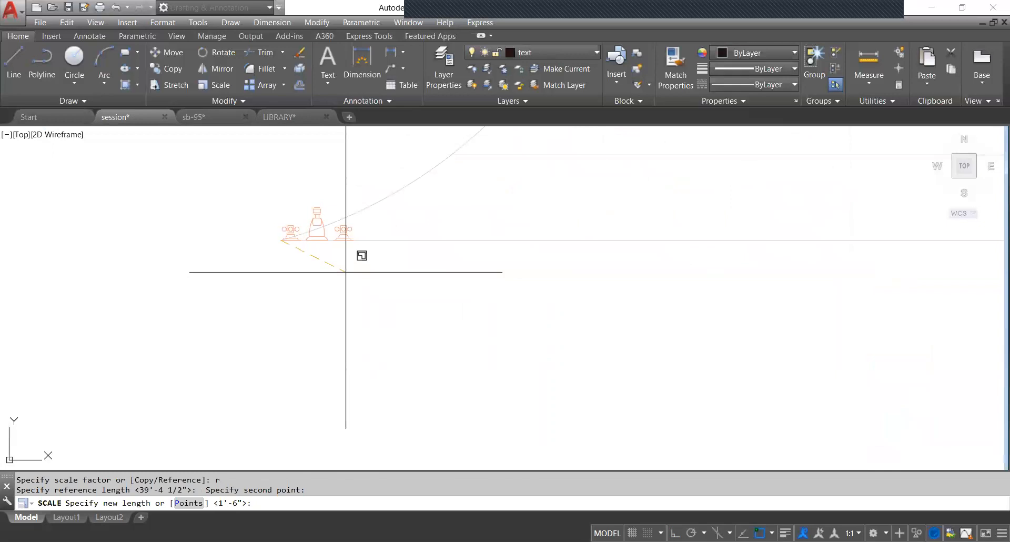
pyautogui.click(326, 254)
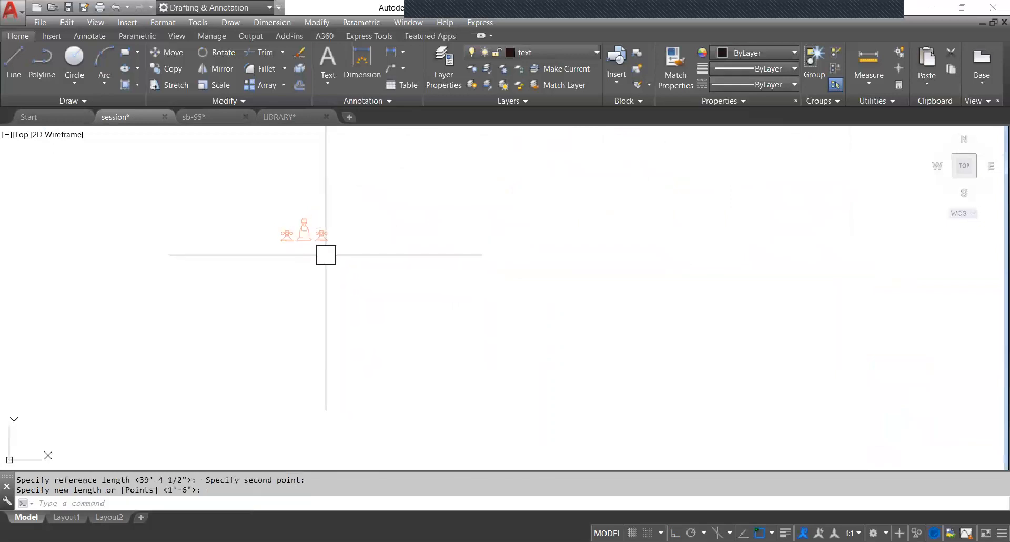
# Move the scaled tap set by the top midpoint of its spout into the area above the toilet.
pyautogui.scroll(2, 338, 267)
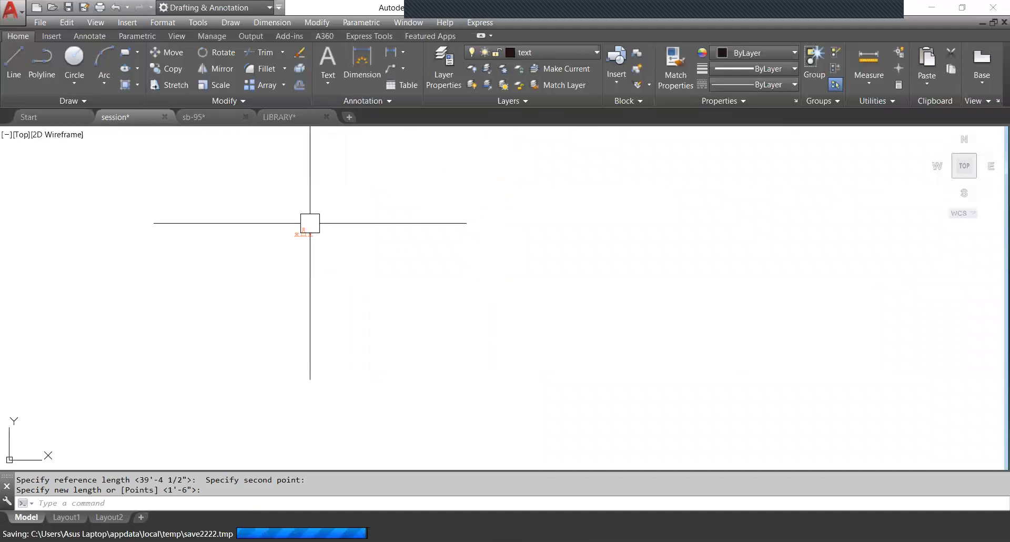
pyautogui.click(304, 233)
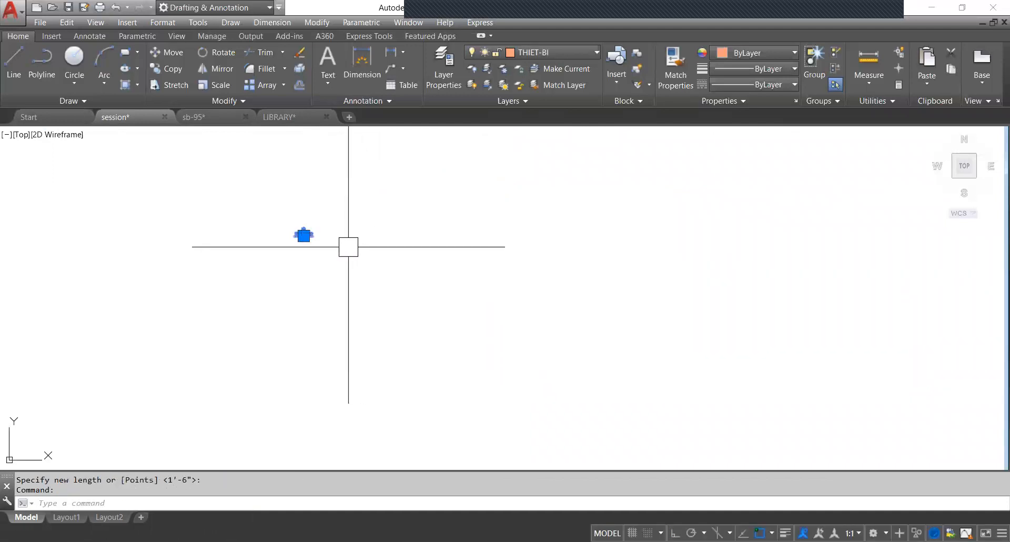
pyautogui.press('Escape')
pyautogui.scroll(3, 329, 221)
pyautogui.click(337, 234)
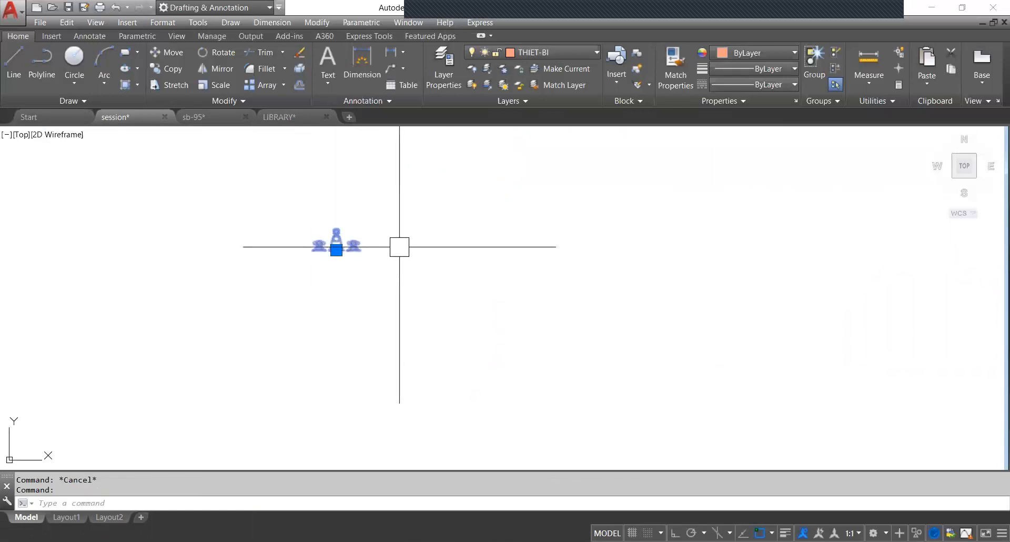
pyautogui.write('m')
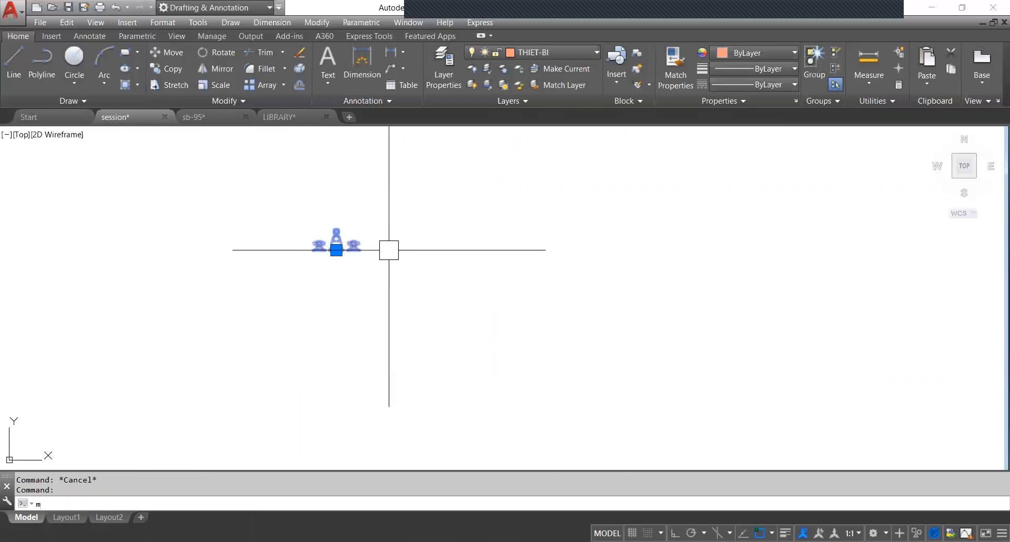
pyautogui.press('Return')
pyautogui.scroll(8, 342, 234)
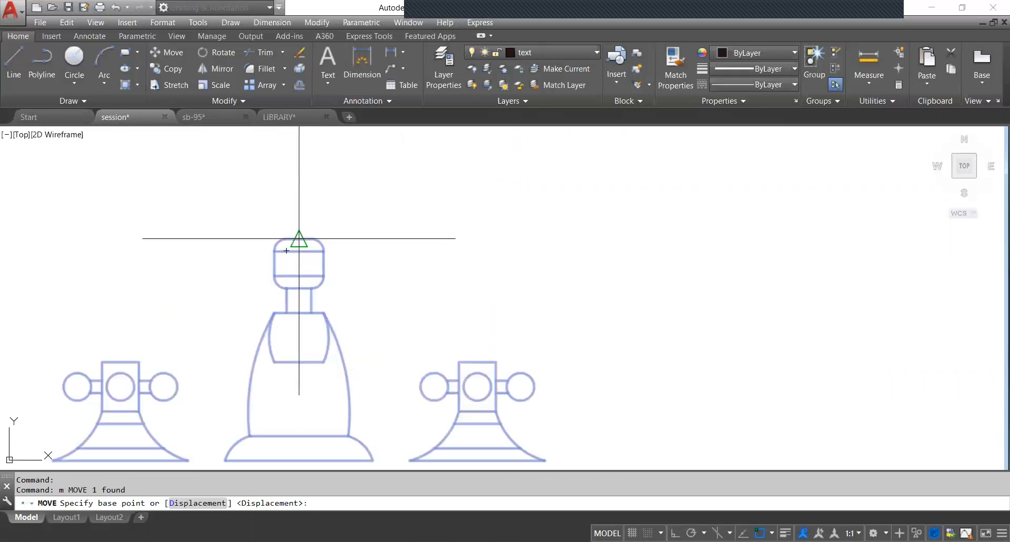
pyautogui.click(298, 238)
pyautogui.scroll(-14, 374, 266)
pyautogui.scroll(6, 729, 306)
pyautogui.scroll(-5, 729, 307)
pyautogui.scroll(7, 631, 333)
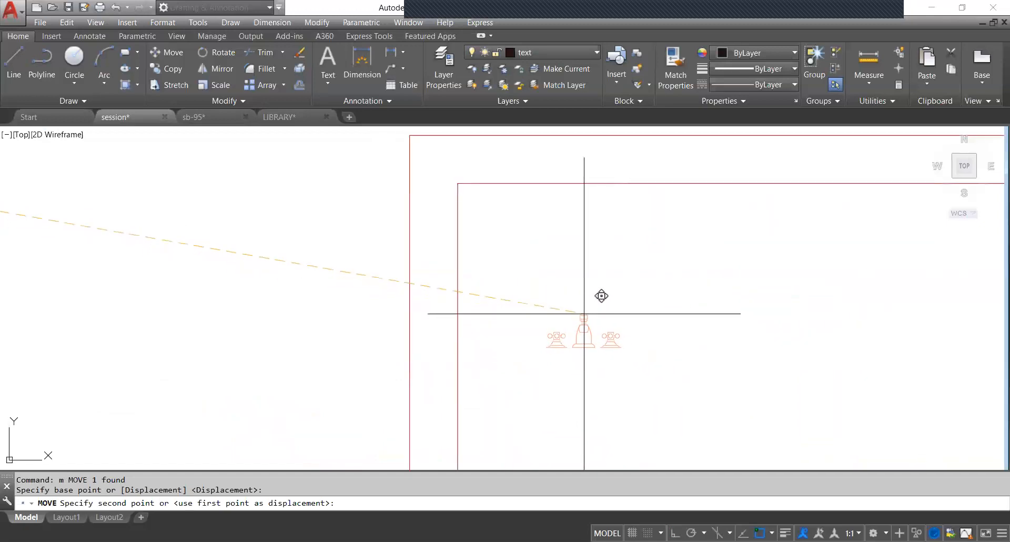
pyautogui.scroll(-3, 583, 314)
pyautogui.click(599, 325)
# Rotate the tap set a quarter turn counterclockwise about the top midpoint of its spout, pointing the spout at the bathroom's left wall.
pyautogui.scroll(3, 597, 326)
pyautogui.click(598, 326)
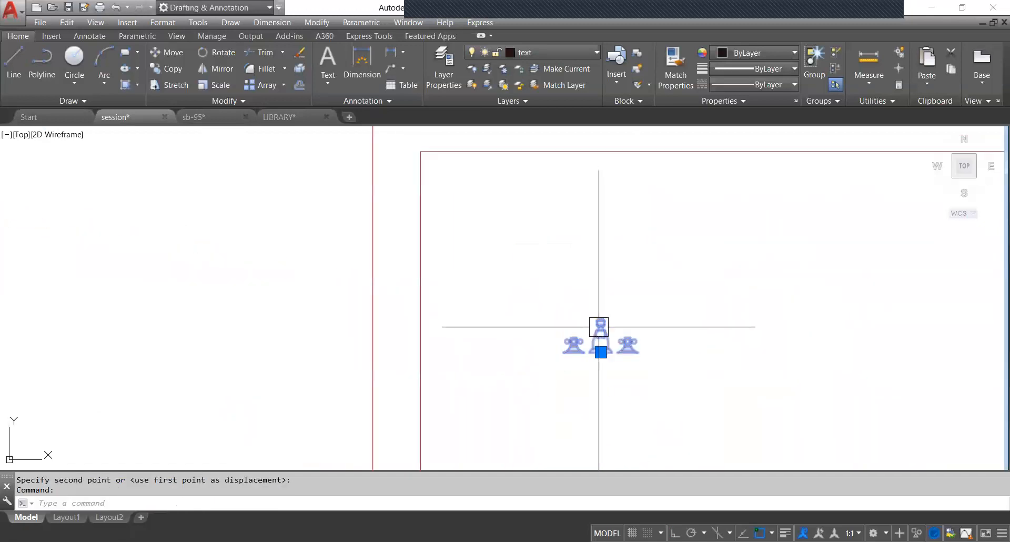
pyautogui.write('ro')
pyautogui.press('Return')
pyautogui.scroll(6, 600, 318)
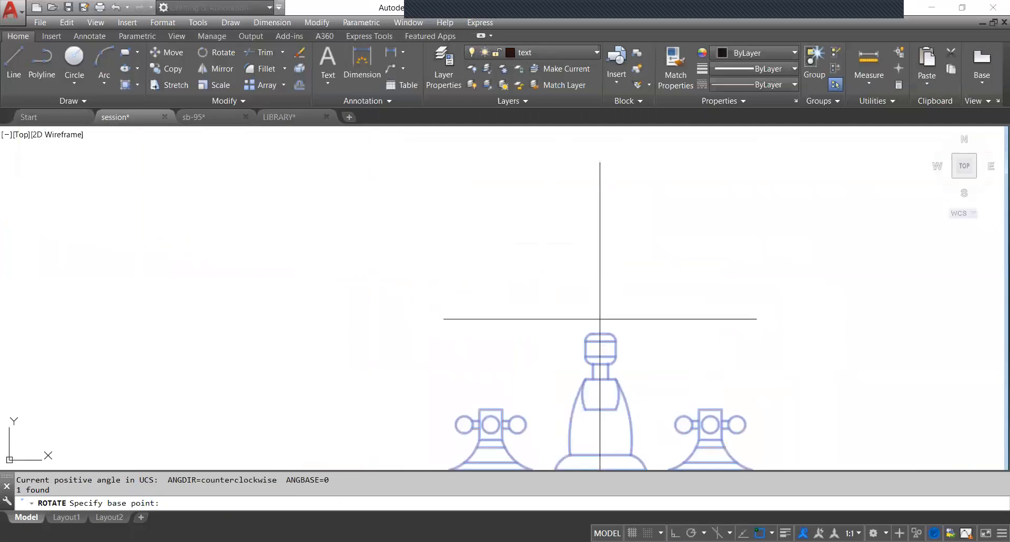
pyautogui.click(600, 334)
pyautogui.scroll(4, 604, 322)
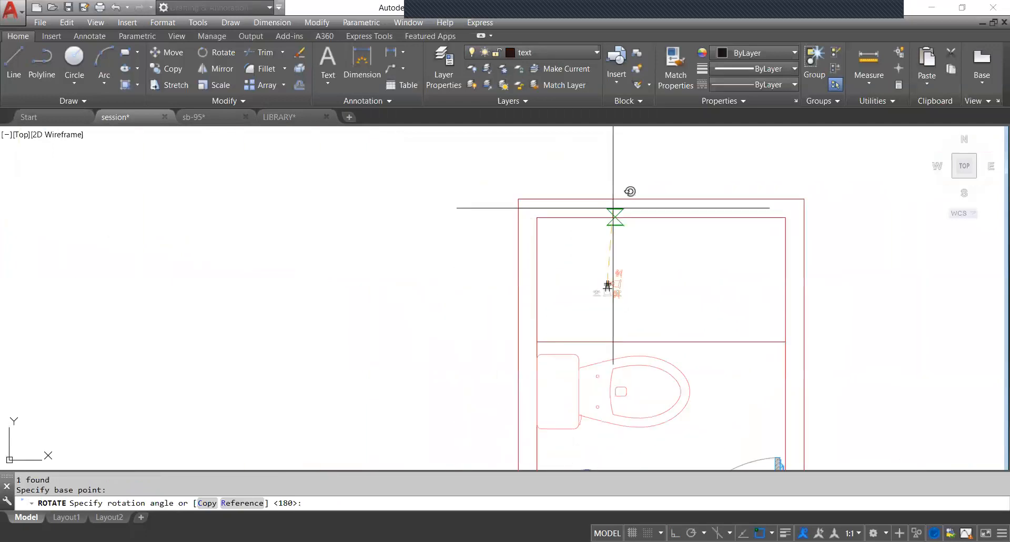
pyautogui.click(610, 204)
pyautogui.scroll(5, 620, 284)
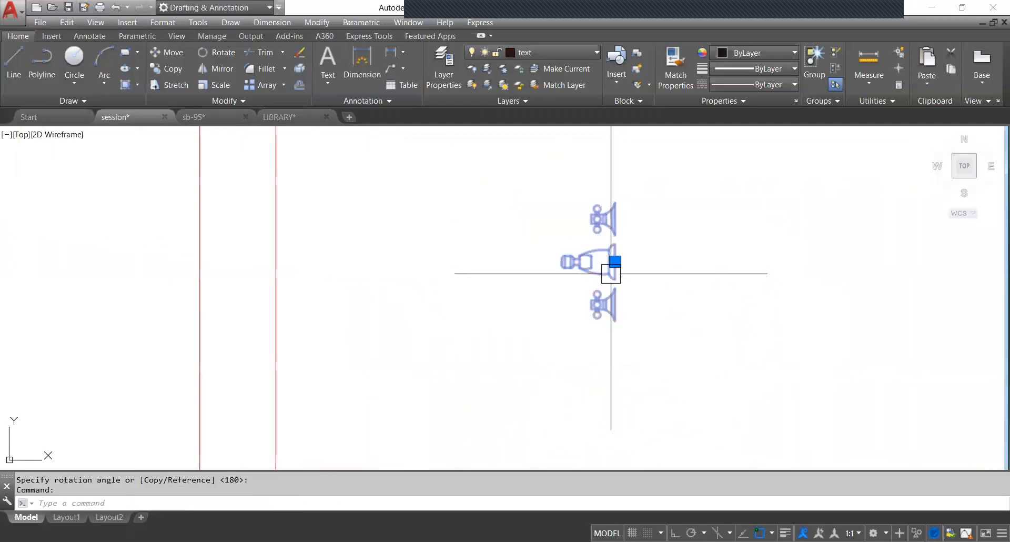
# Move the tap set by the tip of its spout to the inner face of the bathroom's left wall.
pyautogui.scroll(-4, 613, 276)
pyautogui.write('m')
pyautogui.press('Return')
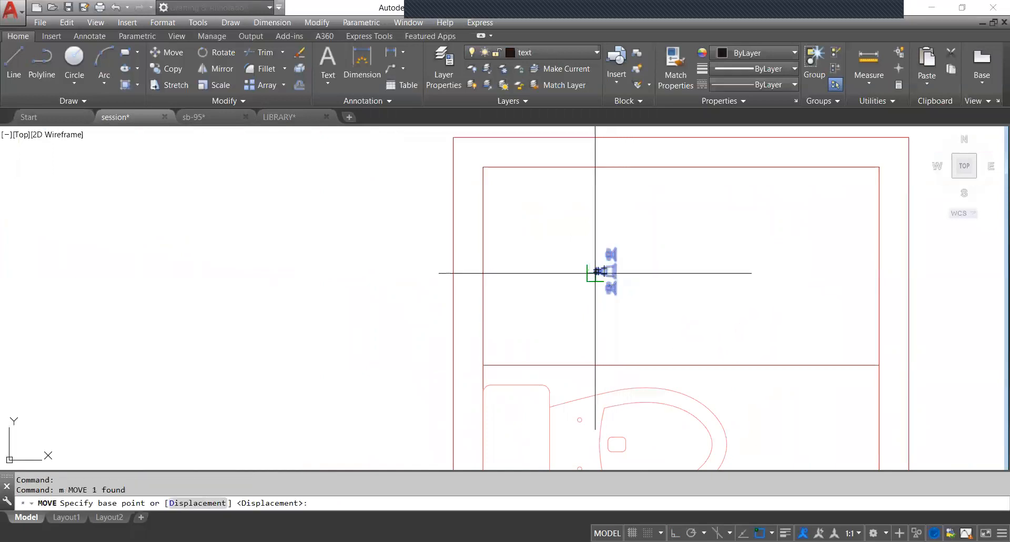
pyautogui.scroll(5, 598, 266)
pyautogui.click(599, 245)
pyautogui.scroll(-5, 589, 237)
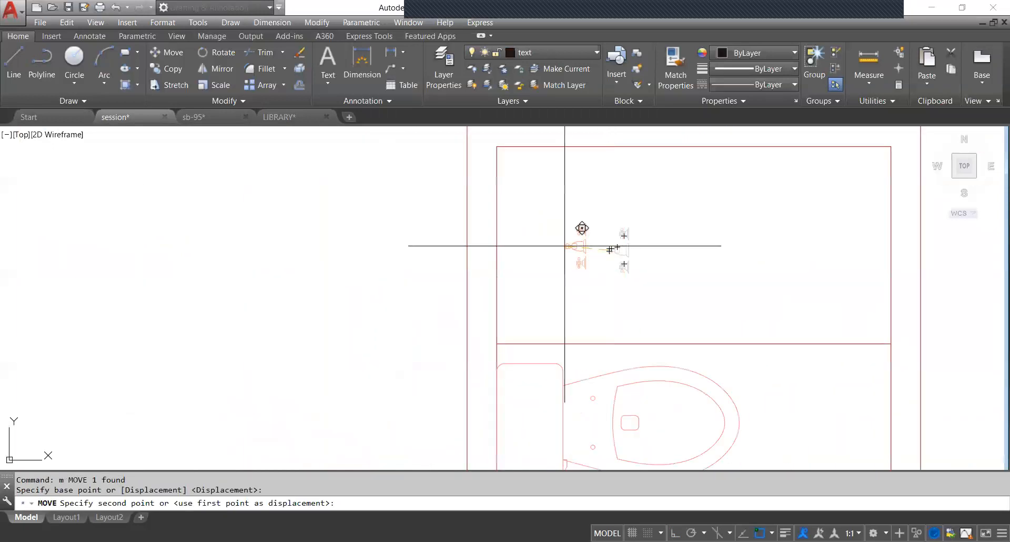
pyautogui.click(491, 246)
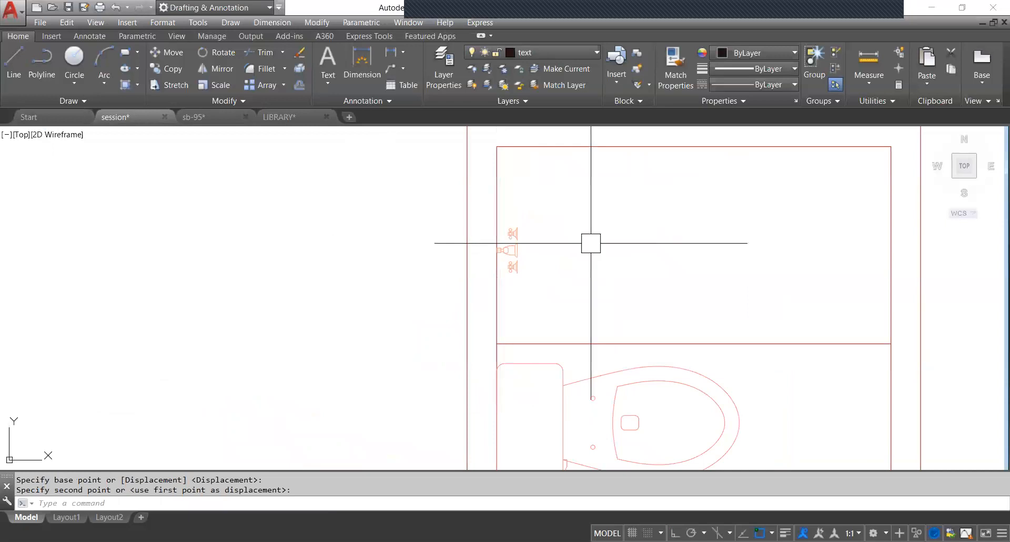
# Move the tap set by the outer end of its upper handle onto the inner line of the bathroom's left wall.
pyautogui.scroll(4, 600, 258)
pyautogui.scroll(4, 536, 262)
pyautogui.click(491, 259)
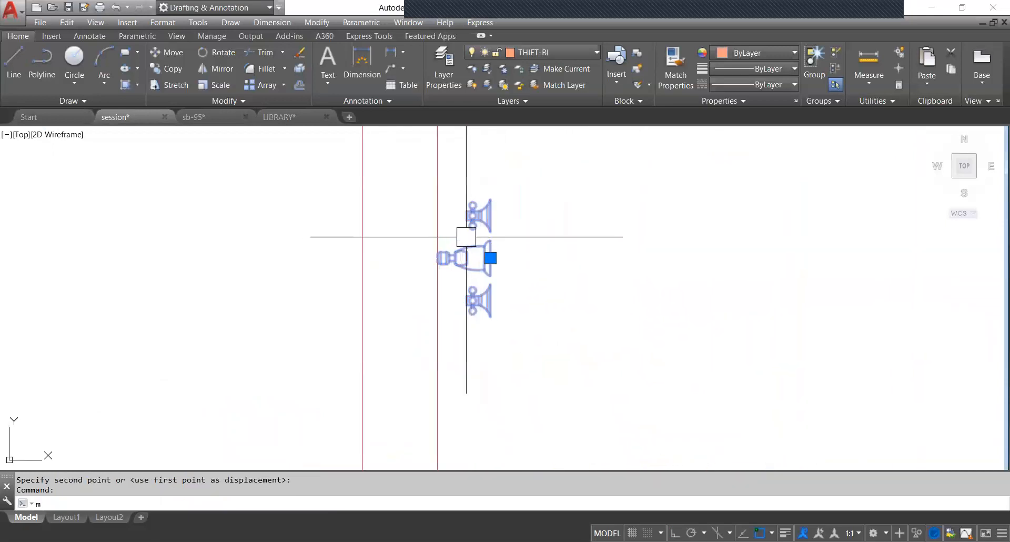
pyautogui.write('m')
pyautogui.press('Return')
pyautogui.scroll(5, 468, 220)
pyautogui.click(472, 220)
pyautogui.scroll(-8, 473, 221)
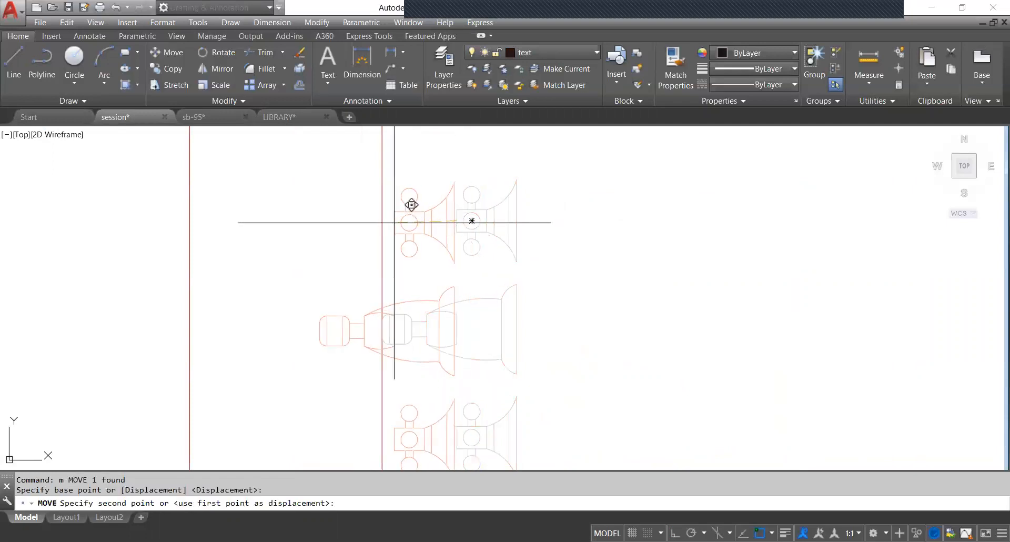
pyautogui.moveTo(517, 297); pyautogui.dragTo(502, 307, button='middle')
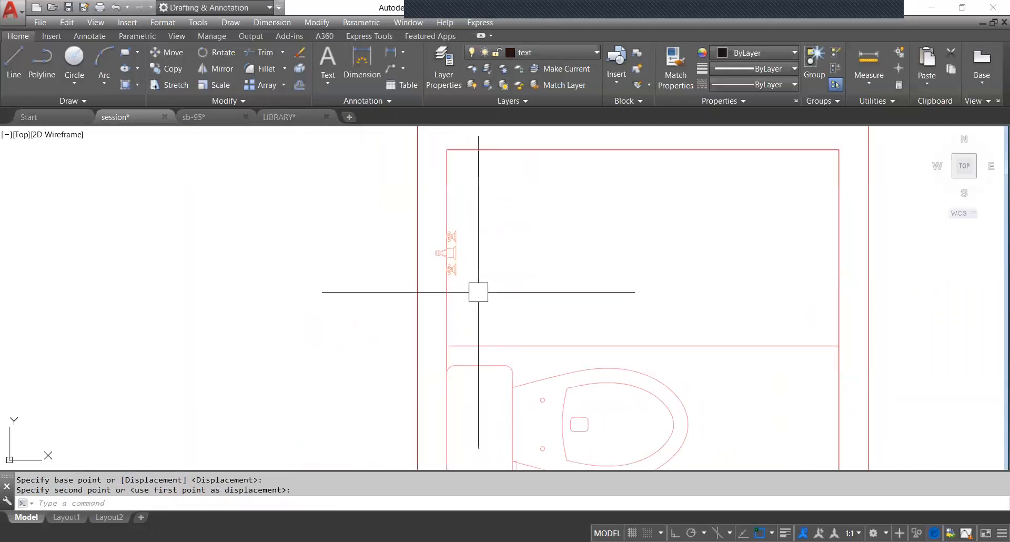
# Move the tap set straight up along the left wall by about 1 1/2 inches with Ortho on.
pyautogui.click(464, 254)
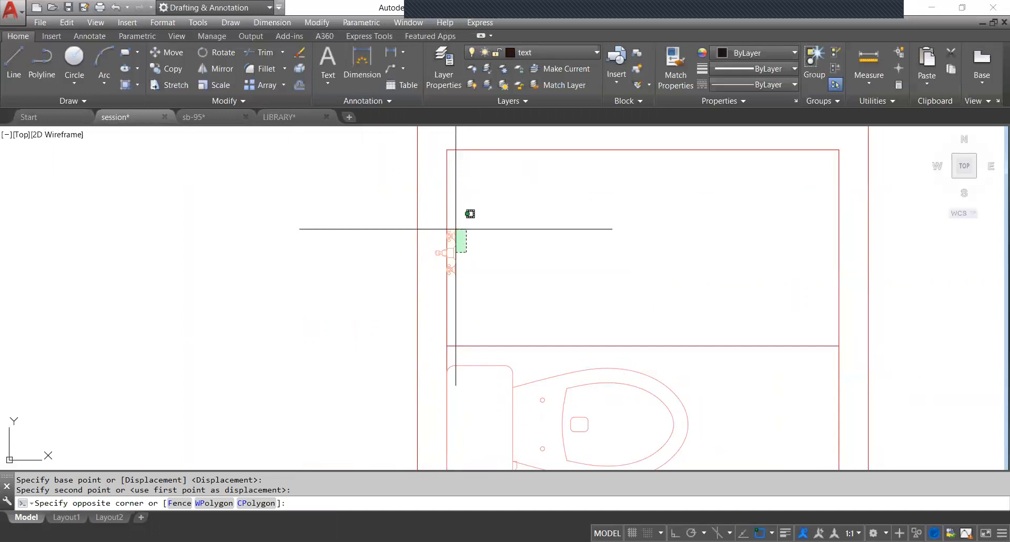
pyautogui.click(451, 248)
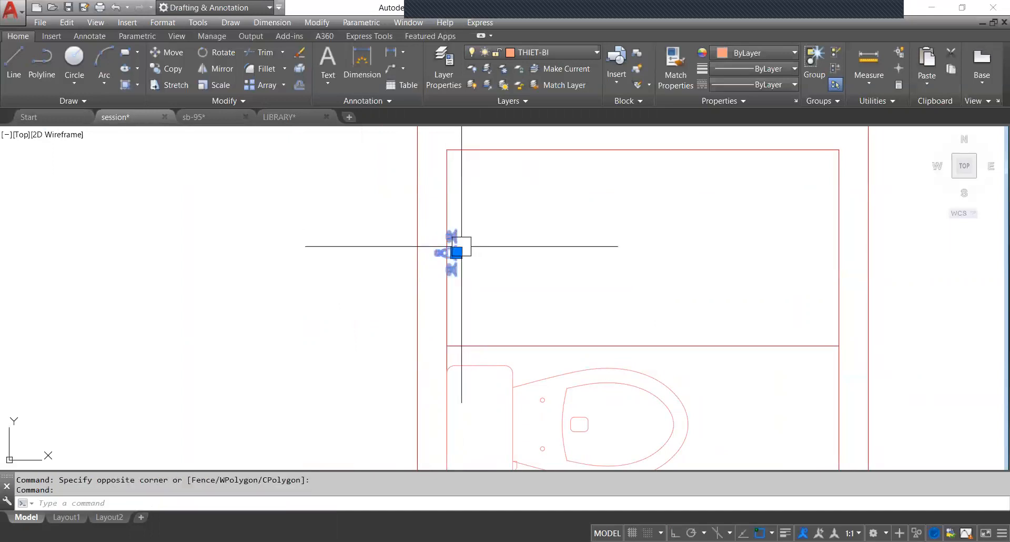
pyautogui.write('m')
pyautogui.press('Return')
pyautogui.click(575, 253)
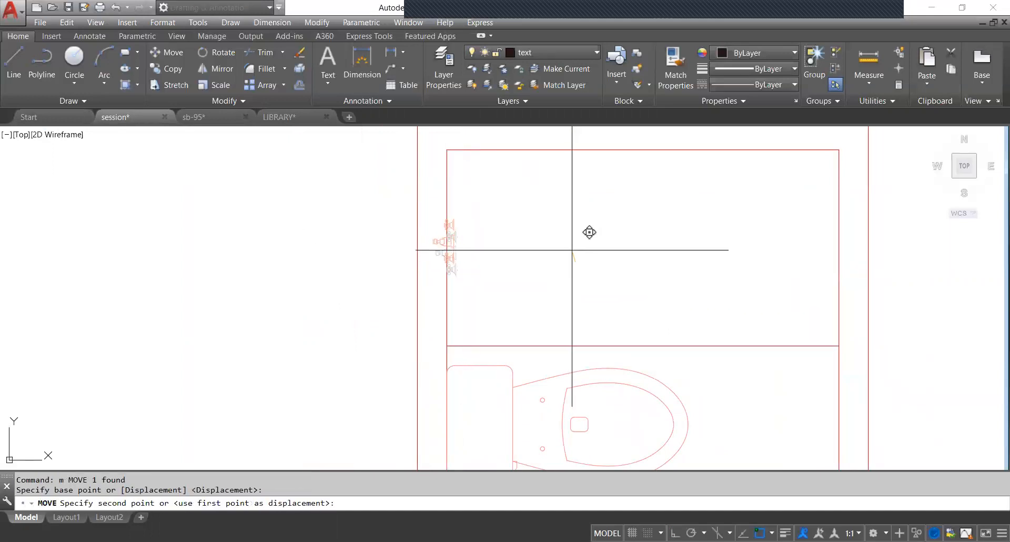
pyautogui.press('F8')
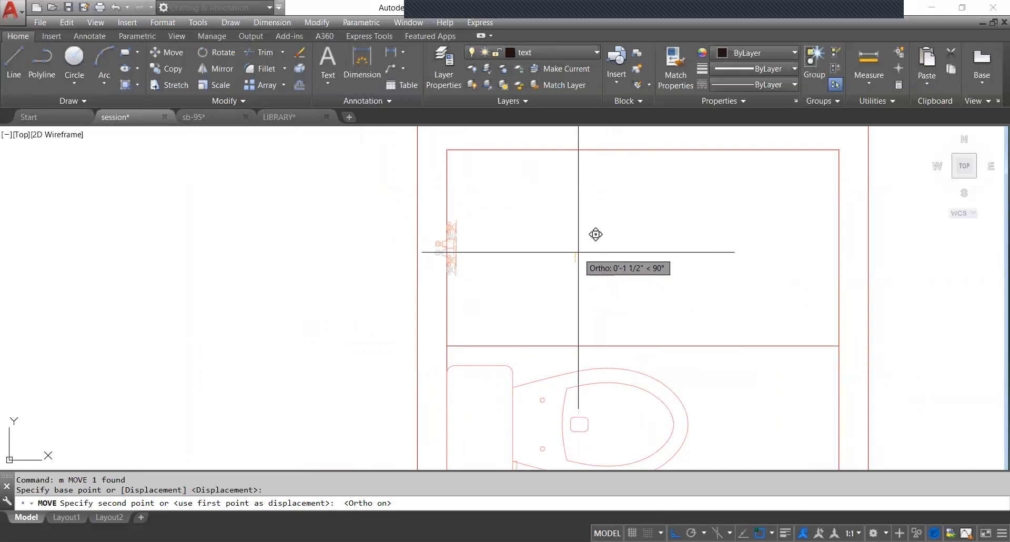
pyautogui.click(578, 252)
# Scale the tap set by reference from its upper base corner, using its full base length and a new length of about 9 inches.
pyautogui.moveTo(459, 245)
pyautogui.mouseDown(button='middle')
pyautogui.moveTo(458, 264)
pyautogui.moveTo(516, 288)
pyautogui.mouseUp(button='middle')
pyautogui.scroll(3, 465, 261)
pyautogui.click(458, 273)
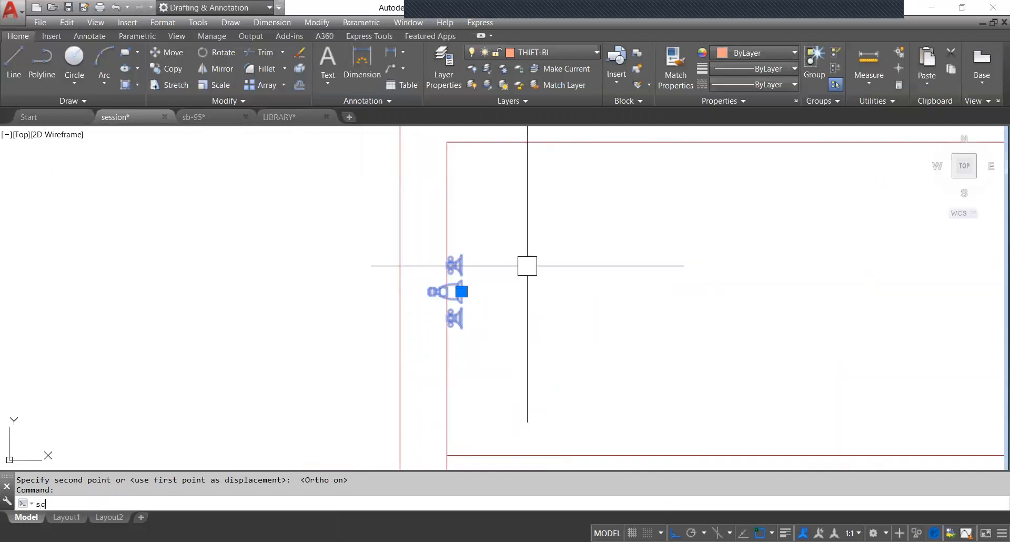
pyautogui.press('Return')
pyautogui.scroll(4, 462, 289)
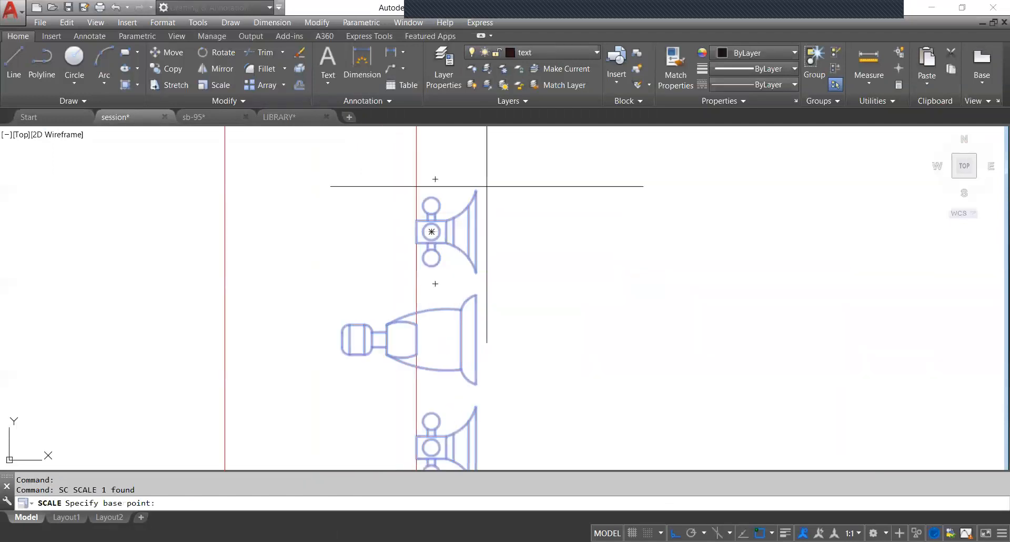
pyautogui.scroll(-4, 476, 189)
pyautogui.scroll(6, 476, 188)
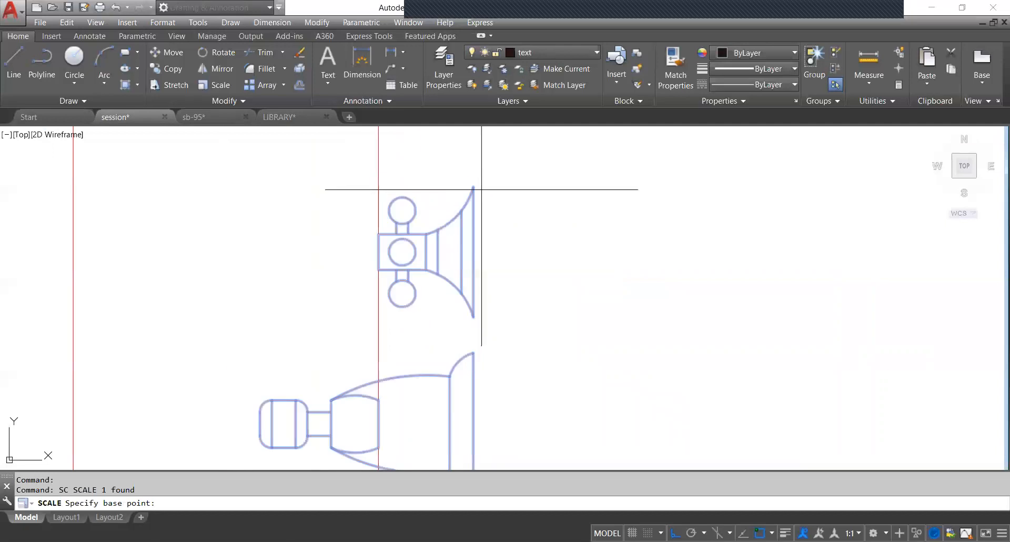
pyautogui.click(474, 186)
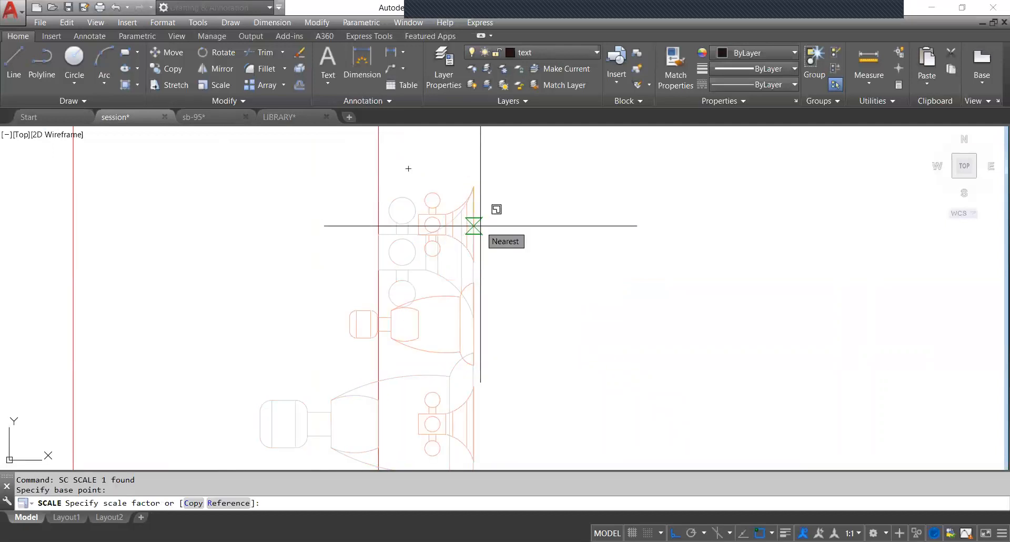
pyautogui.press('Return')
pyautogui.scroll(-2, 489, 224)
pyautogui.moveTo(503, 208); pyautogui.dragTo(543, 153, button='middle')
pyautogui.click(513, 137)
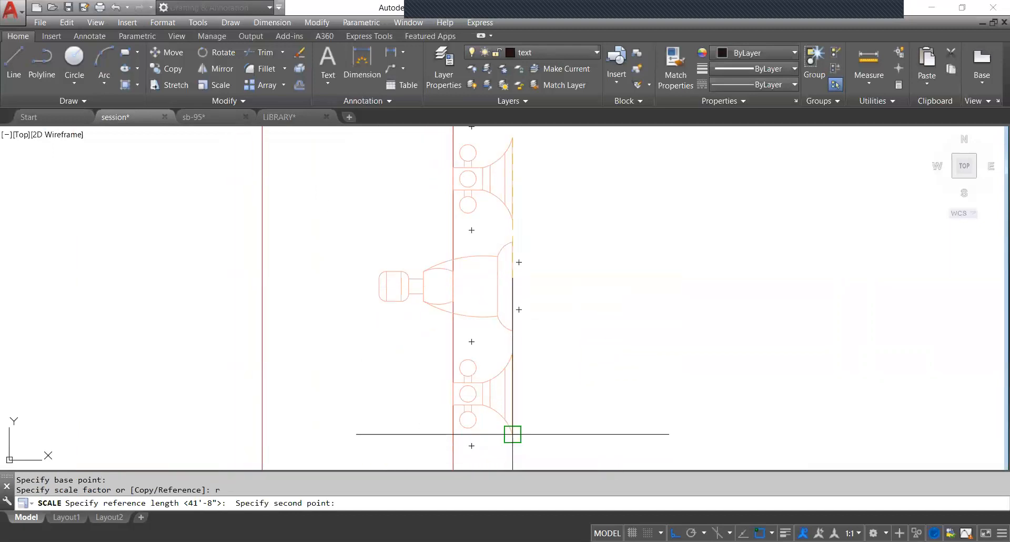
pyautogui.click(513, 435)
pyautogui.moveTo(517, 433); pyautogui.dragTo(518, 317, button='middle')
pyautogui.scroll(-2, 518, 318)
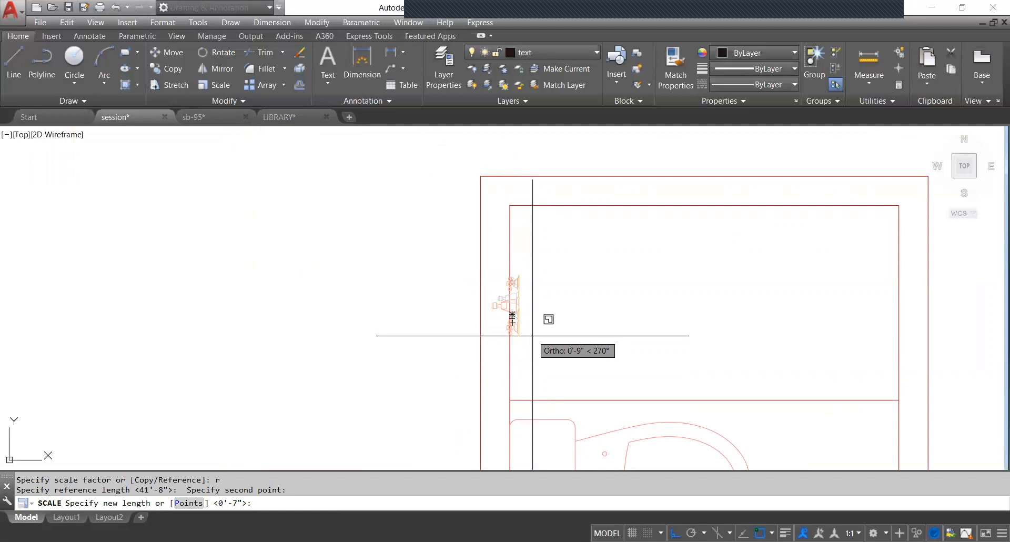
pyautogui.click(532, 335)
# Move the resized tap set horizontally by the outer end of its upper handle to the inner line of the bathroom's left wall.
pyautogui.click(523, 301)
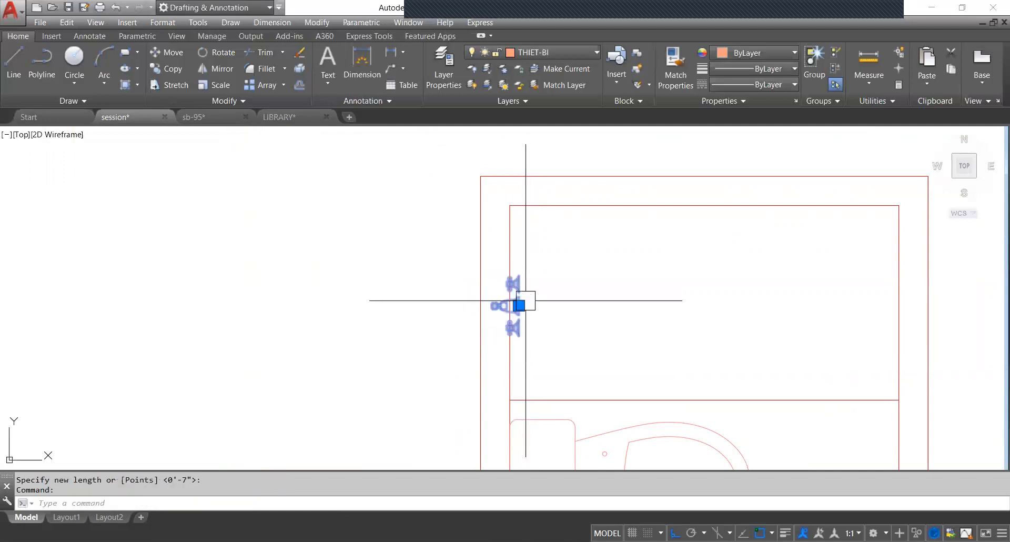
pyautogui.moveTo(568, 312); pyautogui.dragTo(562, 308, button='middle')
pyautogui.scroll(4, 519, 286)
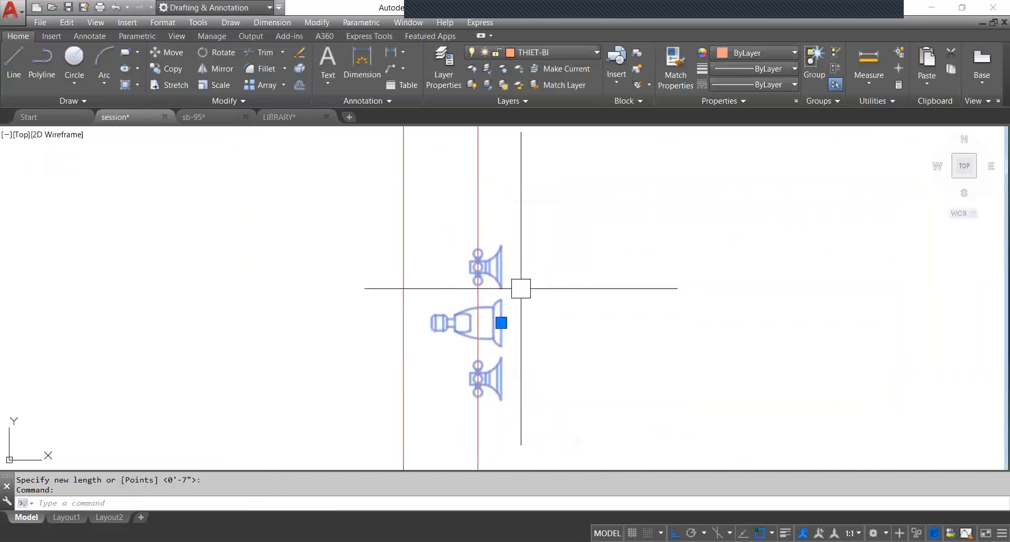
pyautogui.scroll(2, 471, 272)
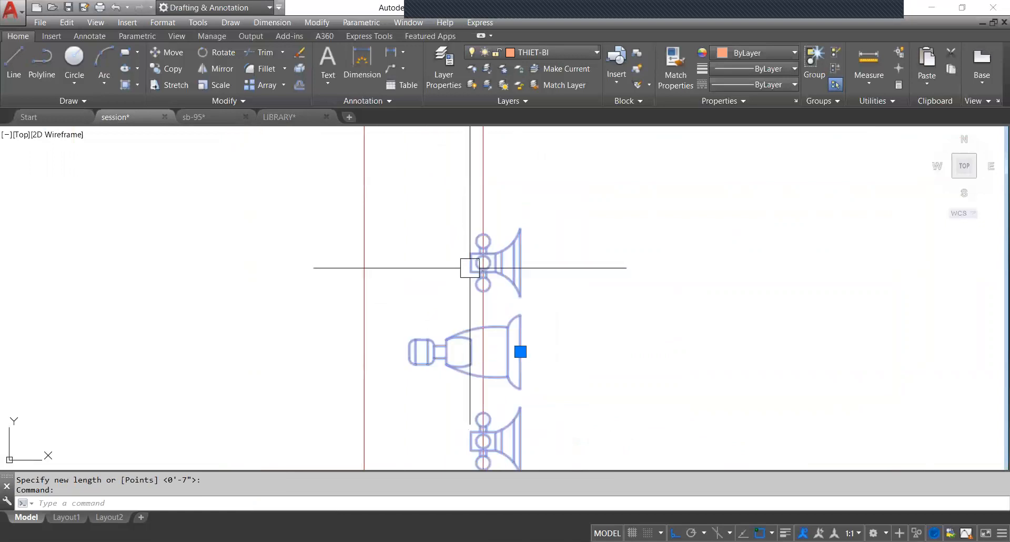
pyautogui.moveTo(550, 287); pyautogui.dragTo(537, 280, button='middle')
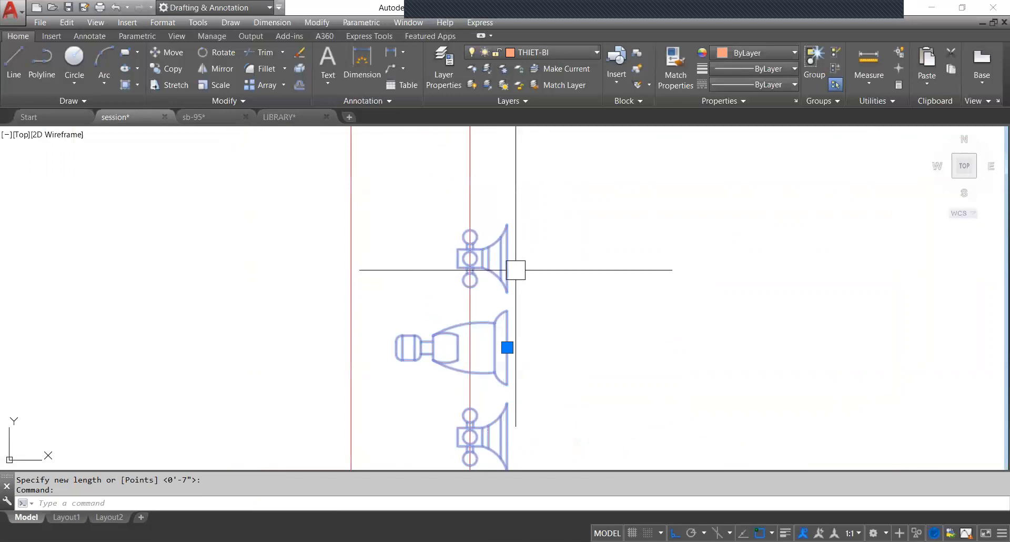
pyautogui.press('Escape')
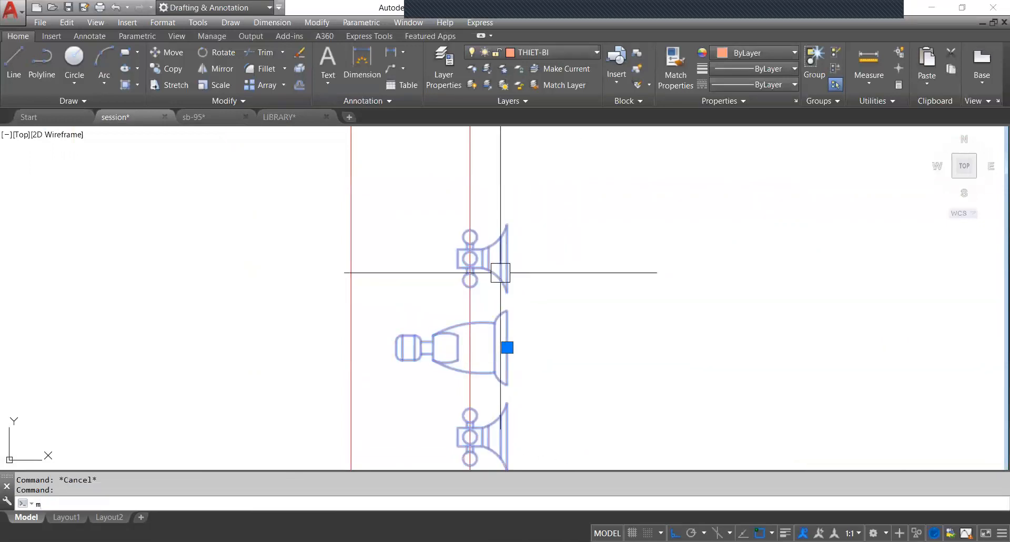
pyautogui.write('m')
pyautogui.press('Return')
pyautogui.click(457, 258)
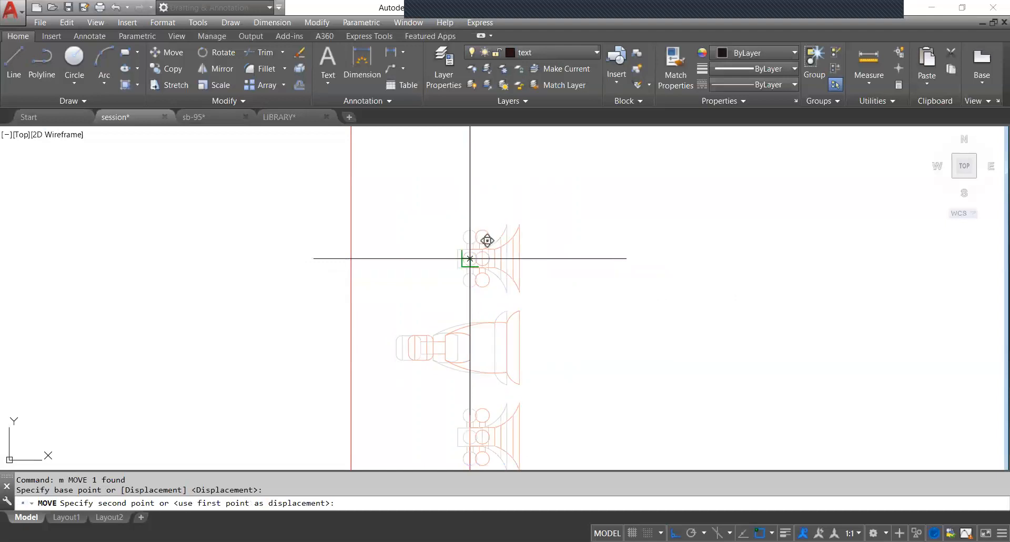
pyautogui.click(470, 258)
pyautogui.scroll(-4, 684, 218)
pyautogui.moveTo(705, 254); pyautogui.dragTo(675, 242, button='middle')
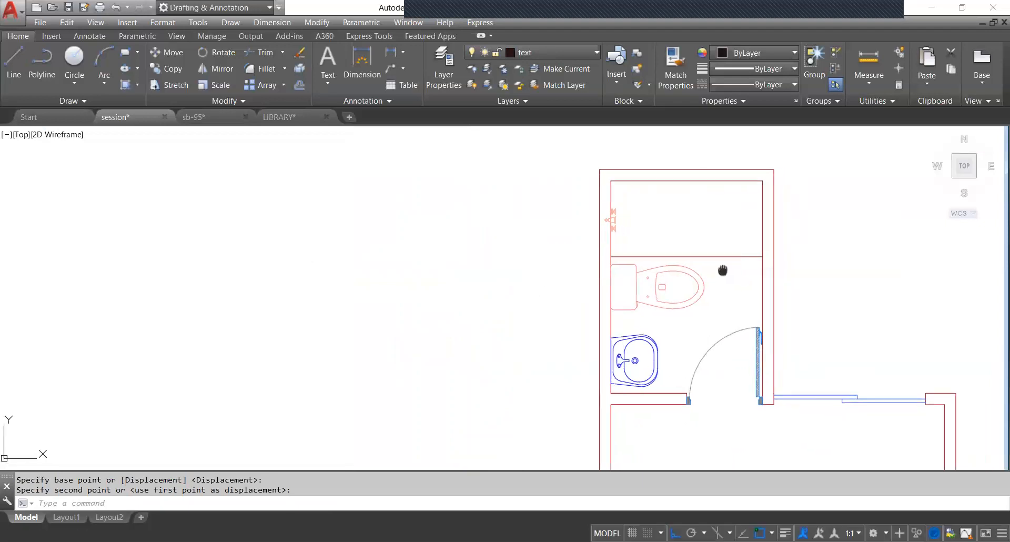
pyautogui.scroll(-3, 722, 270)
pyautogui.scroll(-1, 575, 212)
pyautogui.scroll(-2, 578, 215)
pyautogui.moveTo(651, 244); pyautogui.dragTo(568, 266, button='middle')
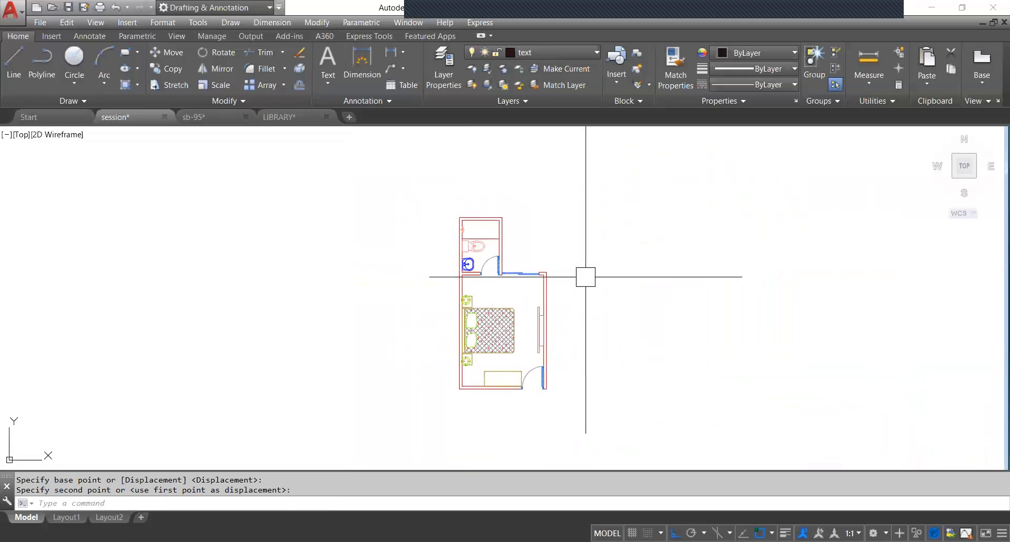
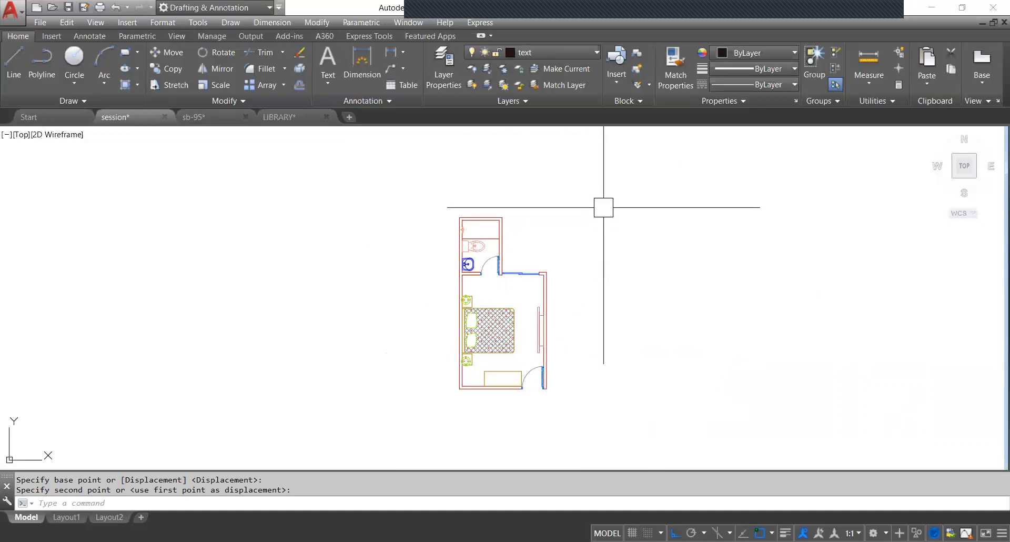
pyautogui.click(583, 181)
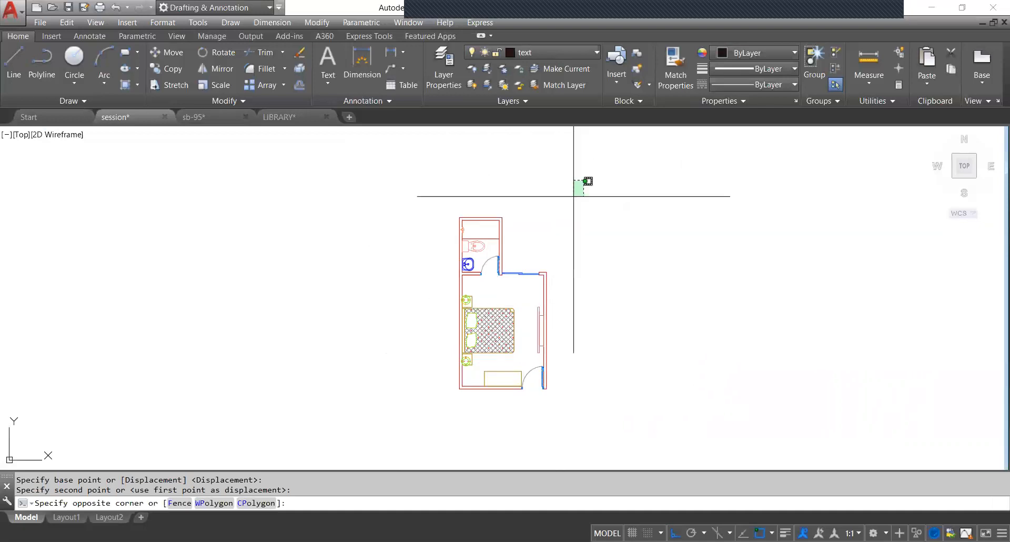
pyautogui.click(408, 436)
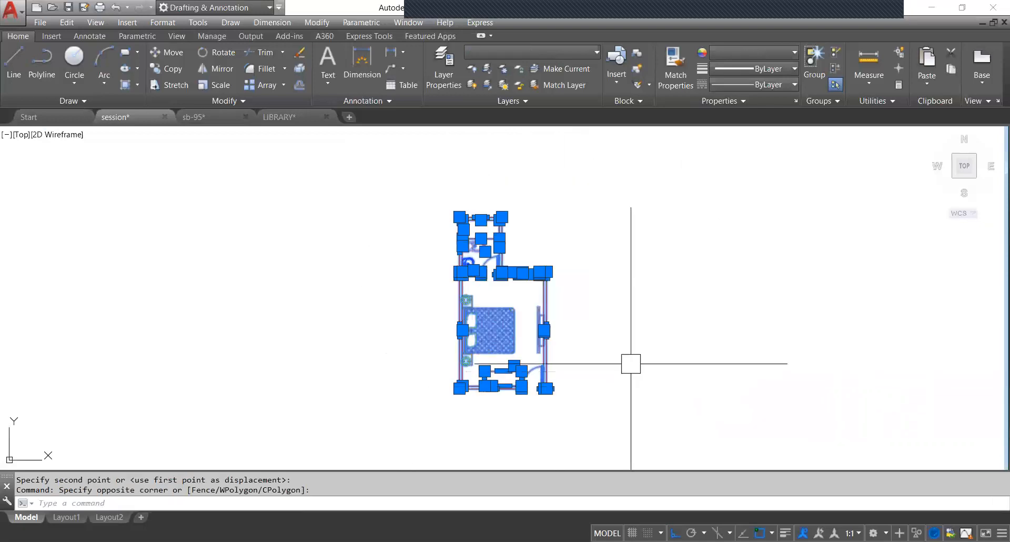
pyautogui.write('`')
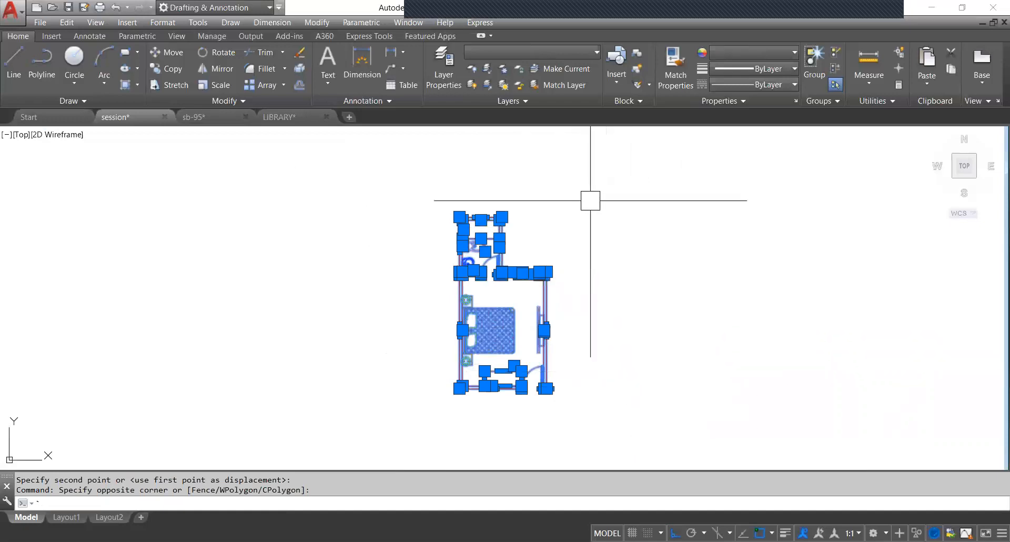
pyautogui.press('Escape')
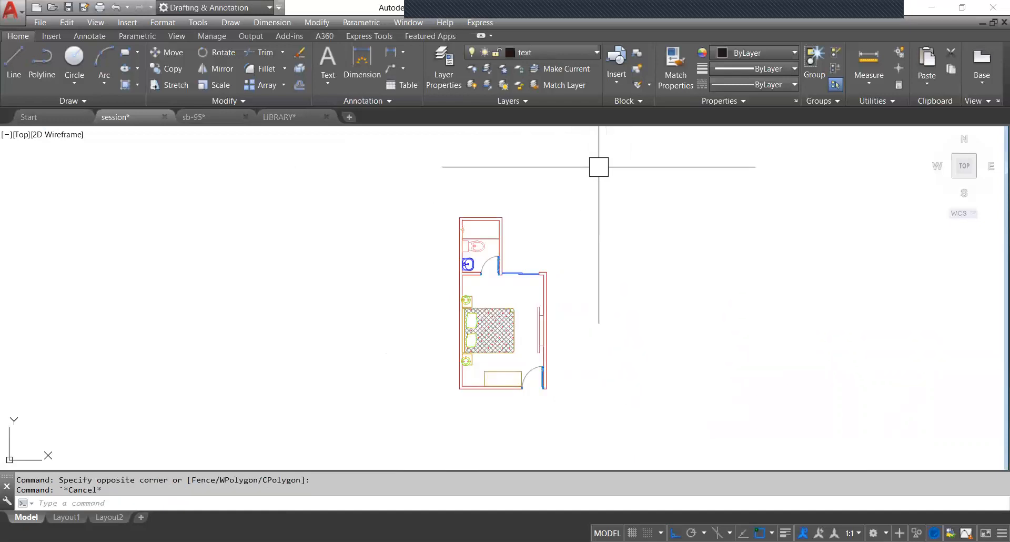
# Mirror the complete bedroom and bathroom plan about the vertical centreline of the bedroom's right wall, keeping the source objects.
pyautogui.click(596, 169)
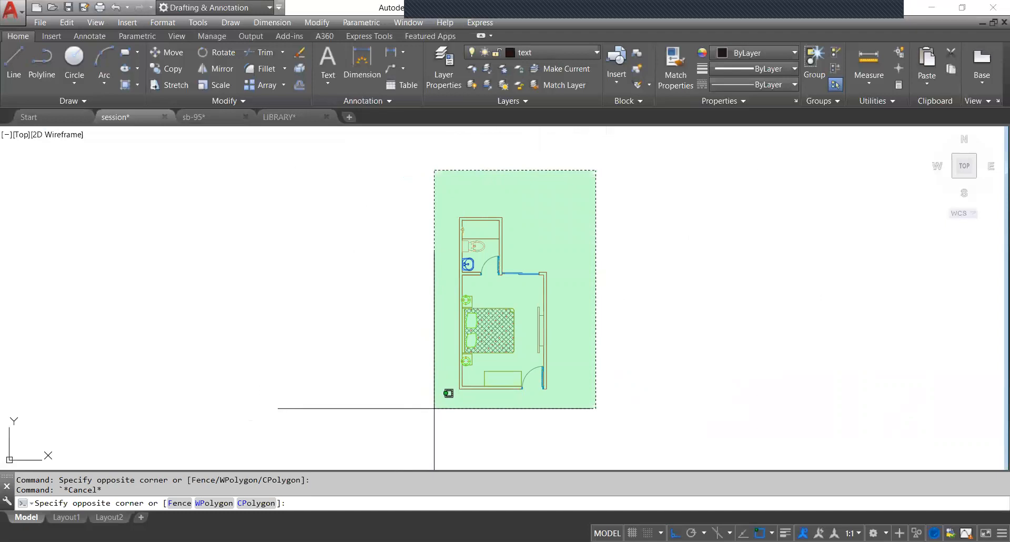
pyautogui.click(434, 408)
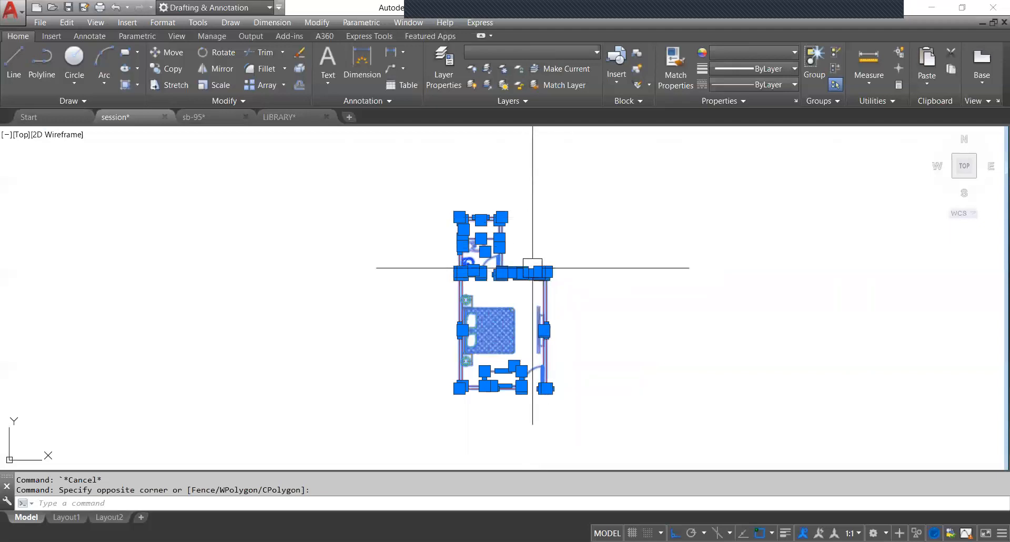
pyautogui.scroll(2, 532, 266)
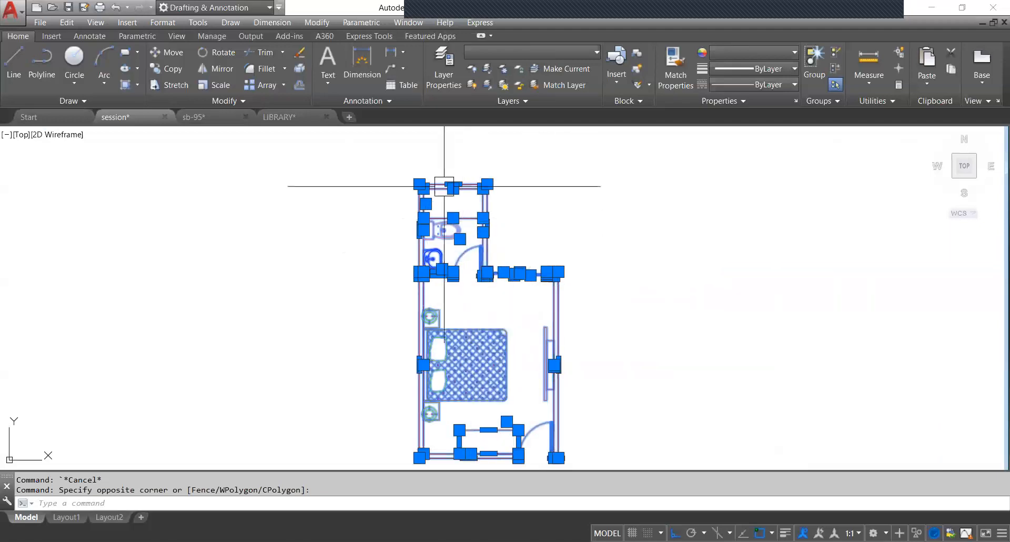
pyautogui.moveTo(565, 347); pyautogui.dragTo(557, 314, button='middle')
pyautogui.scroll(-2, 489, 293)
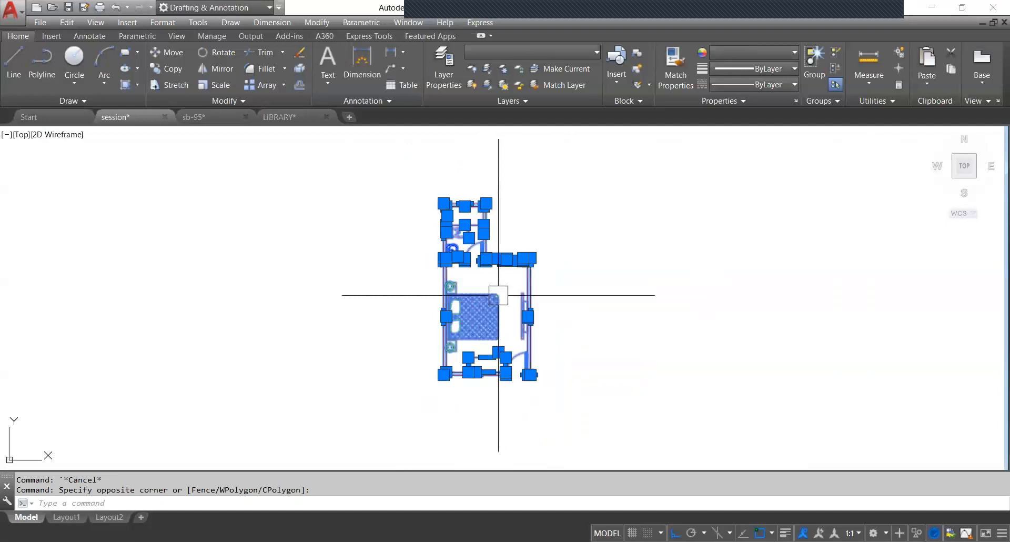
pyautogui.scroll(4, 542, 358)
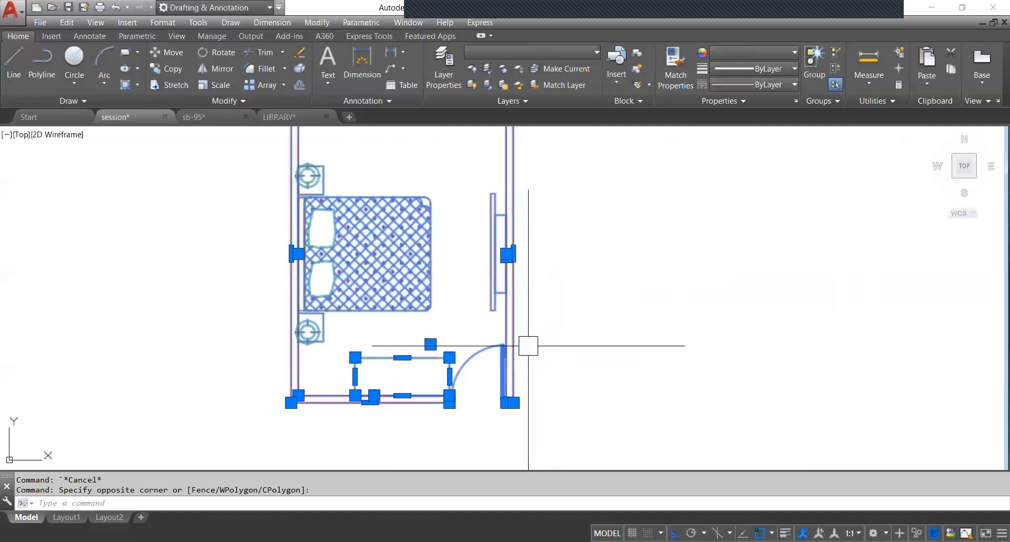
pyautogui.scroll(-2, 525, 350)
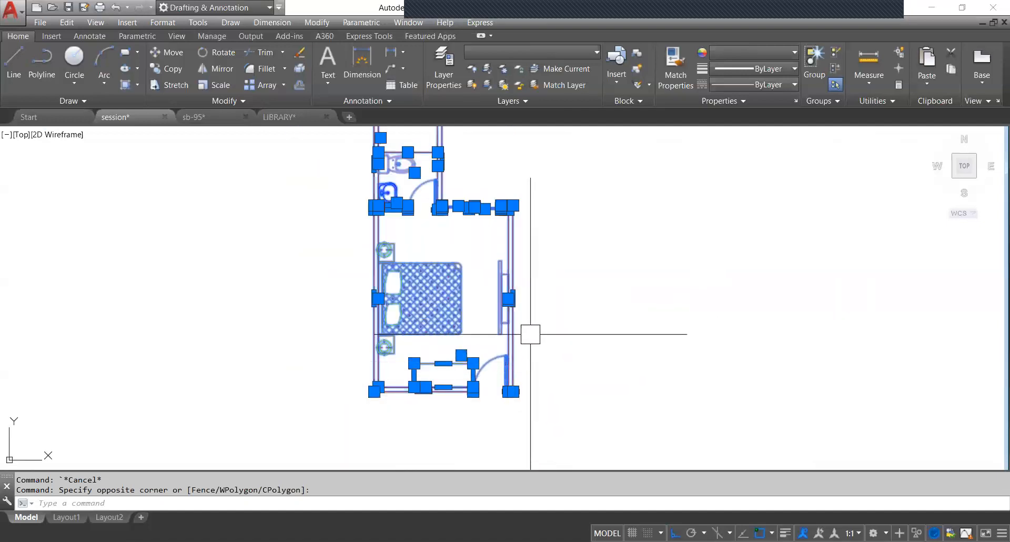
pyautogui.write('i')
pyautogui.press('Return')
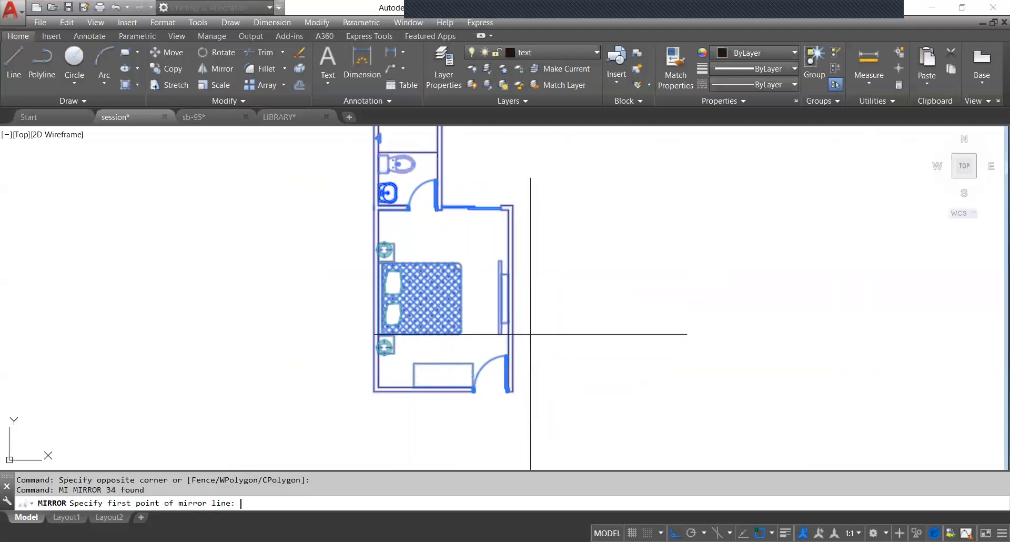
pyautogui.scroll(5, 522, 377)
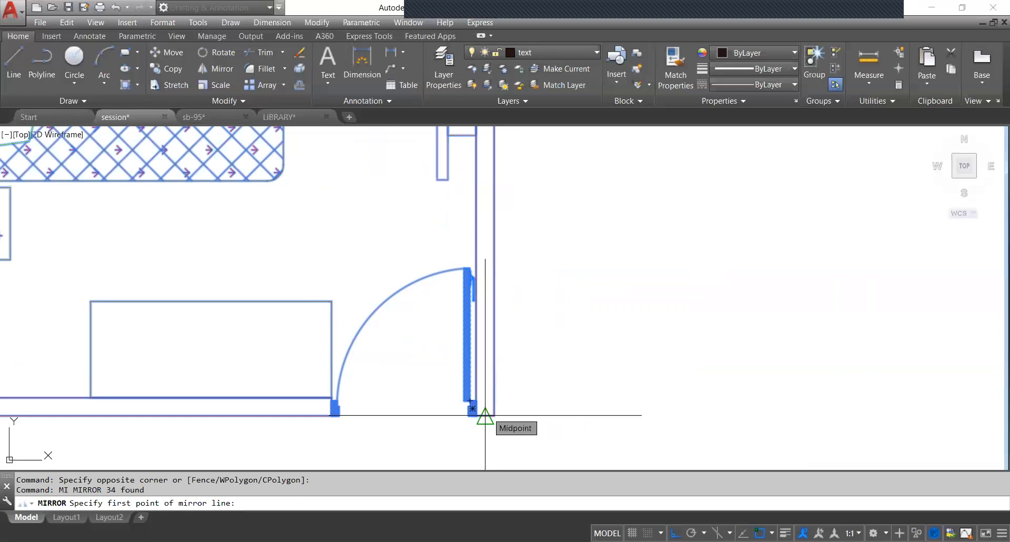
pyautogui.click(485, 416)
pyautogui.scroll(-4, 485, 416)
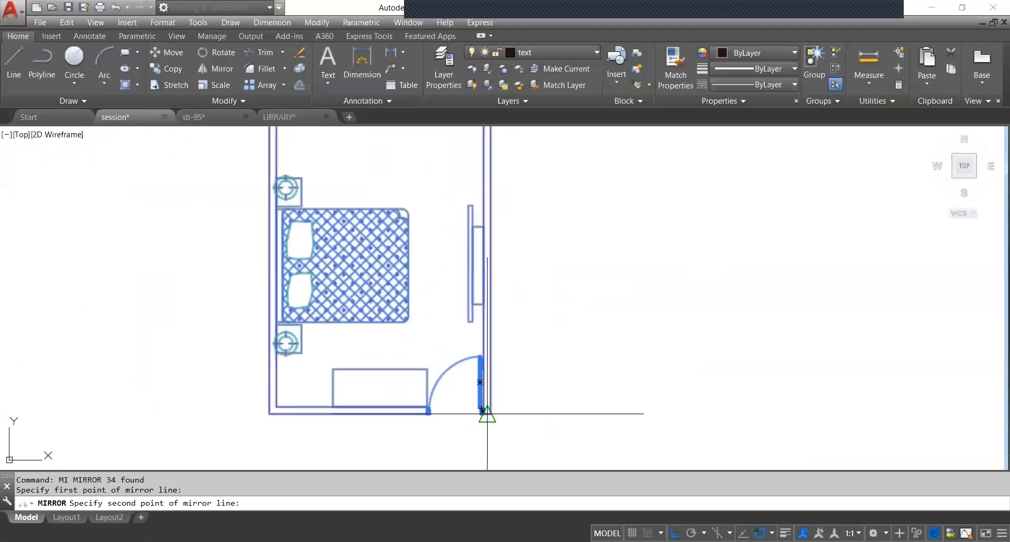
pyautogui.moveTo(516, 222); pyautogui.dragTo(505, 379, button='middle')
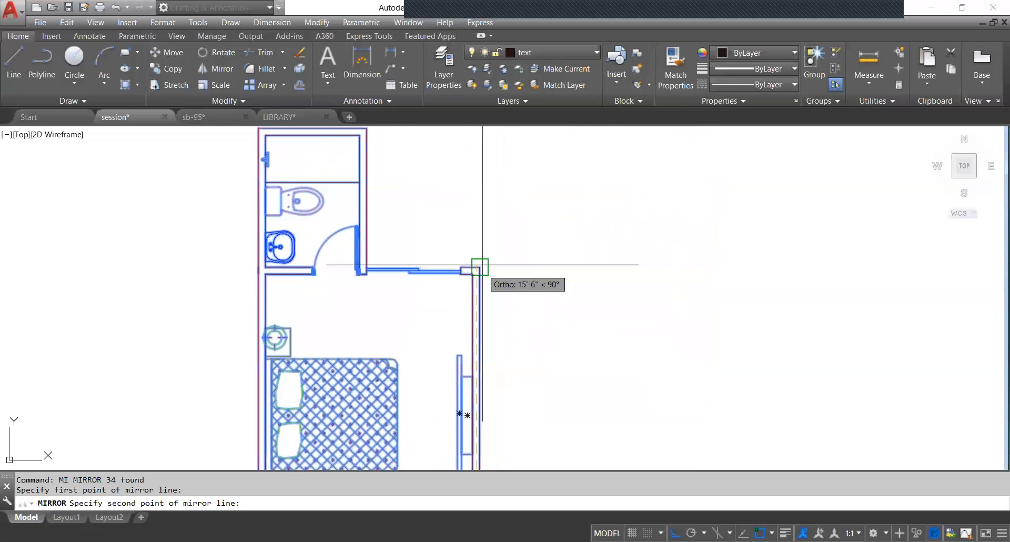
pyautogui.scroll(6, 481, 271)
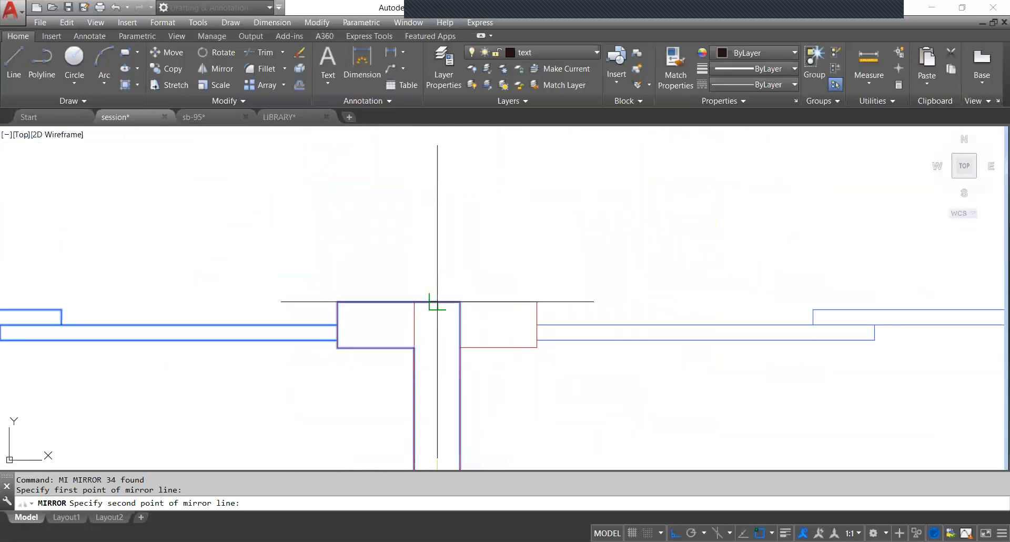
pyautogui.click(420, 304)
pyautogui.scroll(-5, 457, 271)
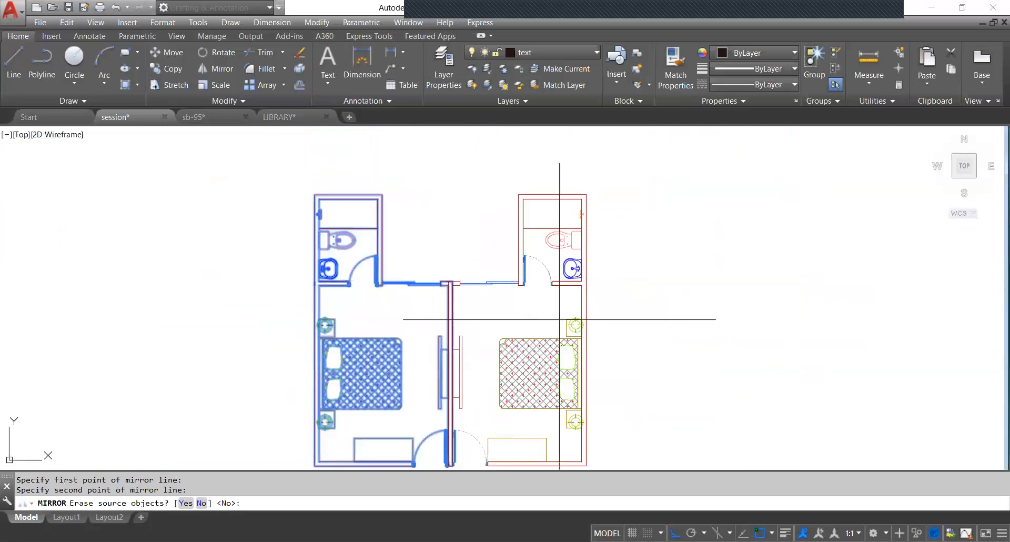
pyautogui.moveTo(661, 342); pyautogui.dragTo(669, 293, button='middle')
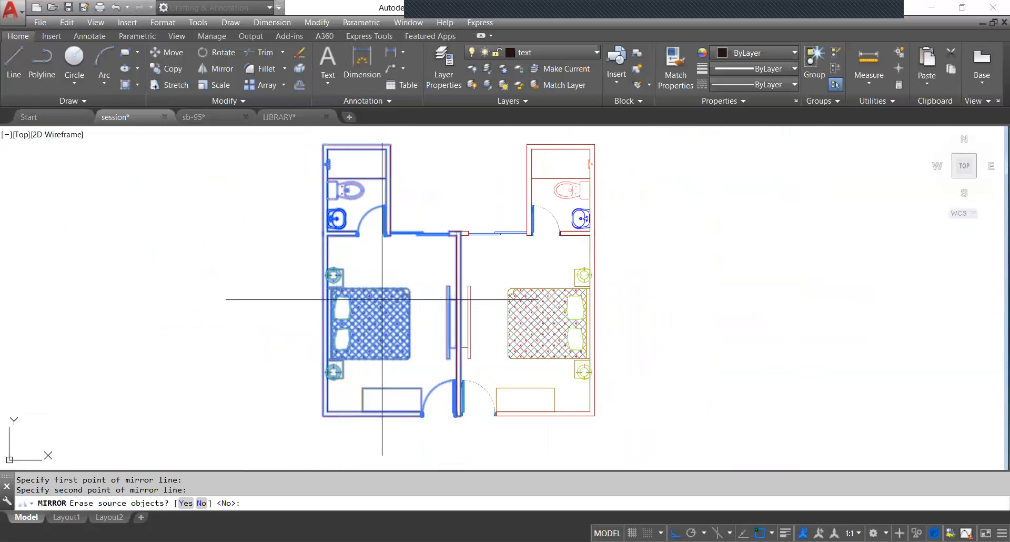
pyautogui.click(202, 503)
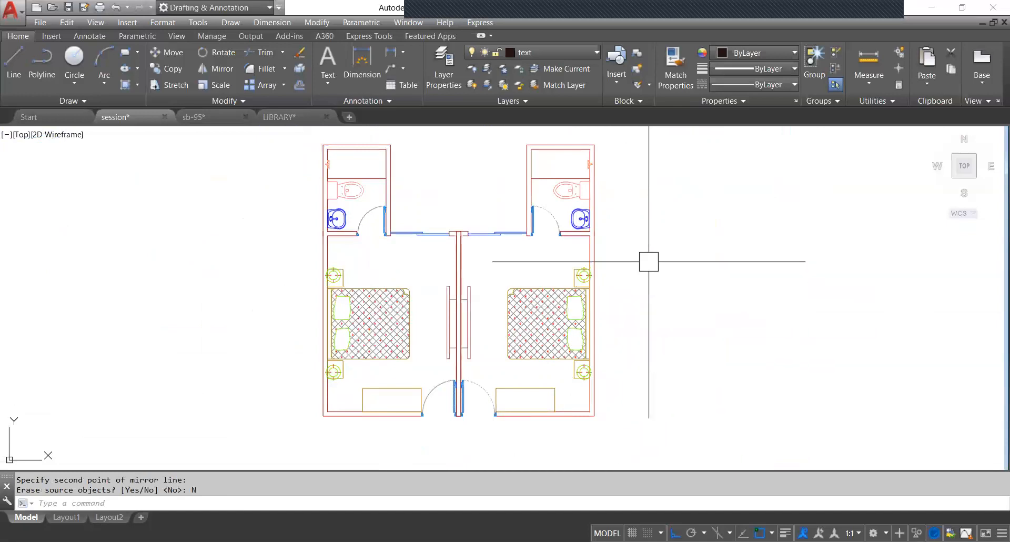
# Trim the leftover inner wall lines where the shared wall meets the stub between the two sliding windows.
pyautogui.moveTo(629, 259); pyautogui.dragTo(613, 250, button='middle')
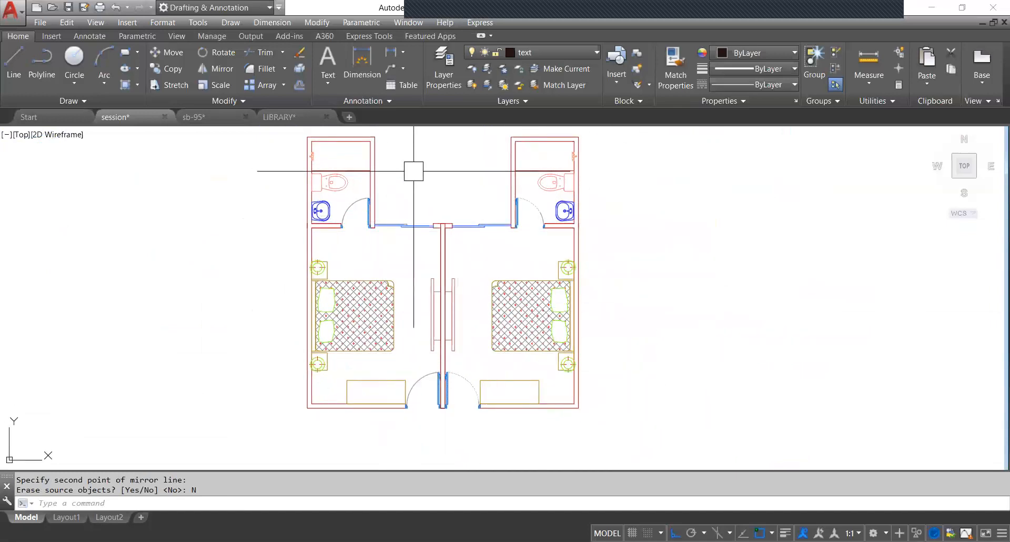
pyautogui.scroll(8, 443, 226)
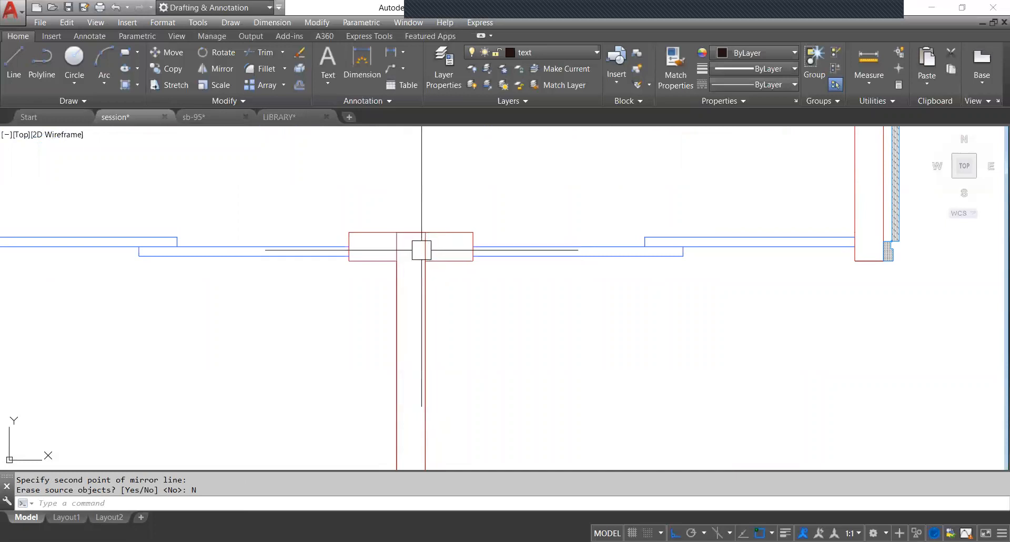
pyautogui.write('tr')
pyautogui.press('Return')
pyautogui.press('Return')
pyautogui.click(419, 248)
pyautogui.scroll(4, 419, 248)
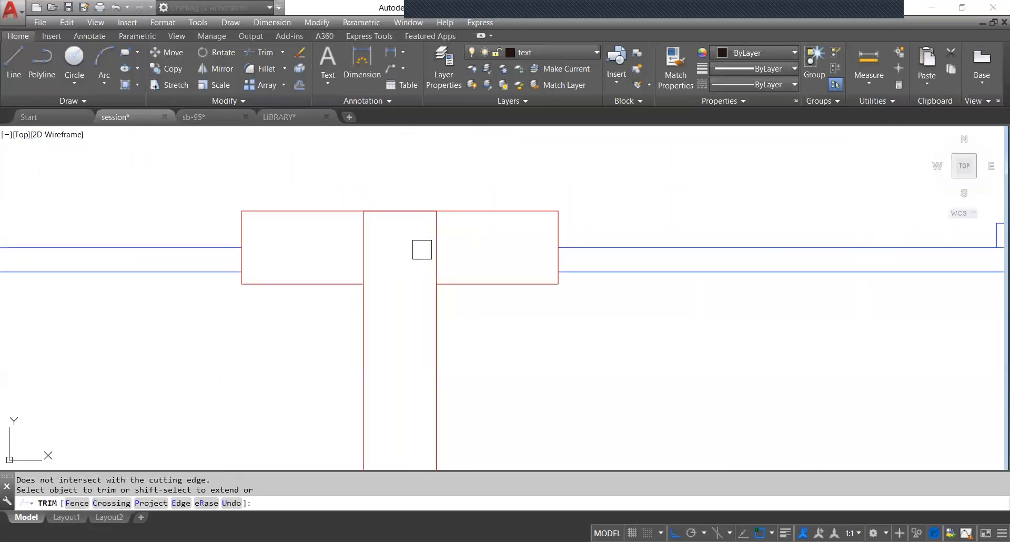
pyautogui.click(407, 225)
pyautogui.scroll(-5, 406, 225)
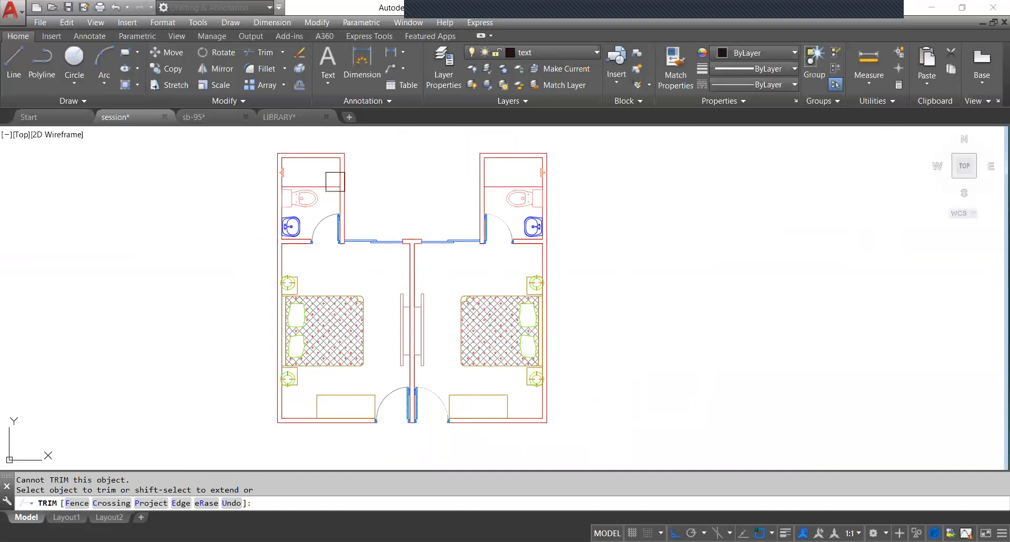
pyautogui.click(354, 208)
pyautogui.moveTo(408, 229); pyautogui.dragTo(398, 249, button='middle')
pyautogui.press('Escape')
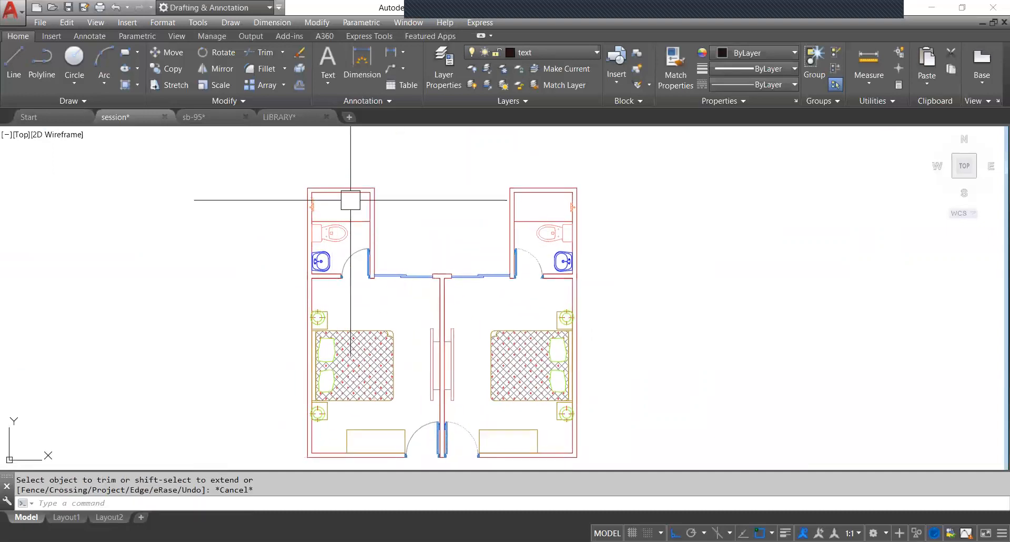
# Make window the current layer and draw a line across the left bathroom's right wall, in line with the shower partition.
pyautogui.scroll(5, 378, 230)
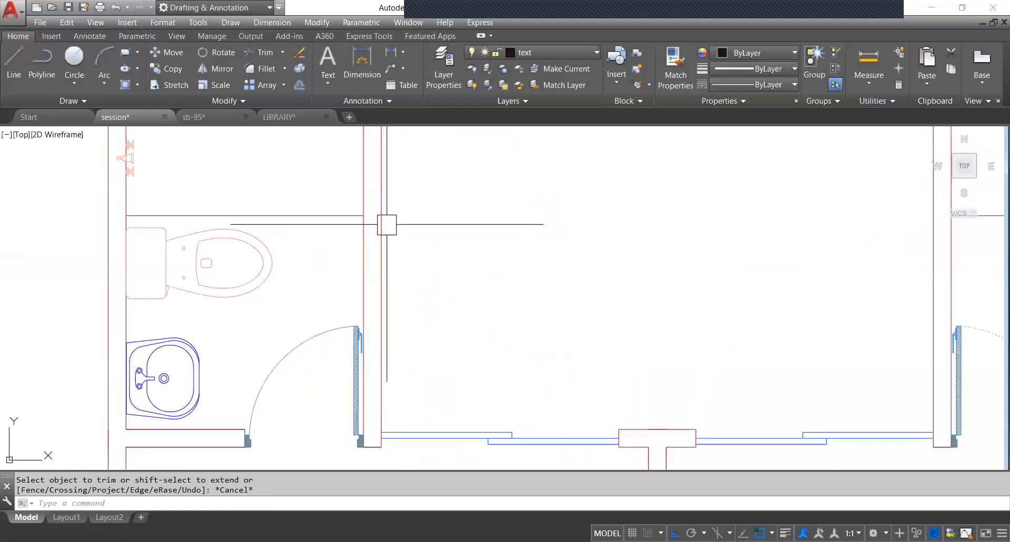
pyautogui.scroll(-3, 387, 221)
pyautogui.moveTo(399, 234); pyautogui.dragTo(413, 254, button='middle')
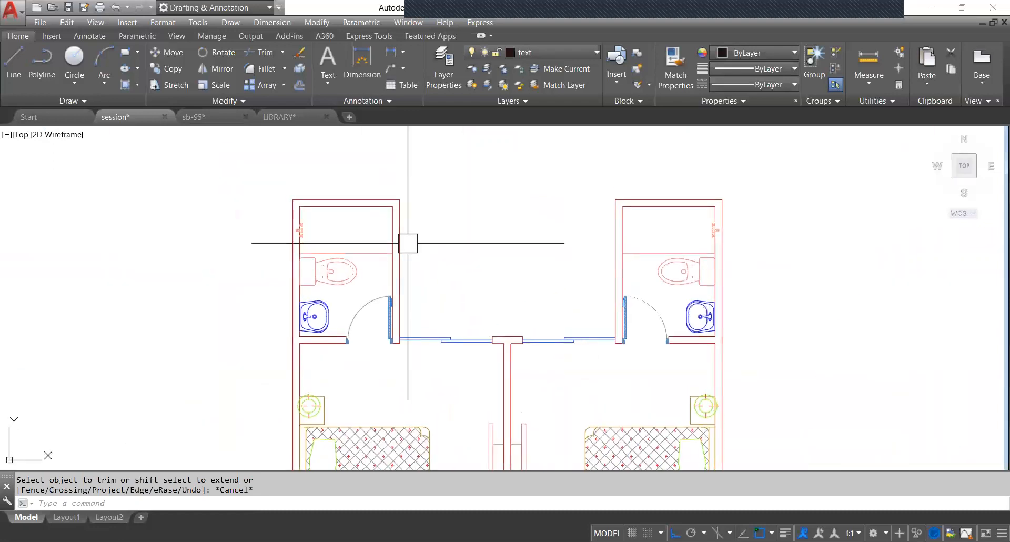
pyautogui.write('1')
pyautogui.press('Return')
pyautogui.scroll(4, 390, 234)
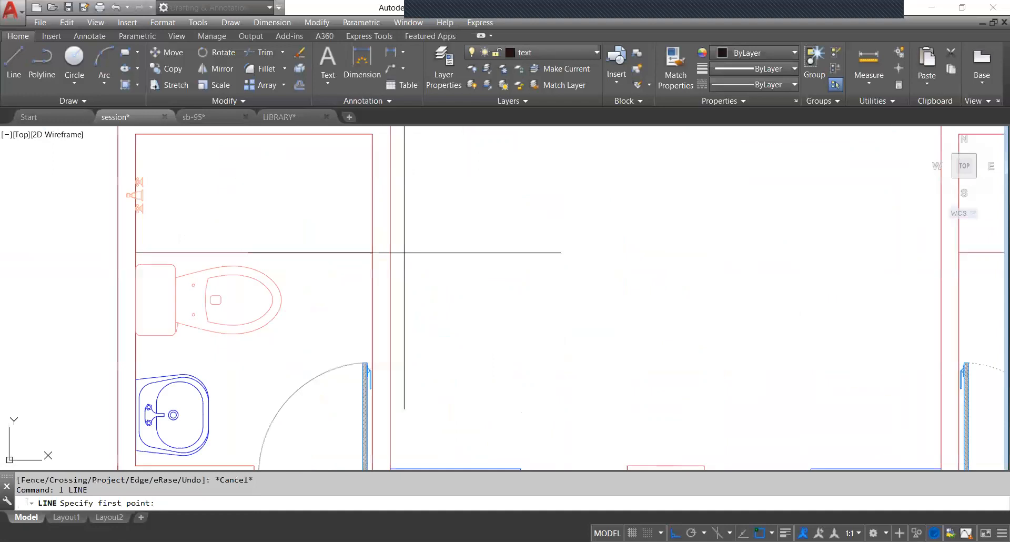
pyautogui.click(541, 52)
pyautogui.click(545, 304)
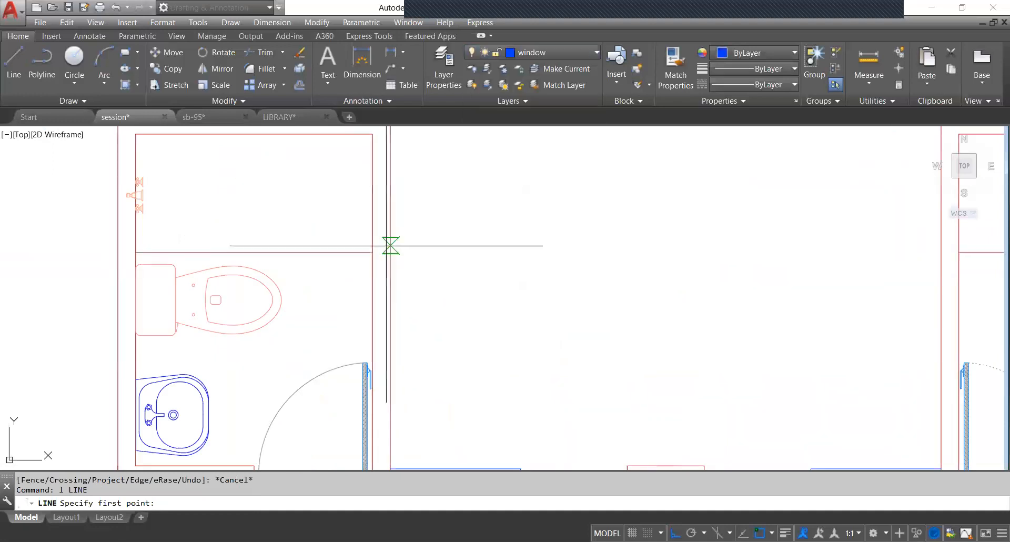
pyautogui.click(387, 250)
pyautogui.scroll(4, 387, 258)
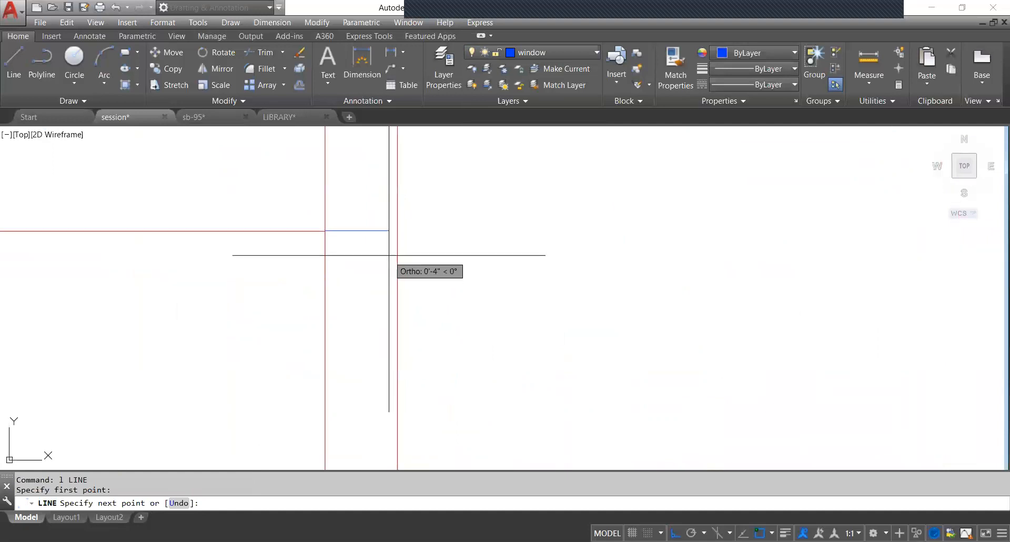
pyautogui.click(396, 231)
pyautogui.press('Escape')
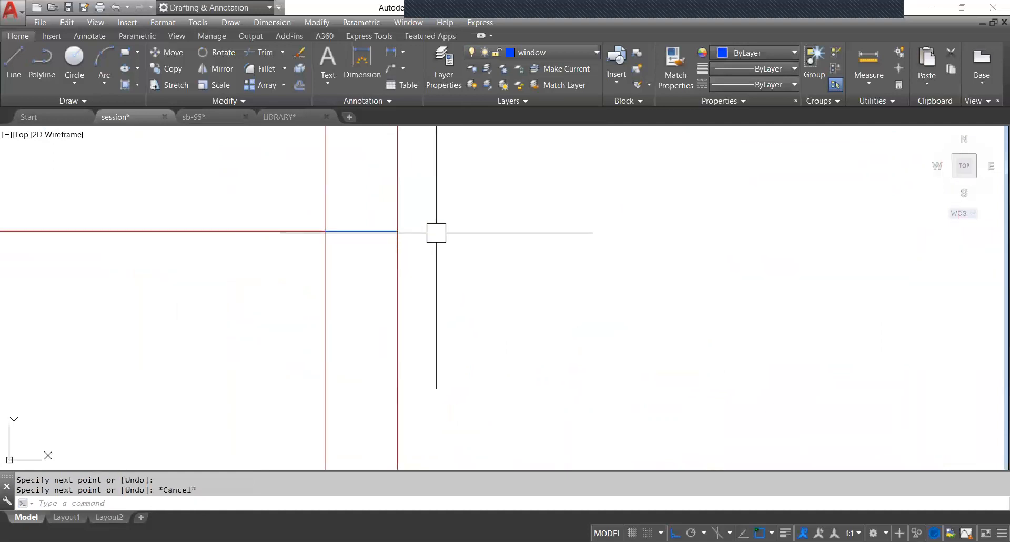
# Offset the short window line 2.5' downward within the left bathroom's right wall.
pyautogui.scroll(-4, 467, 204)
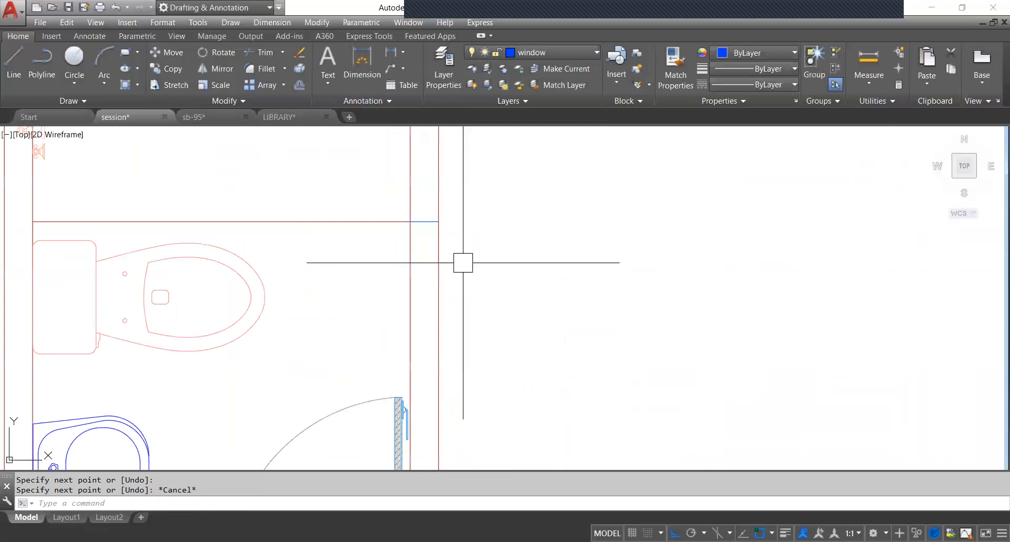
pyautogui.write('o')
pyautogui.press('Return')
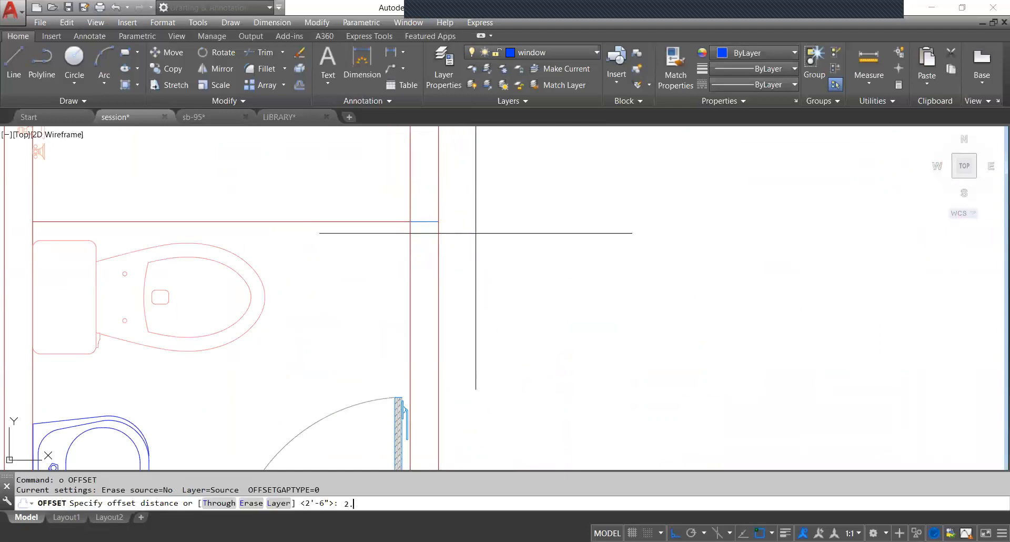
pyautogui.press('Return')
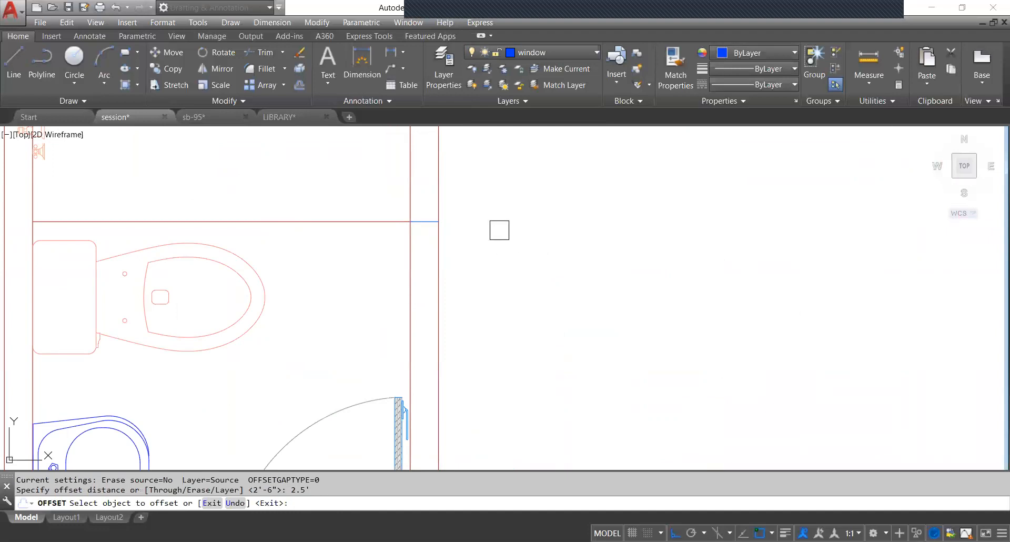
pyautogui.scroll(3, 423, 221)
pyautogui.click(424, 222)
pyautogui.scroll(-5, 433, 282)
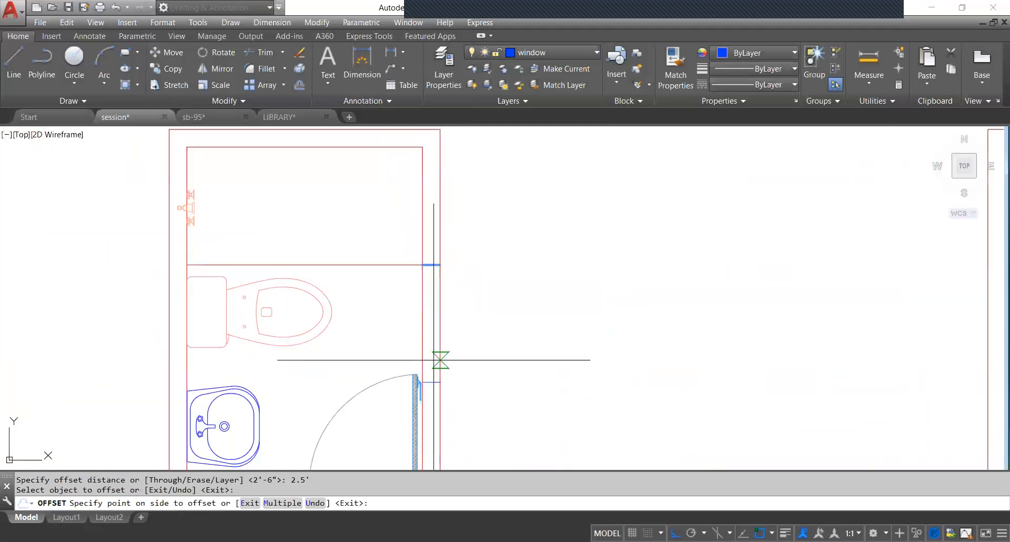
pyautogui.click(440, 359)
pyautogui.scroll(2, 436, 341)
pyautogui.press('Escape')
# Draw a vertical line joining the midpoints of the two short window end lines in the bathroom wall.
pyautogui.write('l')
pyautogui.press('Return')
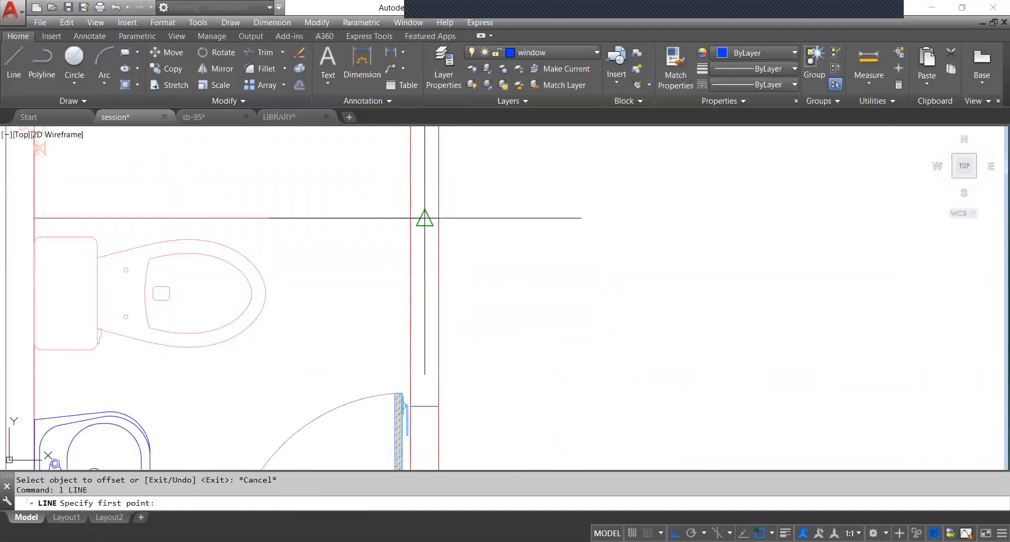
pyautogui.click(424, 218)
pyautogui.press('Escape')
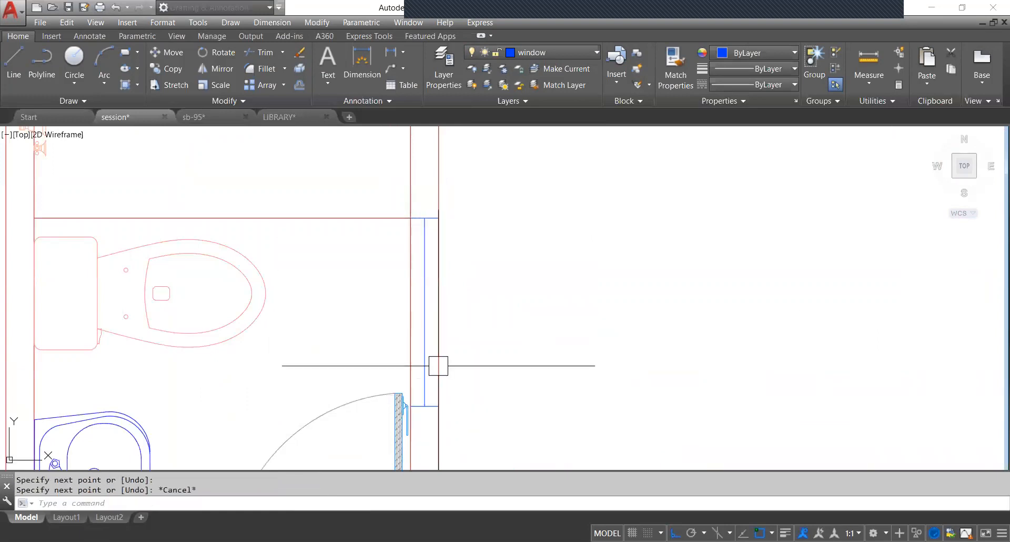
# Offset the window's vertical centre line 1" toward the outer face of the bathroom wall.
pyautogui.scroll(2, 424, 347)
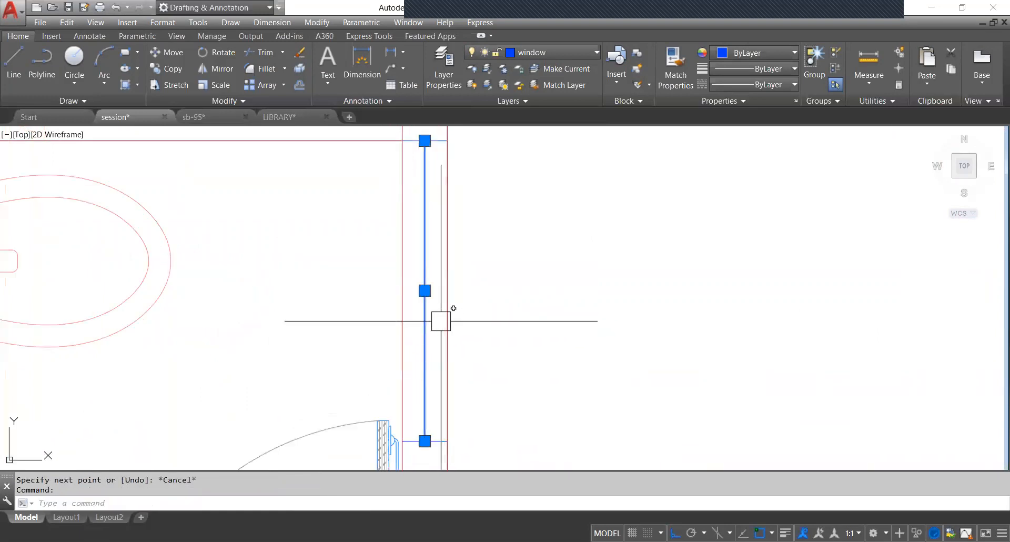
pyautogui.press('Return')
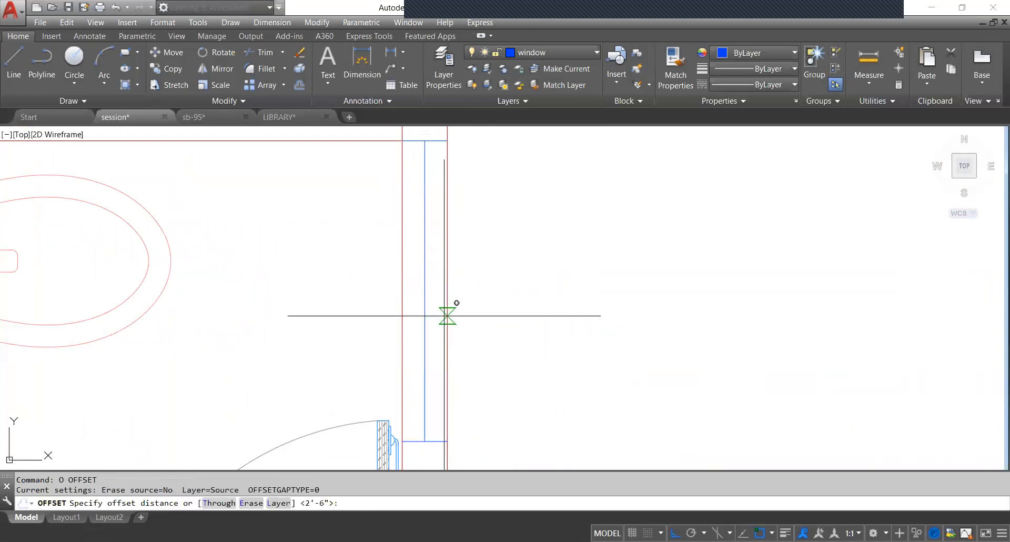
pyautogui.write('1"')
pyautogui.press('Return')
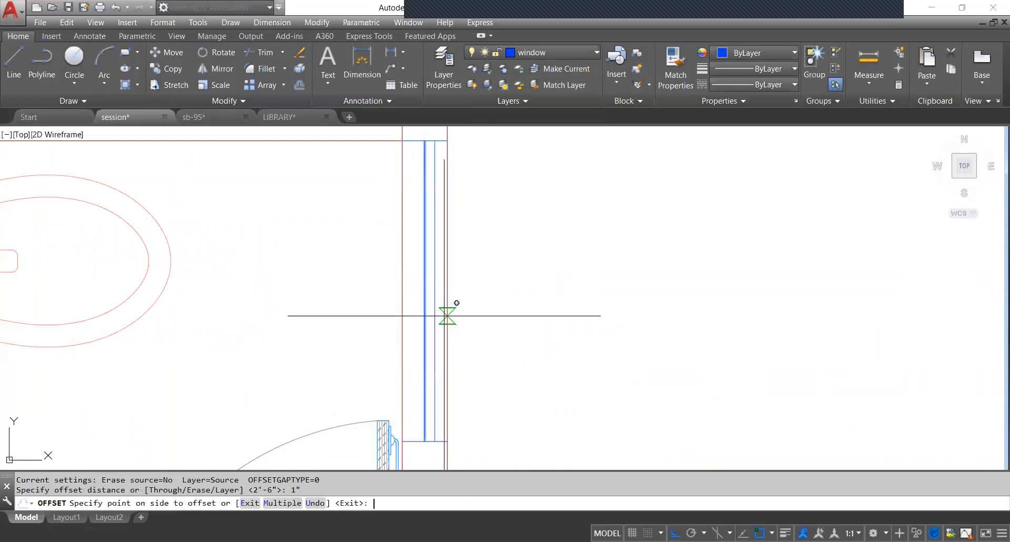
pyautogui.click(447, 316)
pyautogui.press('Escape')
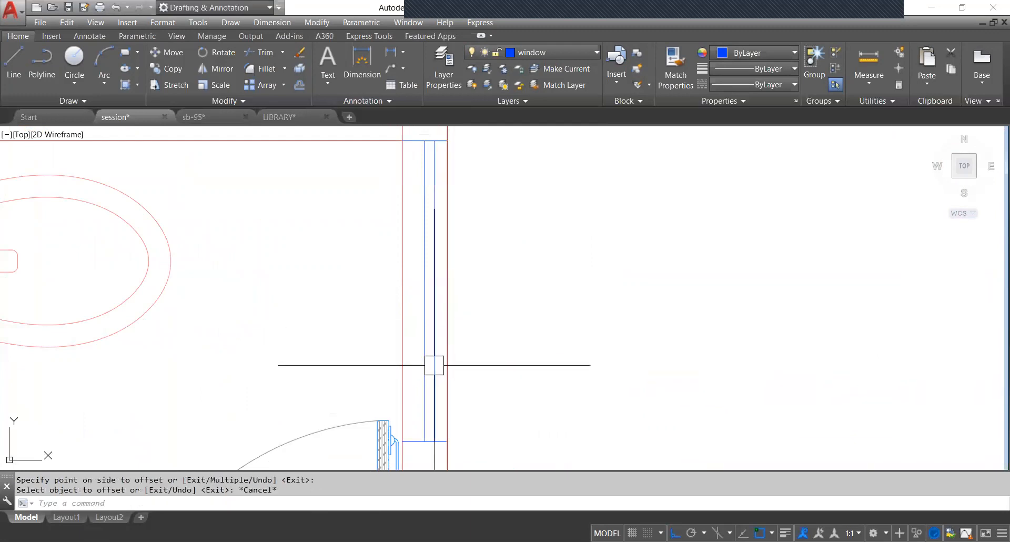
# Move the two vertical window lines together slightly to the left, toward the middle of the bathroom wall's thickness.
pyautogui.scroll(3, 434, 365)
pyautogui.click(435, 361)
pyautogui.click(389, 290)
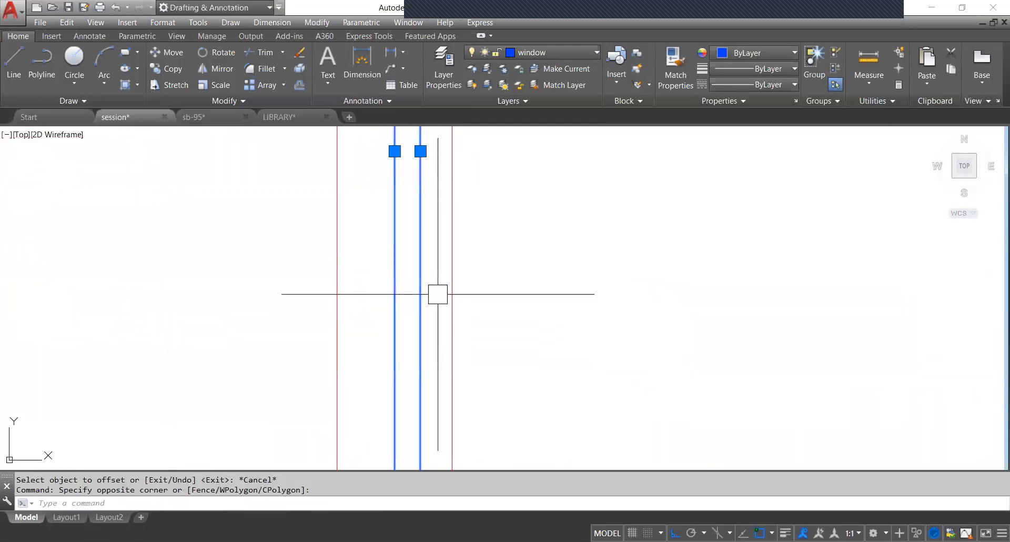
pyautogui.scroll(-3, 438, 294)
pyautogui.write('m')
pyautogui.press('Return')
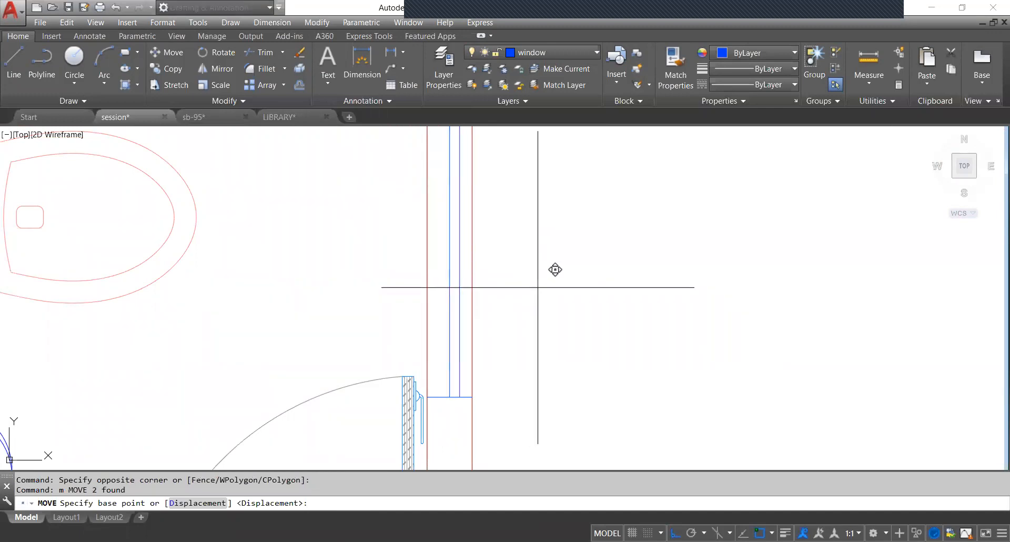
pyautogui.click(537, 286)
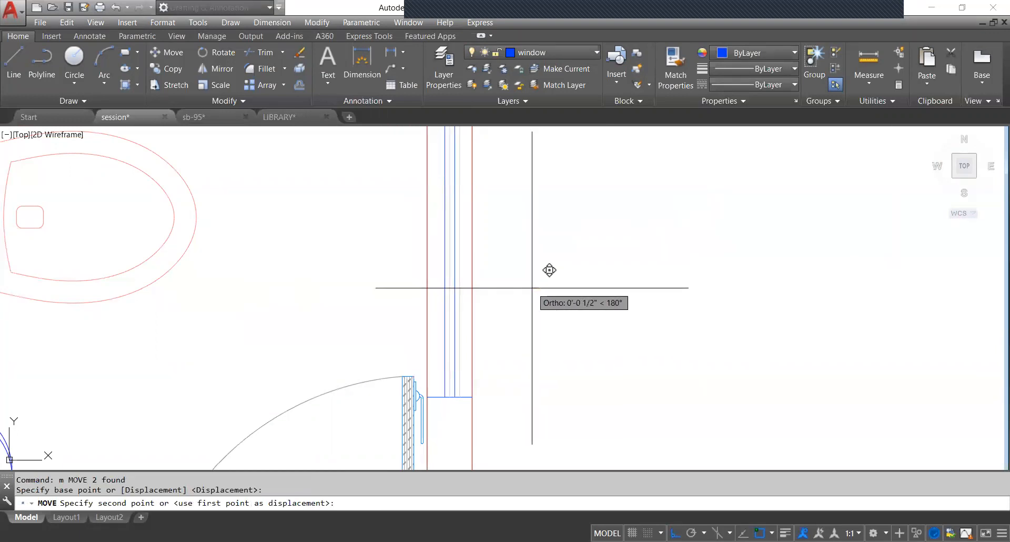
pyautogui.click(529, 287)
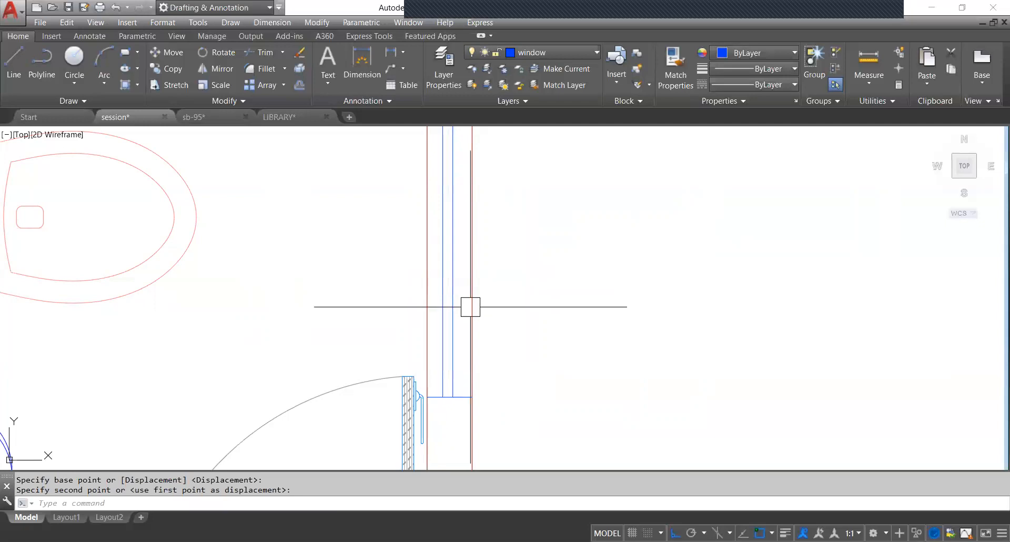
pyautogui.scroll(-5, 488, 342)
pyautogui.moveTo(488, 342); pyautogui.dragTo(473, 343, button='middle')
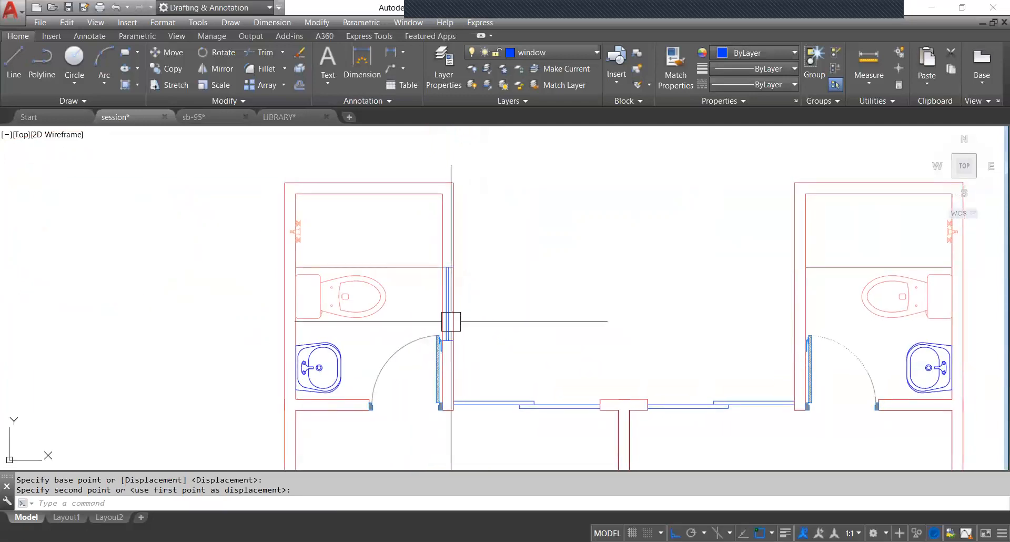
pyautogui.scroll(2, 452, 323)
pyautogui.scroll(-2, 436, 288)
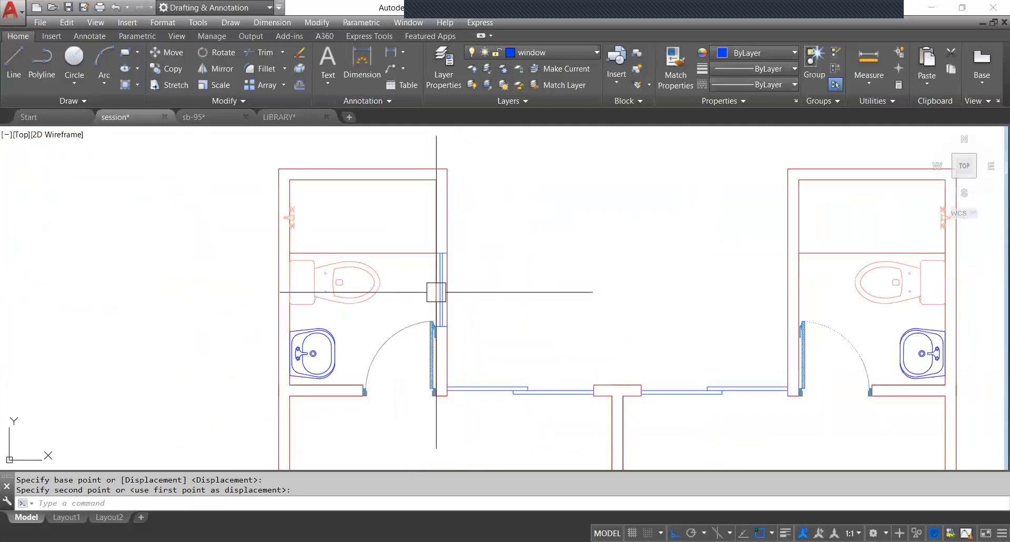
pyautogui.scroll(2, 450, 310)
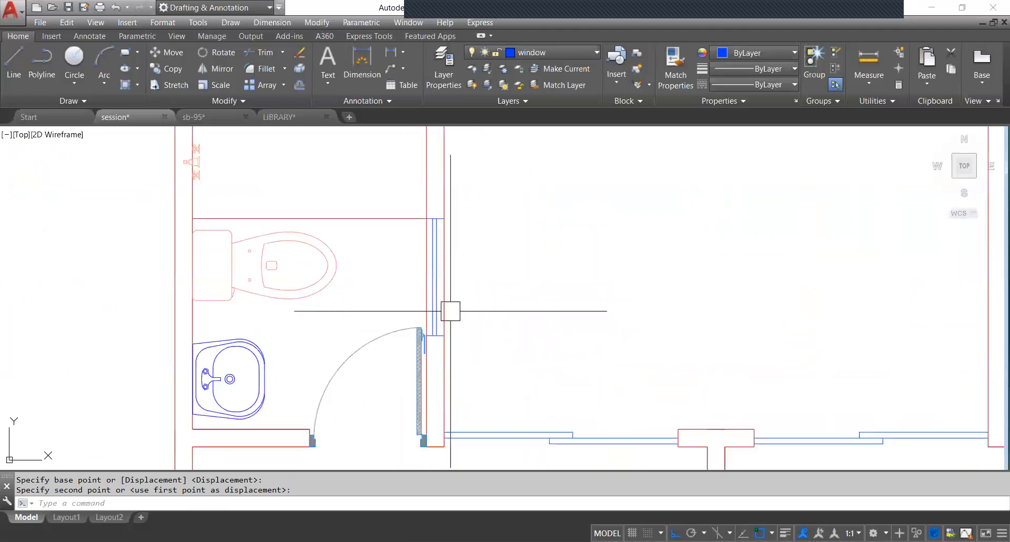
pyautogui.scroll(3, 439, 343)
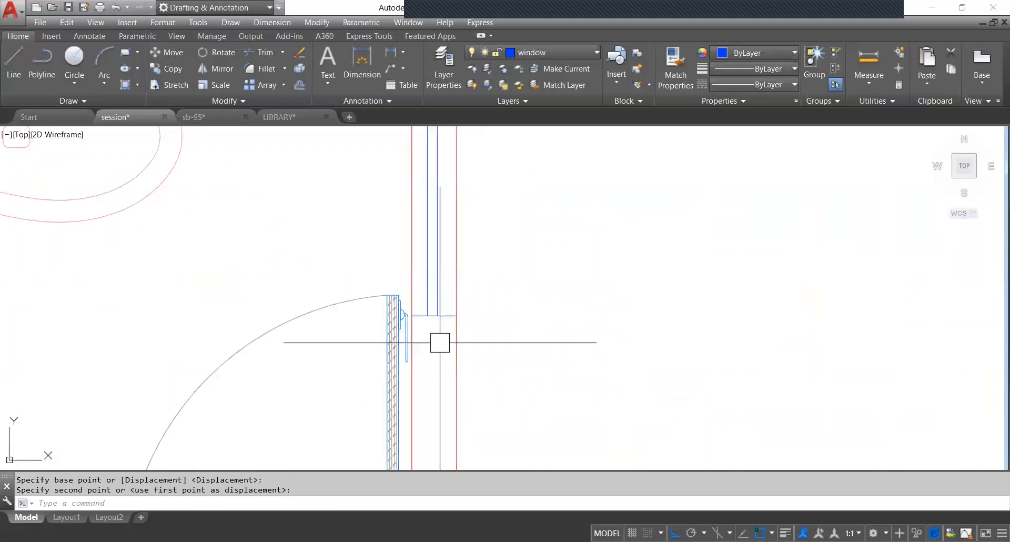
pyautogui.click(441, 341)
pyautogui.press('Escape')
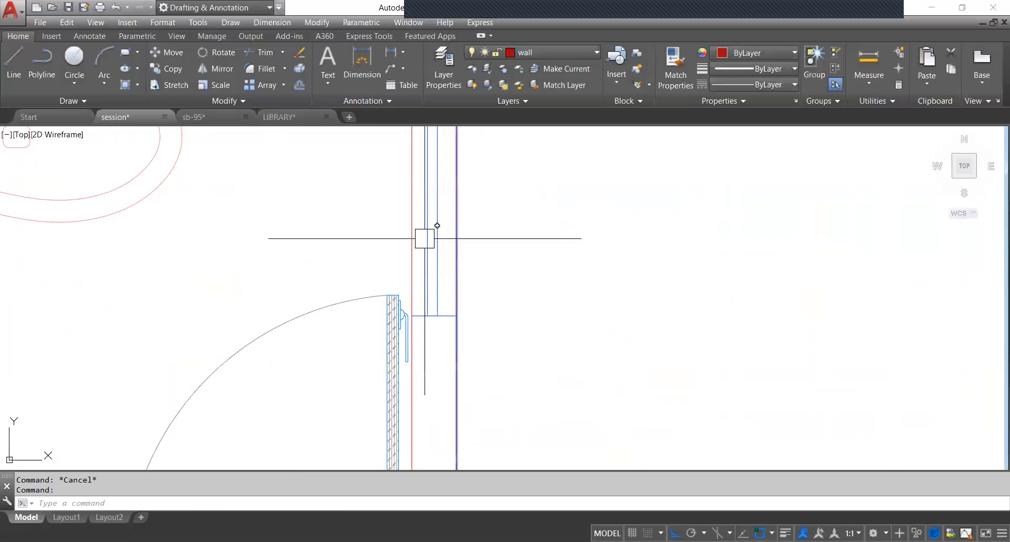
# Mirror the left bathroom's four window lines about the shared wall's vertical centre line into the right bathroom, keeping the originals.
pyautogui.scroll(2, 441, 331)
pyautogui.click(445, 335)
pyautogui.scroll(-3, 445, 335)
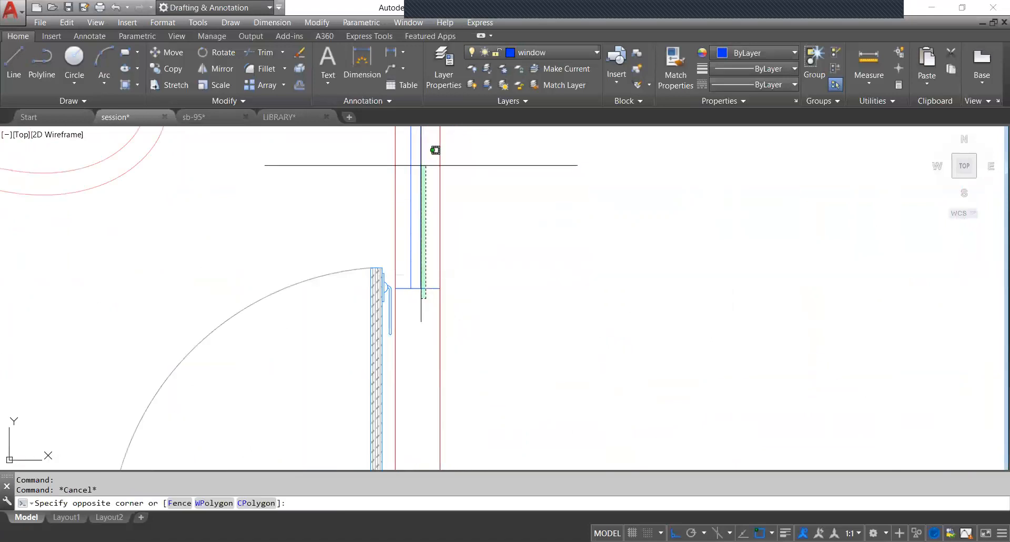
pyautogui.moveTo(435, 149); pyautogui.dragTo(399, 336, button='middle')
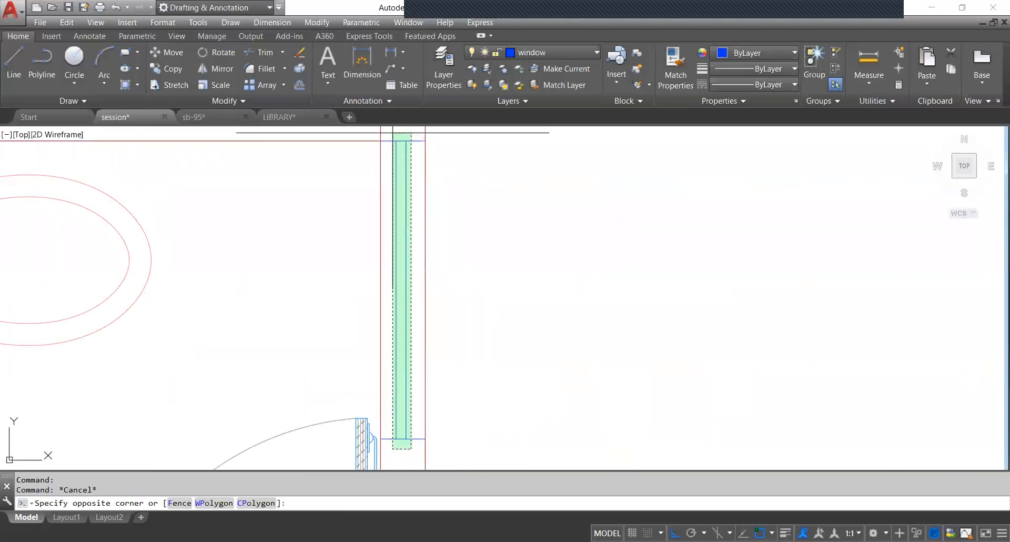
pyautogui.click(391, 448)
pyautogui.scroll(-2, 446, 300)
pyautogui.scroll(-3, 446, 300)
pyautogui.scroll(1, 518, 288)
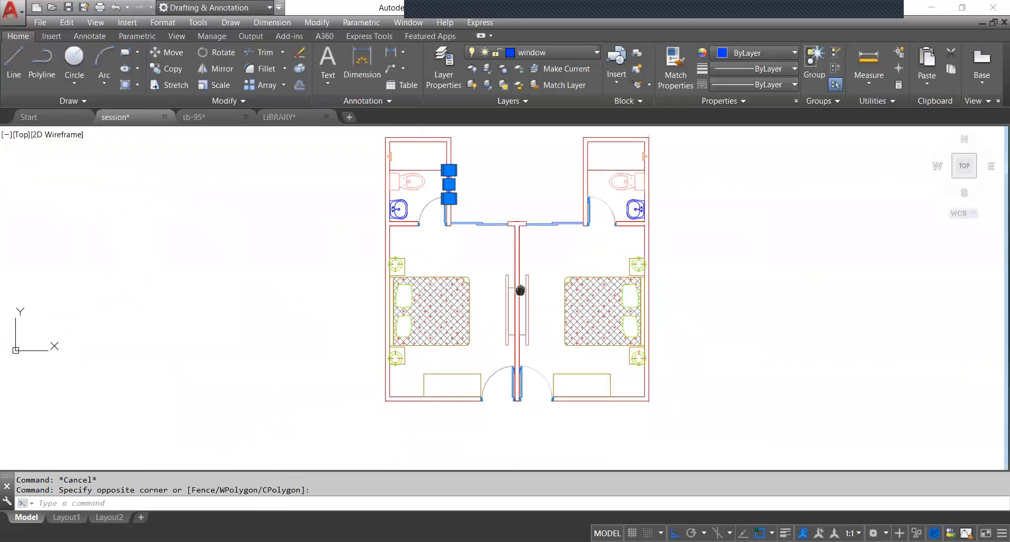
pyautogui.scroll(4, 539, 362)
pyautogui.moveTo(539, 362); pyautogui.dragTo(504, 398, button='middle')
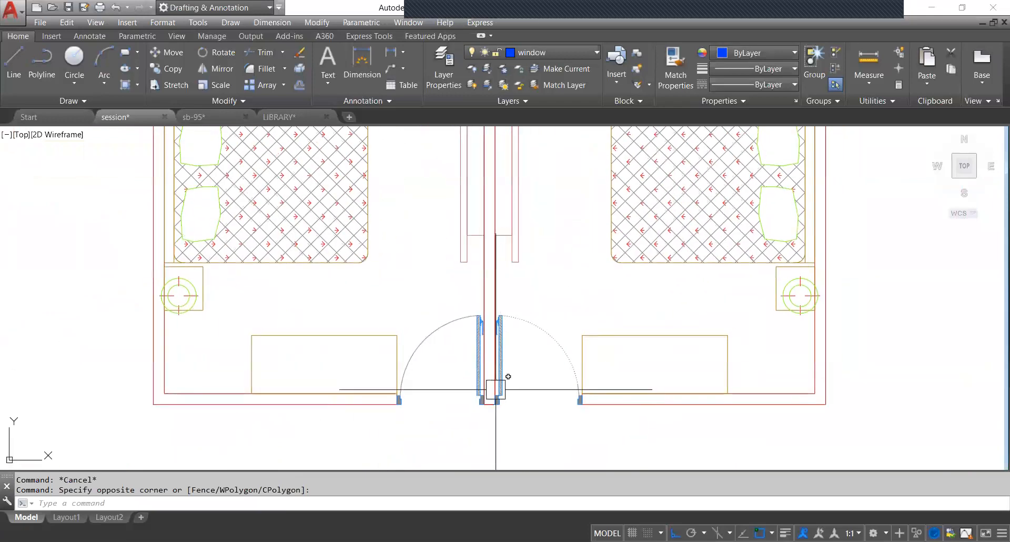
pyautogui.scroll(-6, 505, 390)
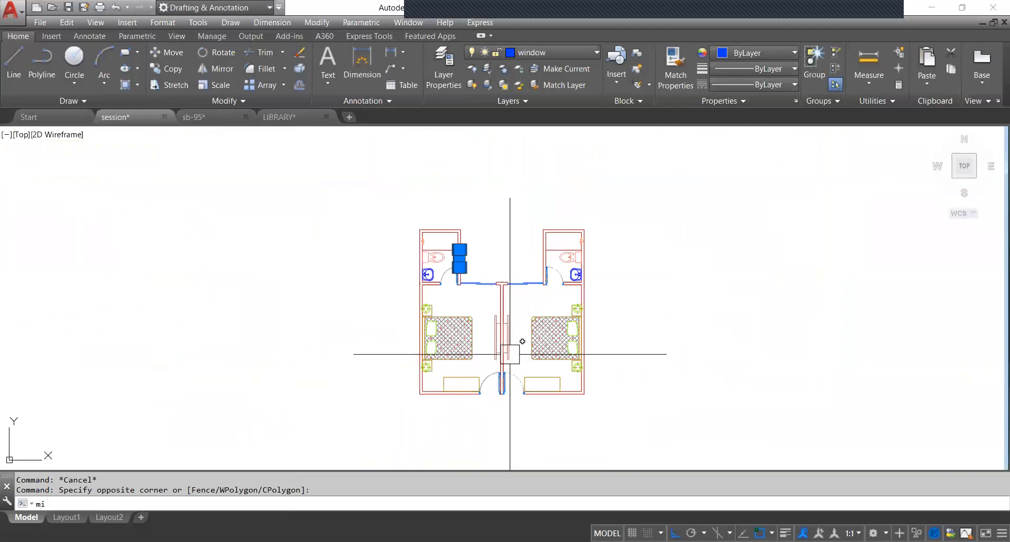
pyautogui.click(512, 351)
pyautogui.write('mi')
pyautogui.press('Return')
pyautogui.scroll(6, 500, 372)
pyautogui.scroll(6, 506, 391)
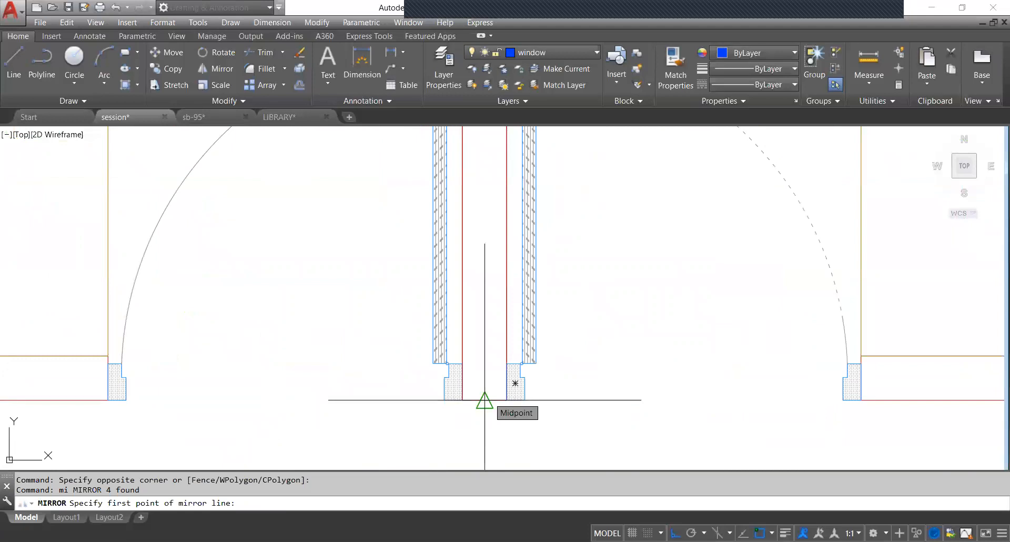
pyautogui.click(485, 400)
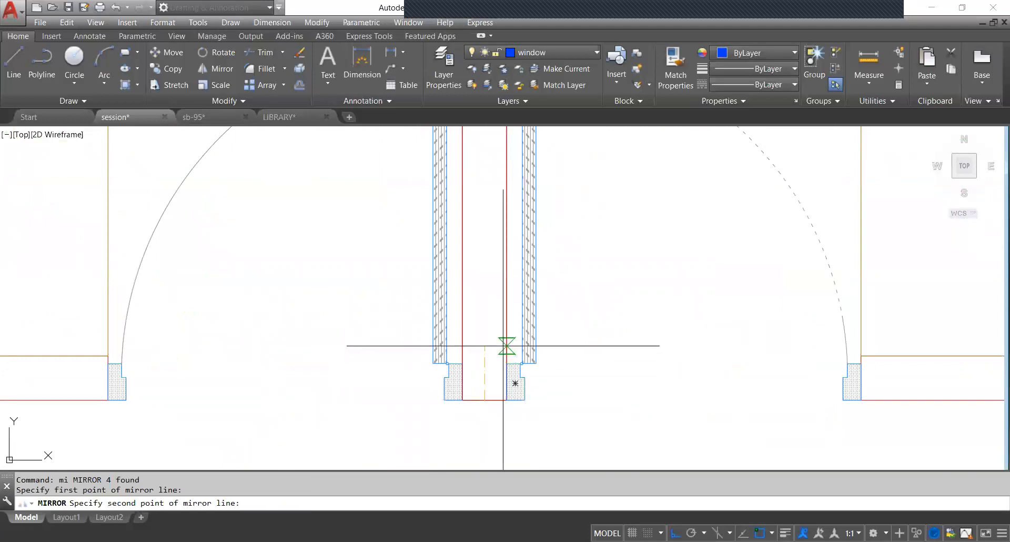
pyautogui.scroll(-4, 488, 371)
pyautogui.moveTo(500, 214); pyautogui.dragTo(460, 289, button='middle')
pyautogui.scroll(5, 455, 153)
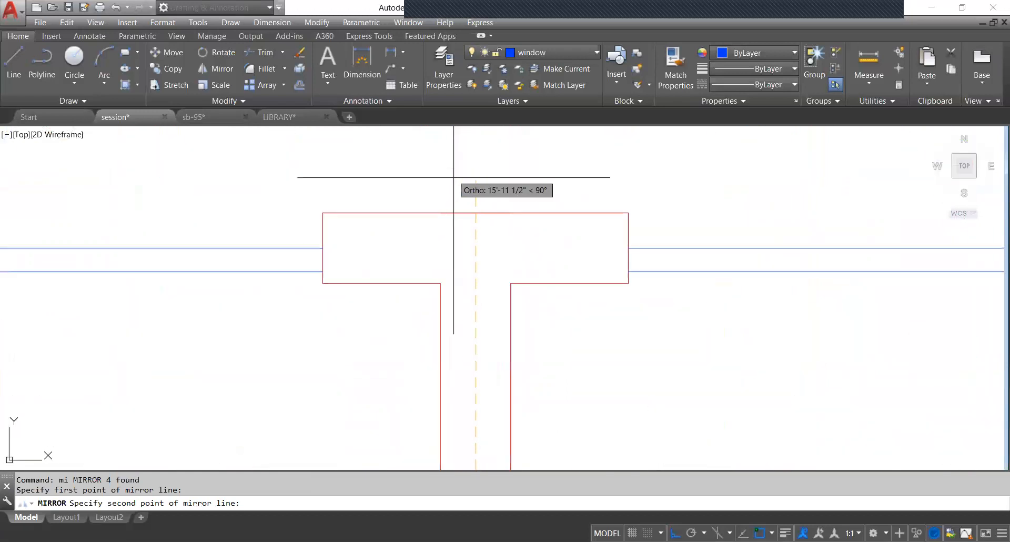
pyautogui.click(475, 213)
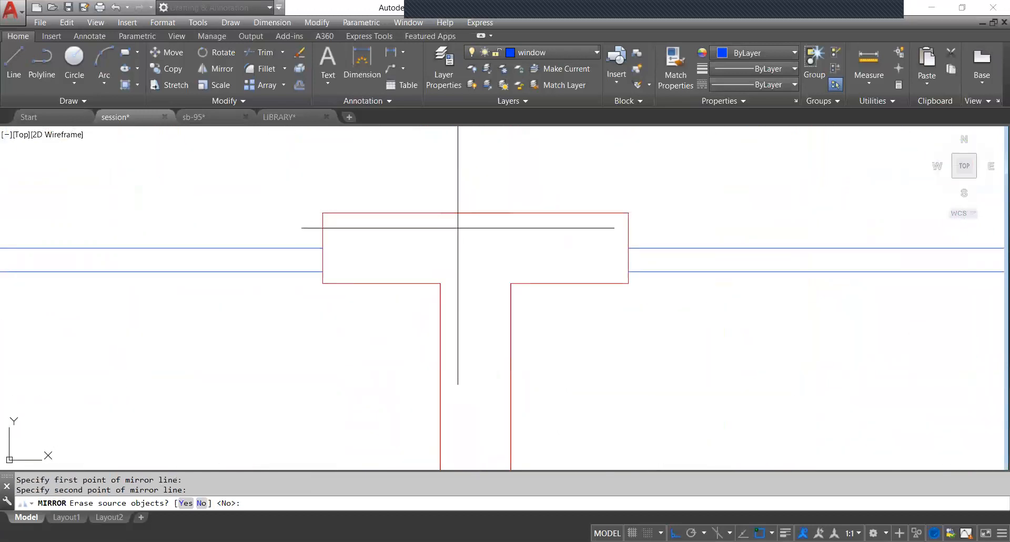
pyautogui.scroll(-4, 460, 221)
pyautogui.scroll(5, 526, 196)
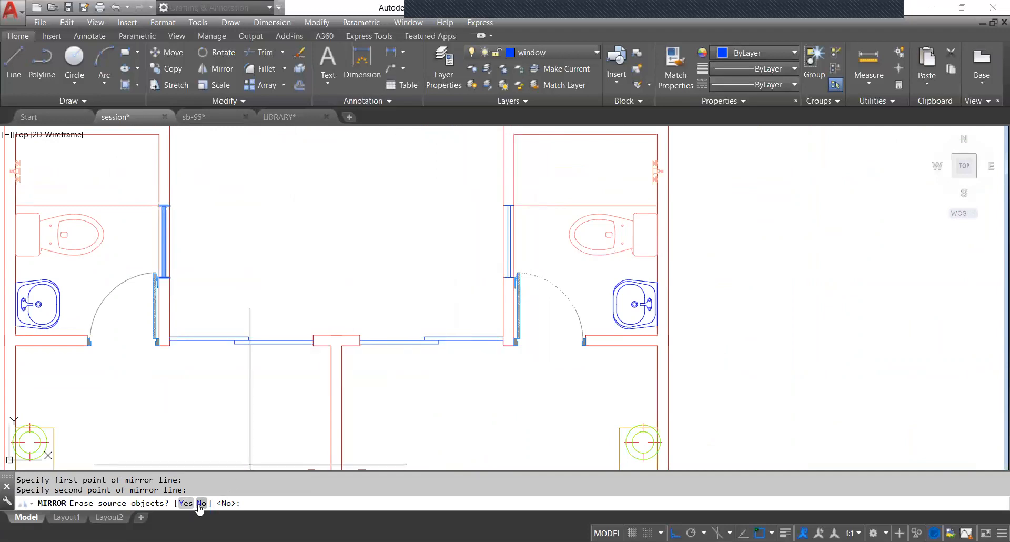
pyautogui.click(201, 503)
pyautogui.scroll(-3, 519, 244)
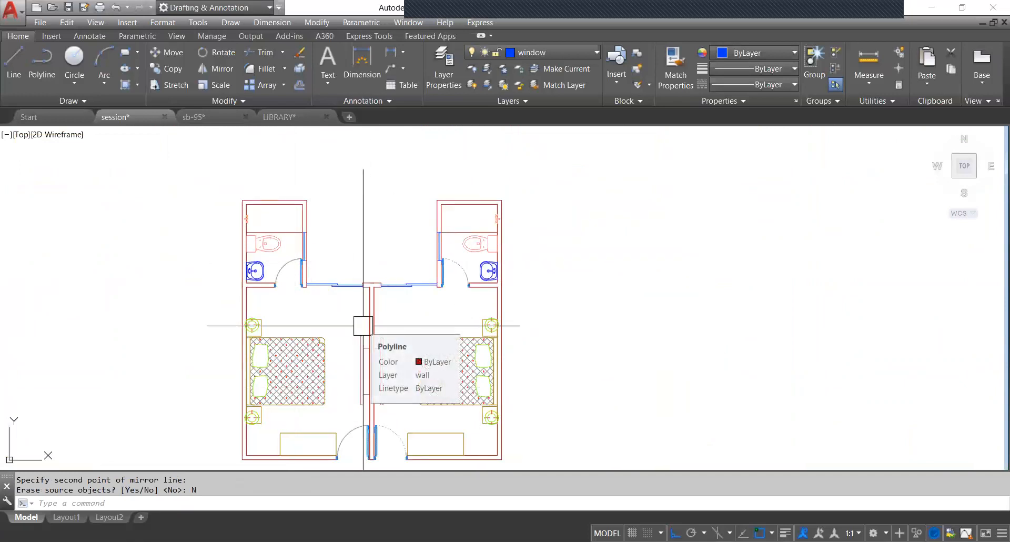
# Try a short vertical line from the right bedroom's lower-right inner wall corner to the outer wall line, then erase it.
pyautogui.scroll(-4, 463, 218)
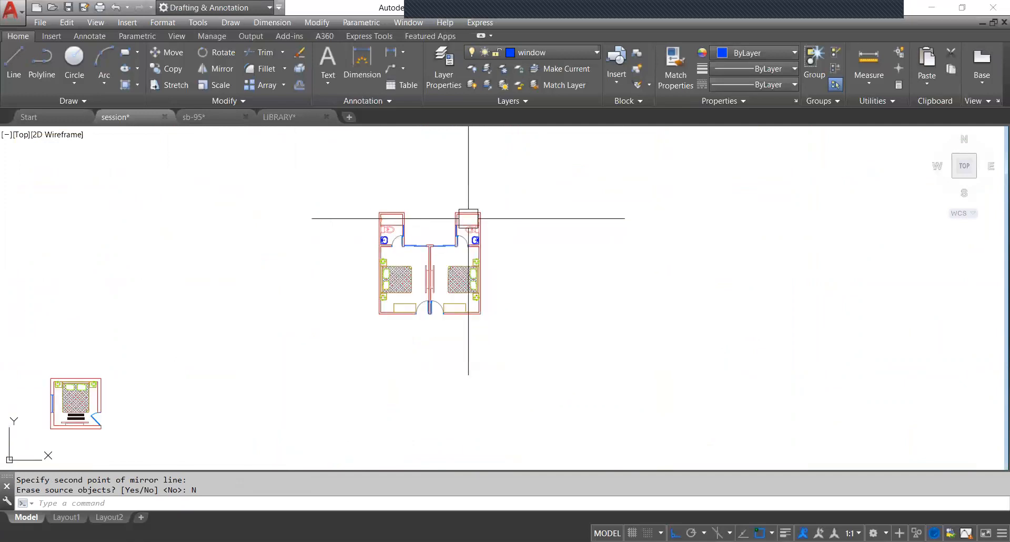
pyautogui.moveTo(467, 326)
pyautogui.mouseDown(button='middle')
pyautogui.moveTo(475, 293)
pyautogui.moveTo(495, 281)
pyautogui.mouseUp(button='middle')
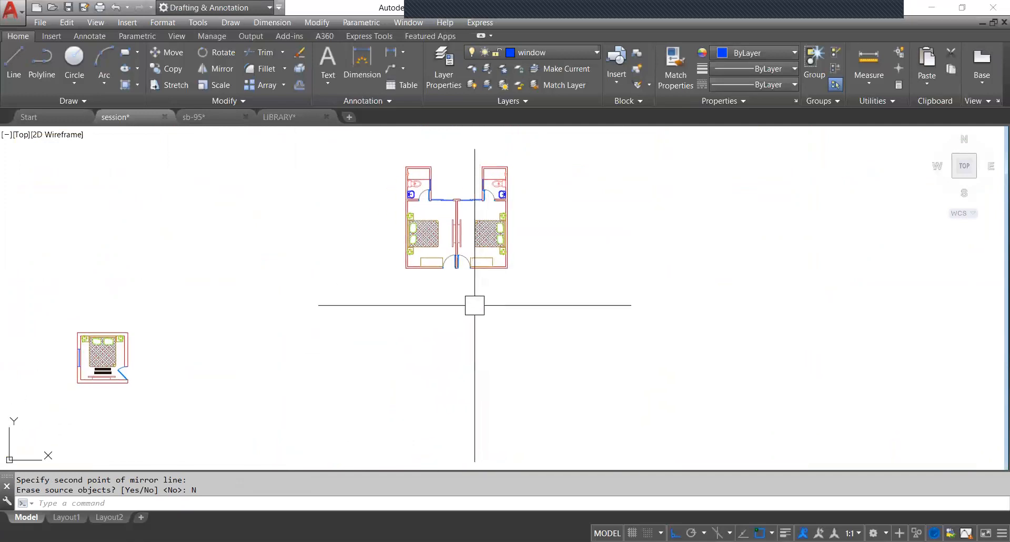
pyautogui.scroll(3, 505, 284)
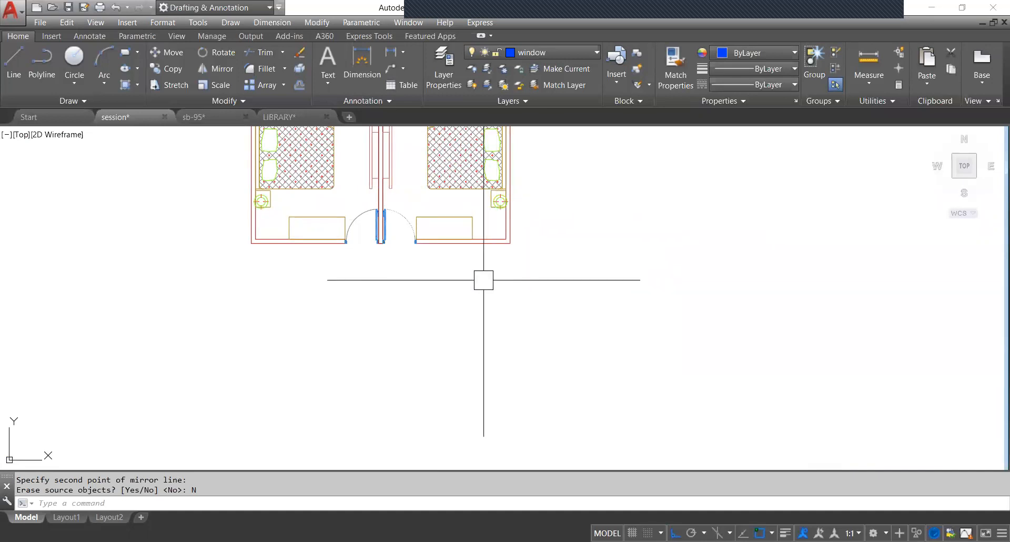
pyautogui.press('Return')
pyautogui.scroll(5, 505, 241)
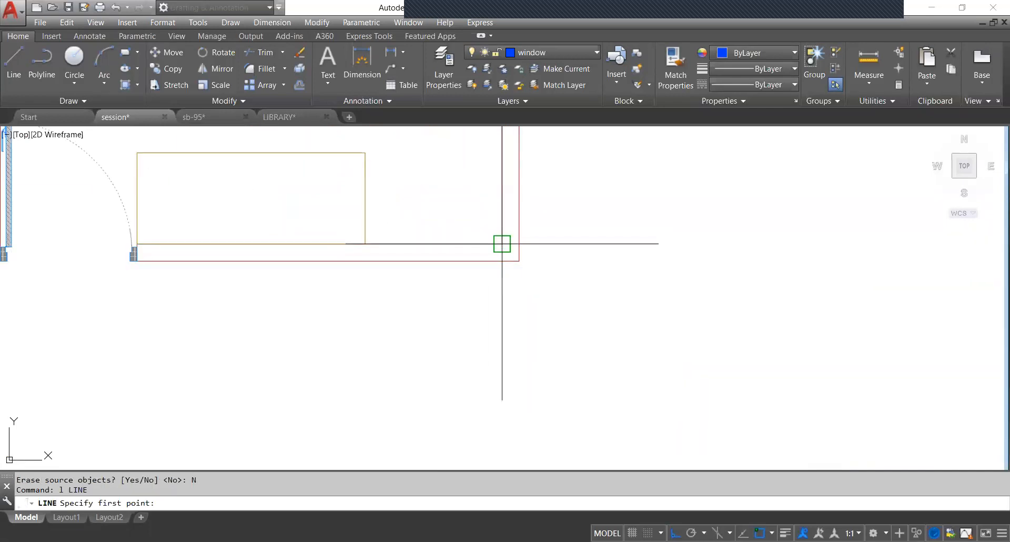
pyautogui.click(500, 244)
pyautogui.click(500, 260)
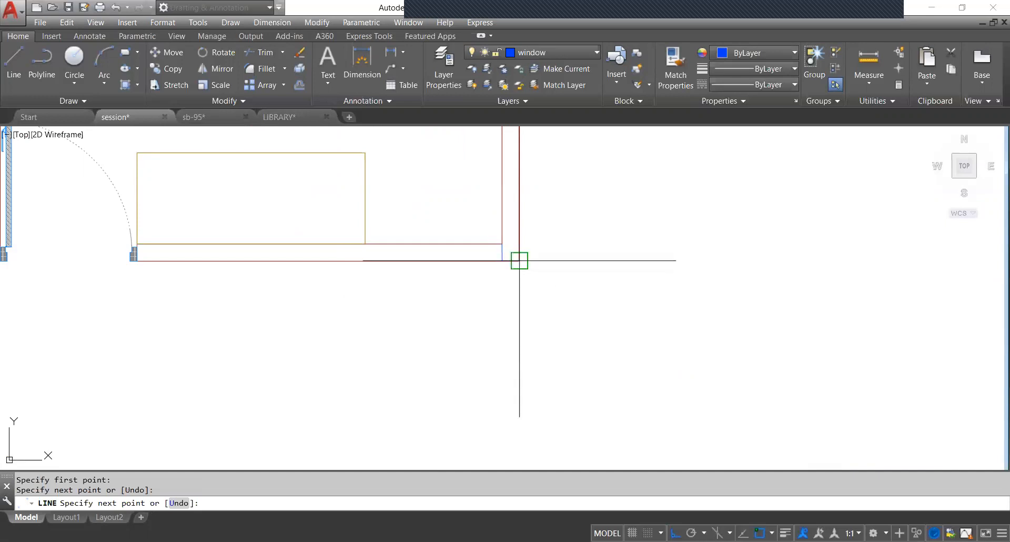
pyautogui.press('Escape')
pyautogui.scroll(2, 502, 247)
pyautogui.scroll(2, 513, 239)
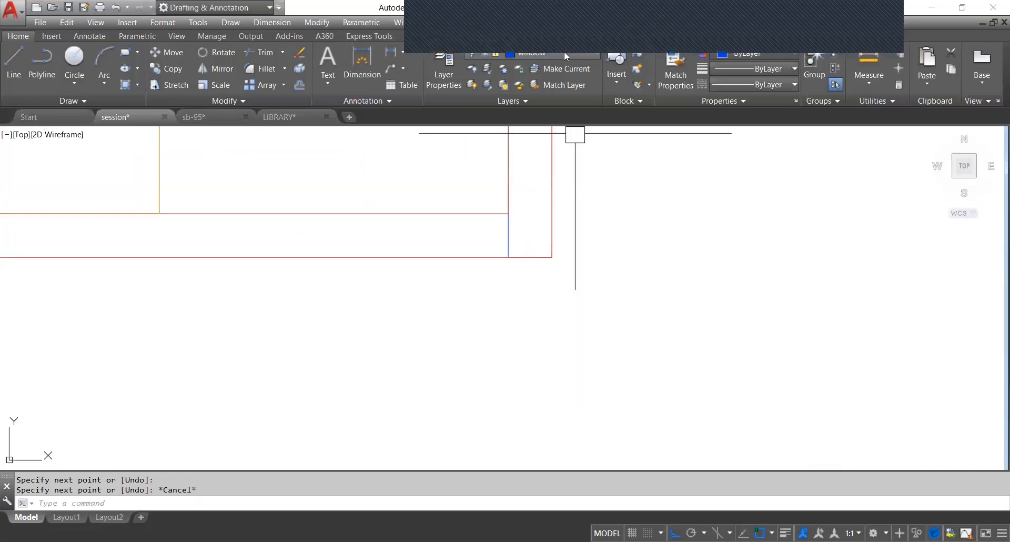
pyautogui.click(510, 232)
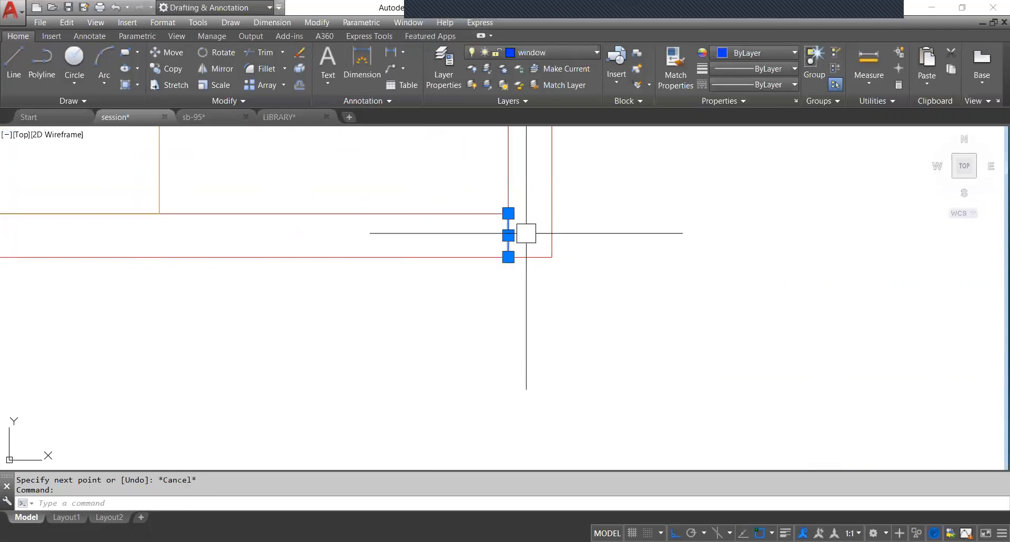
pyautogui.press('Delete')
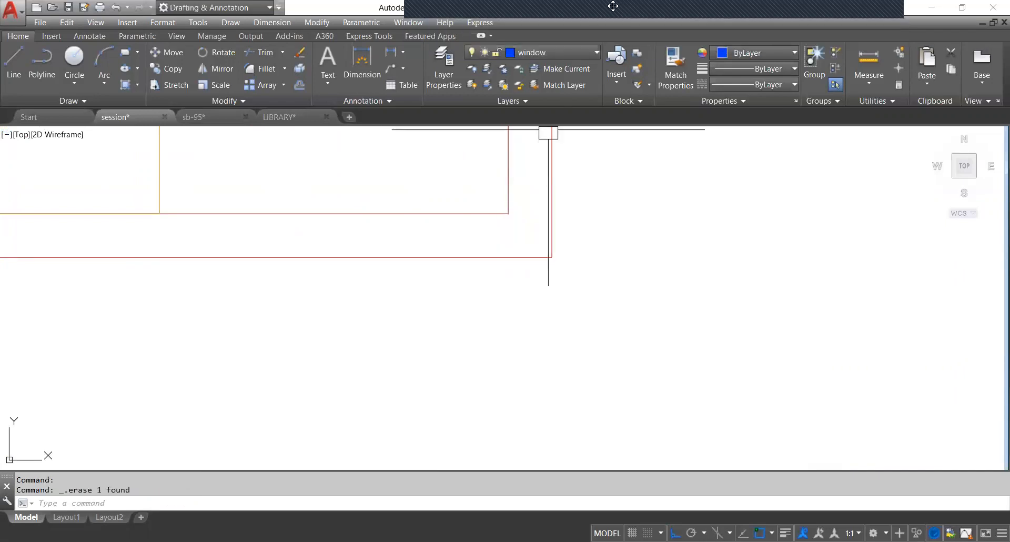
# Make wall the current layer and draw a line from the right bedroom's lower-right inner corner 8' down, continuing 8' to the left.
pyautogui.click(573, 54)
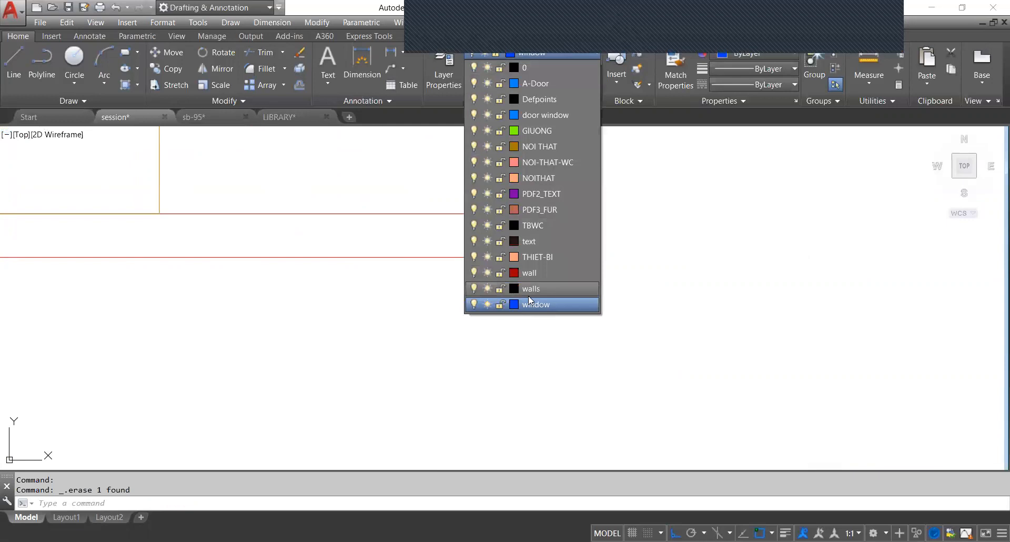
pyautogui.click(529, 272)
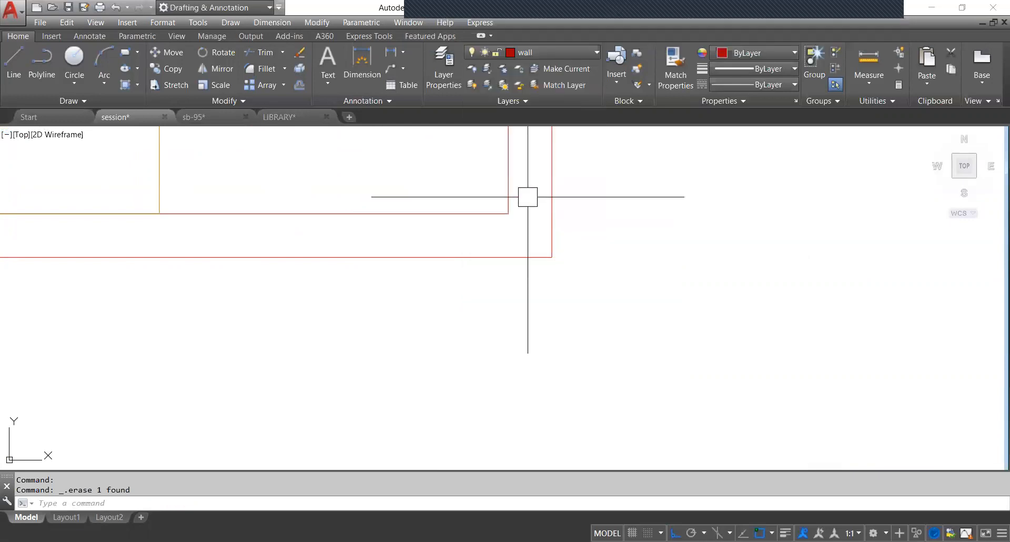
pyautogui.scroll(-8, 512, 194)
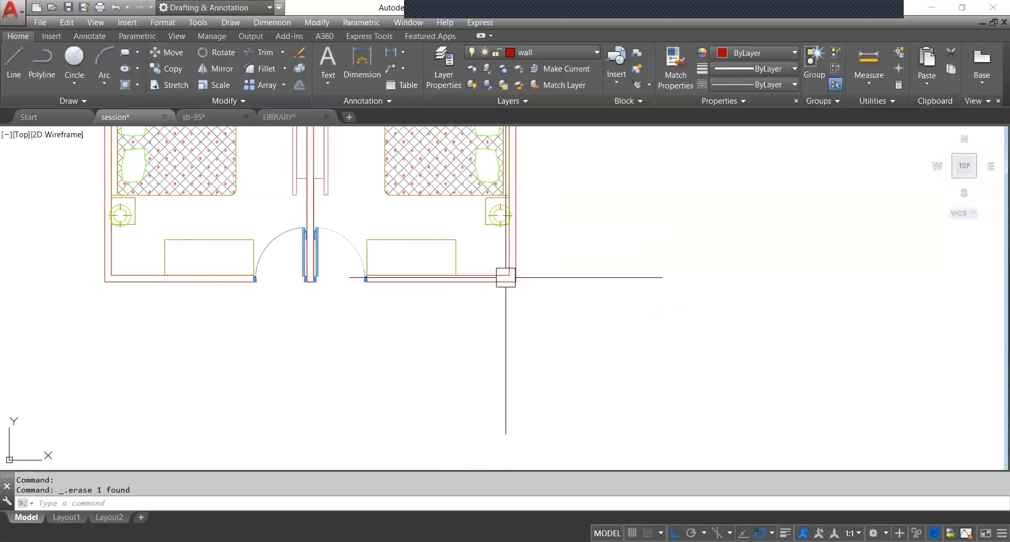
pyautogui.scroll(2, 505, 277)
pyautogui.write('1')
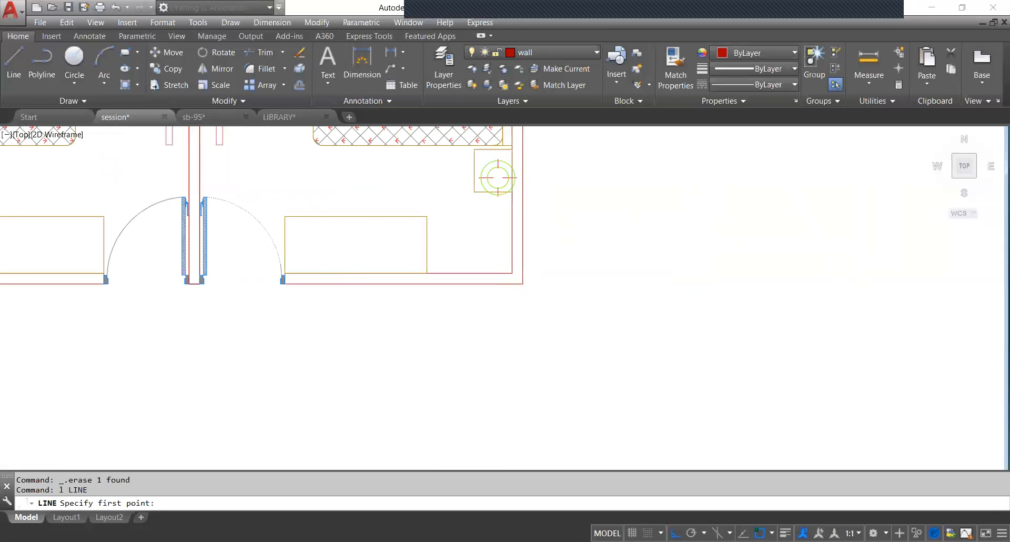
pyautogui.scroll(6, 510, 278)
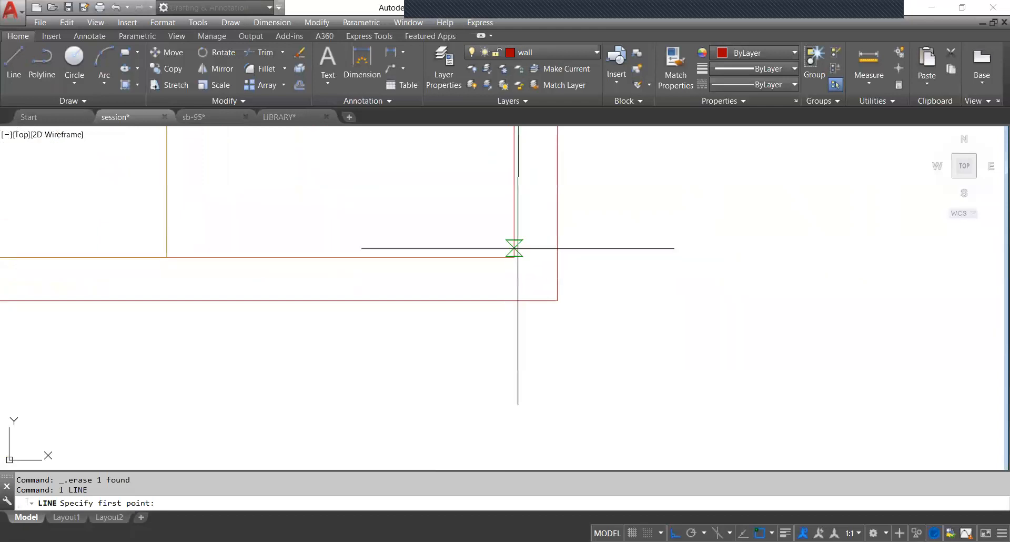
pyautogui.scroll(-6, 515, 248)
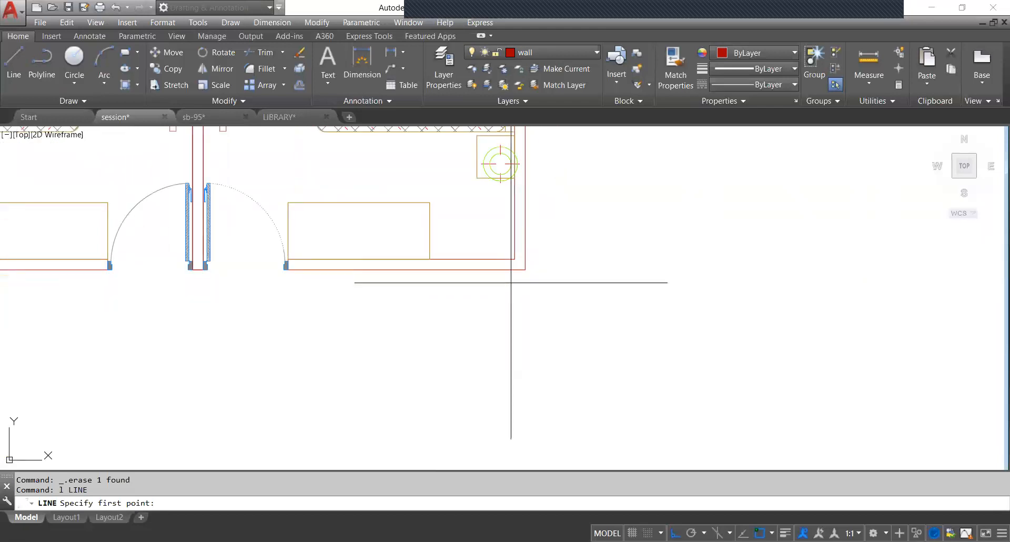
pyautogui.scroll(3, 504, 308)
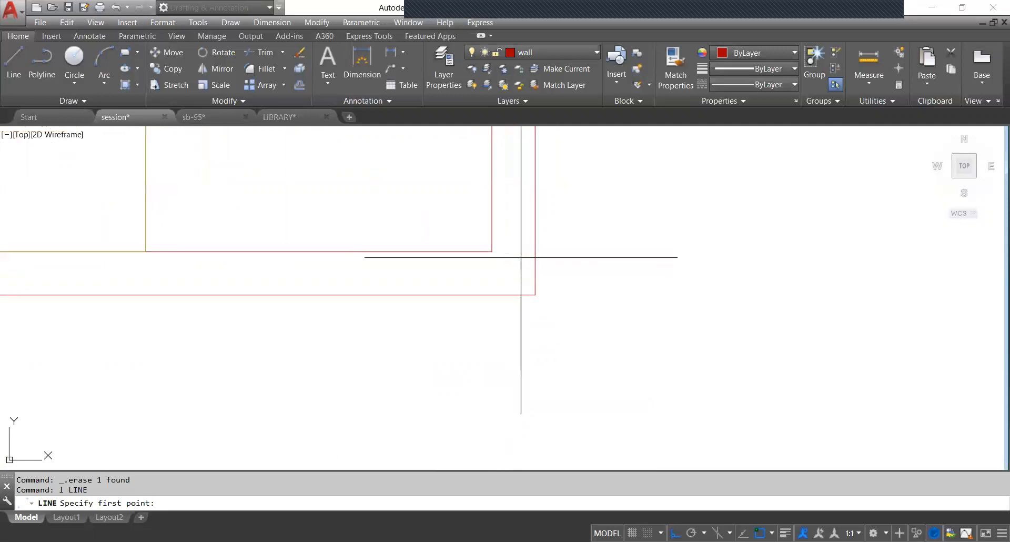
pyautogui.click(491, 251)
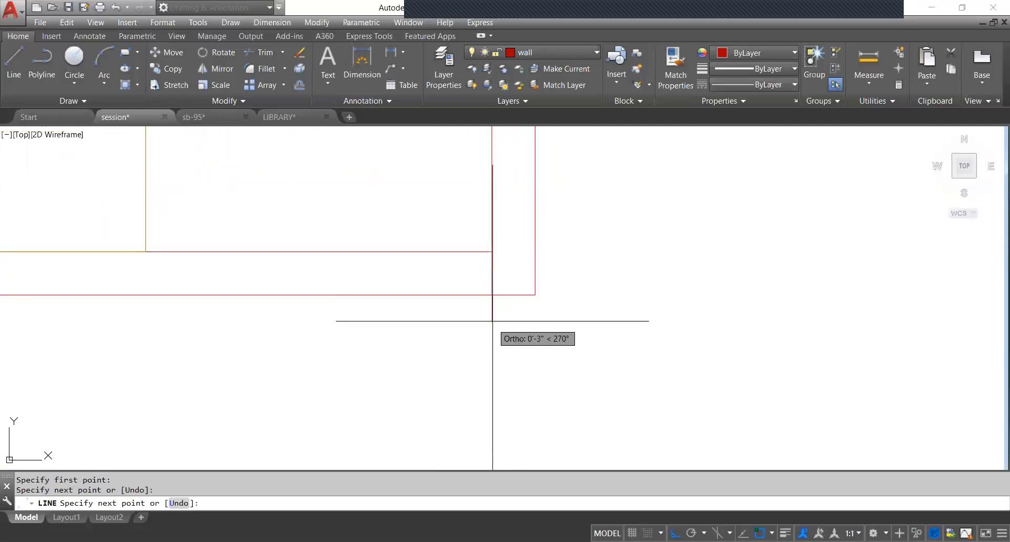
pyautogui.scroll(-2, 507, 318)
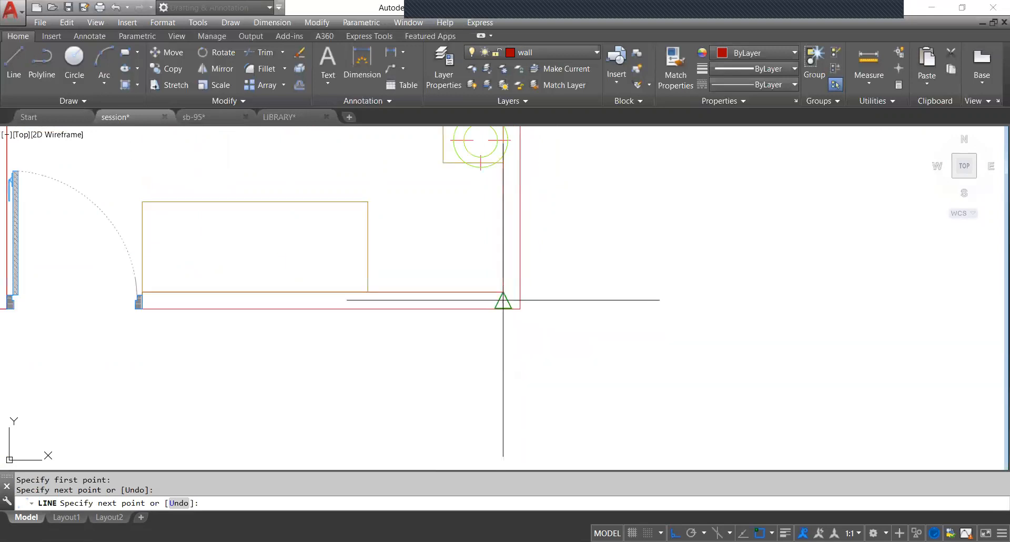
pyautogui.scroll(-4, 505, 347)
pyautogui.scroll(2, 502, 410)
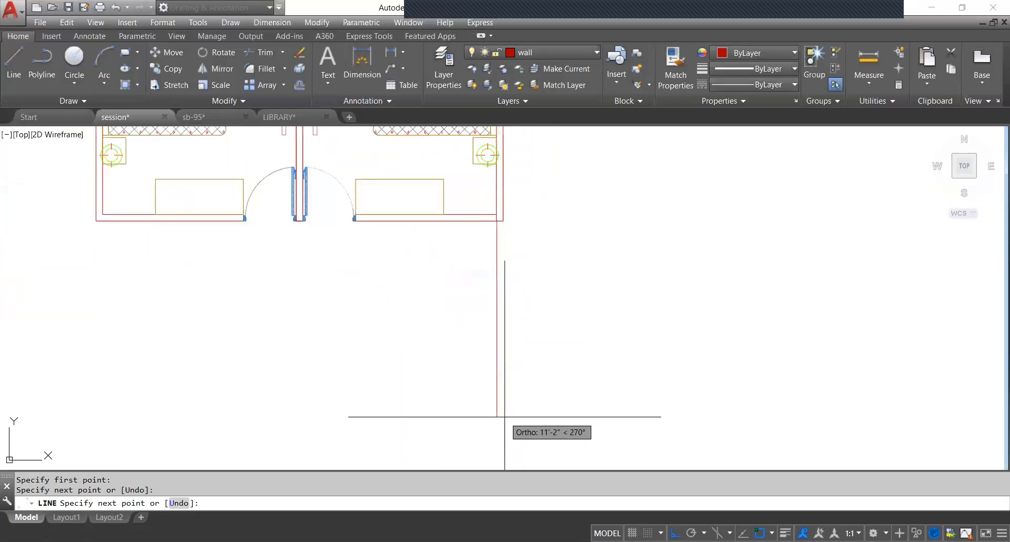
pyautogui.scroll(2, 506, 410)
pyautogui.scroll(-5, 497, 379)
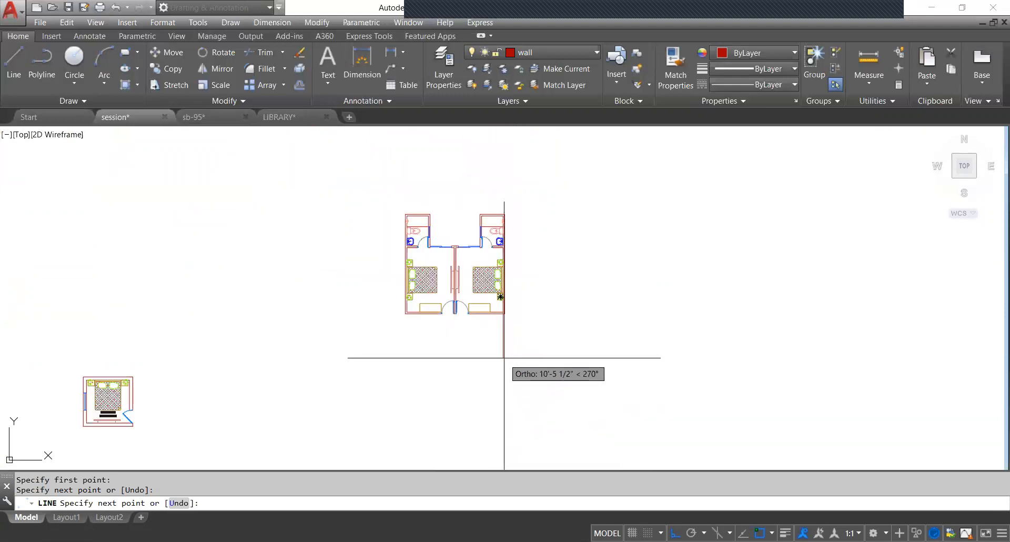
pyautogui.scroll(3, 504, 357)
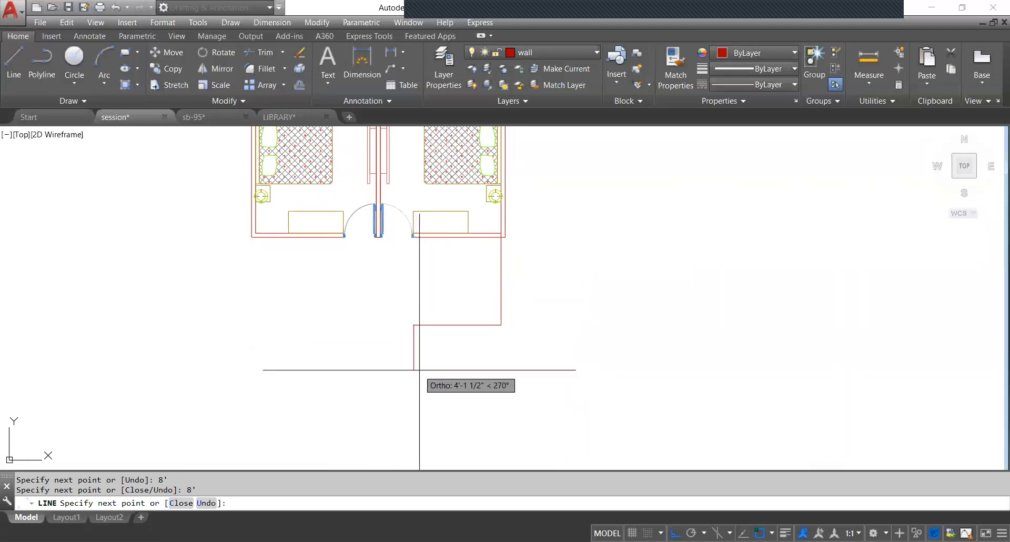
# Continue the wall line 4.5" down, and finish it with a horizontal segment running right to slightly beyond the outer wall face.
pyautogui.scroll(6, 412, 321)
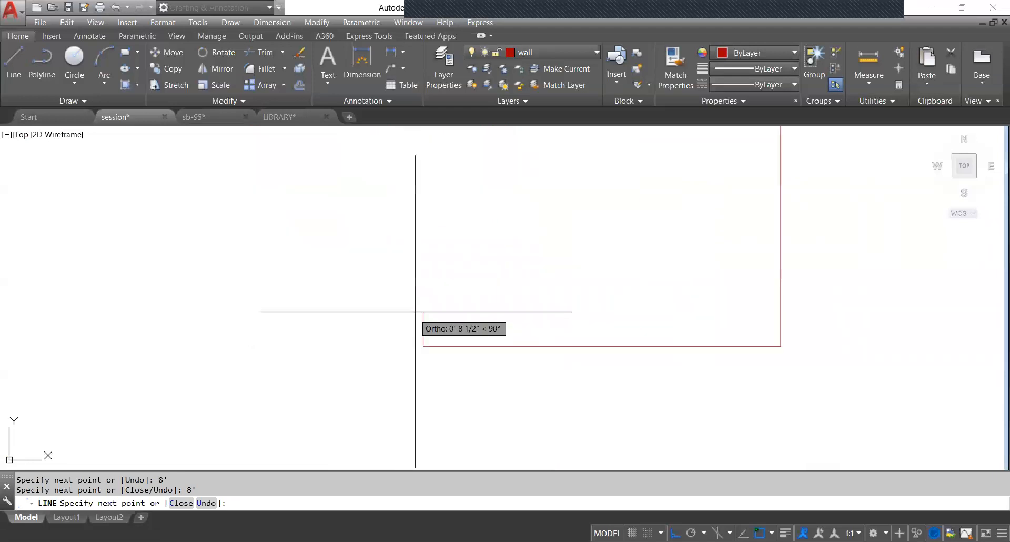
pyautogui.scroll(-2, 423, 355)
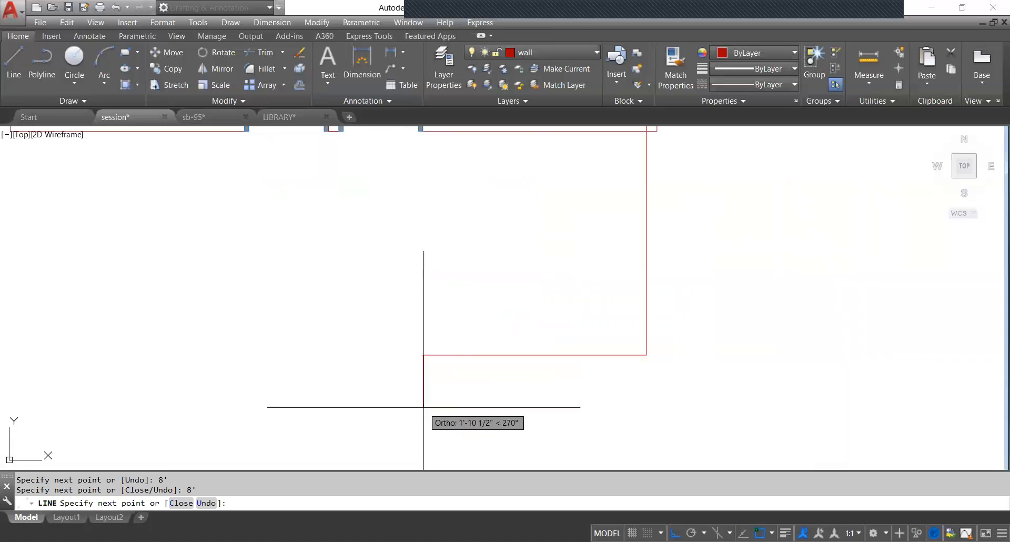
pyautogui.scroll(-3, 428, 408)
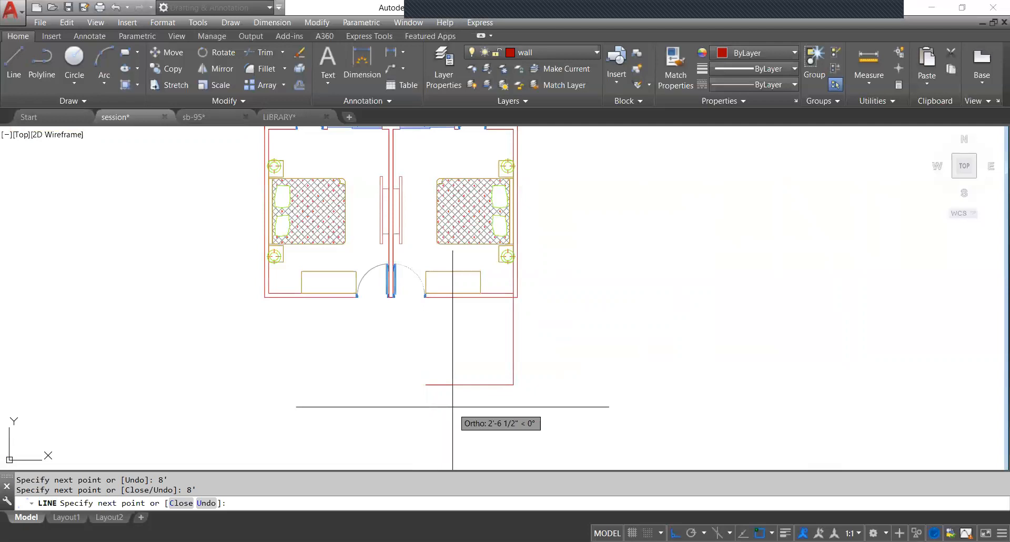
pyautogui.scroll(4, 435, 407)
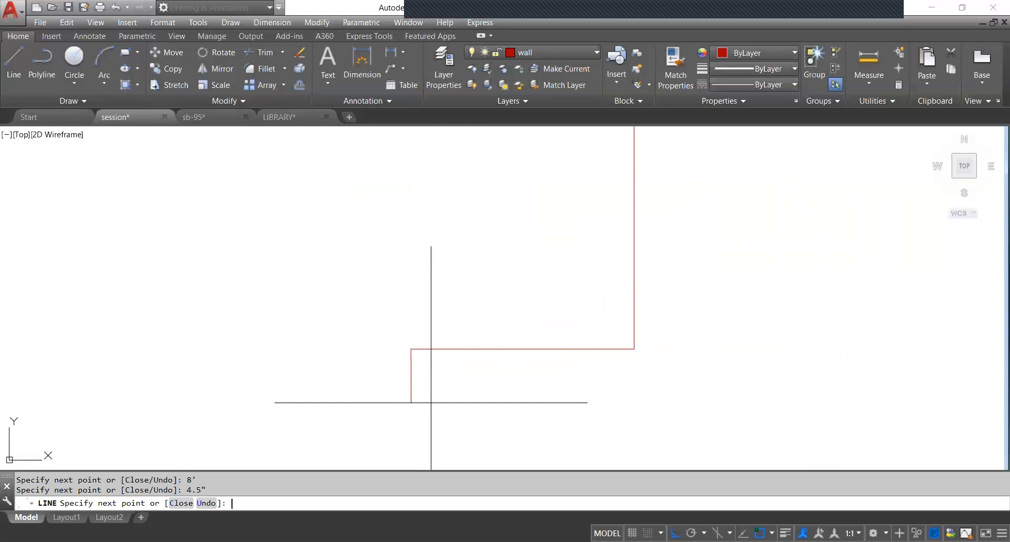
pyautogui.scroll(5, 676, 361)
pyautogui.scroll(-3, 489, 379)
pyautogui.scroll(3, 480, 377)
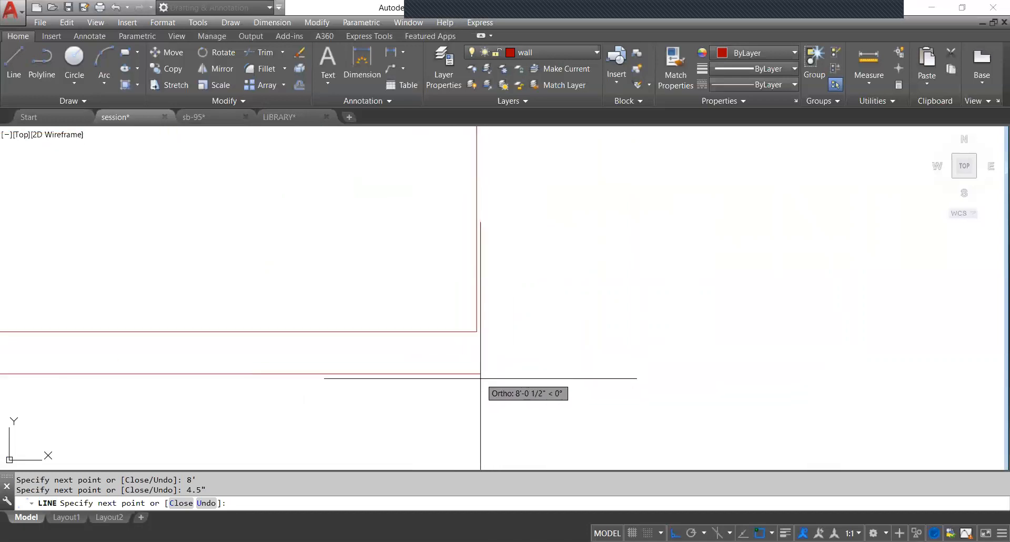
pyautogui.click(552, 372)
pyautogui.scroll(-4, 512, 388)
pyautogui.press('Escape')
# Explode the right bedroom's outer wall polyline into separate lines.
pyautogui.scroll(4, 478, 332)
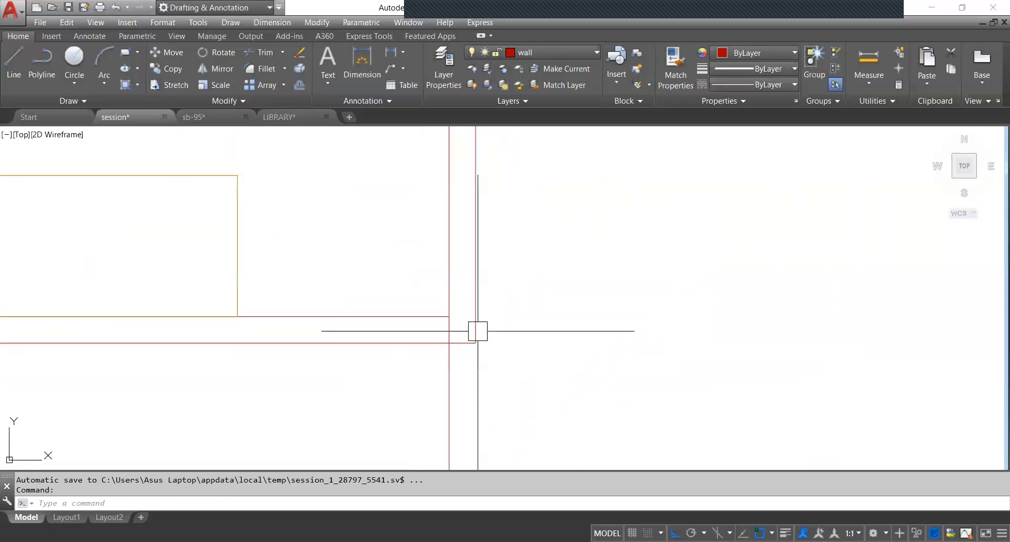
pyautogui.click(480, 329)
pyautogui.scroll(-5, 497, 324)
pyautogui.scroll(5, 468, 321)
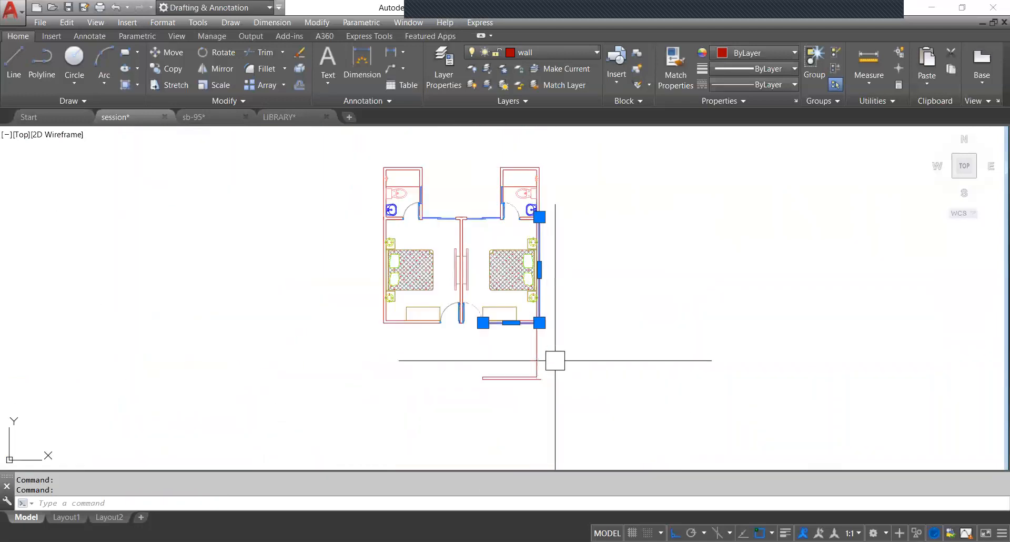
pyautogui.scroll(4, 554, 360)
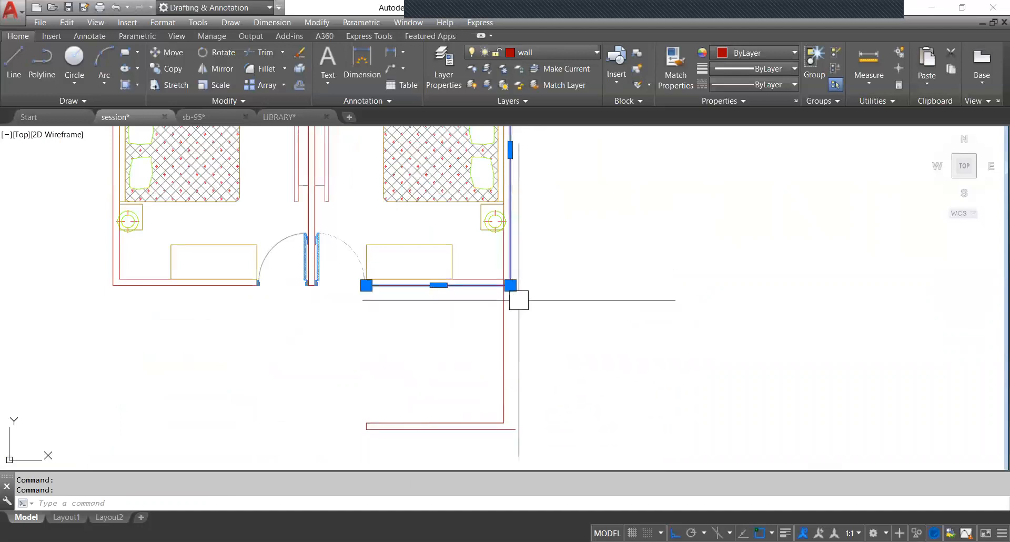
pyautogui.scroll(2, 515, 284)
pyautogui.scroll(-2, 494, 317)
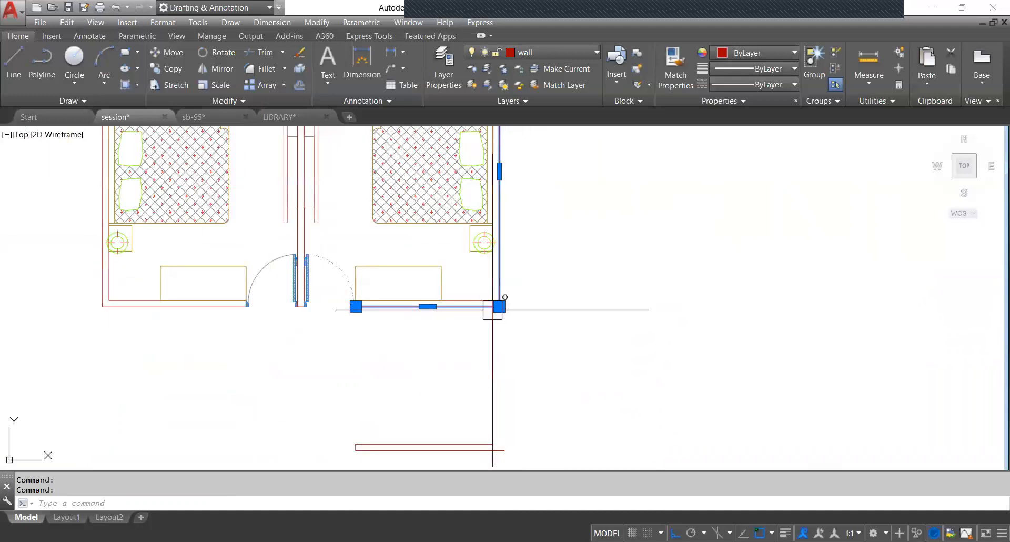
pyautogui.write('x')
pyautogui.press('Return')
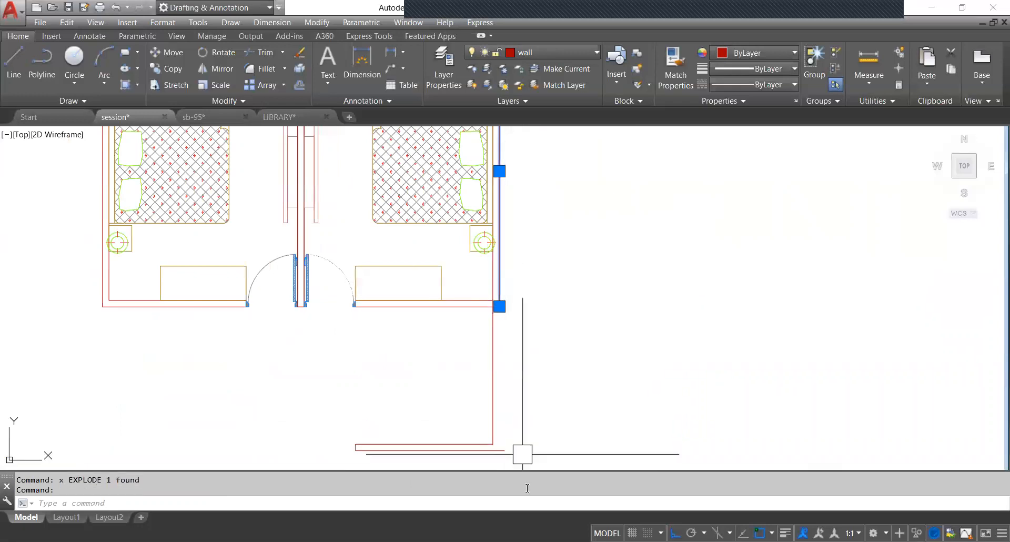
# Stretch the lower end of the right outer wall line straight down to the new lower wall's outer line.
pyautogui.click(504, 449)
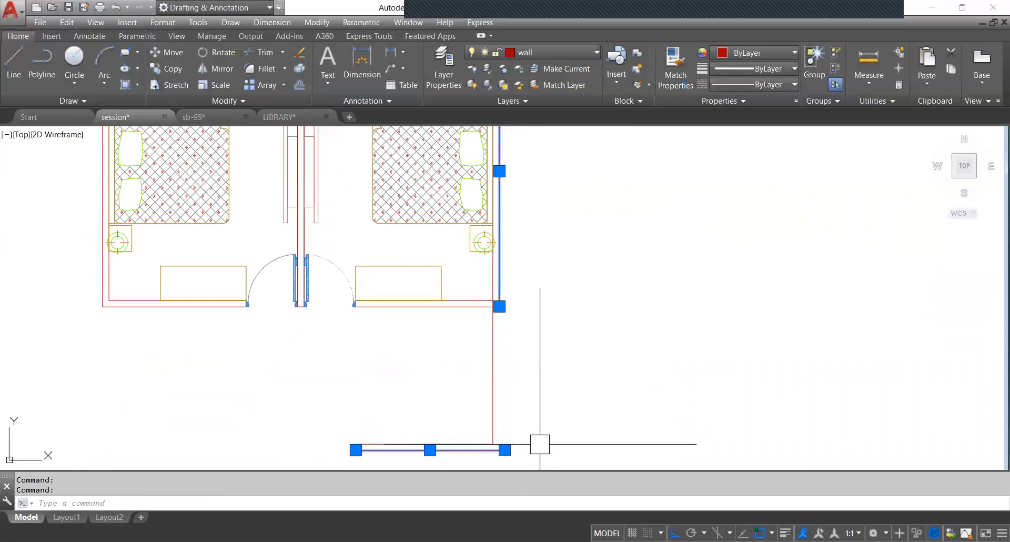
pyautogui.click(499, 279)
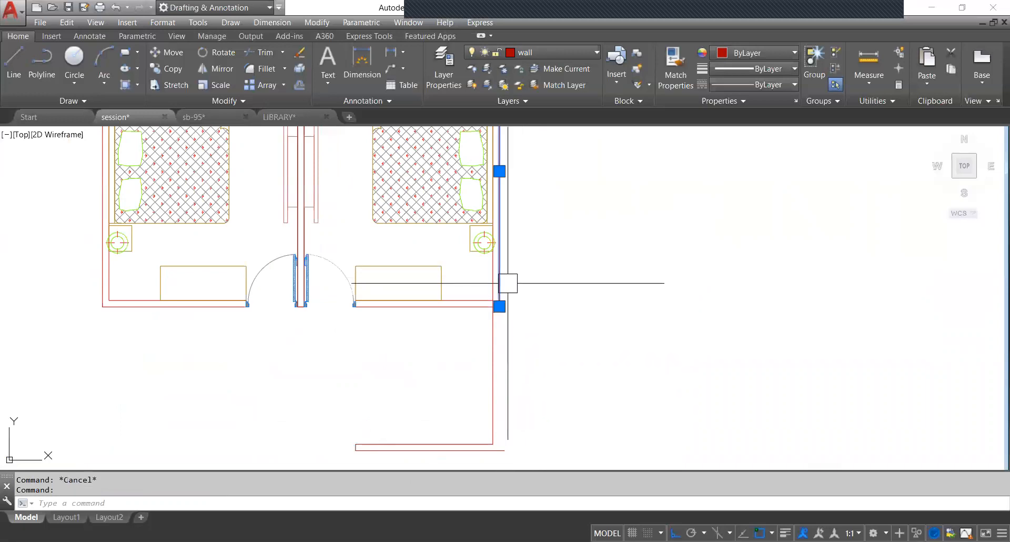
pyautogui.click(499, 306)
pyautogui.press('Escape')
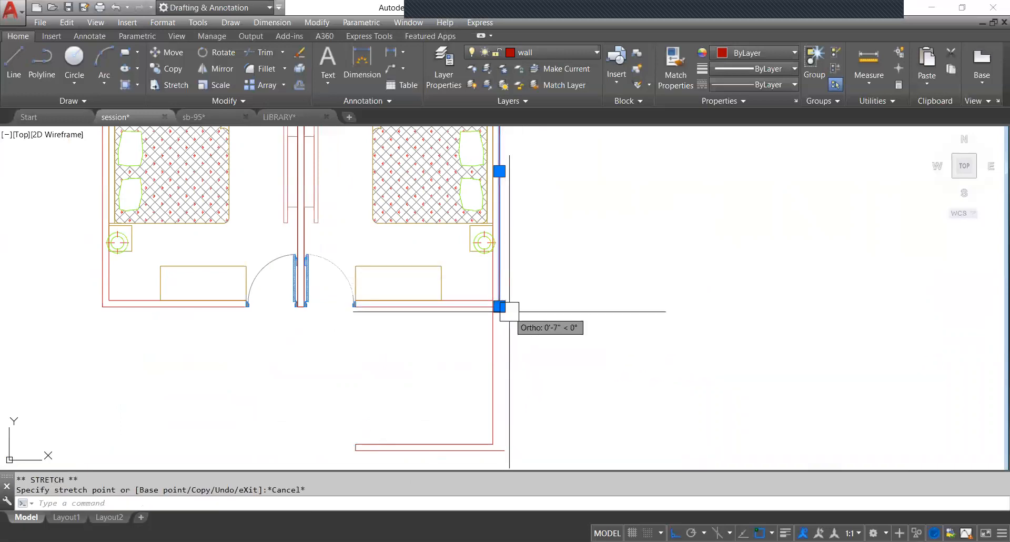
pyautogui.click(499, 306)
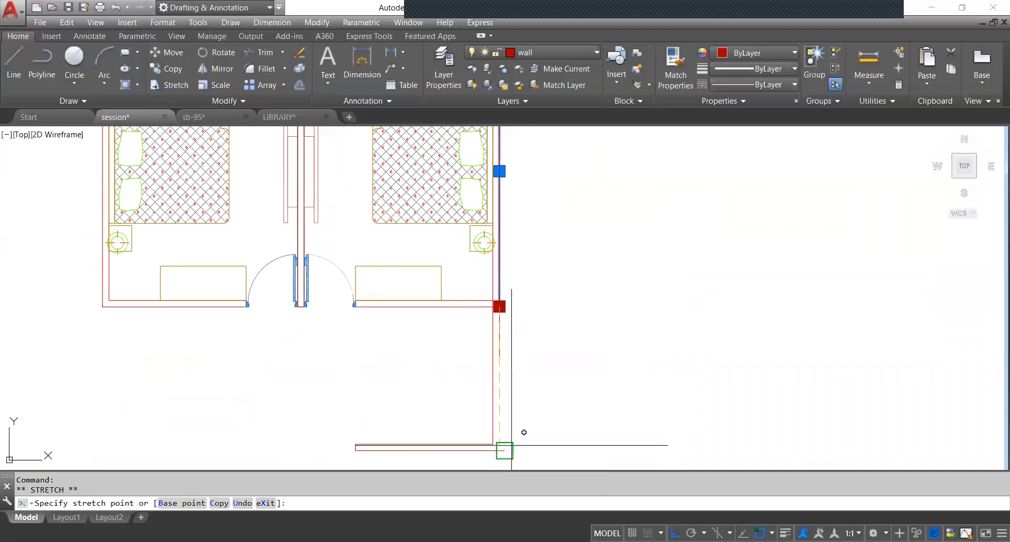
pyautogui.moveTo(523, 429); pyautogui.dragTo(541, 313, button='middle')
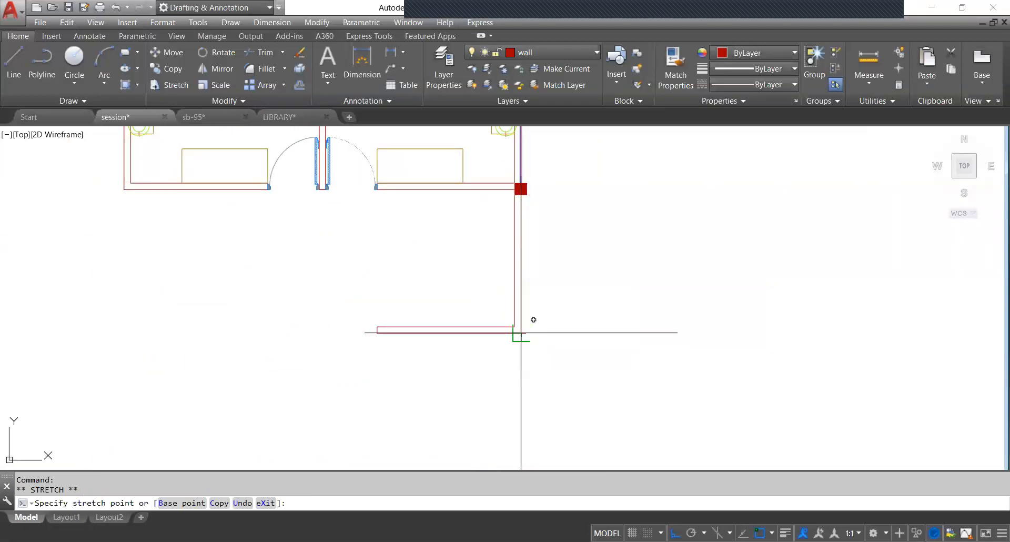
pyautogui.click(521, 333)
pyautogui.press('Escape')
# Trim the horizontal line crossing the right wall at the bedroom's lower corner and the overhang past the new wall's outer corner.
pyautogui.scroll(4, 531, 330)
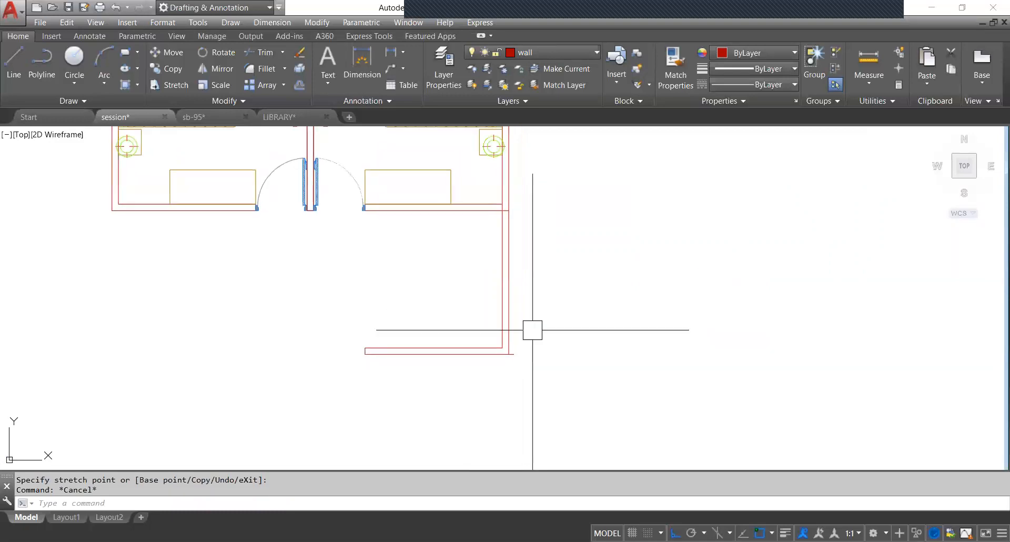
pyautogui.moveTo(520, 334); pyautogui.dragTo(501, 424, button='middle')
pyautogui.scroll(-2, 501, 424)
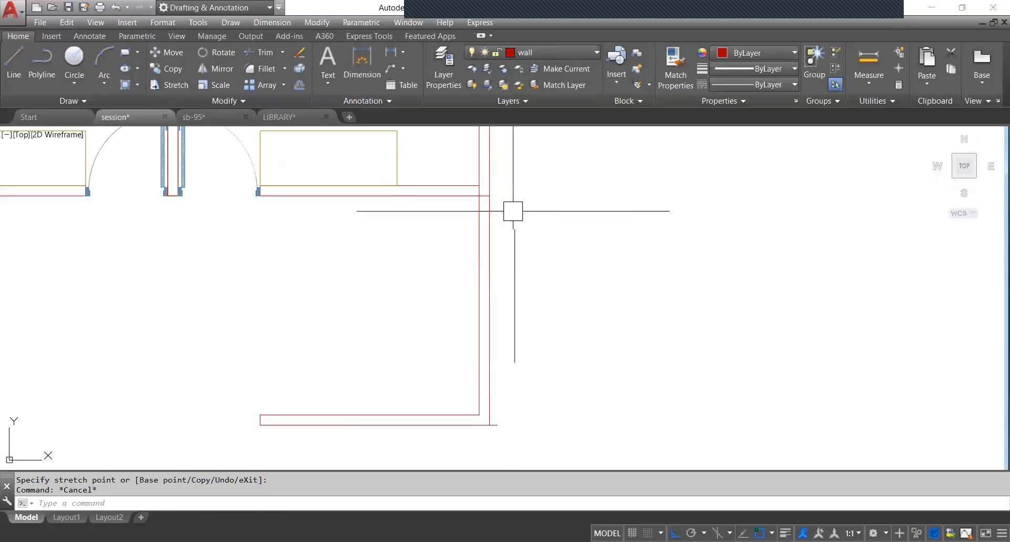
pyautogui.moveTo(501, 274); pyautogui.dragTo(482, 329, button='middle')
pyautogui.write('t')
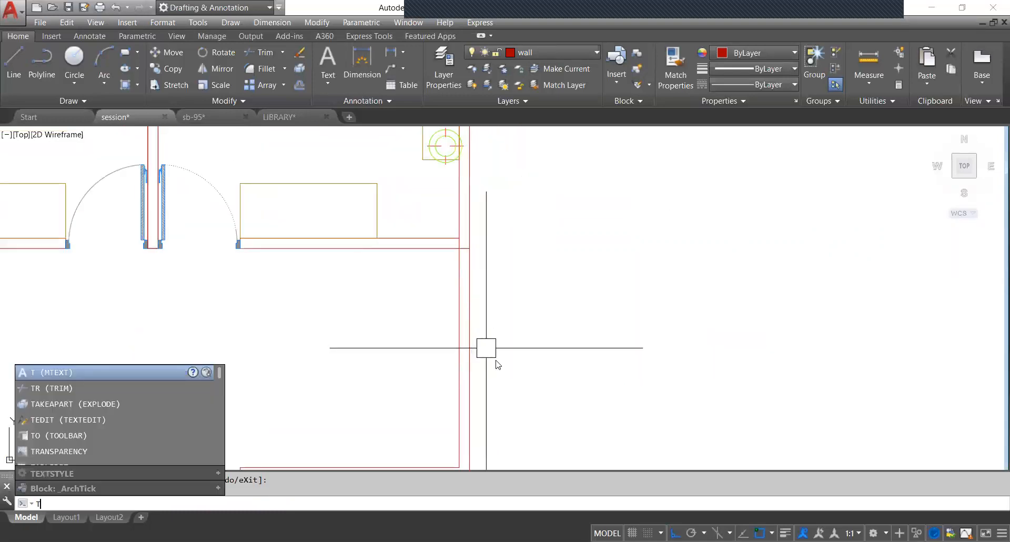
pyautogui.write('r')
pyautogui.press('Return')
pyautogui.press('Return')
pyautogui.click(478, 289)
pyautogui.scroll(6, 452, 258)
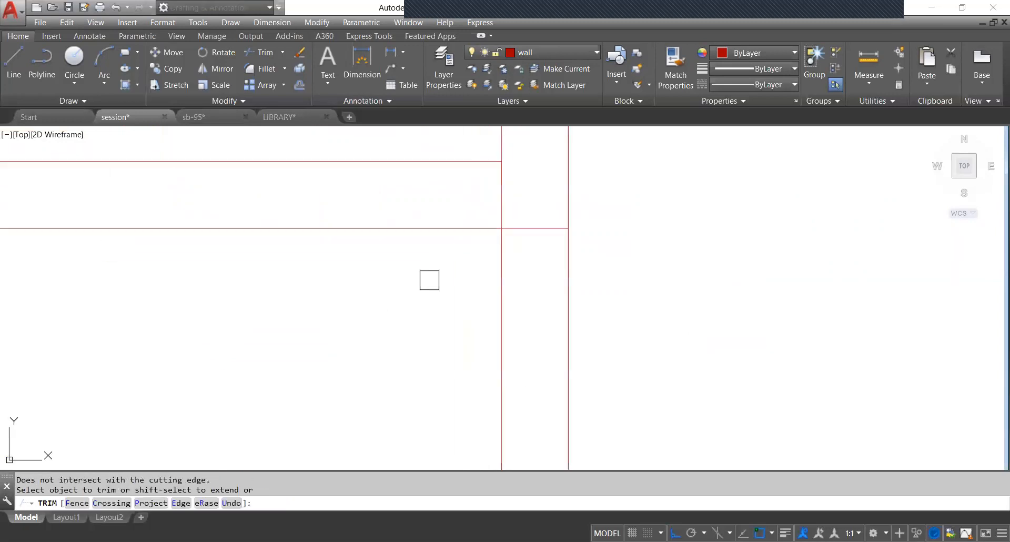
pyautogui.click(513, 182)
pyautogui.click(497, 205)
pyautogui.click(523, 219)
pyautogui.scroll(-6, 522, 202)
pyautogui.click(526, 216)
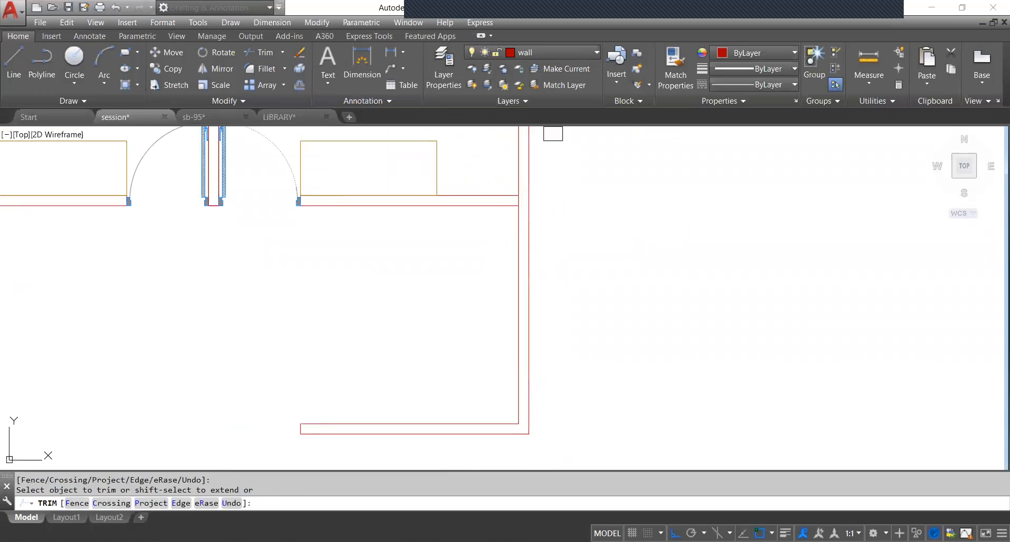
# Erase the short vertical line closing off the junction between the bedroom's lower wall and the right outer wall.
pyautogui.click(520, 198)
pyautogui.scroll(8, 520, 200)
pyautogui.moveTo(509, 203); pyautogui.dragTo(488, 267, button='middle')
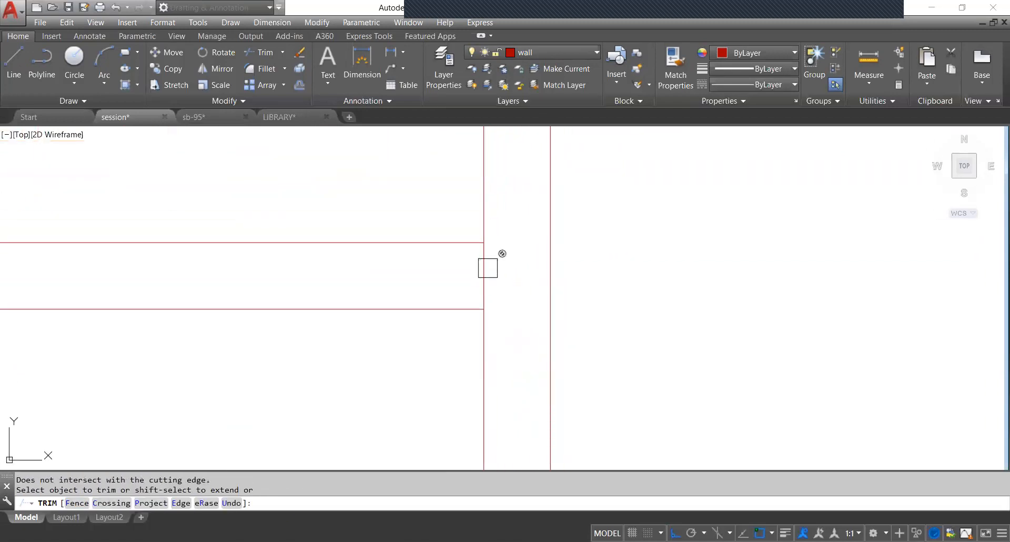
pyautogui.press('Escape')
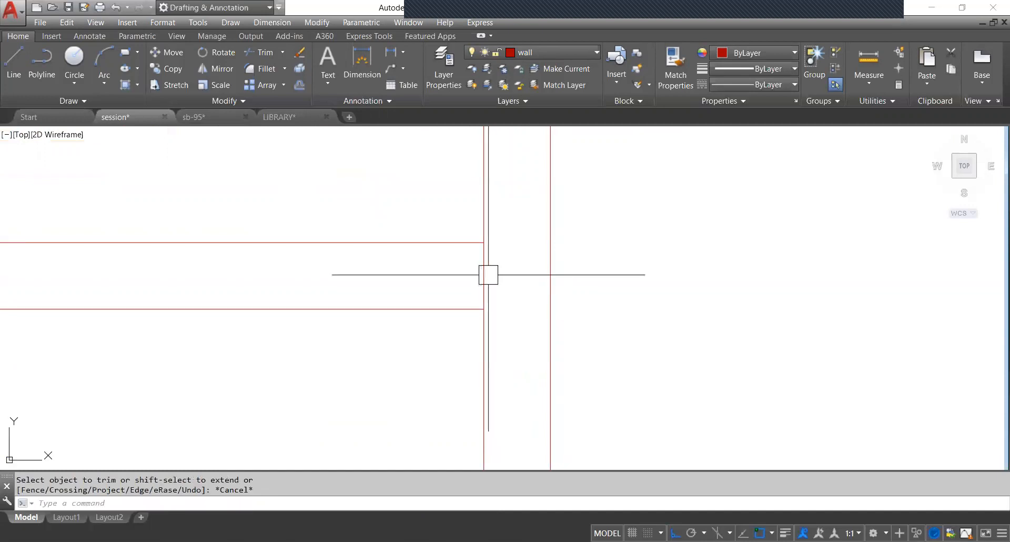
pyautogui.click(483, 275)
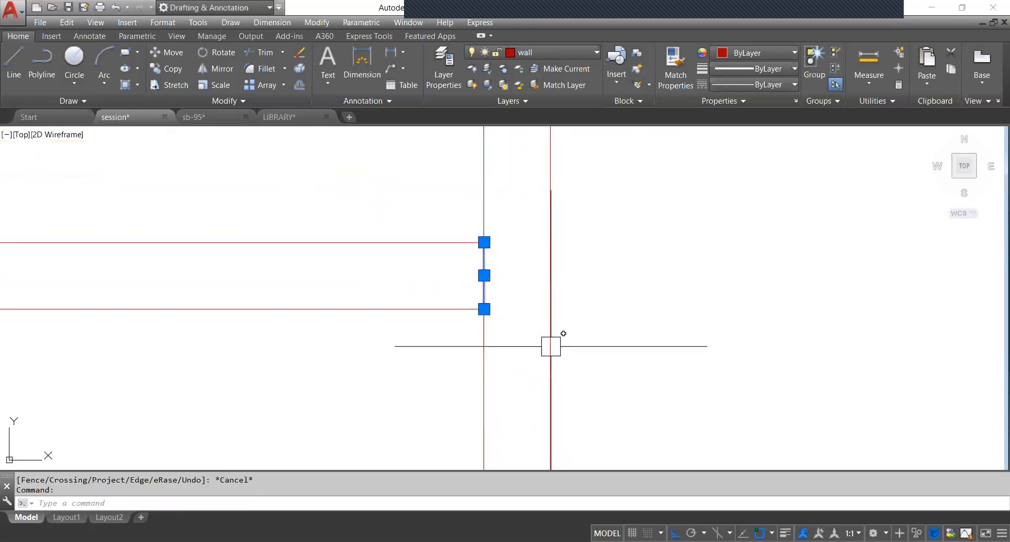
pyautogui.write('e')
pyautogui.press('Return')
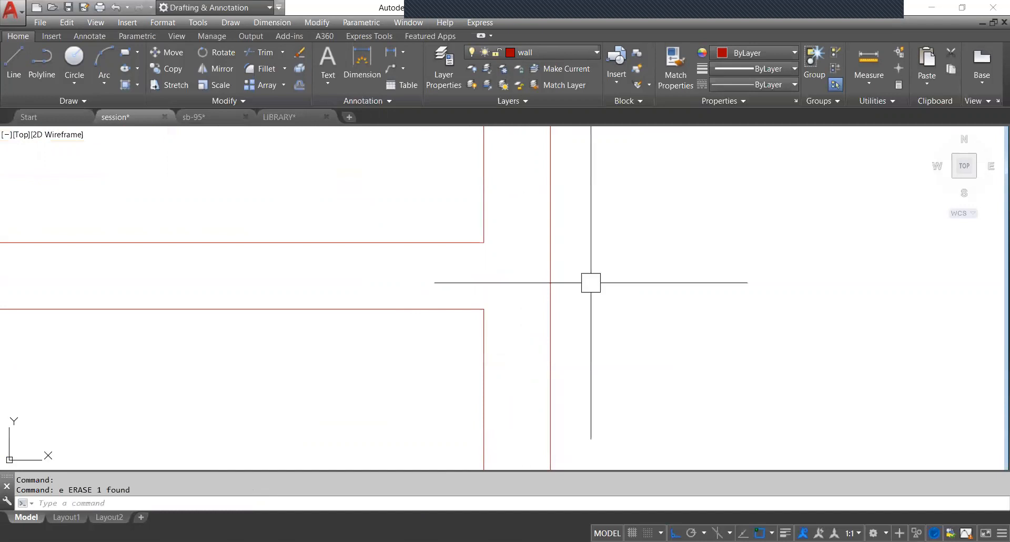
# Offset the new room's upper wall line 2' downward and its right inner wall line 2' inward.
pyautogui.scroll(-5, 535, 230)
pyautogui.scroll(-5, 536, 231)
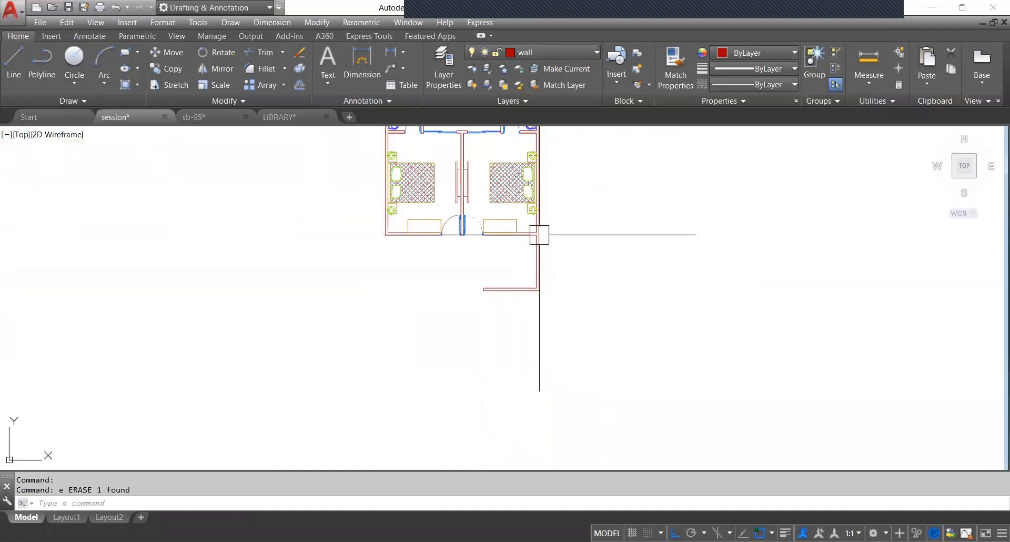
pyautogui.moveTo(527, 279)
pyautogui.mouseDown(button='middle')
pyautogui.moveTo(525, 343)
pyautogui.moveTo(531, 298)
pyautogui.moveTo(537, 305)
pyautogui.mouseUp(button='middle')
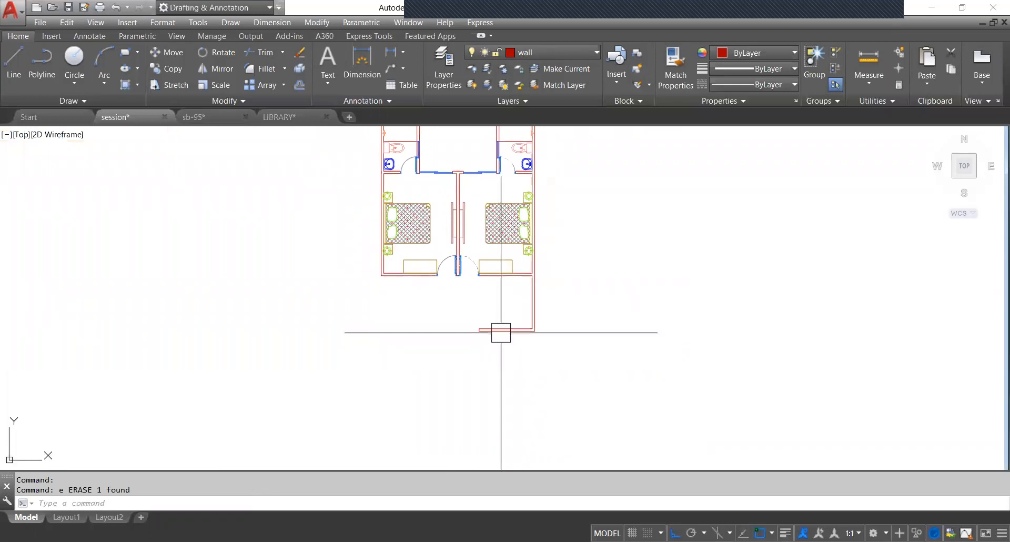
pyautogui.moveTo(514, 296); pyautogui.dragTo(508, 297, button='middle')
pyautogui.scroll(4, 508, 297)
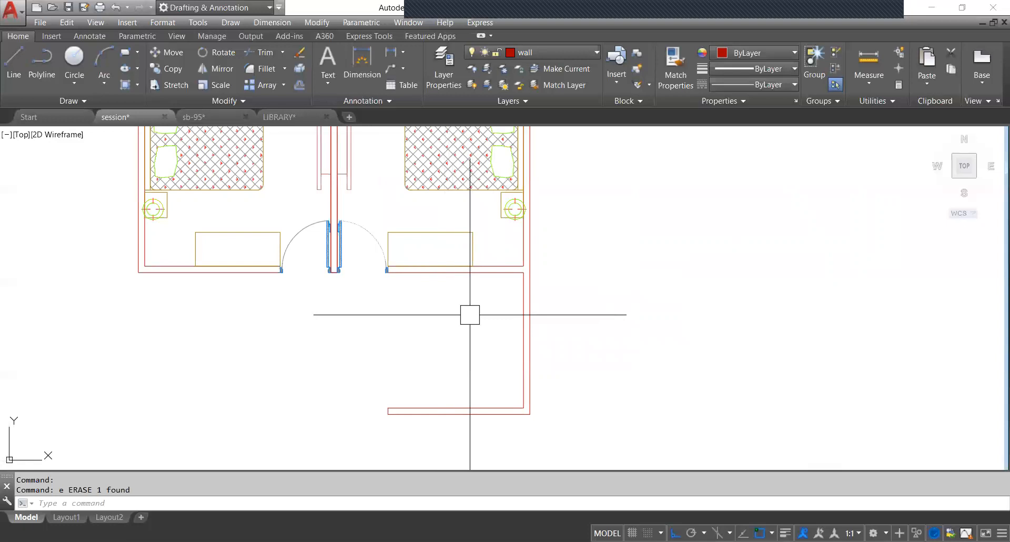
pyautogui.write('o')
pyautogui.press('Return')
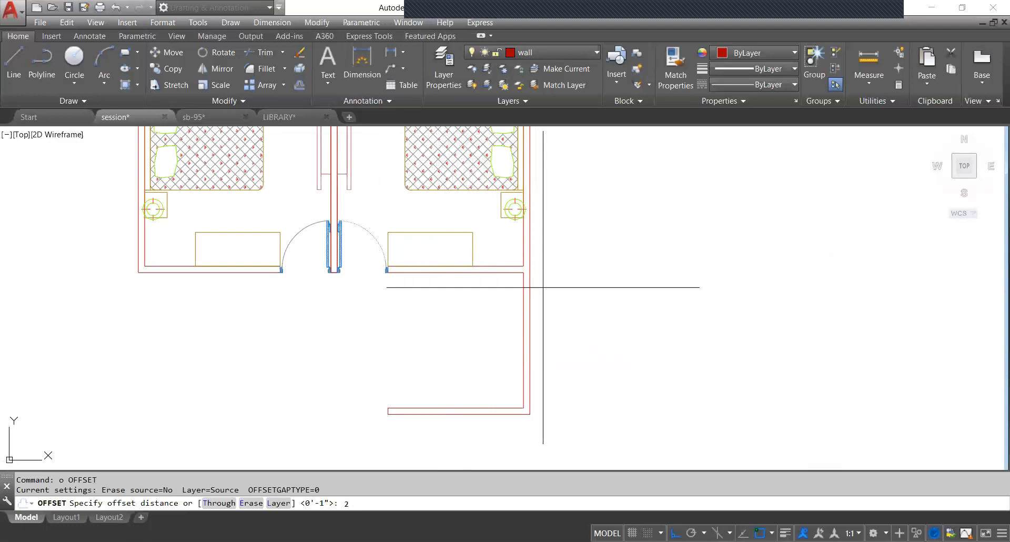
pyautogui.press('Return')
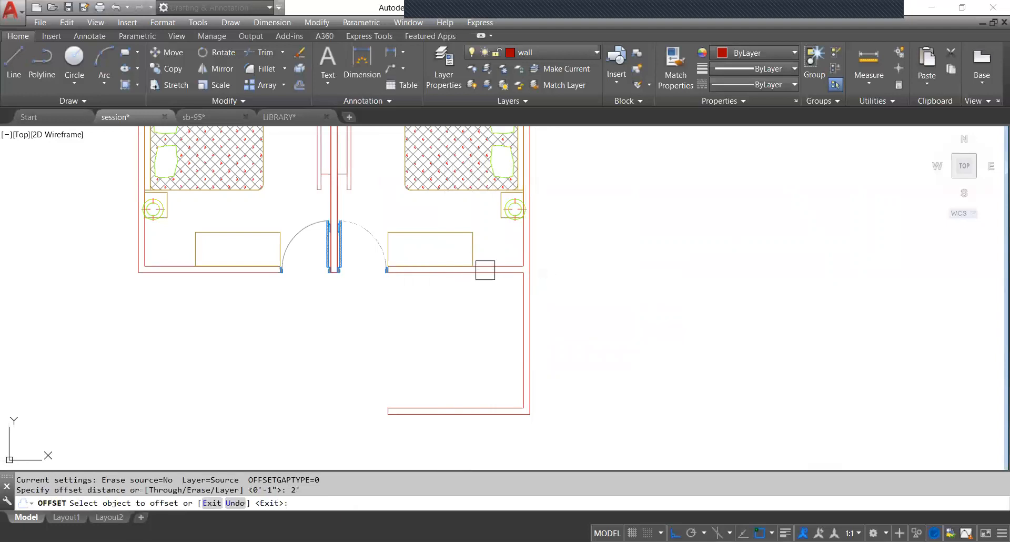
pyautogui.click(480, 273)
pyautogui.click(480, 329)
pyautogui.click(516, 341)
pyautogui.click(481, 342)
pyautogui.click(382, 279)
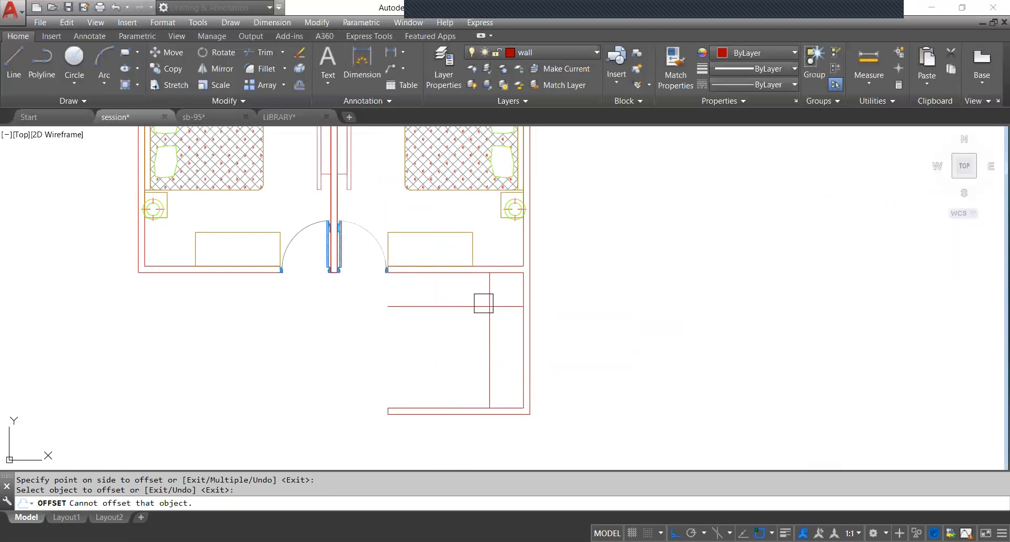
pyautogui.press('Escape')
pyautogui.scroll(5, 391, 284)
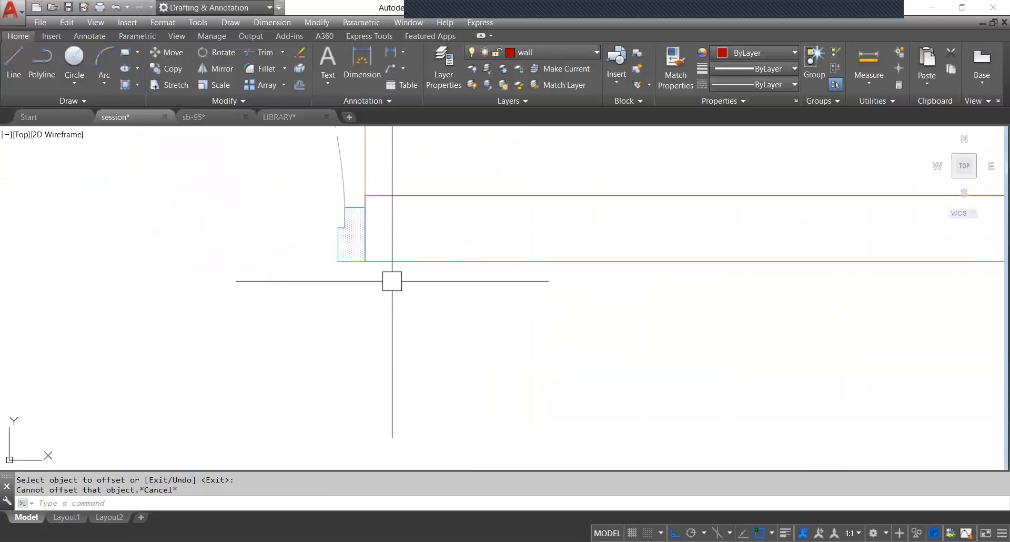
pyautogui.scroll(-3, 413, 261)
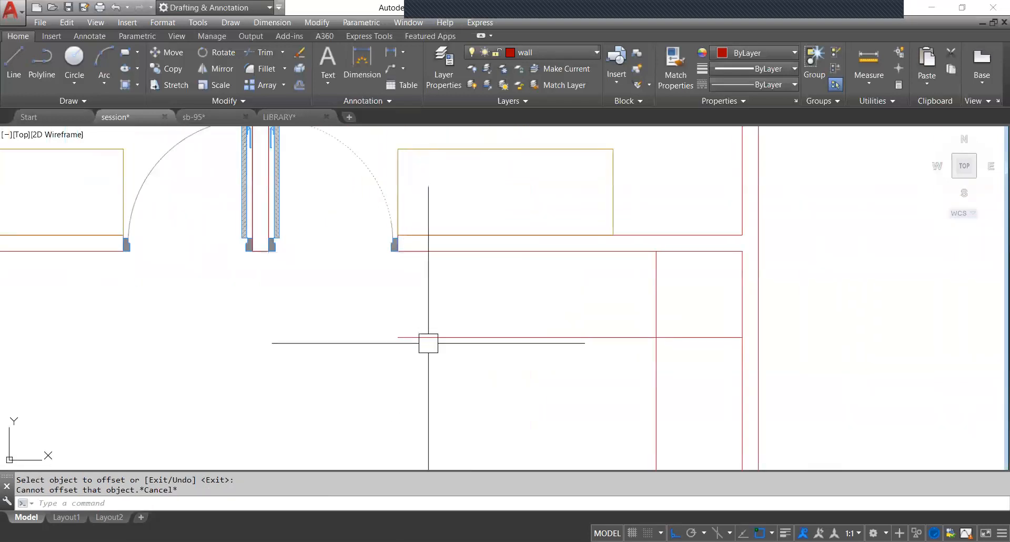
pyautogui.write('l')
pyautogui.press('Return')
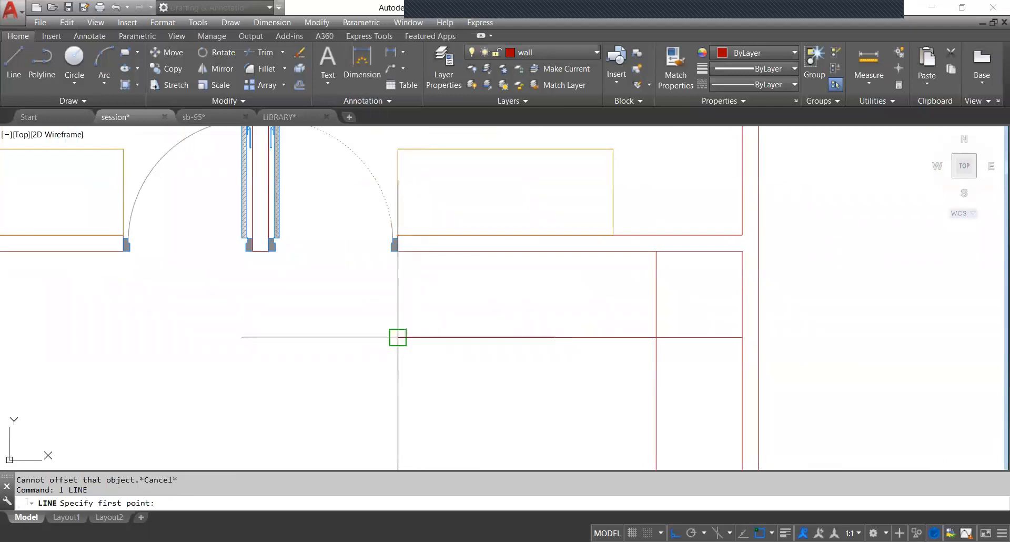
pyautogui.click(398, 251)
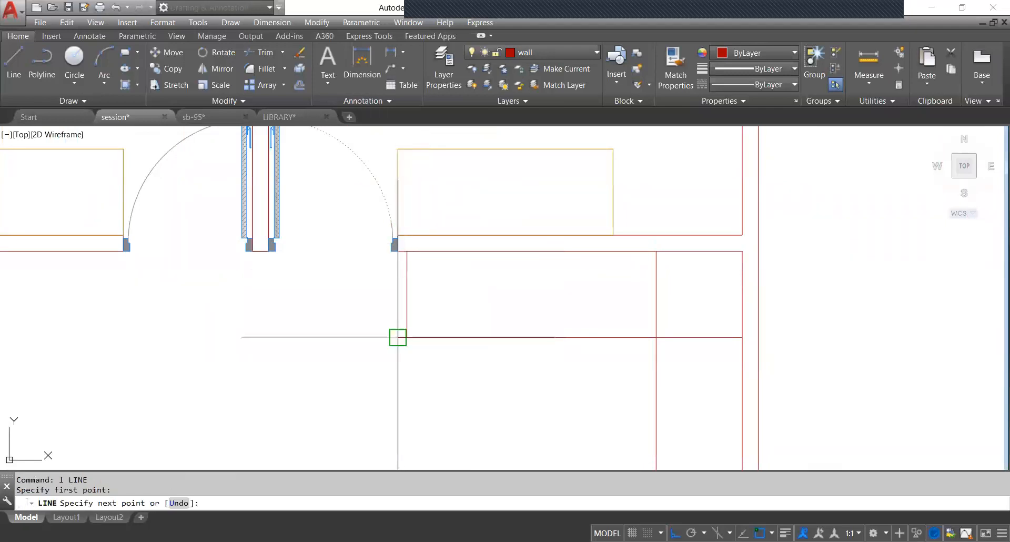
pyautogui.press('Escape')
# Draw a vertical line from the left end of the horizontal offset line up to the bedroom wall, closing the counter.
pyautogui.write('l')
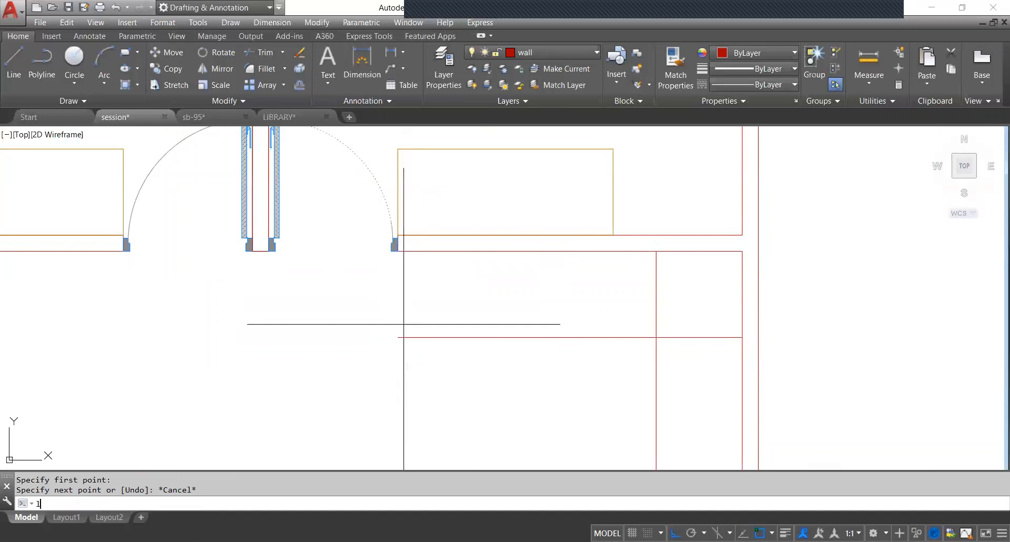
pyautogui.press('Return')
pyautogui.click(397, 337)
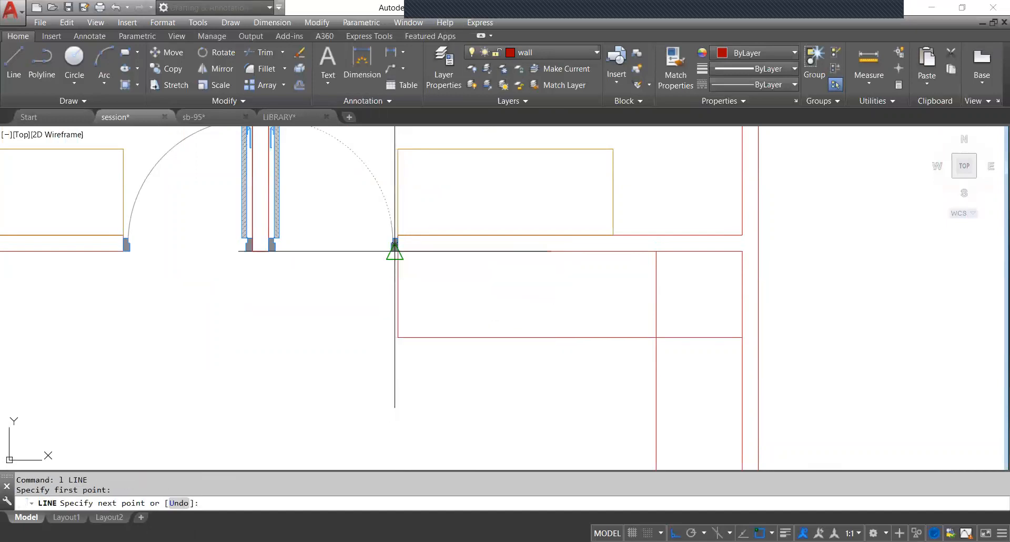
pyautogui.scroll(5, 398, 251)
pyautogui.scroll(-4, 406, 260)
pyautogui.press('Escape')
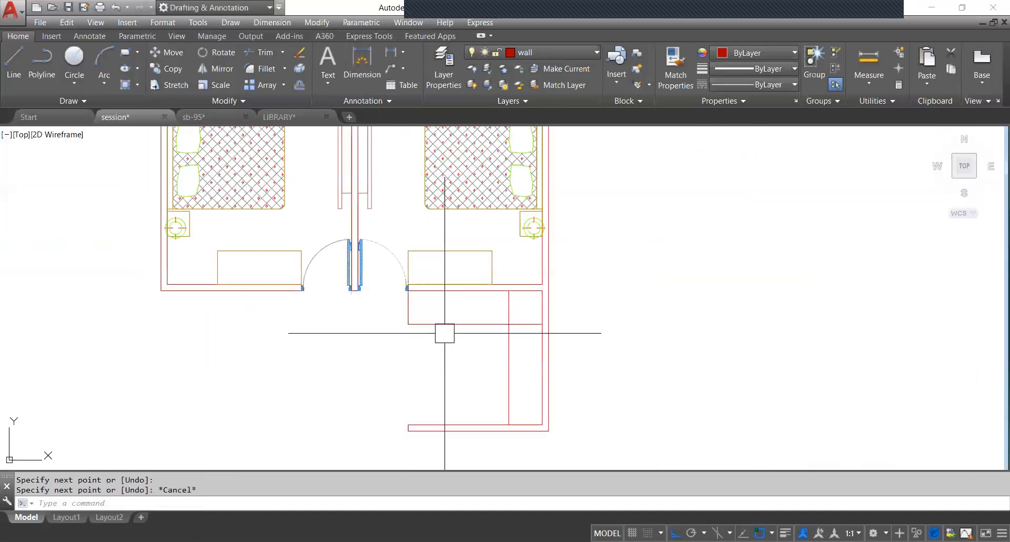
# Trim the two offset lines past their crossing so they form an L-shaped counter outline along the upper and right walls.
pyautogui.scroll(3, 417, 307)
pyautogui.scroll(-2, 415, 312)
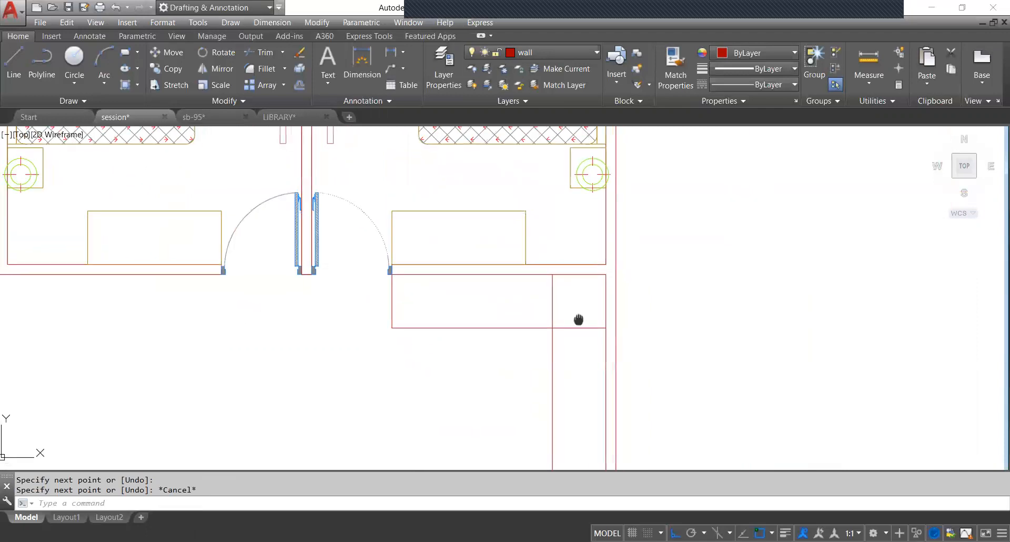
pyautogui.moveTo(579, 317); pyautogui.dragTo(570, 297, button='middle')
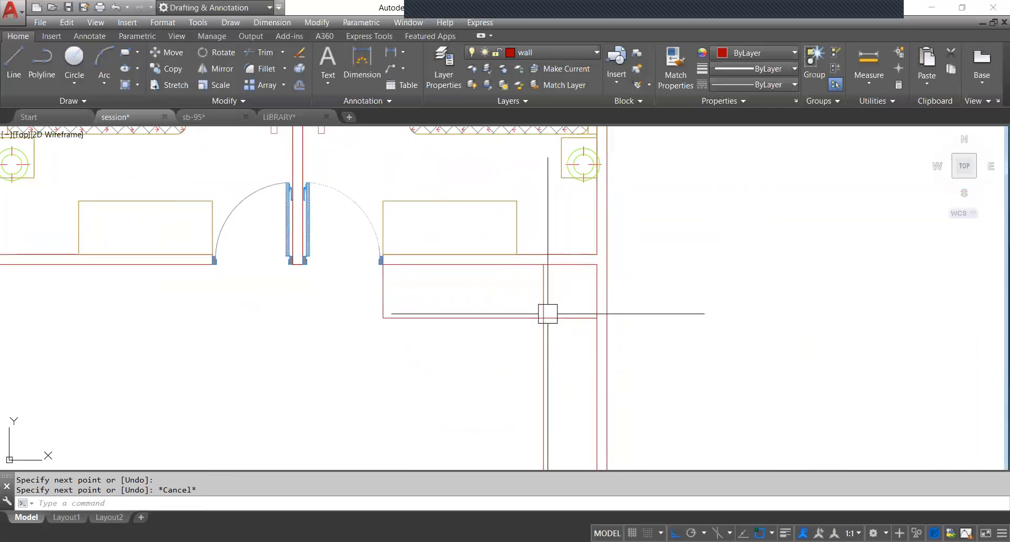
pyautogui.write('r')
pyautogui.press('Return')
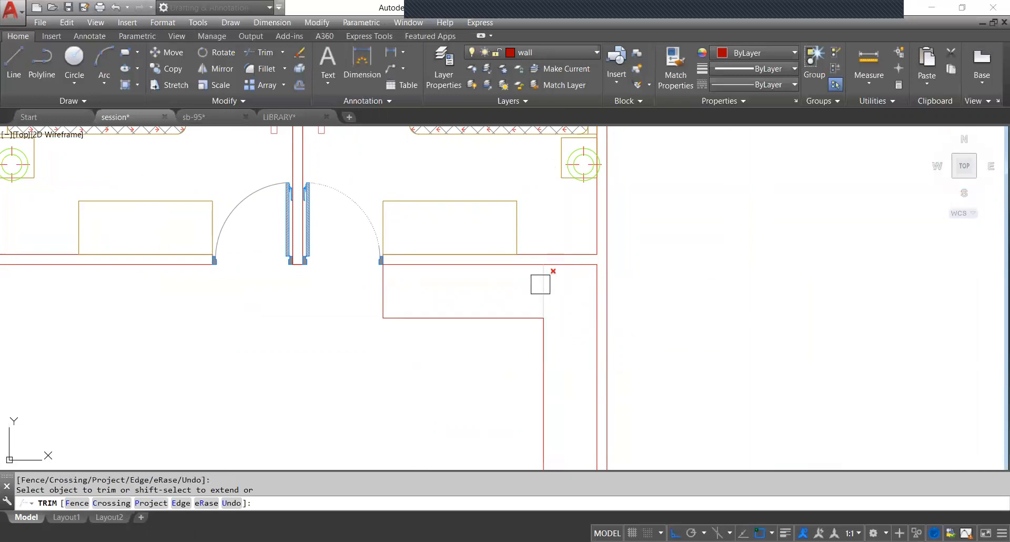
pyautogui.scroll(-8, 514, 224)
pyautogui.scroll(7, 527, 279)
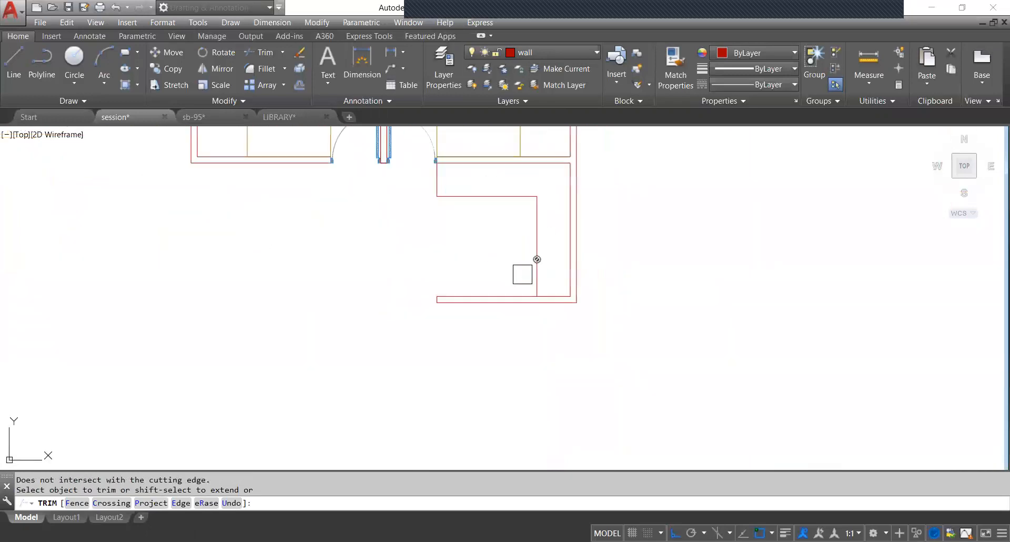
pyautogui.moveTo(529, 275); pyautogui.dragTo(535, 305, button='middle')
pyautogui.press('Escape')
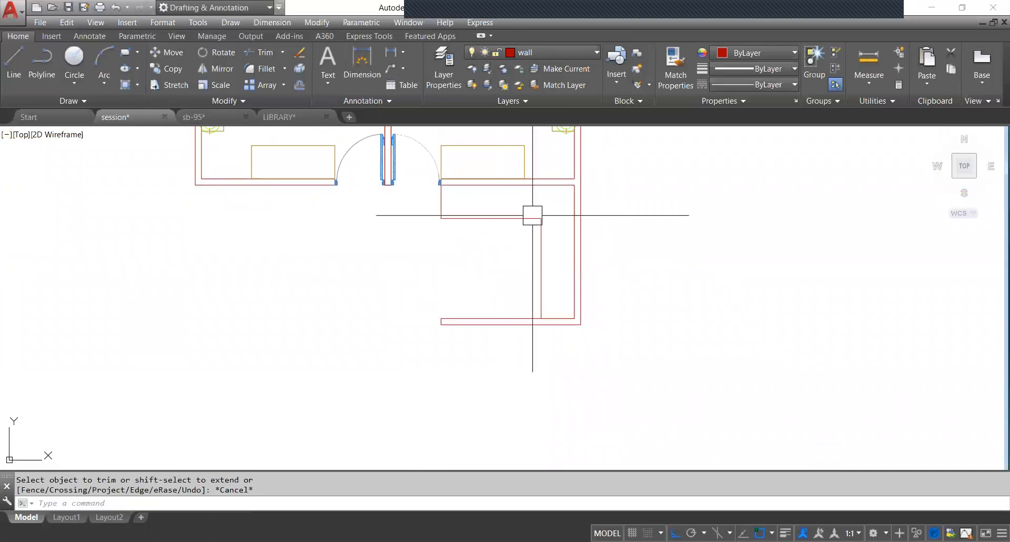
pyautogui.moveTo(563, 241)
pyautogui.mouseDown(button='middle')
pyautogui.moveTo(546, 262)
pyautogui.moveTo(561, 272)
pyautogui.moveTo(550, 304)
pyautogui.mouseUp(button='middle')
pyautogui.scroll(-4, 560, 274)
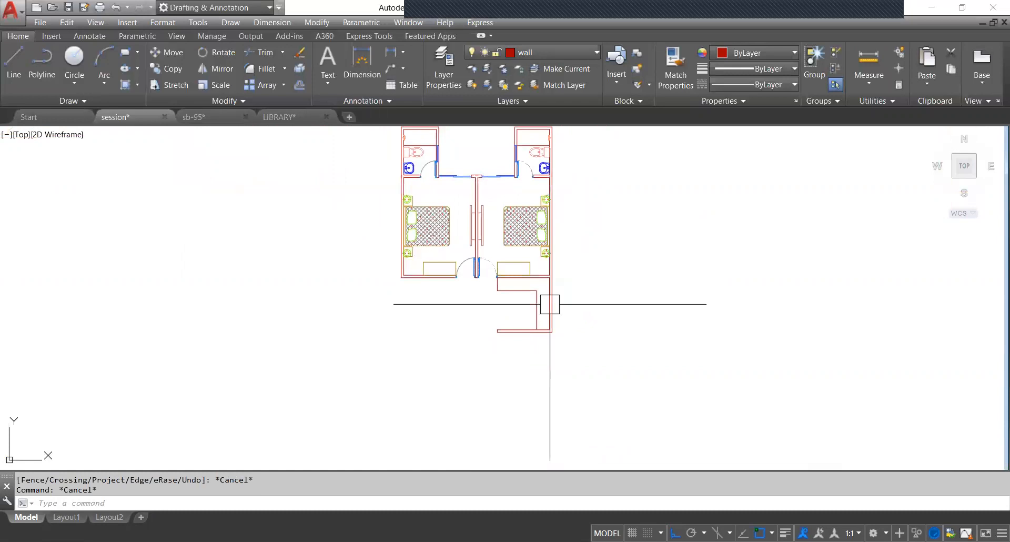
pyautogui.scroll(4, 541, 292)
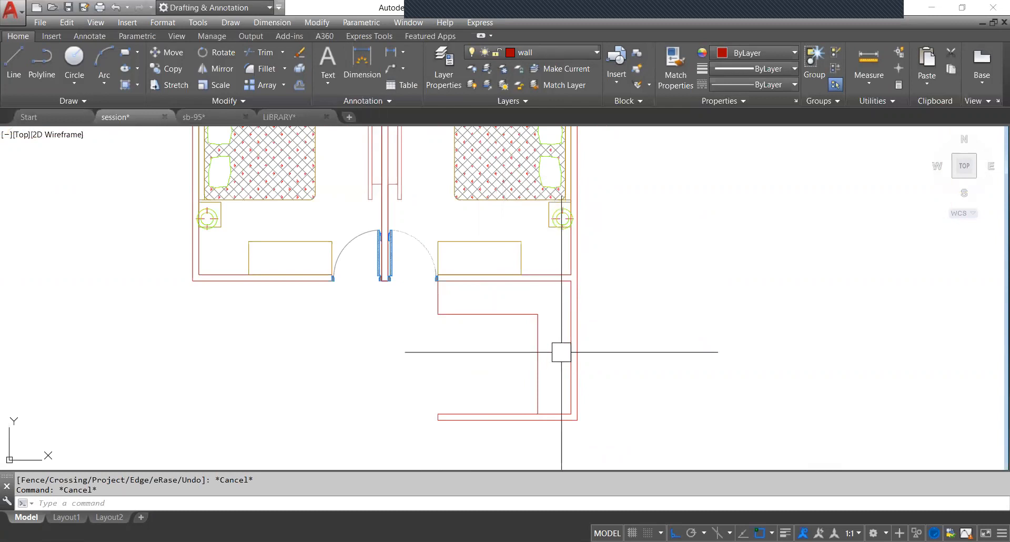
pyautogui.moveTo(579, 330); pyautogui.dragTo(575, 331, button='middle')
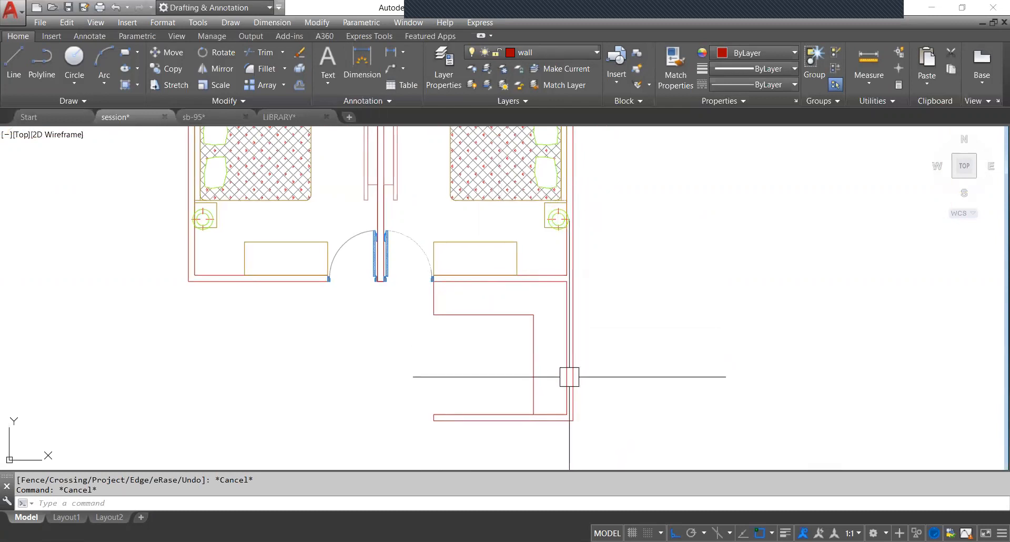
pyautogui.scroll(2, 573, 411)
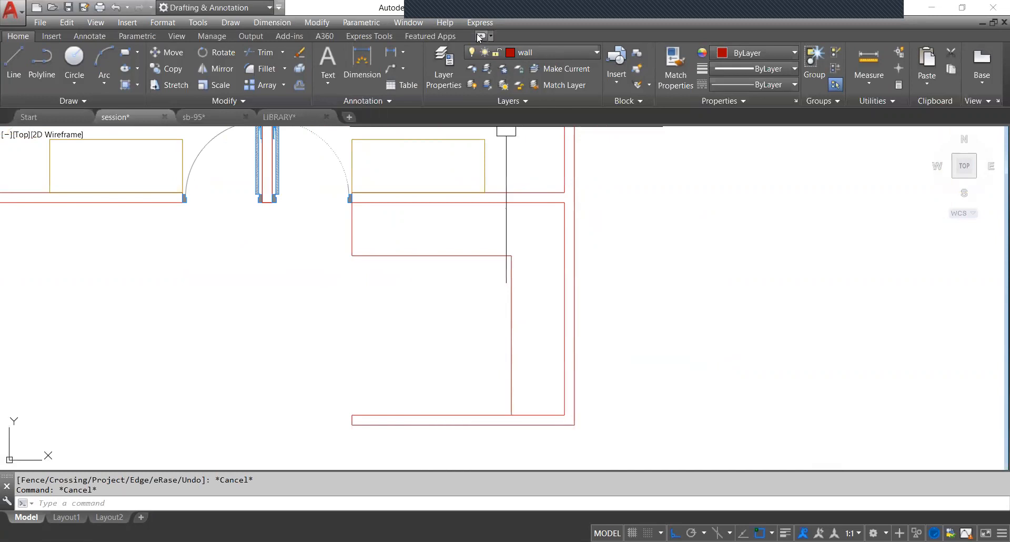
# Make the window layer current and draw a line across the right wall's thickness at the new room's lower inner corner.
pyautogui.click(546, 53)
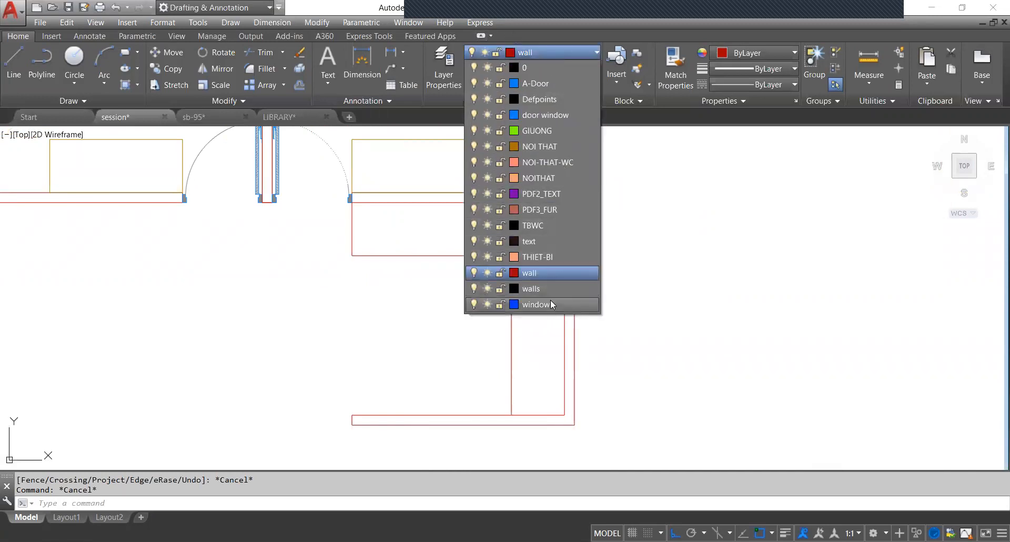
pyautogui.click(537, 304)
pyautogui.scroll(-2, 574, 376)
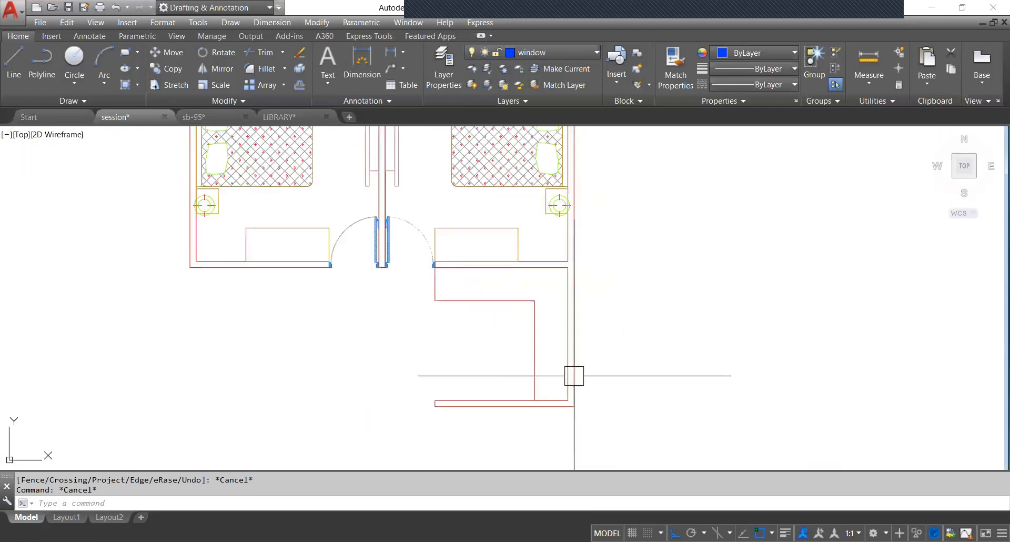
pyautogui.write('l')
pyautogui.press('Return')
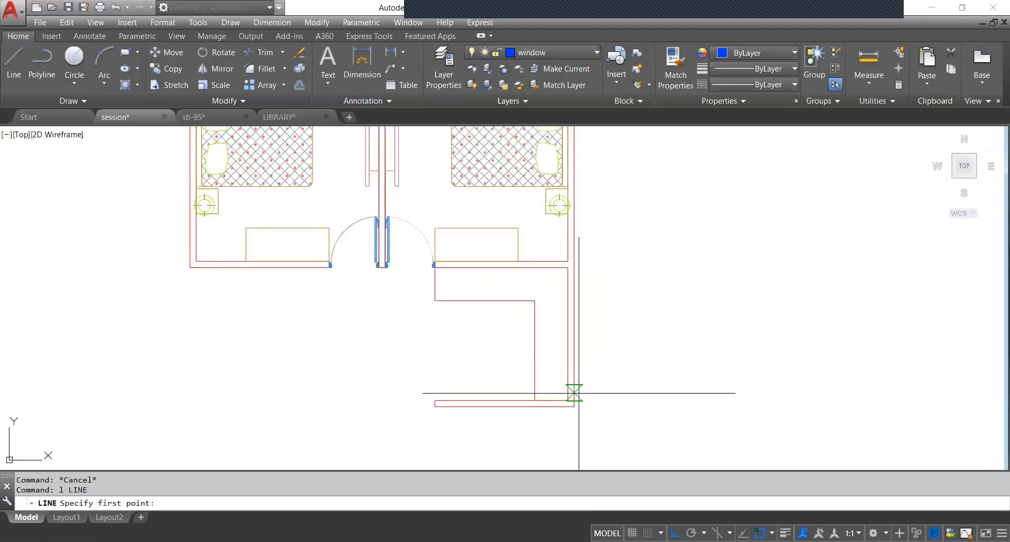
pyautogui.scroll(3, 576, 400)
pyautogui.click(522, 397)
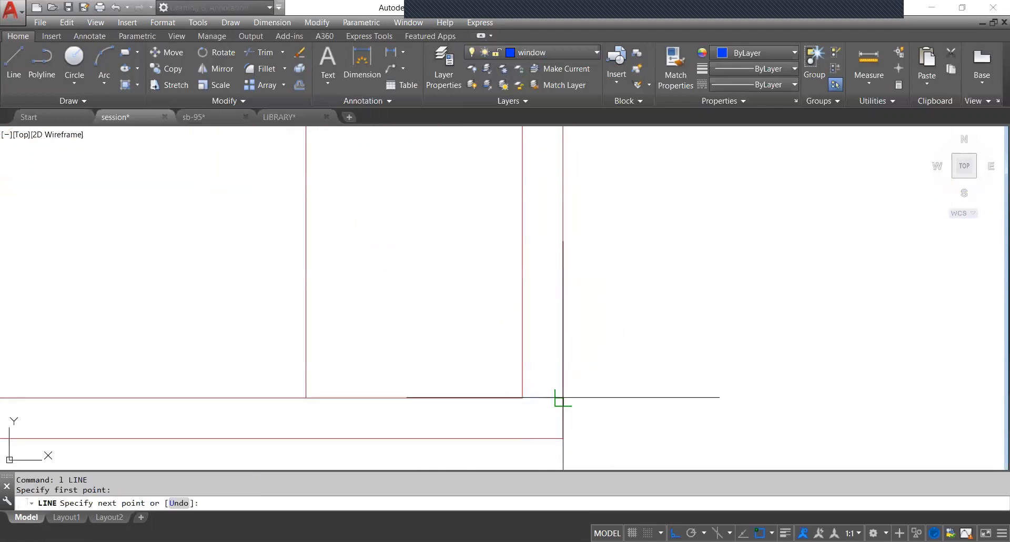
pyautogui.scroll(3, 563, 398)
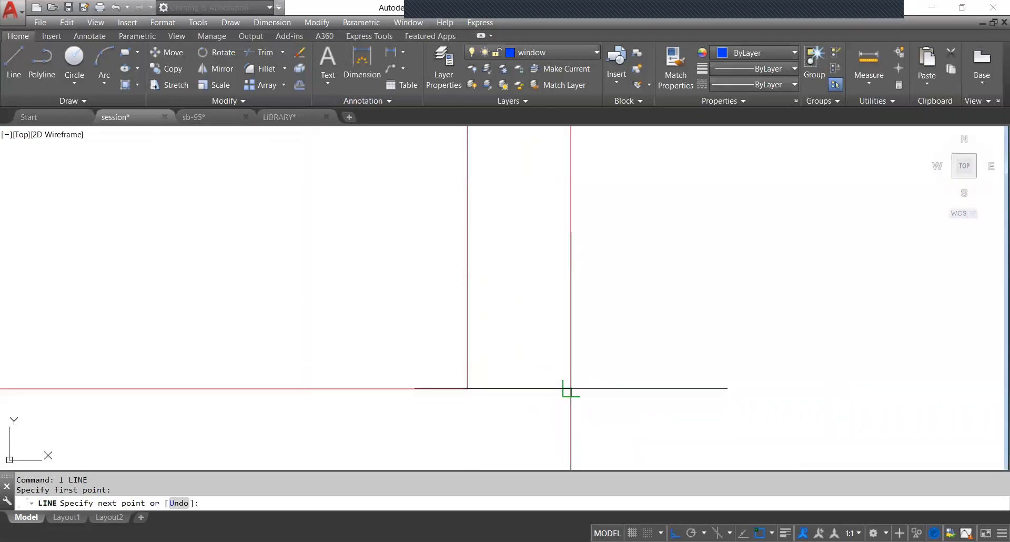
pyautogui.click(570, 388)
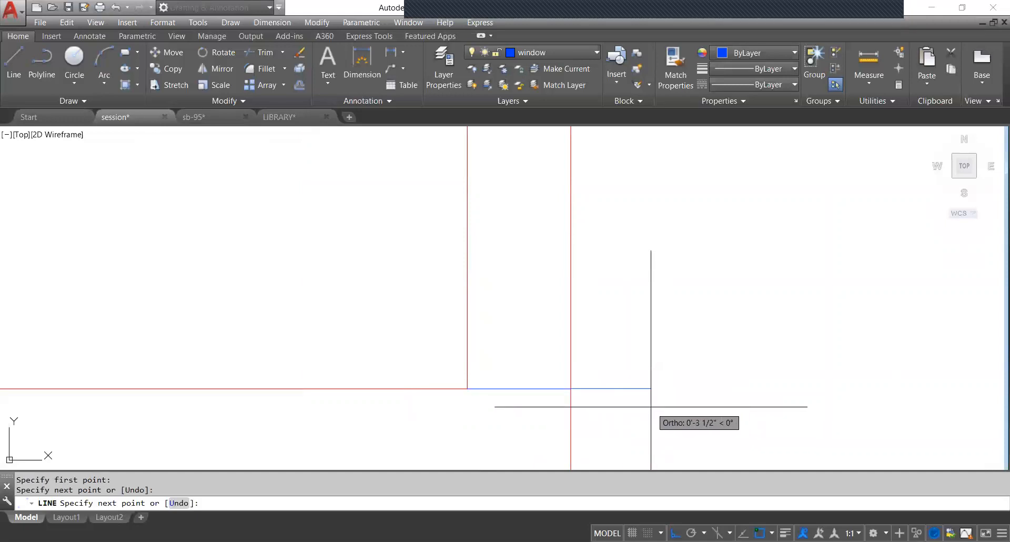
pyautogui.press('Escape')
# Offset the short window line at the right wall's lower inner corner 3' upward within the wall.
pyautogui.scroll(-2, 542, 354)
pyautogui.moveTo(586, 343); pyautogui.dragTo(563, 374, button='middle')
pyautogui.scroll(-2, 554, 365)
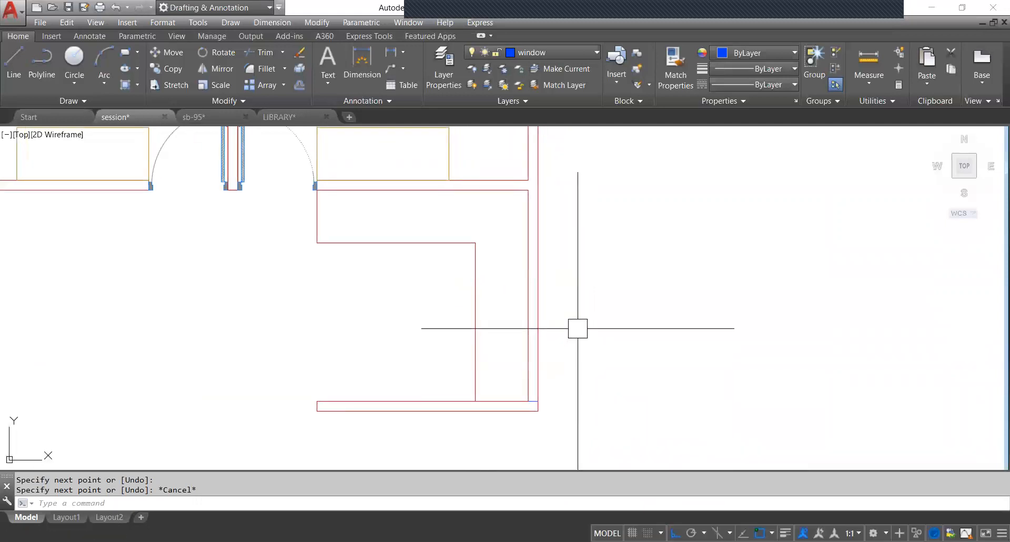
pyautogui.write('o')
pyautogui.press('Return')
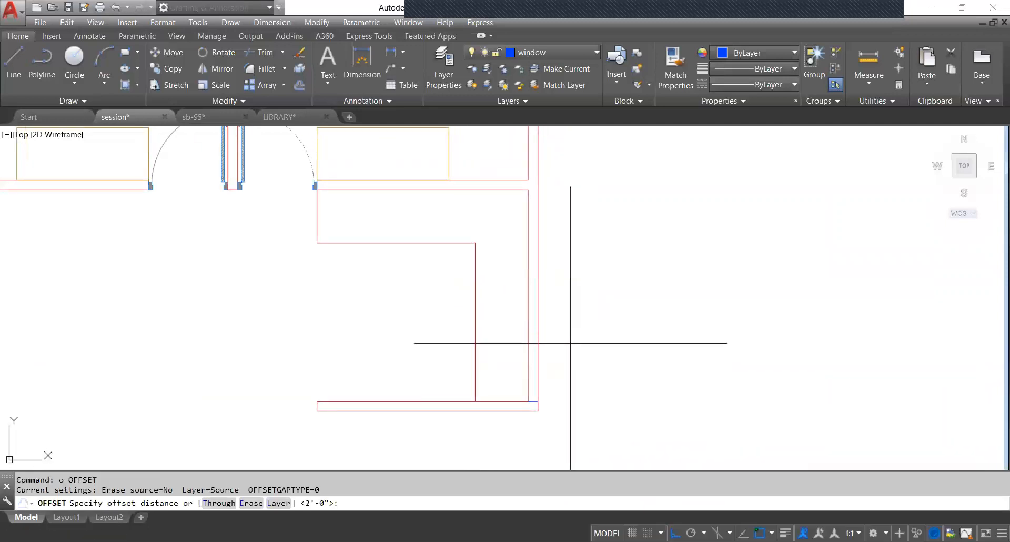
pyautogui.write("3'")
pyautogui.press('Return')
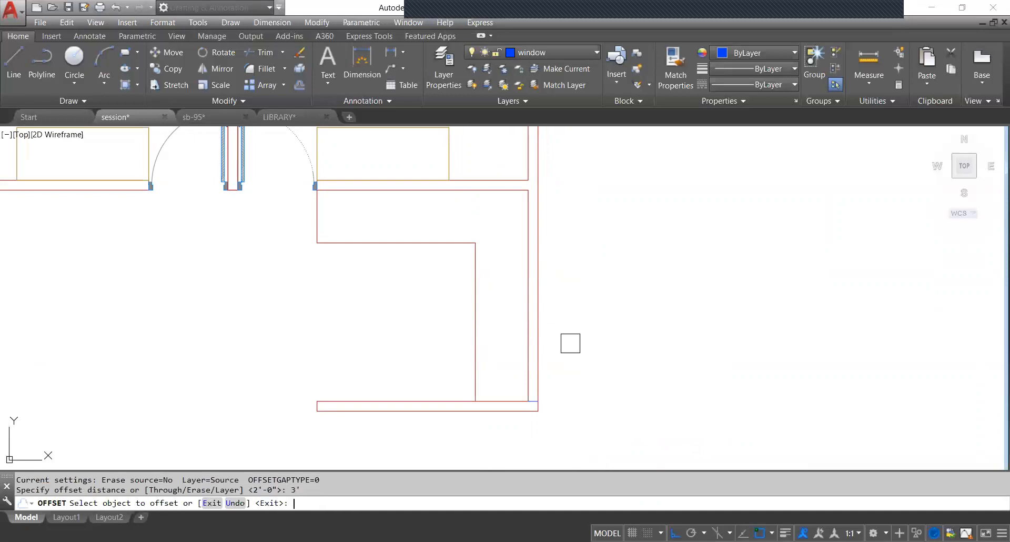
pyautogui.scroll(5, 570, 343)
pyautogui.click(424, 390)
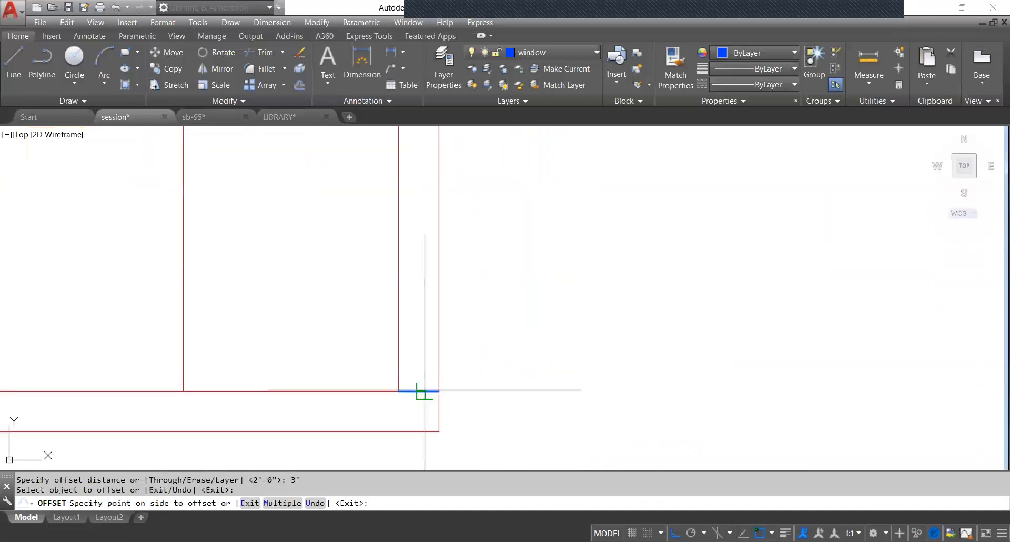
pyautogui.scroll(-3, 403, 291)
pyautogui.click(413, 236)
pyautogui.scroll(5, 447, 294)
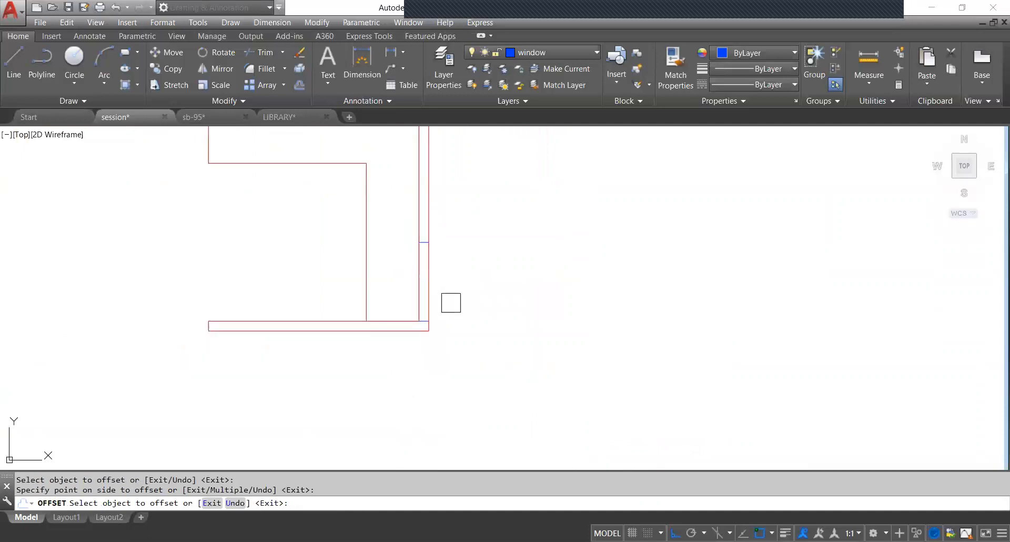
pyautogui.scroll(-3, 433, 319)
pyautogui.scroll(2, 442, 311)
pyautogui.moveTo(448, 327); pyautogui.dragTo(442, 292, button='middle')
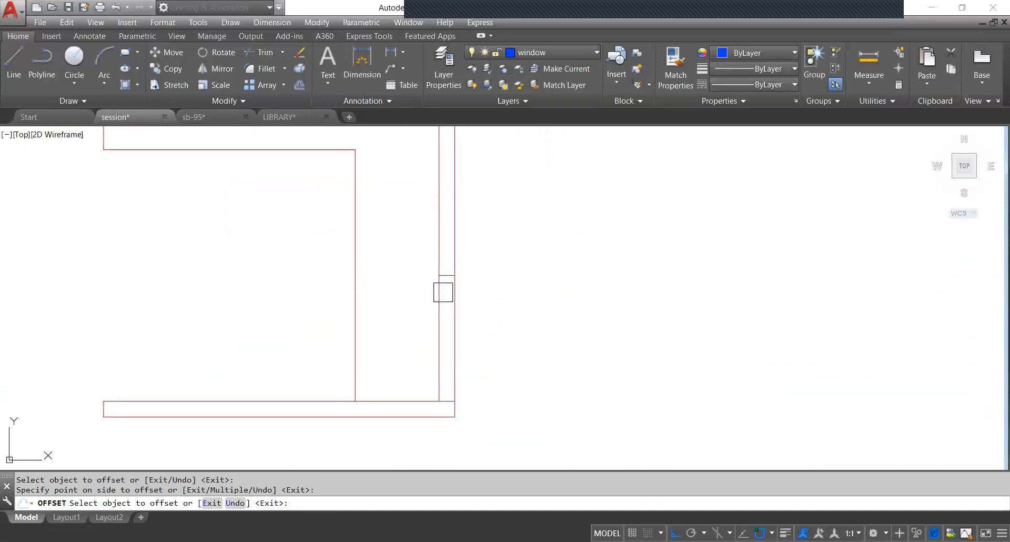
pyautogui.scroll(2, 454, 301)
pyautogui.press('Escape')
# Move the upper window line 6" down within the right wall.
pyautogui.click(448, 276)
pyautogui.scroll(-3, 521, 273)
pyautogui.moveTo(530, 313); pyautogui.dragTo(503, 291, button='middle')
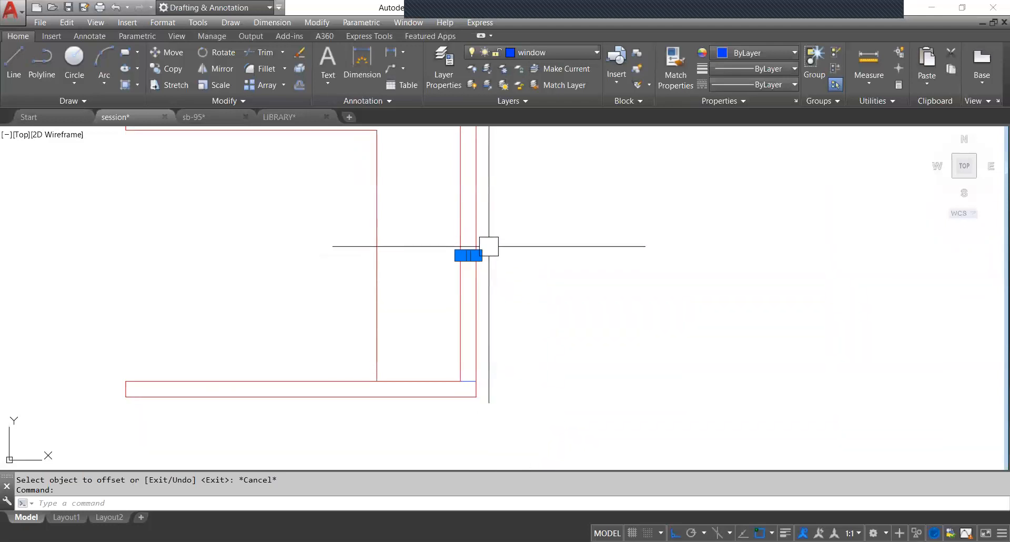
pyautogui.write('m')
pyautogui.press('Return')
pyautogui.scroll(2, 473, 255)
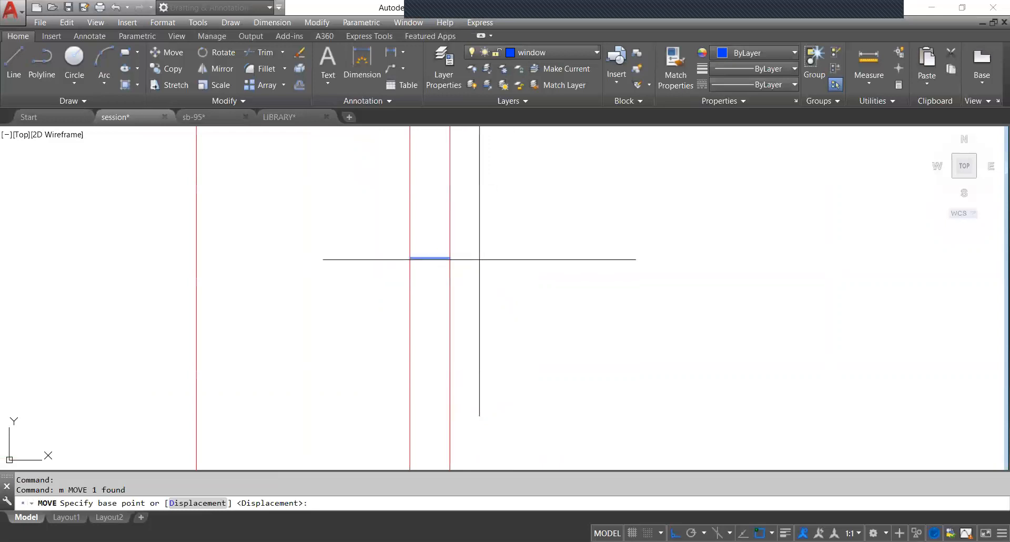
pyautogui.click(477, 257)
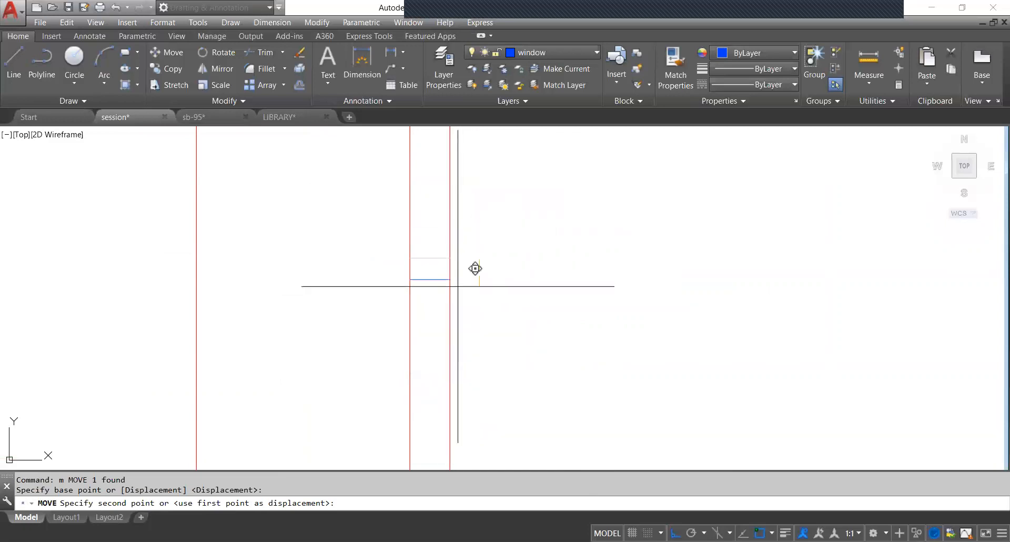
pyautogui.scroll(-2, 475, 273)
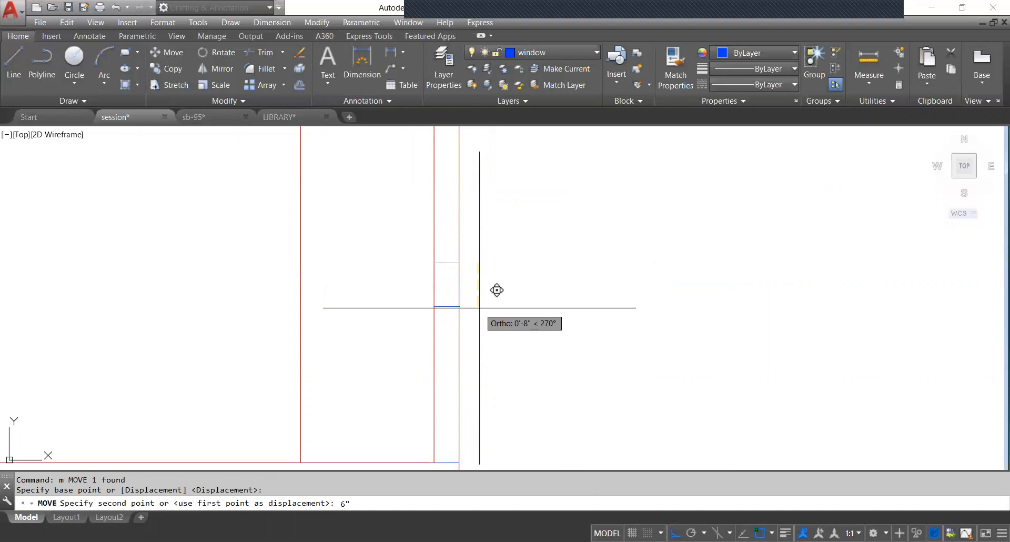
pyautogui.press('Return')
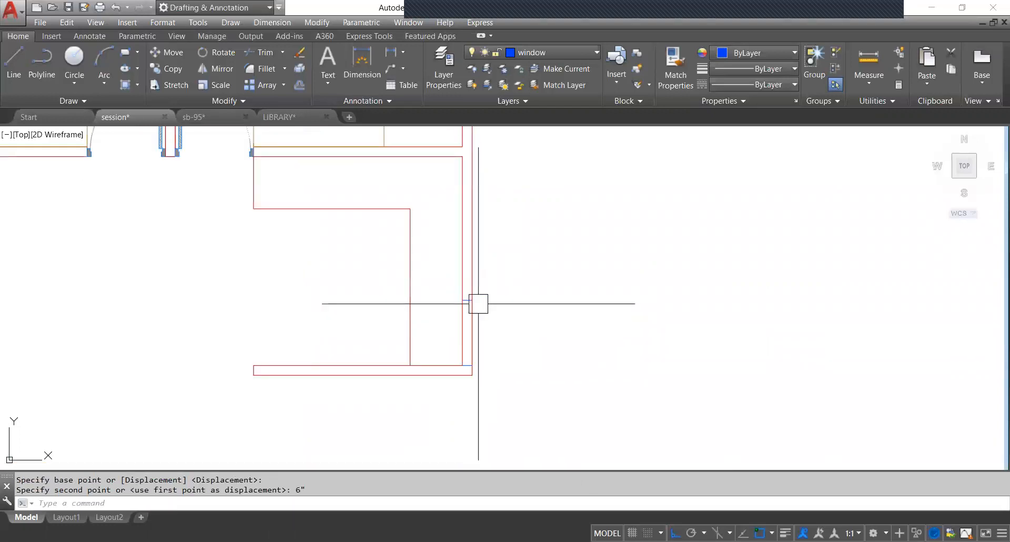
# Check the distance between the two window lines with a linear dimension and erase that dimension.
pyautogui.scroll(2, 476, 302)
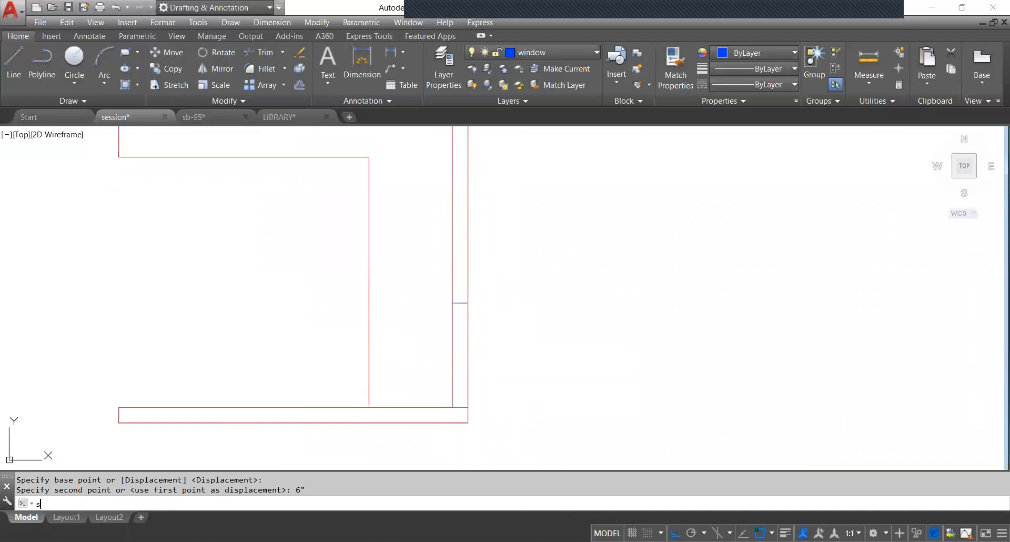
pyautogui.press('Escape')
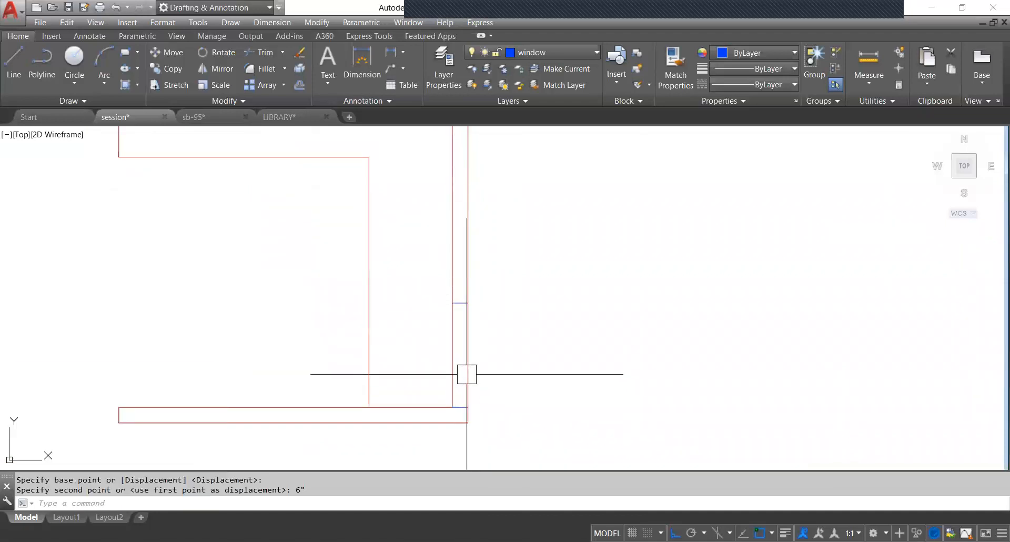
pyautogui.click(390, 53)
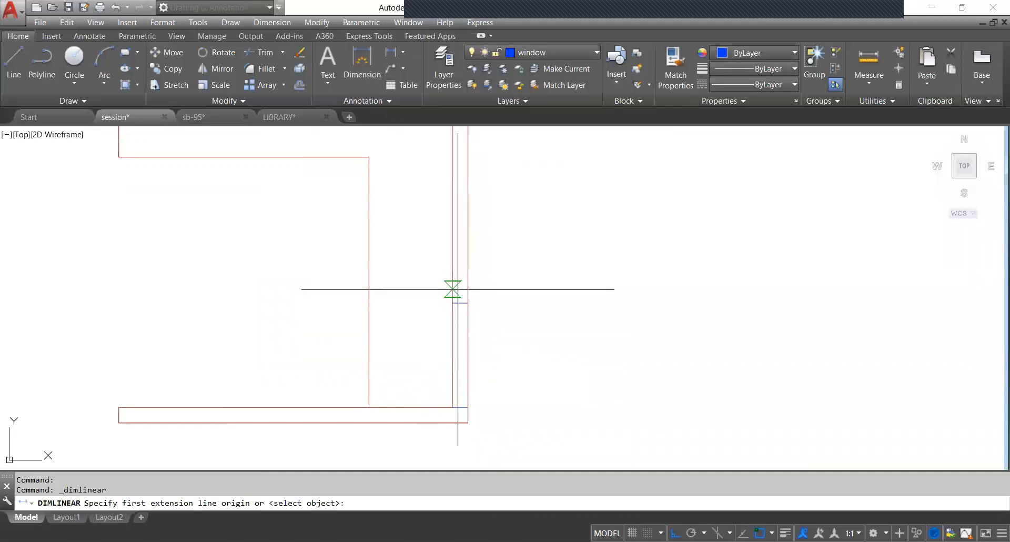
pyautogui.click(452, 303)
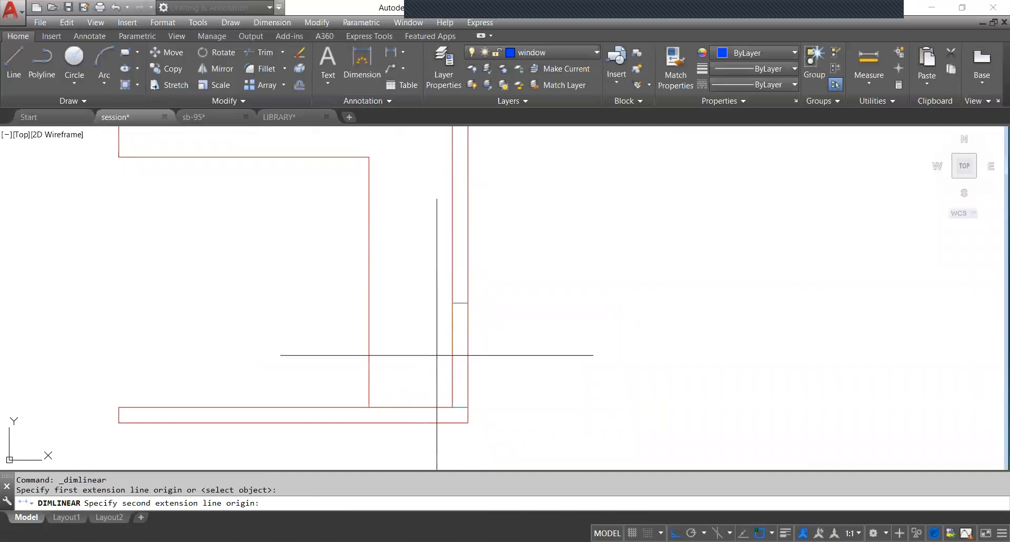
pyautogui.click(452, 406)
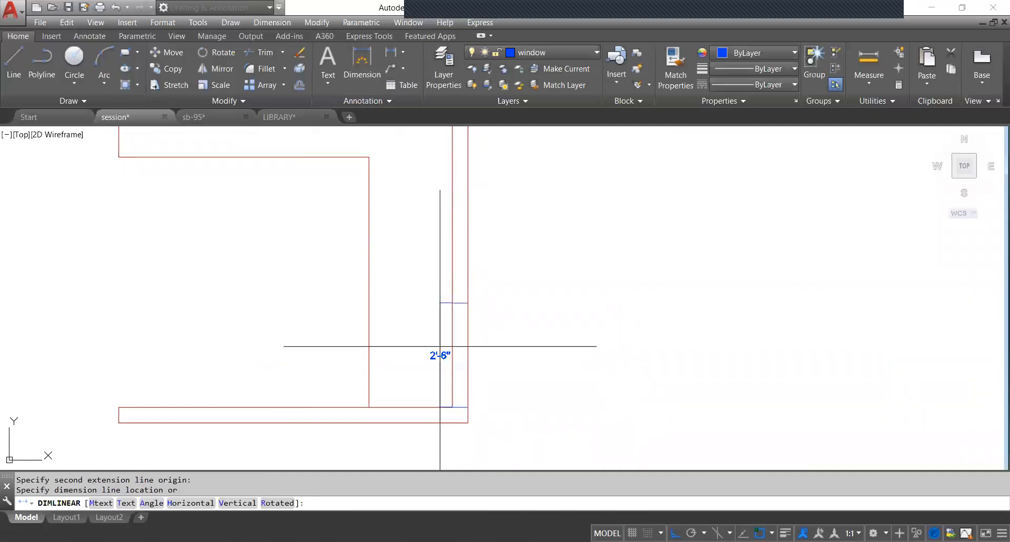
pyautogui.click(415, 348)
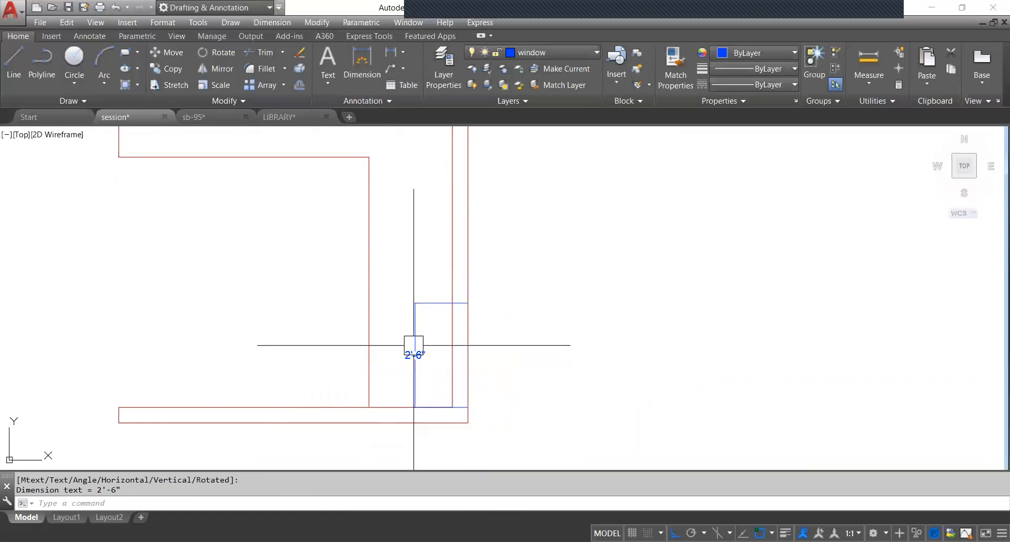
pyautogui.click(412, 373)
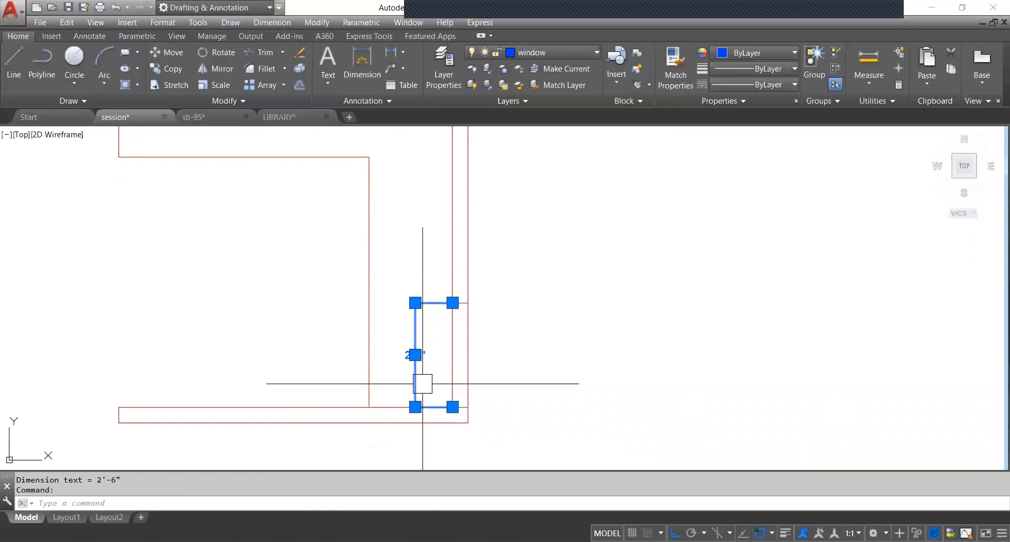
pyautogui.press('Delete')
# Draw a vertical line from the midpoint of the upper window line to the midpoint of the lower one.
pyautogui.scroll(-3, 460, 337)
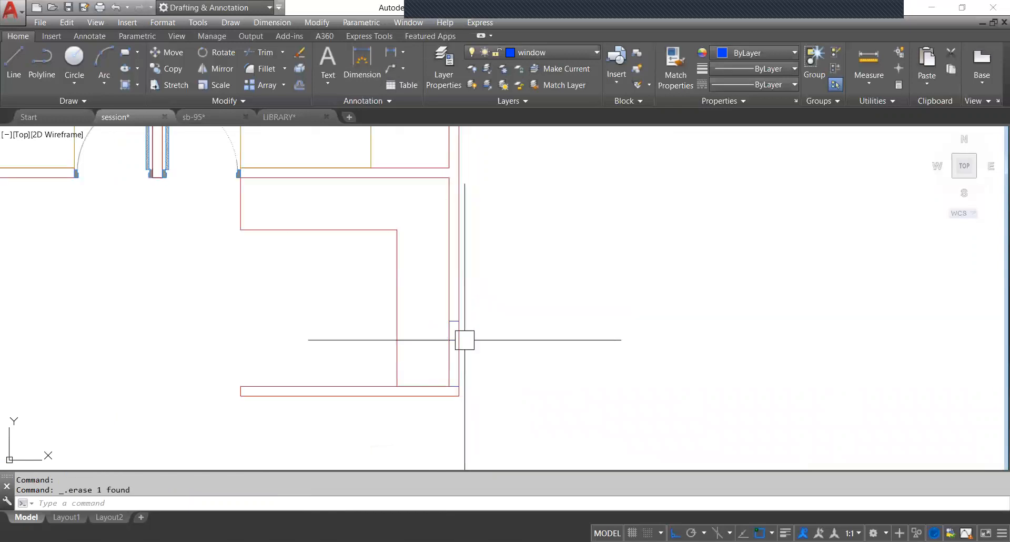
pyautogui.scroll(4, 457, 335)
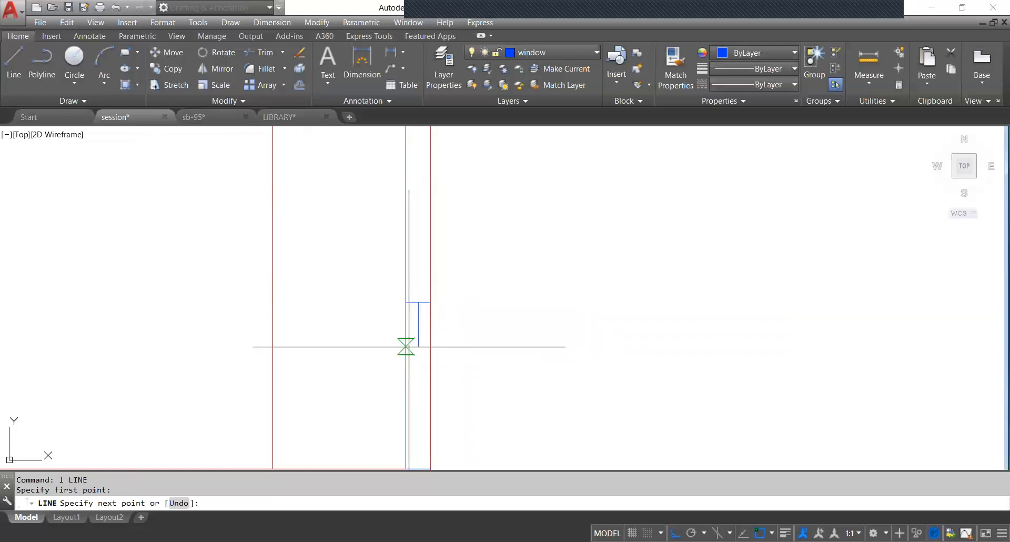
pyautogui.moveTo(428, 422); pyautogui.dragTo(430, 373, button='middle')
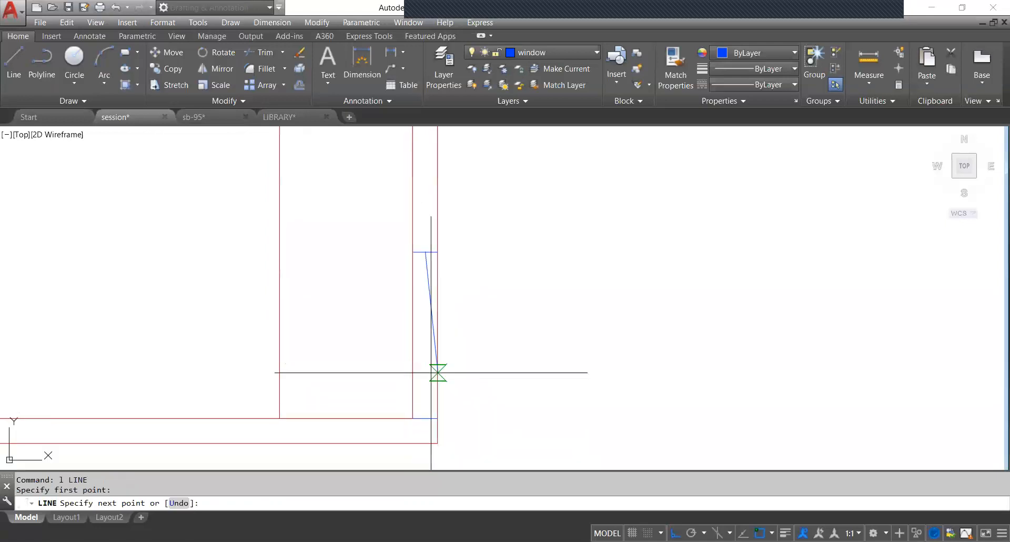
pyautogui.click(425, 418)
pyautogui.press('Escape')
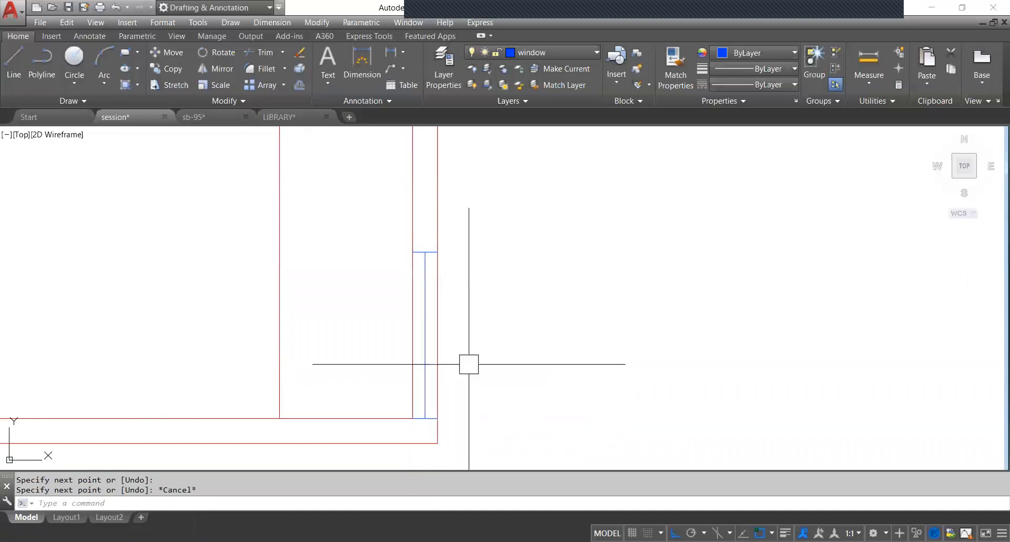
# Offset the window's vertical centre line 1" toward the outside of the right wall.
pyautogui.write('o')
pyautogui.press('Return')
pyautogui.write('1')
pyautogui.press('Return')
pyautogui.scroll(4, 431, 366)
pyautogui.click(409, 375)
pyautogui.click(429, 374)
pyautogui.scroll(-4, 439, 371)
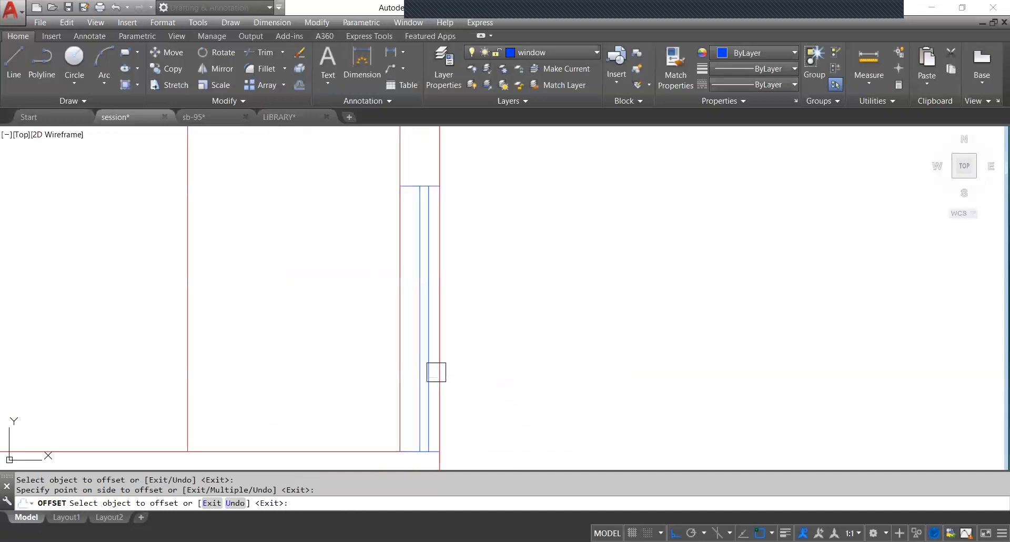
pyautogui.scroll(2, 442, 350)
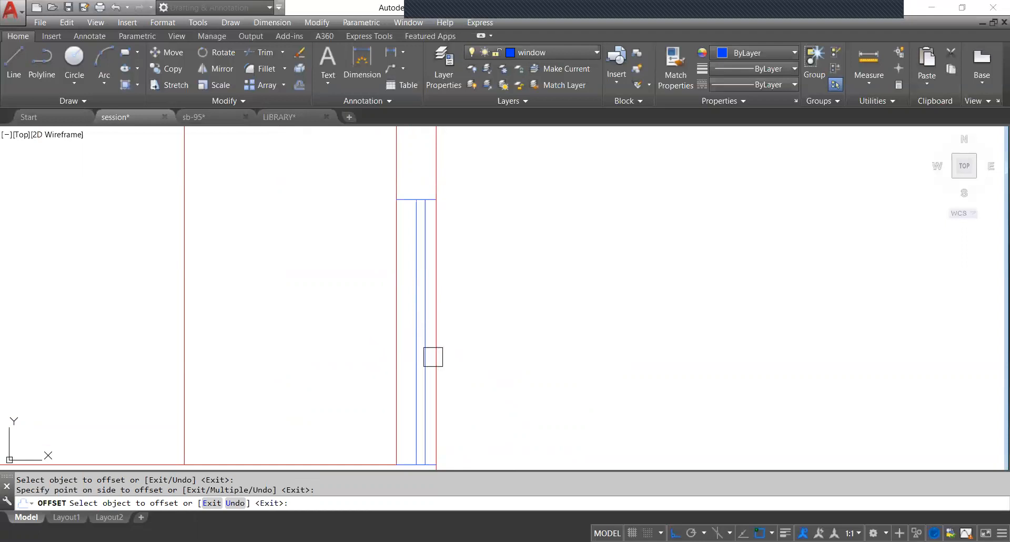
pyautogui.press('Escape')
# Move the two vertical window lines together about 1/2" to the left to centre them in the wall thickness.
pyautogui.scroll(4, 430, 375)
pyautogui.click(429, 380)
pyautogui.click(361, 354)
pyautogui.scroll(-4, 453, 354)
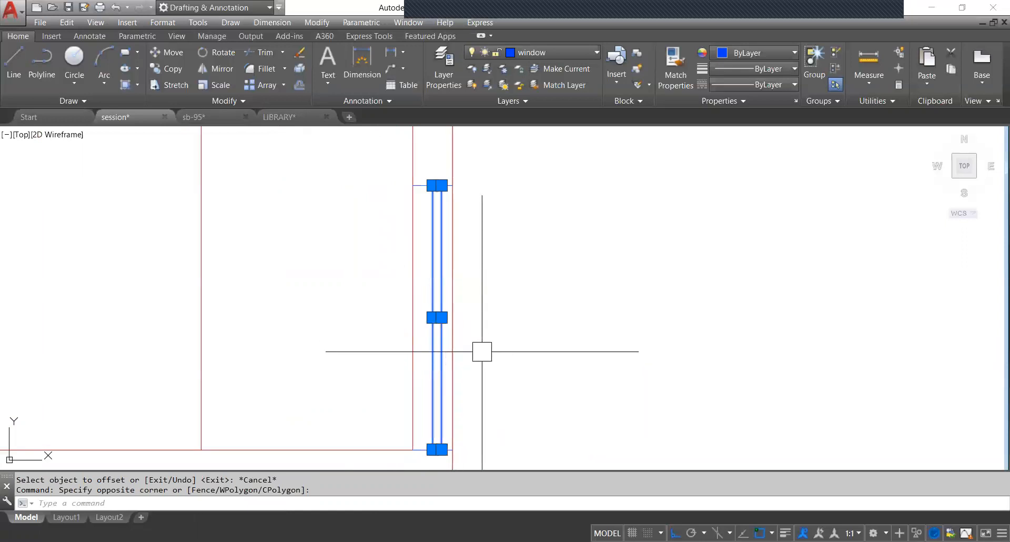
pyautogui.write('m')
pyautogui.press('Return')
pyautogui.click(511, 342)
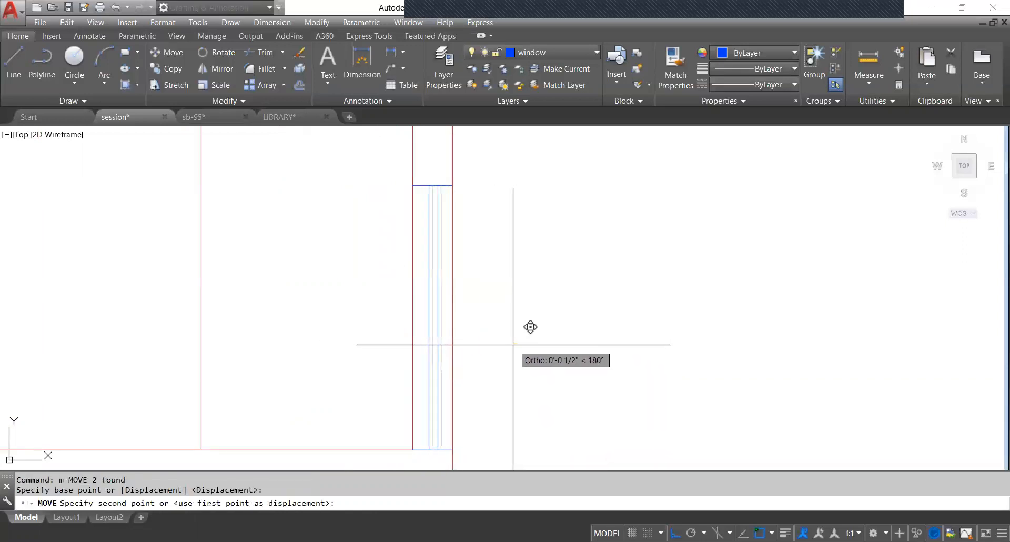
pyautogui.click(503, 341)
pyautogui.scroll(-5, 503, 341)
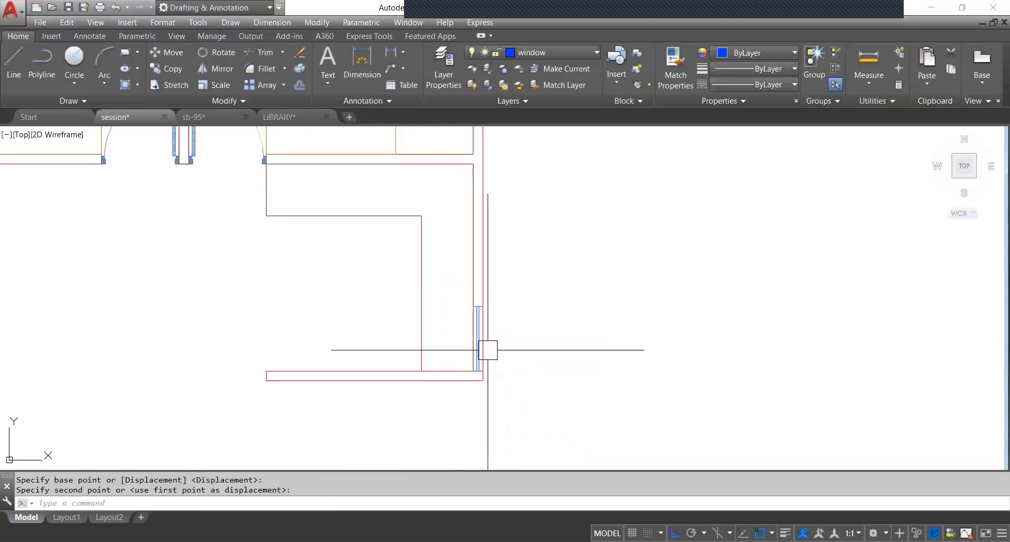
pyautogui.moveTo(544, 246); pyautogui.dragTo(539, 275, button='middle')
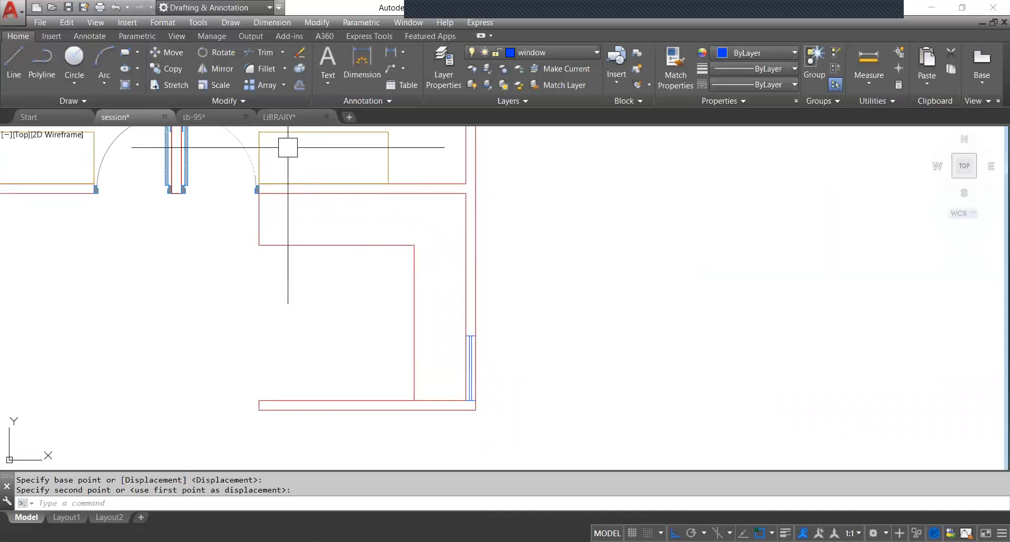
# Switch to the sb-95 drawing and copy the double-bowl sink from the kitchen of its electrical layout plan to the clipboard.
pyautogui.moveTo(223, 117)
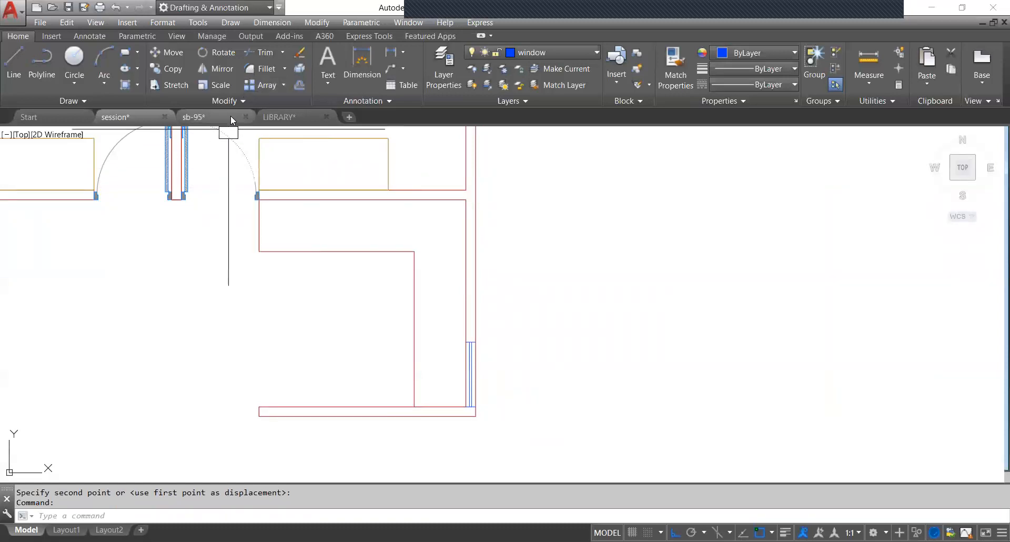
pyautogui.click(394, 184)
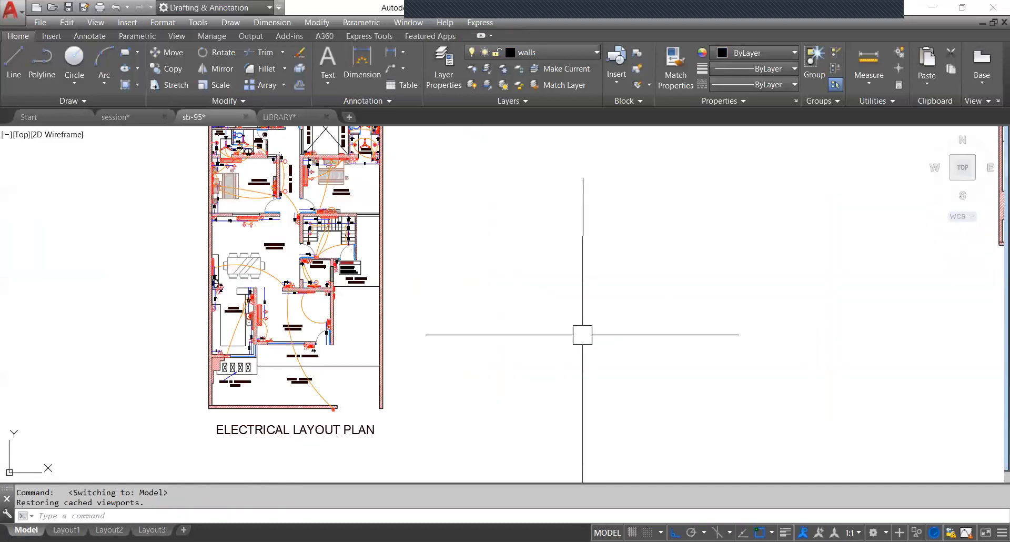
pyautogui.scroll(-5, 311, 311)
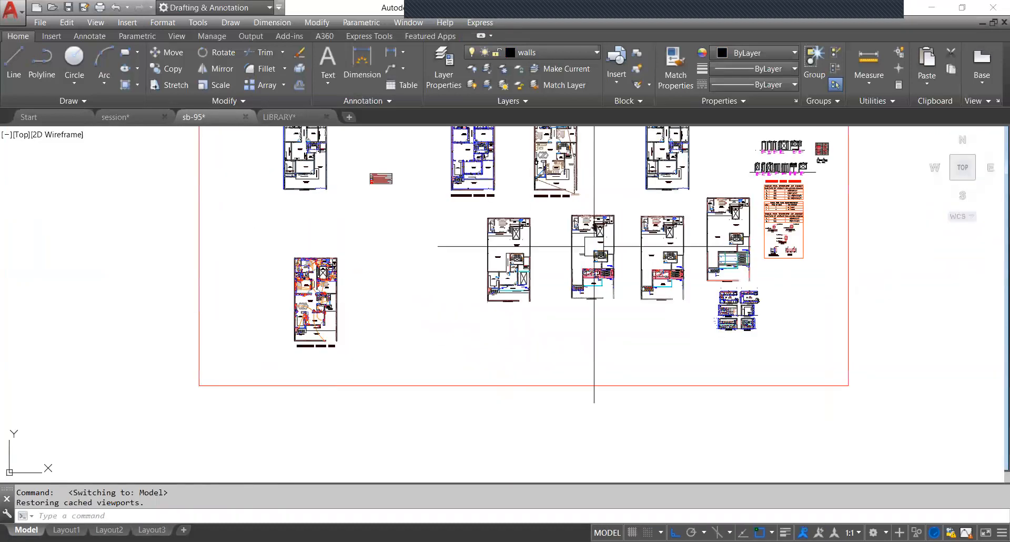
pyautogui.scroll(4, 544, 282)
pyautogui.scroll(-5, 509, 288)
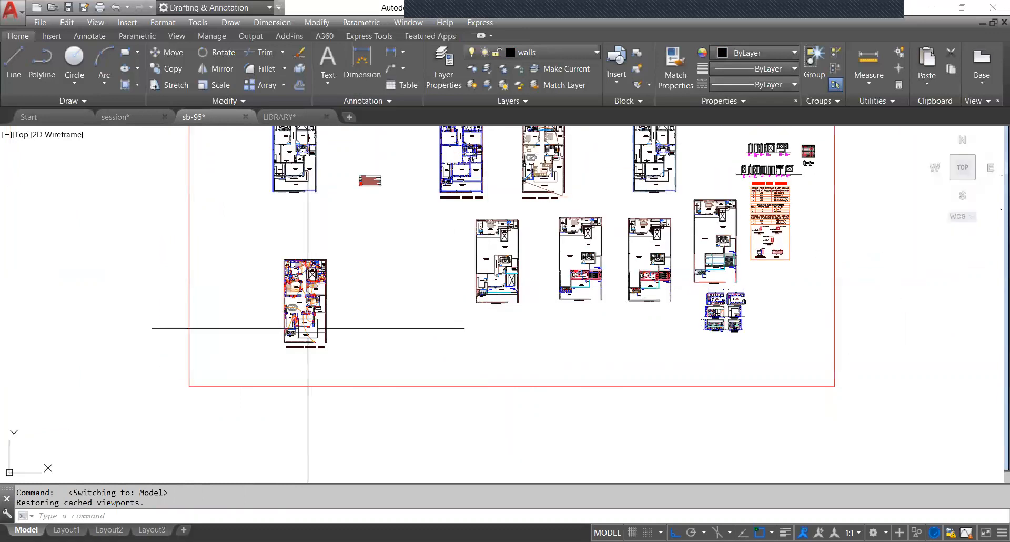
pyautogui.scroll(7, 307, 331)
pyautogui.scroll(4, 310, 328)
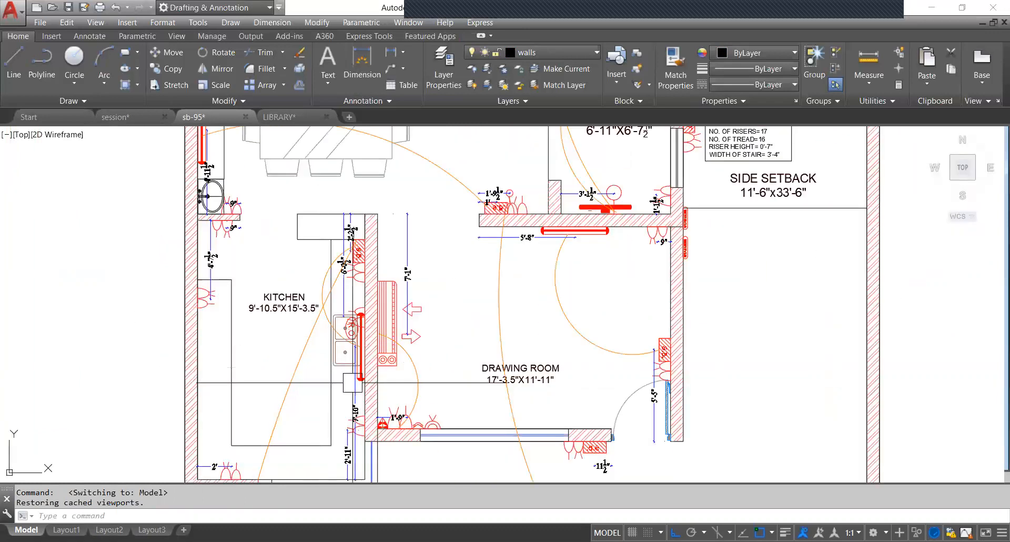
pyautogui.scroll(2, 345, 362)
pyautogui.scroll(-5, 345, 362)
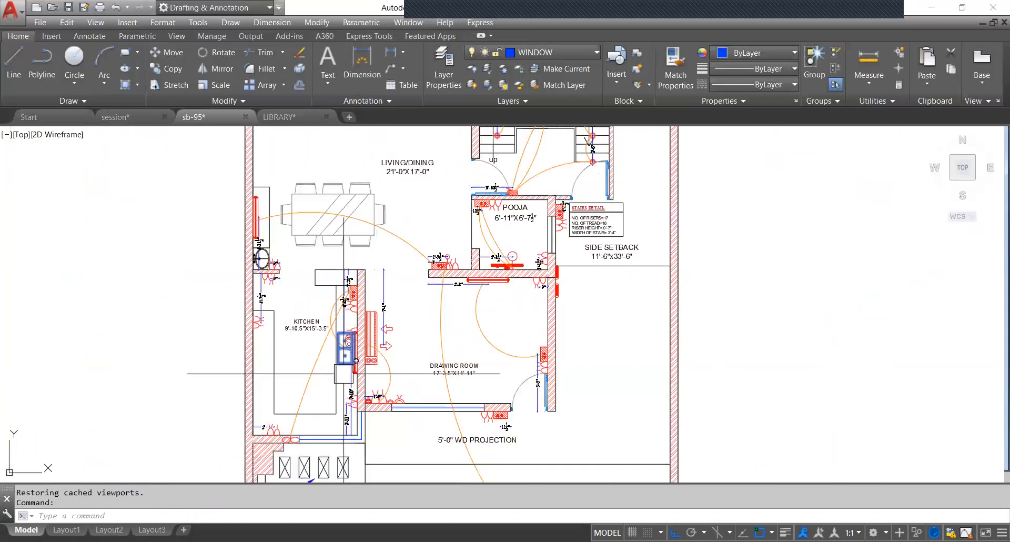
pyautogui.hotkey('ctrl', 'c')
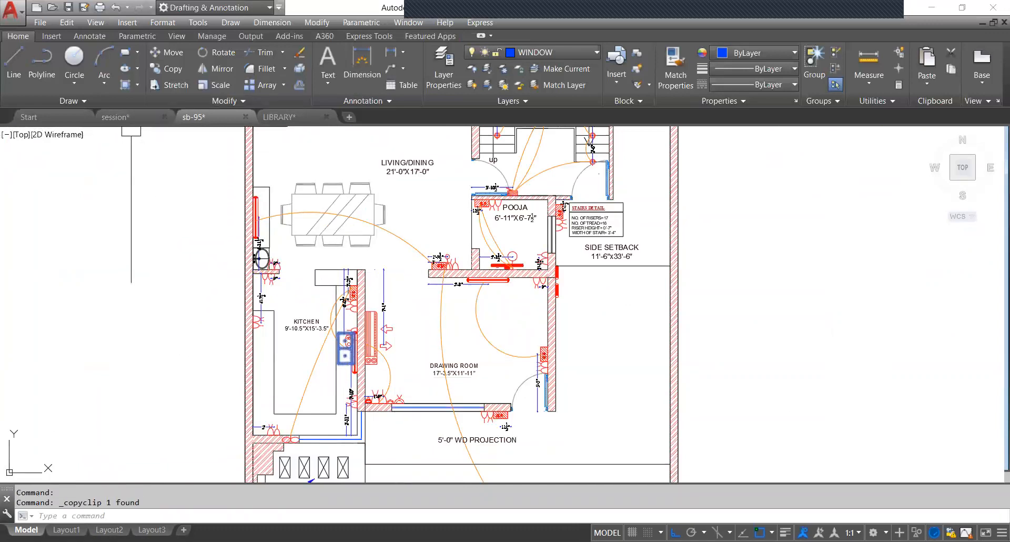
# Switch to the session drawing, paste the sink inside the kitchen and rotate it 90° so its back faces the upper wall.
pyautogui.click(131, 117)
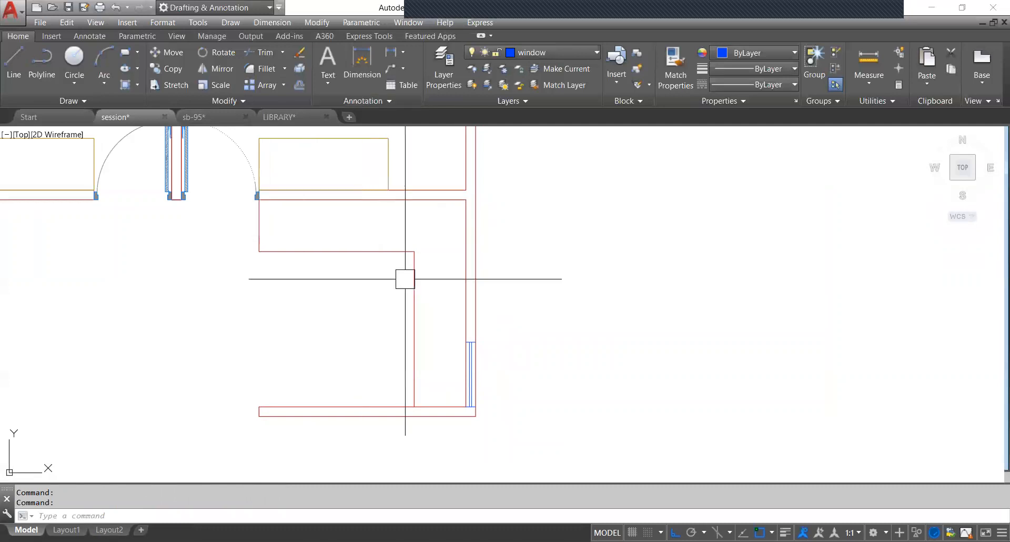
pyautogui.hotkey('ctrl', 'v')
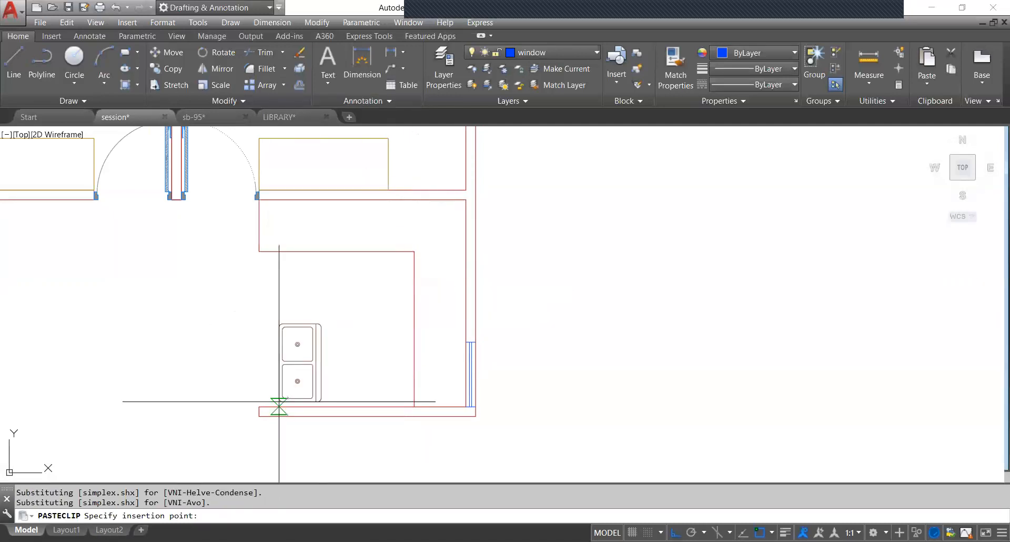
pyautogui.click(293, 361)
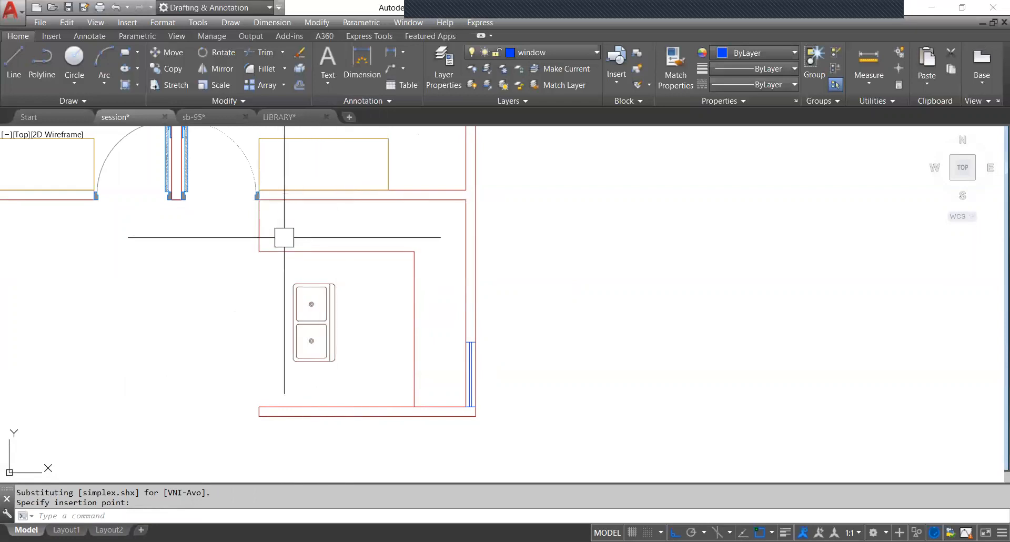
pyautogui.write('ro')
pyautogui.press('Return')
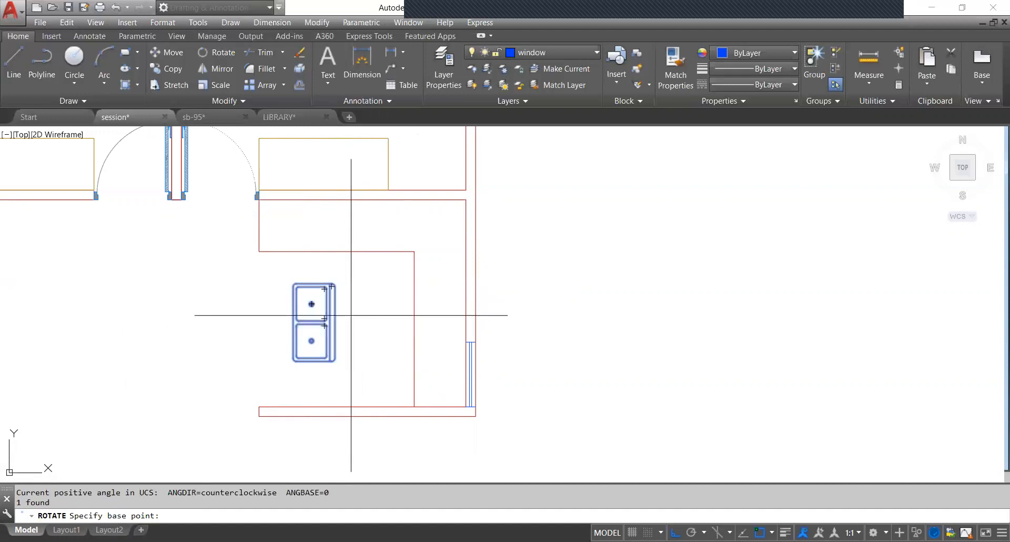
pyautogui.click(334, 322)
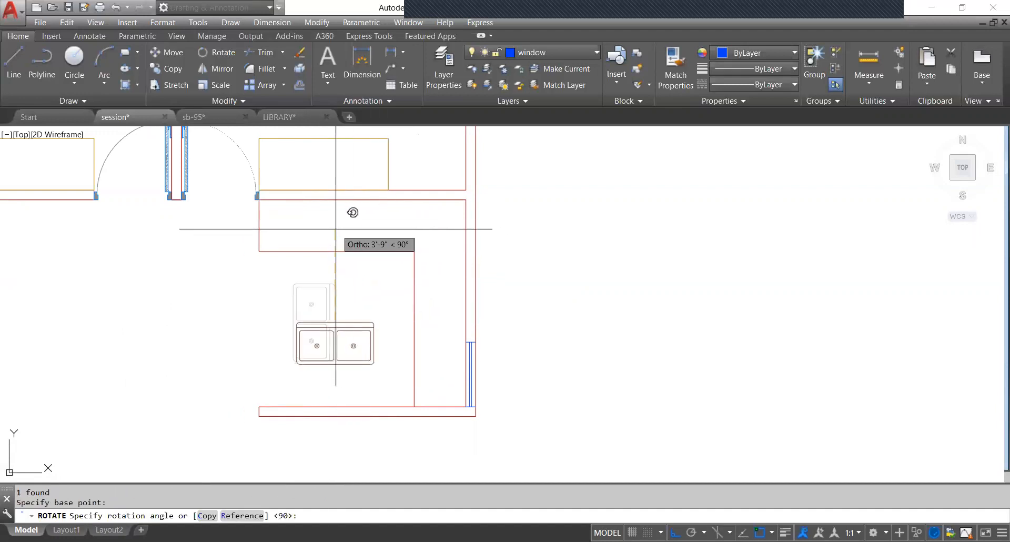
pyautogui.click(334, 194)
# Move the sink straight up onto the counter so its back edge touches the kitchen's upper wall.
pyautogui.click(318, 326)
pyautogui.write('m')
pyautogui.press('Return')
pyautogui.click(335, 322)
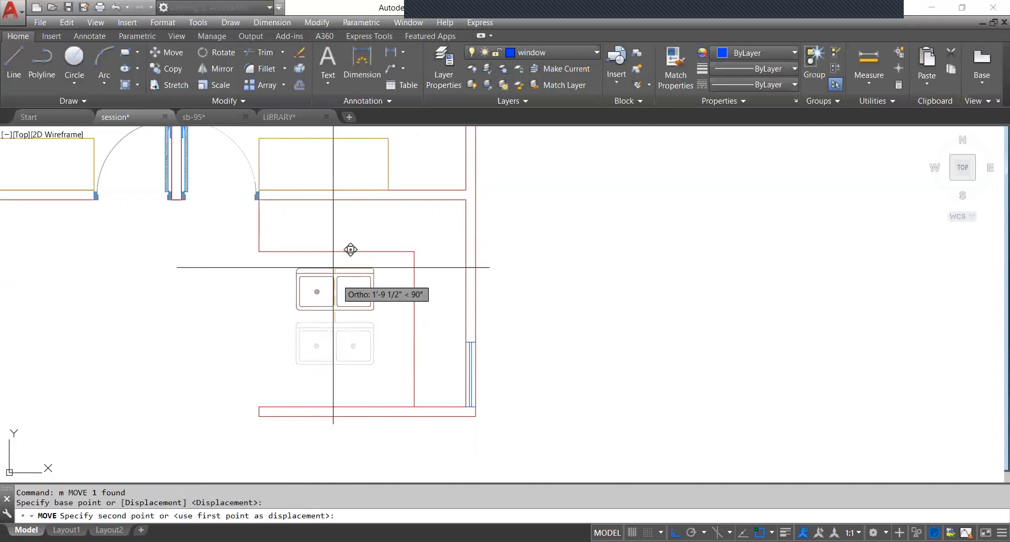
pyautogui.click(335, 200)
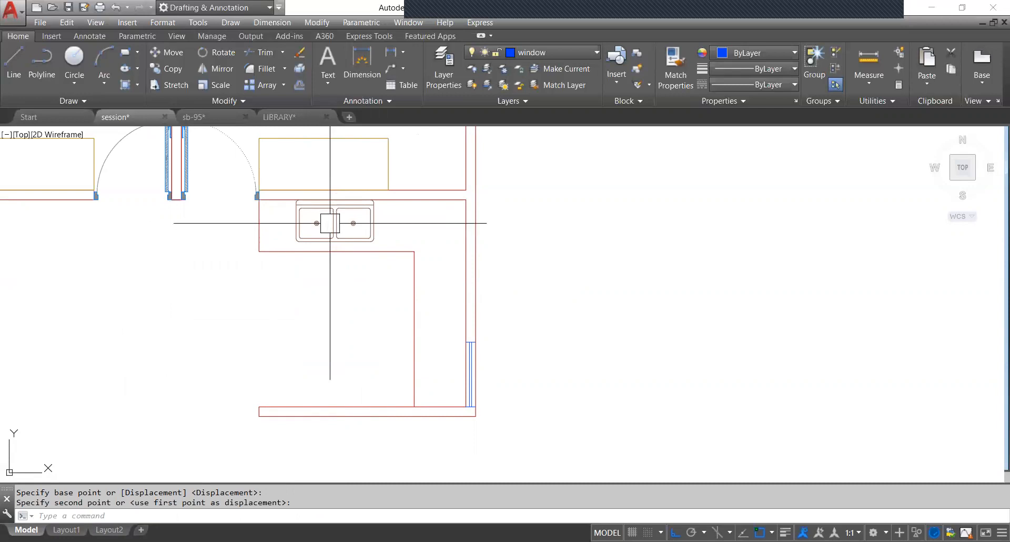
# Move the sink horizontally to the left along the upper wall, close to the counter's left end.
pyautogui.click(330, 223)
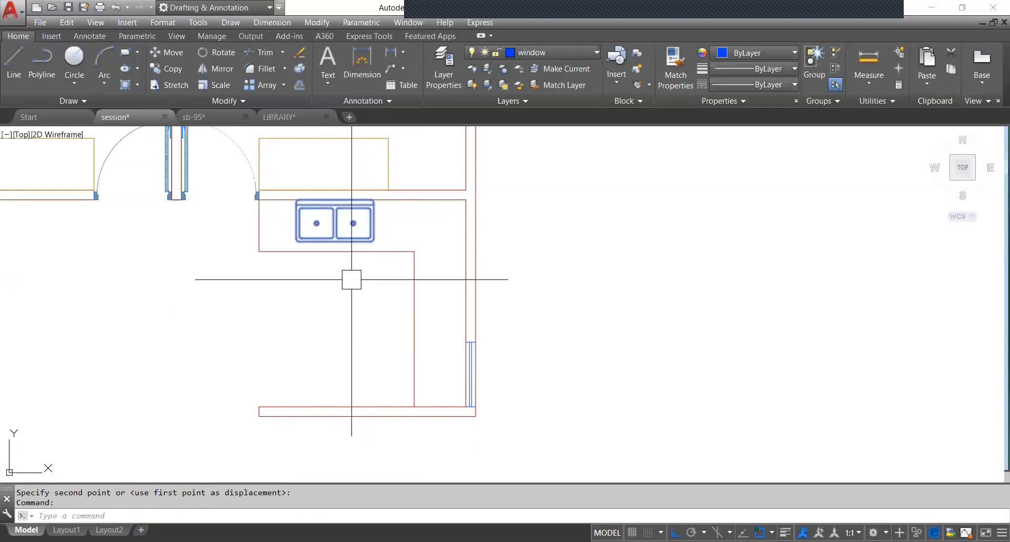
pyautogui.write('m')
pyautogui.press('Return')
pyautogui.click(358, 311)
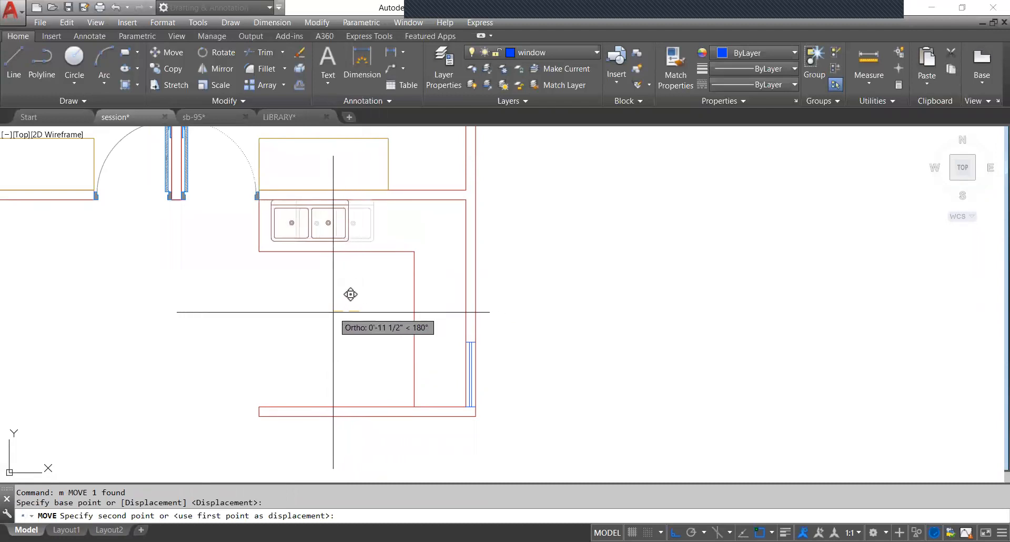
pyautogui.click(338, 311)
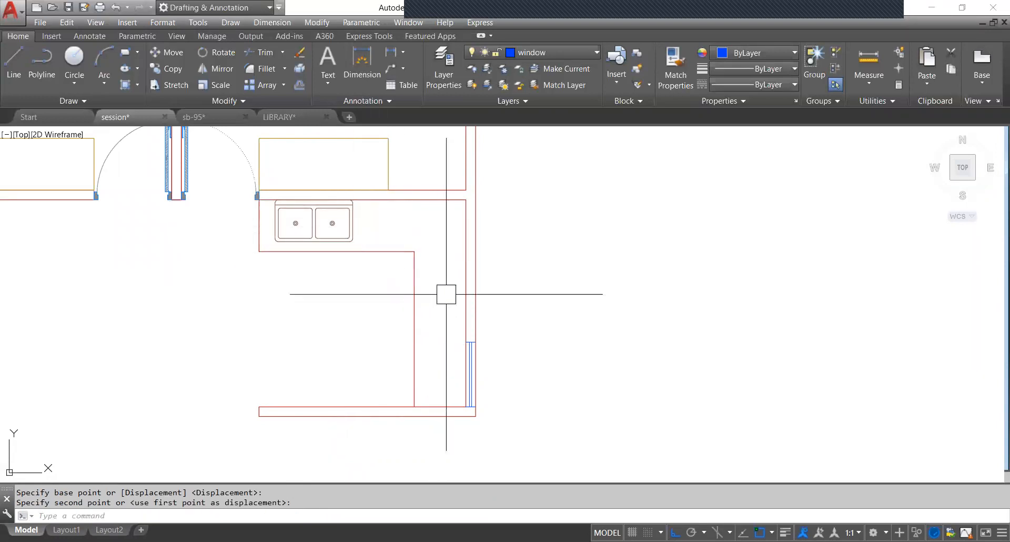
# Switch to the sb-95 drawing and copy the four-burner stove from the Below Counter Detail kitchen plan to the clipboard.
pyautogui.click(208, 117)
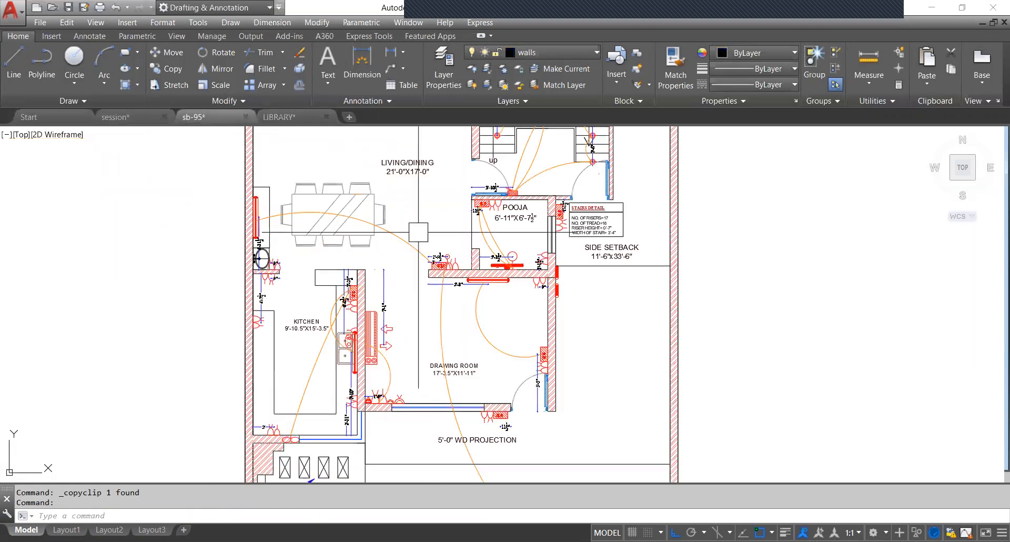
pyautogui.scroll(-6, 379, 347)
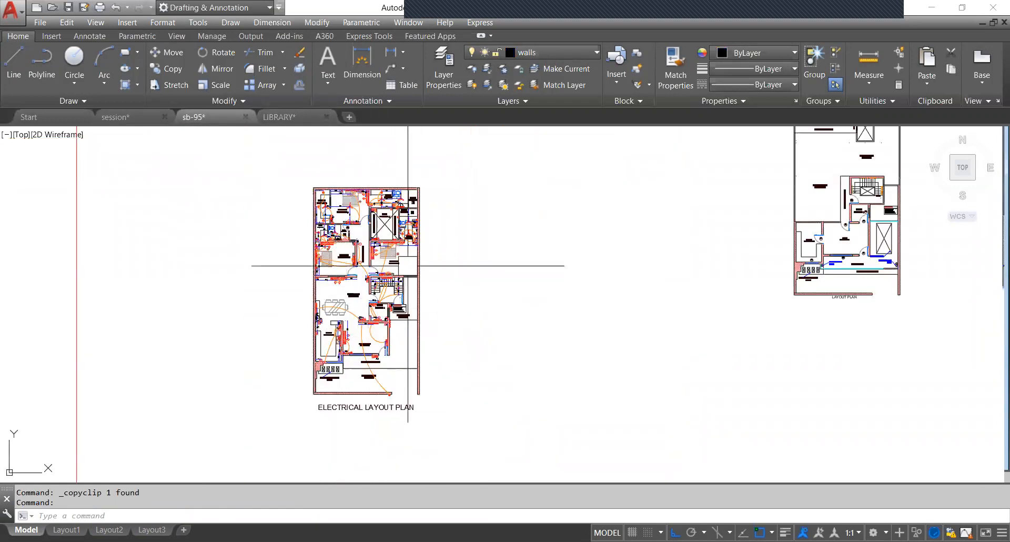
pyautogui.moveTo(371, 266); pyautogui.dragTo(3, 365, button='middle')
pyautogui.moveTo(633, 367)
pyautogui.mouseDown(button='middle')
pyautogui.moveTo(415, 391)
pyautogui.moveTo(223, 310)
pyautogui.mouseUp(button='middle')
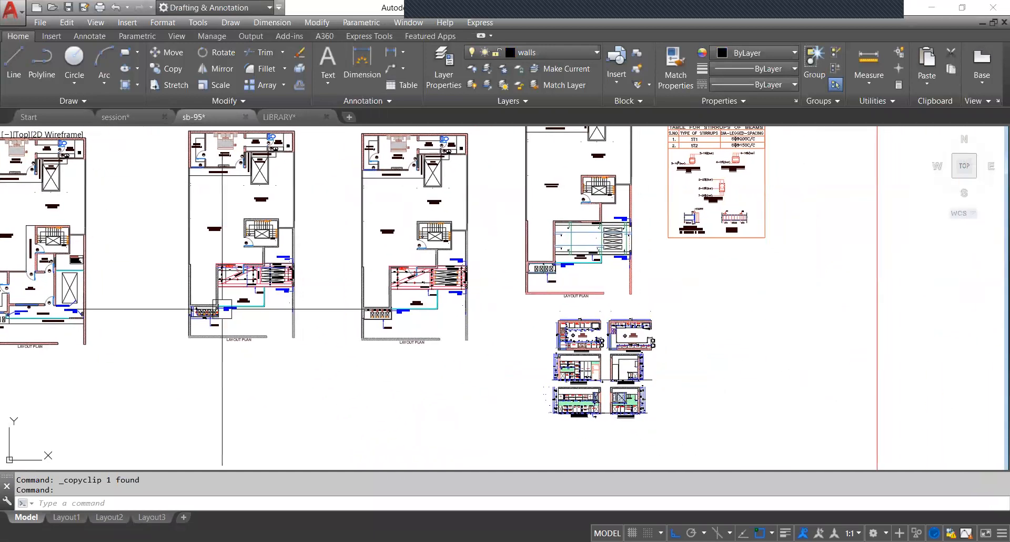
pyautogui.scroll(10, 584, 347)
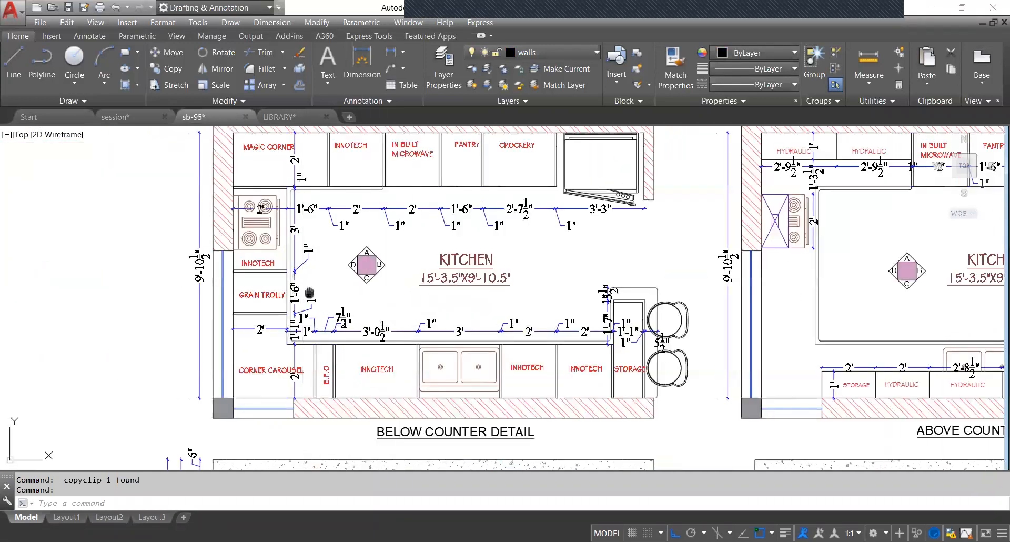
pyautogui.scroll(1, 281, 250)
pyautogui.scroll(3, 282, 250)
pyautogui.click(281, 250)
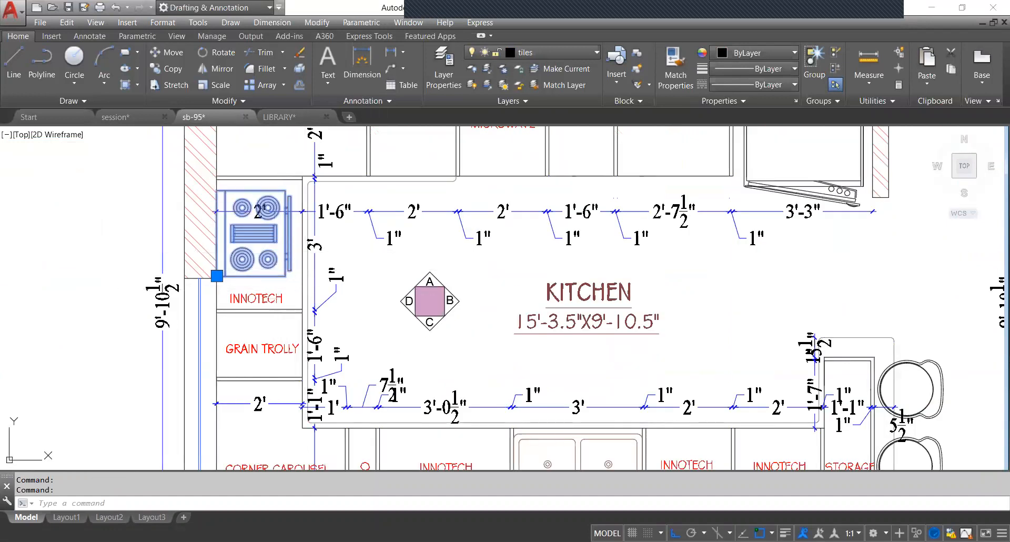
pyautogui.hotkey('ctrl', 'c')
# Paste the stove into the session drawing at the midpoint of the right counter's front edge.
pyautogui.click(136, 117)
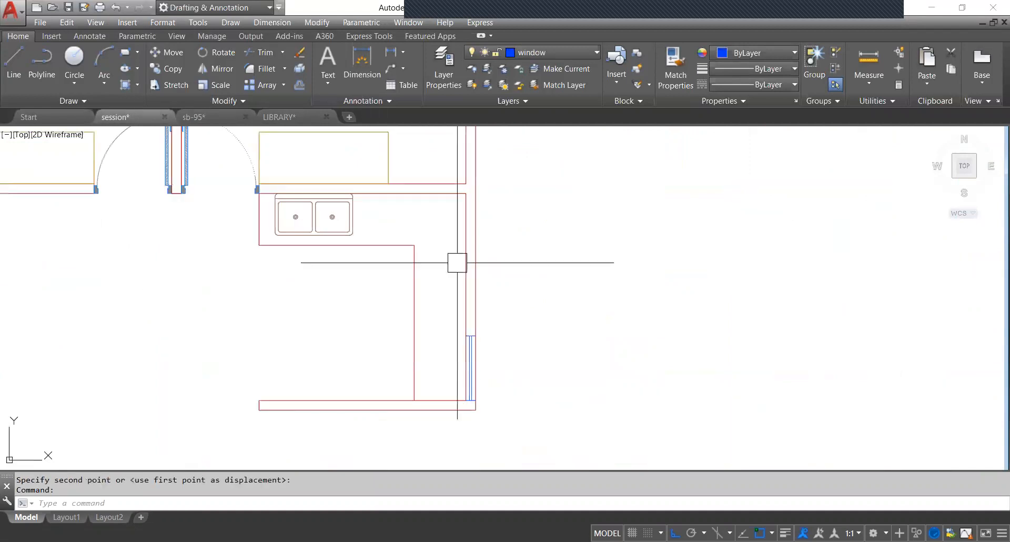
pyautogui.hotkey('ctrl', 'v')
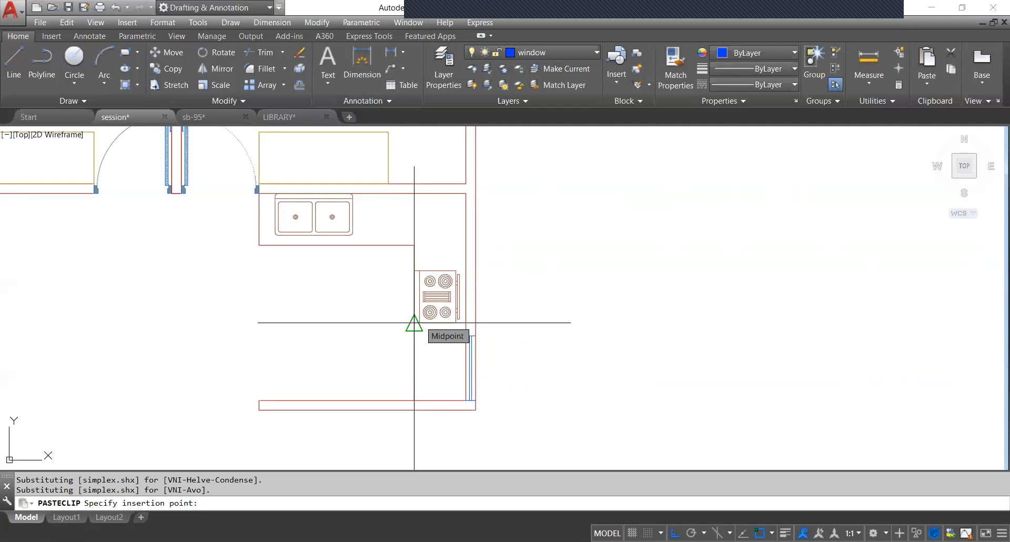
pyautogui.click(414, 322)
# Move the stove horizontally to the right so its back edge meets the inner face of the right wall.
pyautogui.click(444, 310)
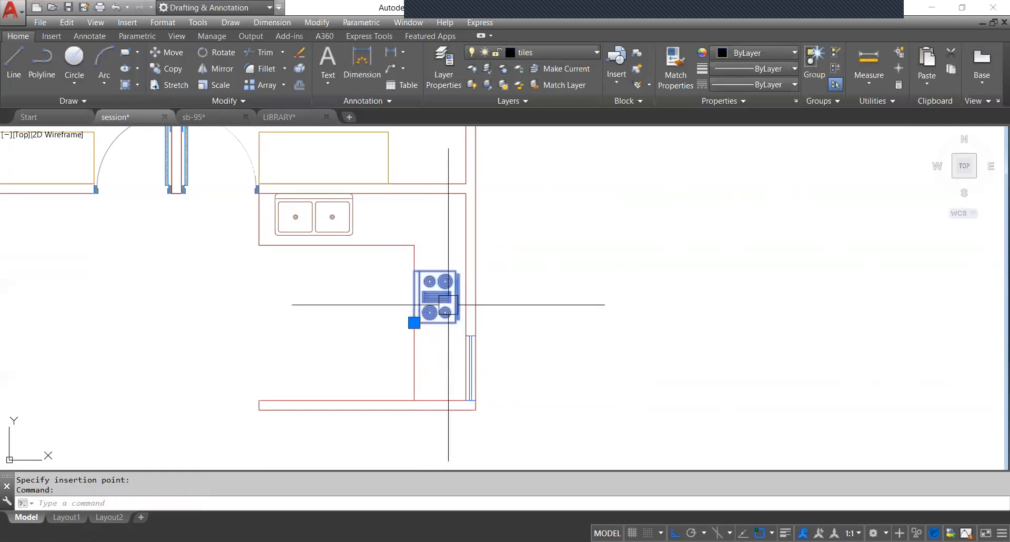
pyautogui.write('m')
pyautogui.press('Return')
pyautogui.click(458, 296)
pyautogui.click(466, 296)
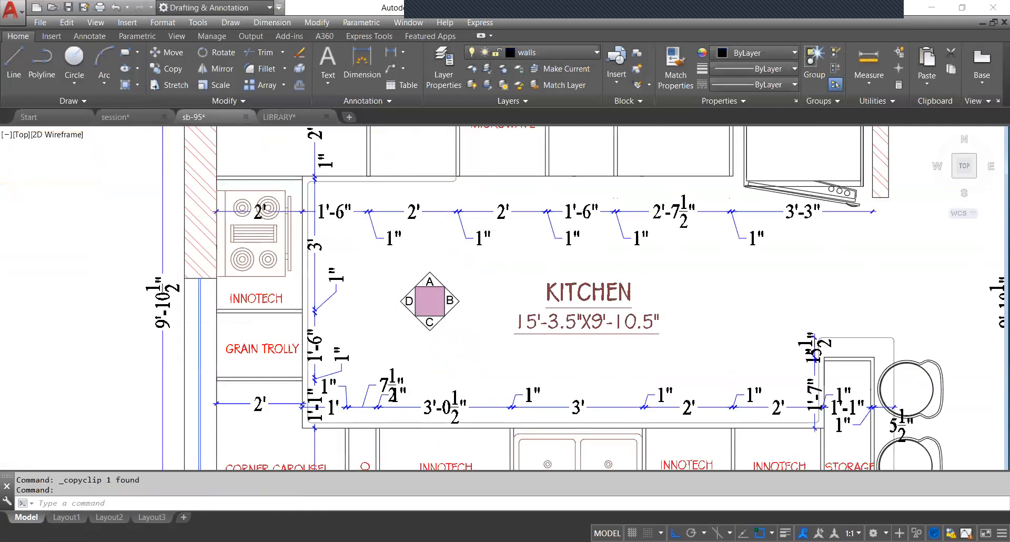
# In the sb-95 drawing, copy the refrigerator beside the crockery unit of the Below Counter Detail kitchen plan.
pyautogui.scroll(-3, 525, 210)
pyautogui.scroll(3, 548, 210)
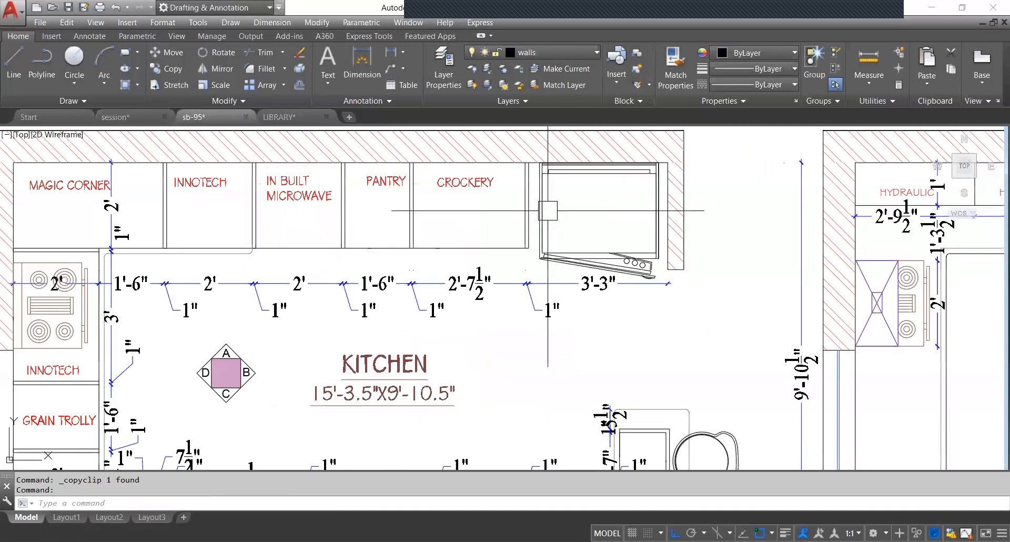
pyautogui.click(544, 212)
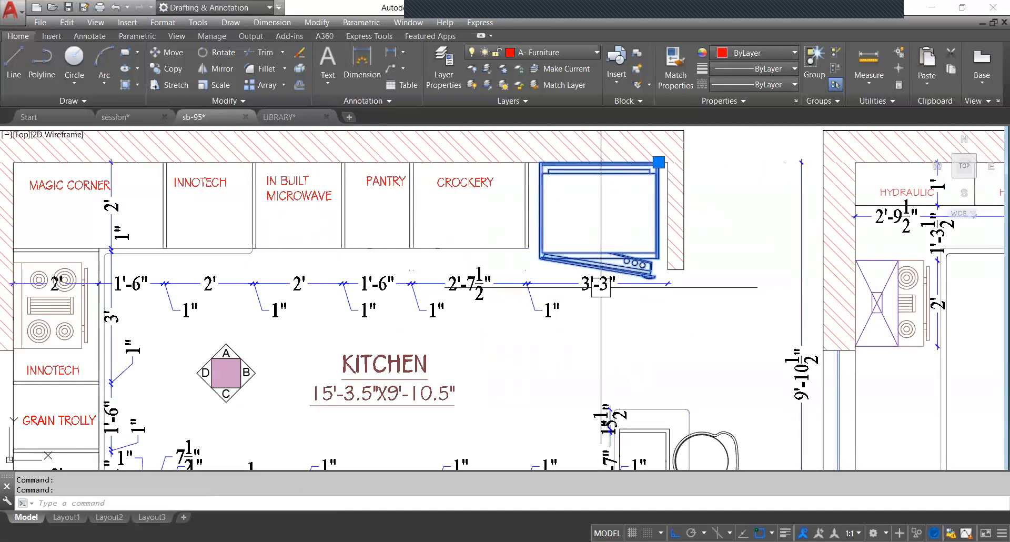
# Switch to the session drawing and paste the refrigerator into the open floor of the kitchen.
pyautogui.click(126, 116)
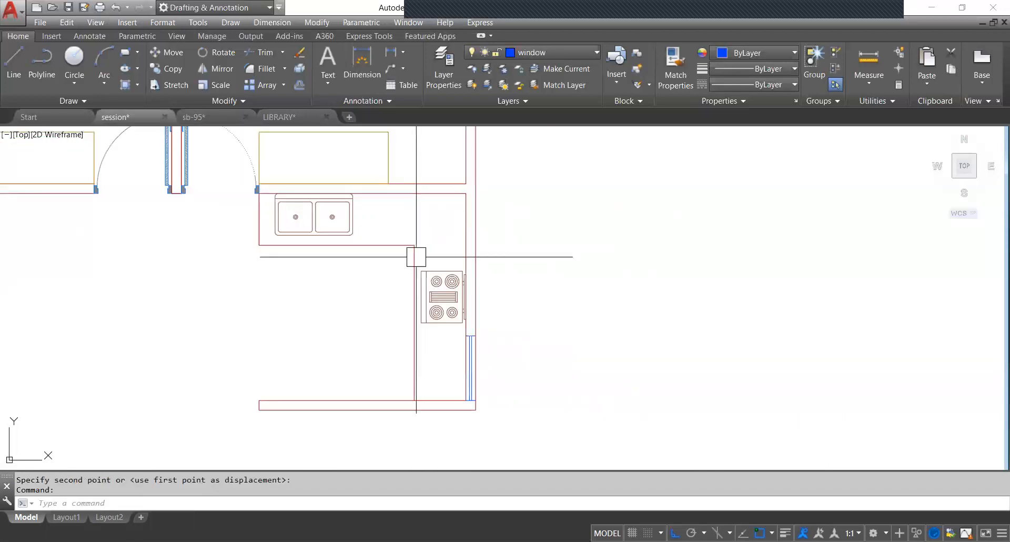
pyautogui.hotkey('ctrl', 'v')
pyautogui.click(299, 346)
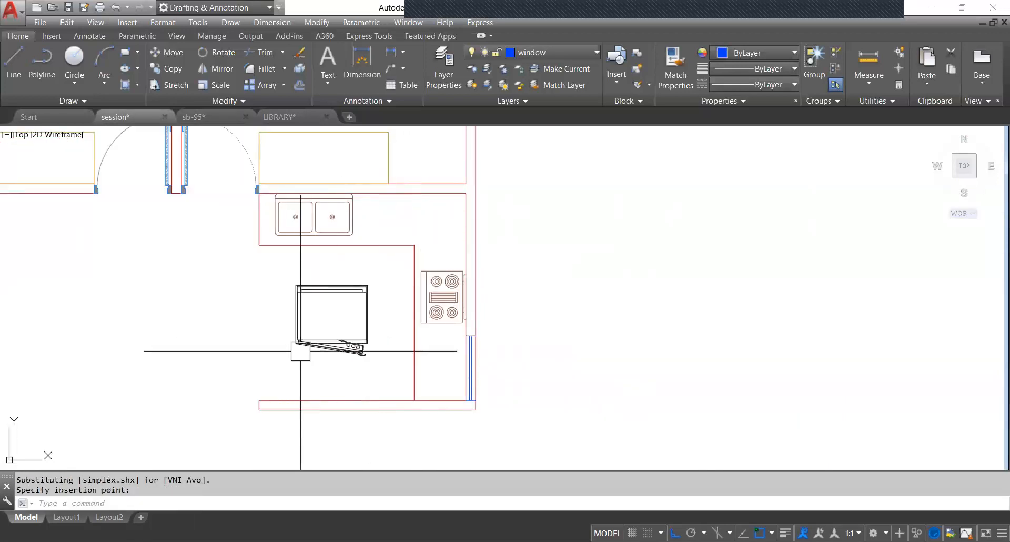
# Rotate the refrigerator 180° about its upper-left corner so its door faces the sink counter.
pyautogui.write('ro')
pyautogui.press('Return')
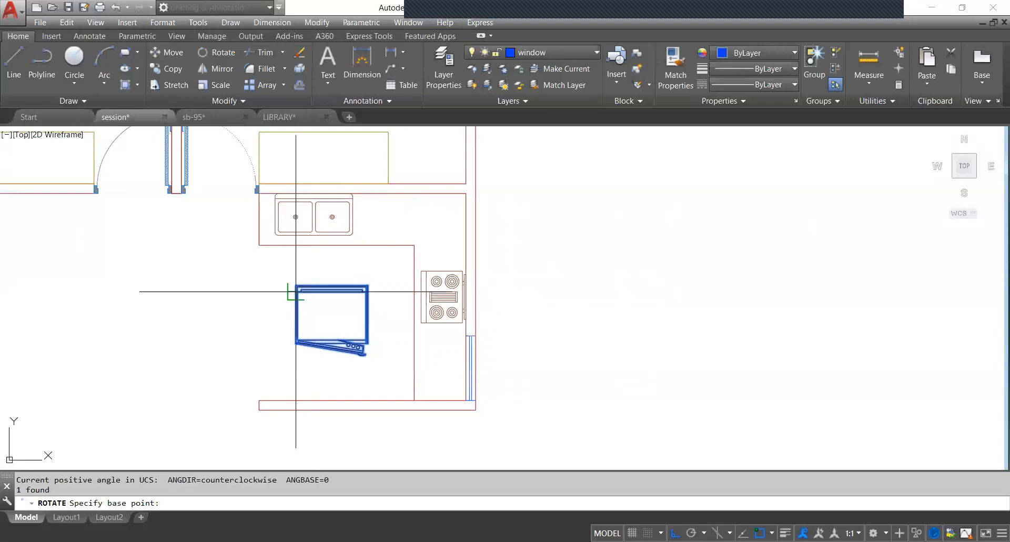
pyautogui.scroll(2, 297, 285)
pyautogui.click(295, 290)
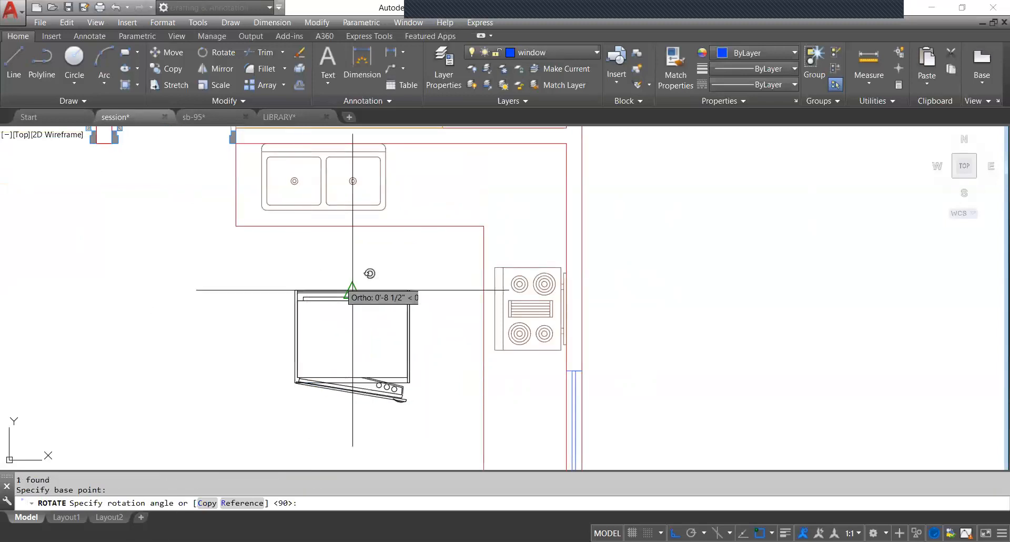
pyautogui.click(74, 322)
# Move the refrigerator by its lower-left corner to the left end of the kitchen's bottom wall, on the inner face.
pyautogui.scroll(-4, 368, 289)
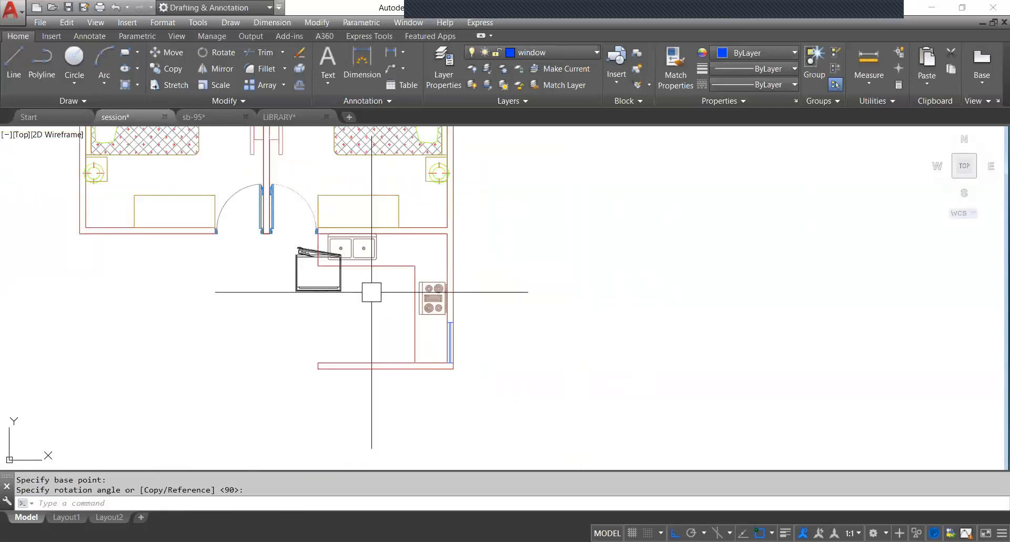
pyautogui.click(319, 288)
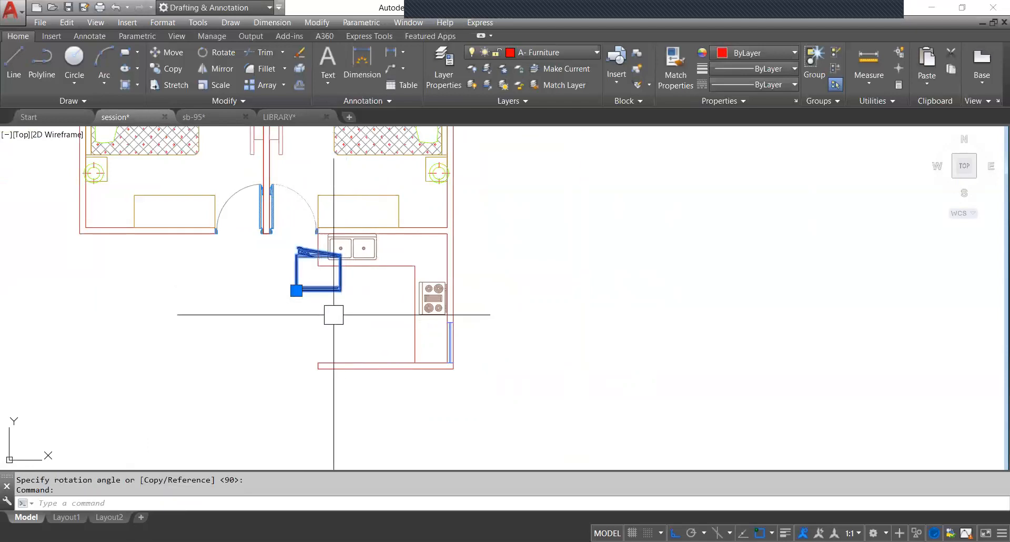
pyautogui.write('m')
pyautogui.press('Return')
pyautogui.scroll(3, 299, 295)
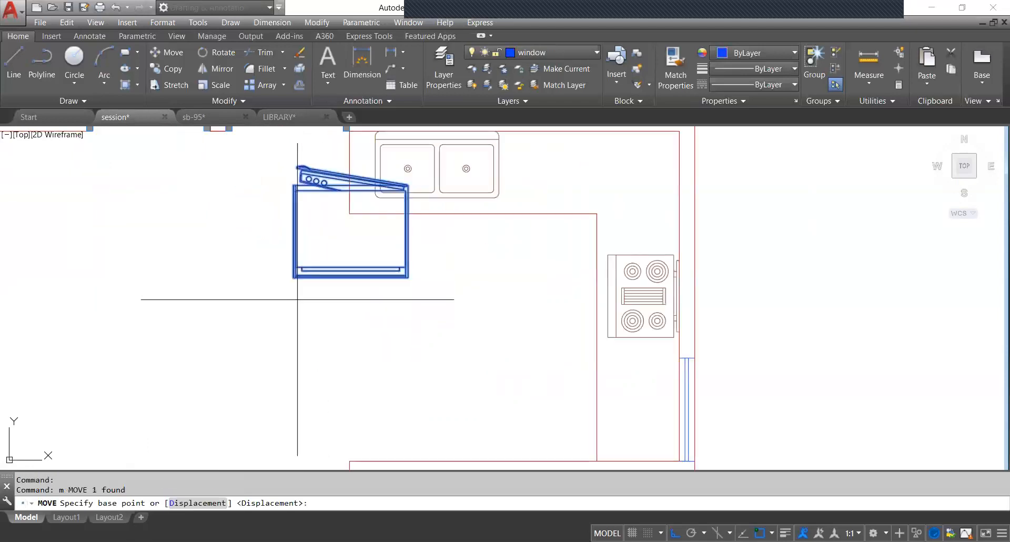
pyautogui.click(295, 278)
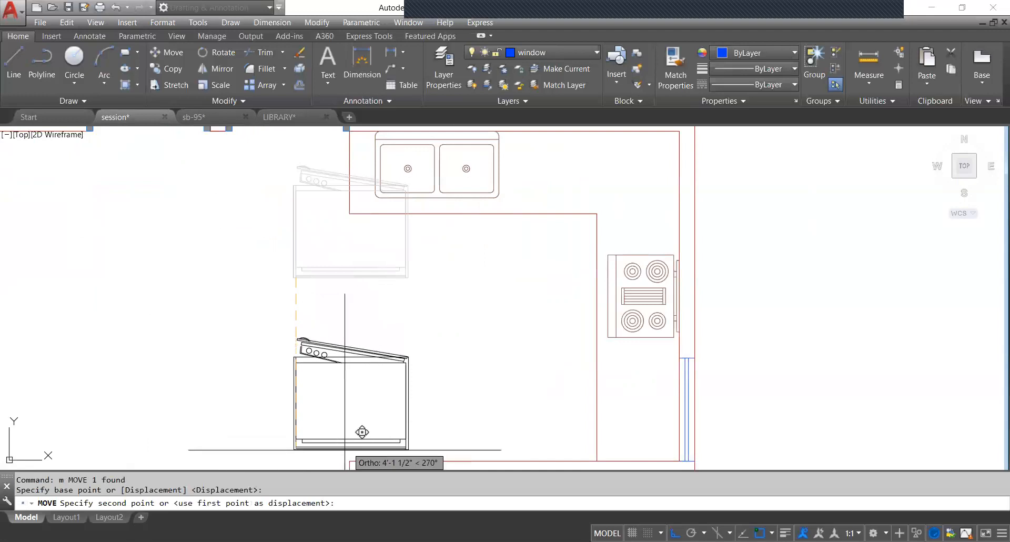
pyautogui.click(349, 460)
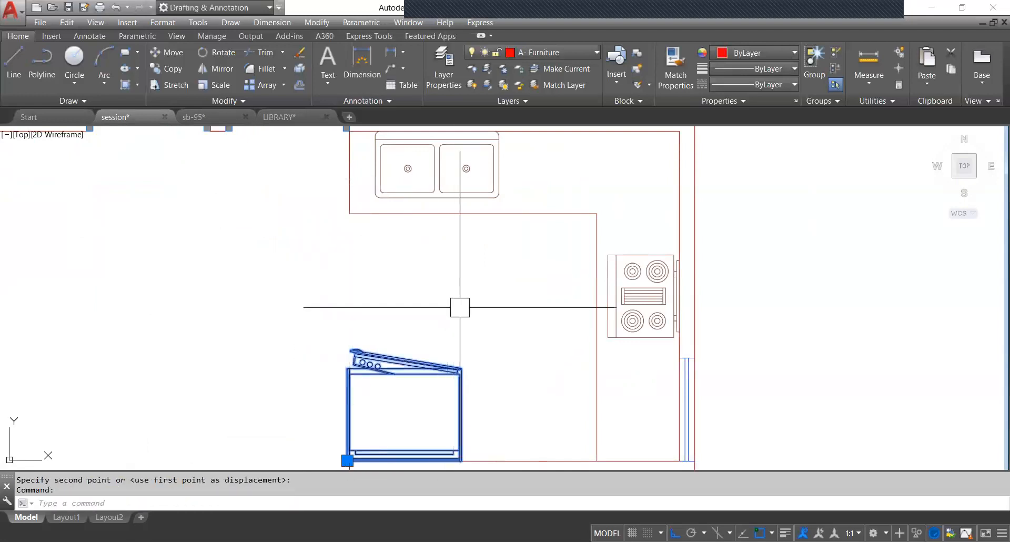
# Shift the refrigerator slightly to the right along the bottom wall, clear of the wall's left end.
pyautogui.write('m')
pyautogui.press('Return')
pyautogui.click(480, 291)
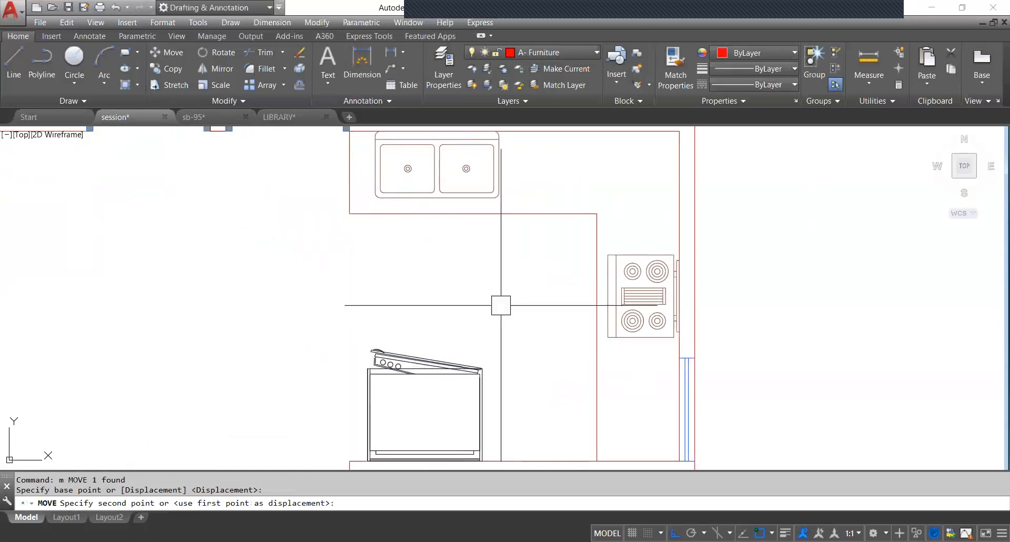
pyautogui.scroll(-4, 500, 305)
pyautogui.click(437, 296)
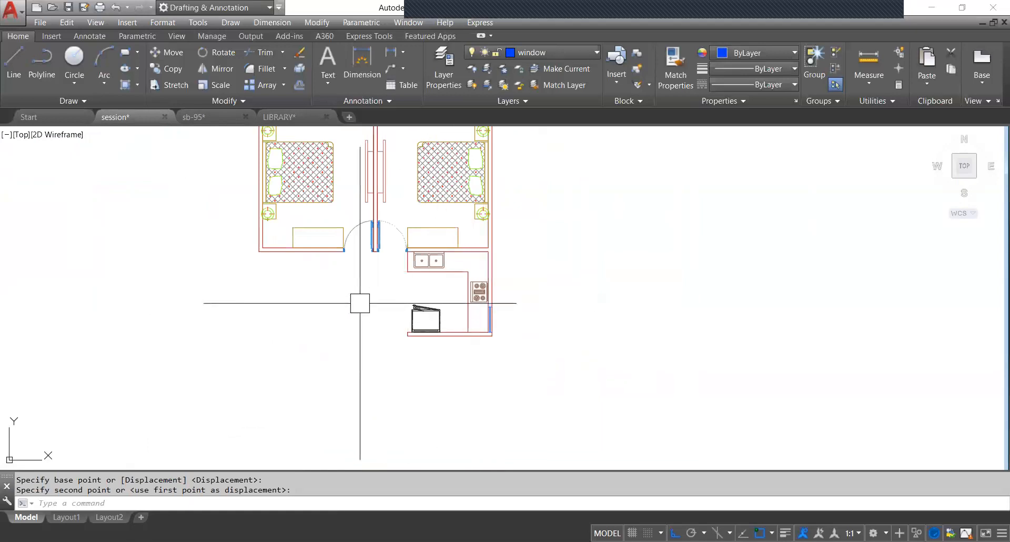
pyautogui.moveTo(345, 308); pyautogui.dragTo(347, 315, button='middle')
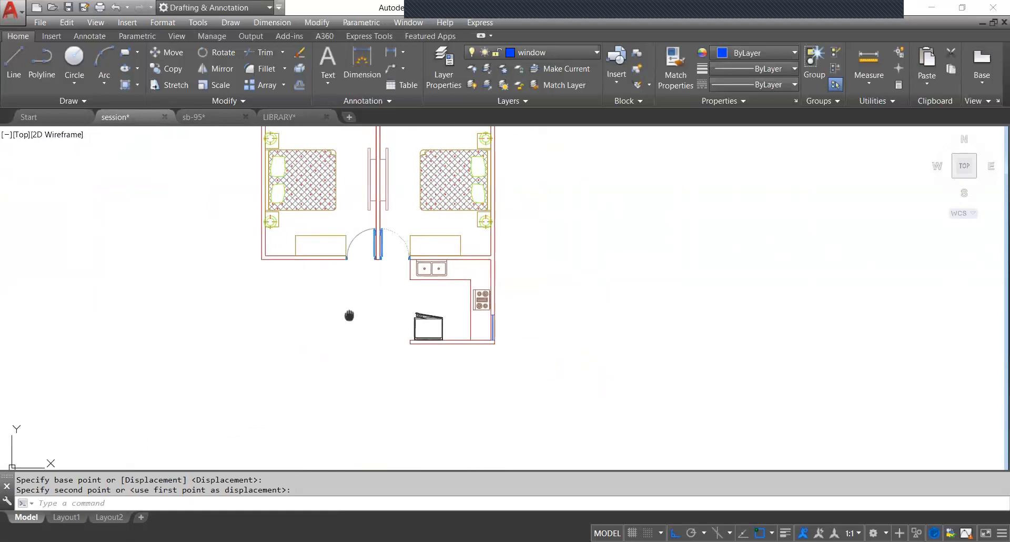
pyautogui.scroll(-4, 364, 309)
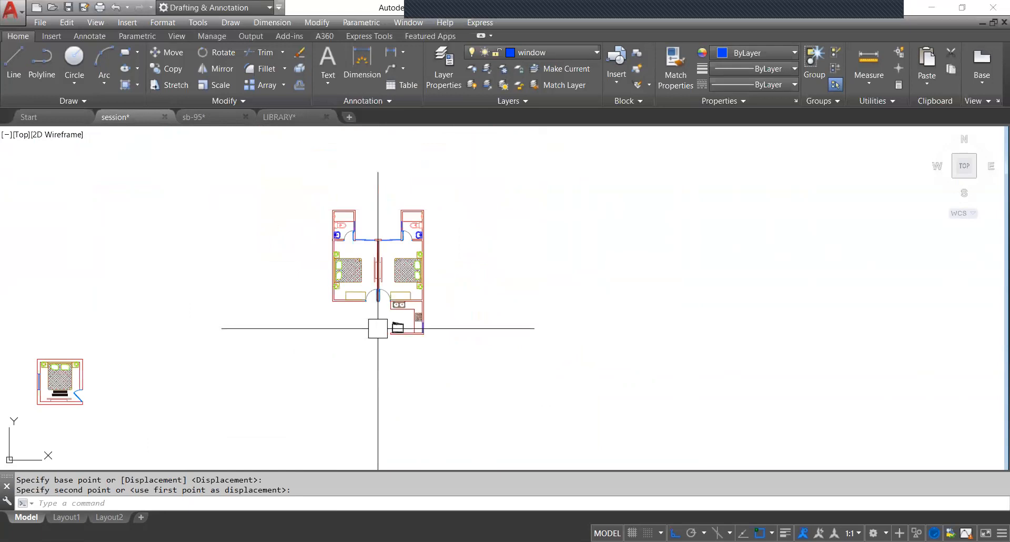
pyautogui.scroll(4, 381, 317)
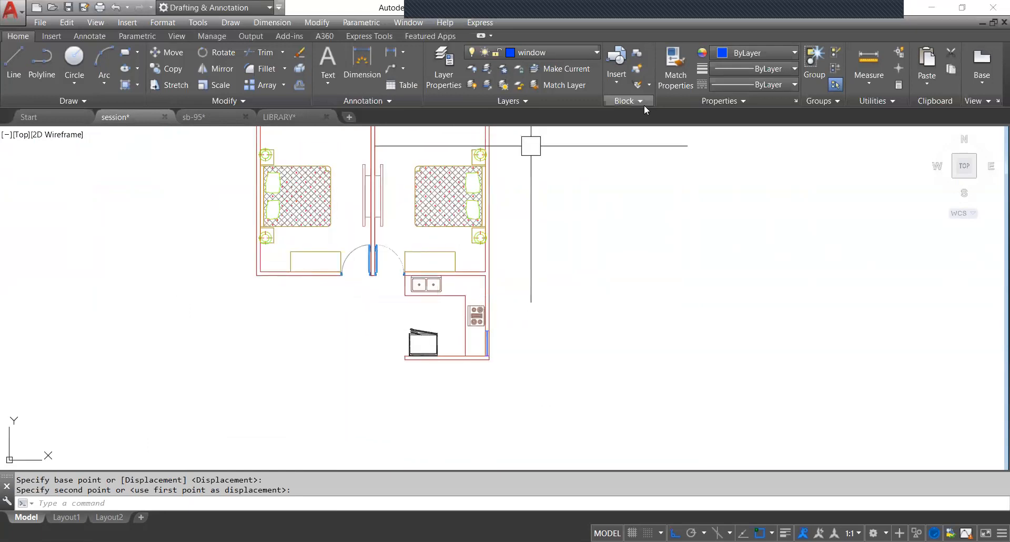
pyautogui.write('l')
pyautogui.press('Return')
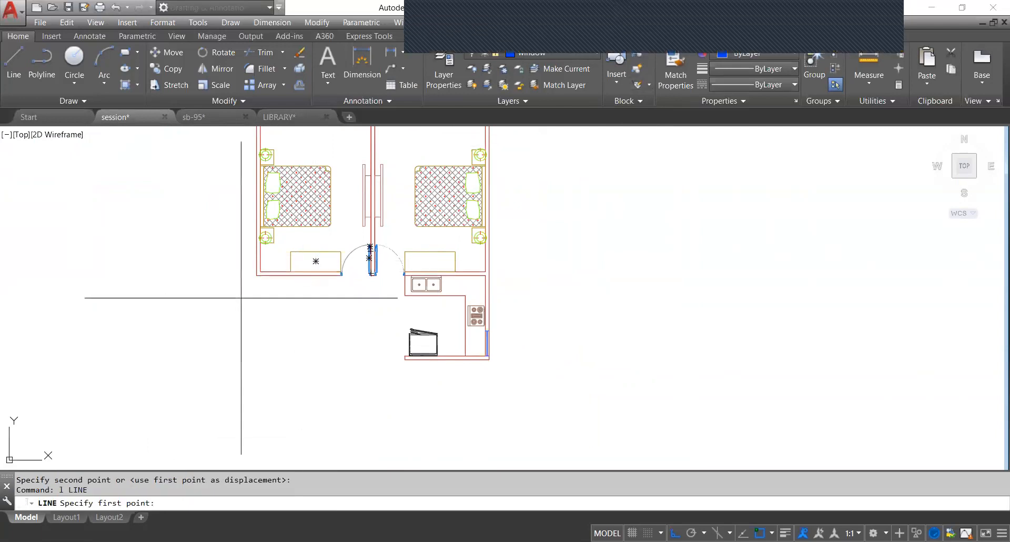
pyautogui.scroll(4, 282, 316)
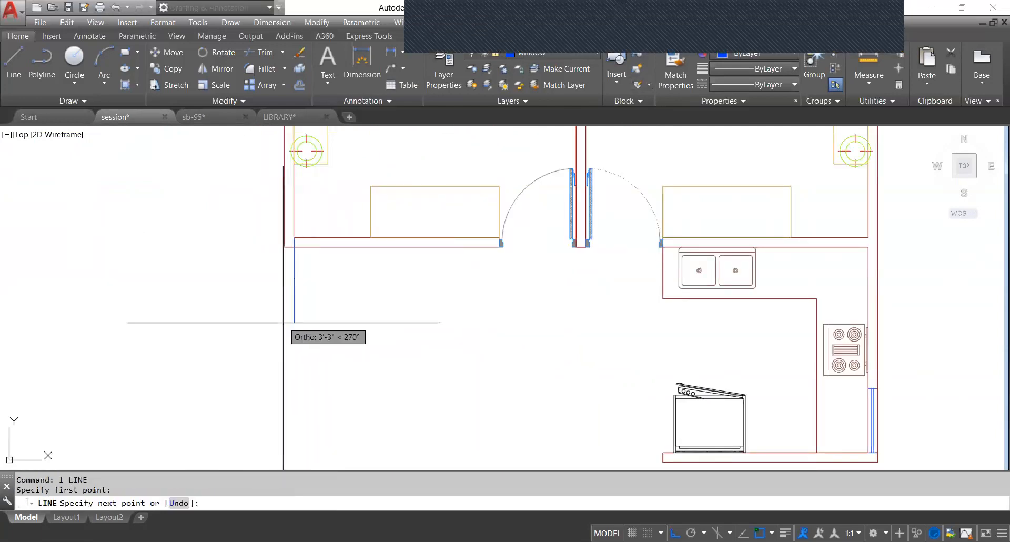
pyautogui.press('Escape')
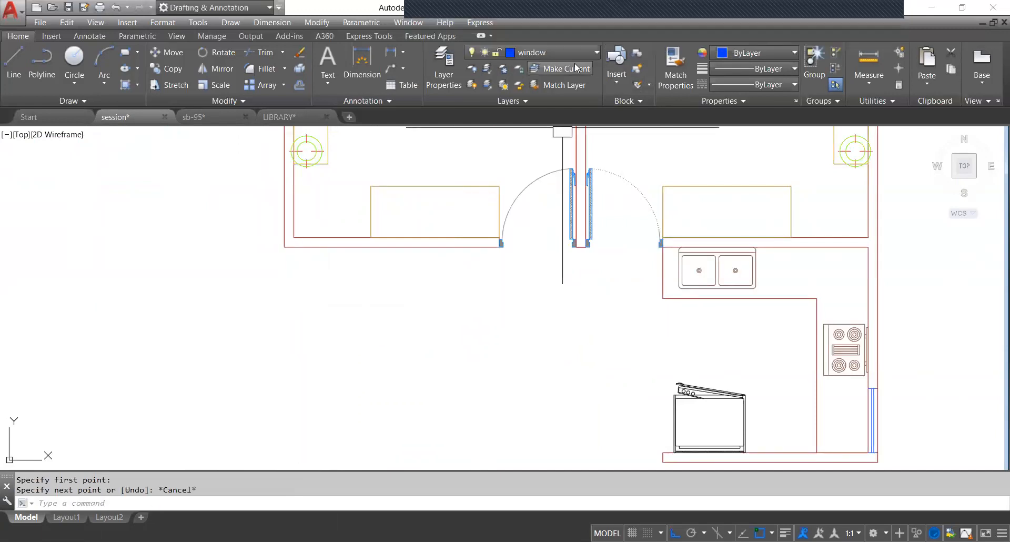
# Make the wall layer current and draw a 20' line straight down from the left bedroom's inner lower-left corner.
pyautogui.click(565, 51)
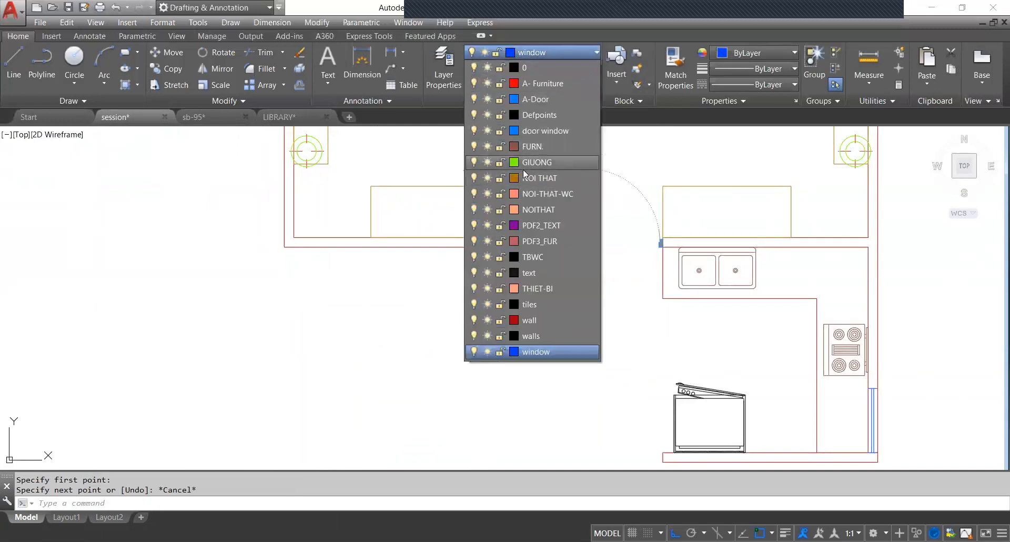
pyautogui.click(525, 320)
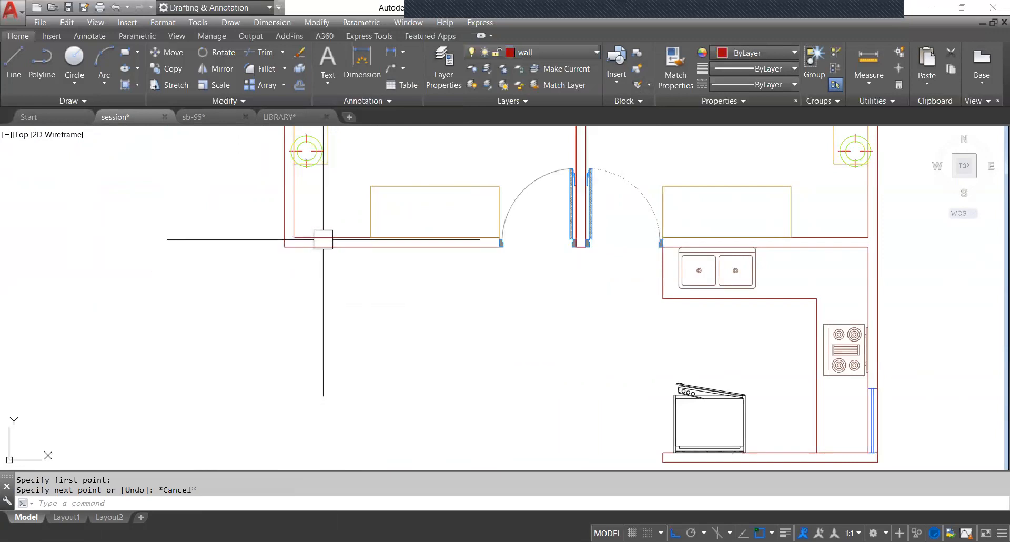
pyautogui.write('l')
pyautogui.press('Return')
pyautogui.click(293, 237)
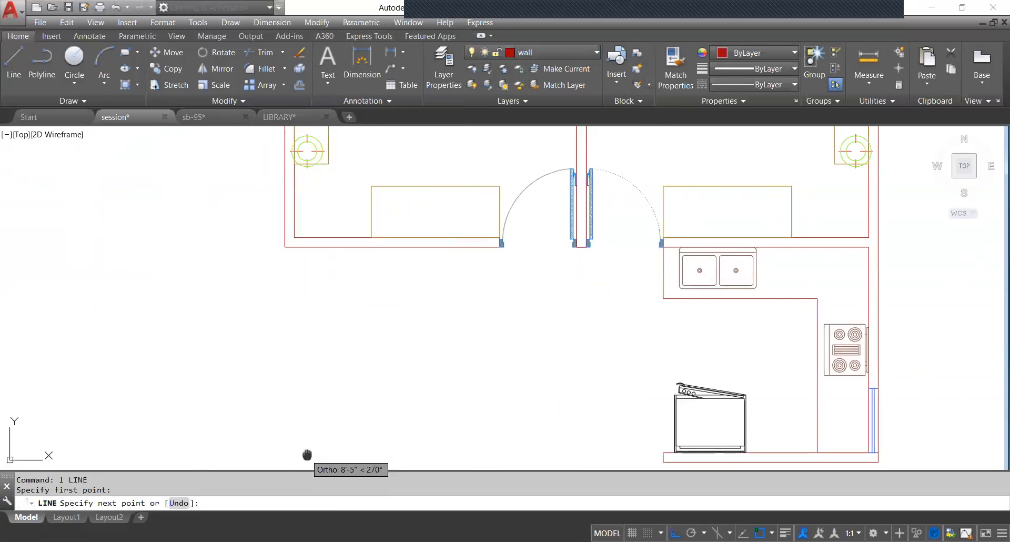
pyautogui.moveTo(305, 456); pyautogui.dragTo(342, 321, button='middle')
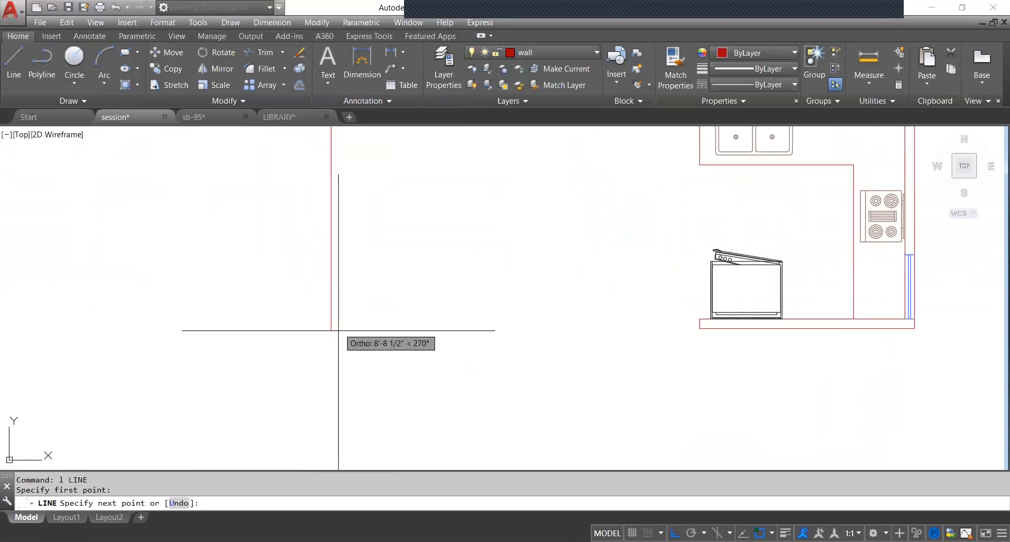
pyautogui.scroll(-5, 342, 339)
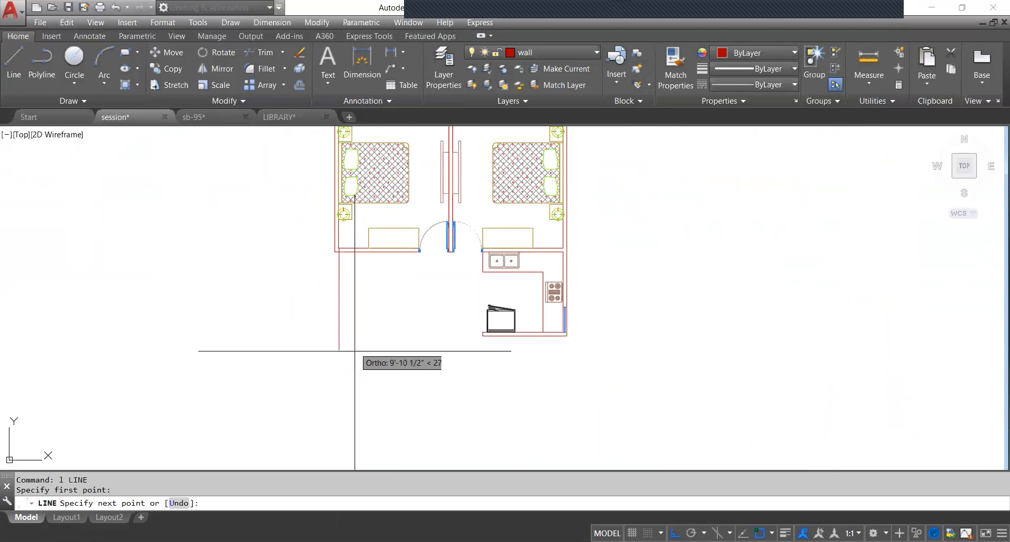
pyautogui.write('0')
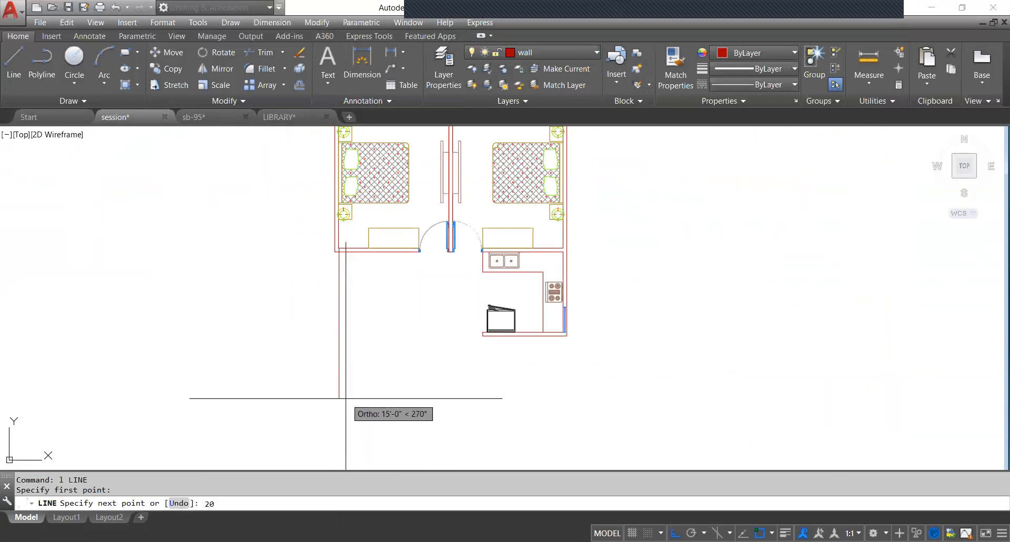
pyautogui.write("'")
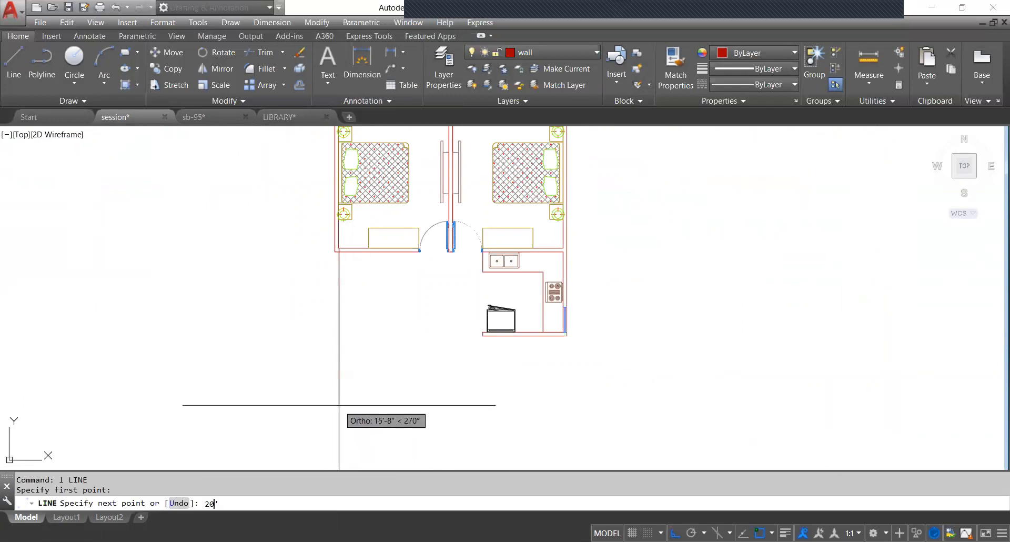
pyautogui.press('Return')
# Continue the line horizontally to the right about 14'-8", ending just below the left end of the kitchen's bottom wall.
pyautogui.scroll(-2, 367, 340)
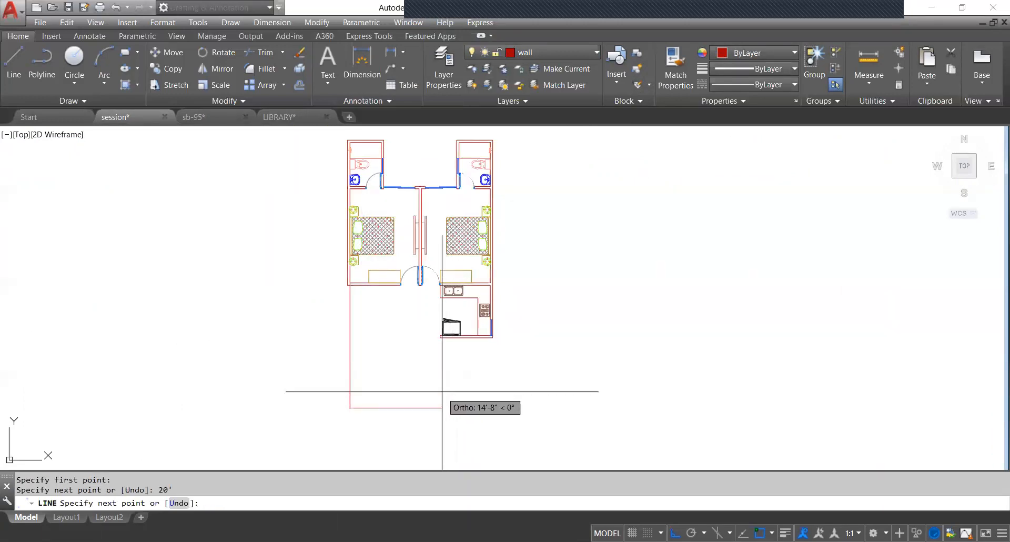
pyautogui.scroll(2, 442, 391)
pyautogui.click(440, 403)
pyautogui.press('Escape')
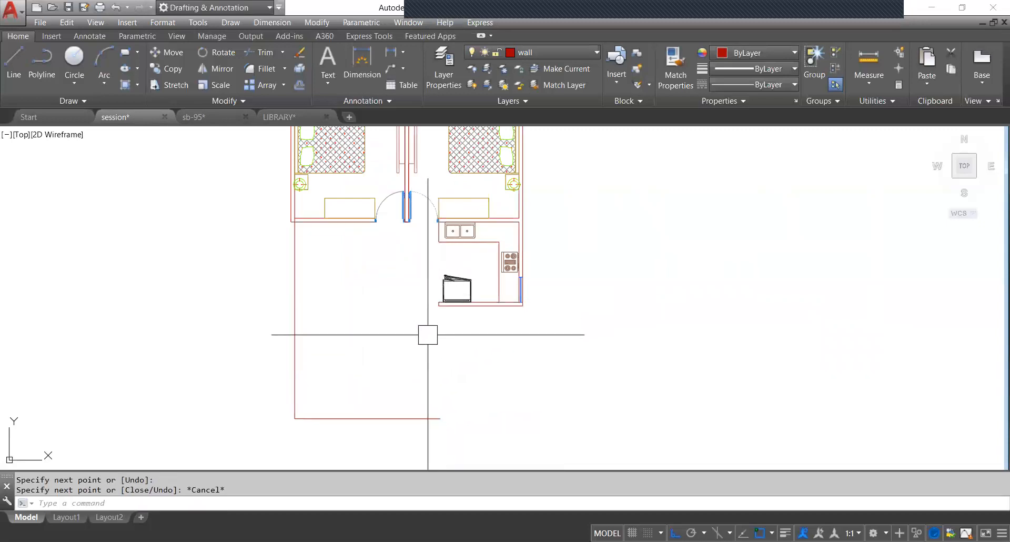
# Fillet the new bottom line with the short vertical end line of the kitchen's bottom wall at zero radius, closing the room's right side.
pyautogui.scroll(5, 449, 298)
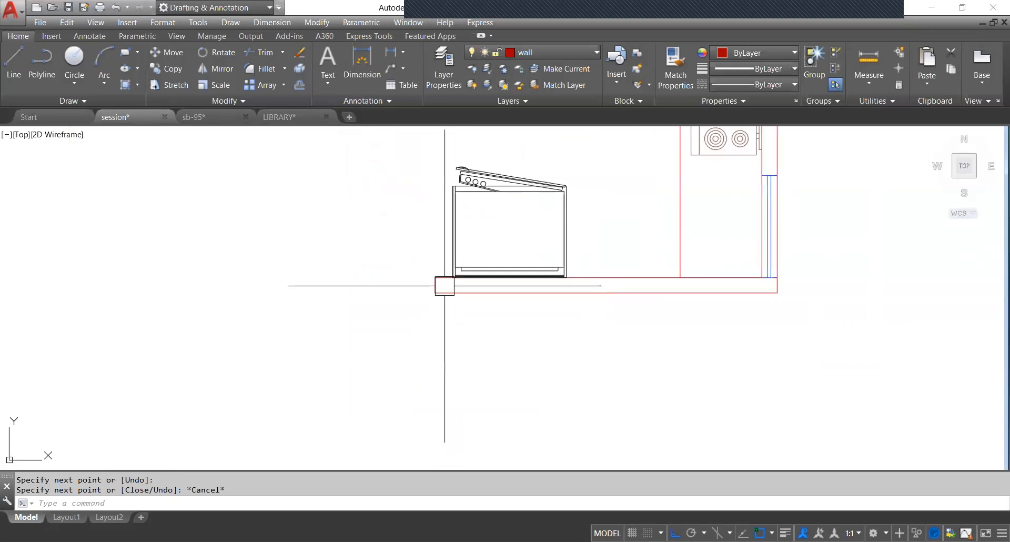
pyautogui.scroll(-4, 423, 327)
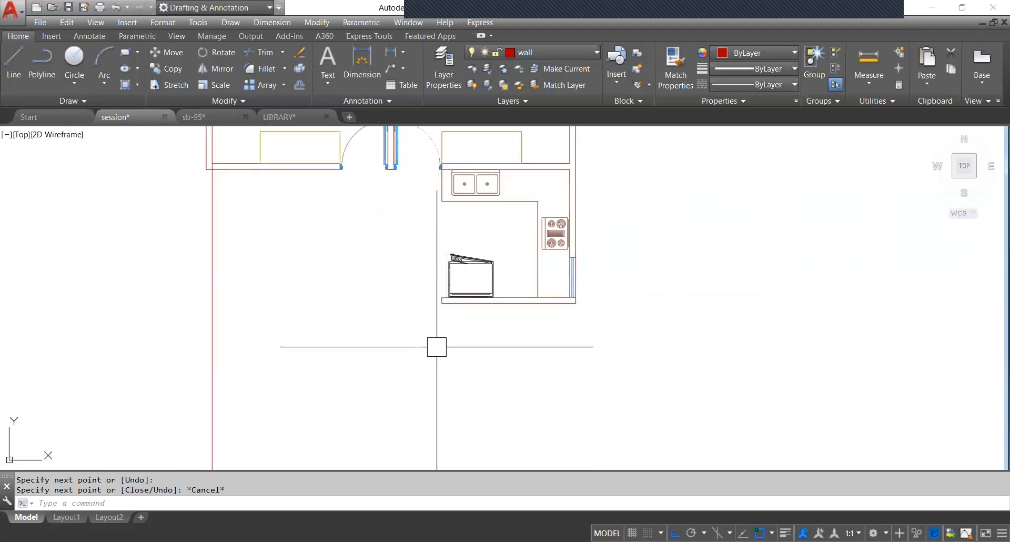
pyautogui.moveTo(457, 345); pyautogui.dragTo(480, 272, button='middle')
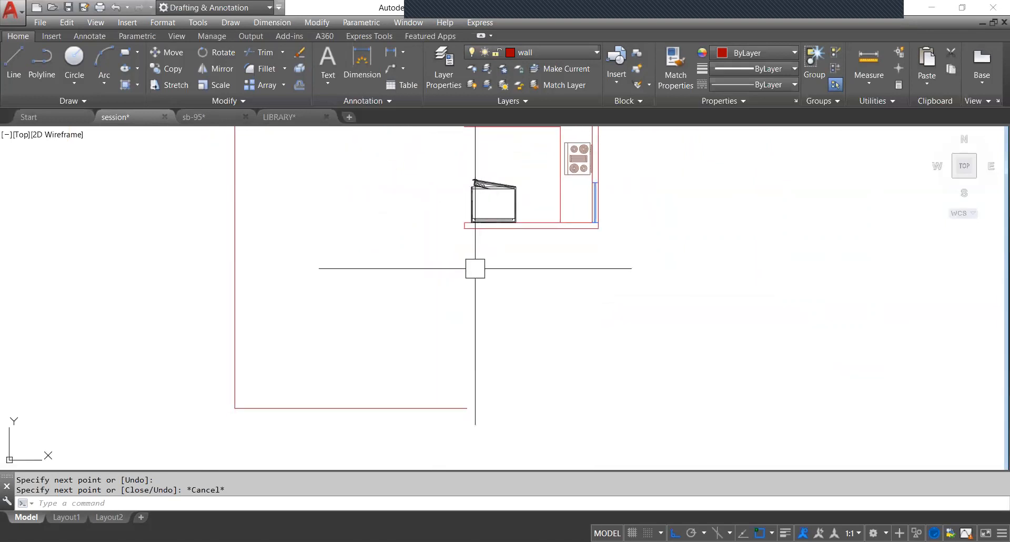
pyautogui.press('Return')
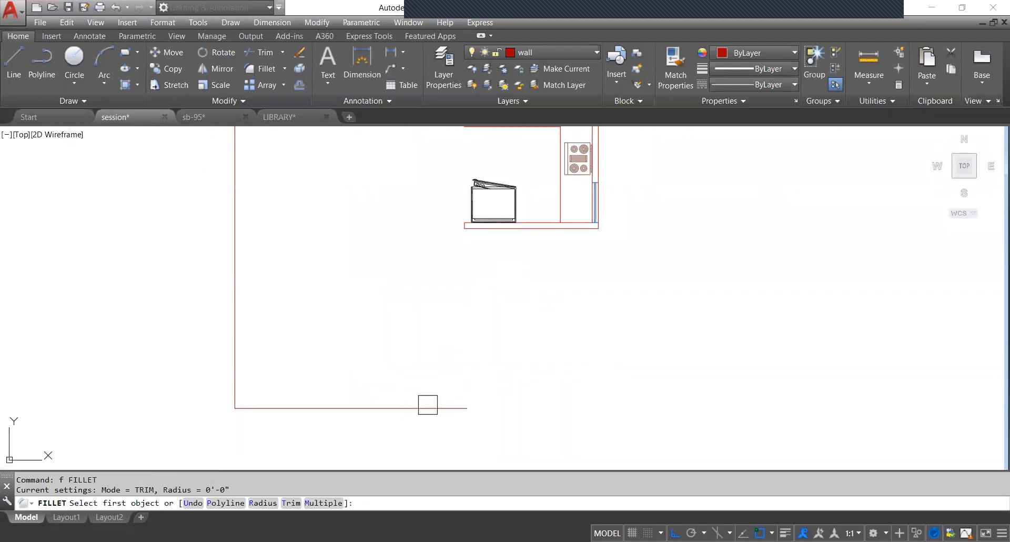
pyautogui.click(432, 408)
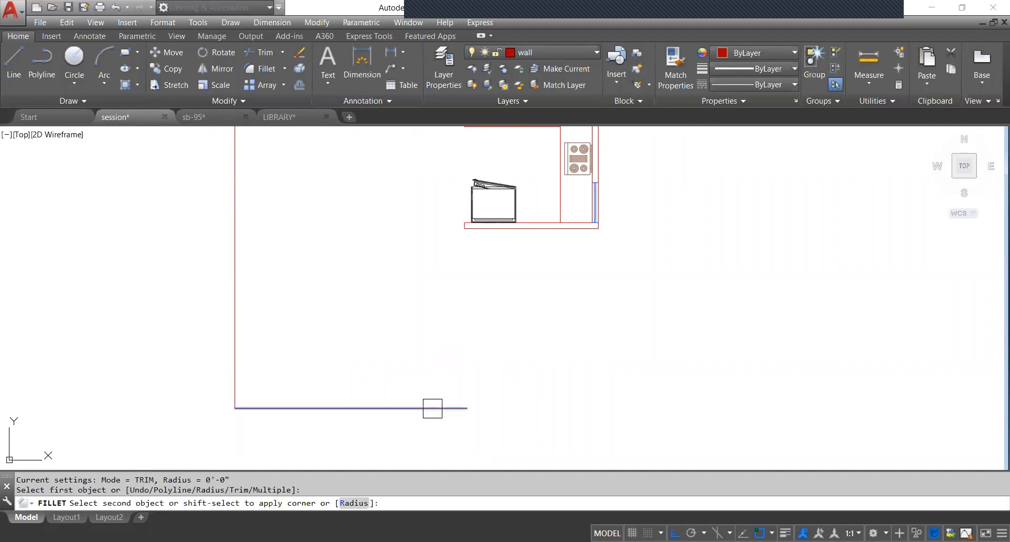
pyautogui.scroll(10, 473, 221)
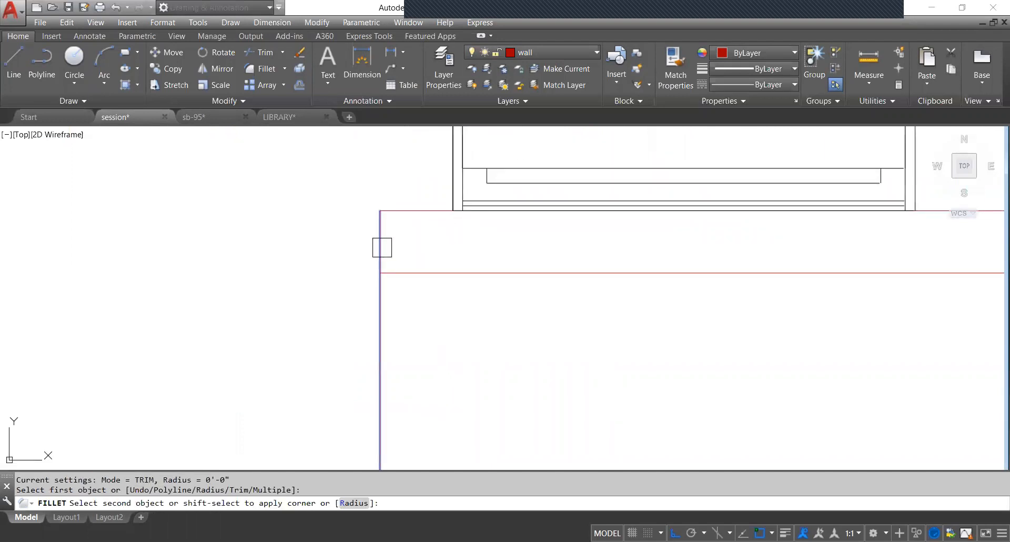
pyautogui.click(381, 247)
pyautogui.scroll(-10, 384, 247)
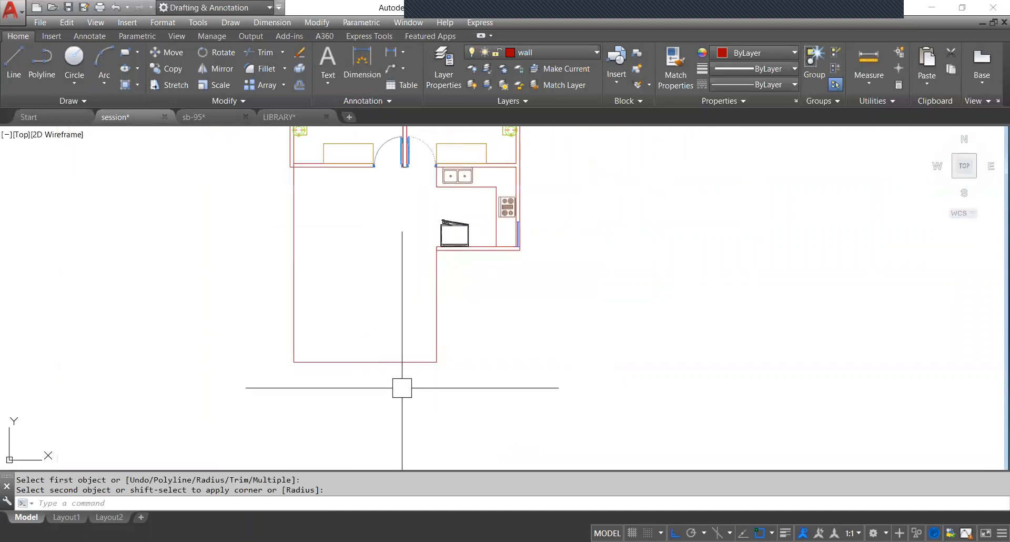
# Offset the new room's left wall line 4.5" outward.
pyautogui.scroll(-6, 458, 322)
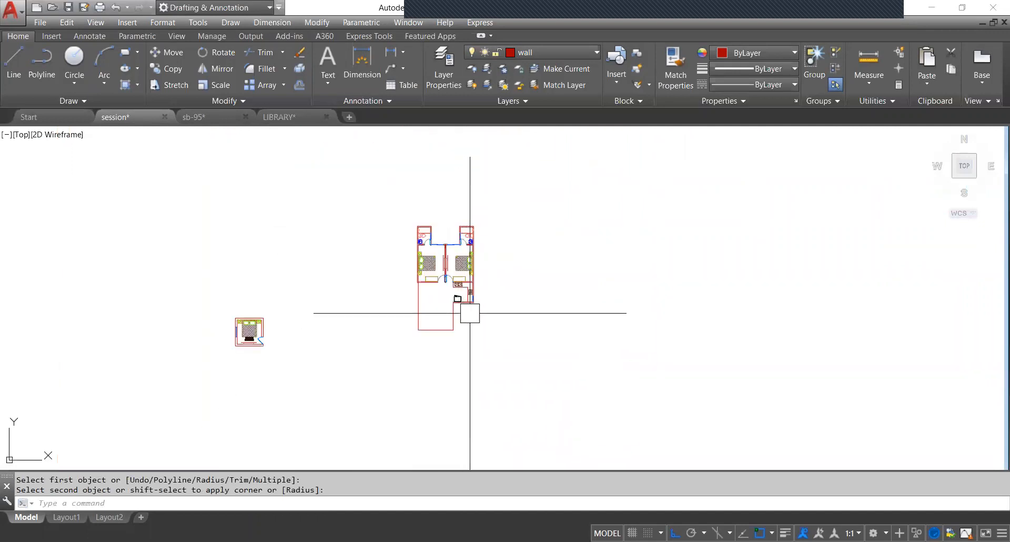
pyautogui.scroll(4, 450, 294)
pyautogui.moveTo(417, 363); pyautogui.dragTo(414, 330, button='middle')
pyautogui.scroll(-2, 410, 326)
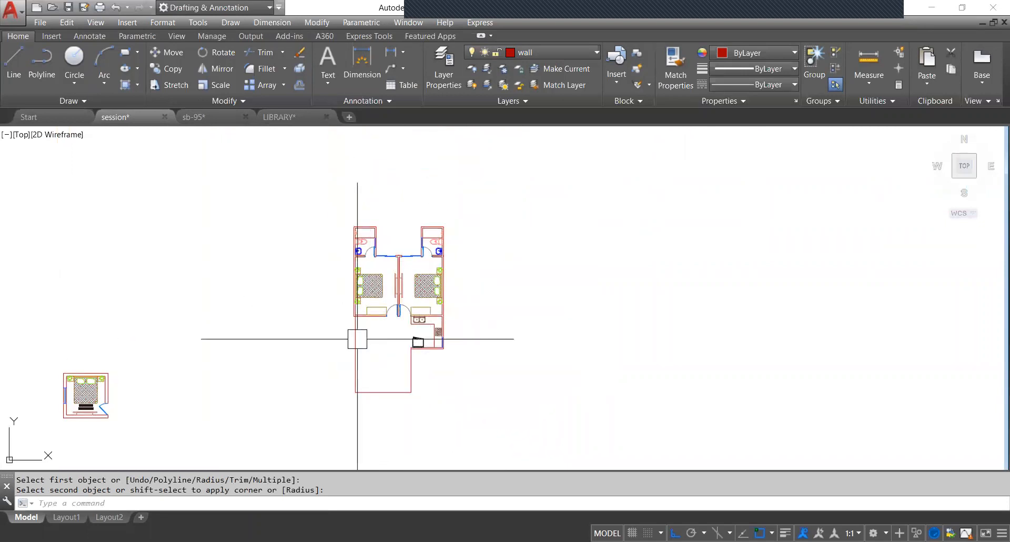
pyautogui.scroll(4, 392, 318)
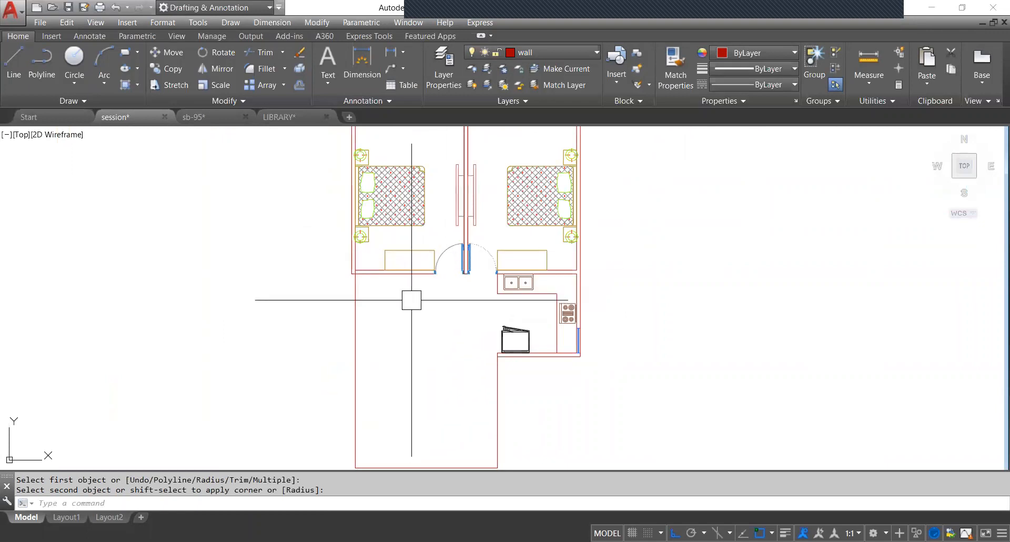
pyautogui.write('o')
pyautogui.press('Return')
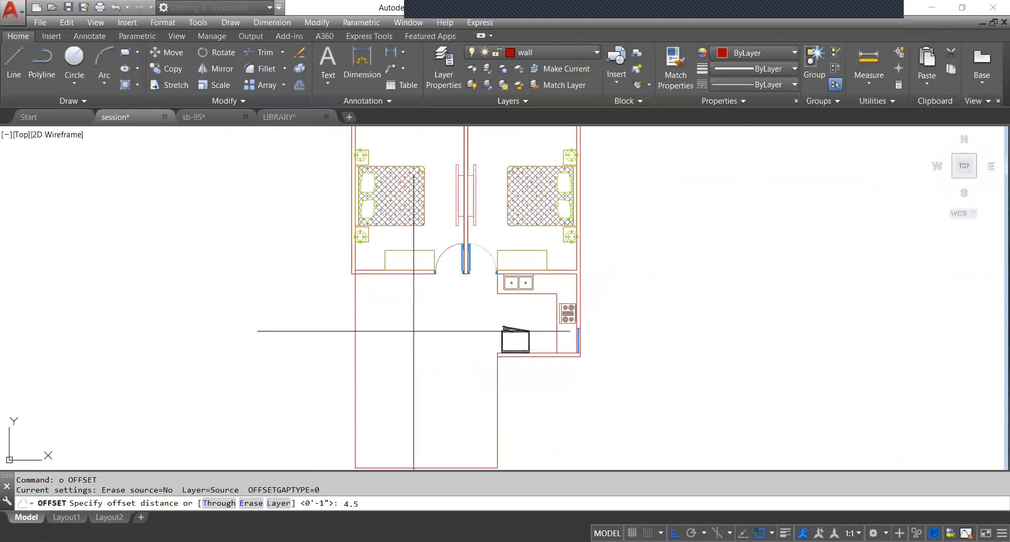
pyautogui.press('Return')
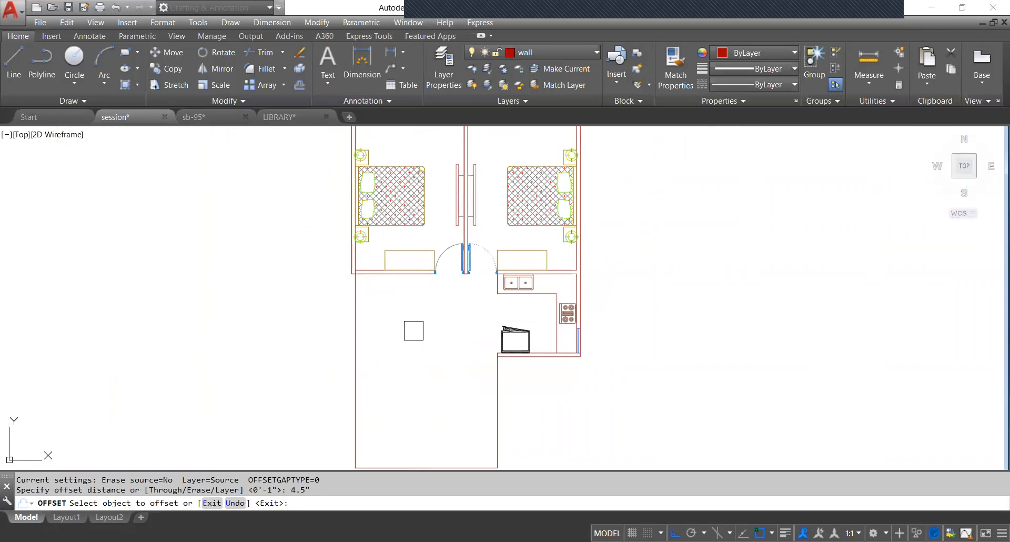
pyautogui.click(355, 339)
pyautogui.click(430, 350)
# Offset the new room's bottom and right wall lines outward by the same 4.5".
pyautogui.moveTo(430, 350); pyautogui.dragTo(438, 252, button='middle')
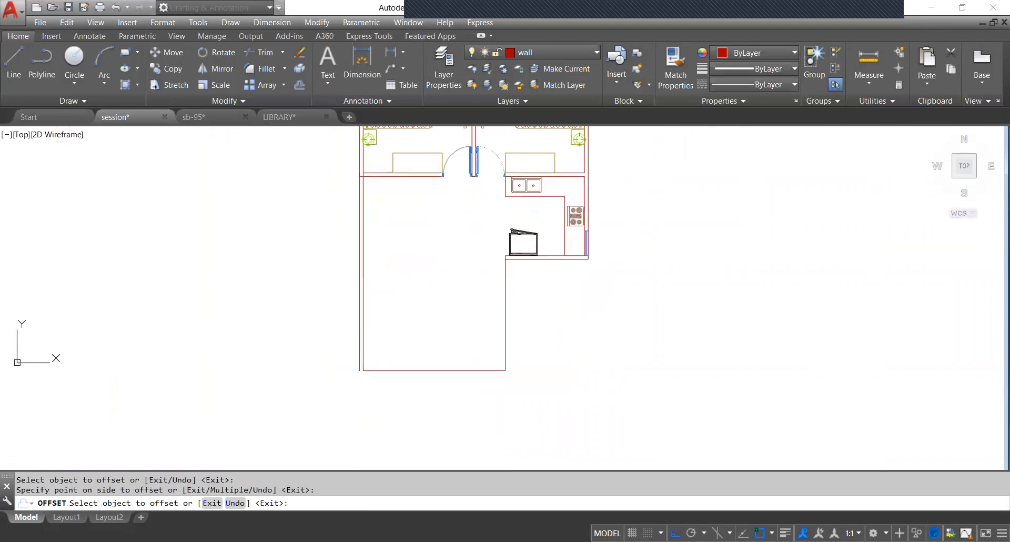
pyautogui.click(401, 360)
pyautogui.click(395, 375)
pyautogui.click(493, 293)
pyautogui.click(505, 295)
pyautogui.click(559, 297)
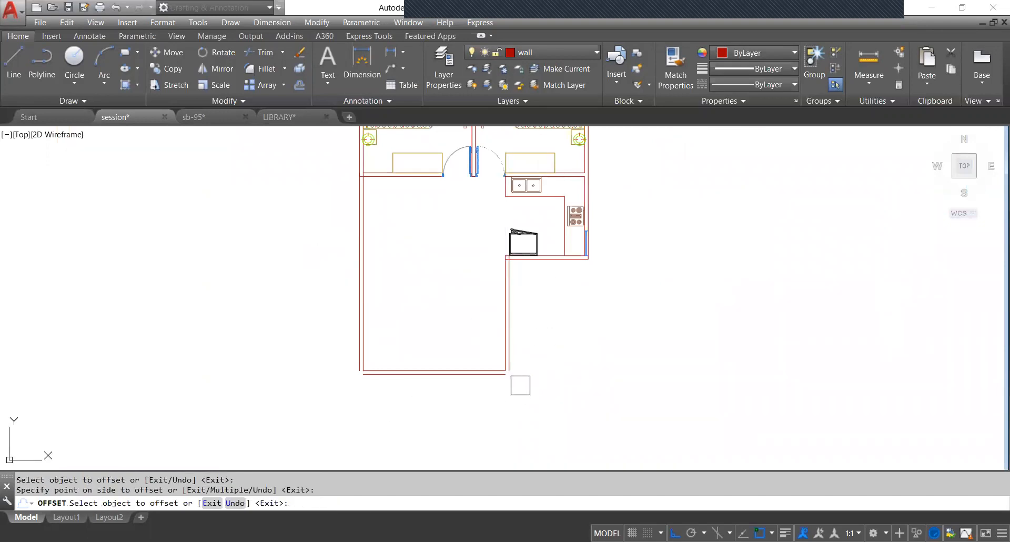
pyautogui.press('Escape')
# Fillet the outer left and bottom wall lines into a sharp corner at the room's lower left.
pyautogui.write('f')
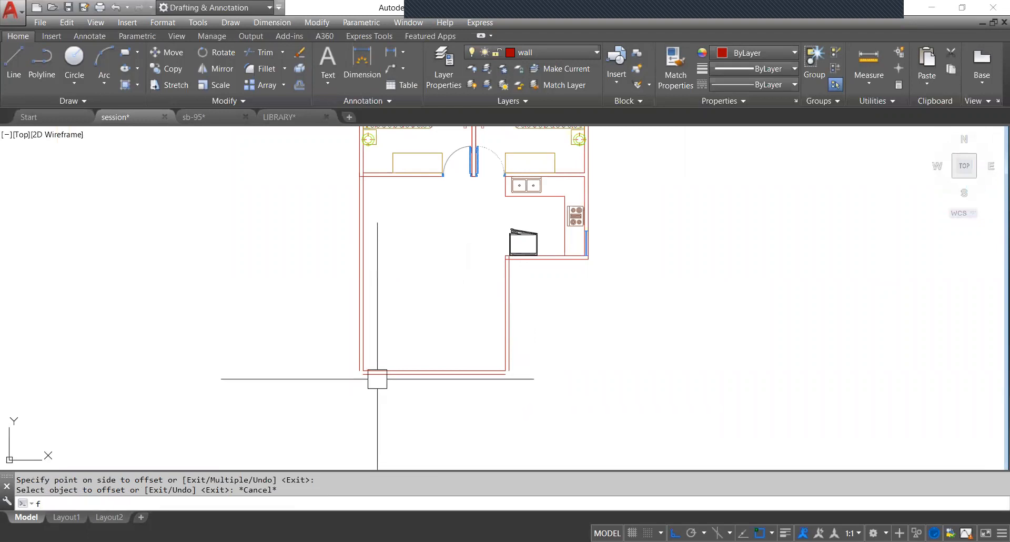
pyautogui.press('Return')
pyautogui.scroll(5, 364, 368)
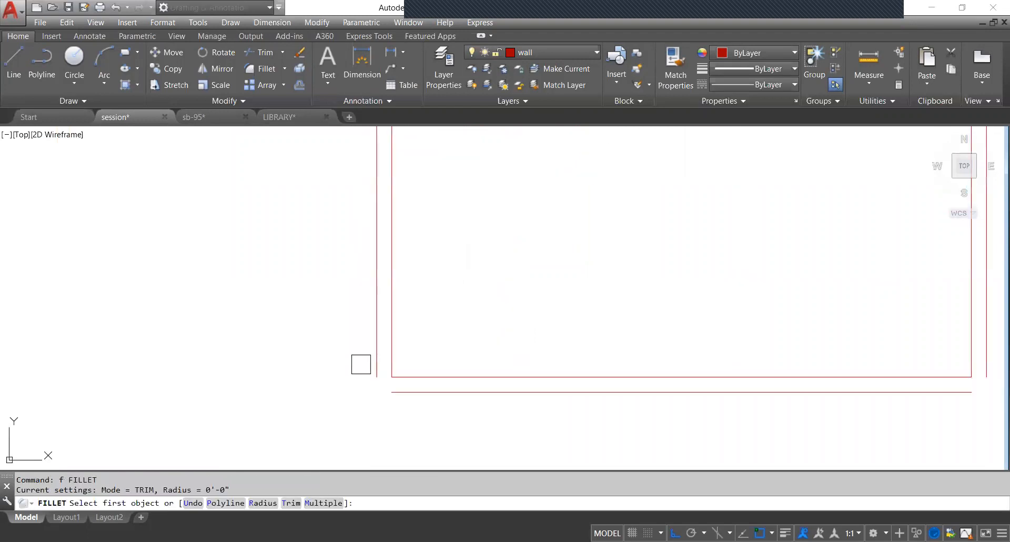
pyautogui.click(377, 363)
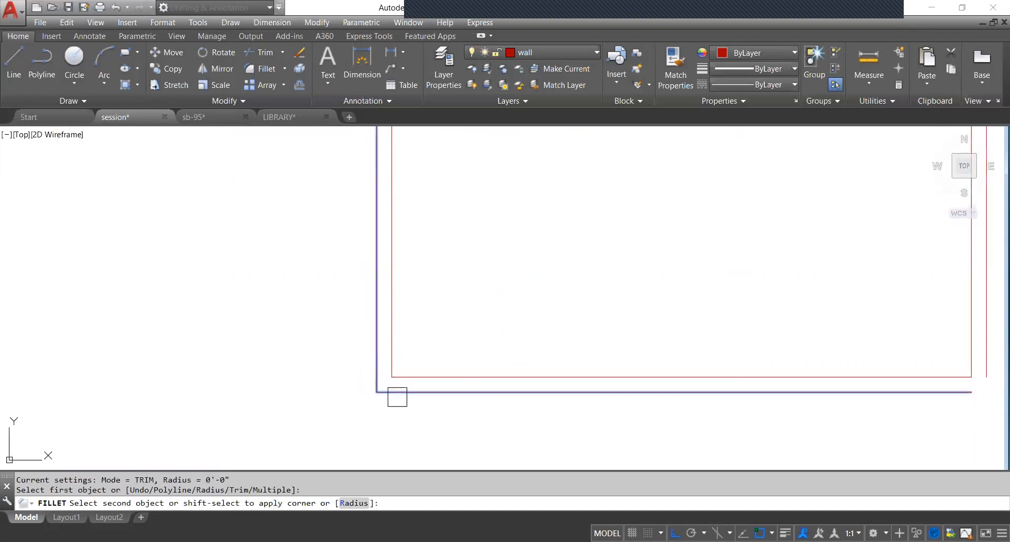
pyautogui.click(412, 391)
pyautogui.scroll(-5, 509, 399)
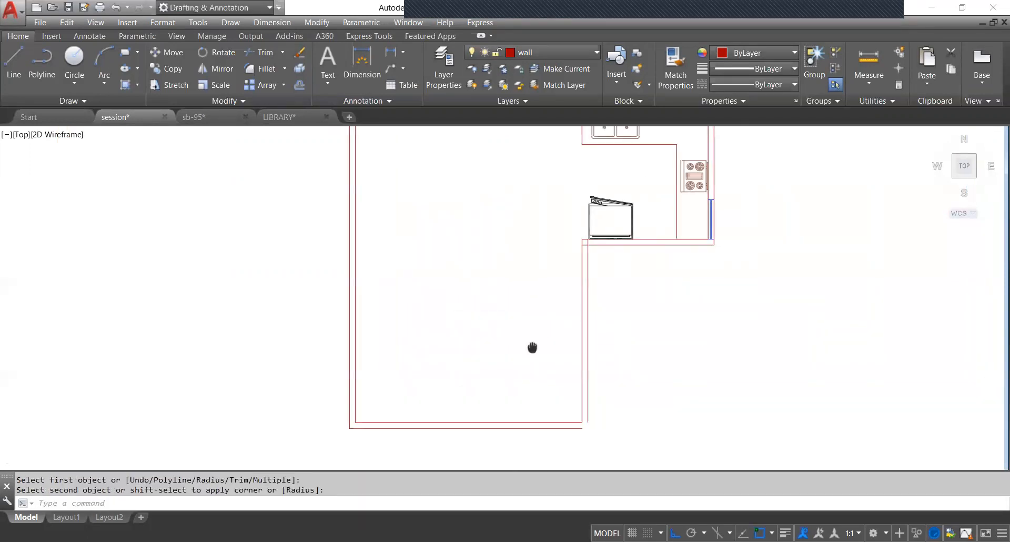
# Fillet the outer bottom and right wall lines into a sharp corner at the room's lower right.
pyautogui.press('Return')
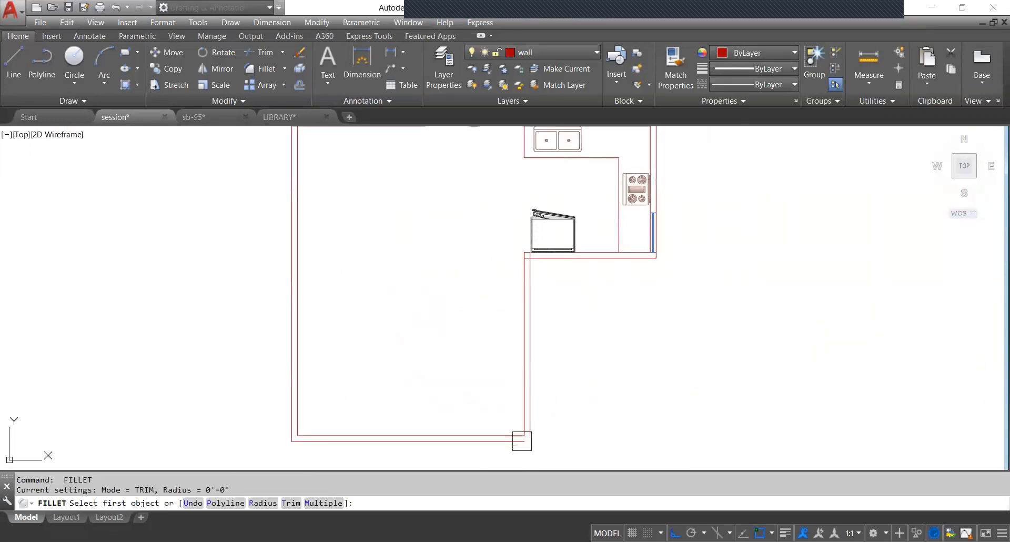
pyautogui.press('Escape')
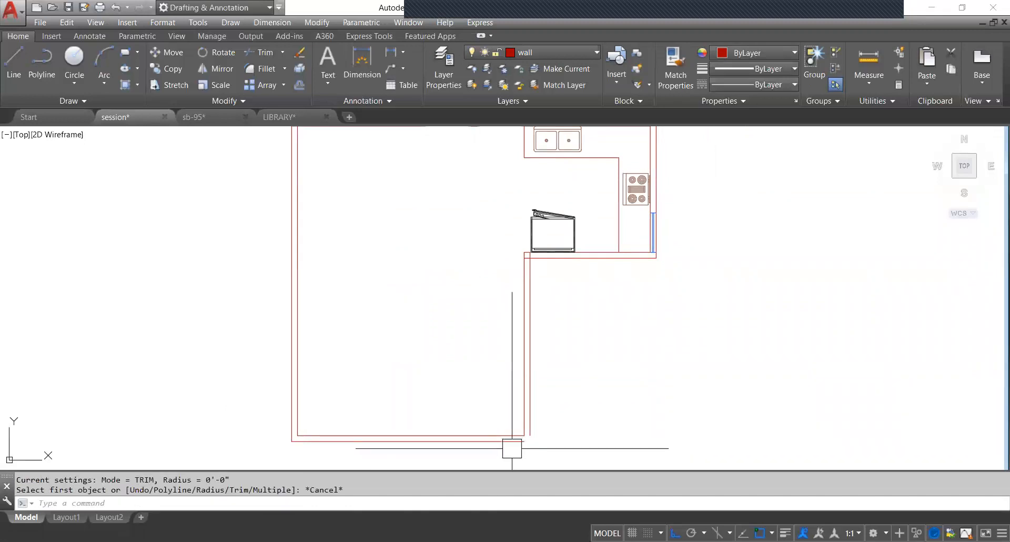
pyautogui.press('Return')
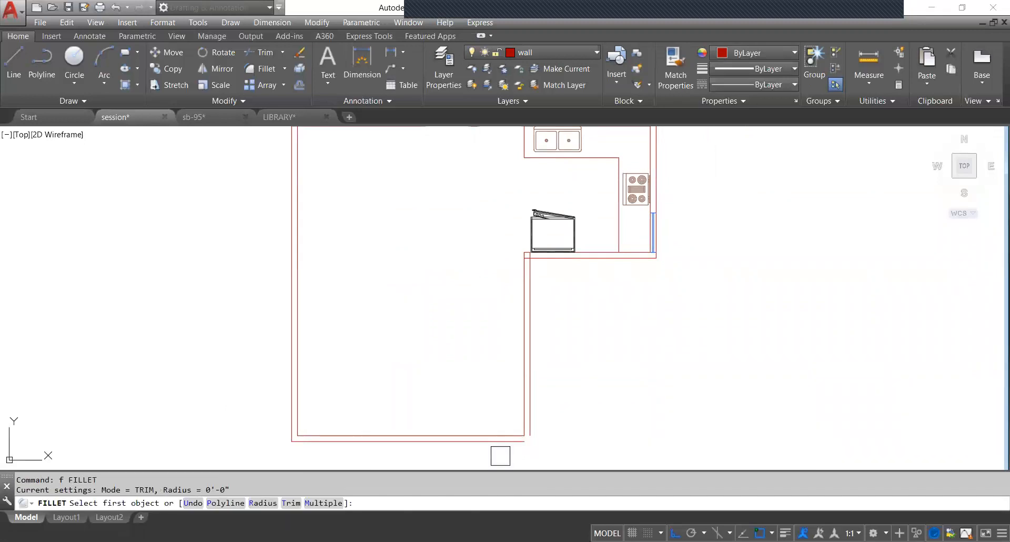
pyautogui.click(515, 445)
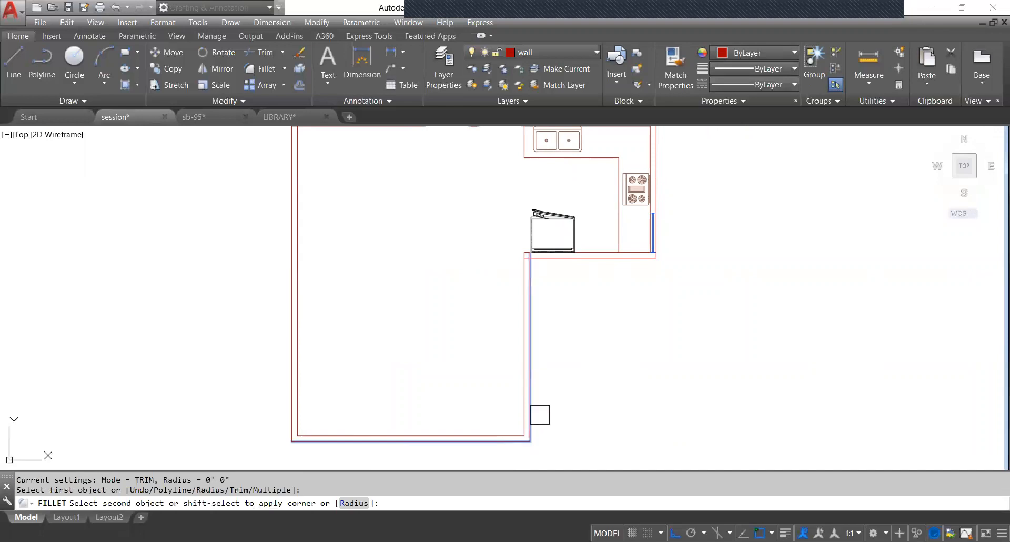
pyautogui.click(537, 418)
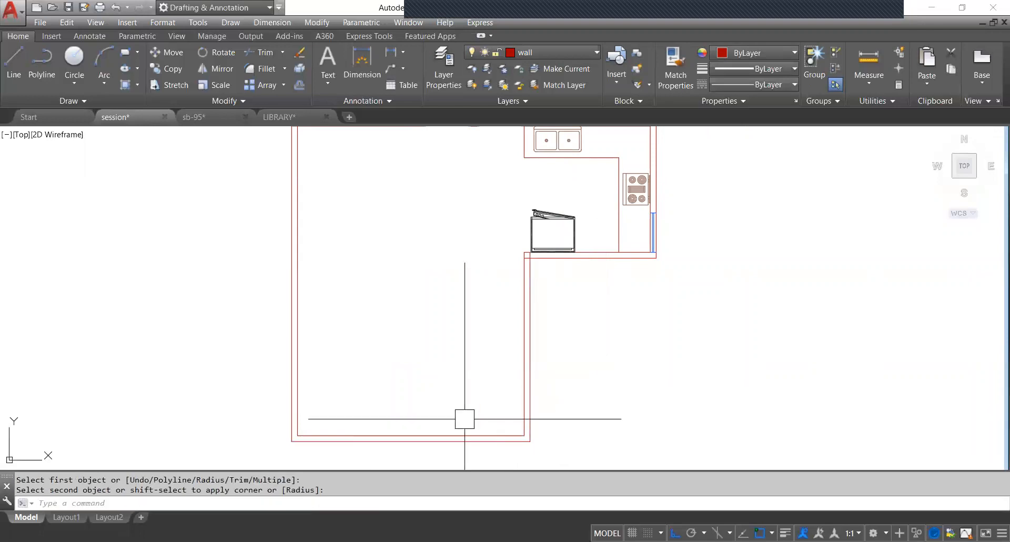
# Trim the overlapping wall lines where the new room's left wall meets the left bedroom's bottom wall.
pyautogui.scroll(-6, 464, 419)
pyautogui.scroll(6, 483, 394)
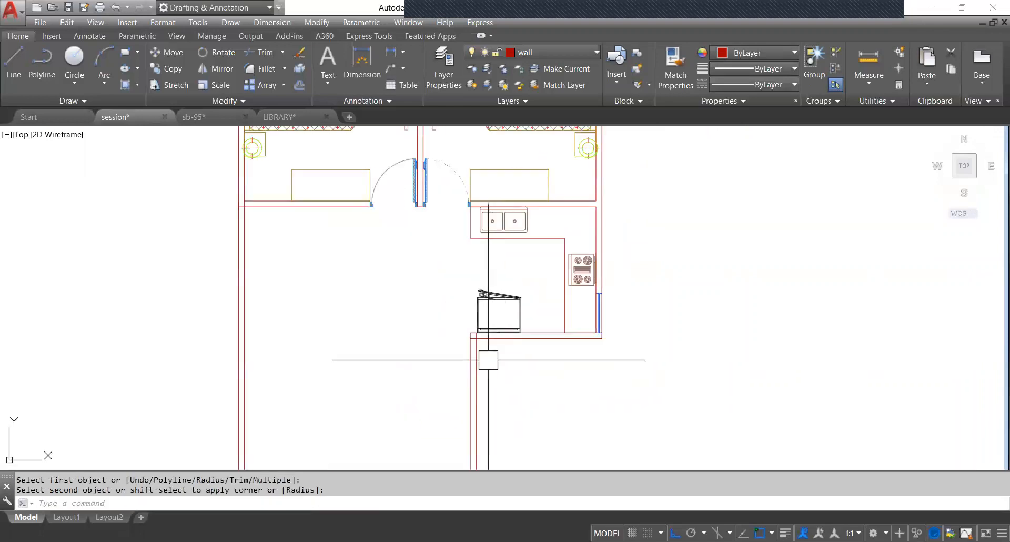
pyautogui.scroll(5, 493, 331)
pyautogui.scroll(-6, 411, 337)
pyautogui.scroll(6, 320, 303)
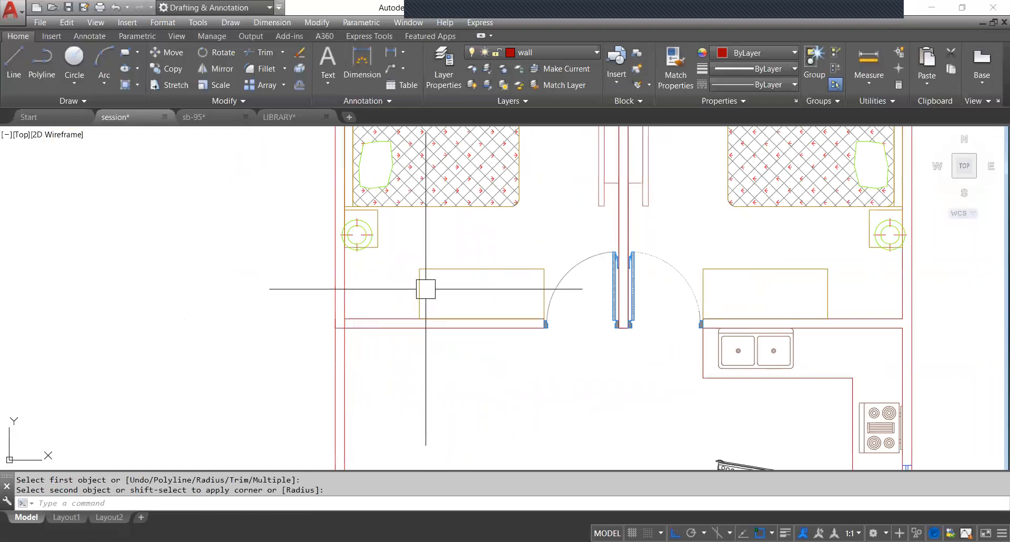
pyautogui.scroll(-2, 361, 322)
pyautogui.scroll(2, 359, 324)
pyautogui.write('t')
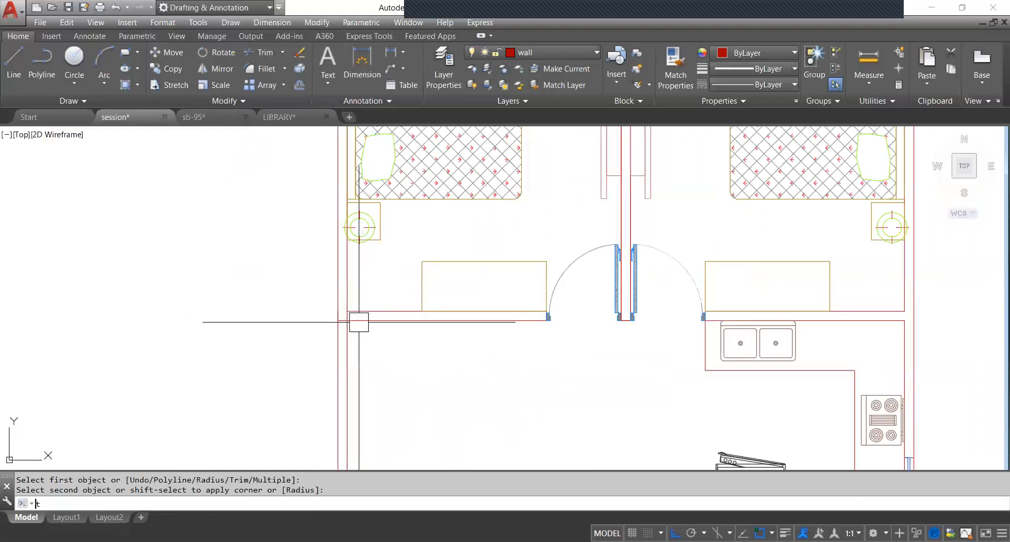
pyautogui.write('r')
pyautogui.press('Return')
pyautogui.scroll(8, 355, 318)
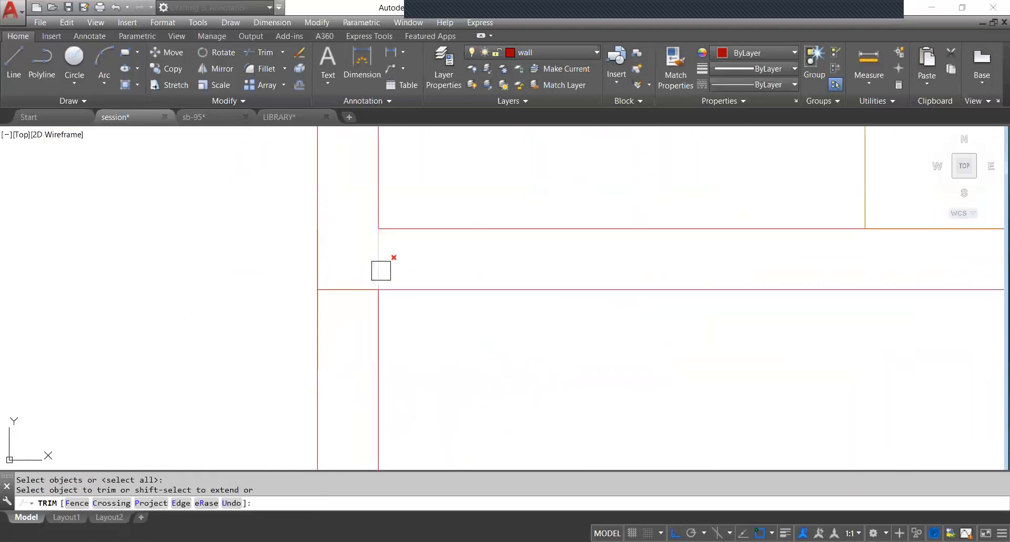
pyautogui.scroll(-4, 334, 291)
pyautogui.click(332, 266)
# Trim the crossing wall lines where the new room's right wall meets the kitchen's bottom wall.
pyautogui.scroll(6, 509, 305)
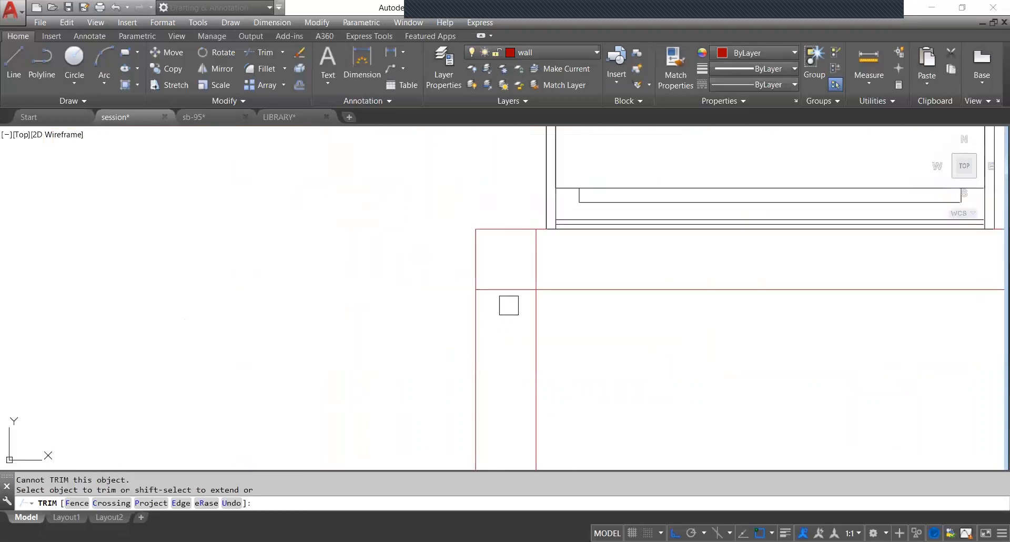
pyautogui.scroll(-5, 508, 253)
pyautogui.click(508, 253)
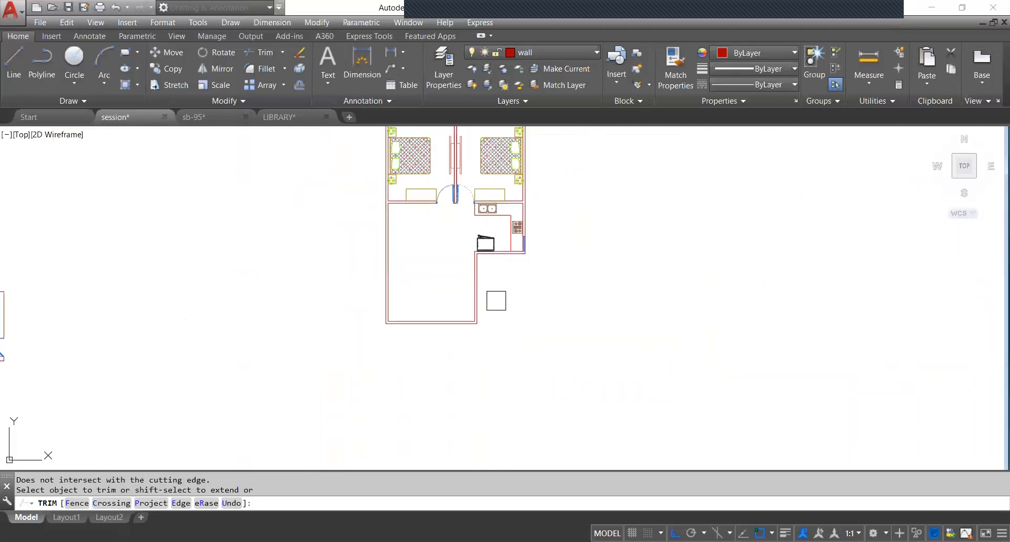
pyautogui.moveTo(496, 301); pyautogui.dragTo(491, 311, button='middle')
pyautogui.press('Escape')
pyautogui.press('Escape')
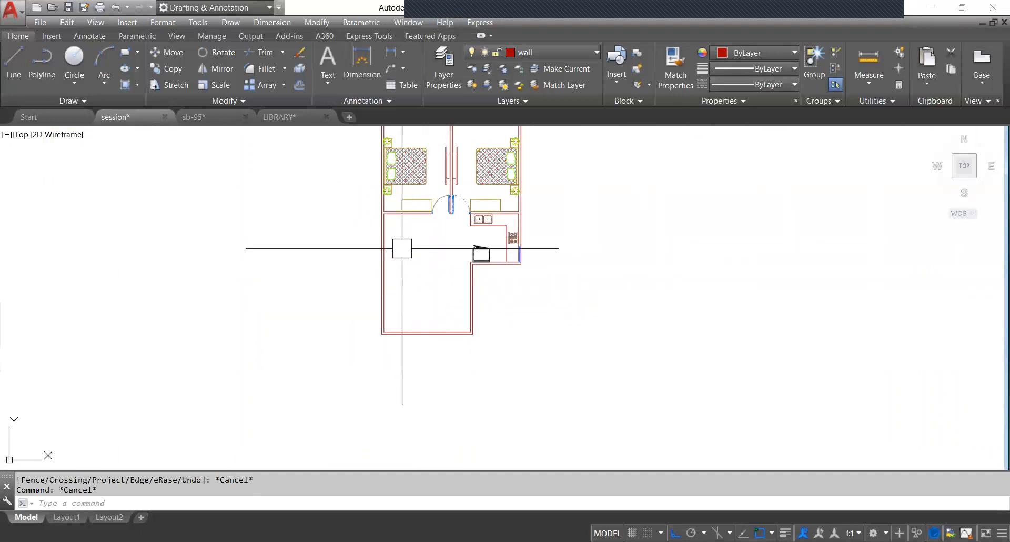
# Examine the layout plans in the sb-95 drawing, including the dining table in the living/dining room of the electrical layout plan.
pyautogui.click(215, 116)
pyautogui.scroll(-8, 566, 271)
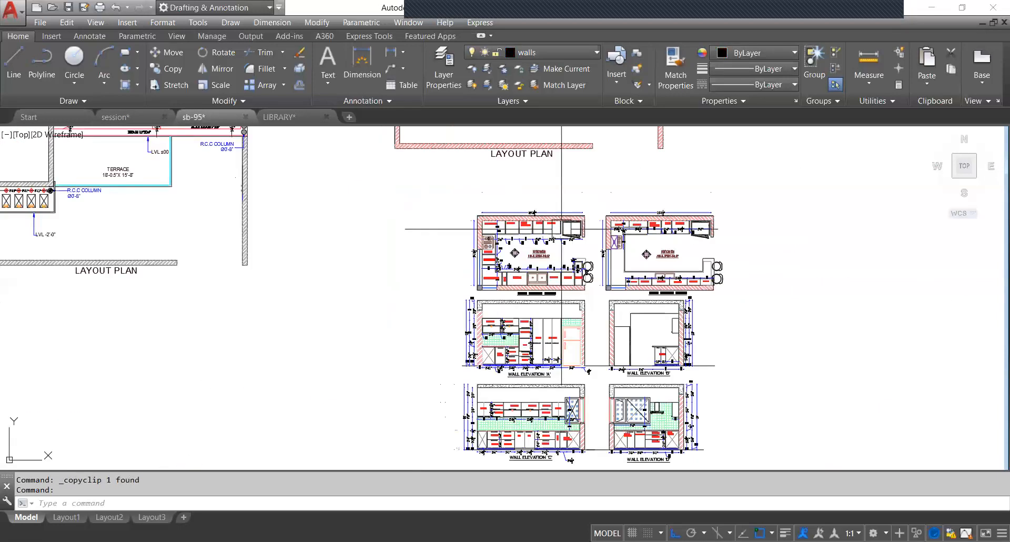
pyautogui.scroll(-3, 566, 272)
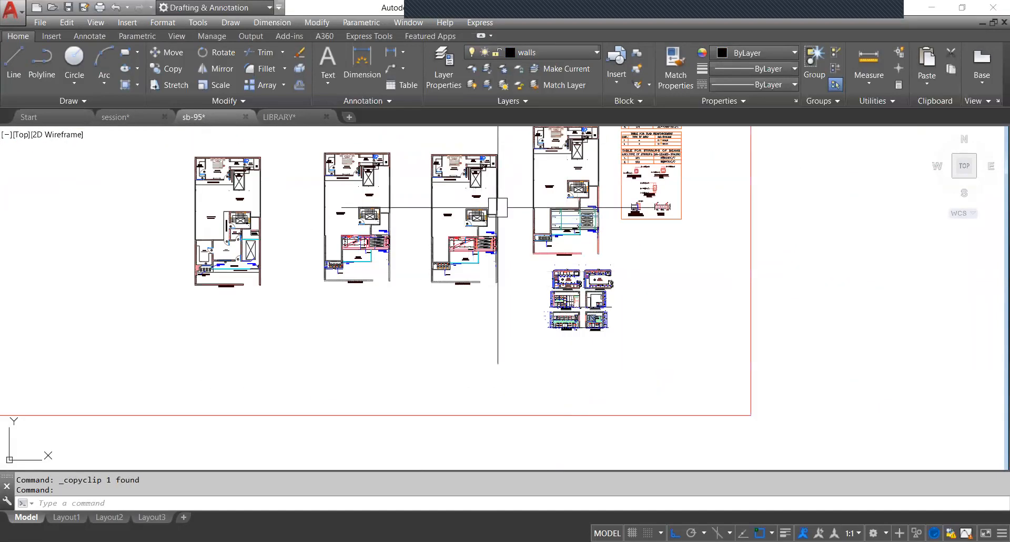
pyautogui.scroll(-3, 428, 214)
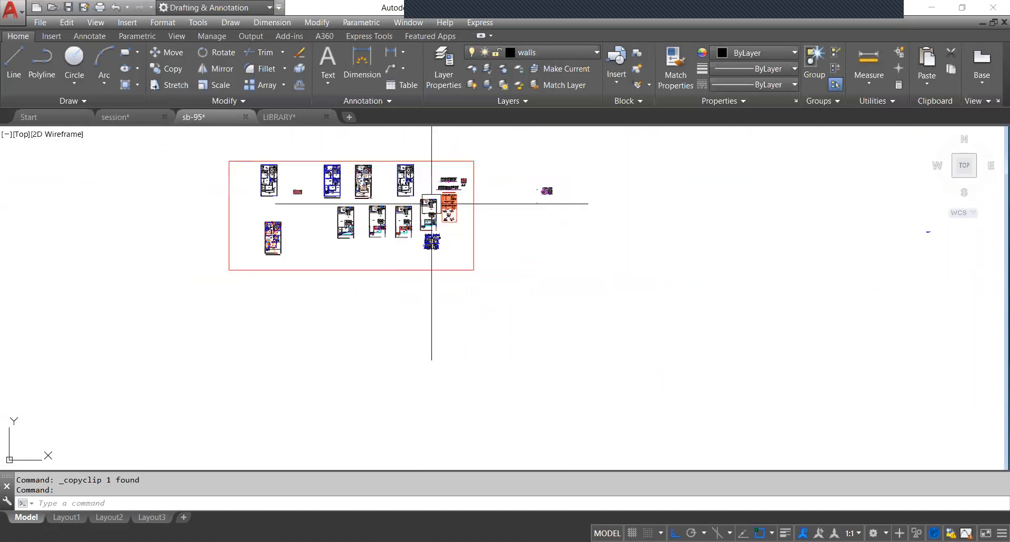
pyautogui.scroll(12, 270, 203)
pyautogui.click(239, 382)
pyautogui.click(281, 398)
pyautogui.press('Escape')
pyautogui.scroll(-8, 315, 315)
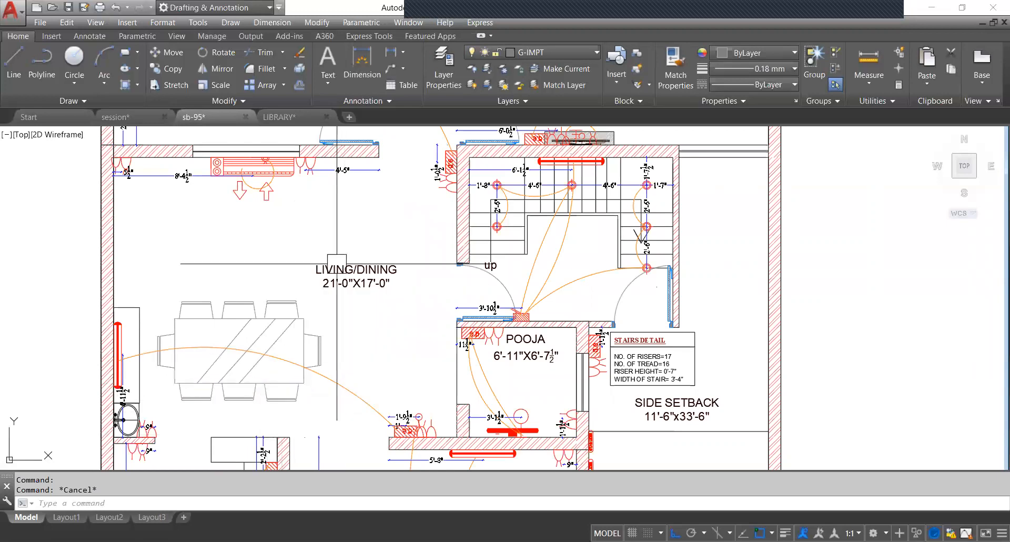
# Copy the first six-chair rectangular dining set from the table and chair section of the LIBRARY drawing.
pyautogui.click(296, 122)
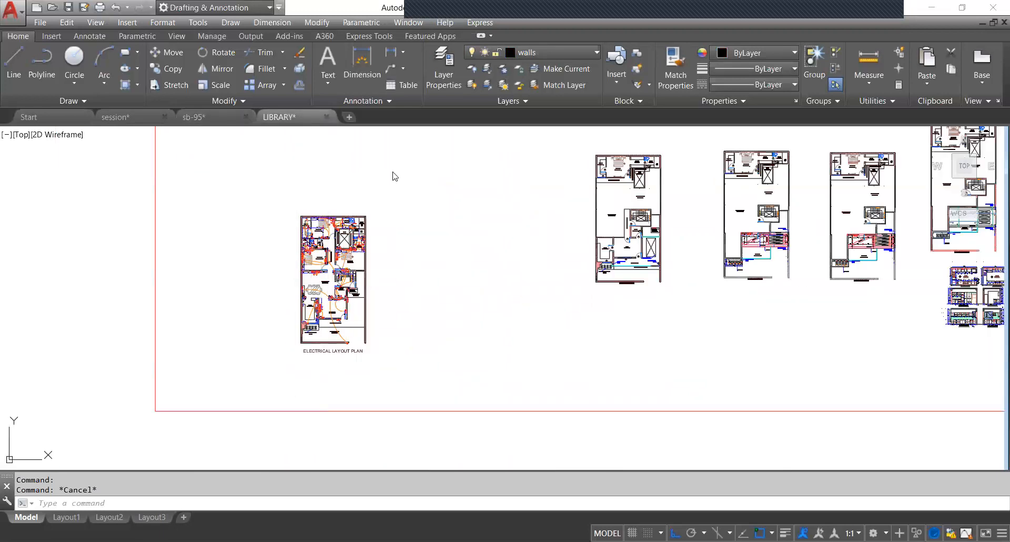
pyautogui.scroll(-5, 417, 334)
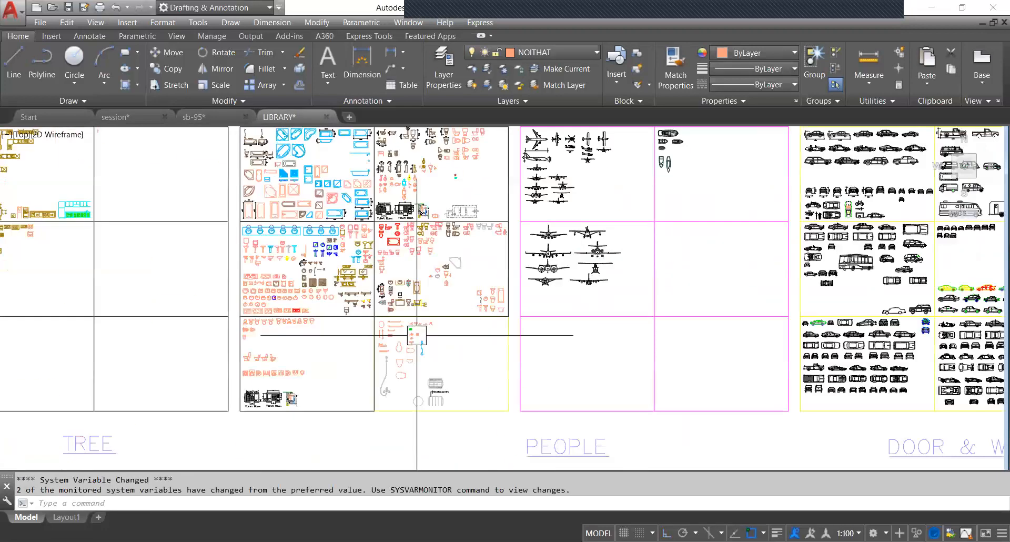
pyautogui.scroll(2, 439, 305)
pyautogui.scroll(-4, 288, 282)
pyautogui.scroll(5, 432, 305)
pyautogui.scroll(-5, 432, 305)
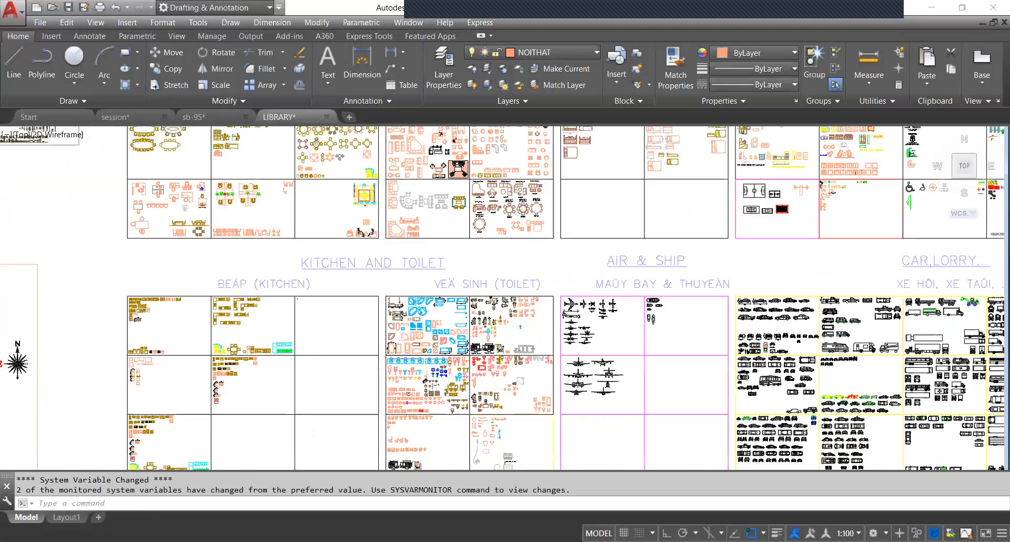
pyautogui.scroll(3, 372, 233)
pyautogui.scroll(2, 298, 204)
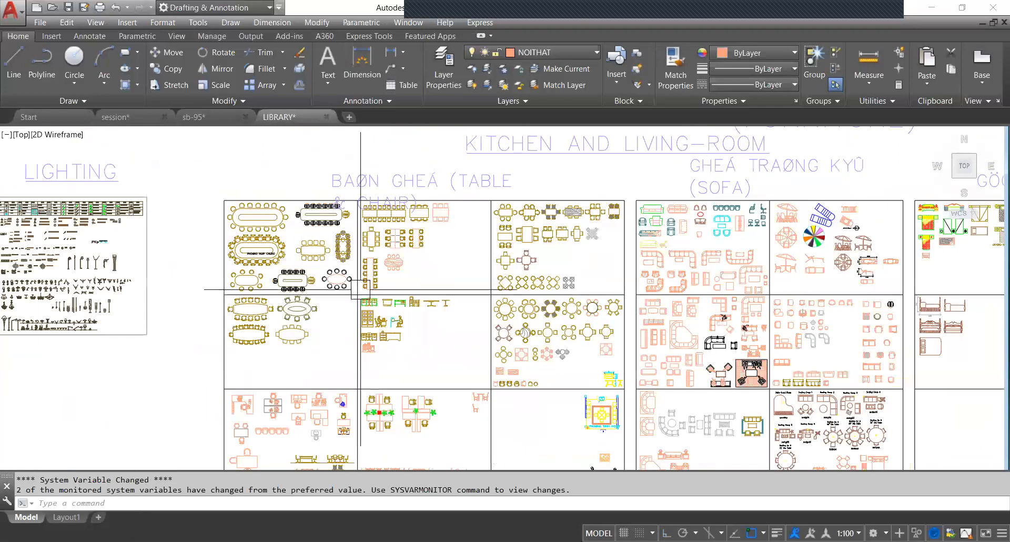
pyautogui.moveTo(413, 225); pyautogui.dragTo(360, 248, button='middle')
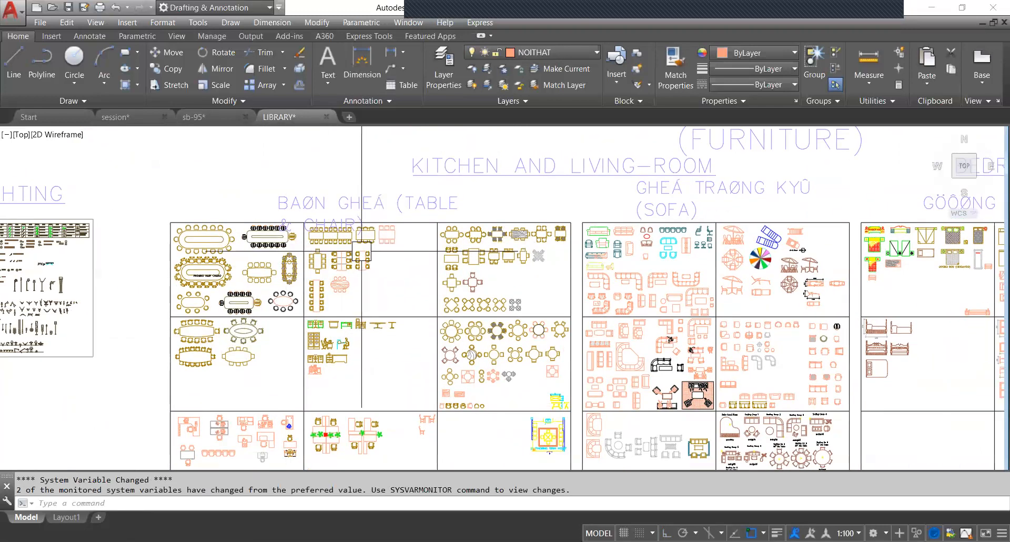
pyautogui.scroll(4, 367, 253)
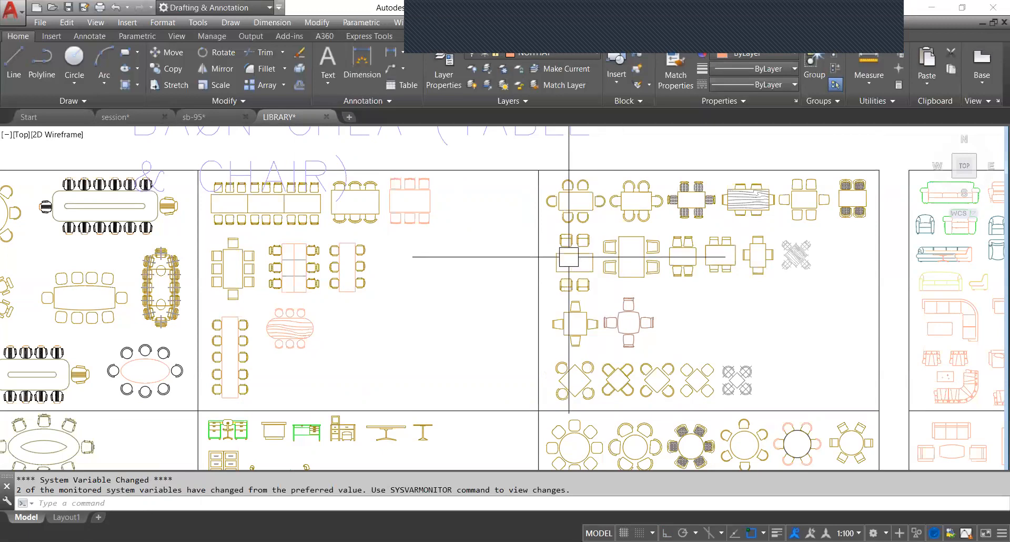
pyautogui.click(591, 211)
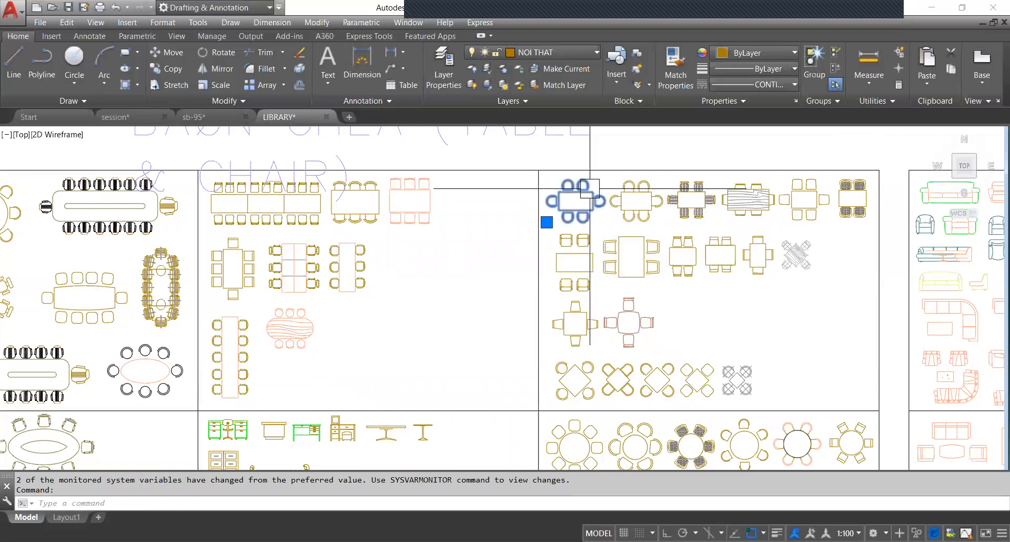
pyautogui.hotkey('ctrl', 'c')
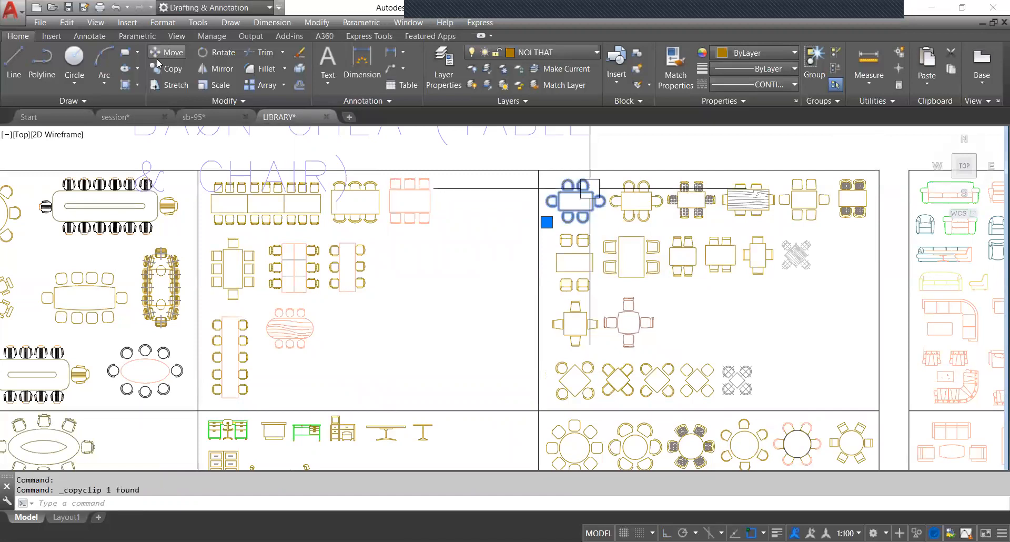
# Paste the dining set into the session drawing, in the empty area beside the house plan.
pyautogui.click(135, 115)
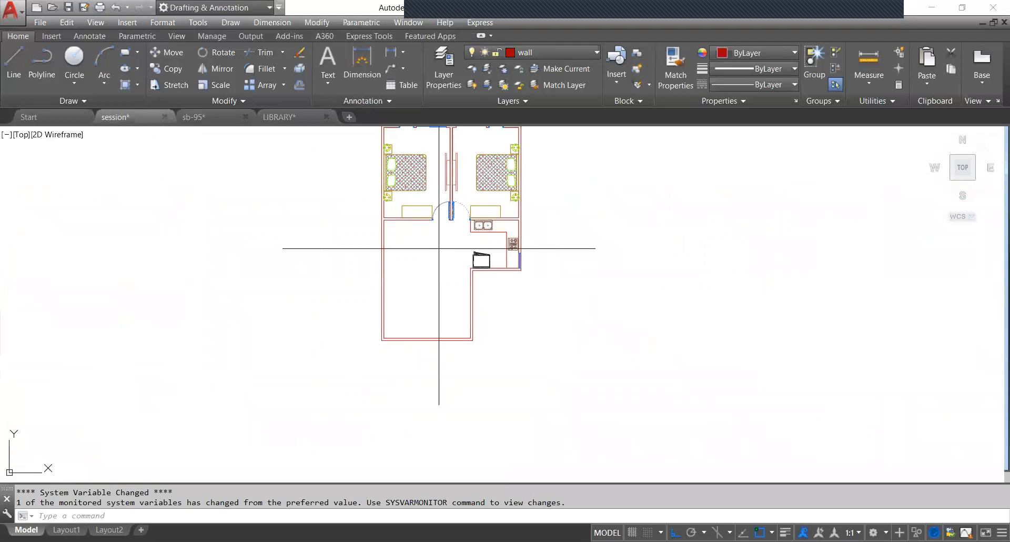
pyautogui.hotkey('ctrl', 'v')
pyautogui.scroll(-3, 363, 263)
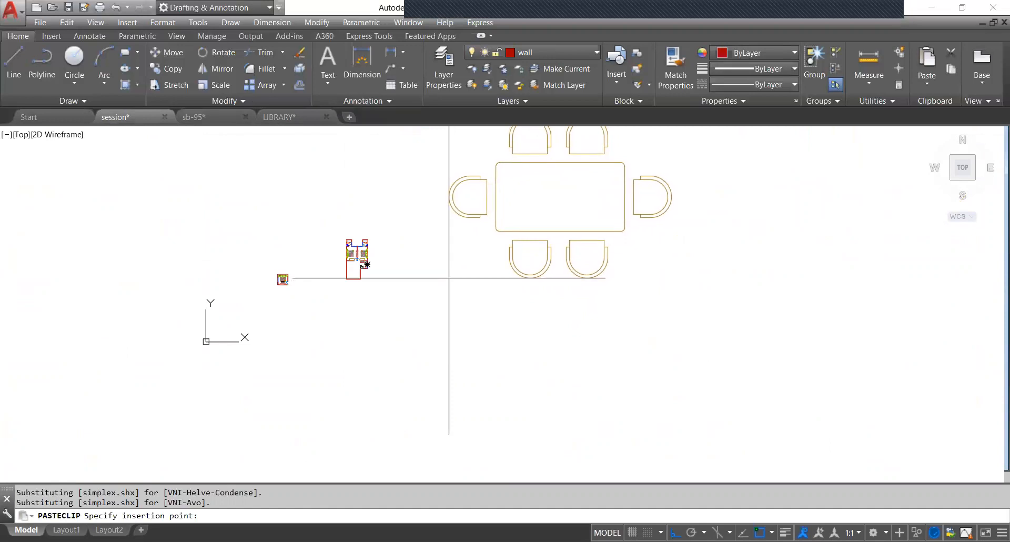
pyautogui.click(449, 278)
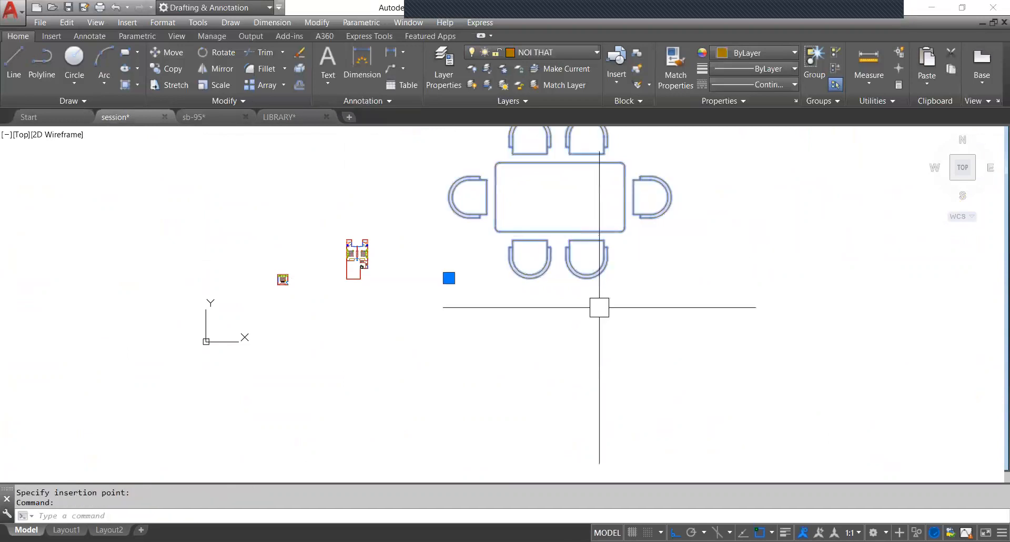
# Scale the pasted dining set by reference, using the lower-left chair's straight seat edge and a new length of 1.6.
pyautogui.write('sc')
pyautogui.press('Return')
pyautogui.scroll(4, 526, 239)
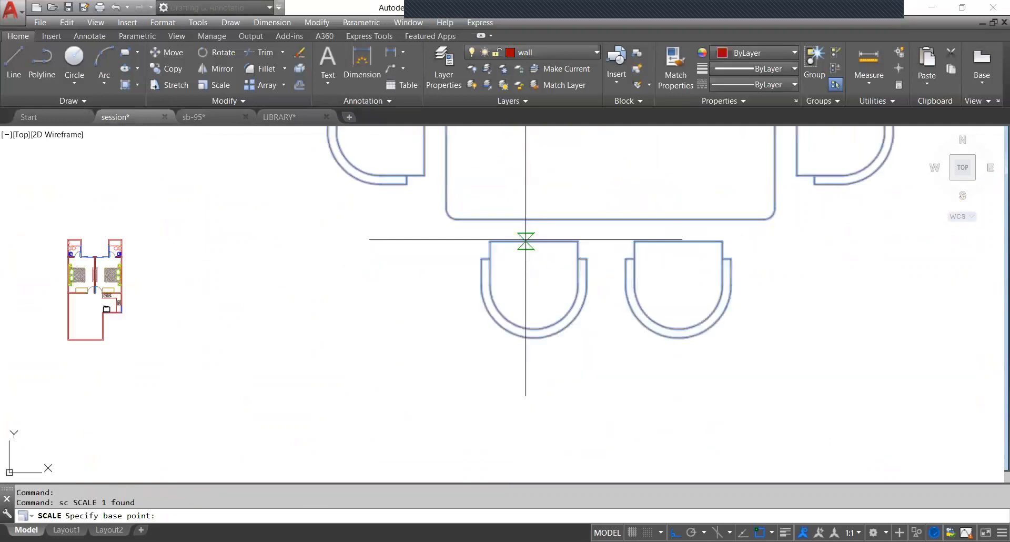
pyautogui.click(490, 241)
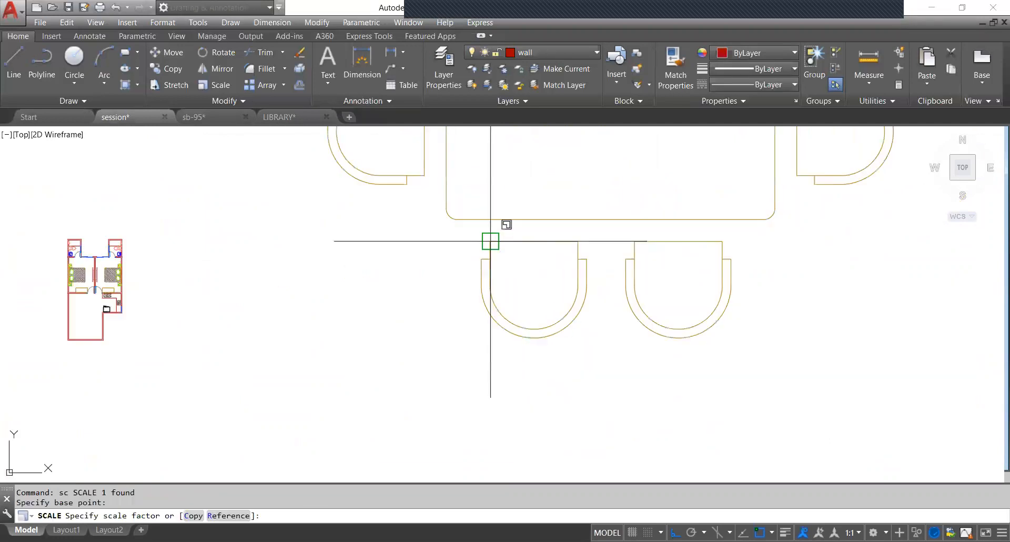
pyautogui.write('r')
pyautogui.press('Return')
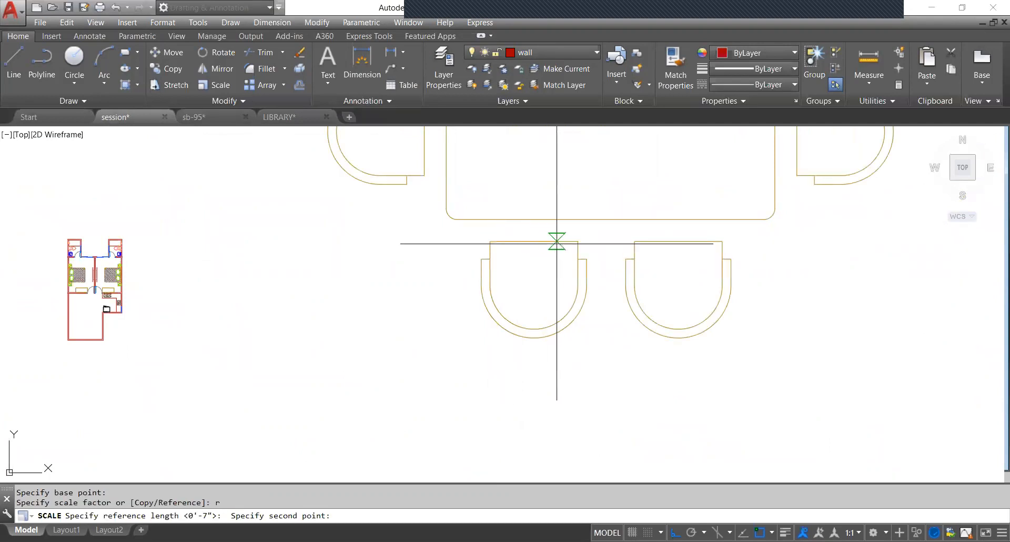
pyautogui.click(577, 241)
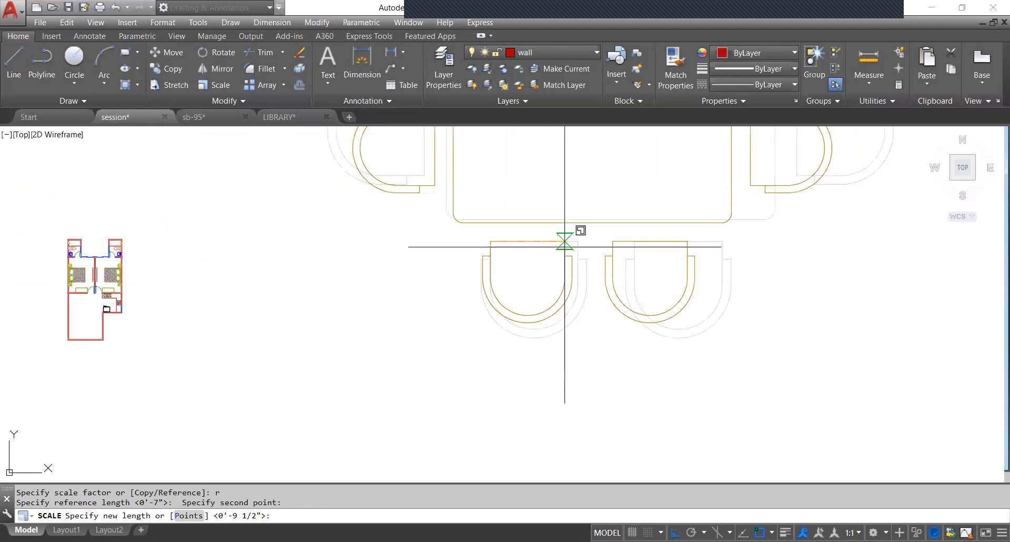
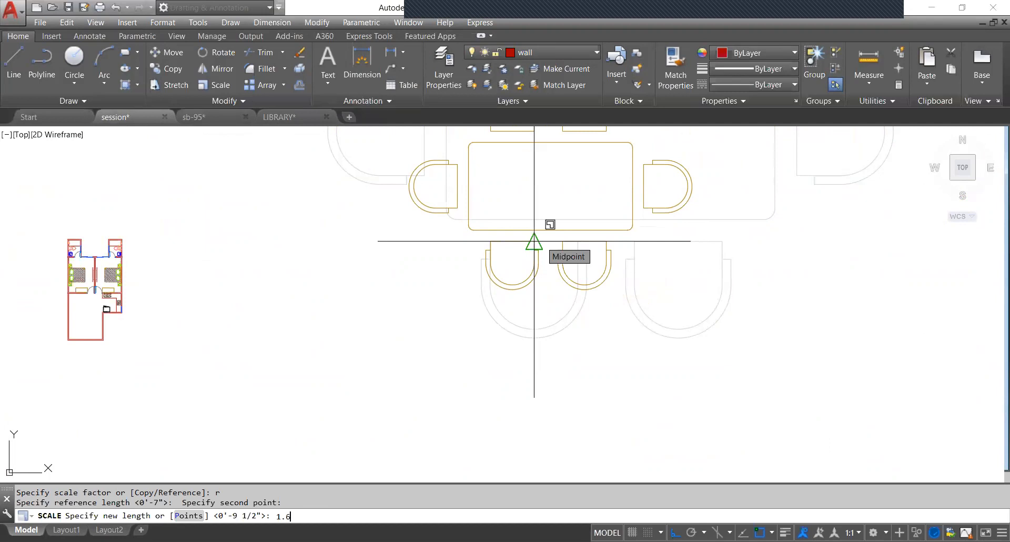
pyautogui.press('Return')
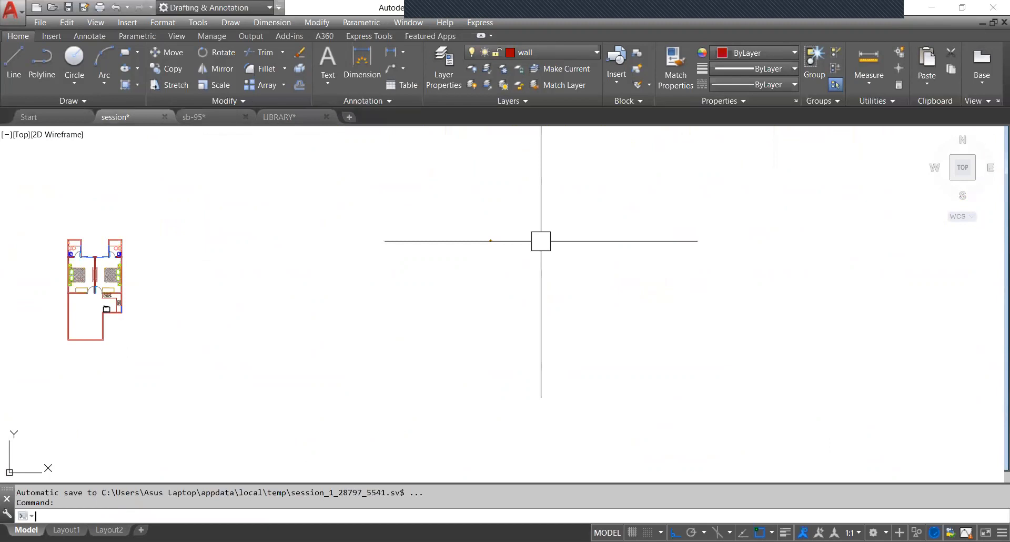
# Rescale the dining set by reference, starting from the seat corner of its lower-left chair.
pyautogui.scroll(4, 499, 234)
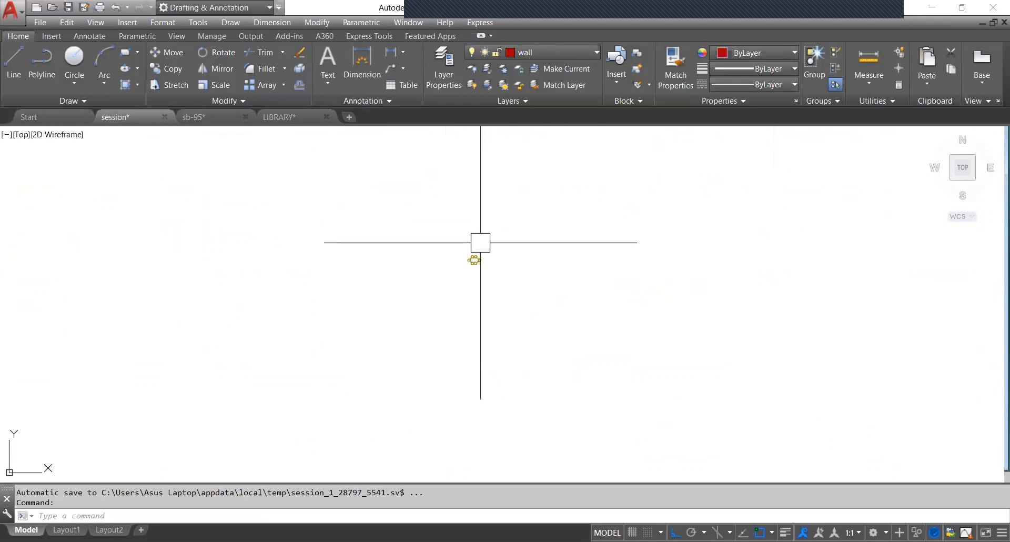
pyautogui.scroll(5, 481, 255)
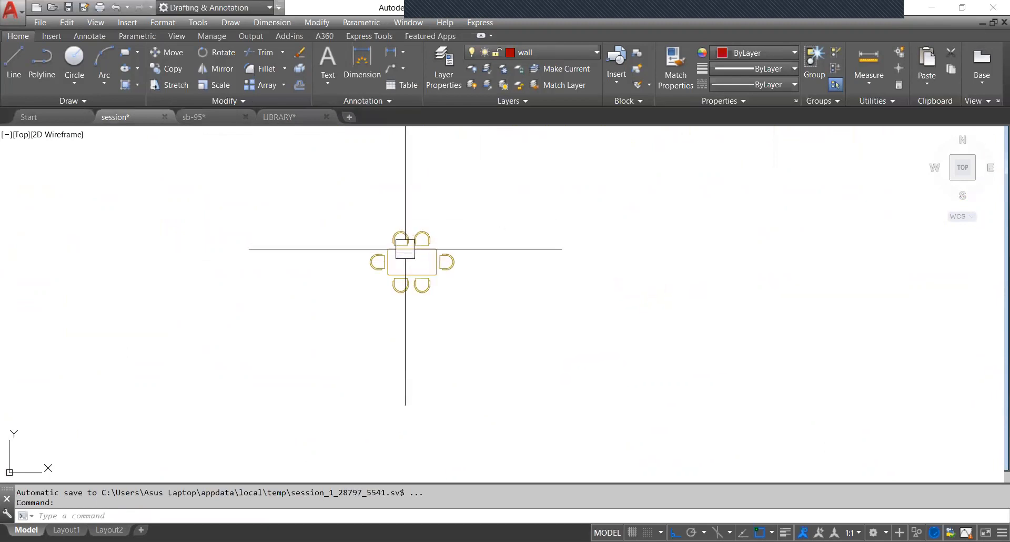
pyautogui.scroll(3, 404, 279)
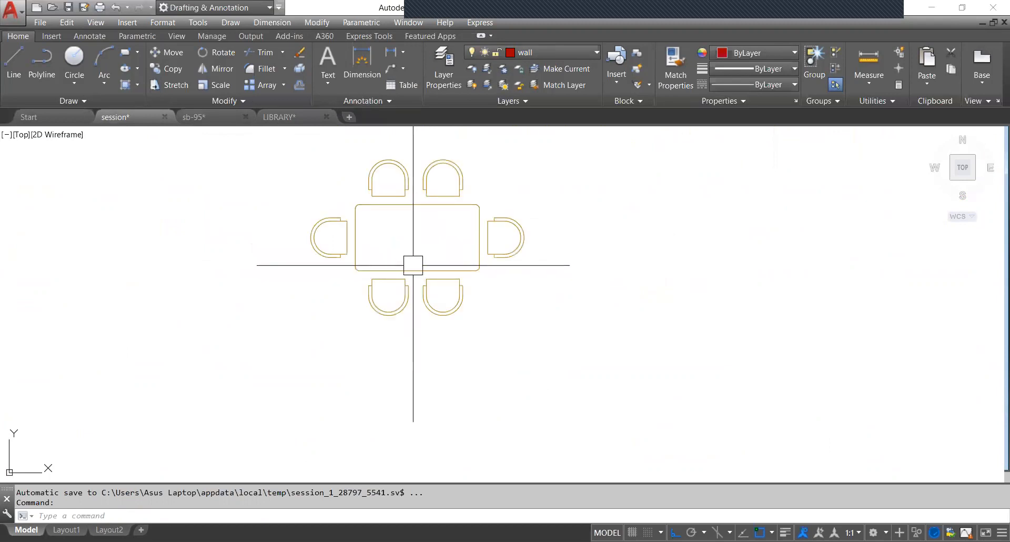
pyautogui.click(414, 269)
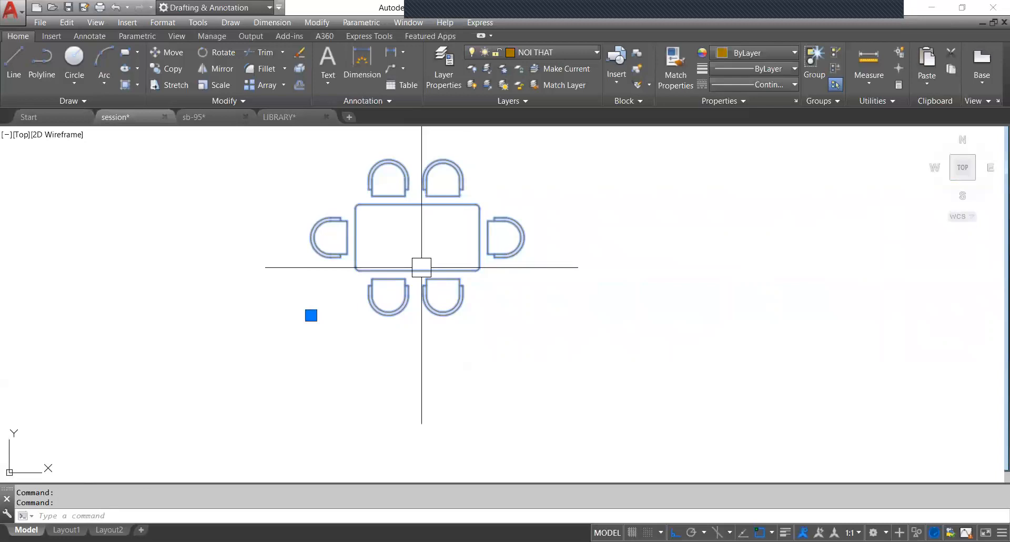
pyautogui.write('sc')
pyautogui.press('Return')
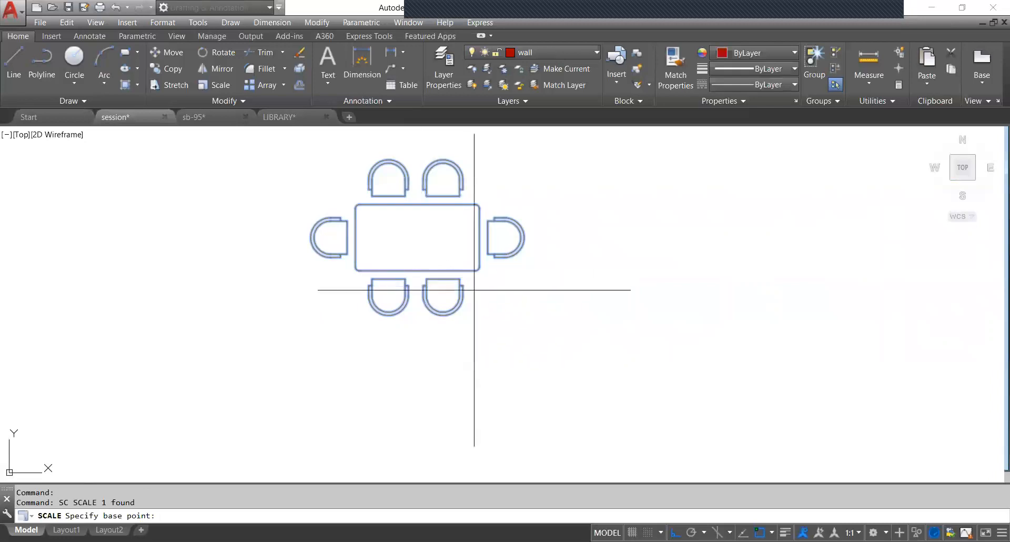
pyautogui.scroll(5, 374, 292)
pyautogui.click(354, 223)
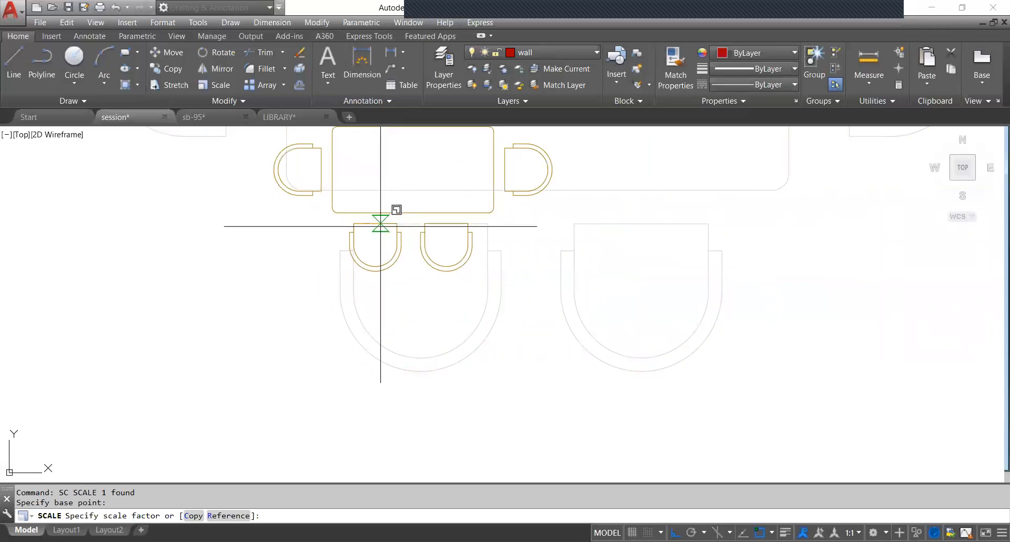
pyautogui.write('r')
pyautogui.press('Return')
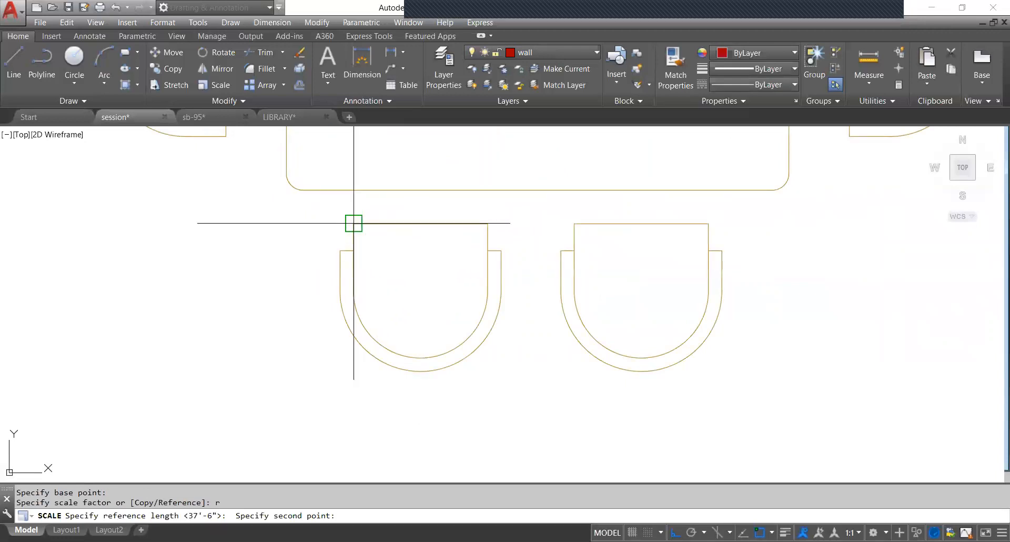
# Scale the dining set by reference, using a chair's front edge as the reference length and 1.6' as the new length.
pyautogui.click(487, 223)
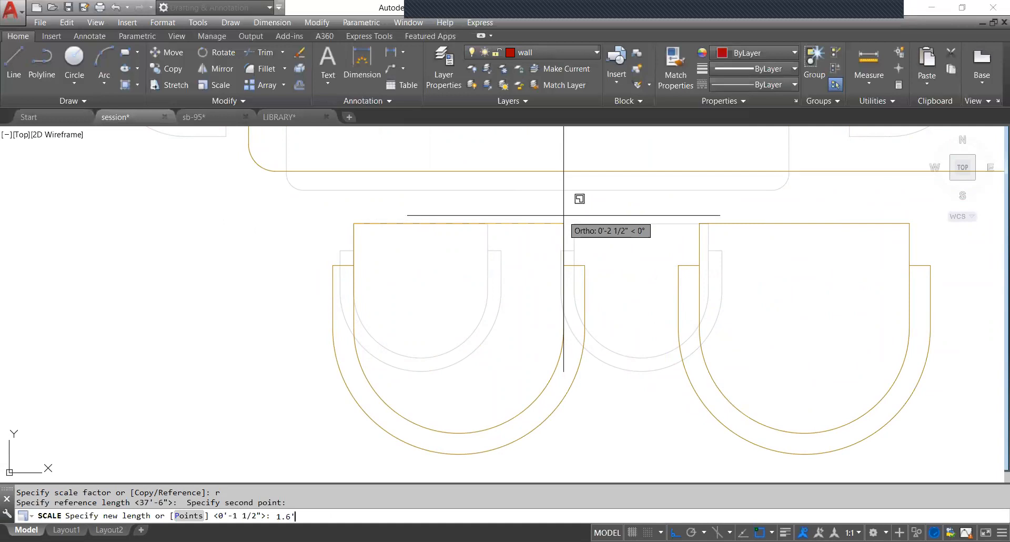
pyautogui.press('Return')
pyautogui.scroll(-10, 507, 243)
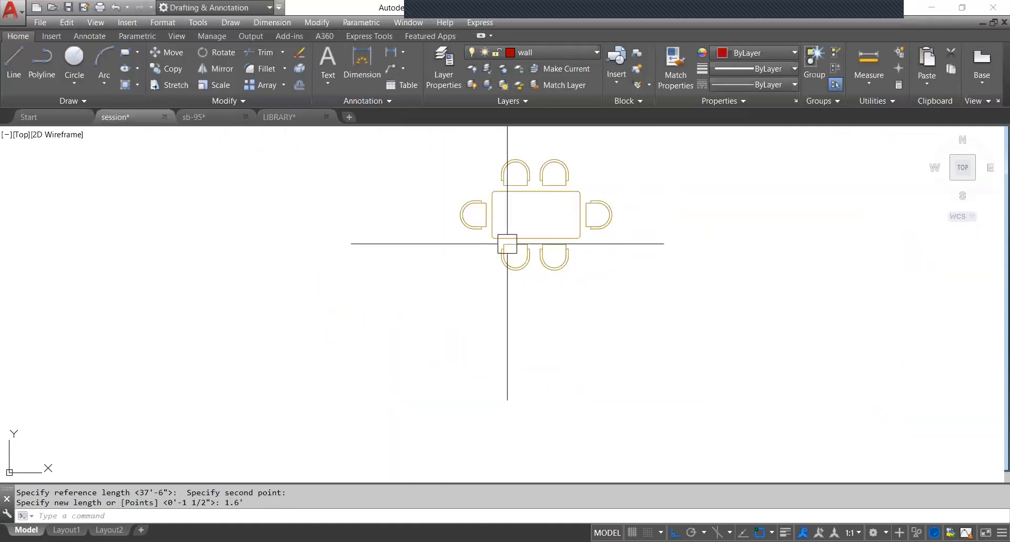
# Move the dining set with Ortho off into the open room beside the kitchen in the floor plan.
pyautogui.scroll(5, 507, 246)
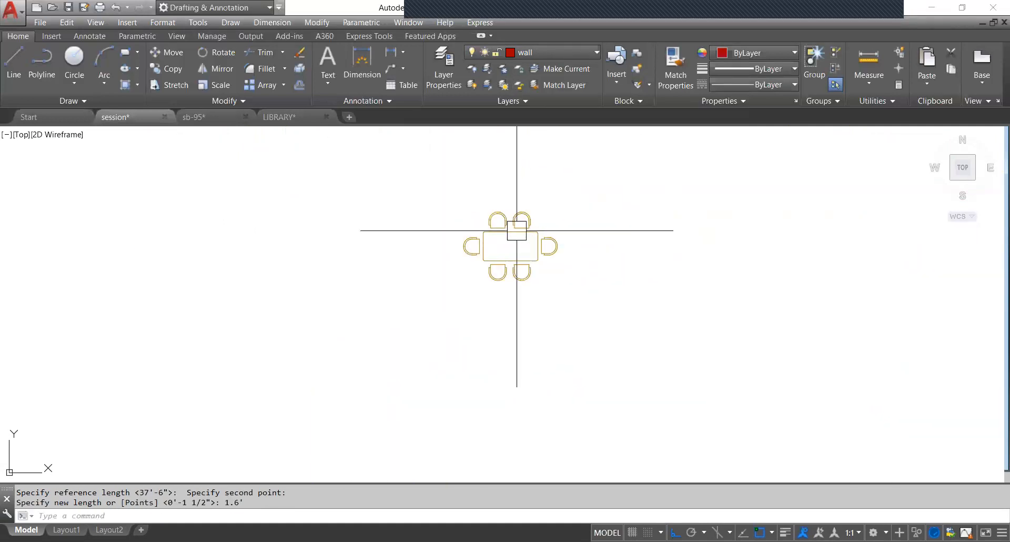
pyautogui.click(514, 232)
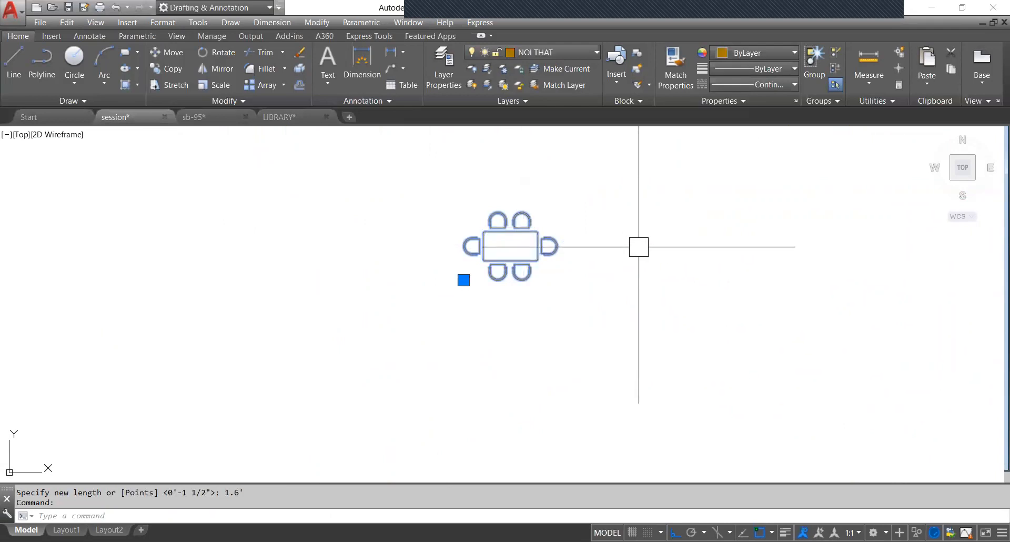
pyautogui.write('m')
pyautogui.press('Return')
pyautogui.click(661, 261)
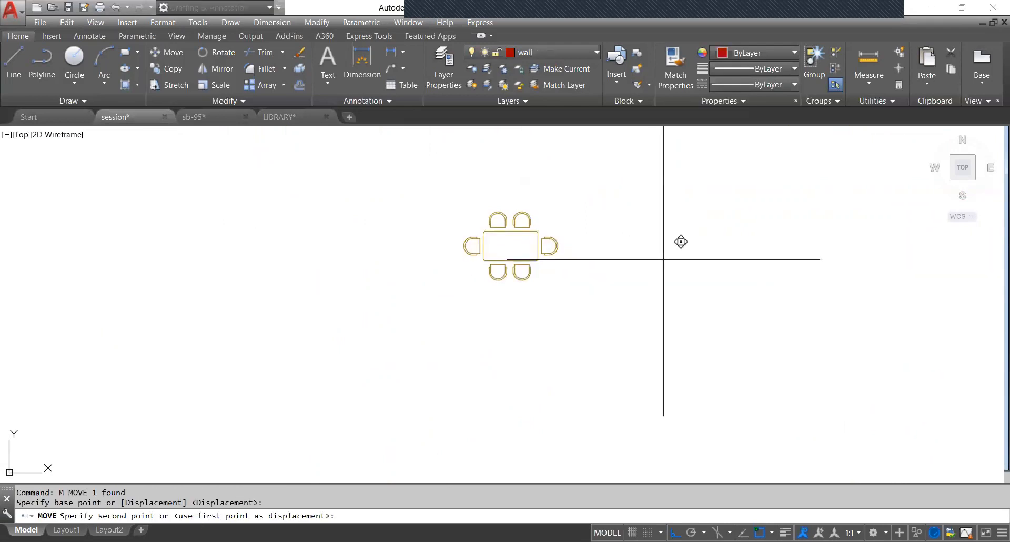
pyautogui.press('F8')
pyautogui.scroll(-5, 705, 345)
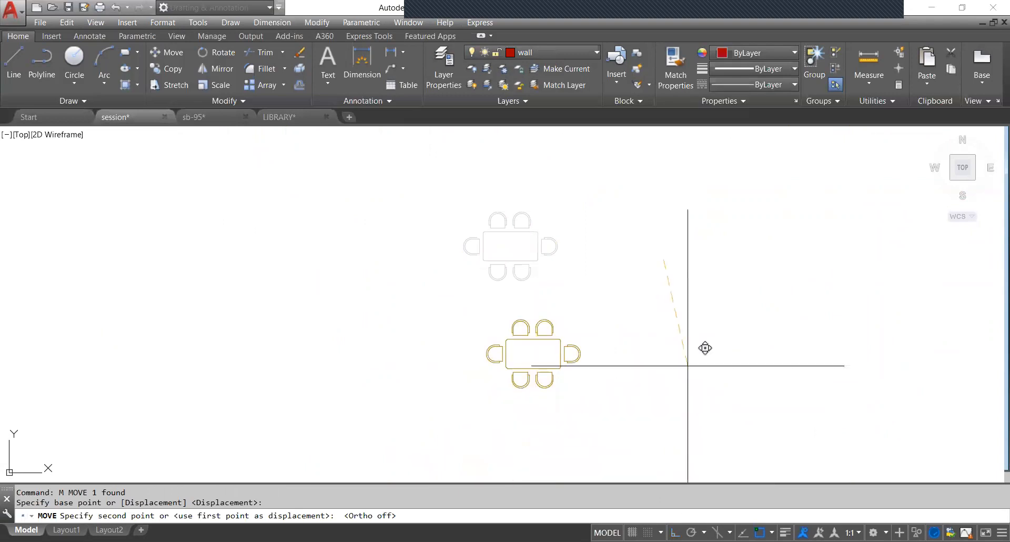
pyautogui.scroll(6, 453, 382)
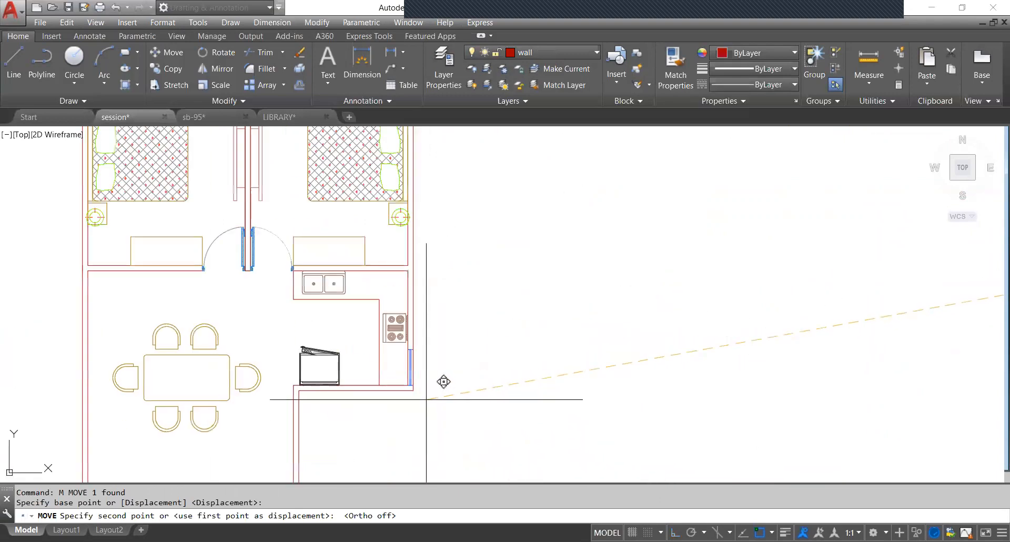
pyautogui.click(404, 358)
pyautogui.scroll(-5, 403, 359)
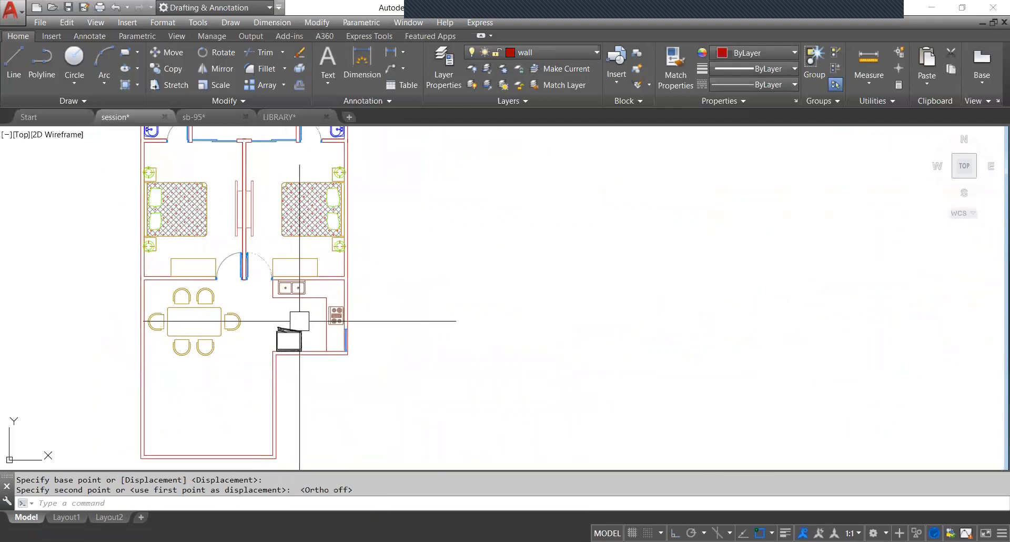
# Scale the dining set down by reference, picking the upper-left chair's front edge and a shorter new length along it.
pyautogui.moveTo(266, 326); pyautogui.dragTo(282, 340, button='middle')
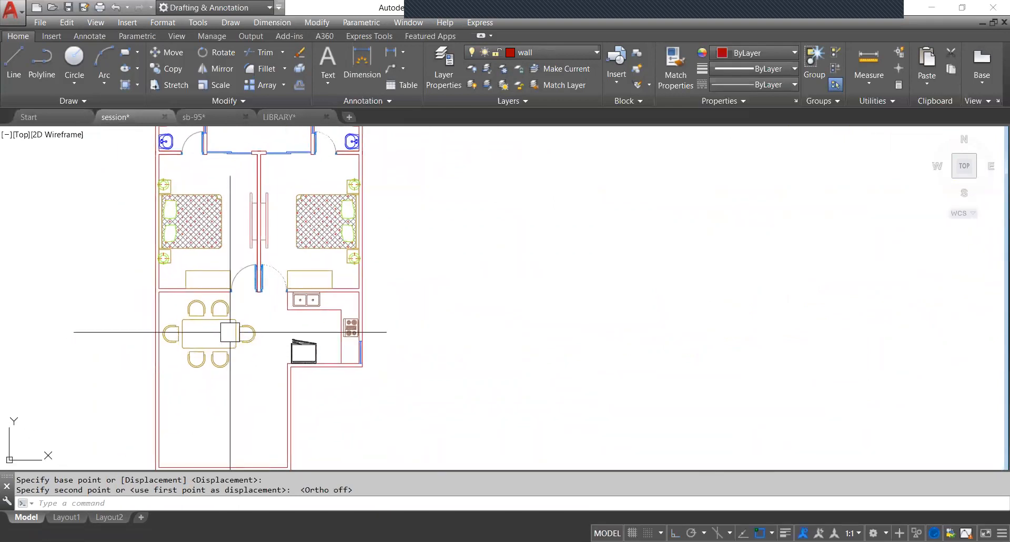
pyautogui.scroll(2, 230, 332)
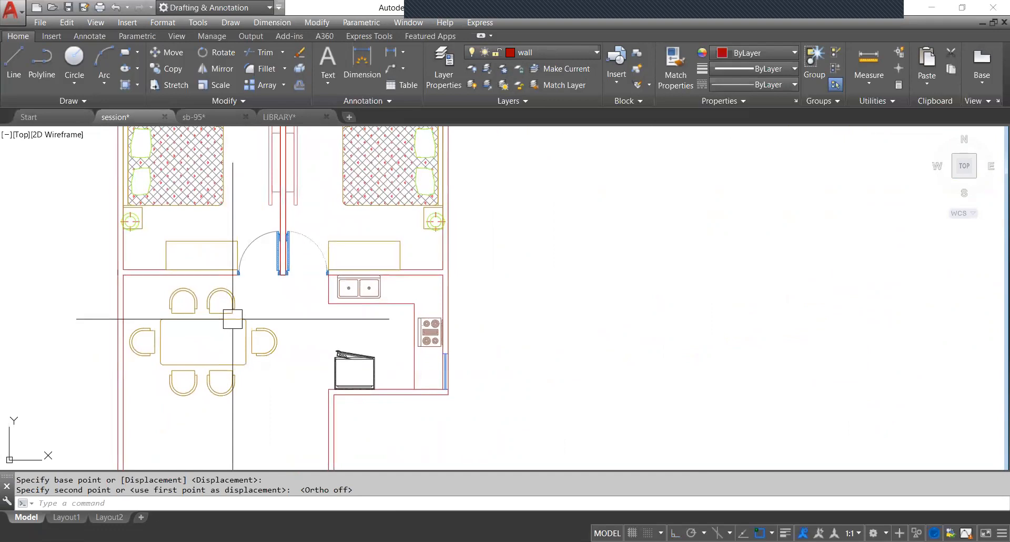
pyautogui.click(232, 319)
pyautogui.write('s')
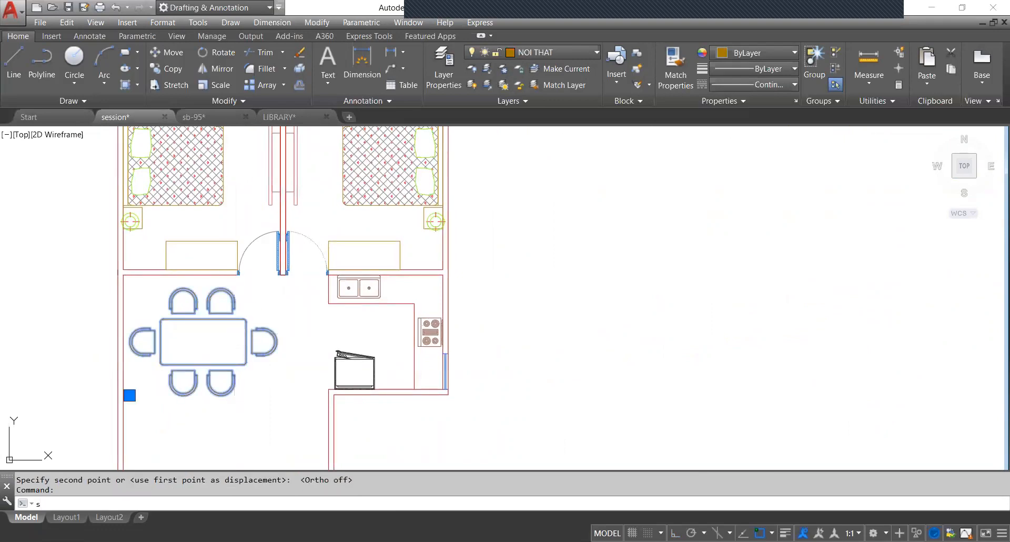
pyautogui.write('c')
pyautogui.press('Return')
pyautogui.scroll(4, 194, 316)
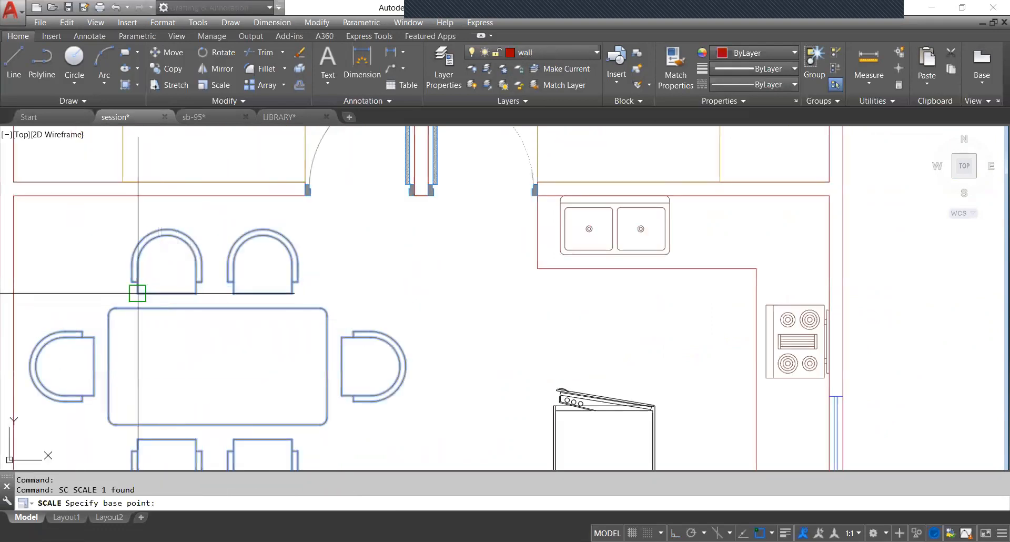
pyautogui.click(137, 293)
pyautogui.write('r')
pyautogui.press('Return')
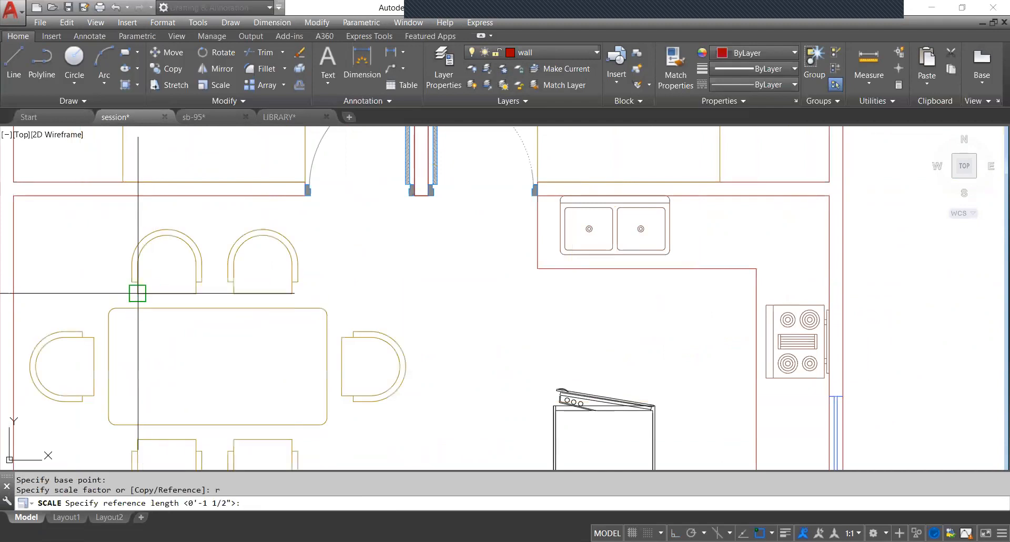
pyautogui.click(196, 293)
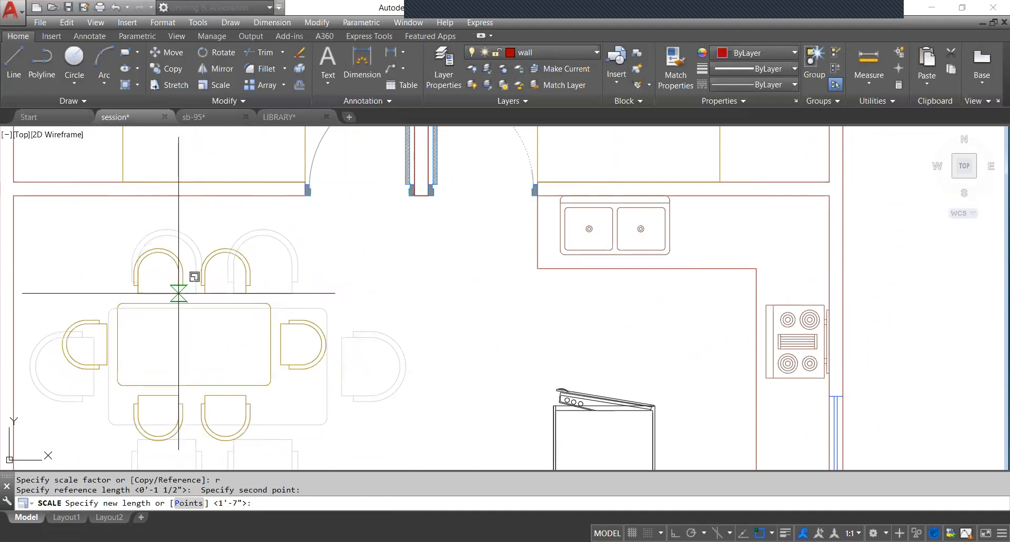
pyautogui.click(178, 293)
pyautogui.scroll(-6, 302, 284)
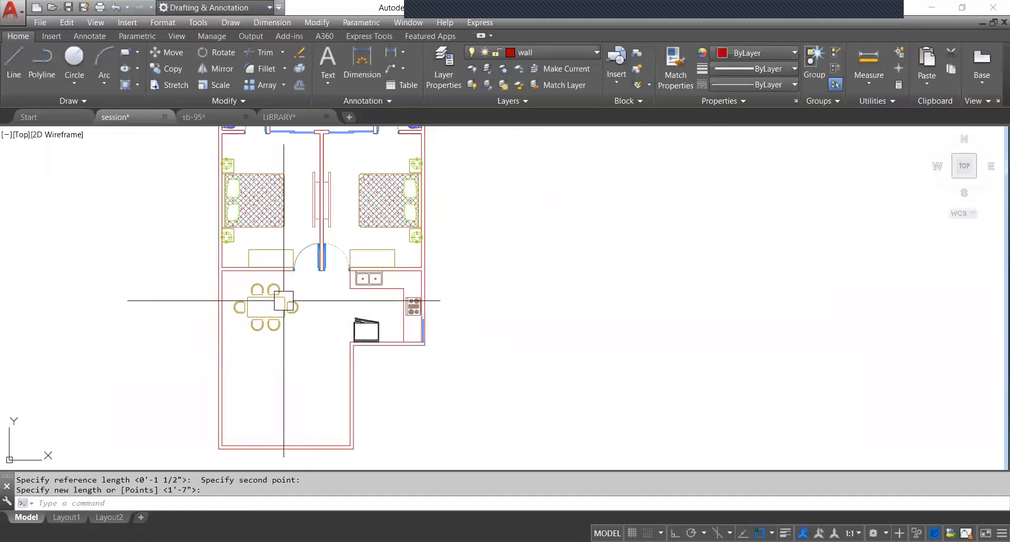
# Rotate the dining set 90° clockwise with Ortho on about the midpoint of the table's left edge.
pyautogui.scroll(2, 281, 306)
pyautogui.click(282, 313)
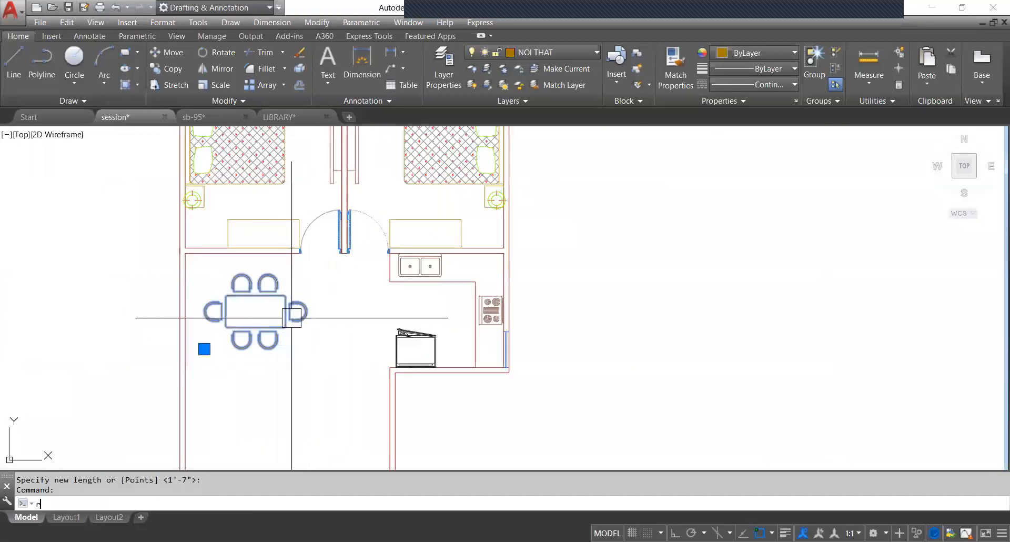
pyautogui.write('r')
pyautogui.press('Return')
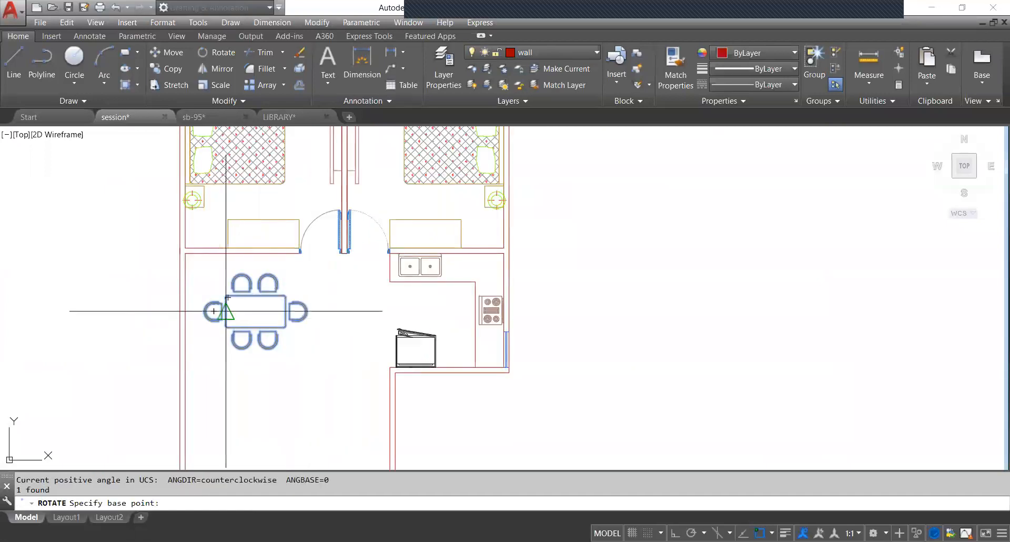
pyautogui.click(227, 310)
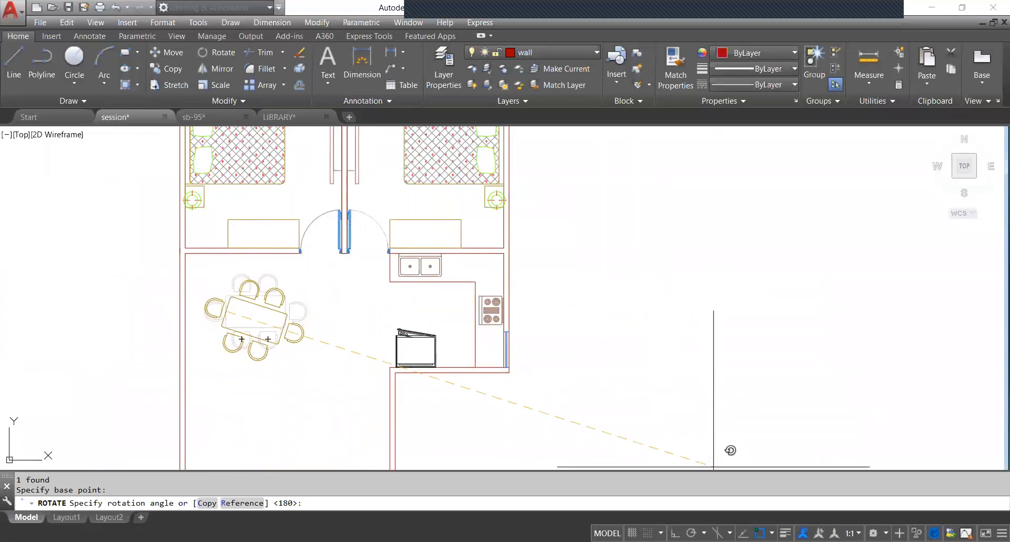
pyautogui.press('F8')
pyautogui.click(267, 394)
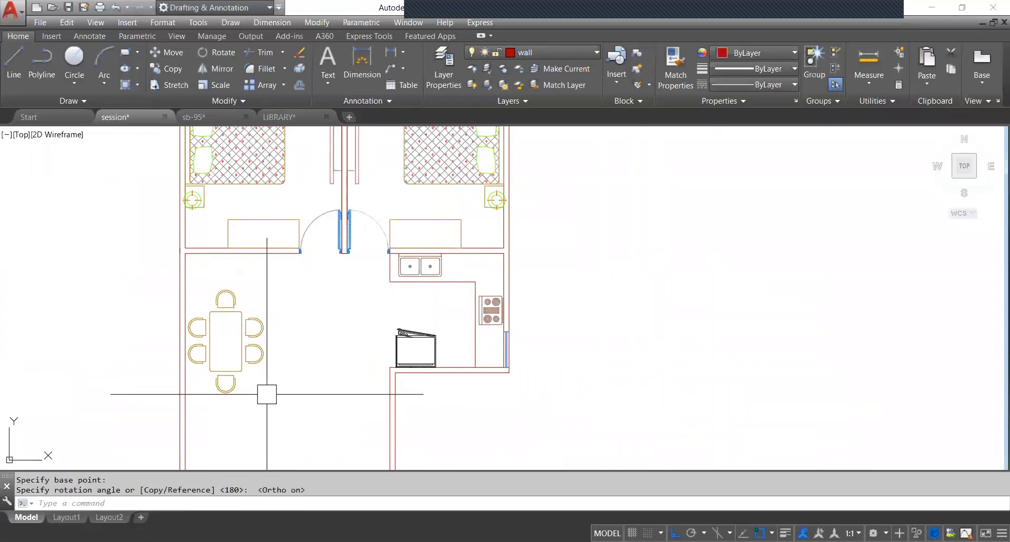
# Move the rotated dining set slightly up, closer to the bedroom wall.
pyautogui.click(257, 340)
pyautogui.write('m')
pyautogui.press('Return')
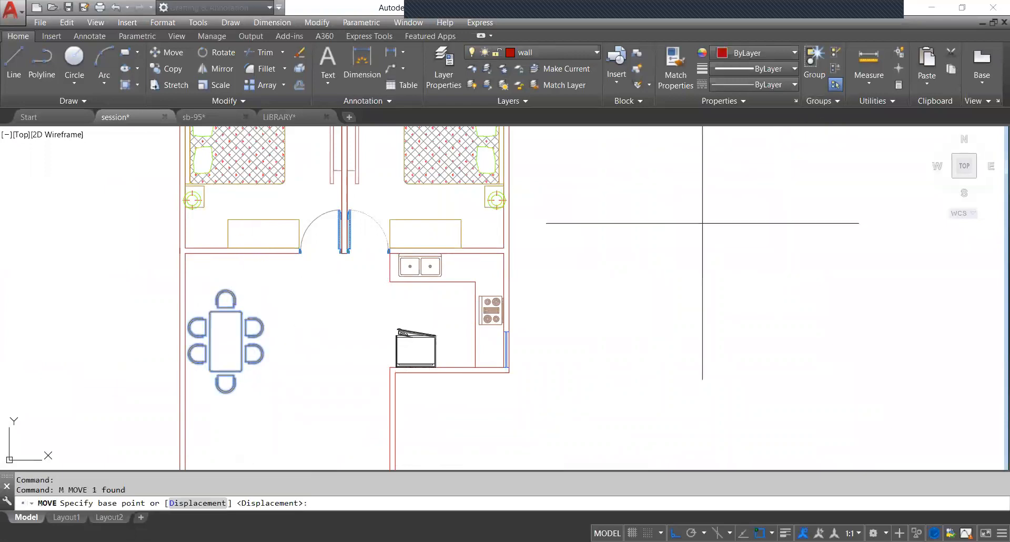
pyautogui.click(612, 311)
pyautogui.click(611, 290)
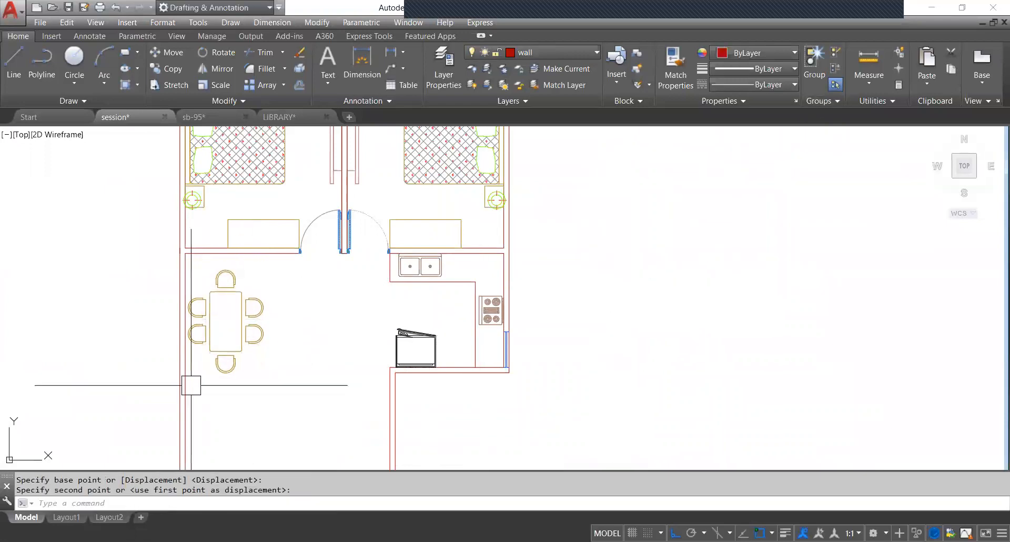
# Move the dining set slightly to the right, away from the room's left wall.
pyautogui.click(240, 306)
pyautogui.write('m')
pyautogui.press('Return')
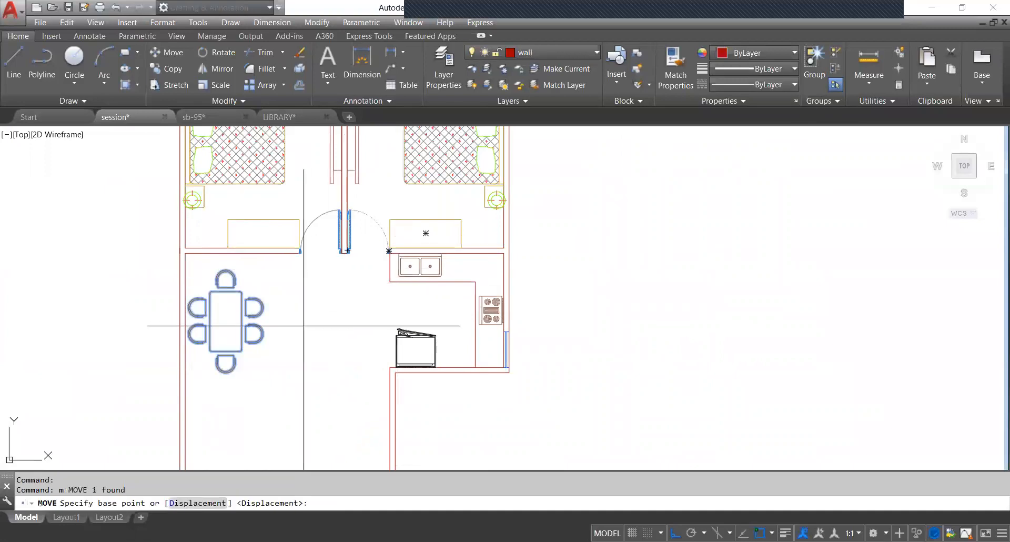
pyautogui.click(306, 324)
pyautogui.click(323, 323)
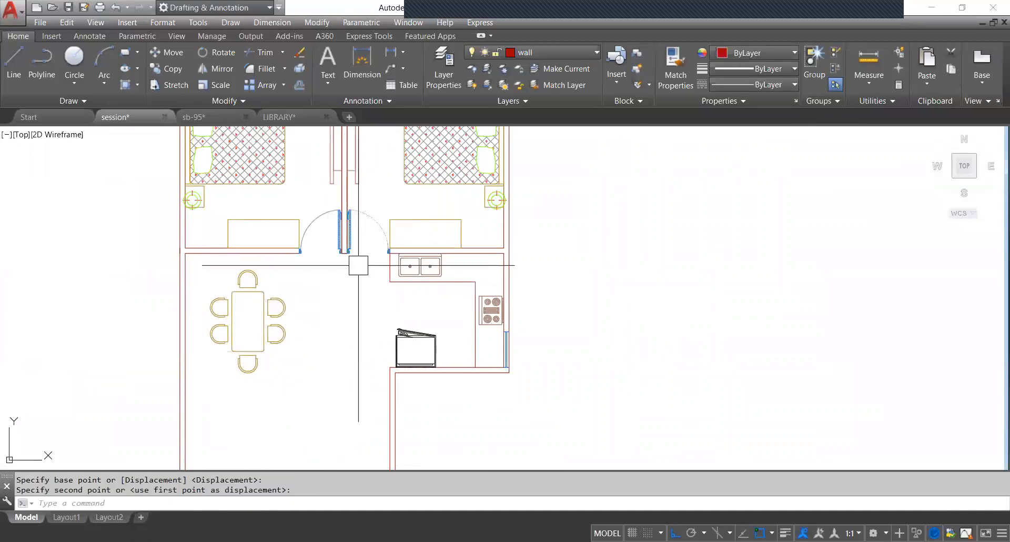
# Look through the sofa section of the LIBRARY drawing for a corner sofa set that suits the living room.
pyautogui.scroll(-5, 351, 270)
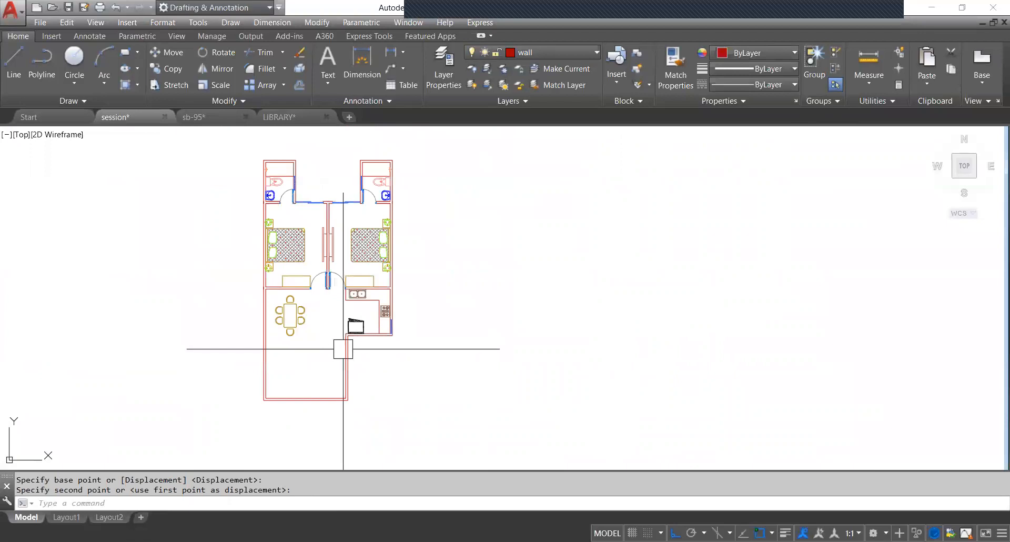
pyautogui.scroll(5, 325, 349)
pyautogui.scroll(-2, 369, 265)
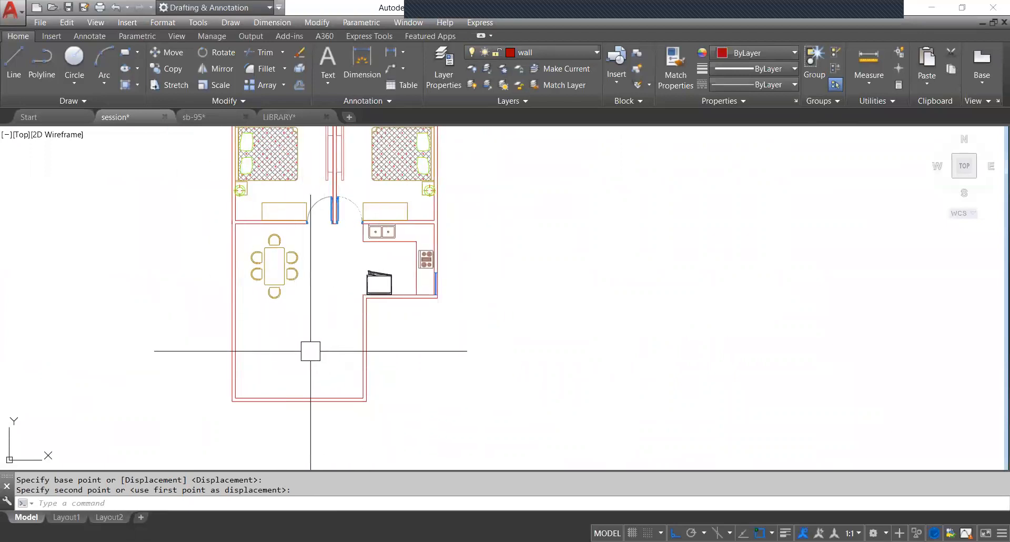
pyautogui.click(298, 114)
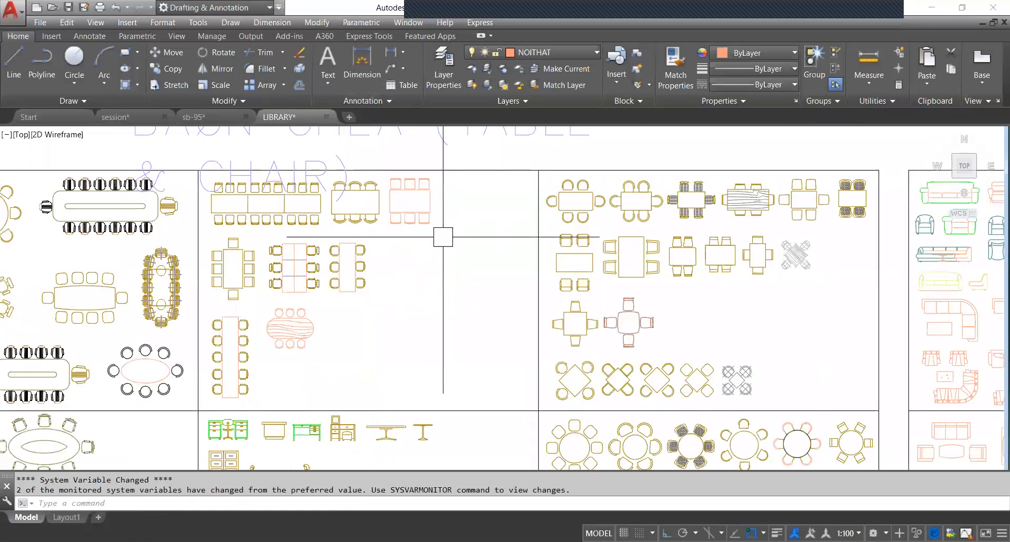
pyautogui.scroll(-4, 443, 236)
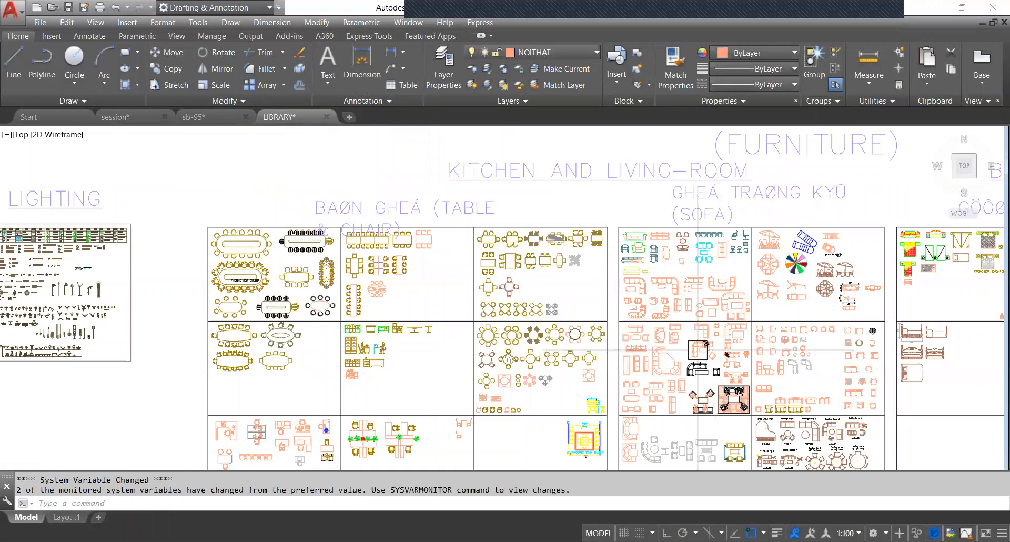
pyautogui.scroll(1, 697, 348)
pyautogui.scroll(2, 726, 295)
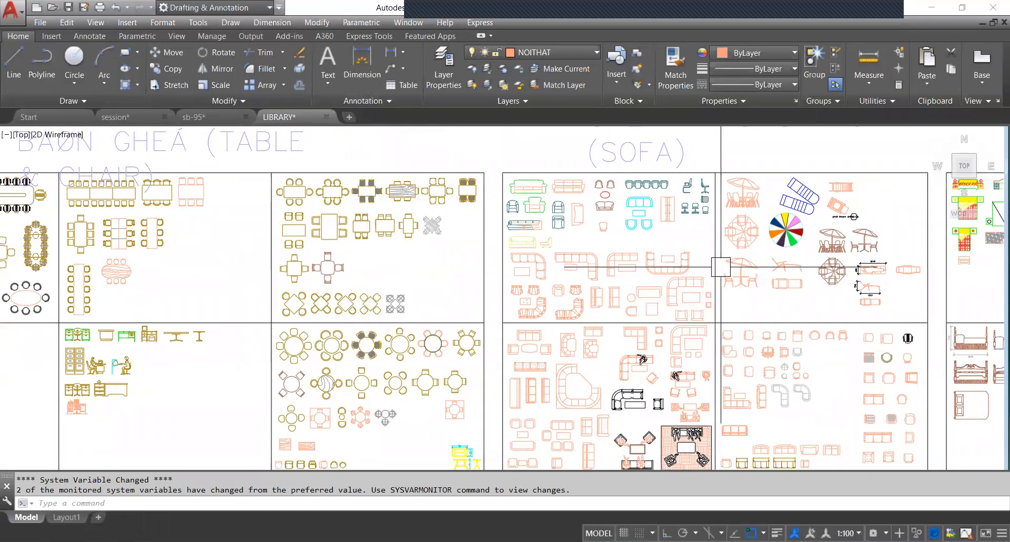
pyautogui.scroll(-1, 684, 292)
pyautogui.scroll(1, 617, 338)
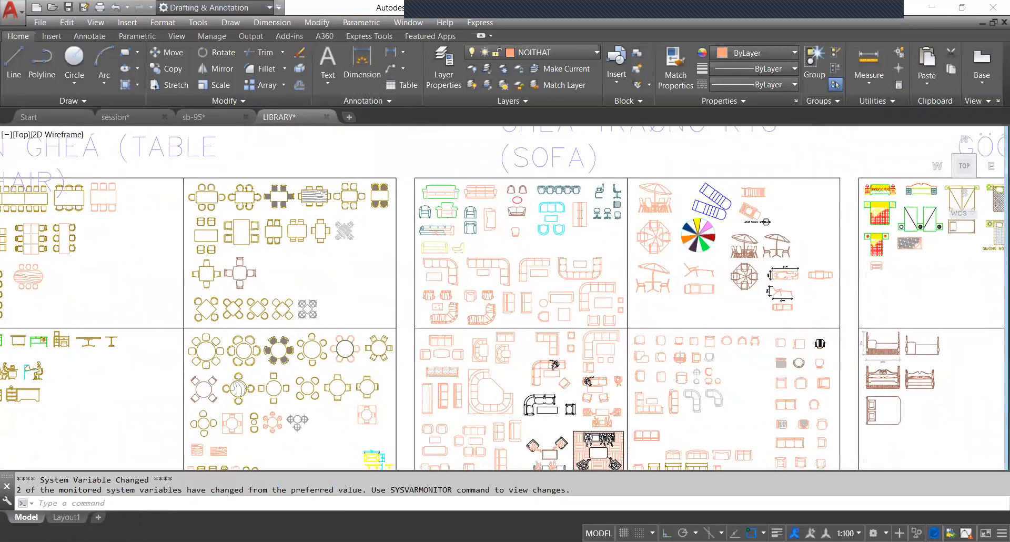
pyautogui.moveTo(567, 400); pyautogui.dragTo(563, 343, button='middle')
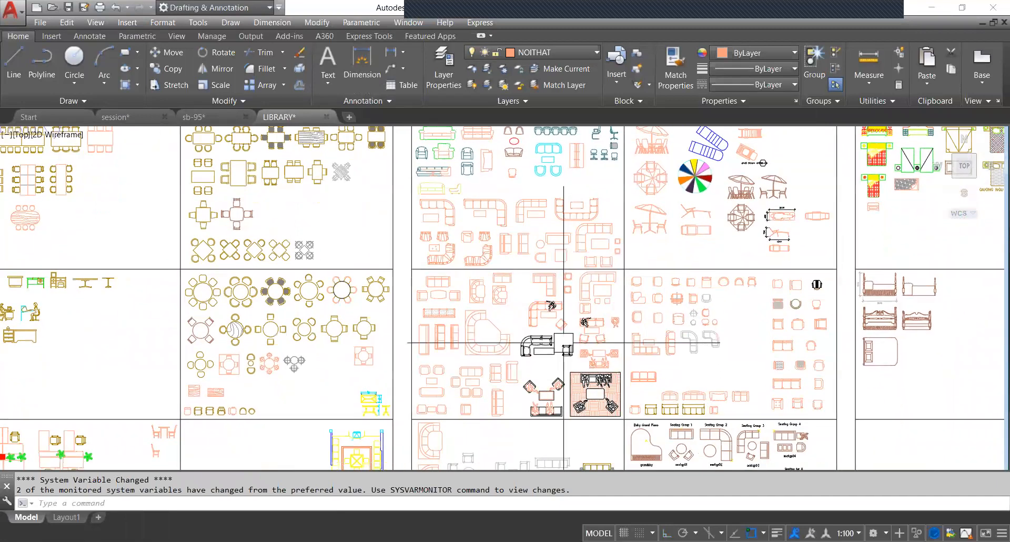
pyautogui.scroll(-1, 608, 282)
pyautogui.scroll(-1, 555, 332)
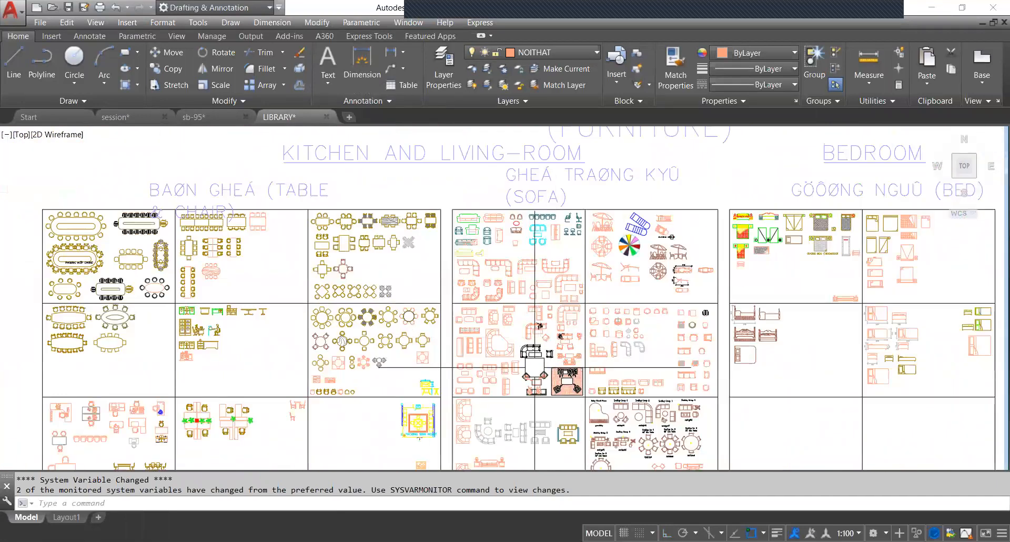
pyautogui.scroll(2, 582, 235)
pyautogui.scroll(-2, 566, 262)
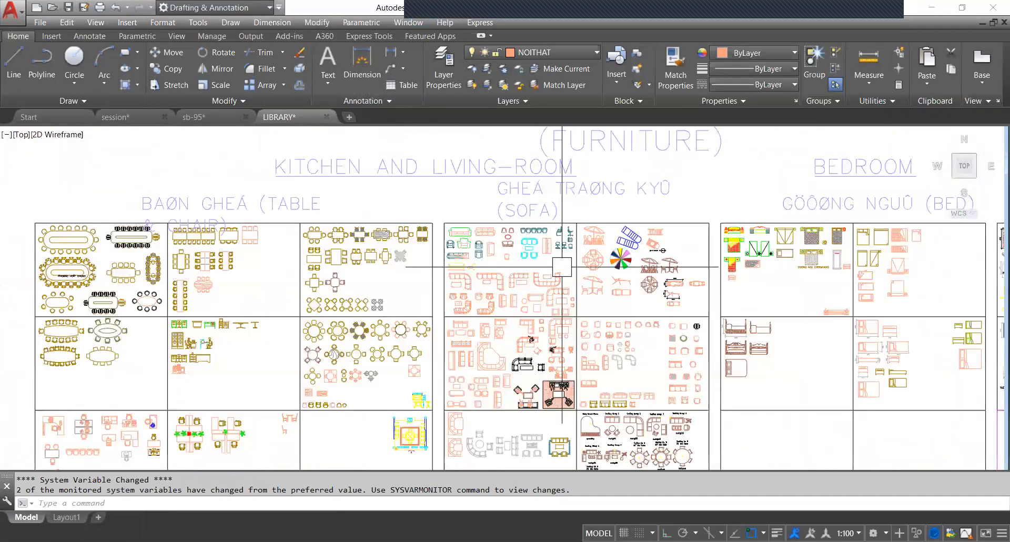
pyautogui.moveTo(521, 404); pyautogui.dragTo(519, 385, button='middle')
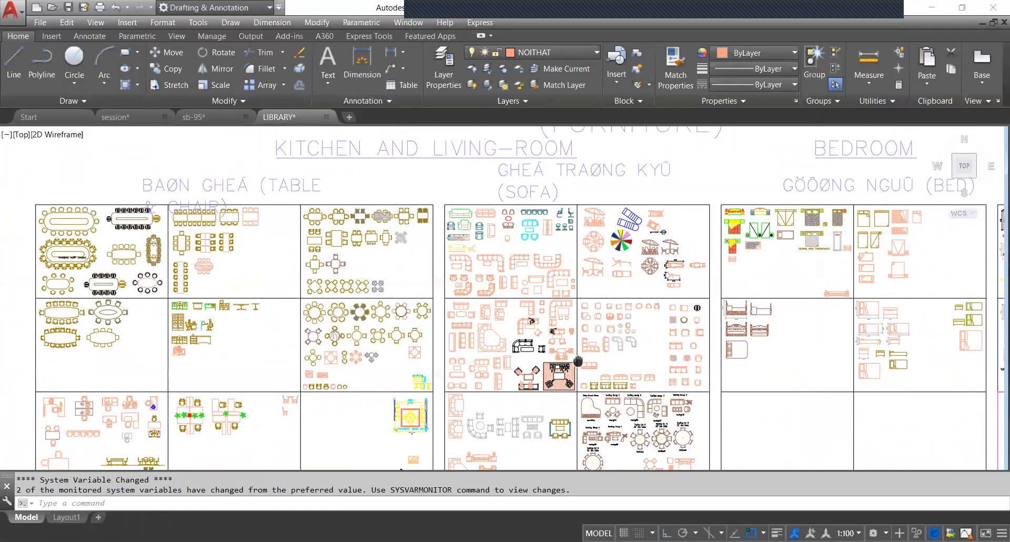
pyautogui.scroll(1, 521, 378)
pyautogui.scroll(2, 561, 288)
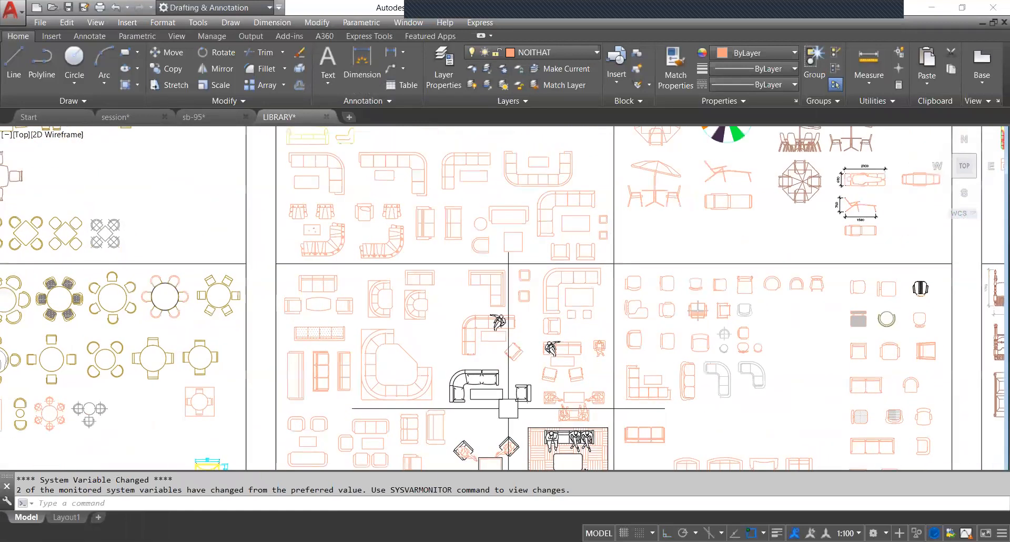
# Copy the curved corner sofa set with table and two stools from the library and paste it beside the floor plan in the session drawing.
pyautogui.click(566, 297)
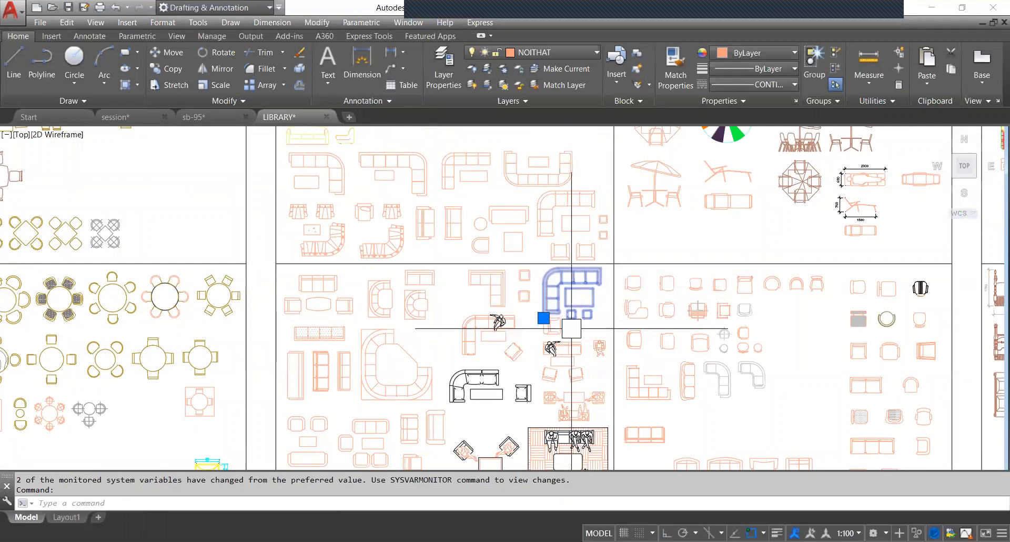
pyautogui.hotkey('ctrl', 'c')
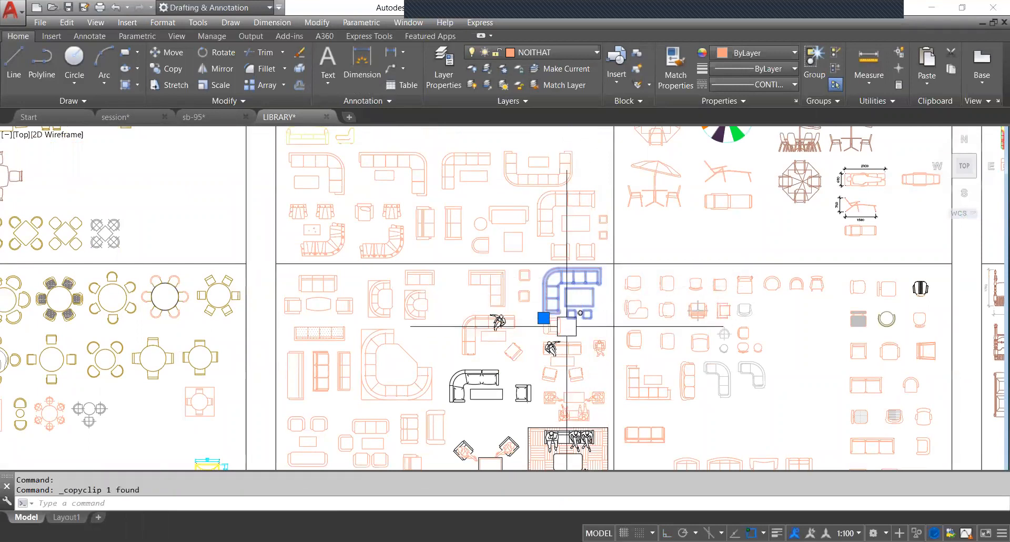
pyautogui.click(119, 117)
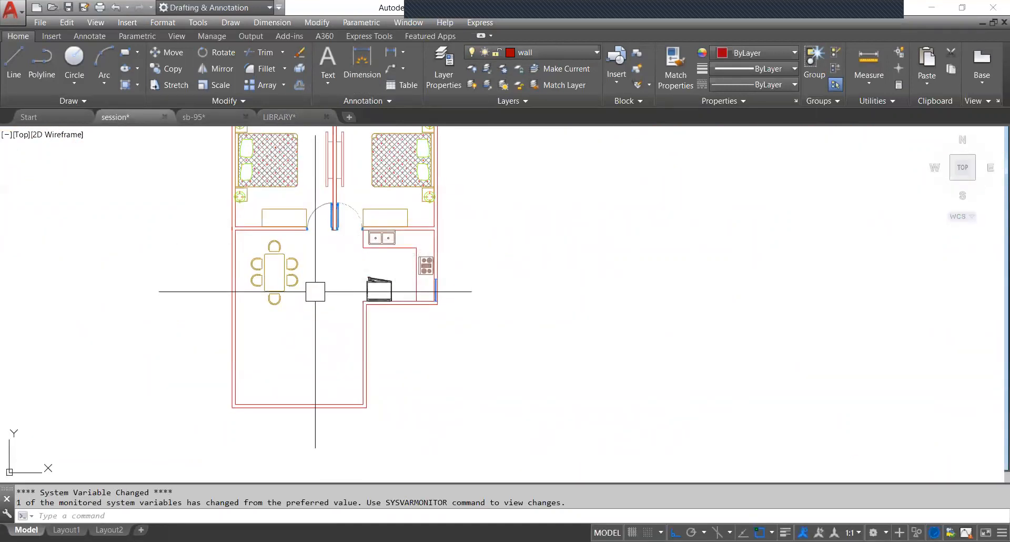
pyautogui.hotkey('ctrl', 'v')
pyautogui.scroll(-5, 444, 342)
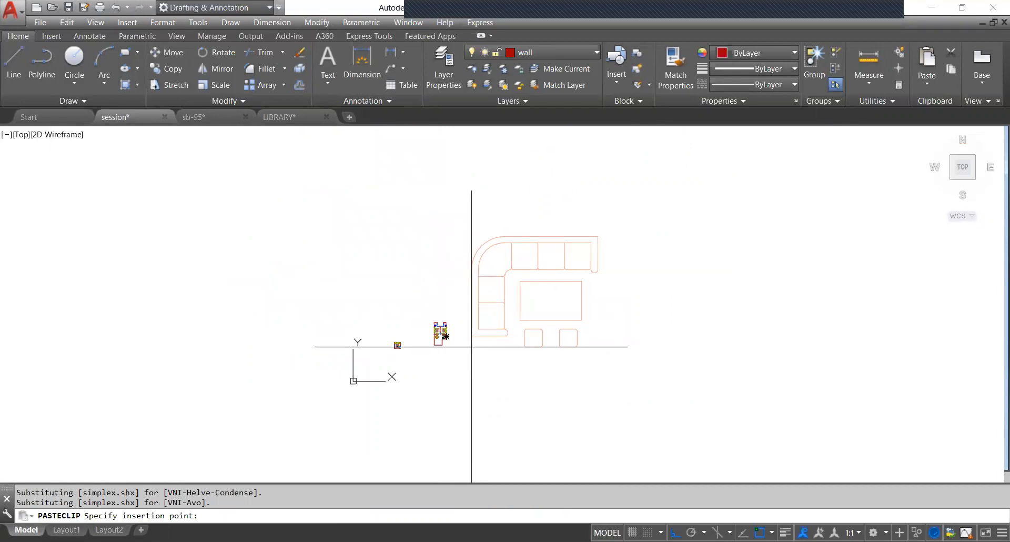
pyautogui.click(480, 333)
# Scale the pasted sofa set by reference, picking the depth of a seat cushion and entering 2' as the new length.
pyautogui.scroll(4, 538, 295)
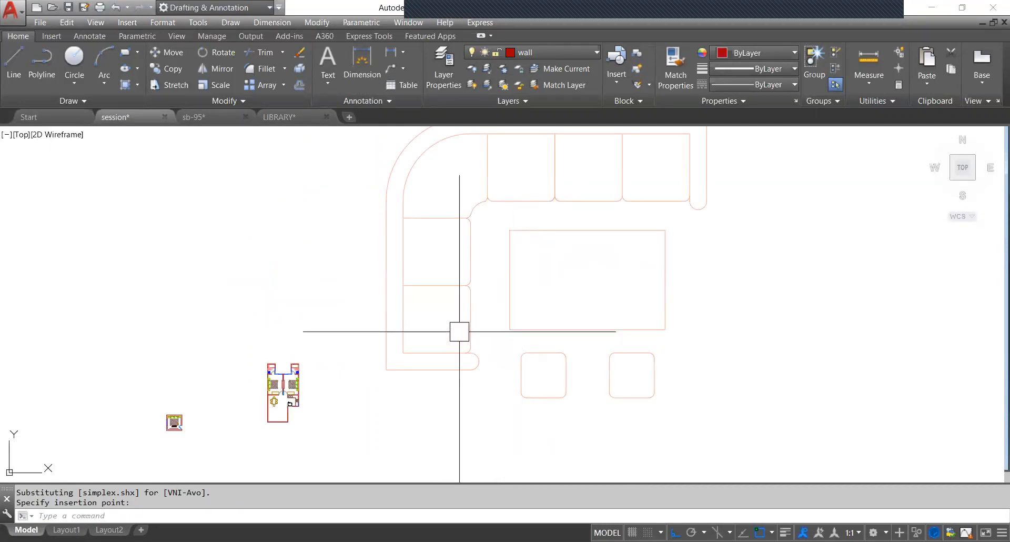
pyautogui.click(471, 318)
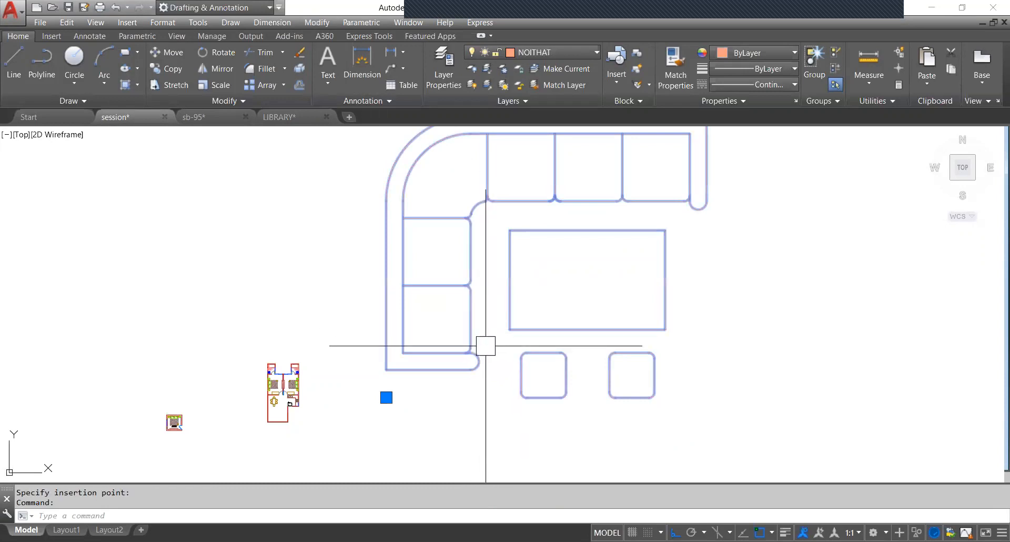
pyautogui.write('s')
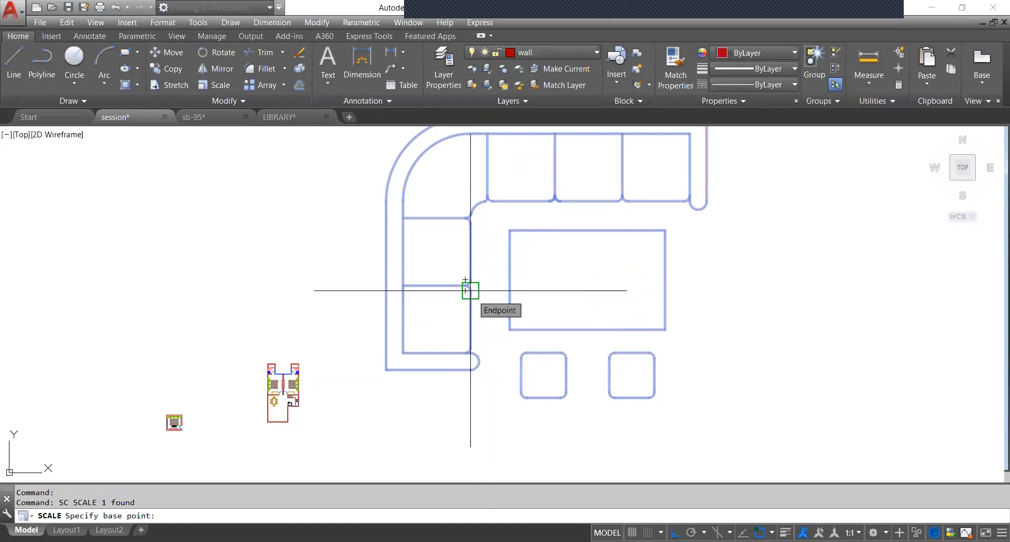
pyautogui.click(470, 290)
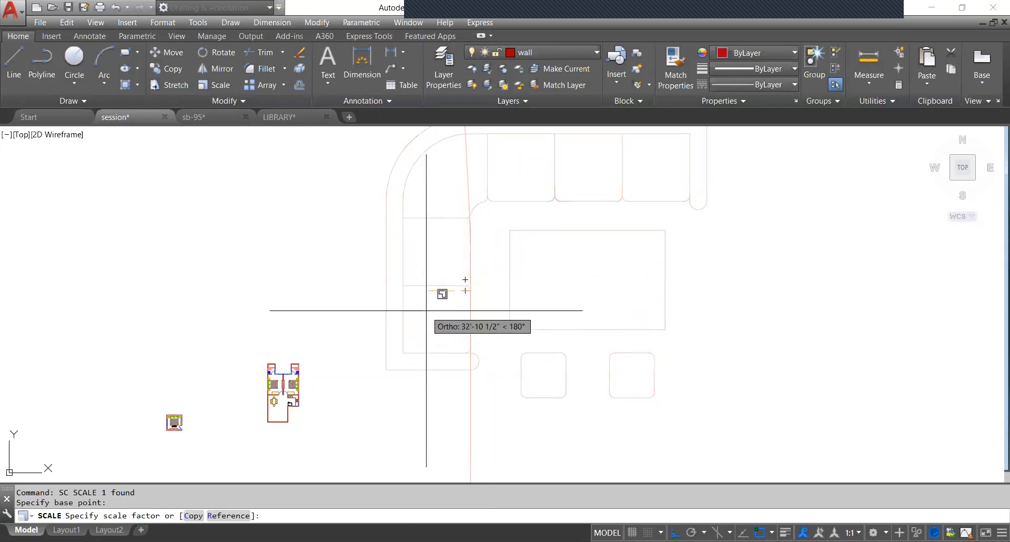
pyautogui.press('Return')
pyautogui.click(466, 289)
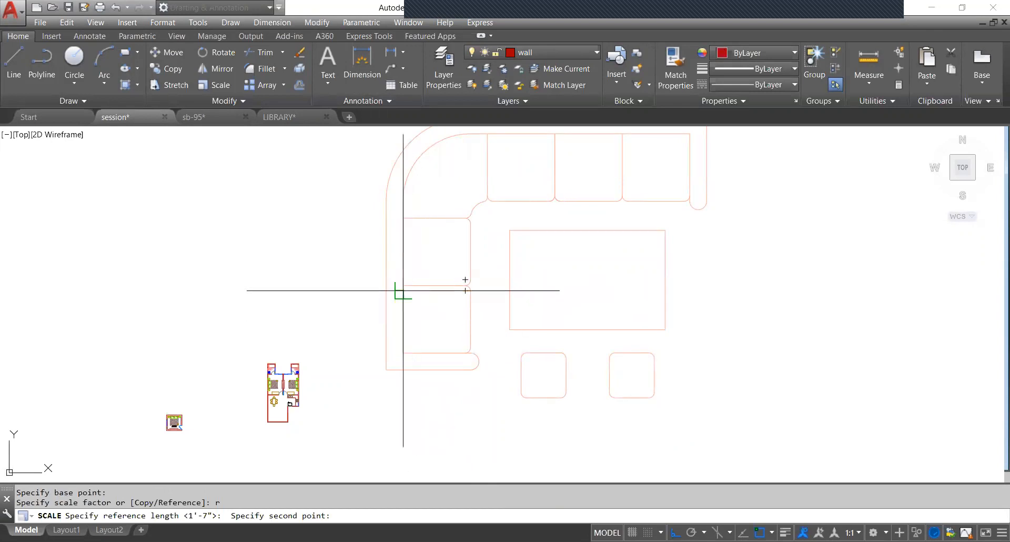
pyautogui.click(403, 290)
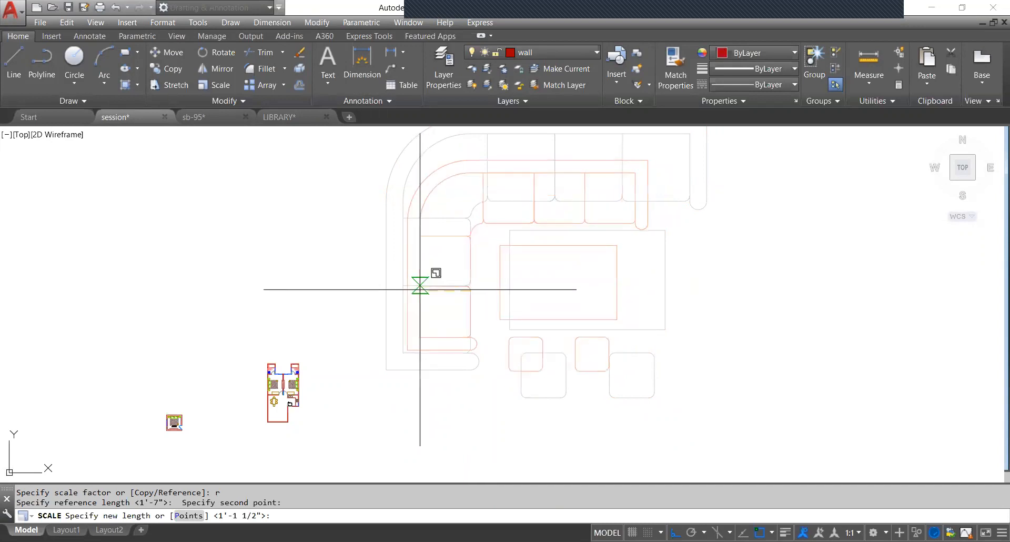
pyautogui.press('Return')
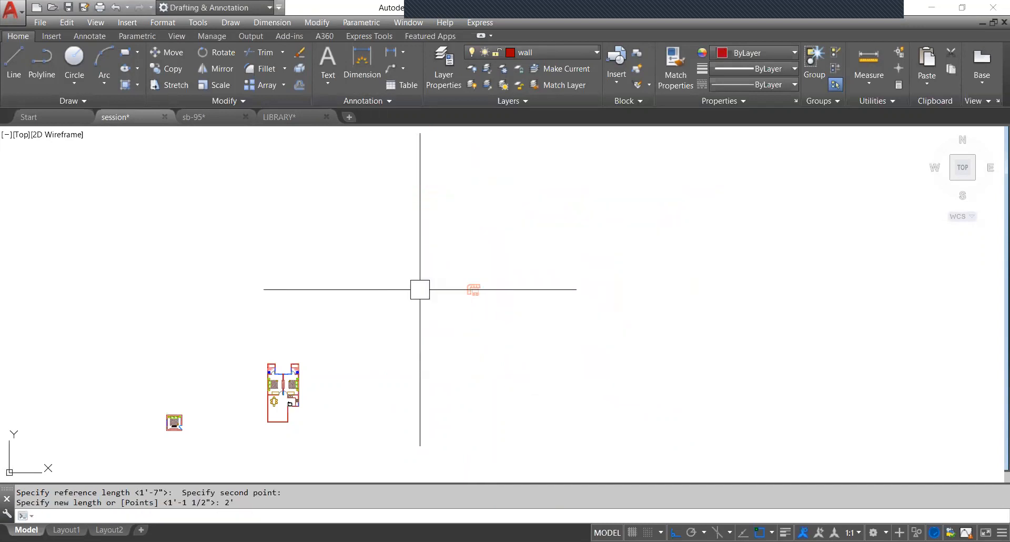
# Move the scaled sofa set with Ortho off into the living area below the dining set.
pyautogui.scroll(3, 442, 266)
pyautogui.click(443, 263)
pyautogui.scroll(-5, 447, 259)
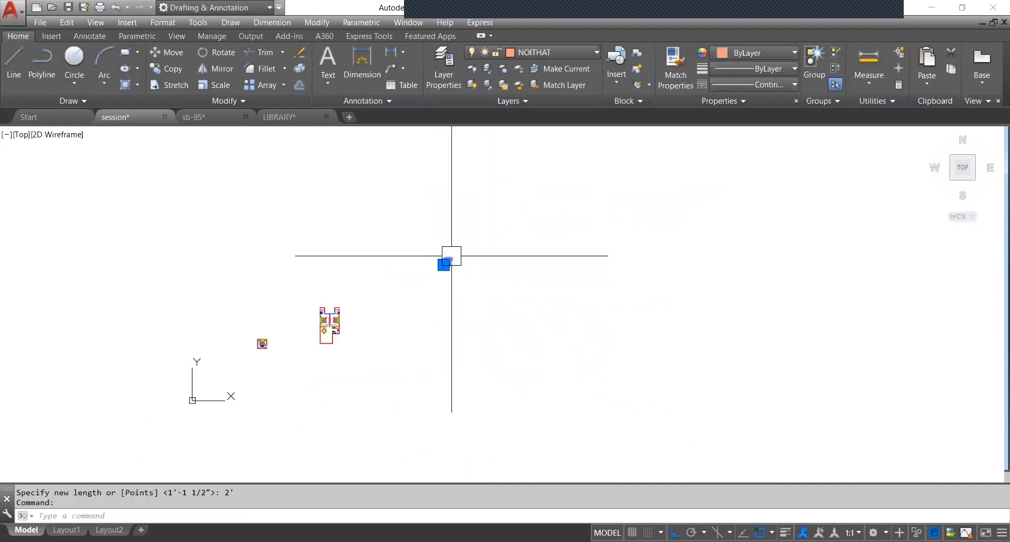
pyautogui.write('m')
pyautogui.press('Return')
pyautogui.scroll(8, 433, 268)
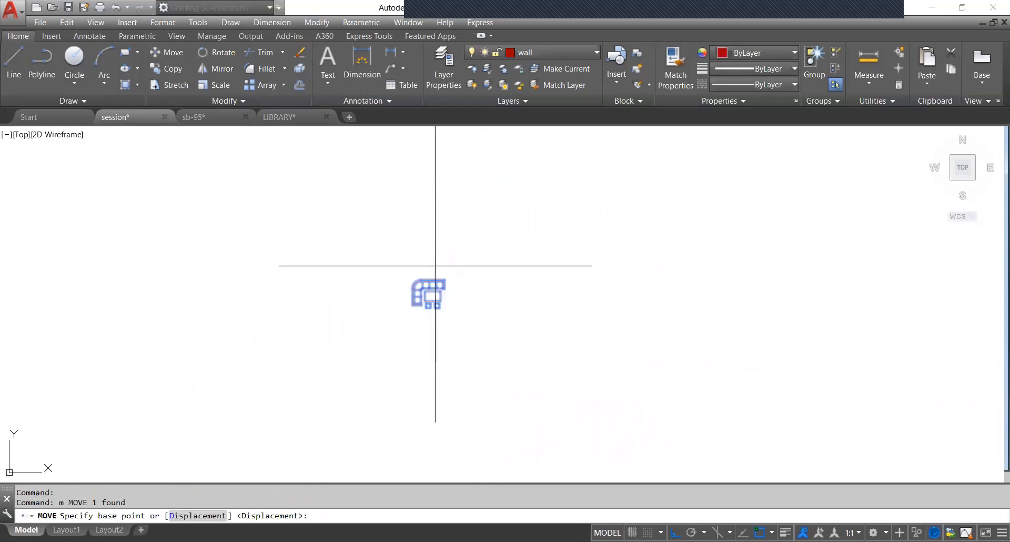
pyautogui.click(423, 276)
pyautogui.scroll(-10, 436, 268)
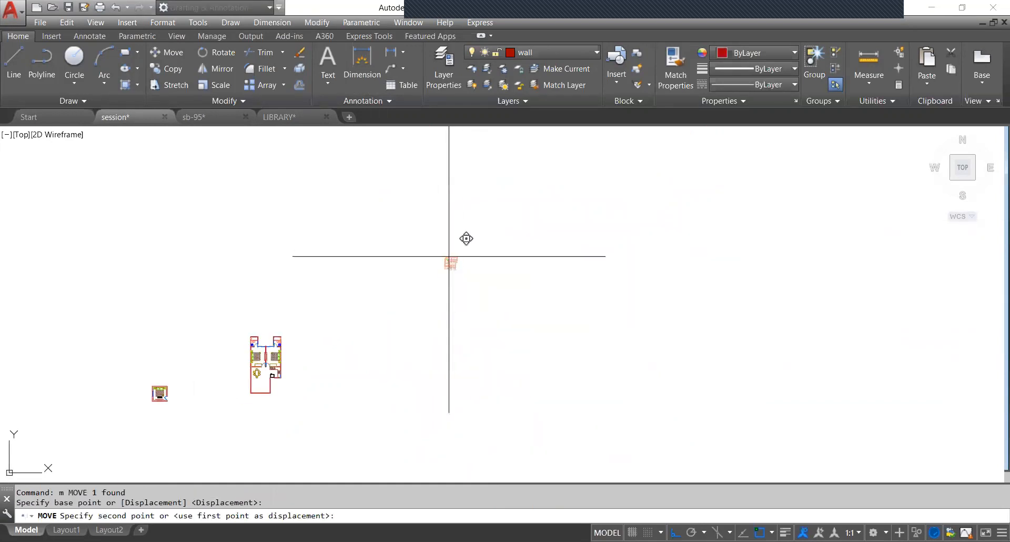
pyautogui.scroll(8, 269, 374)
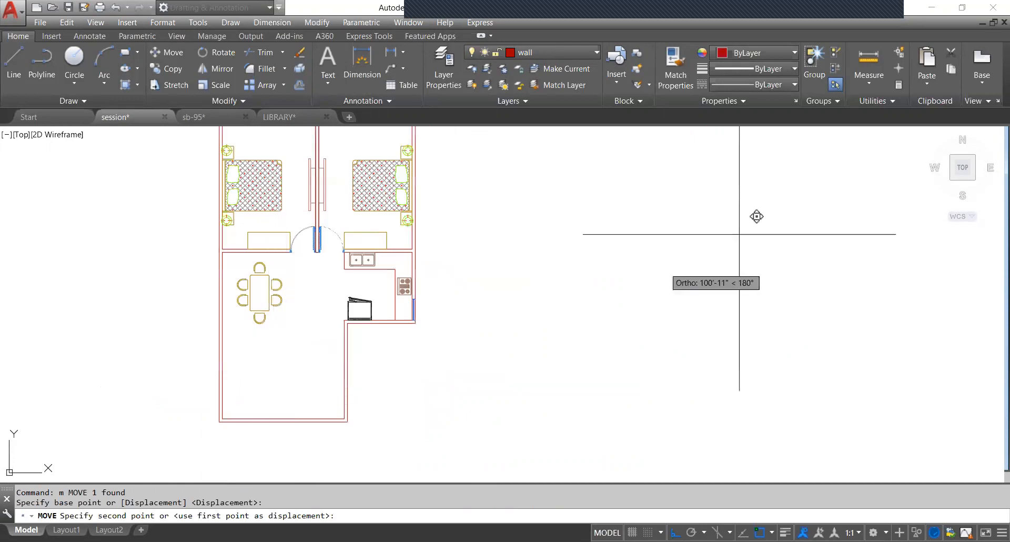
pyautogui.press('F8')
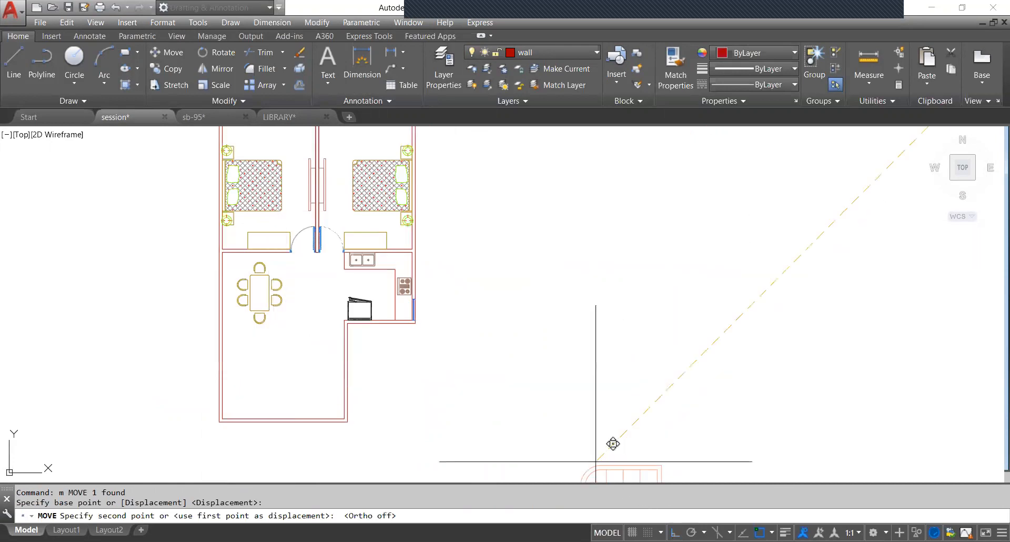
pyautogui.click(249, 343)
# Rotate the sofa set 90° counterclockwise with Ortho on, about a point on its upper row of seats.
pyautogui.click(298, 339)
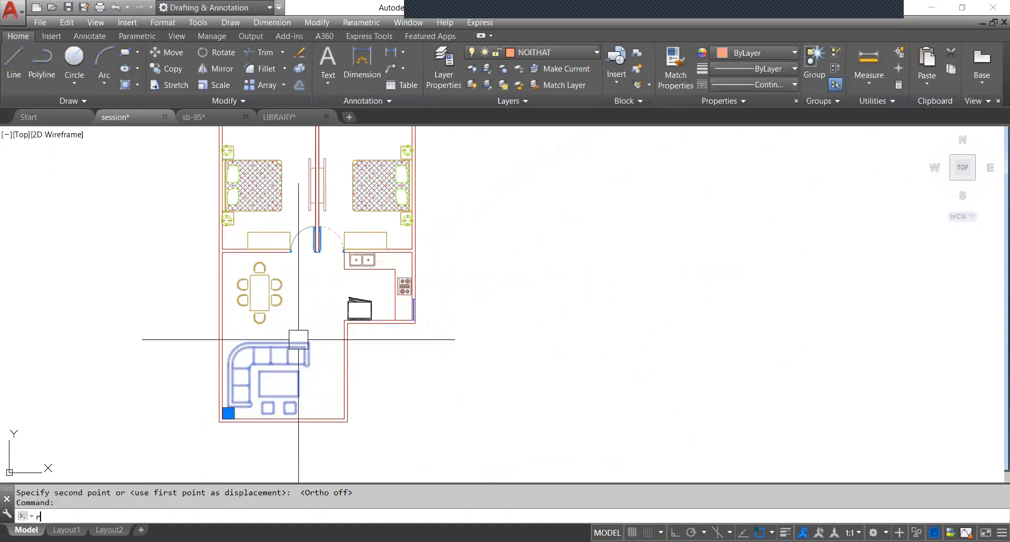
pyautogui.write('o')
pyautogui.press('Return')
pyautogui.click(288, 362)
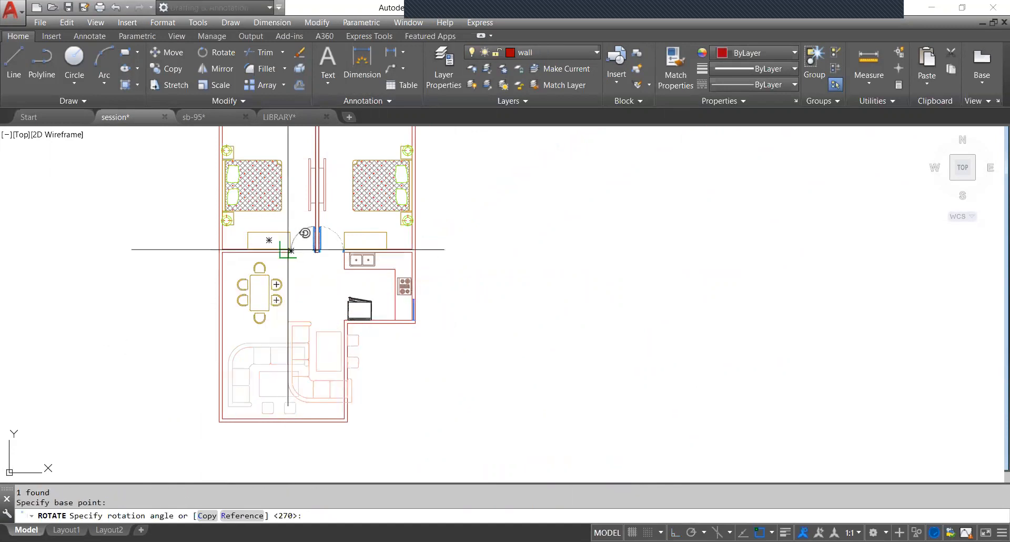
pyautogui.moveTo(302, 186); pyautogui.dragTo(281, 262, button='middle')
pyautogui.press('F8')
pyautogui.click(290, 161)
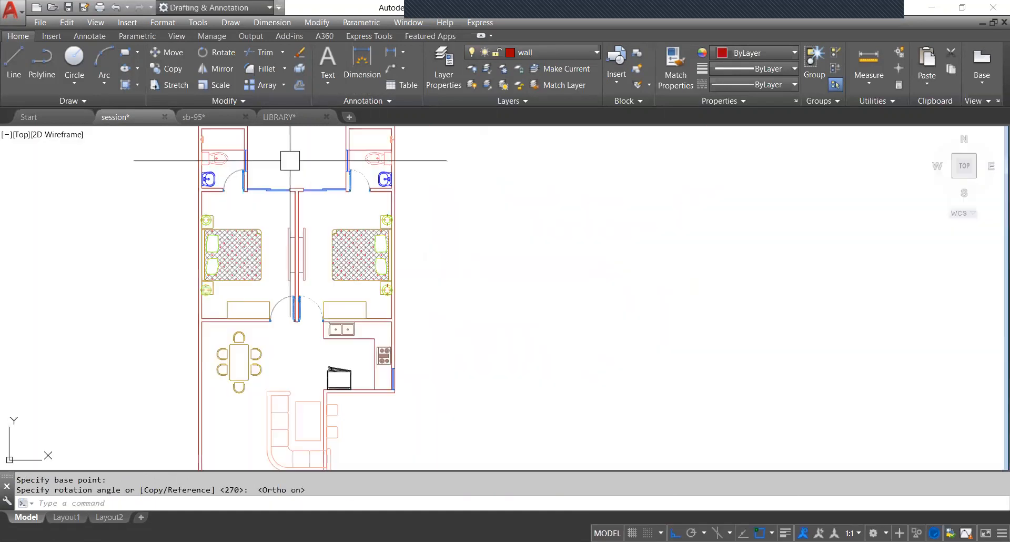
# Move the rotated sofa set left and down so its back meets the inner face of the living room's lower wall.
pyautogui.scroll(-4, 360, 173)
pyautogui.click(322, 265)
pyautogui.scroll(5, 339, 278)
pyautogui.write('m')
pyautogui.press('Return')
pyautogui.click(355, 288)
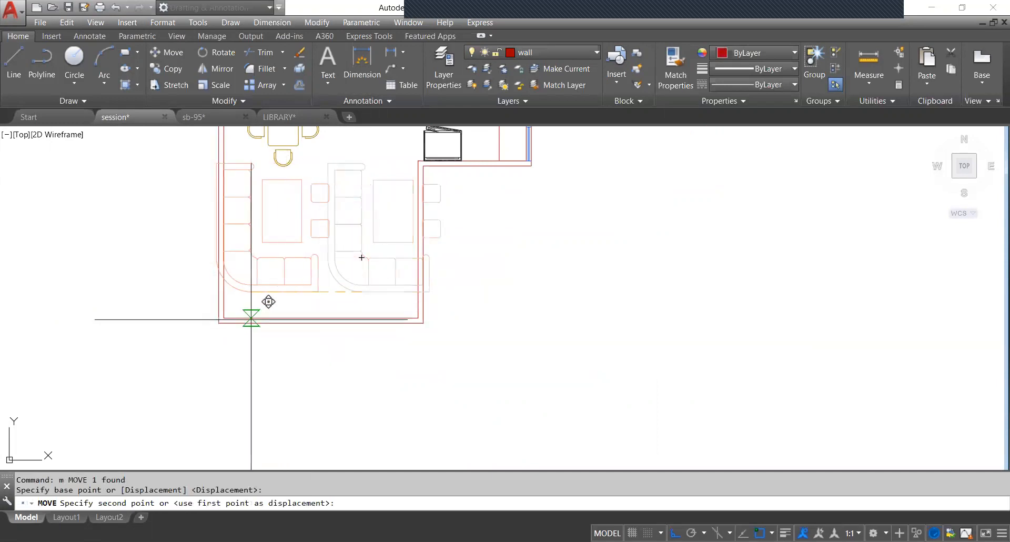
pyautogui.click(261, 315)
# Move the sofa set horizontally so its long back sits against the inner face of the living room's left wall.
pyautogui.click(256, 269)
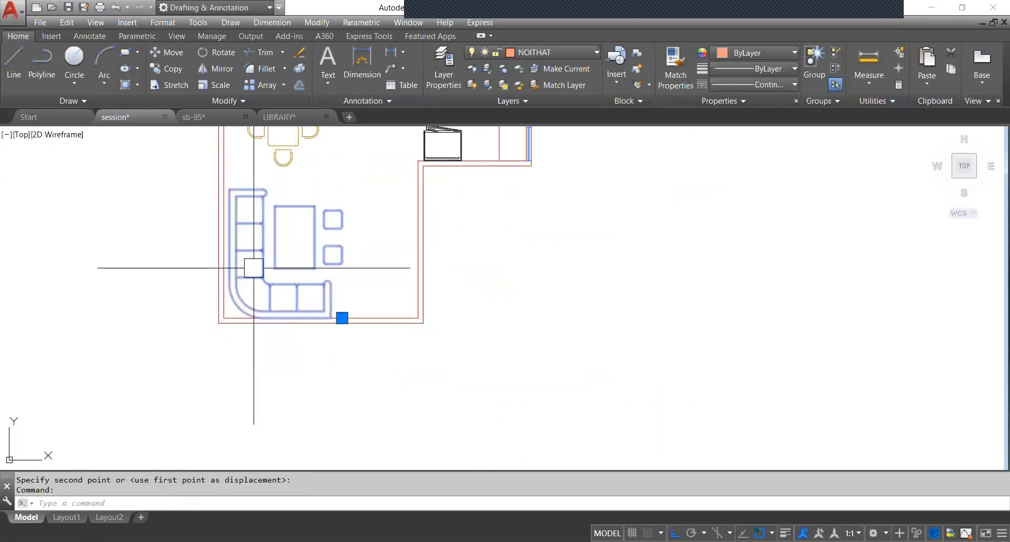
pyautogui.write('m')
pyautogui.press('Return')
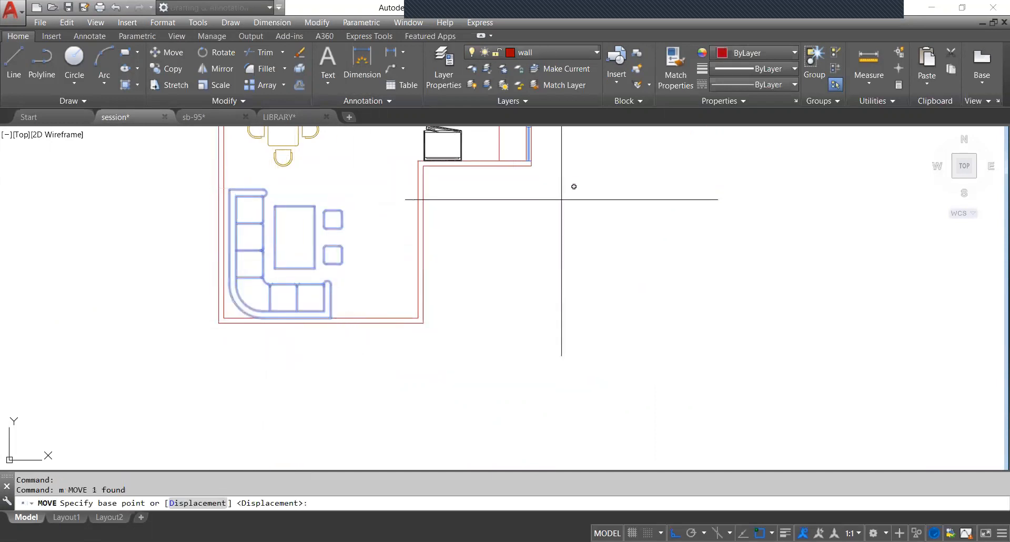
pyautogui.click(229, 236)
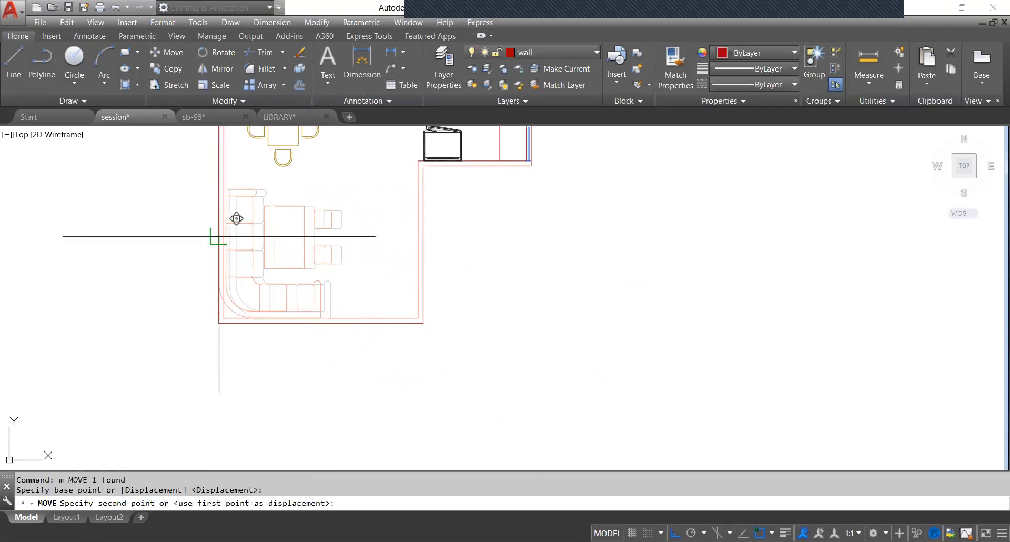
pyautogui.scroll(1, 220, 238)
pyautogui.click(225, 230)
pyautogui.scroll(-5, 328, 250)
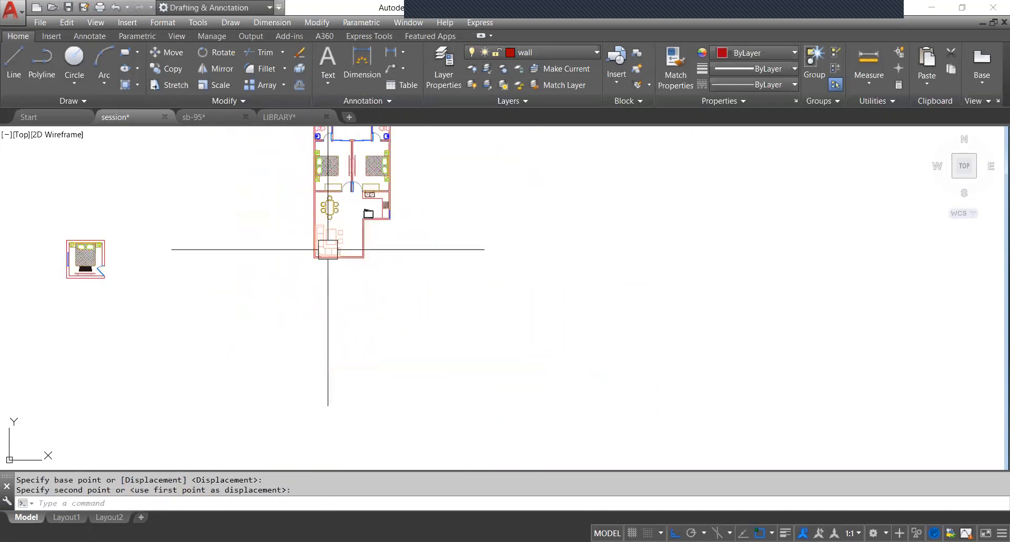
# Extend the outer line of the kitchen's lower wall to the inner face of the living room's right wall.
pyautogui.moveTo(367, 227); pyautogui.dragTo(358, 246, button='middle')
pyautogui.scroll(4, 362, 245)
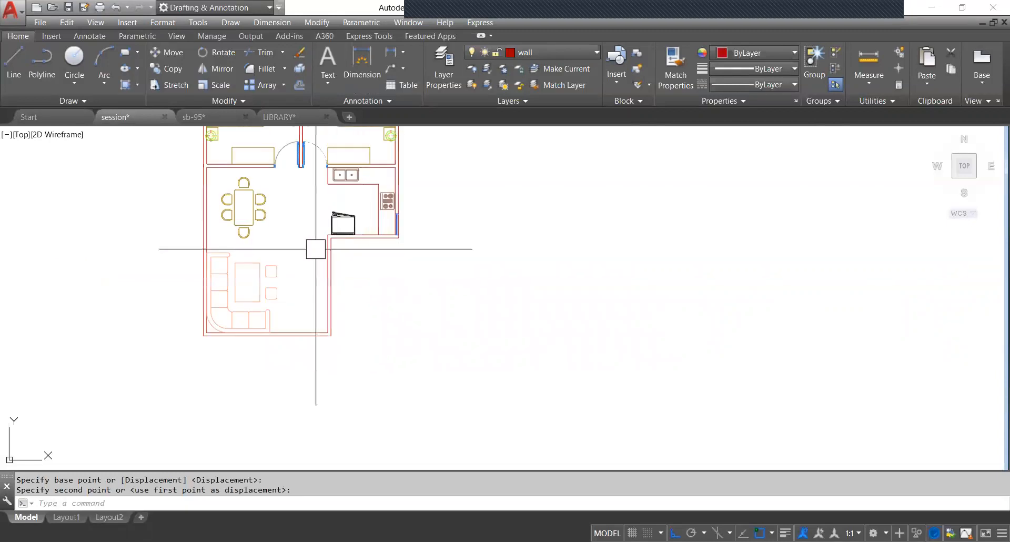
pyautogui.scroll(2, 315, 248)
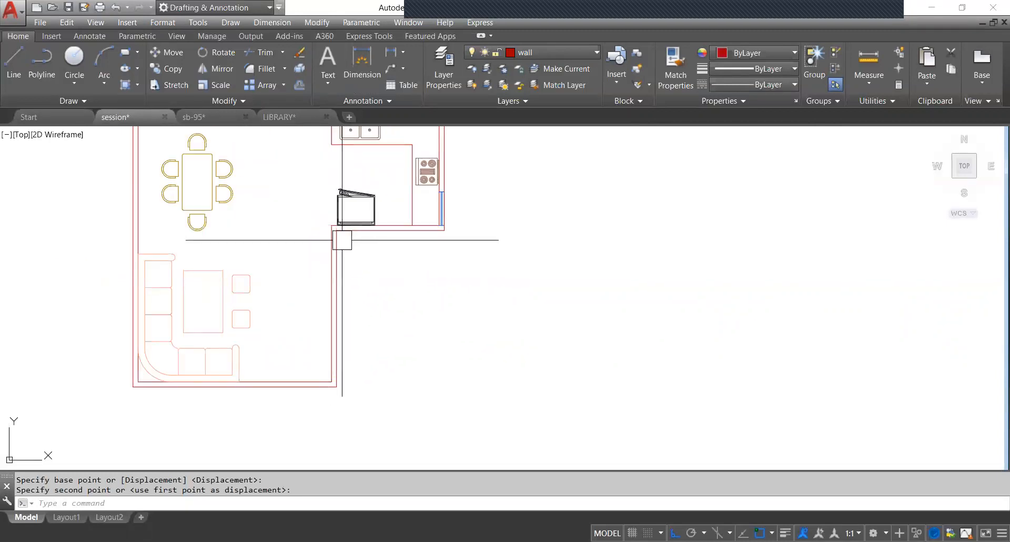
pyautogui.scroll(6, 336, 242)
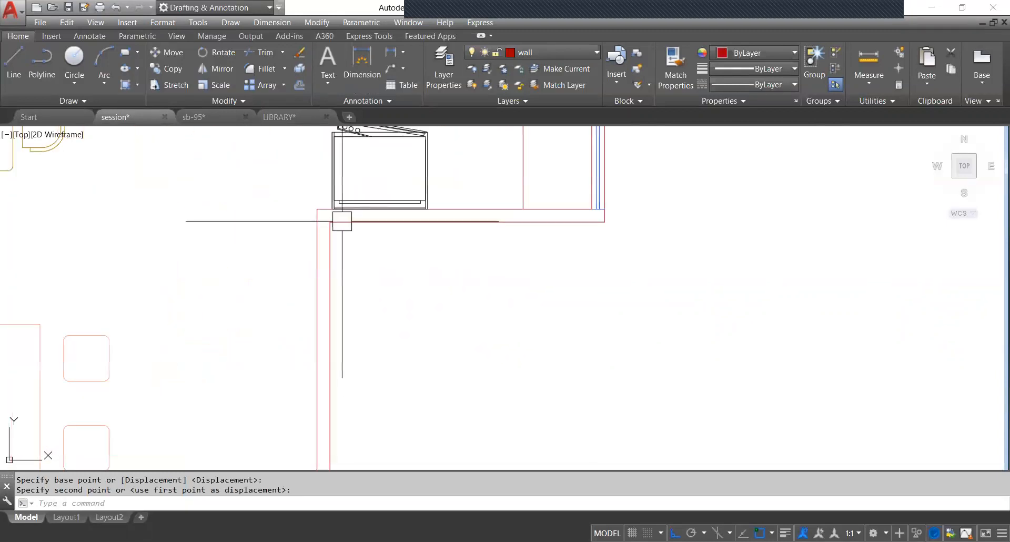
pyautogui.click(308, 196)
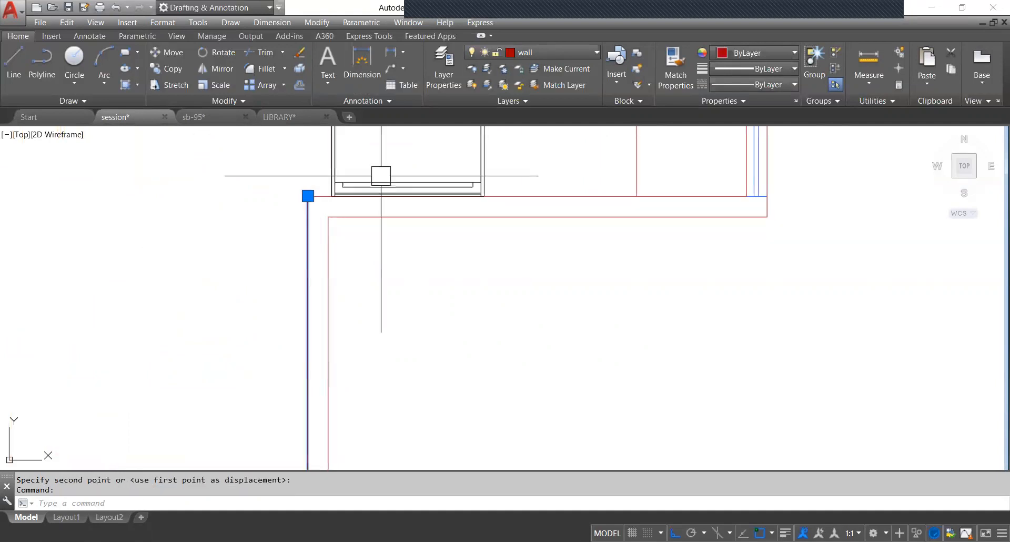
pyautogui.press('Return')
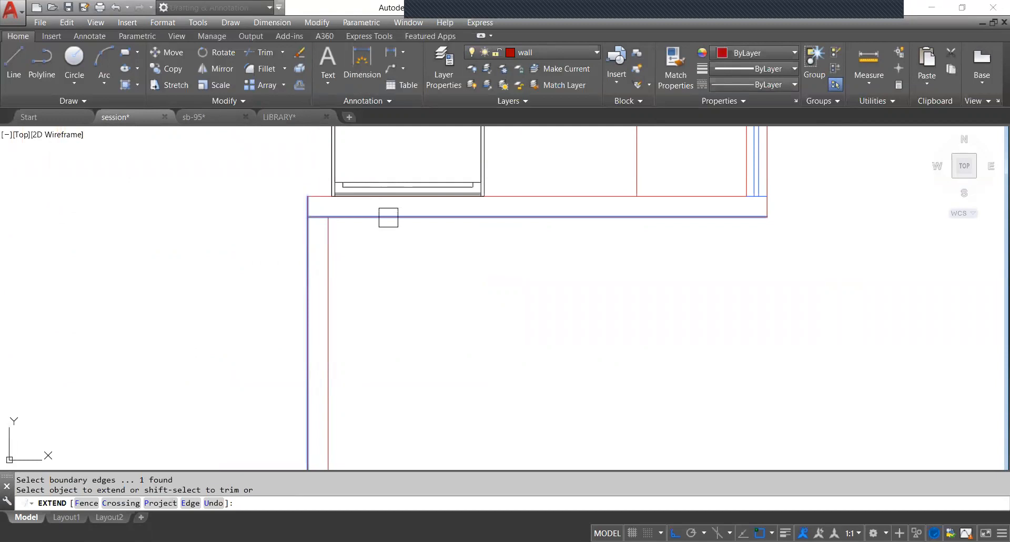
pyautogui.click(388, 217)
pyautogui.click(316, 201)
pyautogui.scroll(-3, 311, 257)
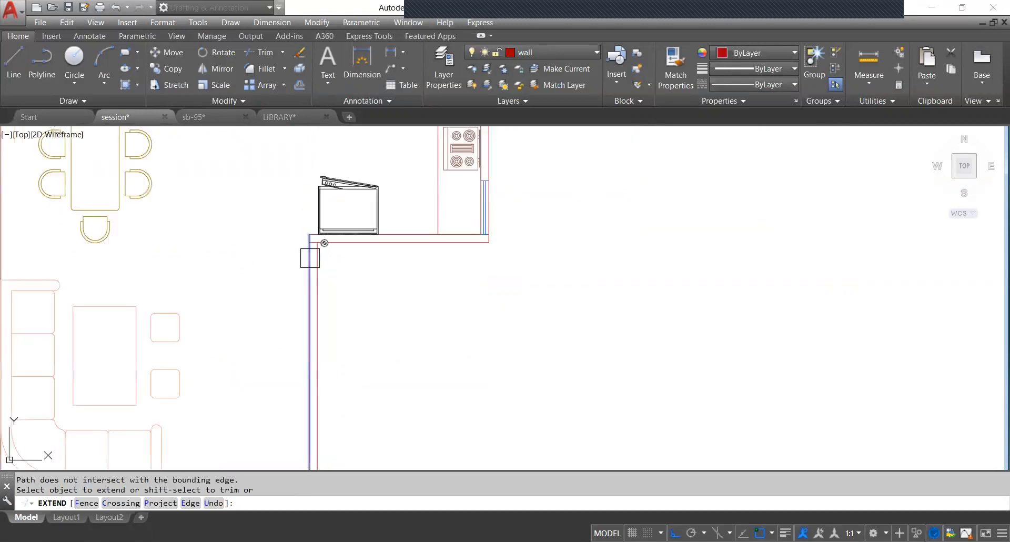
pyautogui.press('Escape')
pyautogui.scroll(-3, 317, 251)
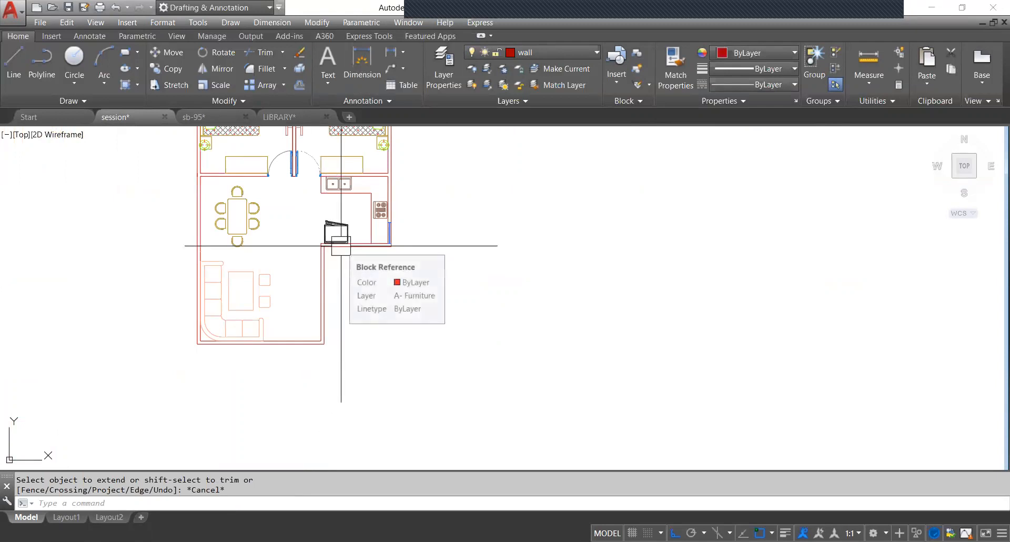
# Offset the outer line of the kitchen's lower wall 3.5' downward across the living room's right wall.
pyautogui.scroll(5, 323, 256)
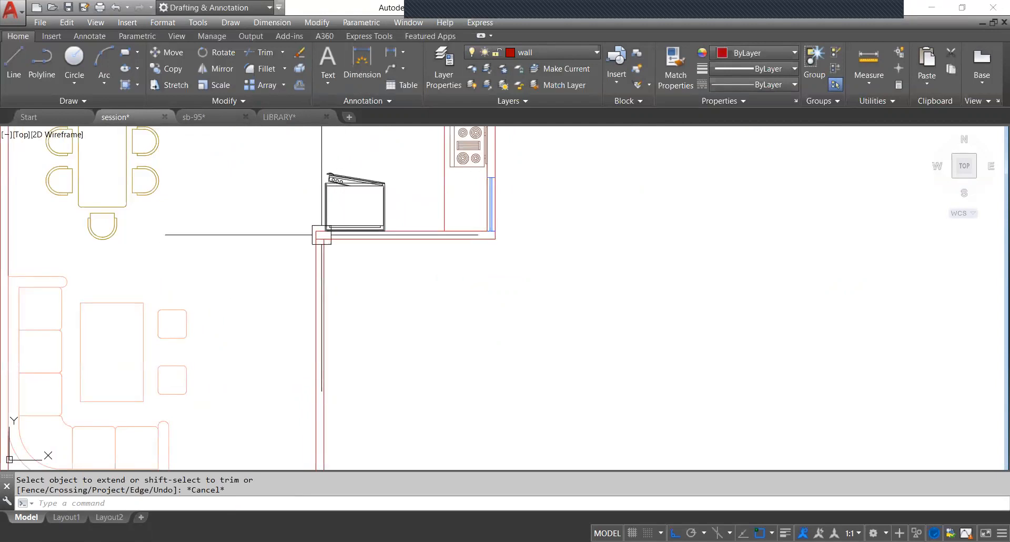
pyautogui.press('Return')
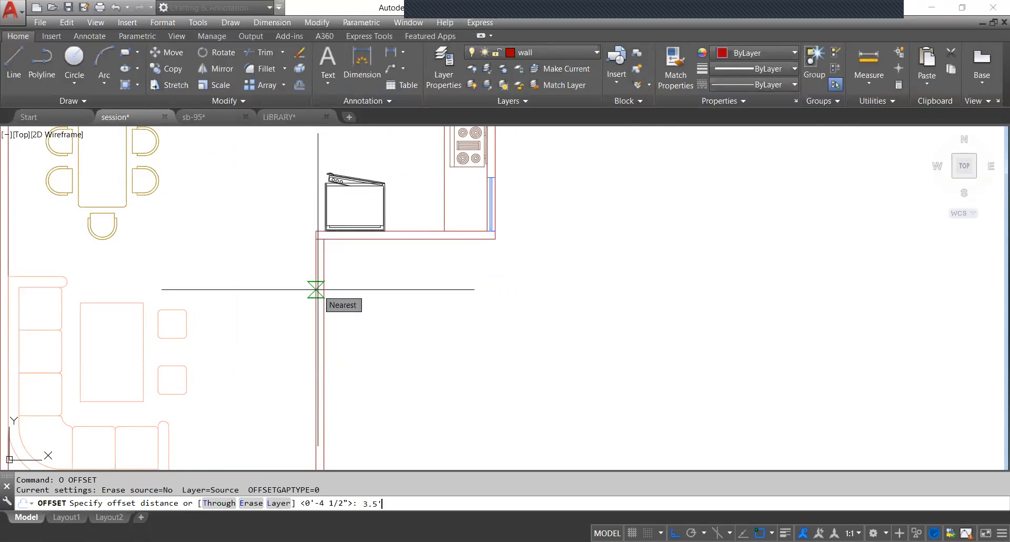
pyautogui.press('Return')
pyautogui.click(358, 240)
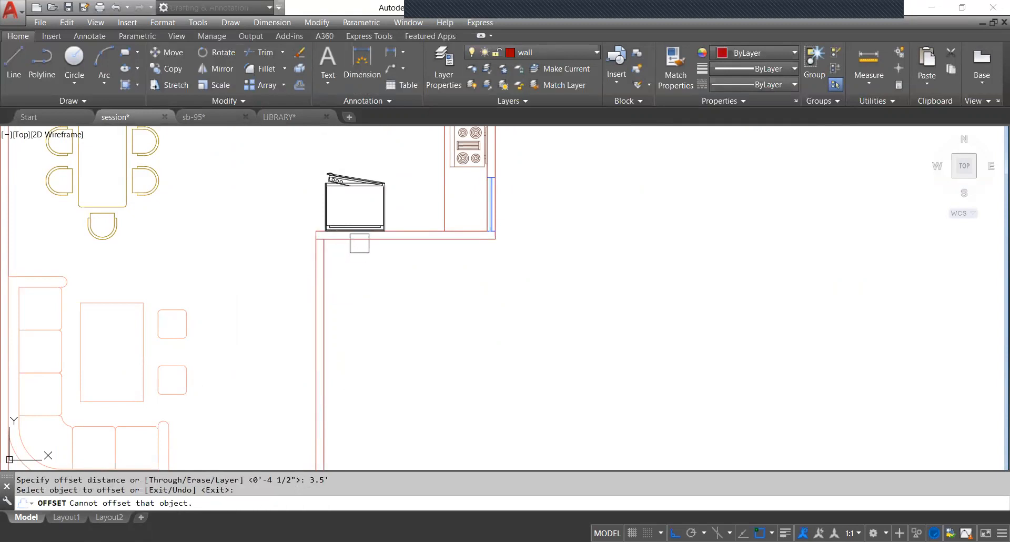
pyautogui.click(359, 239)
pyautogui.click(342, 356)
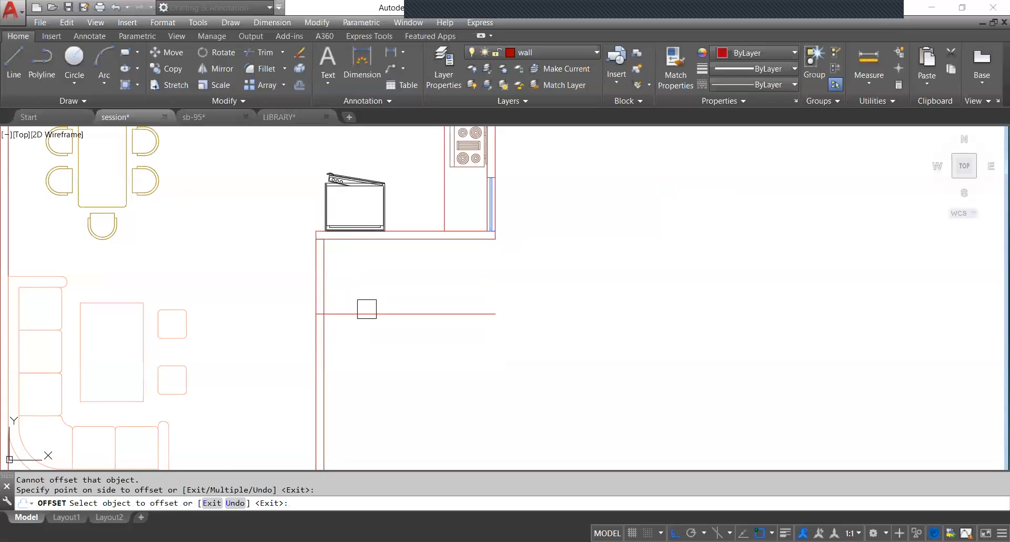
pyautogui.scroll(-2, 366, 309)
pyautogui.press('Escape')
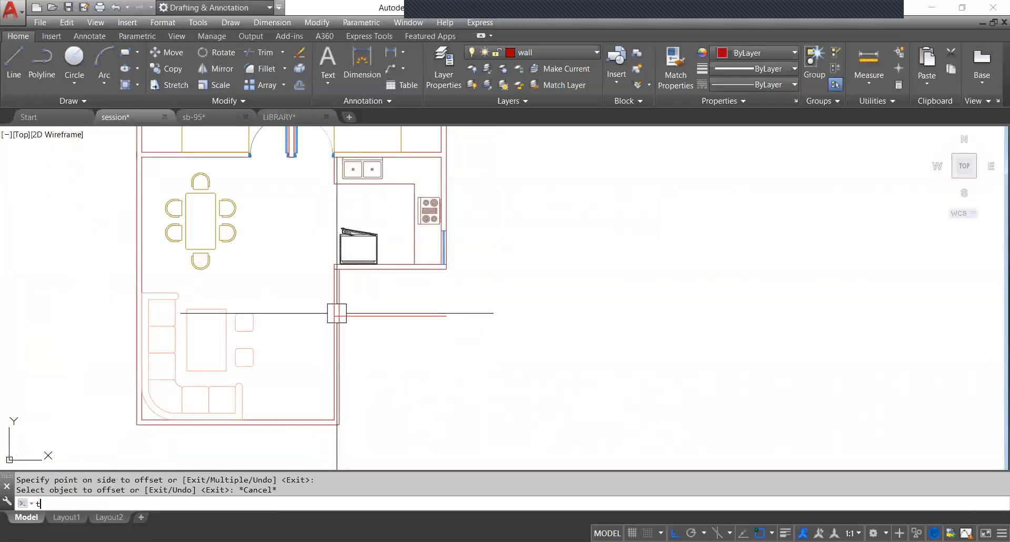
# Trim the living room's right wall between the kitchen wall and the offset line, plus the excess offset line, to leave a door opening.
pyautogui.write('tr')
pyautogui.press('Return')
pyautogui.scroll(5, 335, 310)
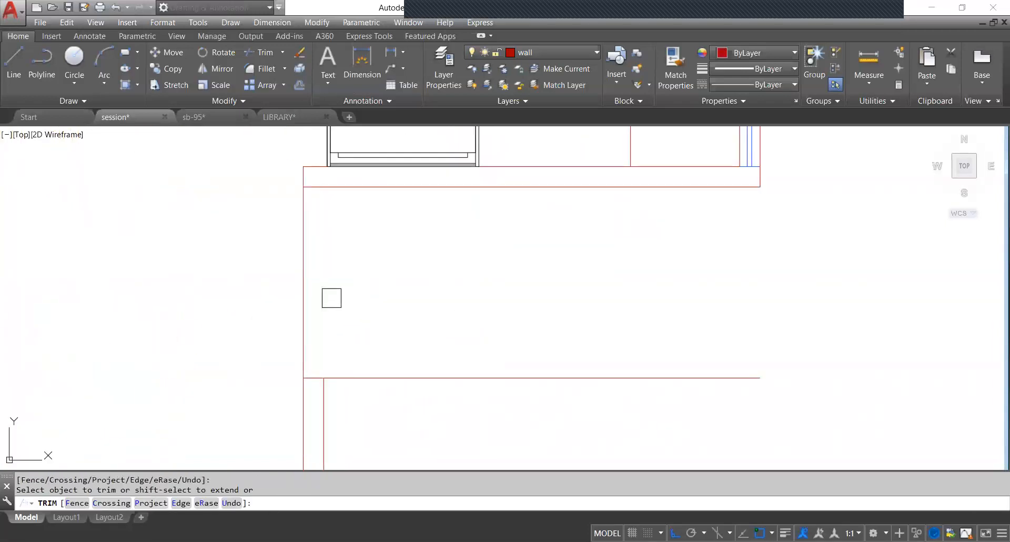
pyautogui.scroll(-4, 428, 310)
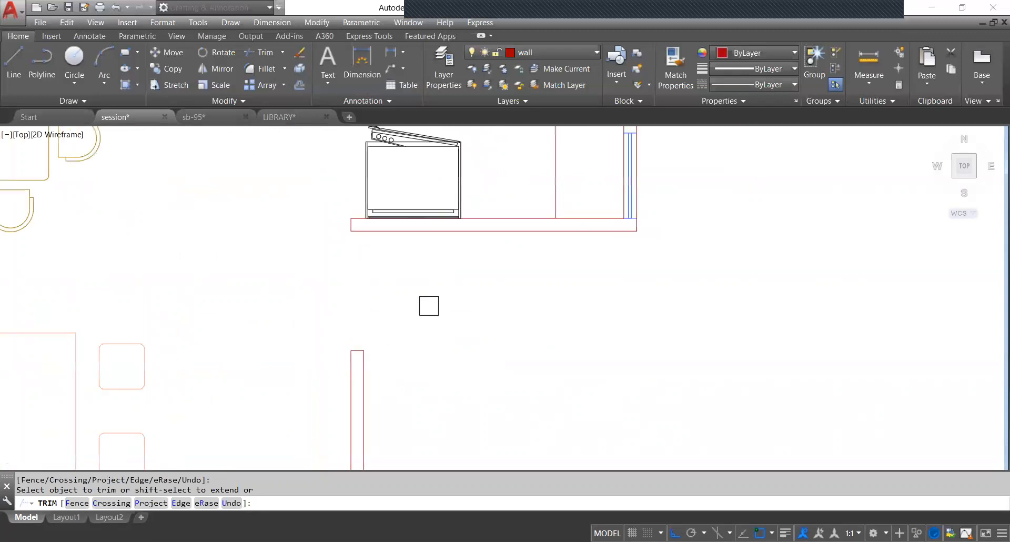
pyautogui.press('Escape')
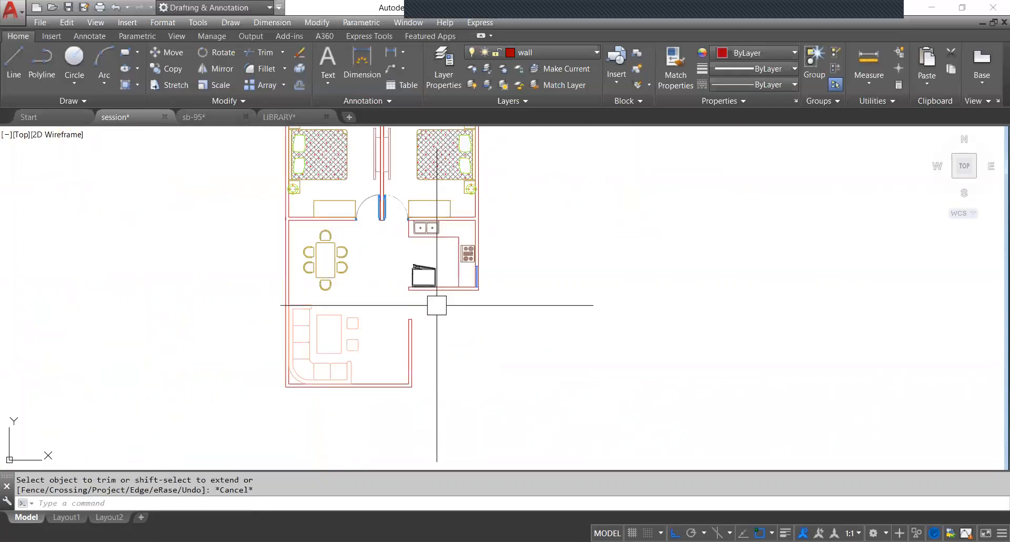
pyautogui.moveTo(384, 212); pyautogui.dragTo(369, 230, button='middle')
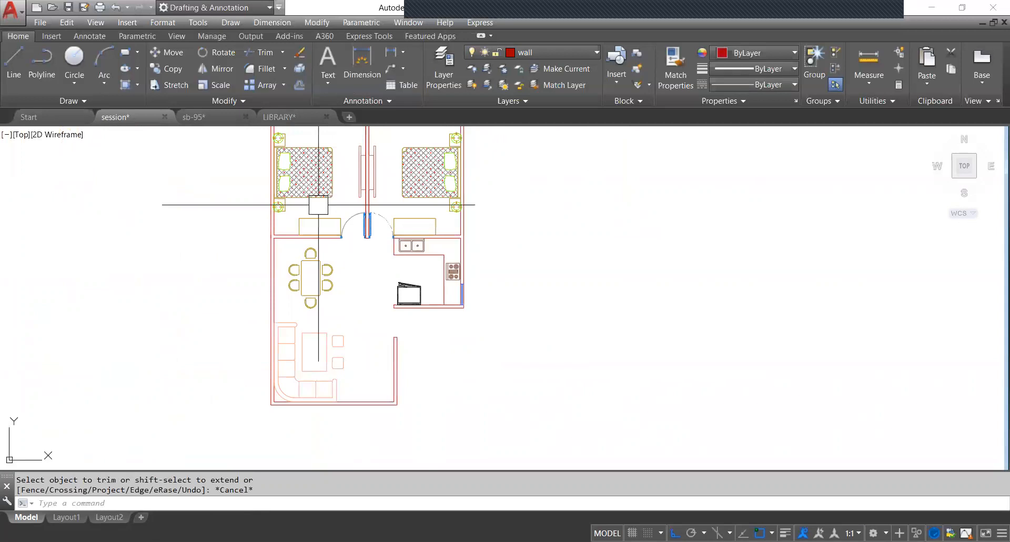
# Switch to the LIBRARY drawing and look through its door and window section for a door plan block.
pyautogui.click(293, 112)
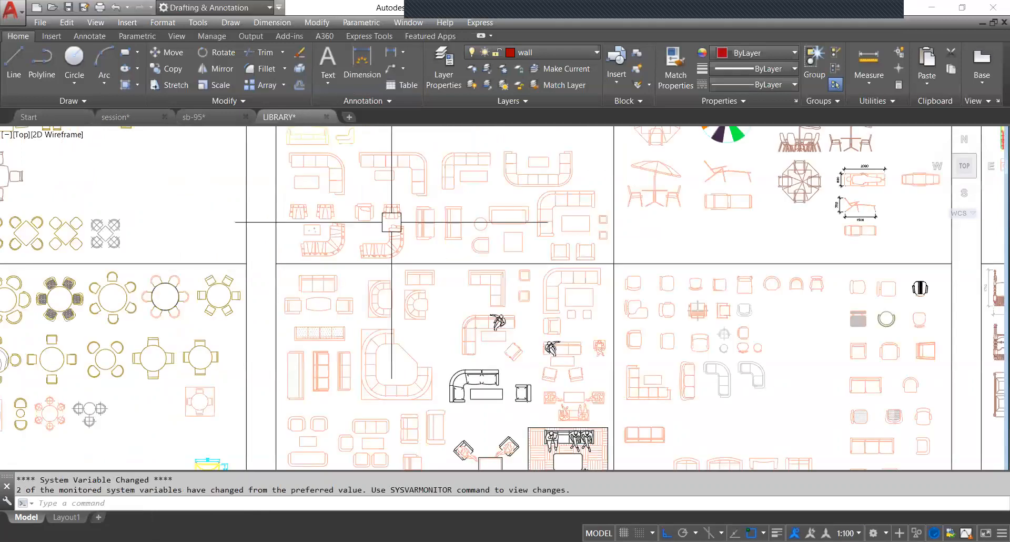
pyautogui.scroll(-10, 446, 219)
pyautogui.moveTo(446, 219); pyautogui.dragTo(416, 240, button='middle')
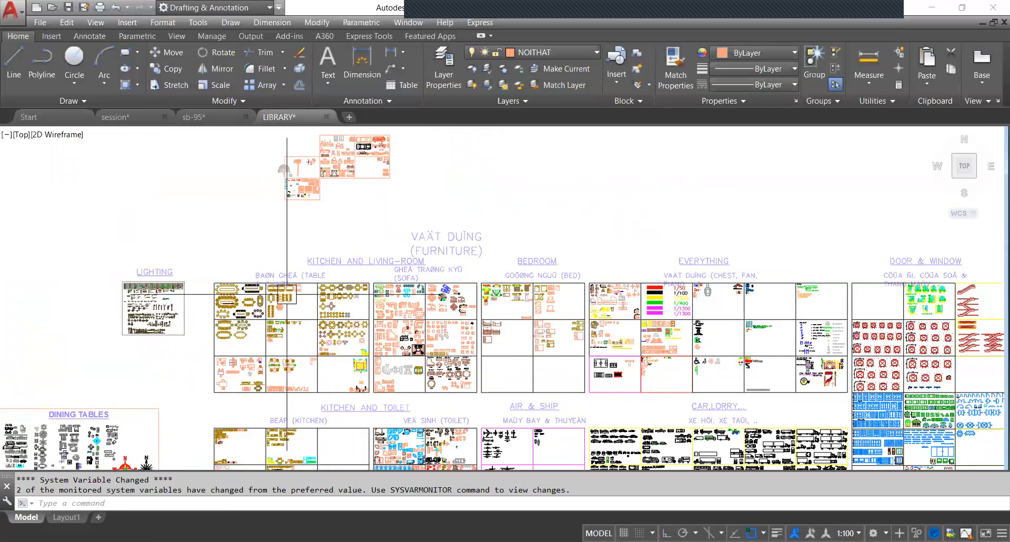
pyautogui.scroll(5, 260, 314)
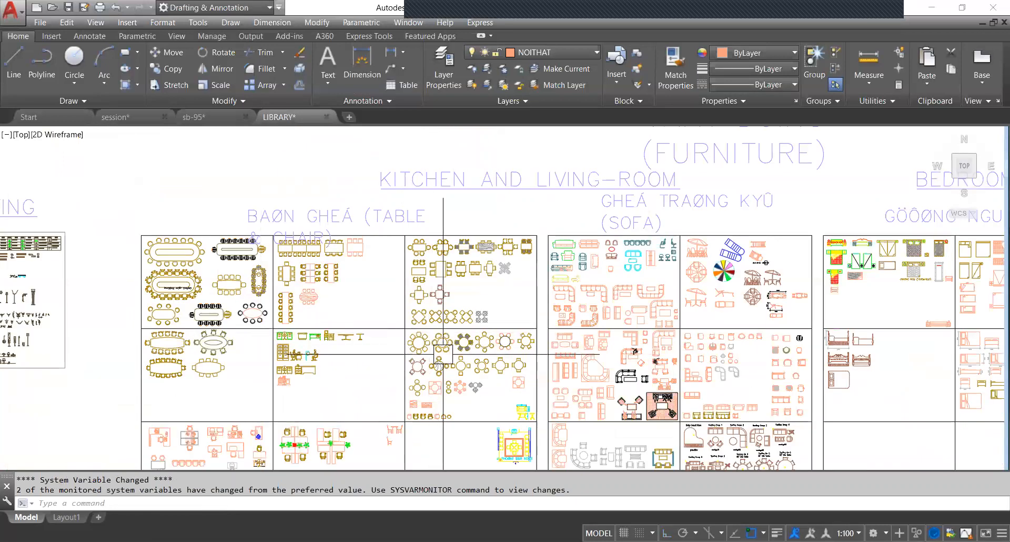
pyautogui.scroll(-4, 390, 339)
pyautogui.moveTo(568, 340); pyautogui.dragTo(400, 322, button='middle')
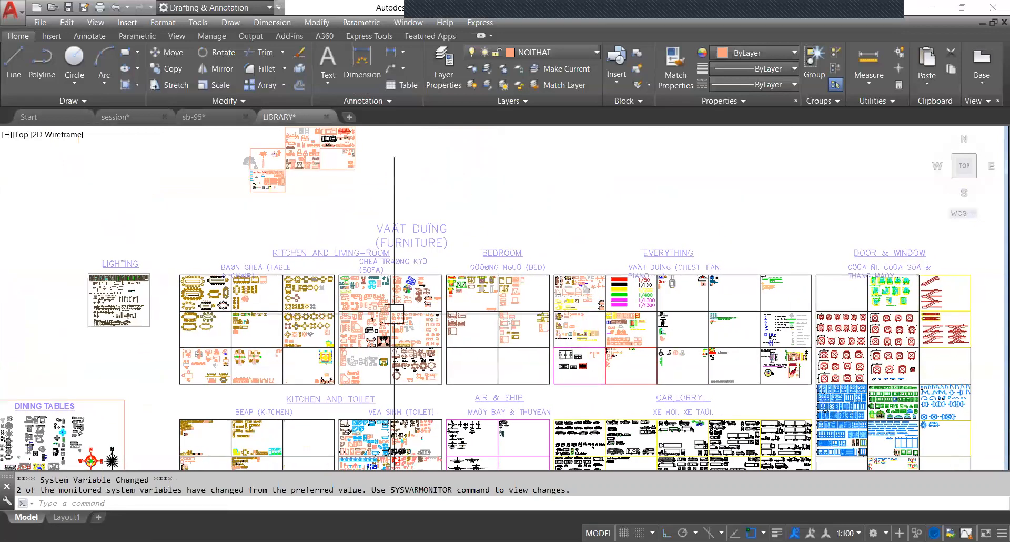
pyautogui.moveTo(799, 370); pyautogui.dragTo(767, 343, button='middle')
pyautogui.scroll(8, 758, 343)
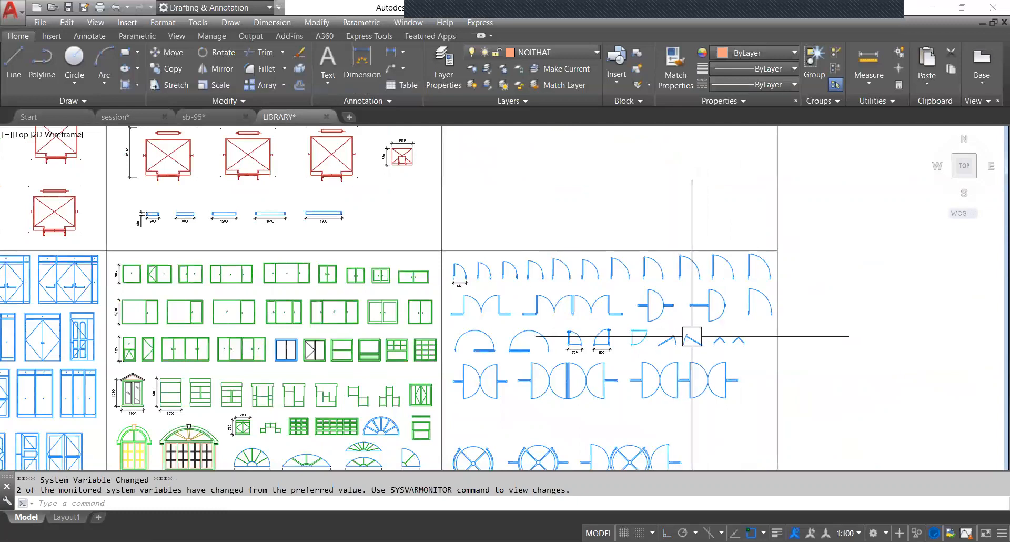
pyautogui.scroll(-3, 697, 347)
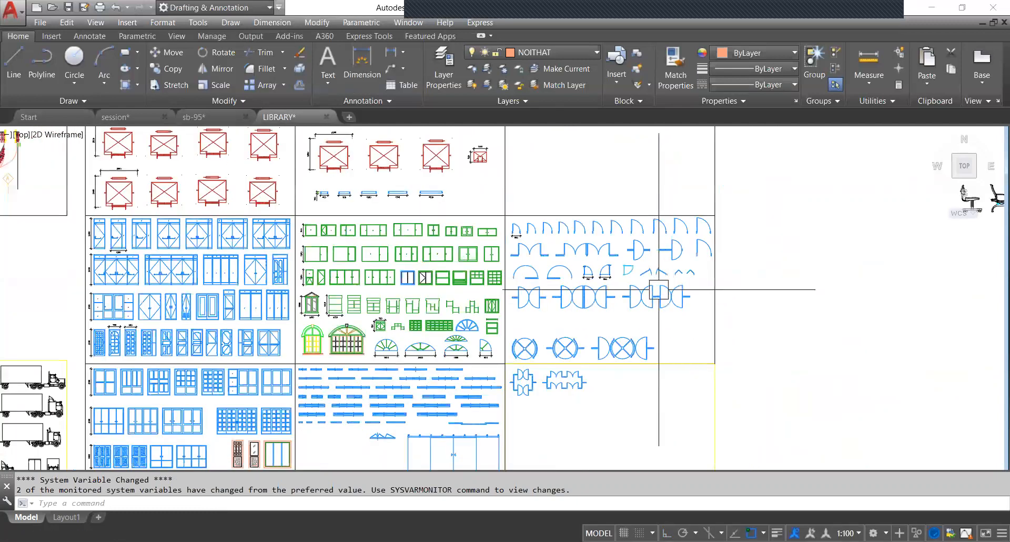
pyautogui.scroll(-1, 521, 354)
pyautogui.scroll(4, 532, 315)
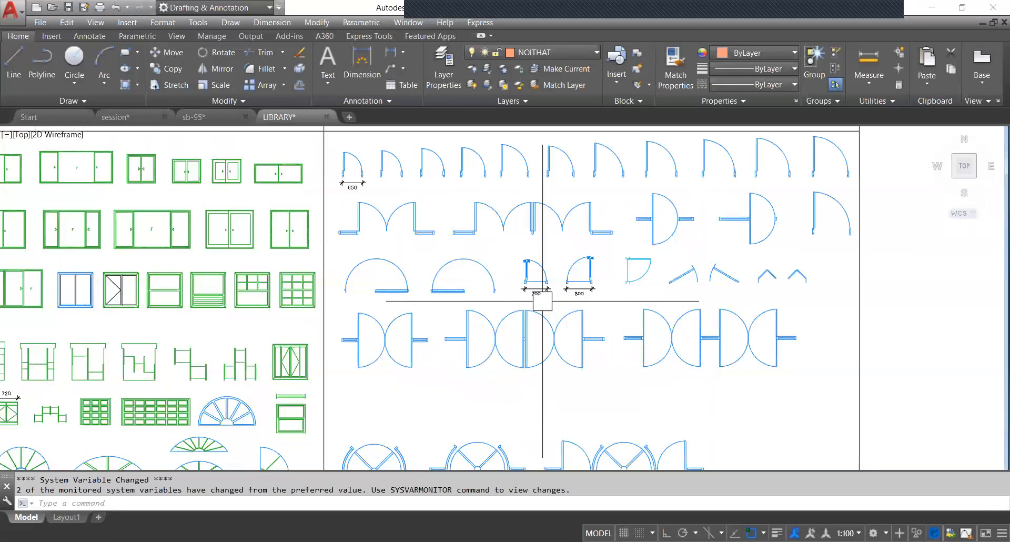
pyautogui.moveTo(541, 305)
pyautogui.mouseDown(button='middle')
pyautogui.moveTo(460, 356)
pyautogui.moveTo(416, 400)
pyautogui.moveTo(423, 397)
pyautogui.mouseUp(button='middle')
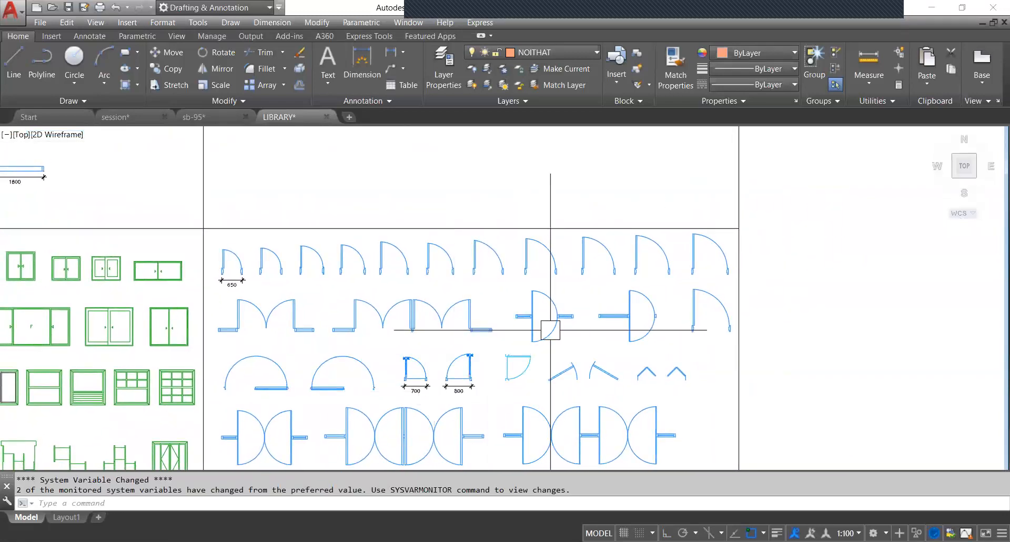
pyautogui.scroll(-2, 562, 322)
pyautogui.scroll(2, 559, 327)
pyautogui.moveTo(561, 332)
pyautogui.mouseDown(button='middle')
pyautogui.moveTo(552, 318)
pyautogui.moveTo(569, 205)
pyautogui.mouseUp(button='middle')
pyautogui.scroll(-5, 565, 224)
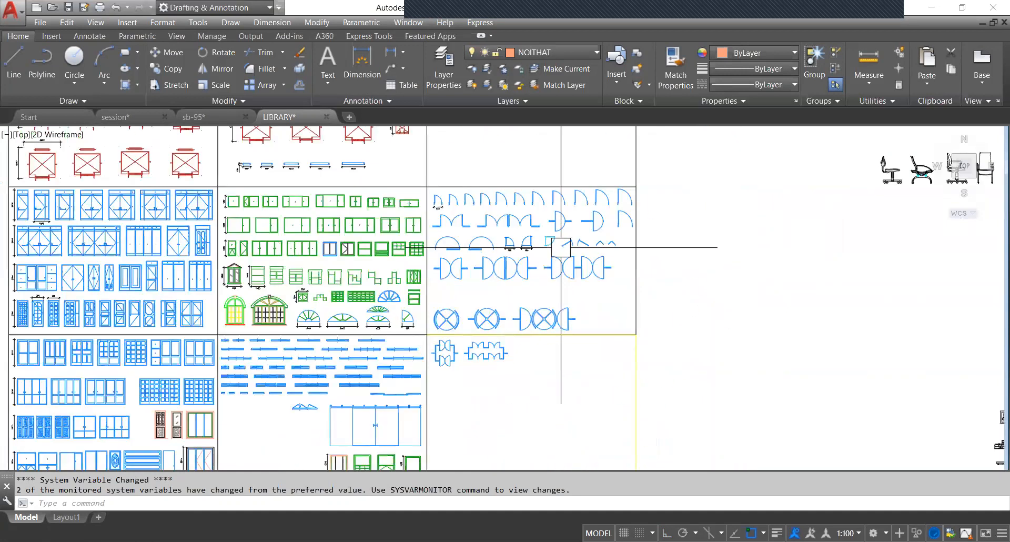
pyautogui.moveTo(464, 368)
pyautogui.mouseDown(button='middle')
pyautogui.moveTo(486, 259)
pyautogui.moveTo(480, 218)
pyautogui.moveTo(400, 379)
pyautogui.mouseUp(button='middle')
pyautogui.scroll(3, 328, 251)
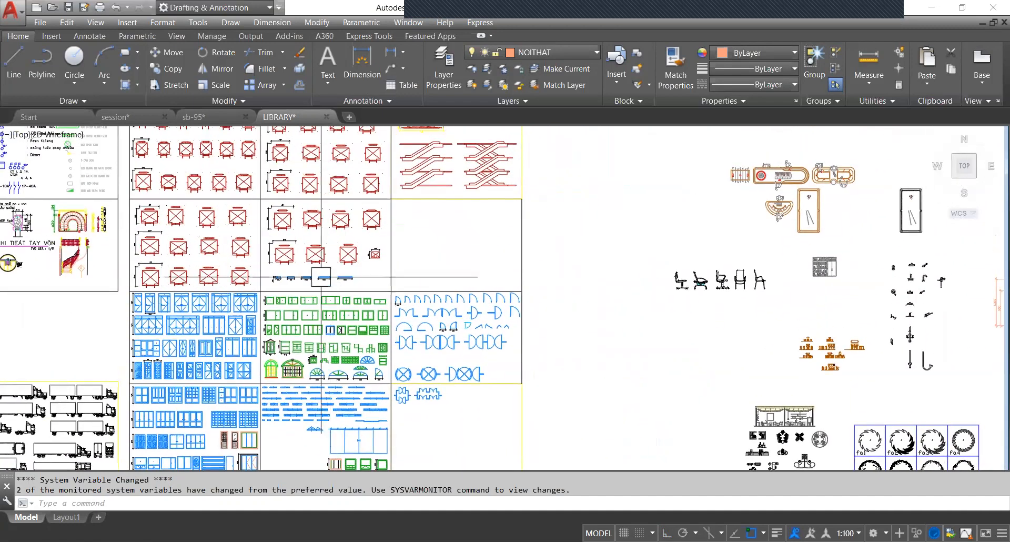
pyautogui.scroll(-3, 400, 289)
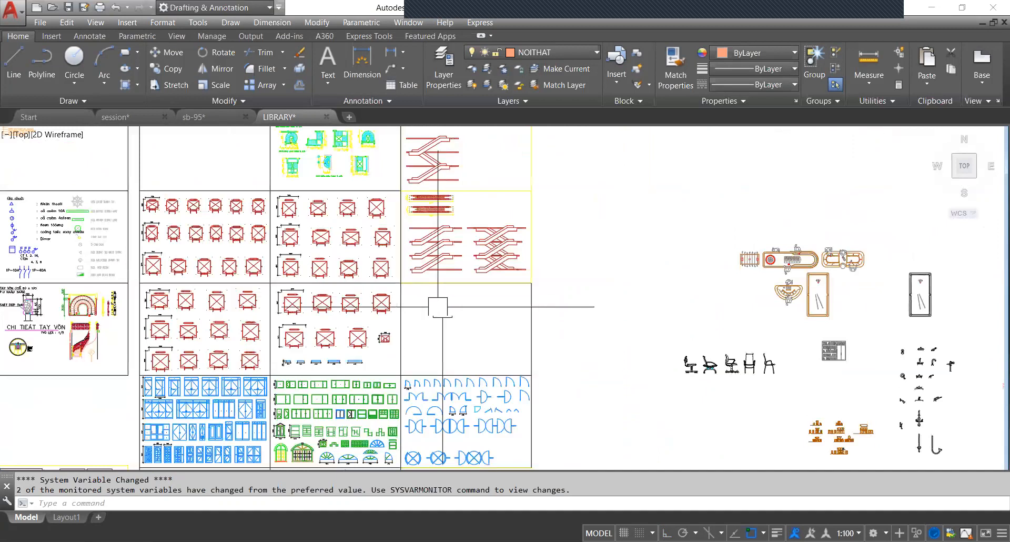
# Copy the door block with a half-circle swing and wall pieces on both sides from the second row of door symbols.
pyautogui.scroll(6, 492, 385)
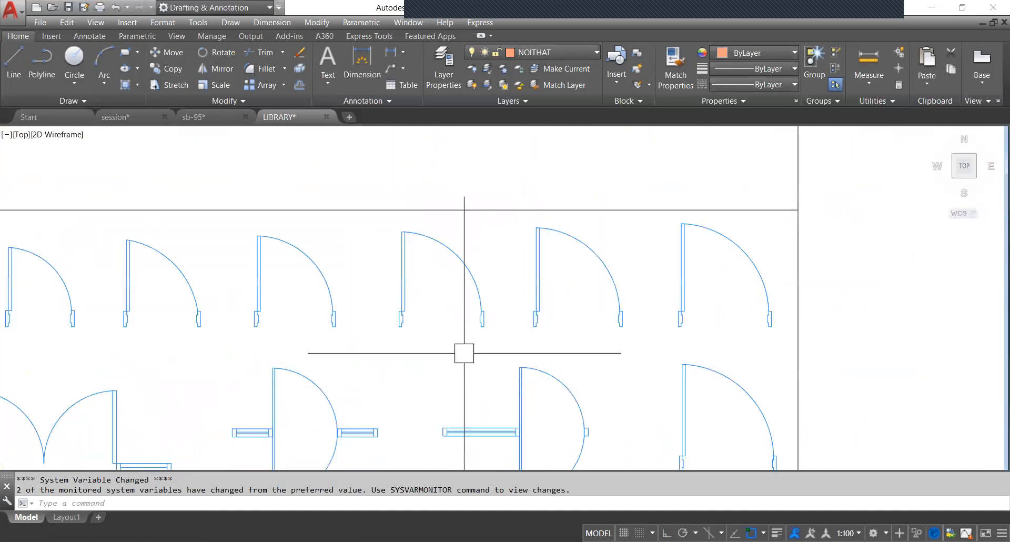
pyautogui.moveTo(340, 454)
pyautogui.mouseDown(button='middle')
pyautogui.moveTo(350, 428)
pyautogui.moveTo(403, 372)
pyautogui.mouseUp(button='middle')
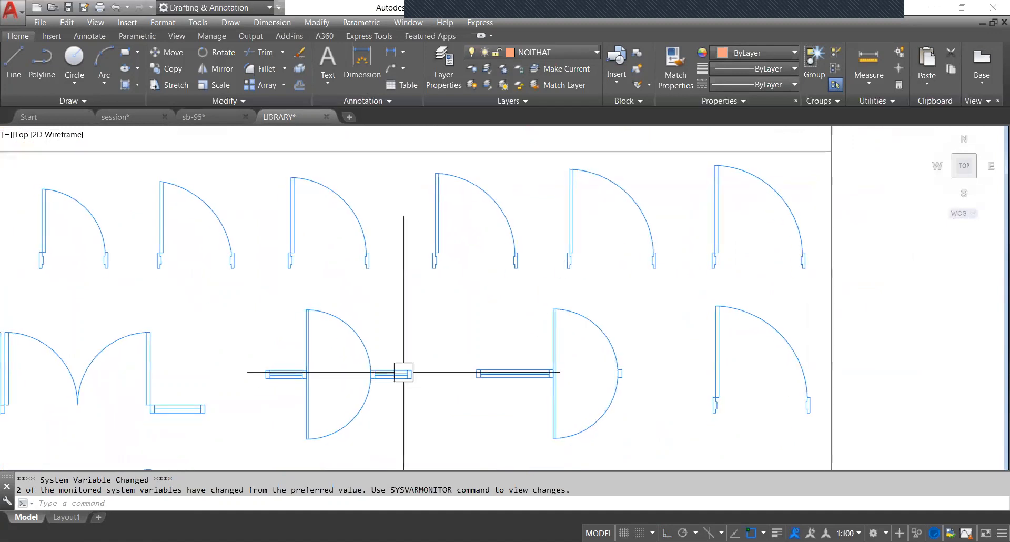
pyautogui.click(379, 374)
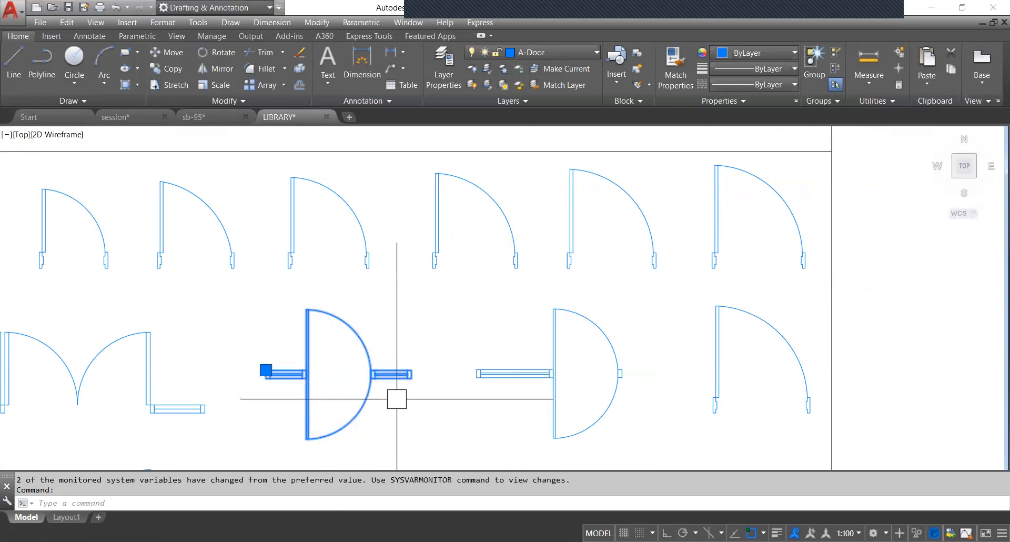
pyautogui.scroll(-1, 450, 375)
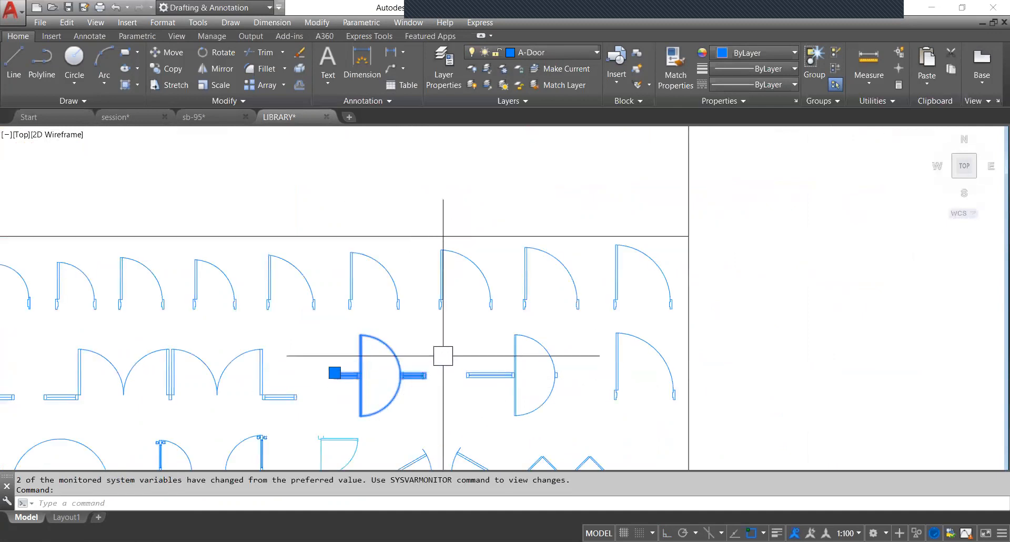
pyautogui.hotkey('ctrl', 'c')
pyautogui.press('Escape')
pyautogui.press('Escape')
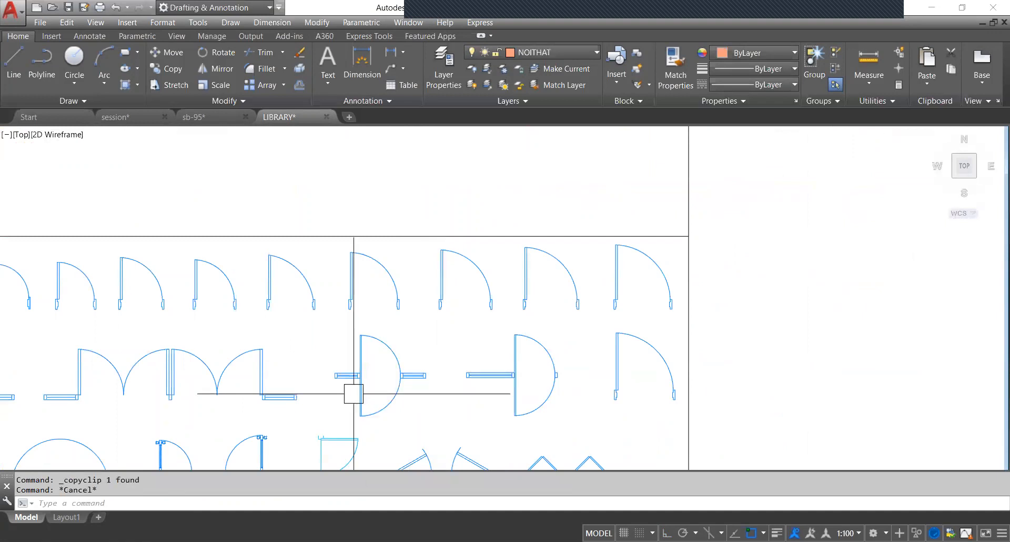
pyautogui.click(369, 379)
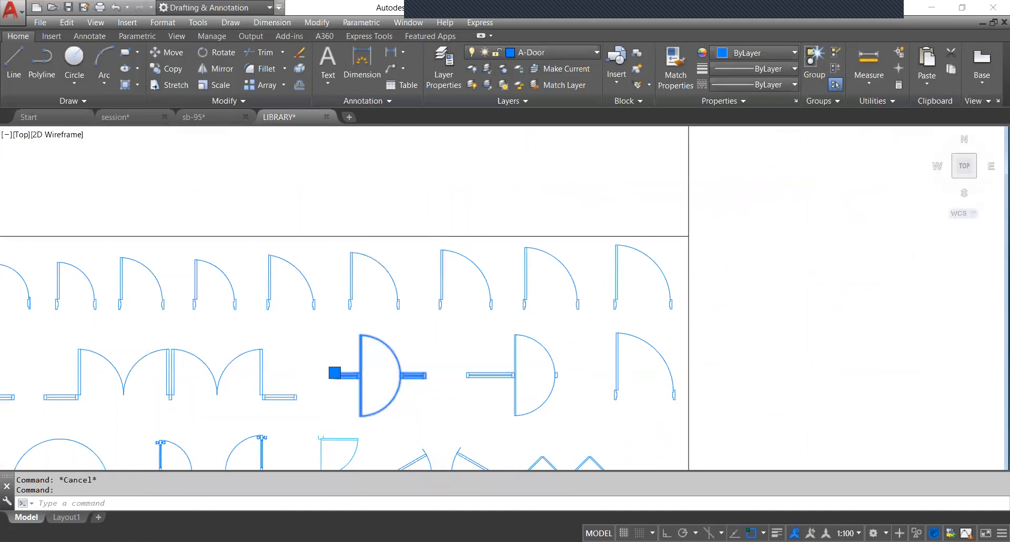
# Switch to the session drawing and paste the copied door block in the empty space beside the floor plan.
pyautogui.click(115, 117)
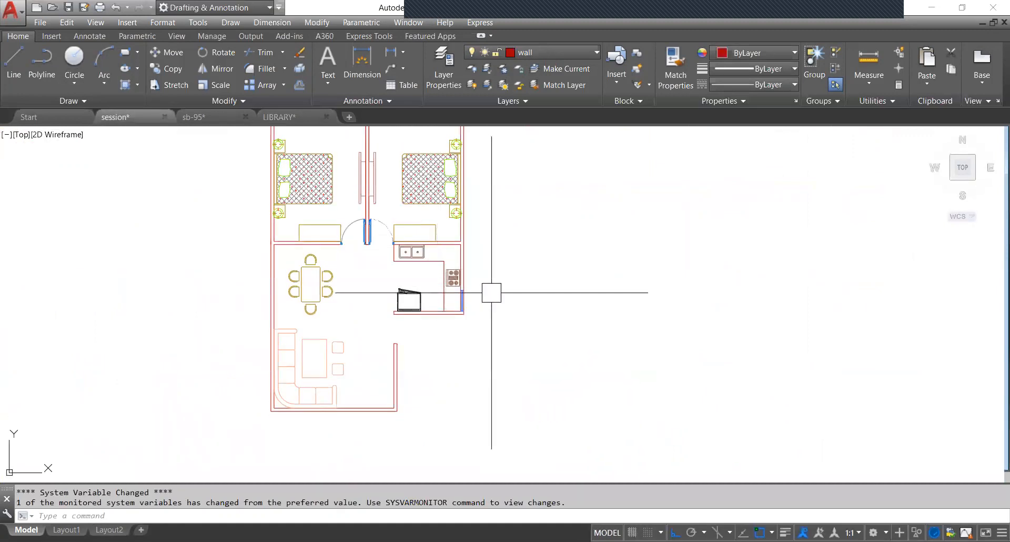
pyautogui.hotkey('ctrl', 'v')
pyautogui.scroll(-5, 510, 320)
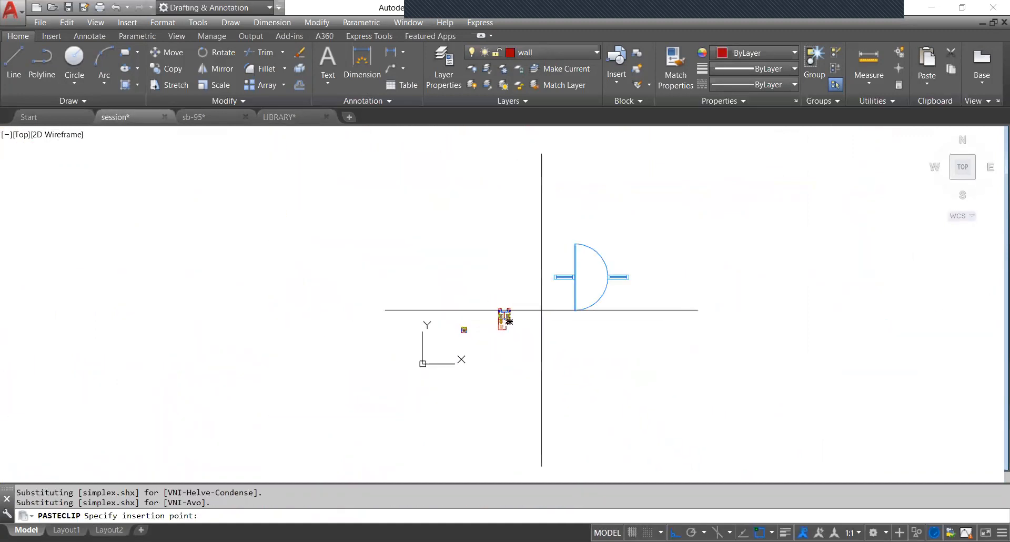
pyautogui.click(588, 266)
pyautogui.scroll(3, 590, 266)
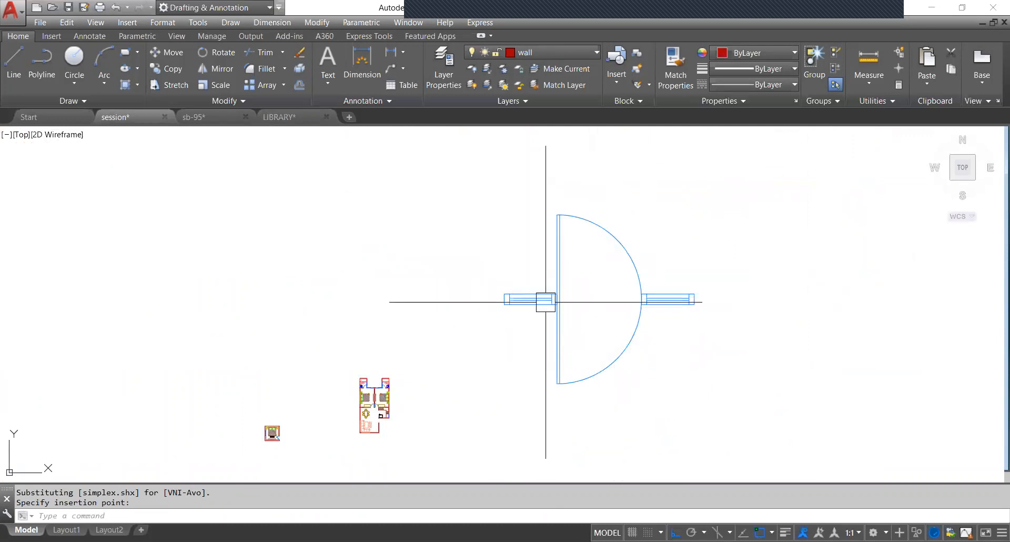
# Explode the pasted door block into separate objects.
pyautogui.click(565, 315)
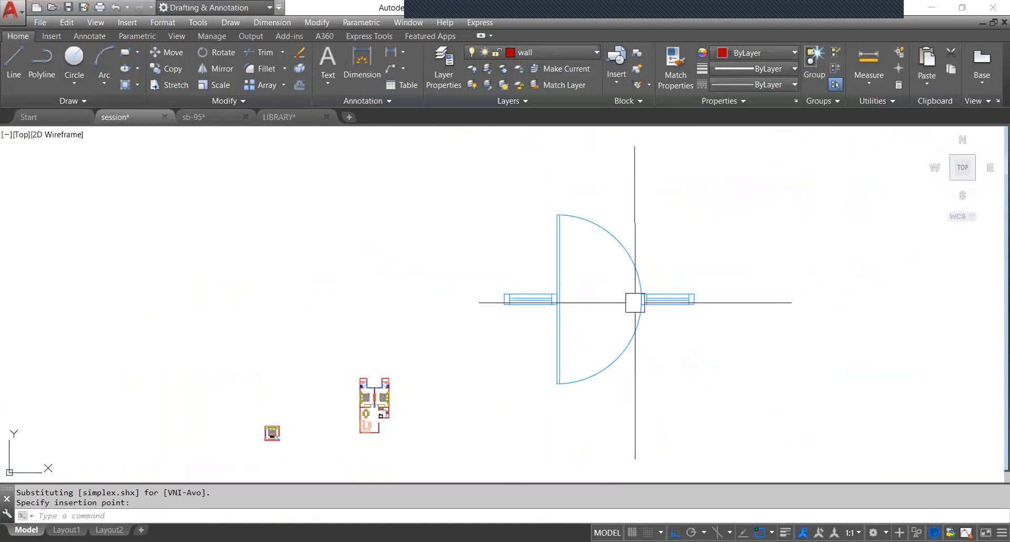
pyautogui.click(641, 301)
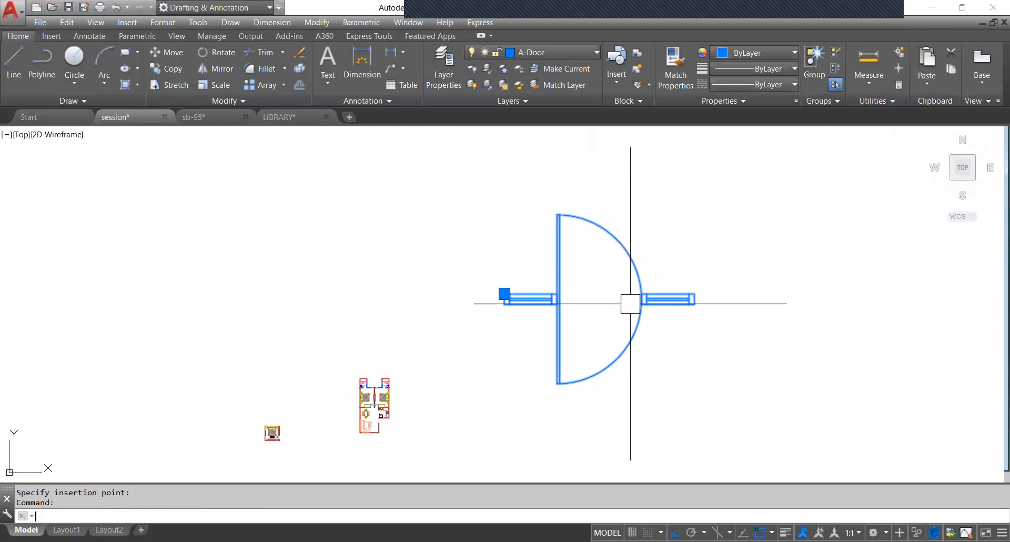
pyautogui.write('x')
pyautogui.press('Return')
pyautogui.scroll(4, 557, 304)
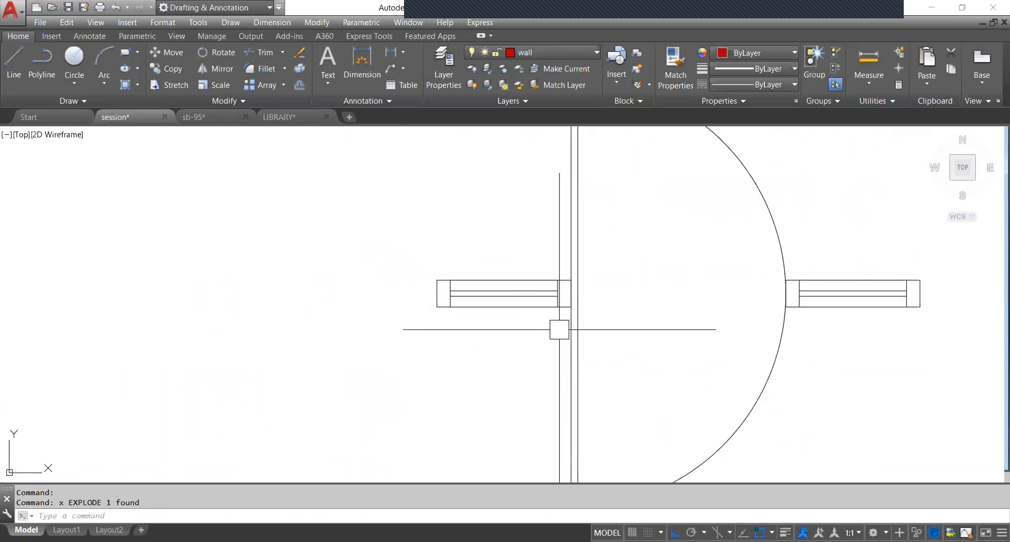
# Delete the wall pieces on both outer sides of the door, keeping the two small jambs.
pyautogui.click(546, 335)
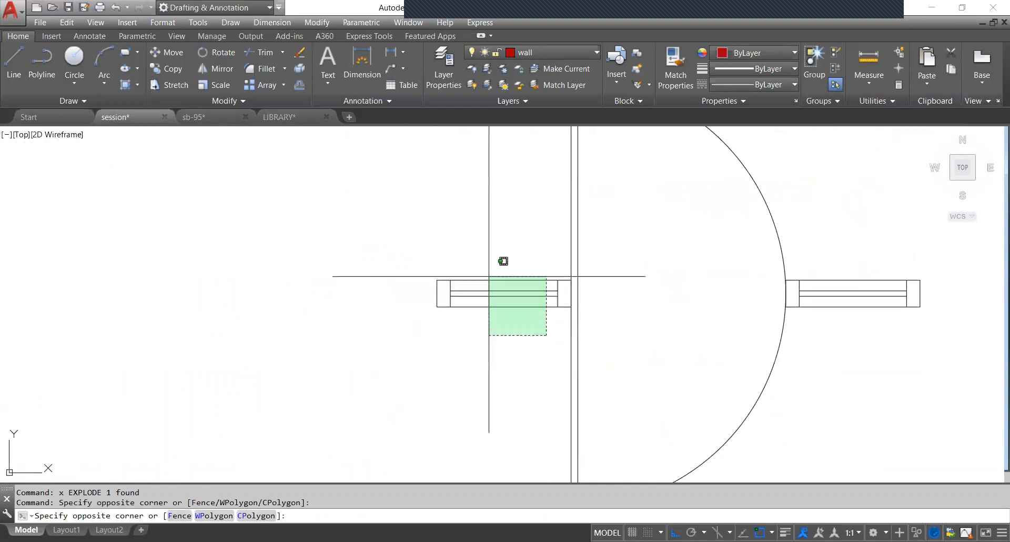
pyautogui.click(423, 266)
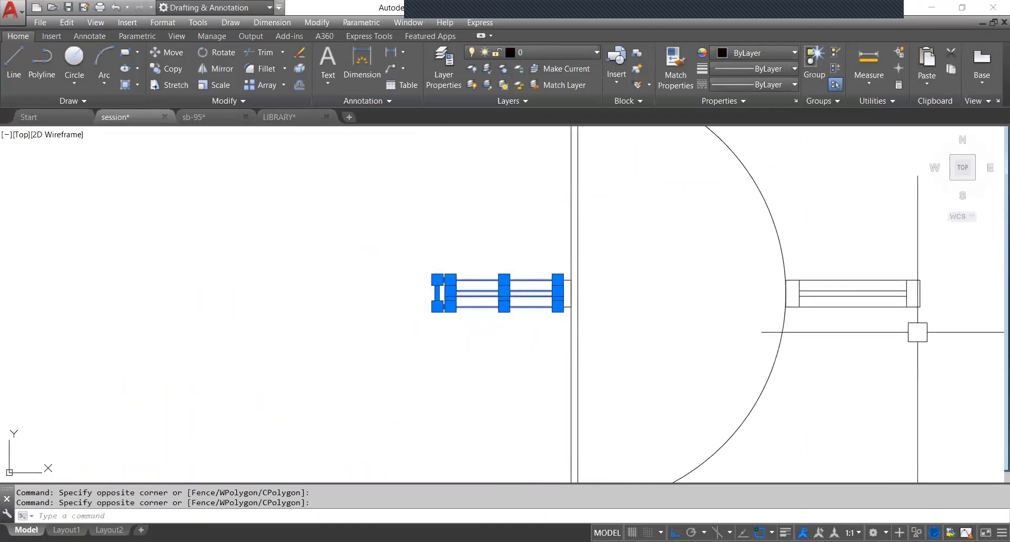
pyautogui.click(935, 328)
pyautogui.click(862, 265)
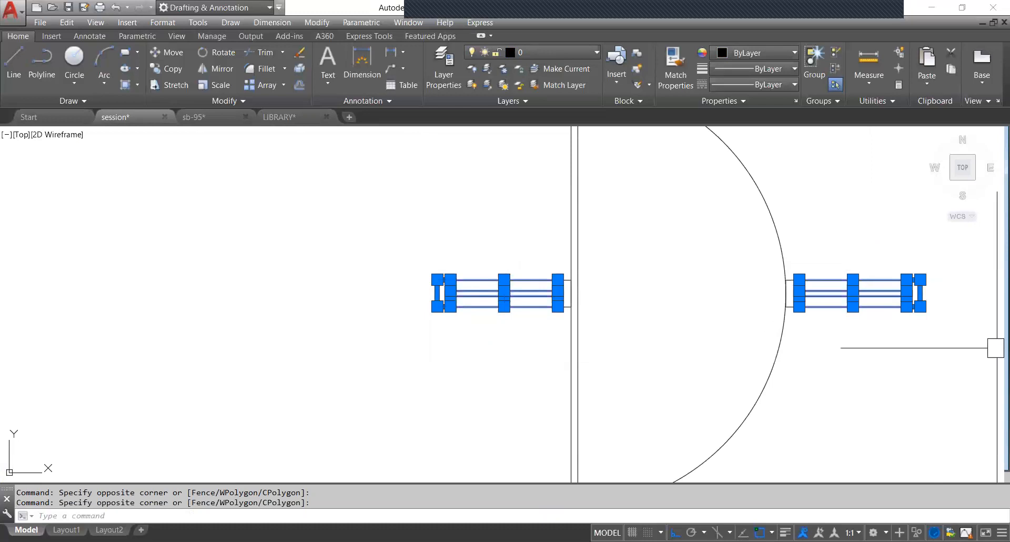
pyautogui.press('Delete')
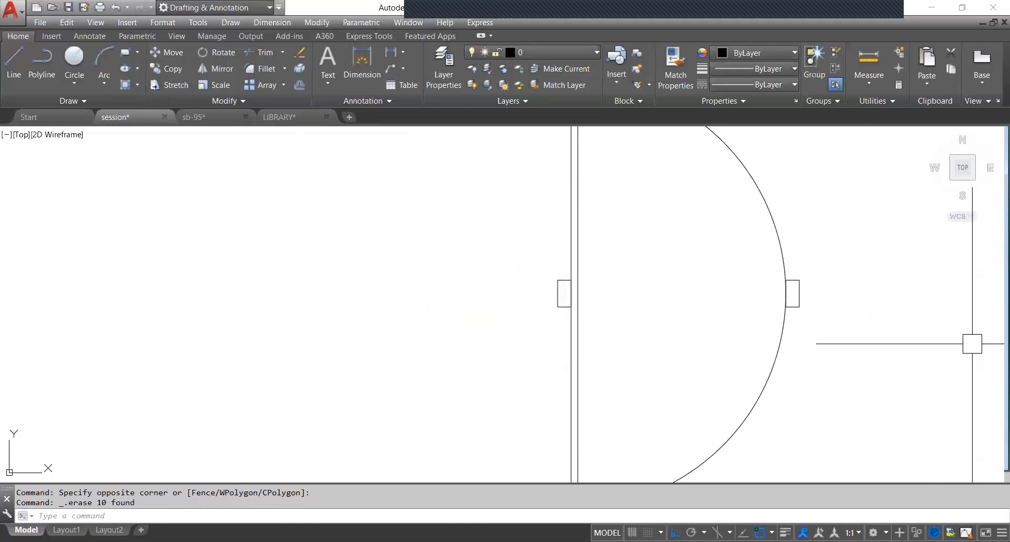
pyautogui.scroll(-3, 568, 310)
pyautogui.scroll(5, 574, 311)
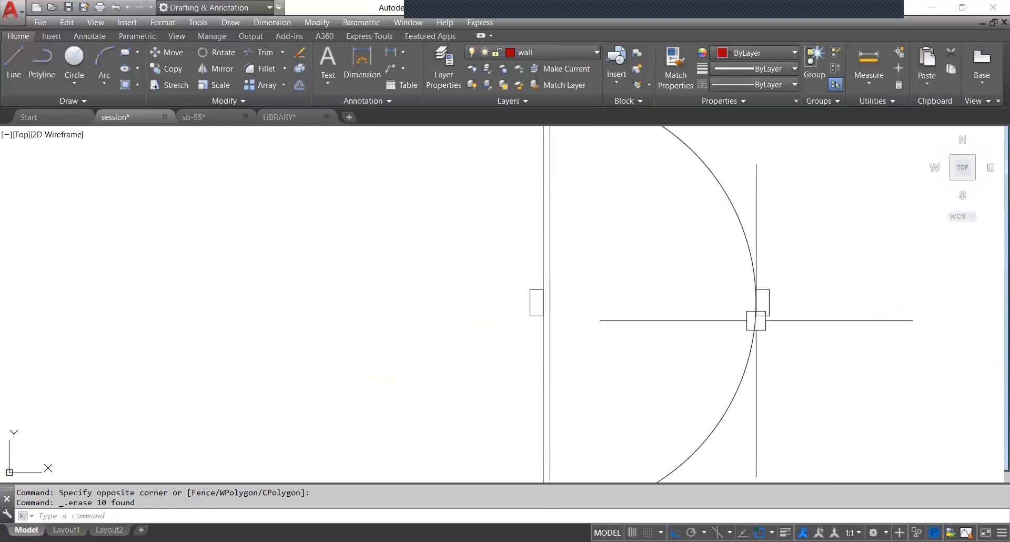
pyautogui.scroll(-4, 636, 310)
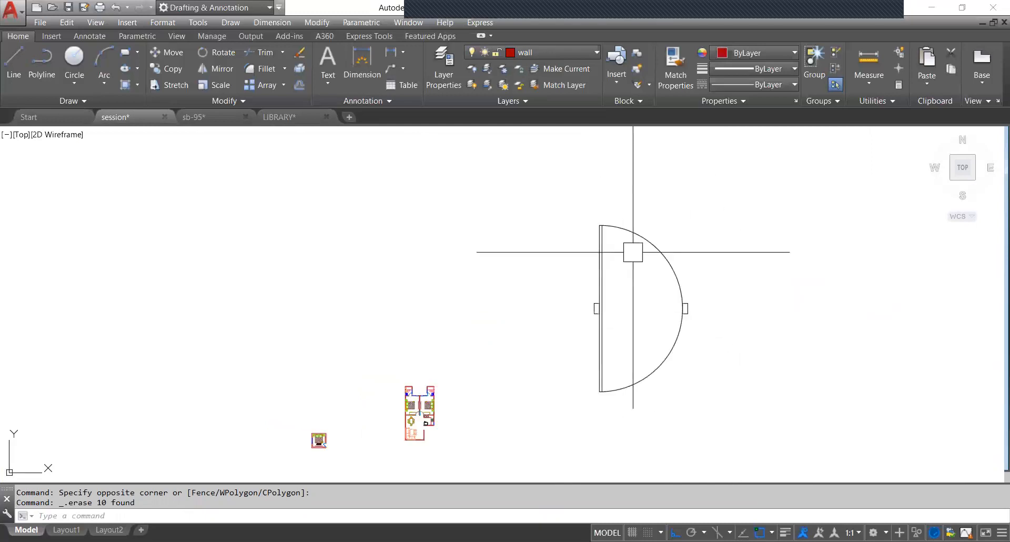
# Explode the door's joined outline and set the half-circle swing arc's linetype to ACAD_ISO03W100.
pyautogui.click(677, 271)
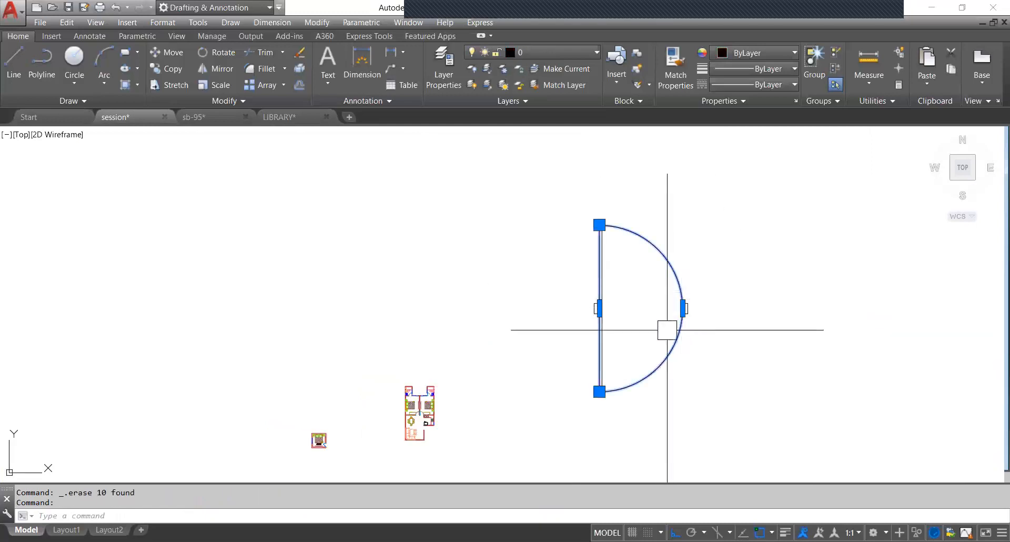
pyautogui.press('Escape')
pyautogui.click(672, 284)
pyautogui.write('x')
pyautogui.press('Return')
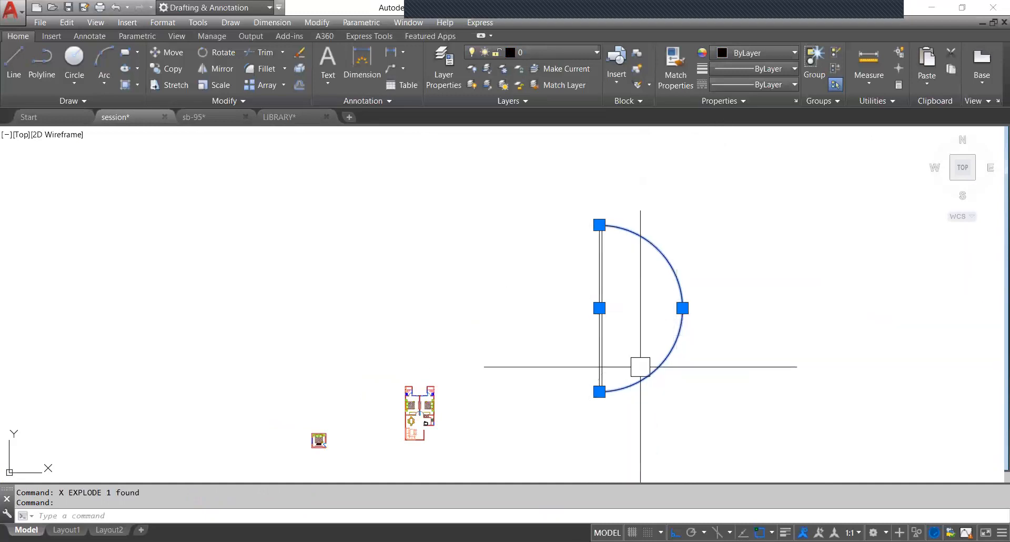
pyautogui.click(749, 86)
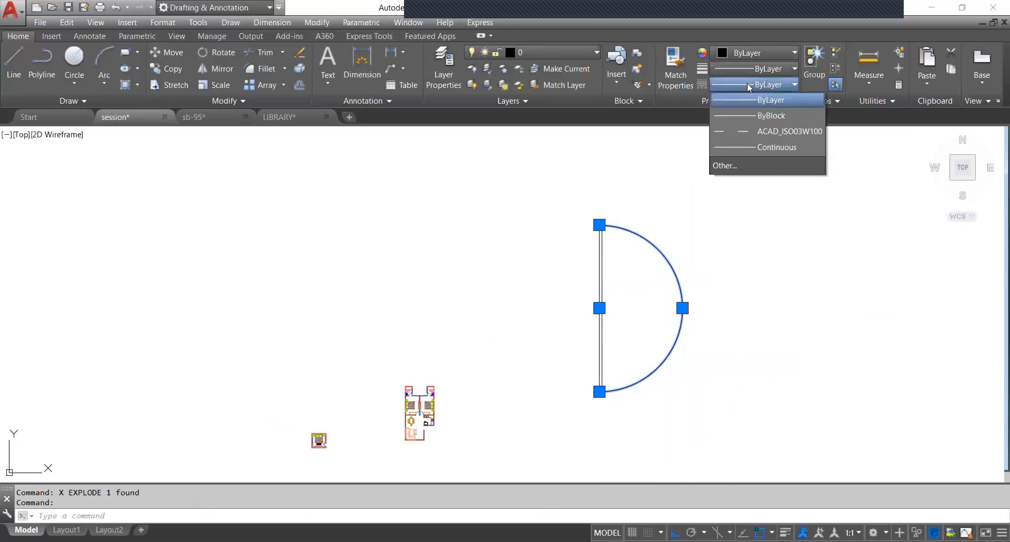
pyautogui.click(753, 133)
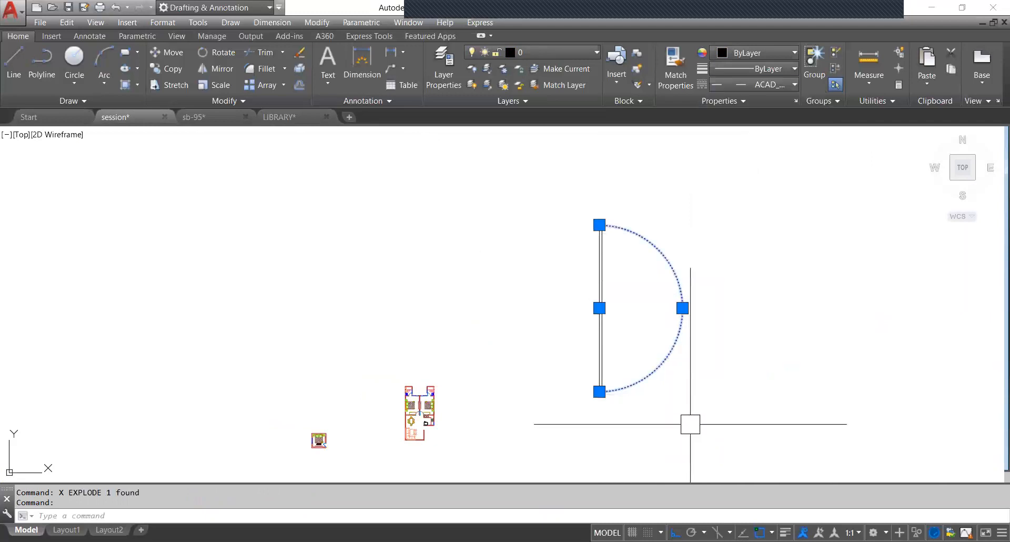
pyautogui.click(693, 420)
pyautogui.press('Escape')
pyautogui.press('Escape')
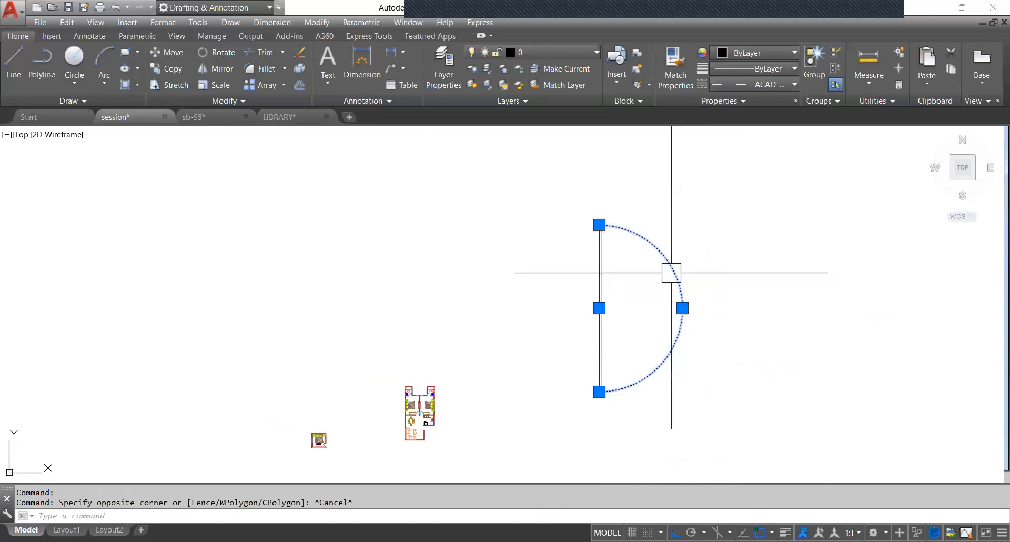
# Move all the door's leaf, jamb and swing objects to the A-Door layer.
pyautogui.click(572, 203)
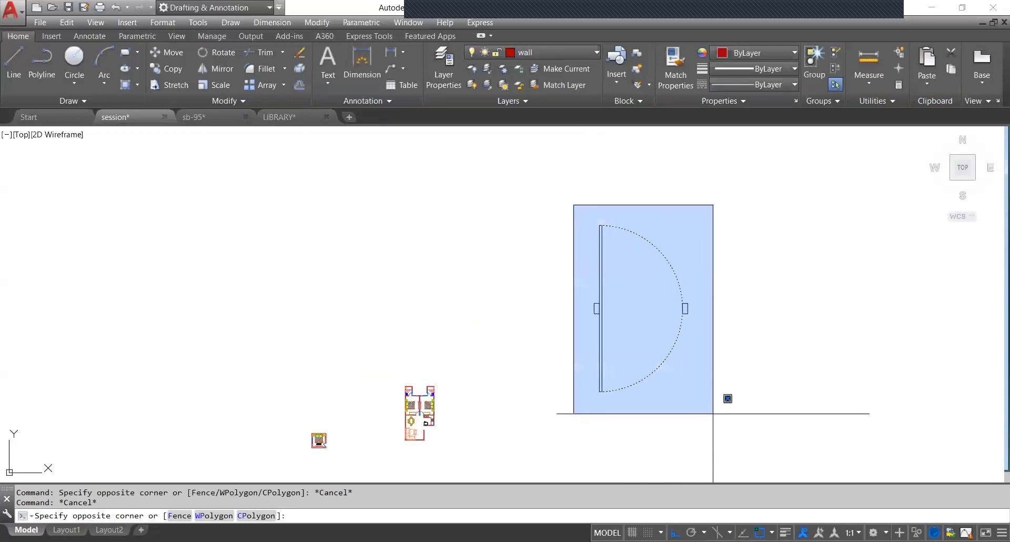
pyautogui.click(731, 481)
pyautogui.click(563, 52)
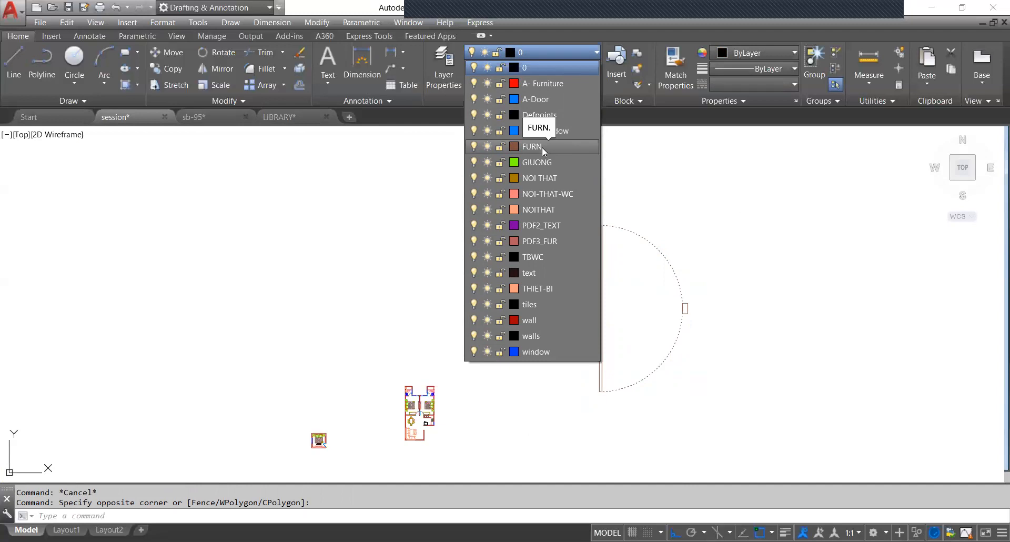
pyautogui.click(552, 99)
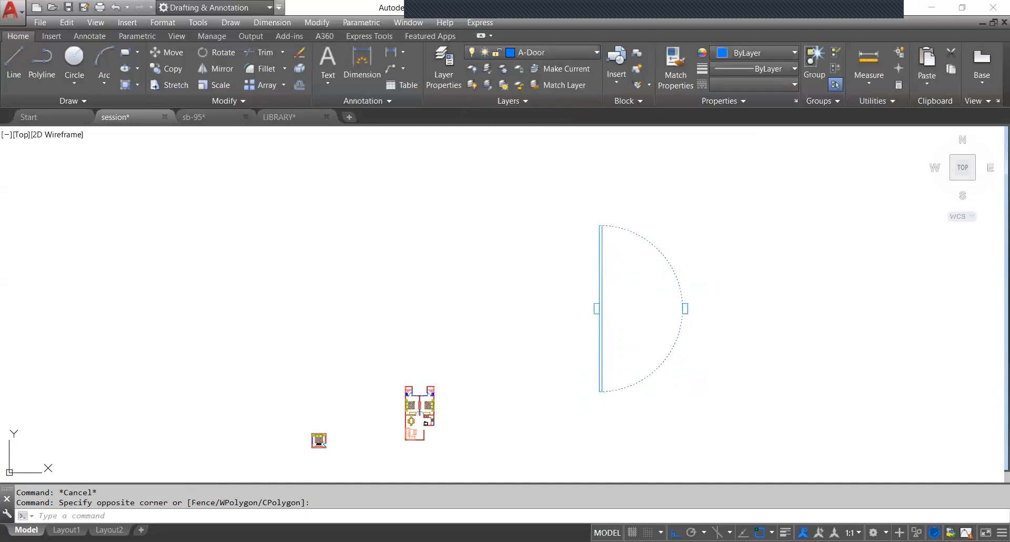
pyautogui.press('Escape')
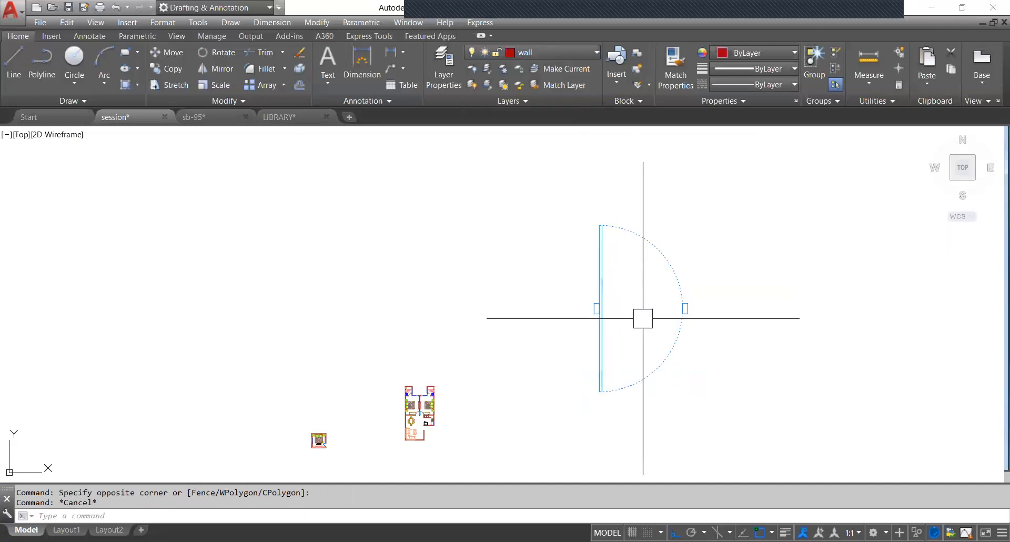
# Define the whole door as a block named 2, with its base point at the midpoint of the left jamb's outer edge.
pyautogui.click(709, 418)
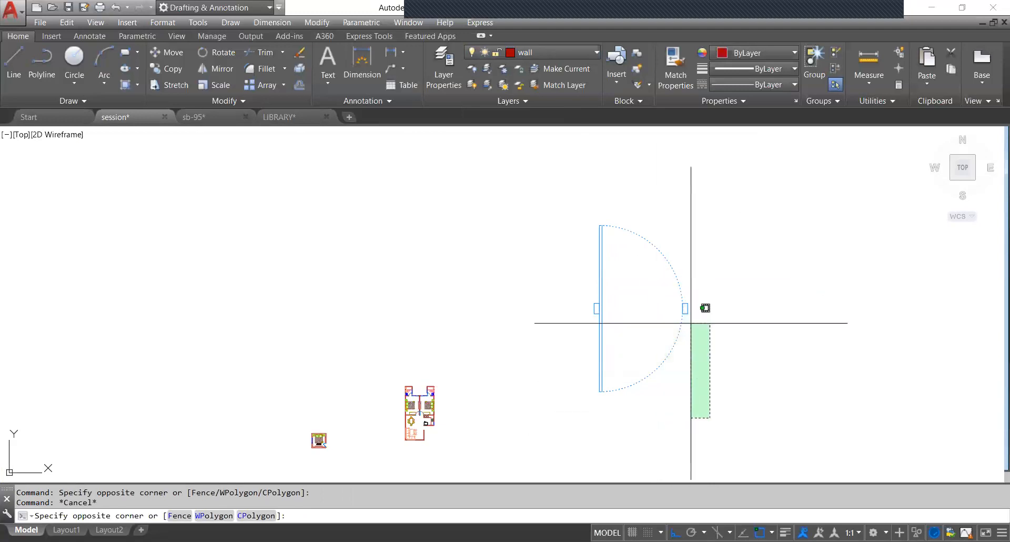
pyautogui.click(565, 200)
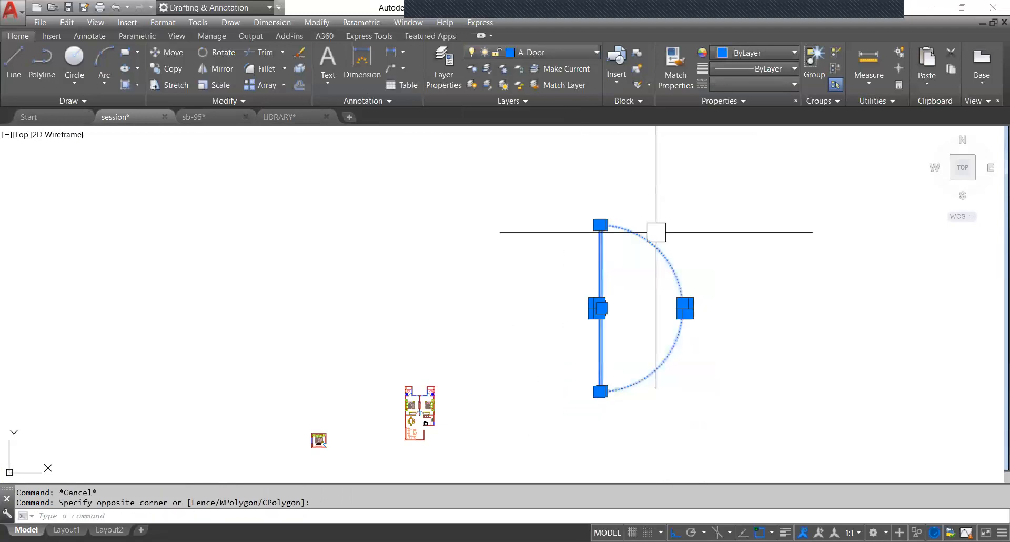
pyautogui.moveTo(684, 312)
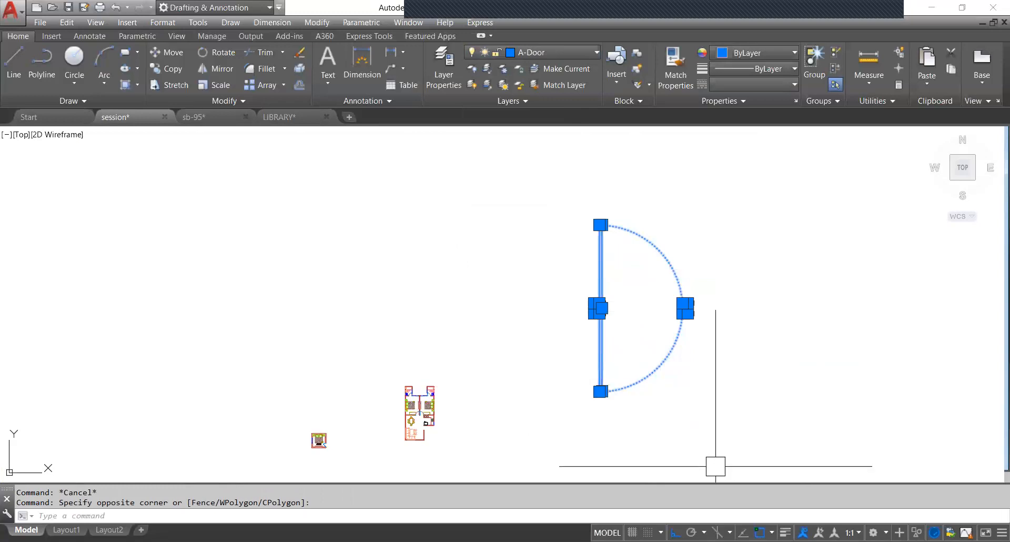
pyautogui.write('blo')
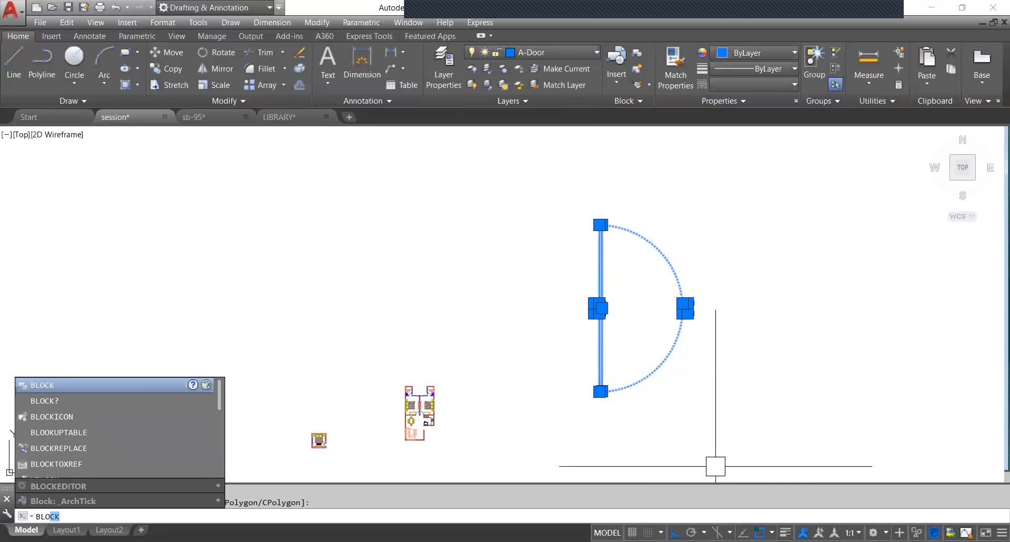
pyautogui.press('Return')
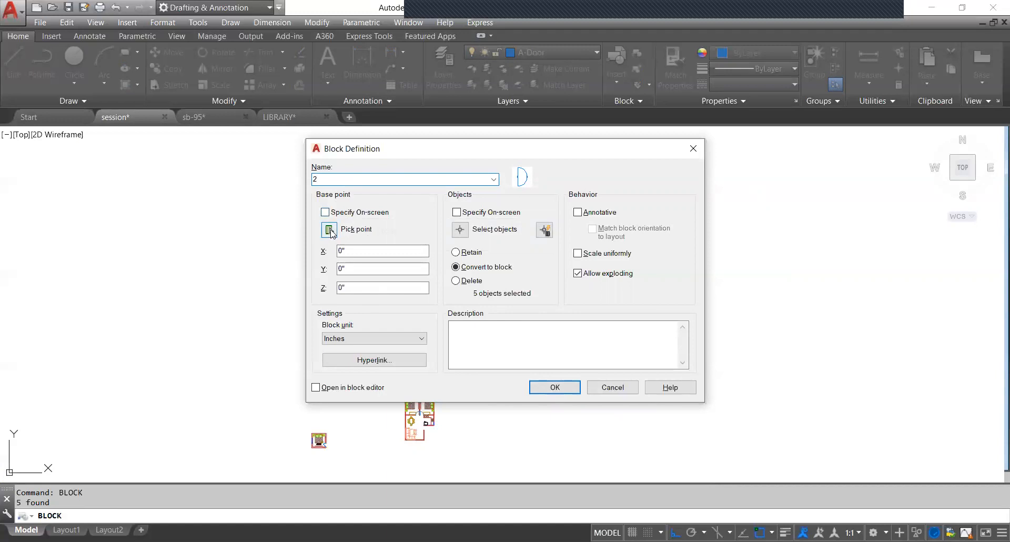
pyautogui.click(329, 230)
pyautogui.scroll(3, 588, 310)
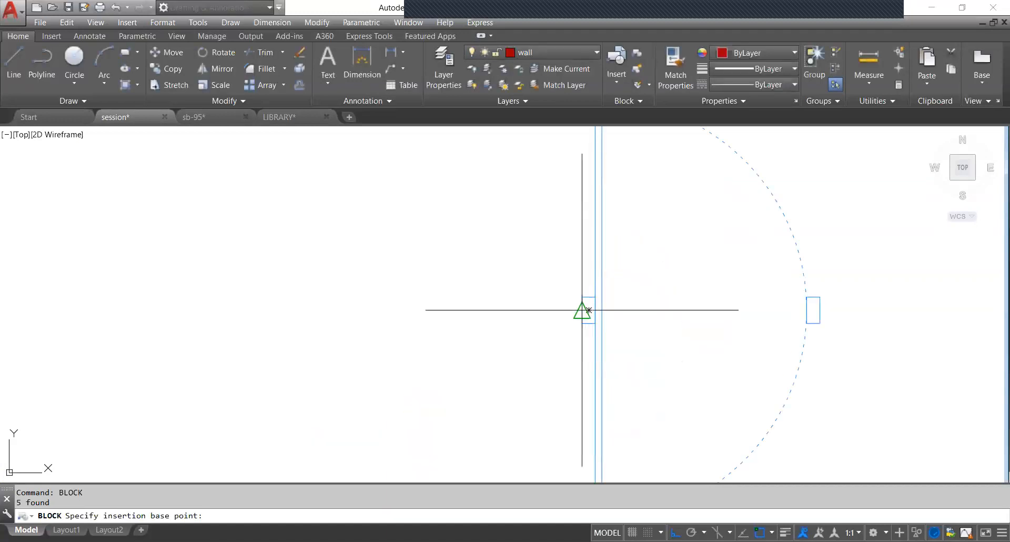
pyautogui.click(588, 311)
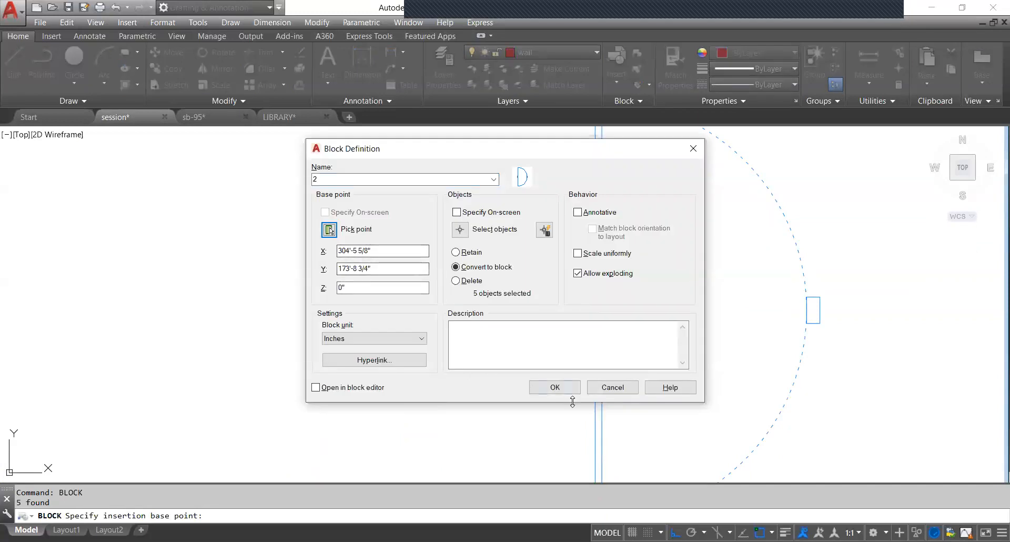
pyautogui.click(554, 387)
# Scale the door block by reference, using the span from its left jamb to its right jamb, to a new length of 3.5'.
pyautogui.scroll(-4, 594, 342)
pyautogui.click(596, 339)
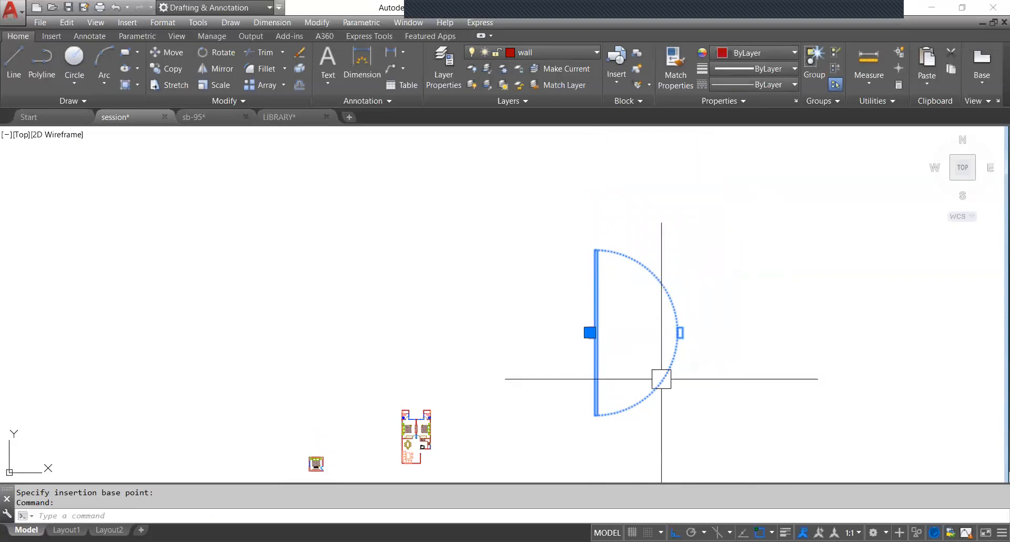
pyautogui.scroll(2, 623, 342)
pyautogui.press('Escape')
pyautogui.click(577, 353)
pyautogui.write('sc')
pyautogui.press('Return')
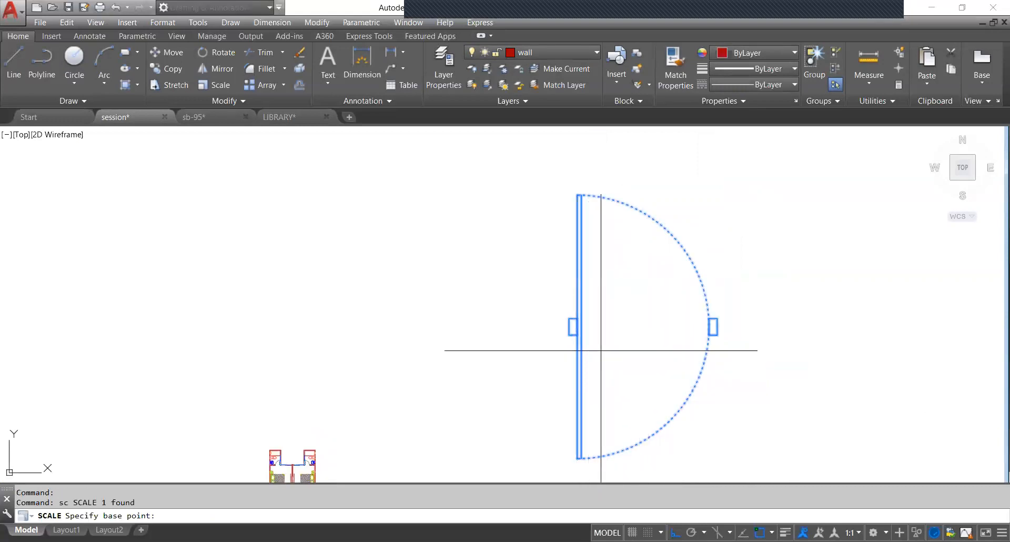
pyautogui.scroll(2, 570, 326)
pyautogui.click(570, 326)
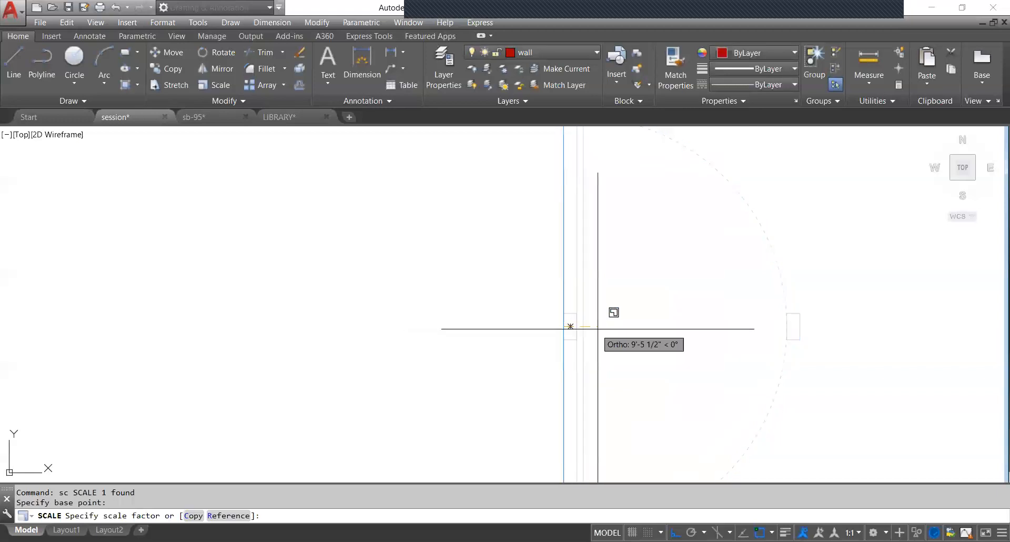
pyautogui.write('r')
pyautogui.press('Return')
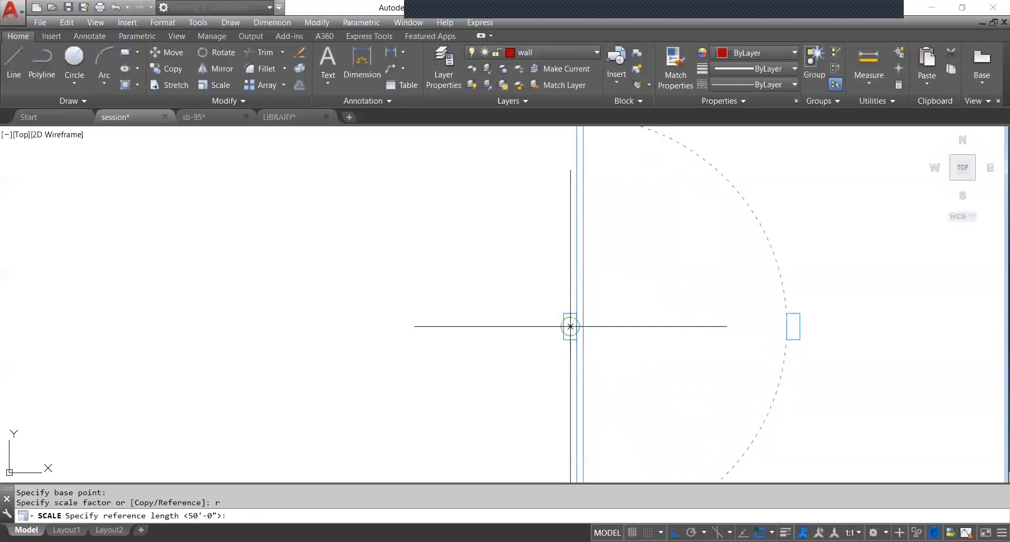
pyautogui.click(570, 326)
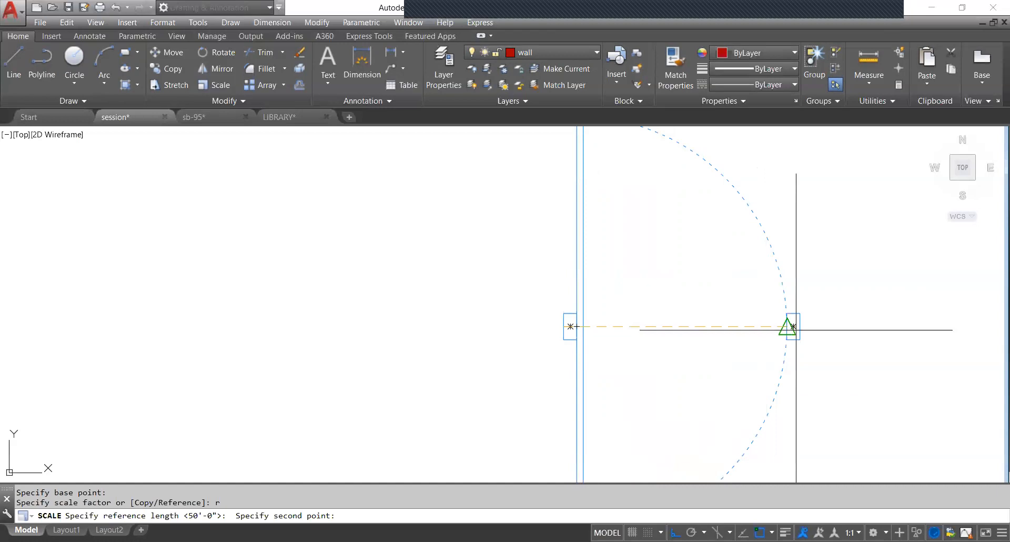
pyautogui.click(793, 326)
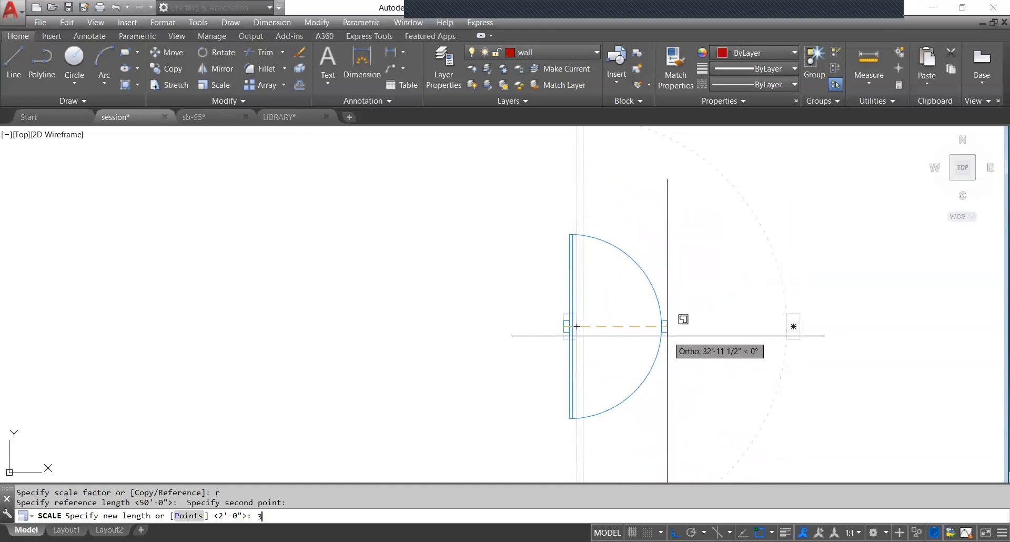
pyautogui.write("3.5'")
pyautogui.press('Return')
# Move the scaled door block from the empty drawing area to beside the living room's entrance wall opening, with Ortho off.
pyautogui.scroll(-3, 599, 333)
pyautogui.scroll(4, 600, 332)
pyautogui.click(584, 325)
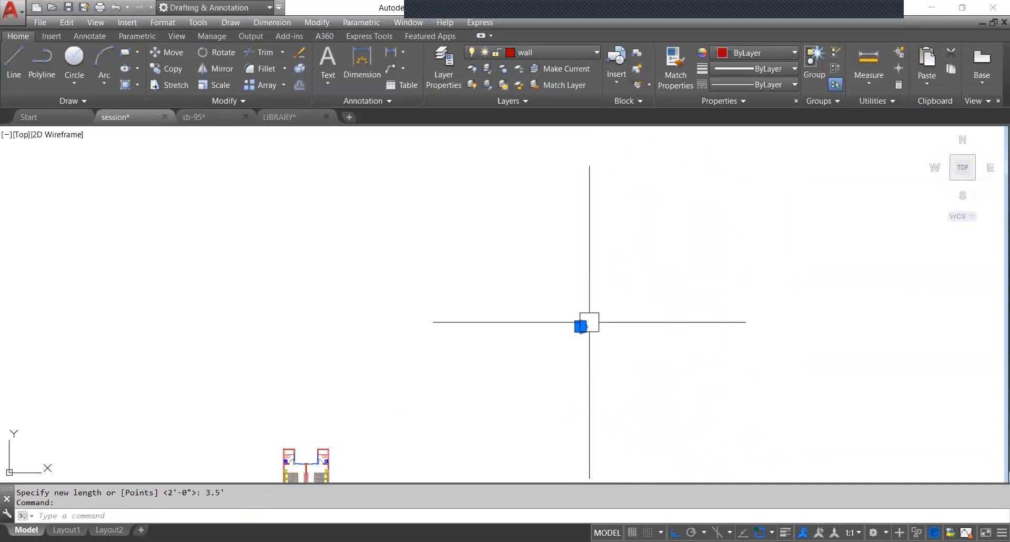
pyautogui.write('m')
pyautogui.press('Return')
pyautogui.click(658, 324)
pyautogui.scroll(-3, 640, 333)
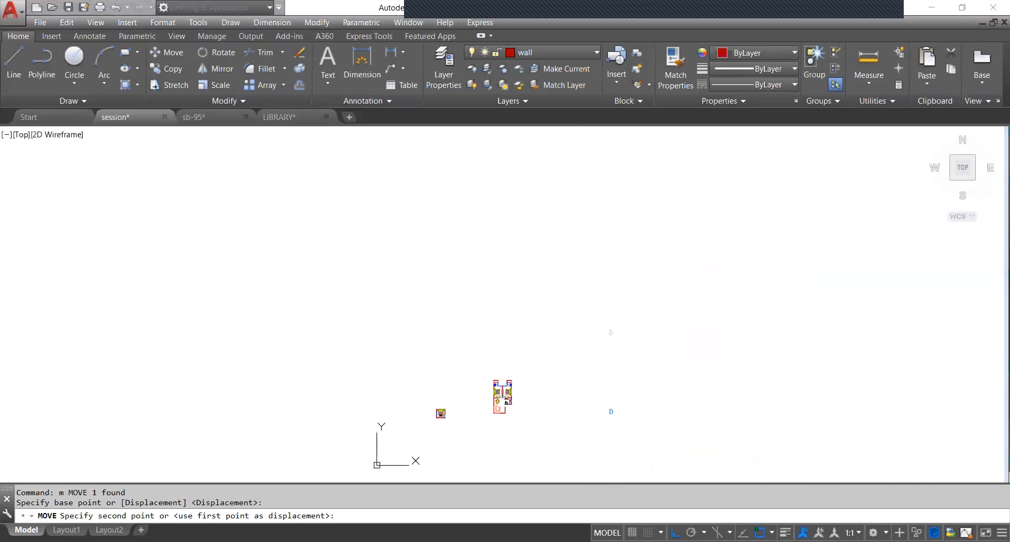
pyautogui.scroll(6, 518, 412)
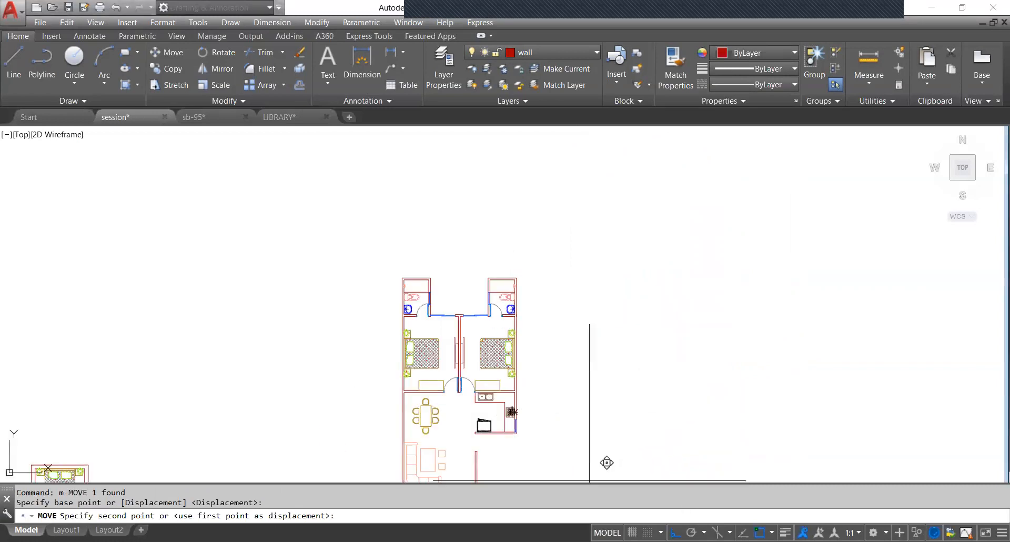
pyautogui.press('F8')
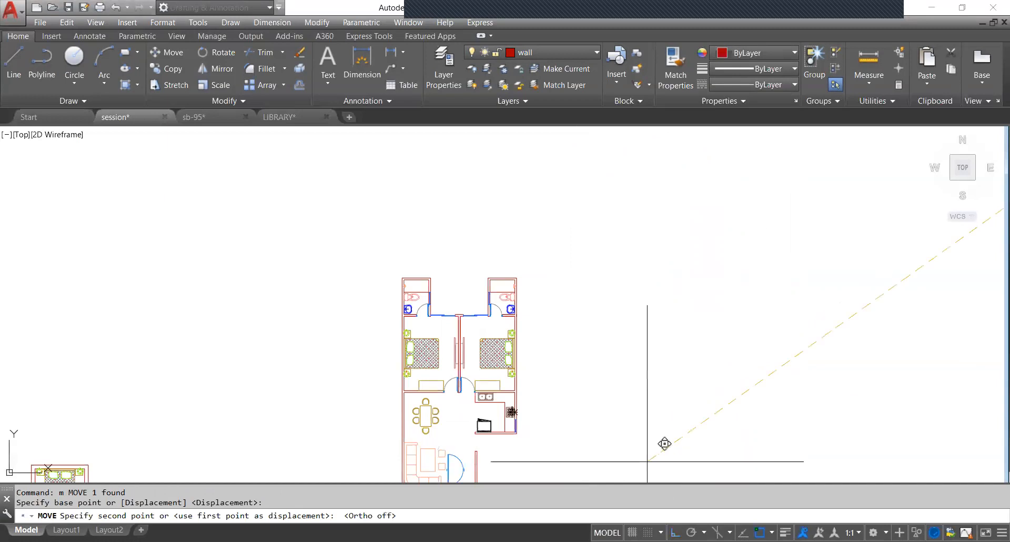
pyautogui.click(663, 439)
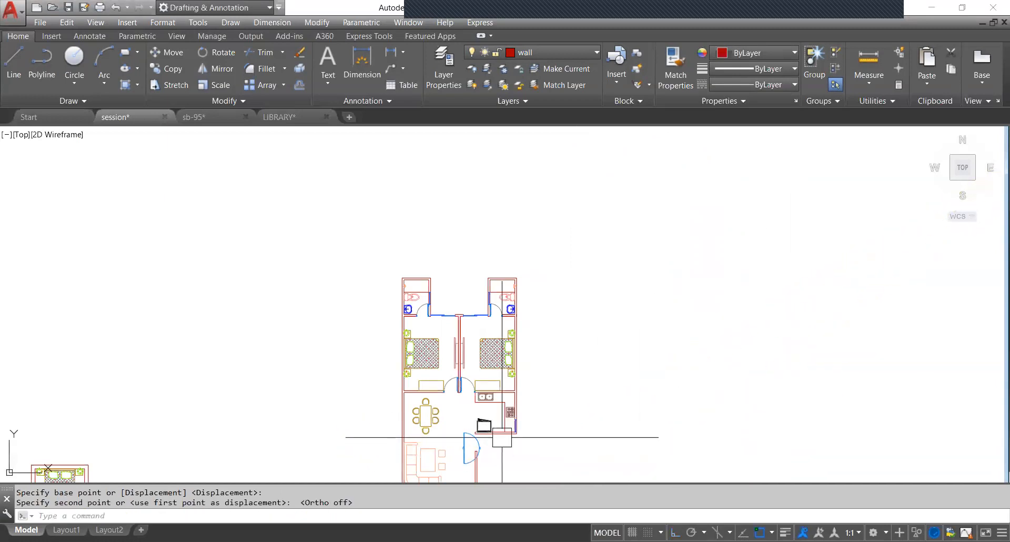
# Rotate the door block 90° counterclockwise about the midpoint of its left jamb's outer edge, so its leaf lies horizontal.
pyautogui.scroll(5, 506, 363)
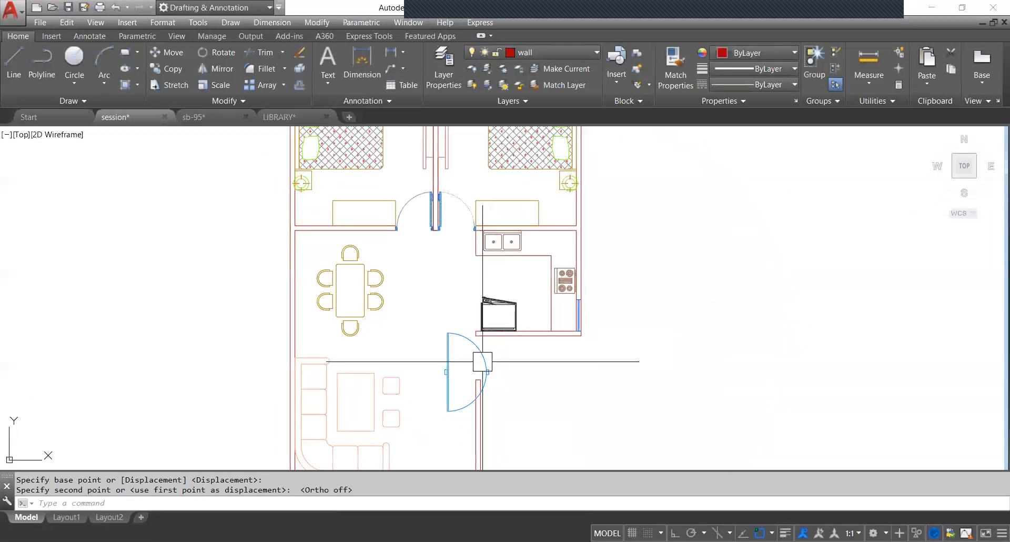
pyautogui.scroll(3, 485, 354)
pyautogui.click(484, 354)
pyautogui.scroll(-5, 511, 364)
pyautogui.scroll(8, 510, 364)
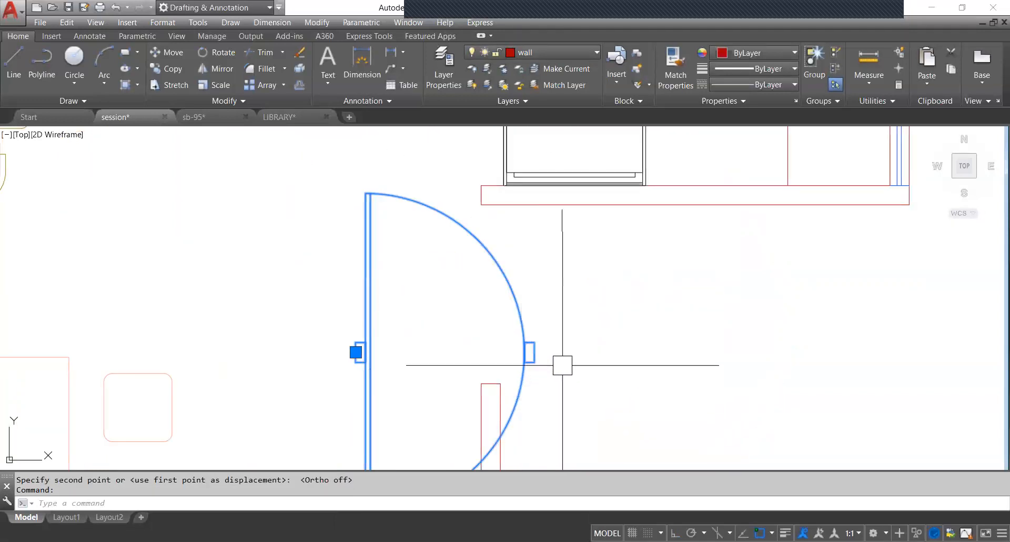
pyautogui.scroll(-4, 561, 362)
pyautogui.scroll(5, 555, 368)
pyautogui.scroll(-6, 578, 369)
pyautogui.scroll(-2, 578, 370)
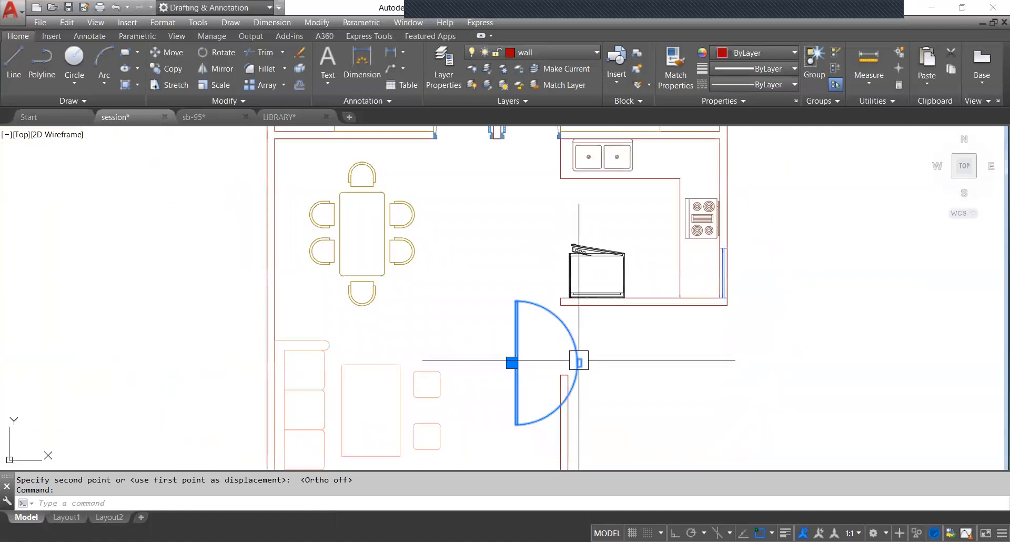
pyautogui.write('ro')
pyautogui.press('Return')
pyautogui.scroll(8, 520, 363)
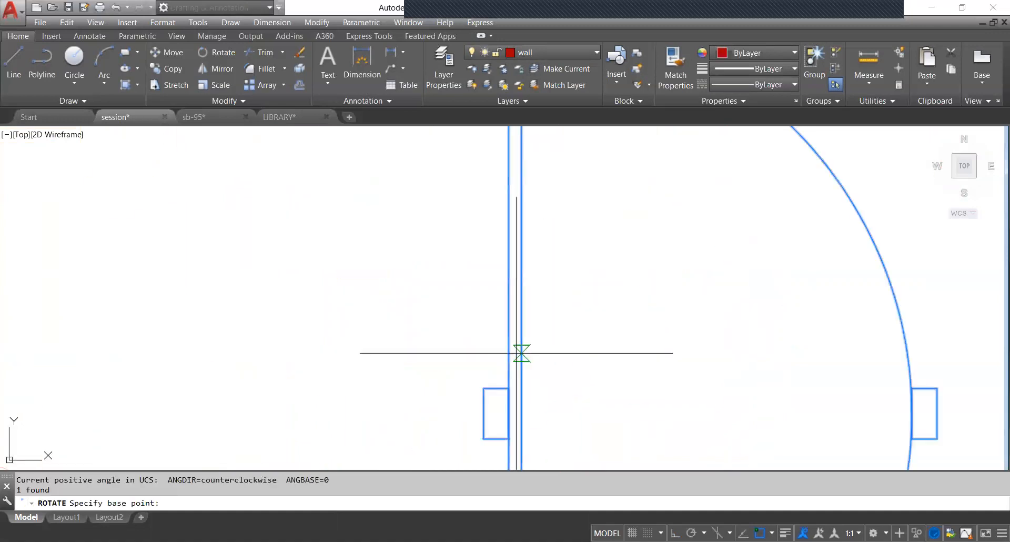
pyautogui.click(484, 413)
pyautogui.scroll(-10, 484, 412)
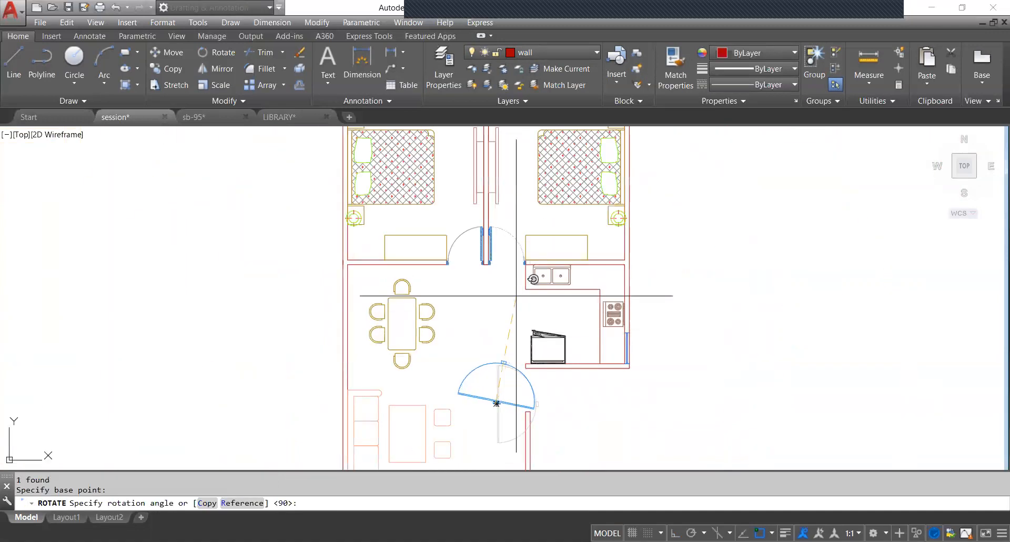
pyautogui.scroll(6, 514, 214)
pyautogui.scroll(-6, 527, 218)
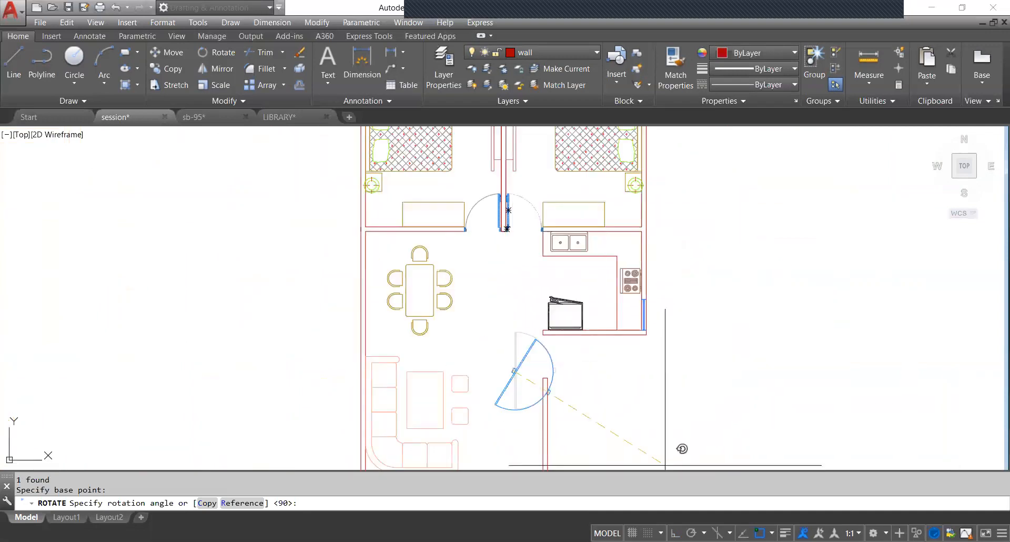
pyautogui.click(526, 309)
# Move the door block by its lower jamb onto the end of the living room wall, filling the entrance opening below the kitchen.
pyautogui.scroll(3, 523, 368)
pyautogui.click(523, 368)
pyautogui.write('m')
pyautogui.press('Return')
pyautogui.scroll(3, 515, 389)
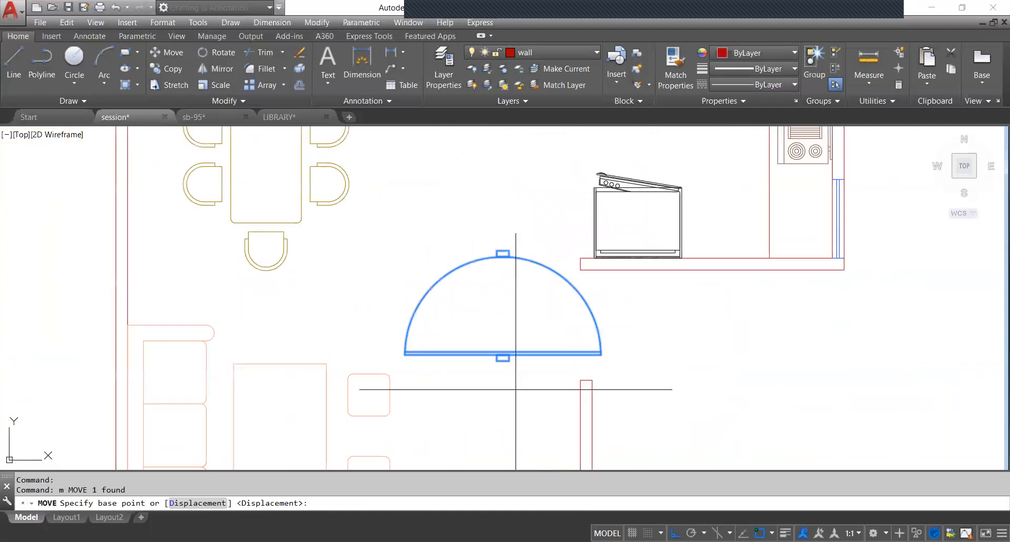
pyautogui.scroll(2, 512, 386)
pyautogui.click(497, 342)
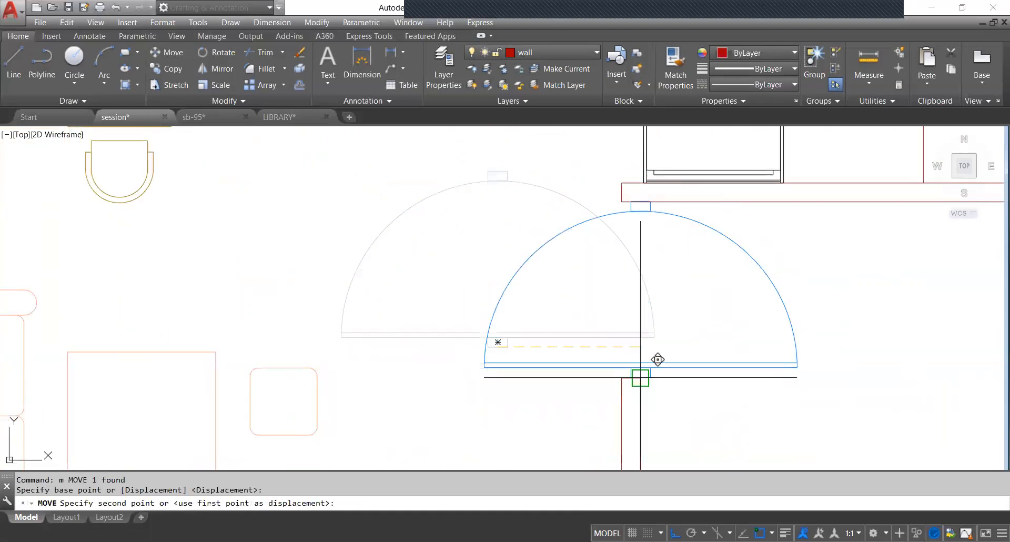
pyautogui.click(630, 373)
pyautogui.scroll(-4, 639, 330)
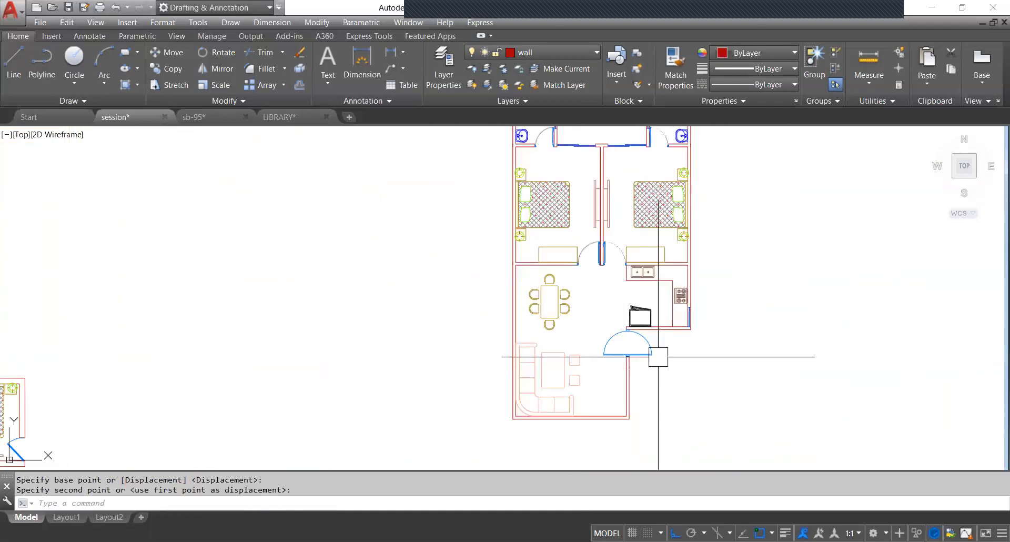
pyautogui.scroll(3, 655, 357)
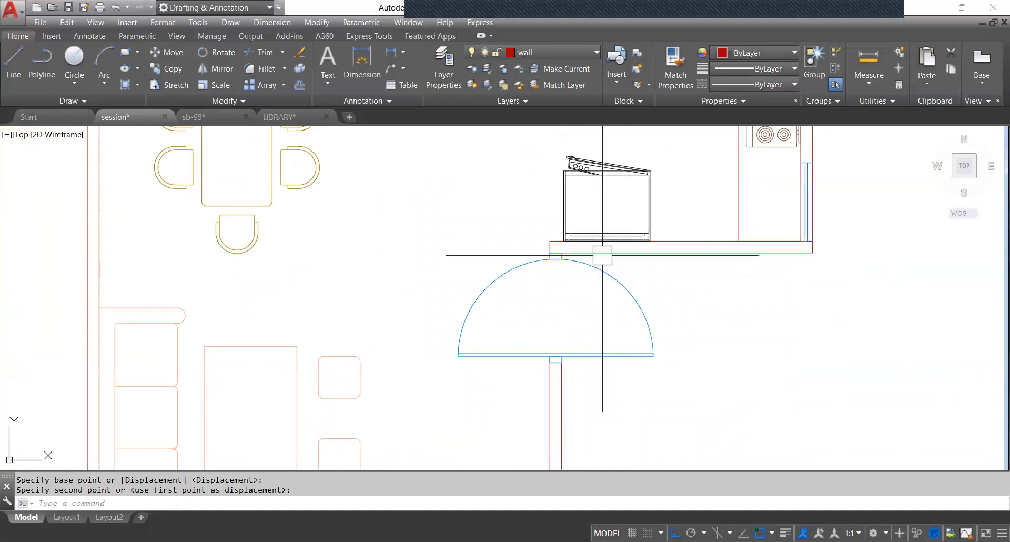
pyautogui.scroll(-5, 676, 406)
pyautogui.scroll(3, 671, 399)
pyautogui.scroll(-1, 663, 357)
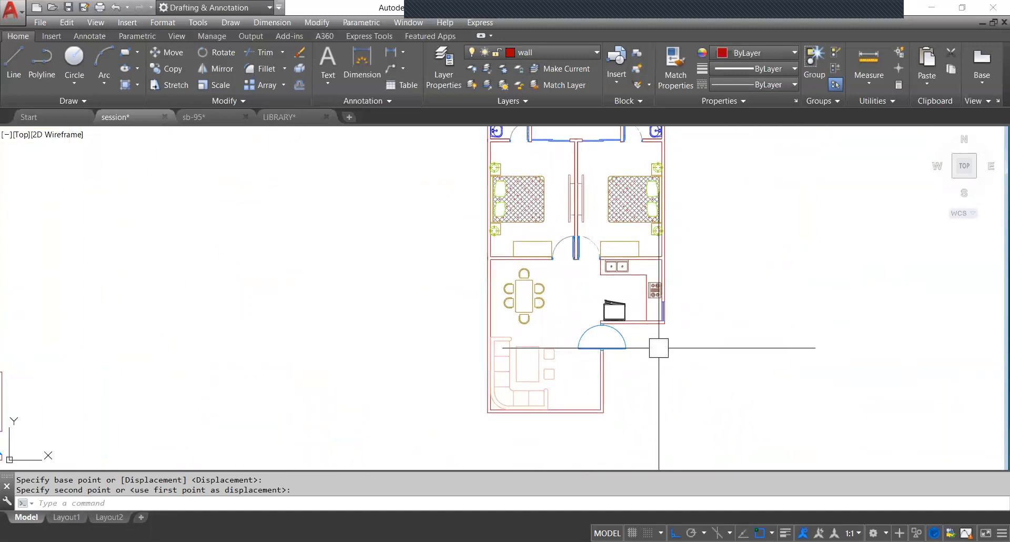
pyautogui.scroll(-1, 651, 344)
pyautogui.scroll(2, 652, 344)
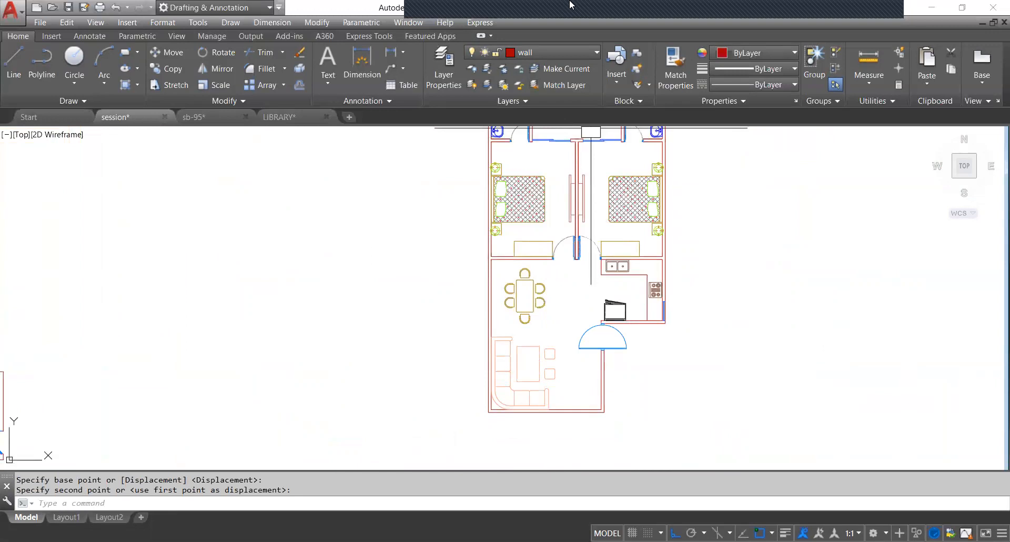
# Make PDF2_TEXT the current layer and draw a vertical line from the kitchen's outer lower-right corner down to the living room's bottom wall level.
pyautogui.click(557, 52)
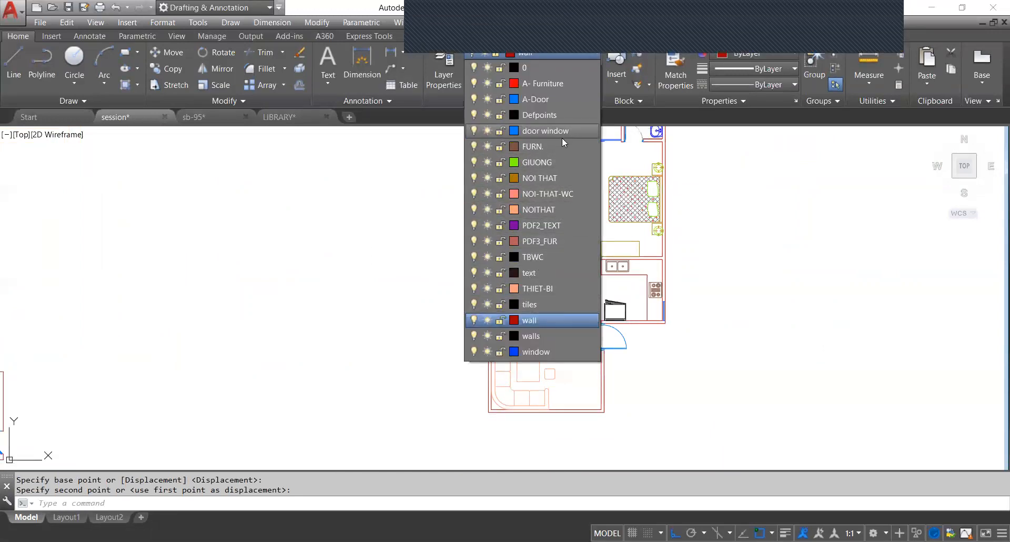
pyautogui.click(539, 226)
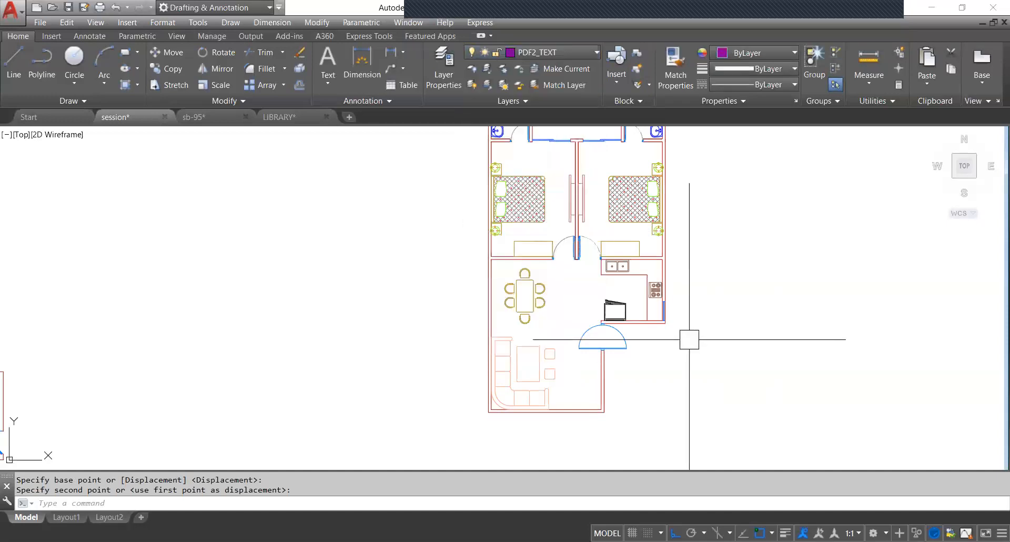
pyautogui.write('l')
pyautogui.press('Return')
pyautogui.scroll(3, 671, 337)
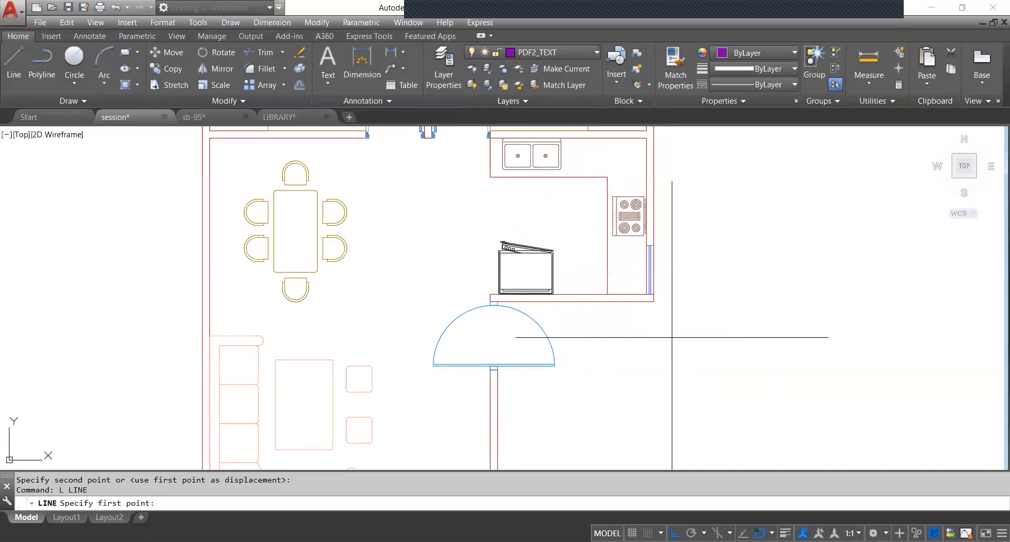
pyautogui.click(653, 301)
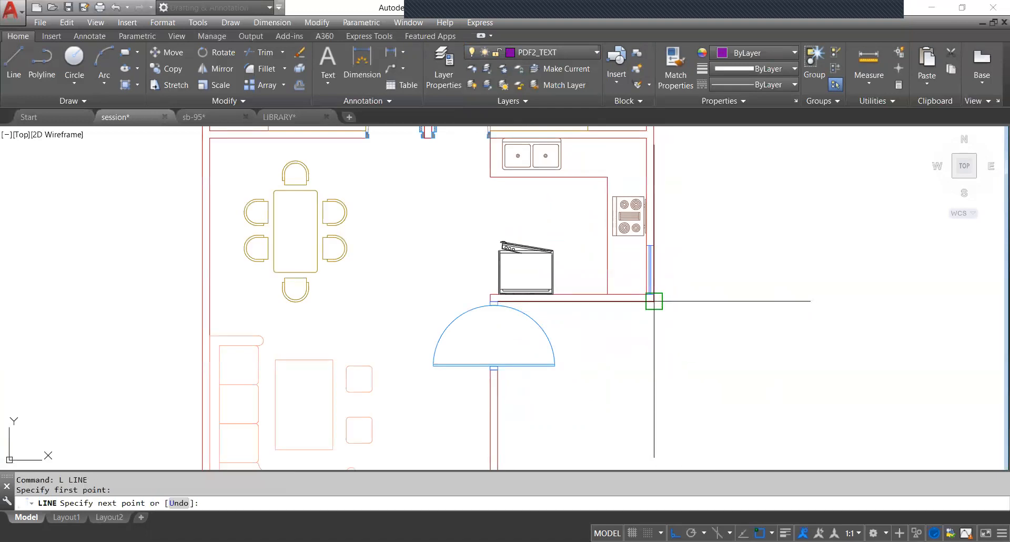
pyautogui.scroll(-3, 658, 384)
pyautogui.click(660, 444)
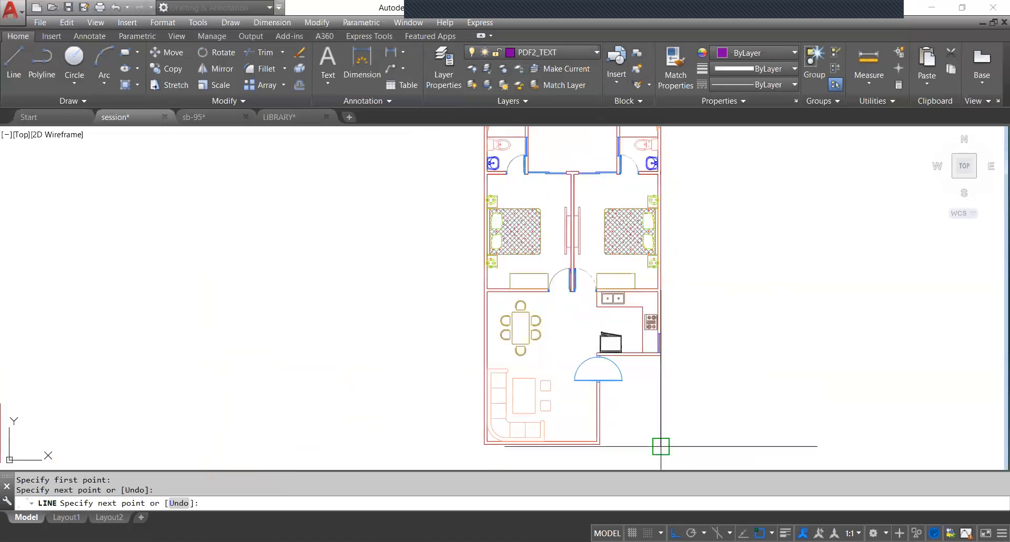
pyautogui.press('Return')
# Draw a horizontal line from the living room's outer lower-right corner across to the new vertical line.
pyautogui.press('Return')
pyautogui.click(600, 444)
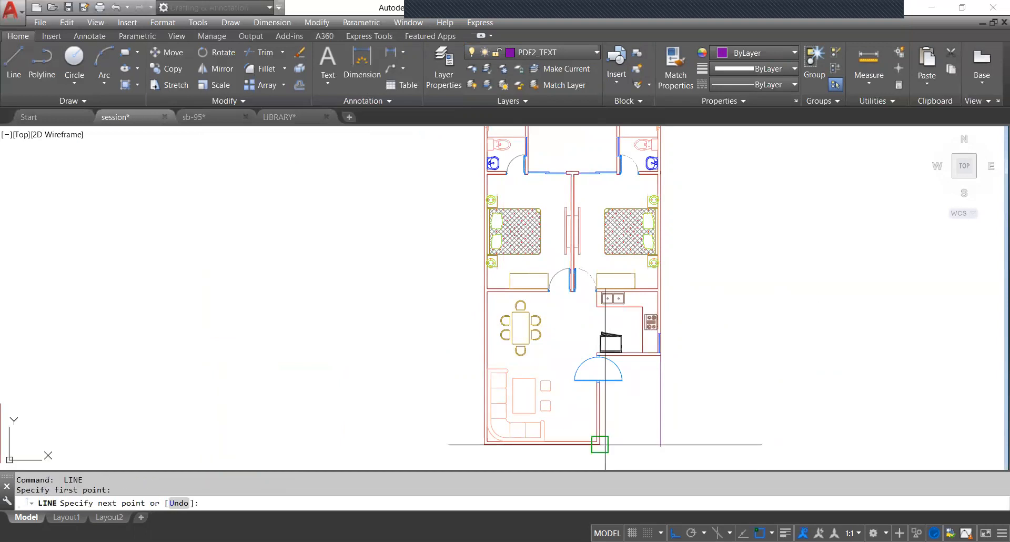
pyautogui.scroll(3, 657, 445)
pyautogui.click(660, 450)
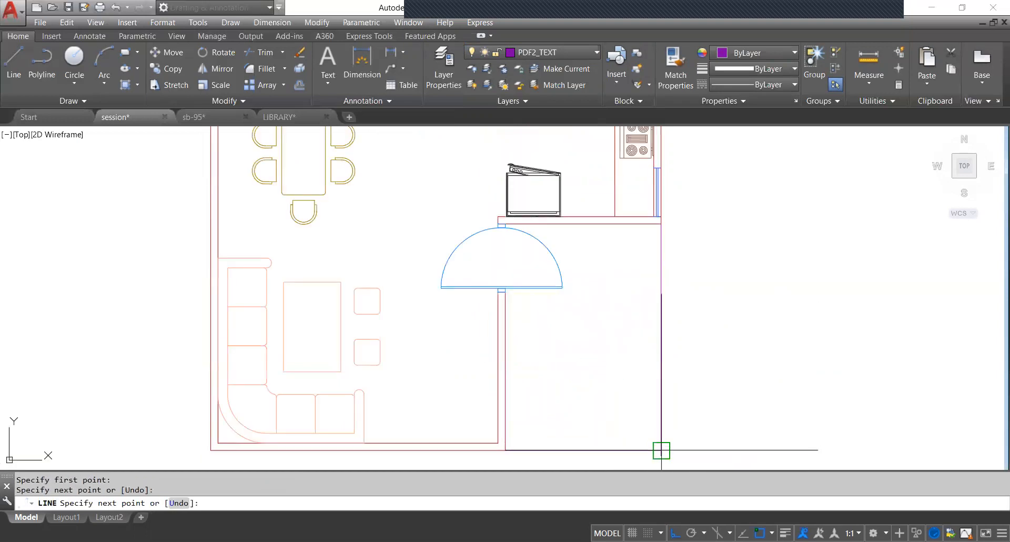
pyautogui.press('Escape')
# Trim the vertical line's overshoot below the horizontal line at the entrance area's outer corner.
pyautogui.moveTo(681, 425); pyautogui.dragTo(645, 314, button='middle')
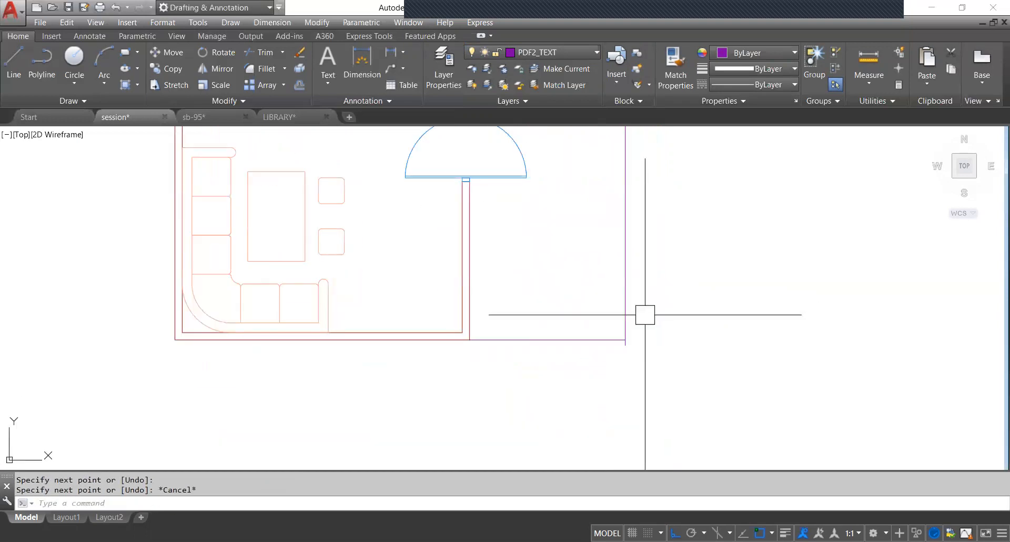
pyautogui.write('tr')
pyautogui.press('Return')
pyautogui.press('Return')
pyautogui.click(634, 353)
pyautogui.scroll(-4, 633, 345)
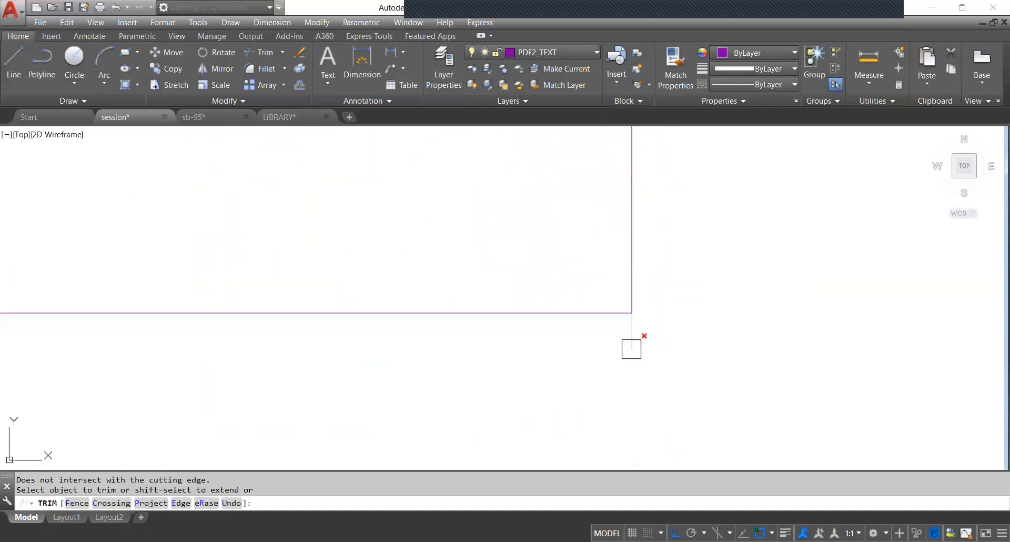
pyautogui.press('Escape')
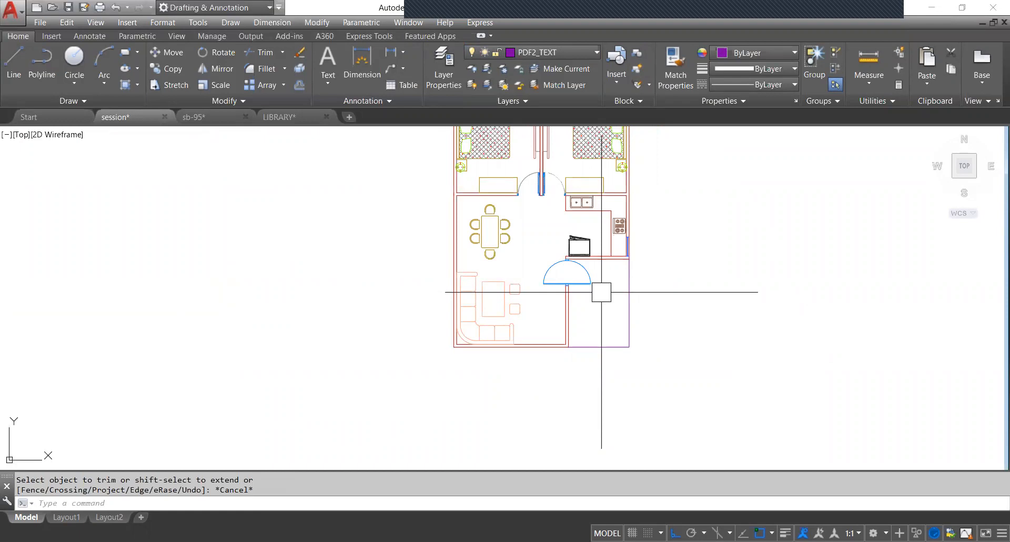
# Offset the entrance area's vertical boundary line inward by 10" twice in succession.
pyautogui.write('o')
pyautogui.press('Return')
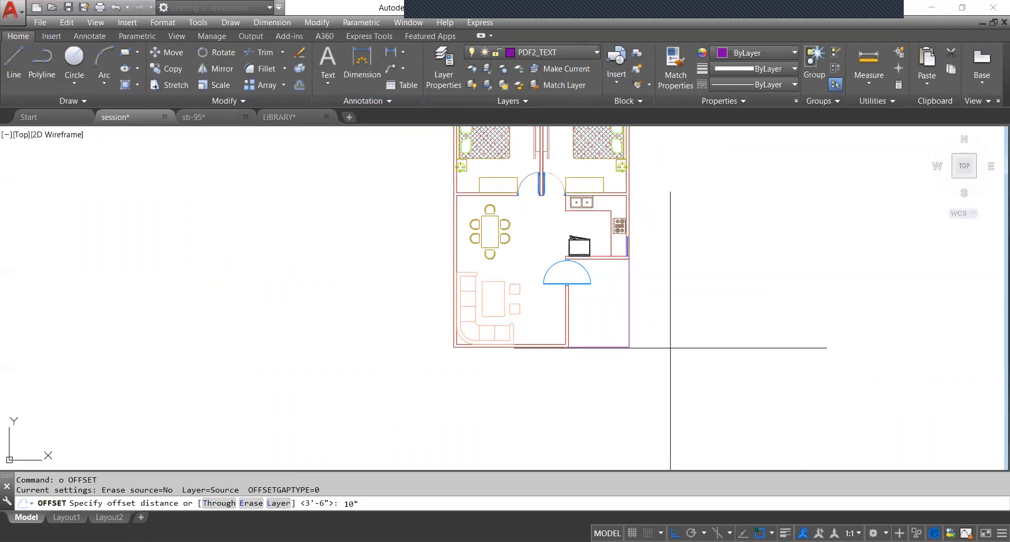
pyautogui.press('Return')
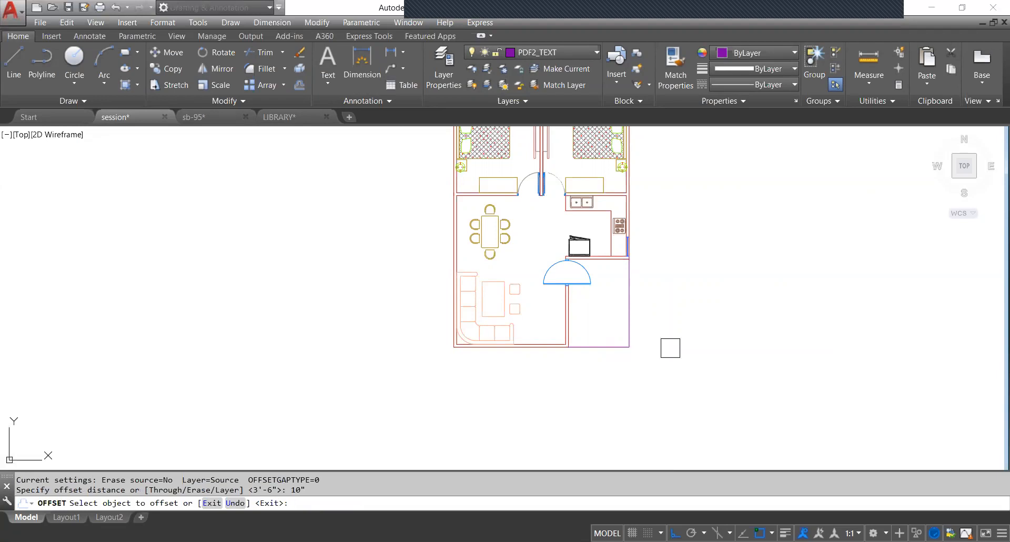
pyautogui.scroll(2, 654, 303)
pyautogui.click(613, 310)
pyautogui.click(583, 305)
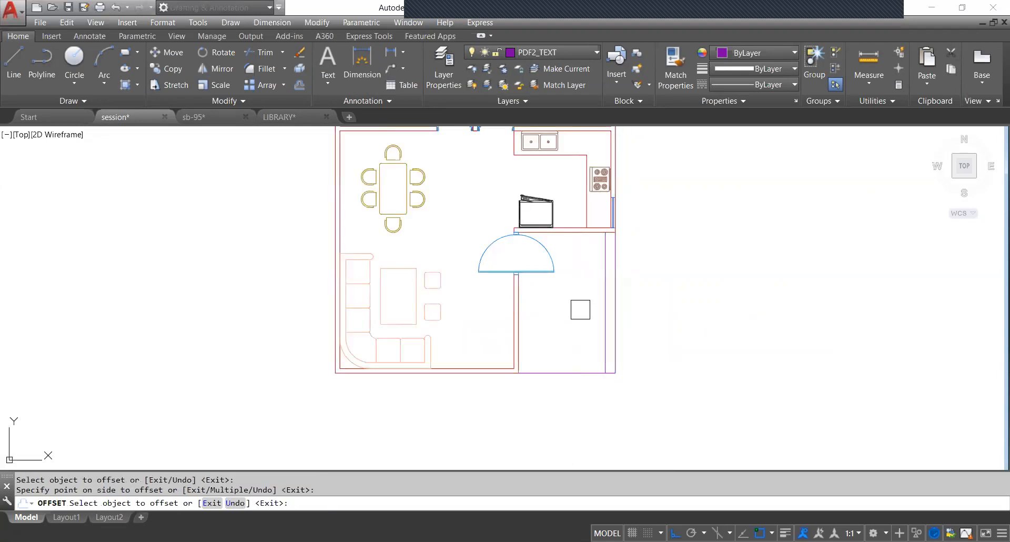
pyautogui.click(605, 311)
pyautogui.click(579, 304)
# Offset the entrance area's horizontal boundary line upward by 10" twice in succession.
pyautogui.click(565, 372)
pyautogui.click(567, 362)
pyautogui.click(568, 362)
pyautogui.click(578, 337)
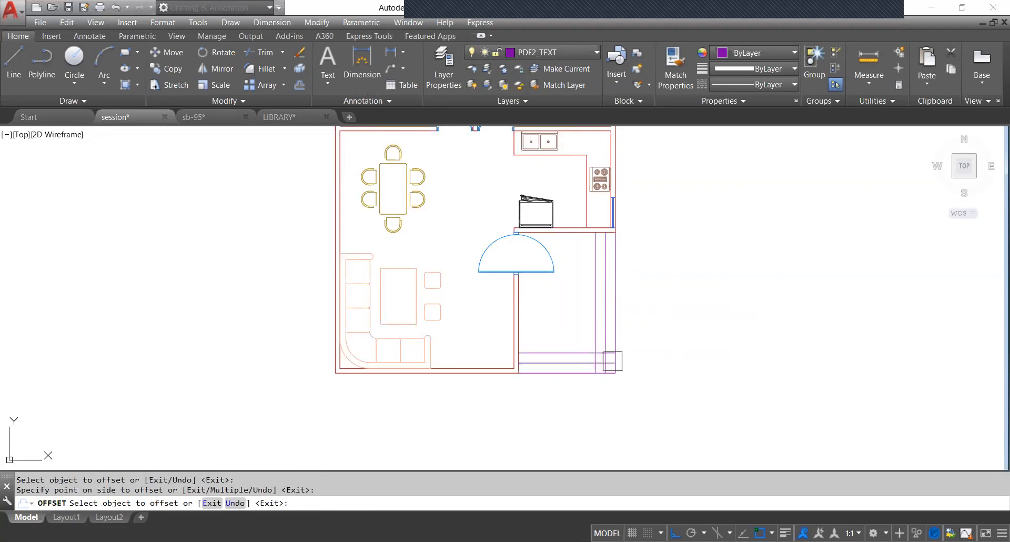
pyautogui.press('Escape')
# Trim the crossing ends of the offset lines at the entrance area's lower-right corner to form nested step corners.
pyautogui.scroll(6, 590, 350)
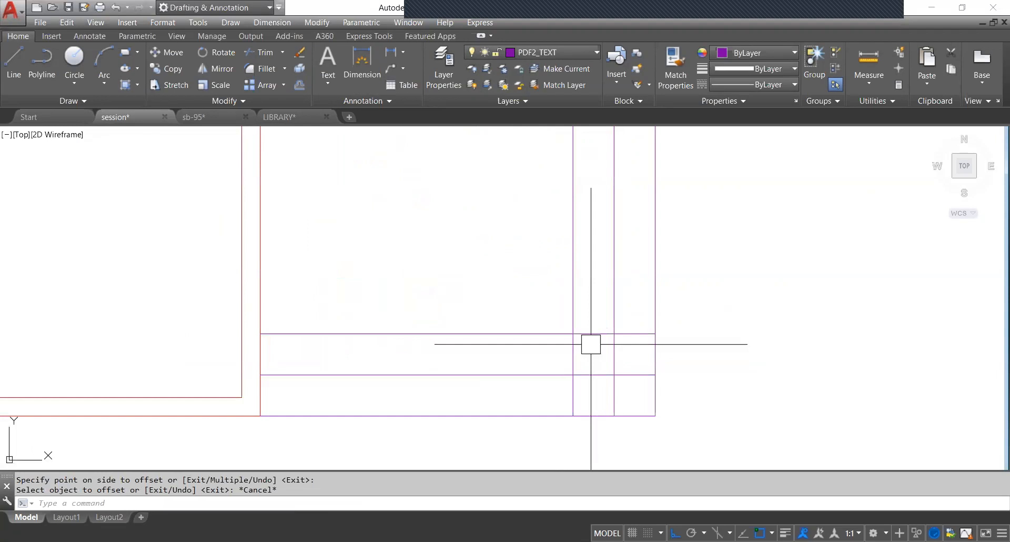
pyautogui.write('tr')
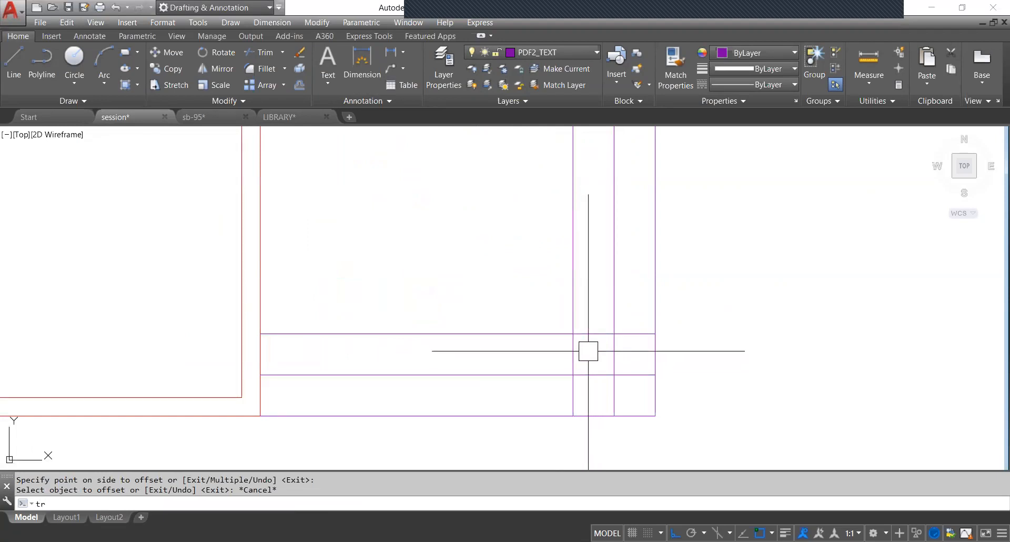
pyautogui.press('Return')
pyautogui.click(574, 394)
pyautogui.click(631, 375)
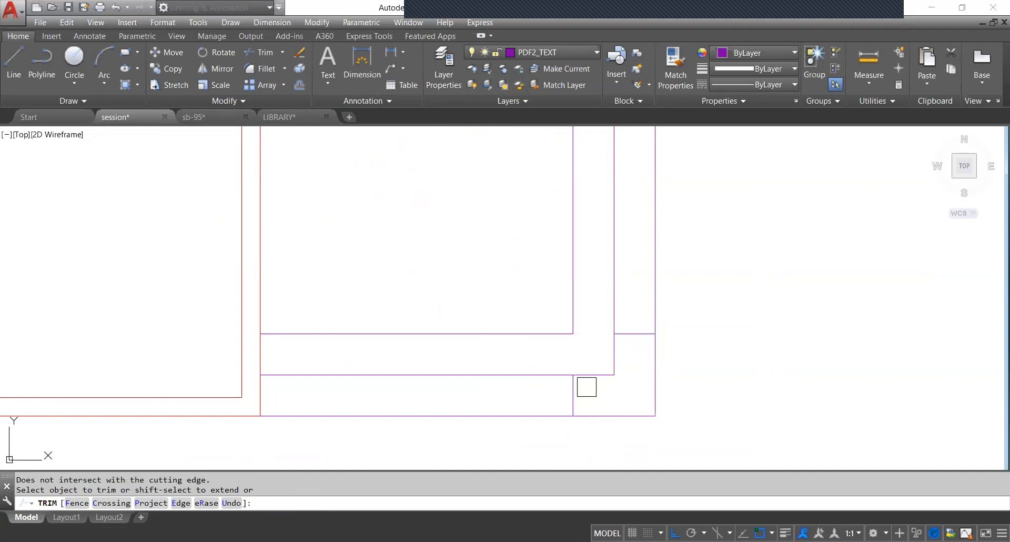
pyautogui.press('Escape')
# Erase the two short leftover segments between the step lines at the entrance area's lower-right corner.
pyautogui.click(572, 394)
pyautogui.click(635, 333)
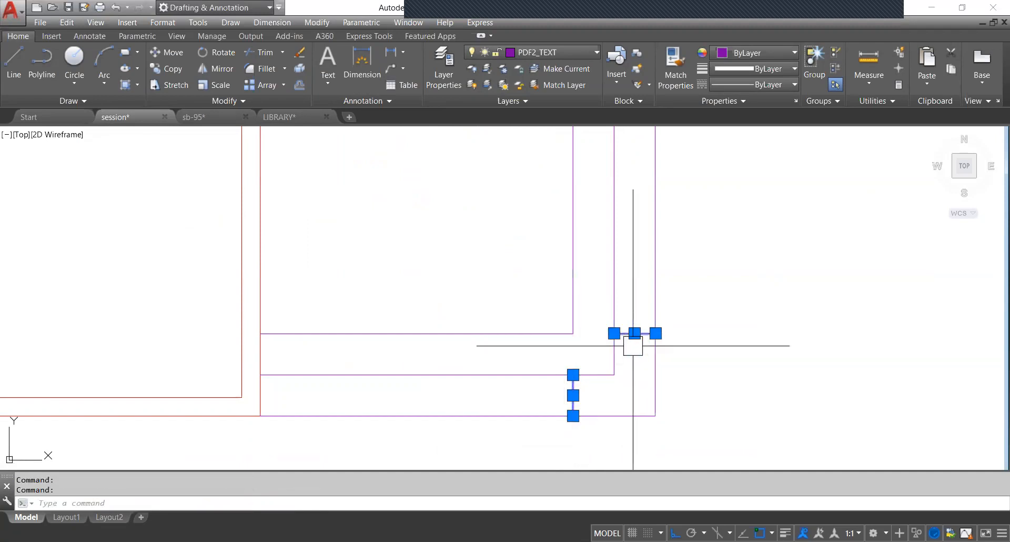
pyautogui.press('Delete')
pyautogui.scroll(-5, 759, 343)
pyautogui.moveTo(746, 354); pyautogui.dragTo(645, 374, button='middle')
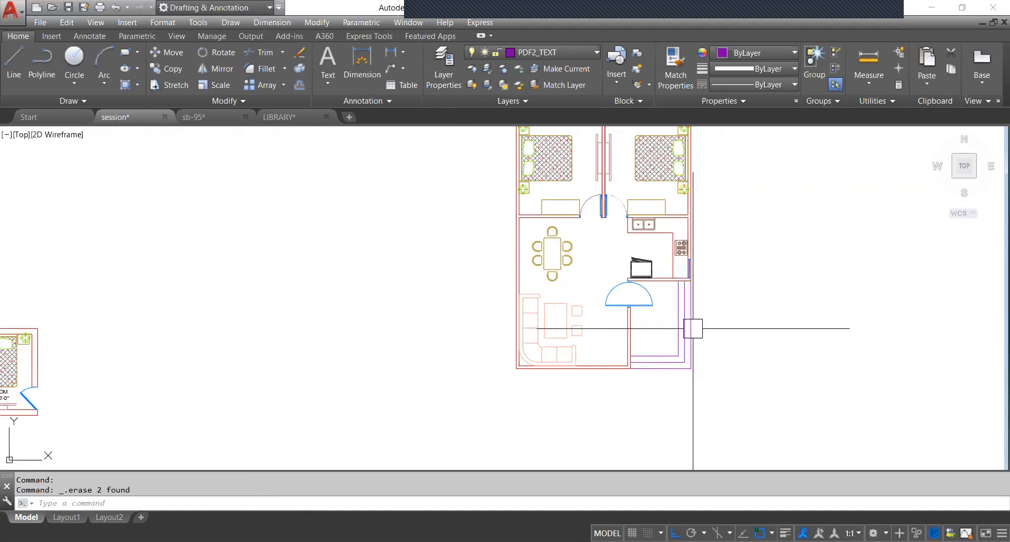
# Place a horizontal multileader across the entrance's vertical step lines, with its arrowhead outside the plan and its landing inside the entrance area.
pyautogui.scroll(-4, 689, 328)
pyautogui.scroll(6, 690, 332)
pyautogui.scroll(-4, 678, 337)
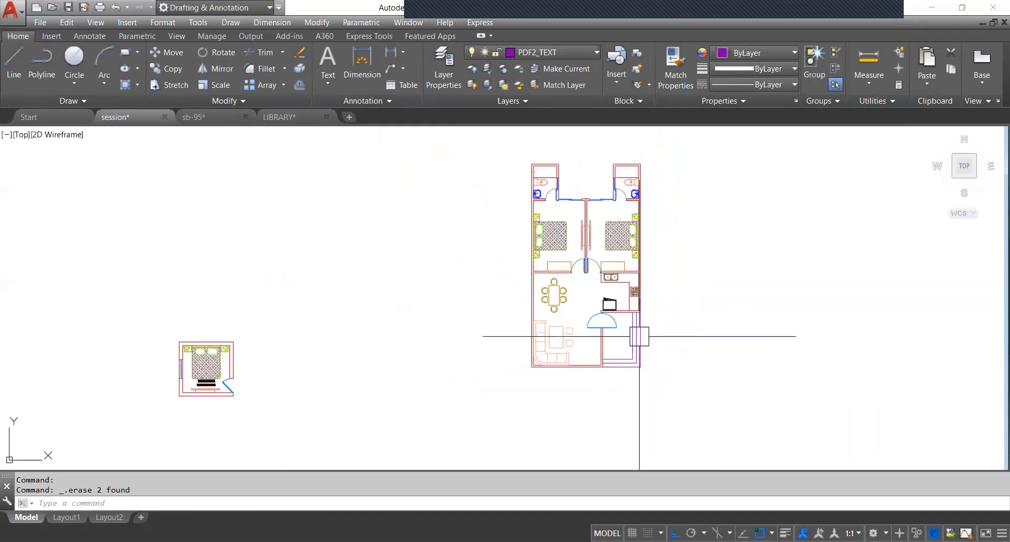
pyautogui.scroll(2, 639, 336)
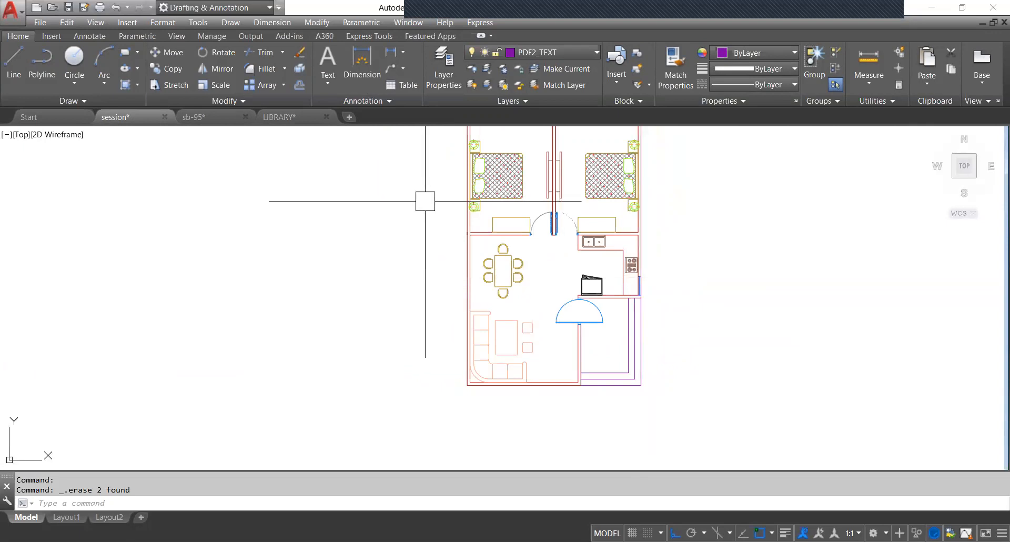
pyautogui.scroll(2, 643, 338)
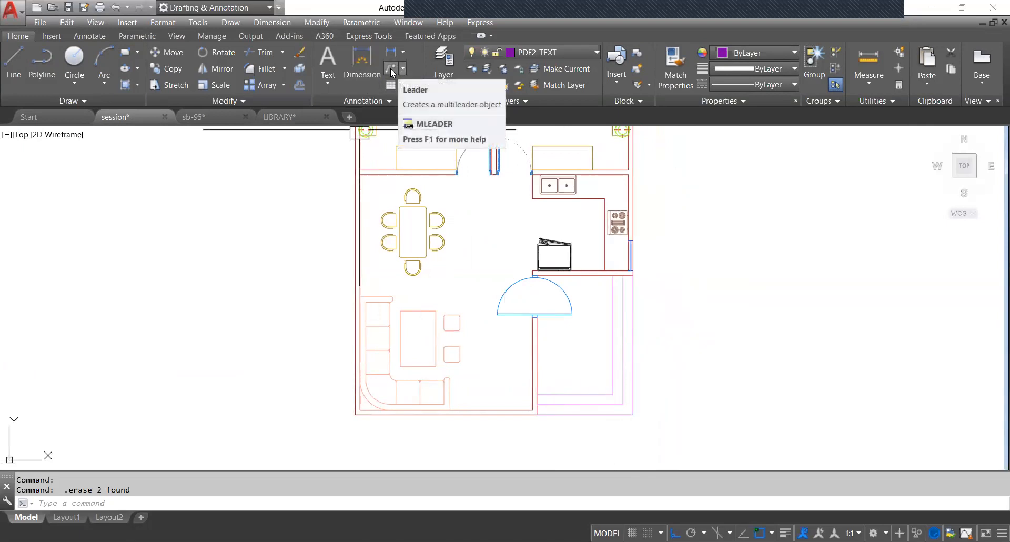
pyautogui.click(401, 71)
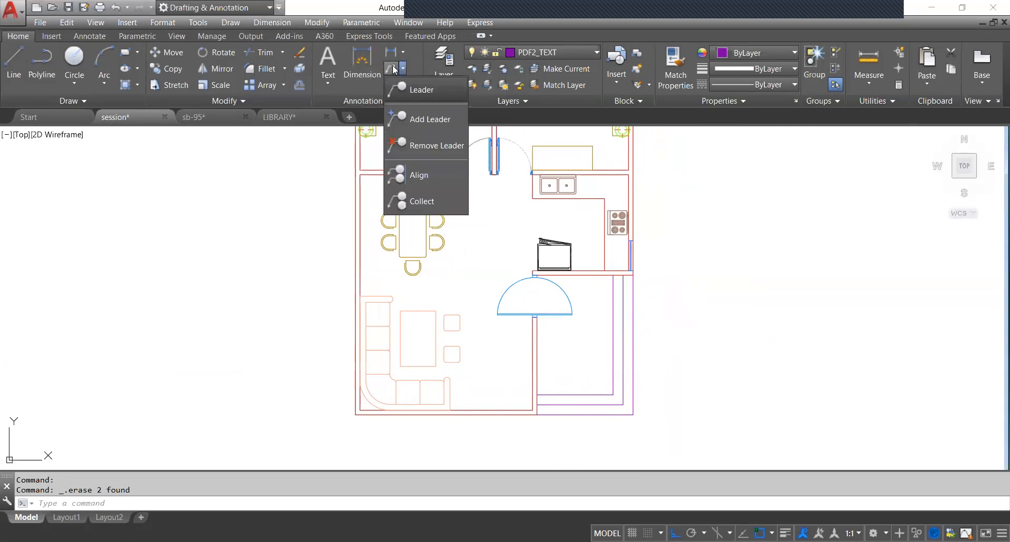
pyautogui.click(394, 69)
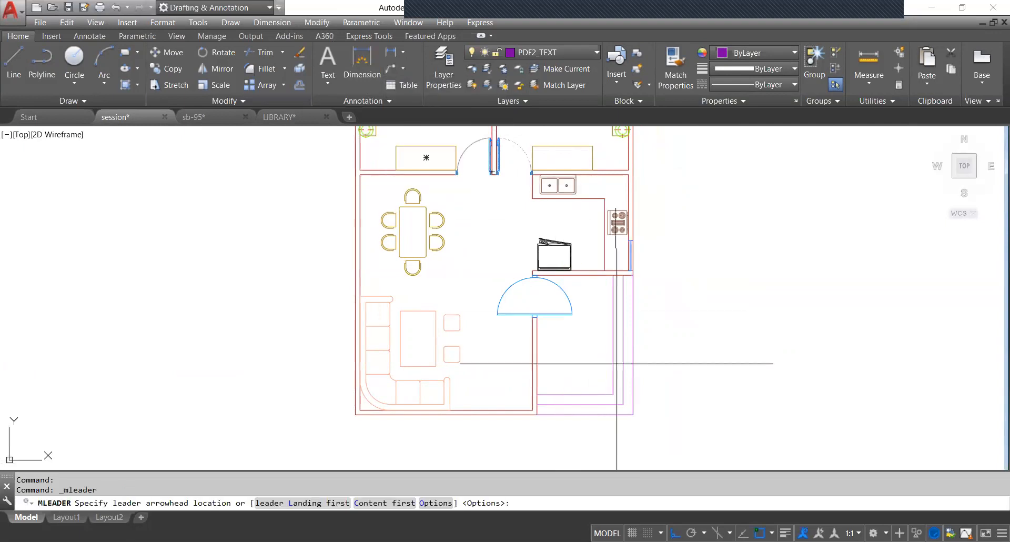
pyautogui.click(656, 337)
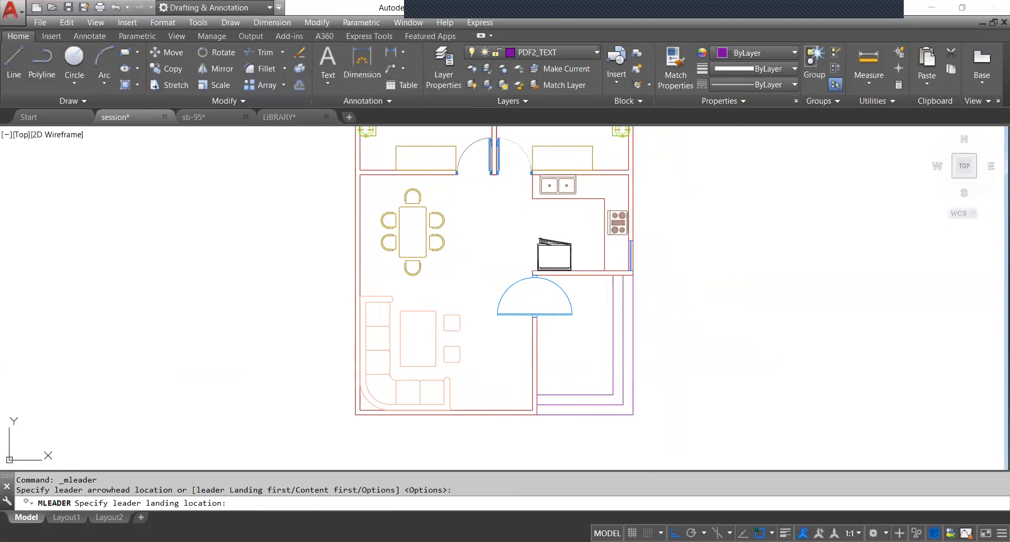
pyautogui.click(594, 338)
# Enter UP as the multileader's text and save the text changes.
pyautogui.scroll(-2, 570, 340)
pyautogui.scroll(3, 667, 342)
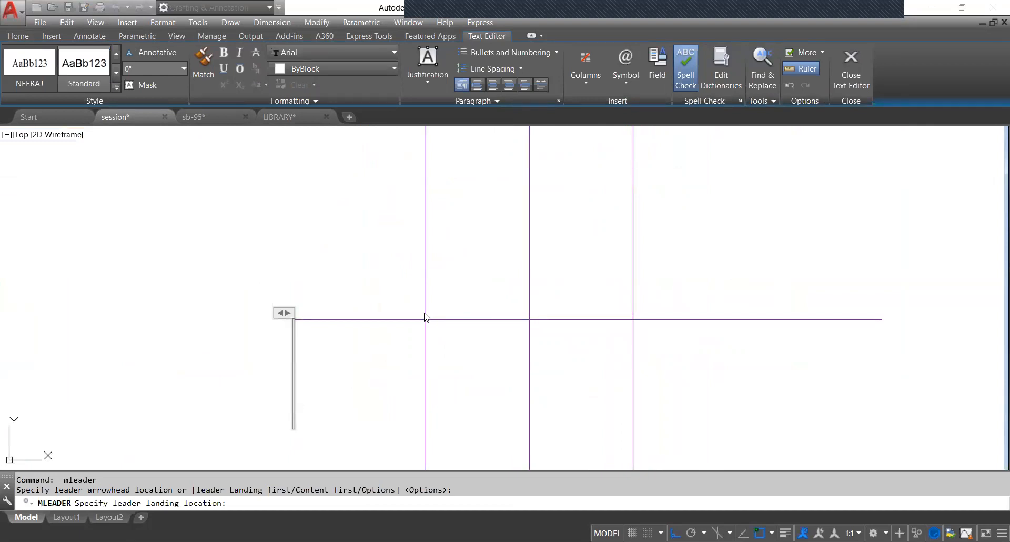
pyautogui.write('UP')
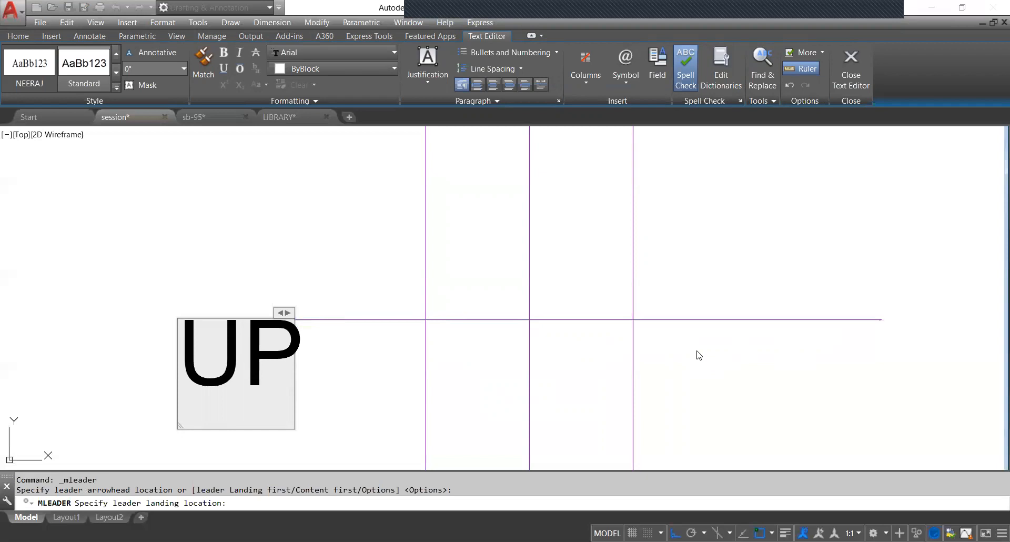
pyautogui.press('Escape')
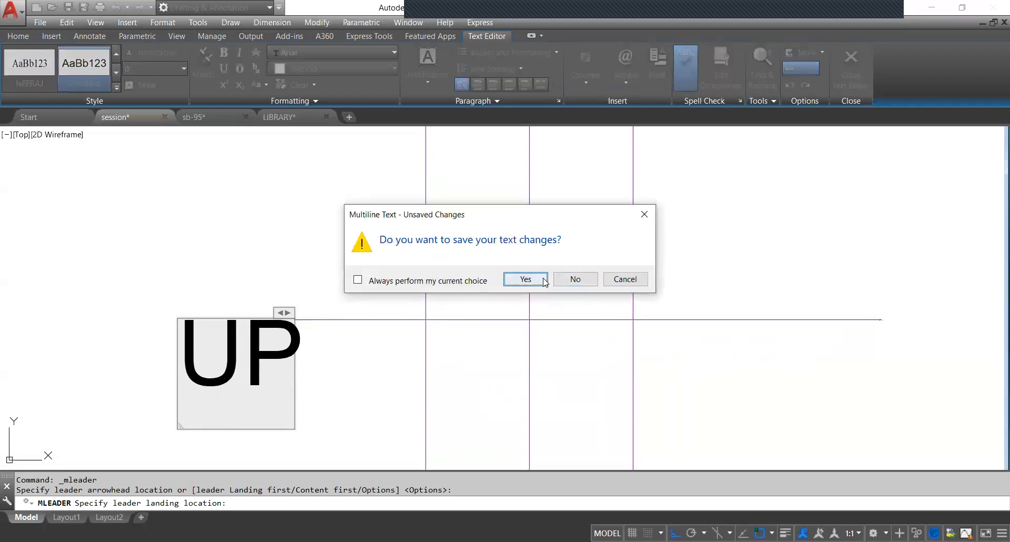
pyautogui.click(525, 279)
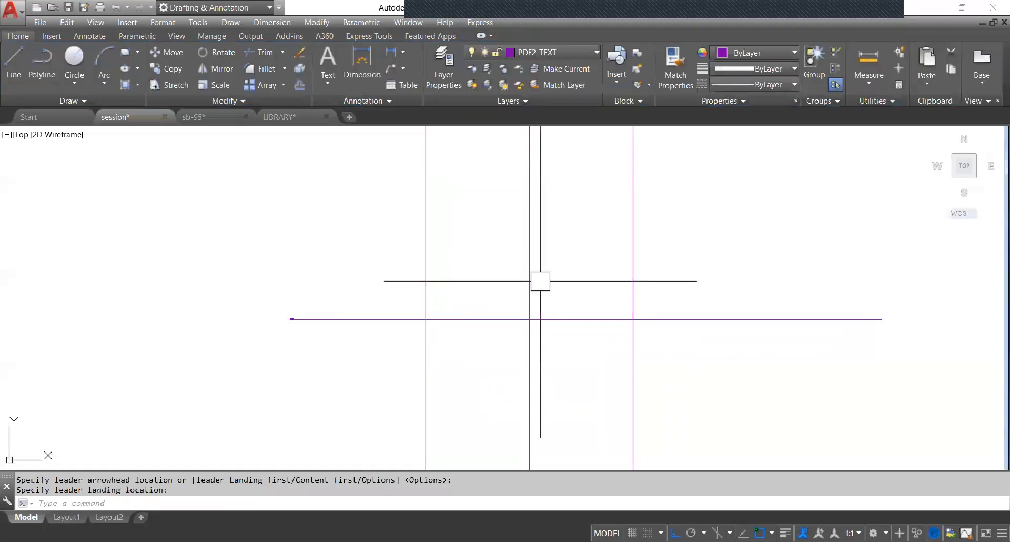
# Examine the size of the leader's UP text and arrowhead at its two ends.
pyautogui.scroll(4, 249, 345)
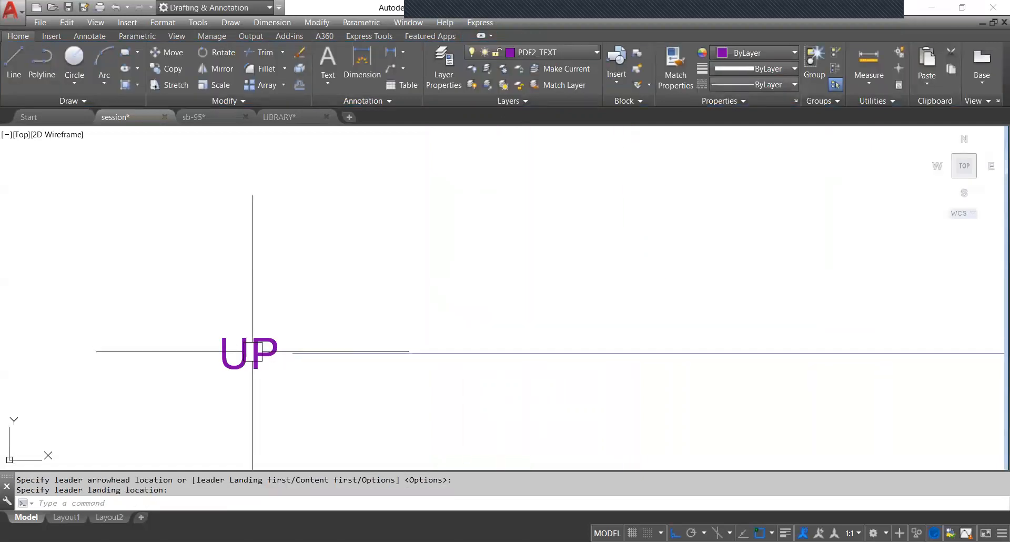
pyautogui.scroll(-6, 266, 343)
pyautogui.scroll(2, 262, 342)
pyautogui.scroll(-3, 382, 334)
pyautogui.scroll(5, 487, 341)
pyautogui.scroll(-5, 579, 318)
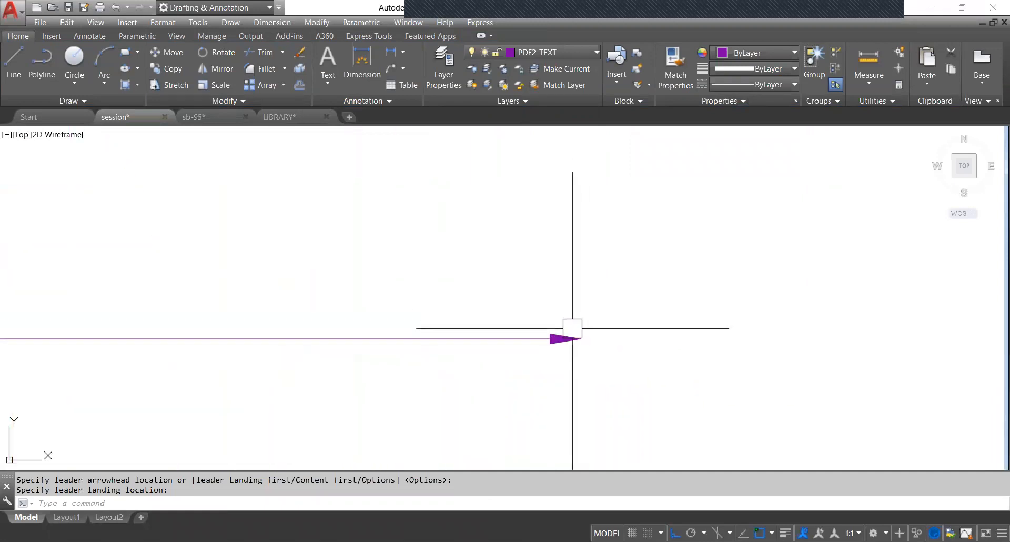
pyautogui.scroll(4, 573, 321)
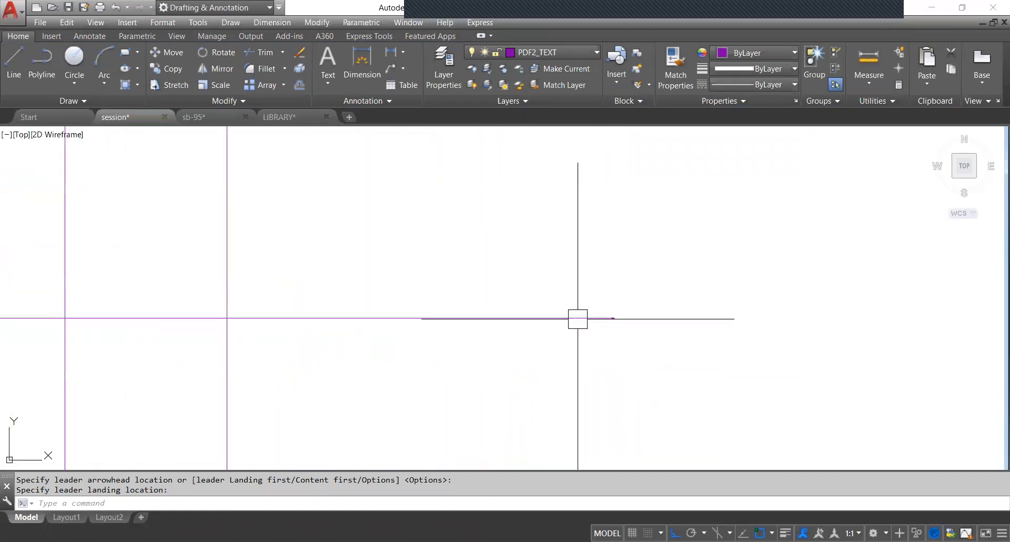
pyautogui.scroll(-4, 605, 307)
# Rotate the UP leader half a turn about its arrowhead tip so that it points toward the entrance door.
pyautogui.click(588, 311)
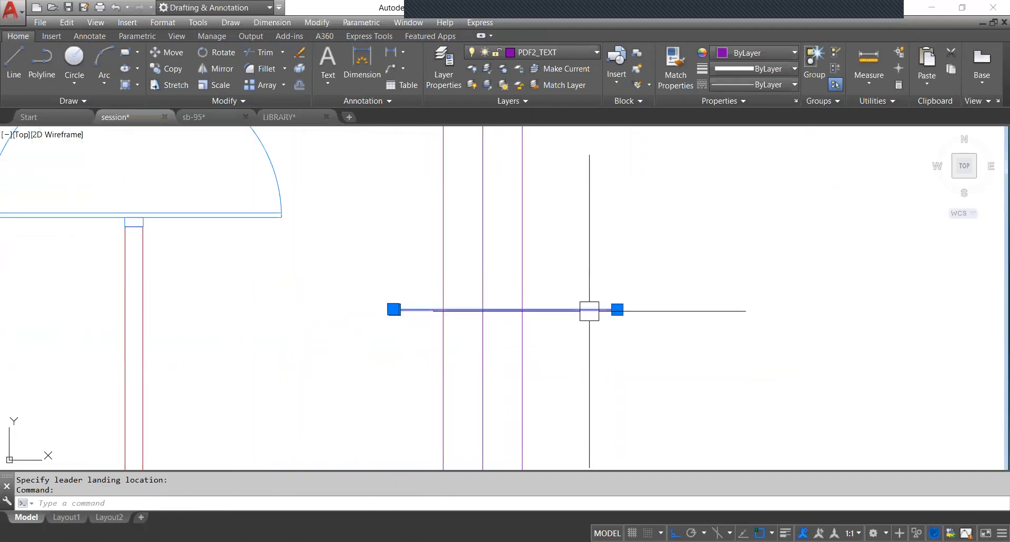
pyautogui.write('RO')
pyautogui.press('Return')
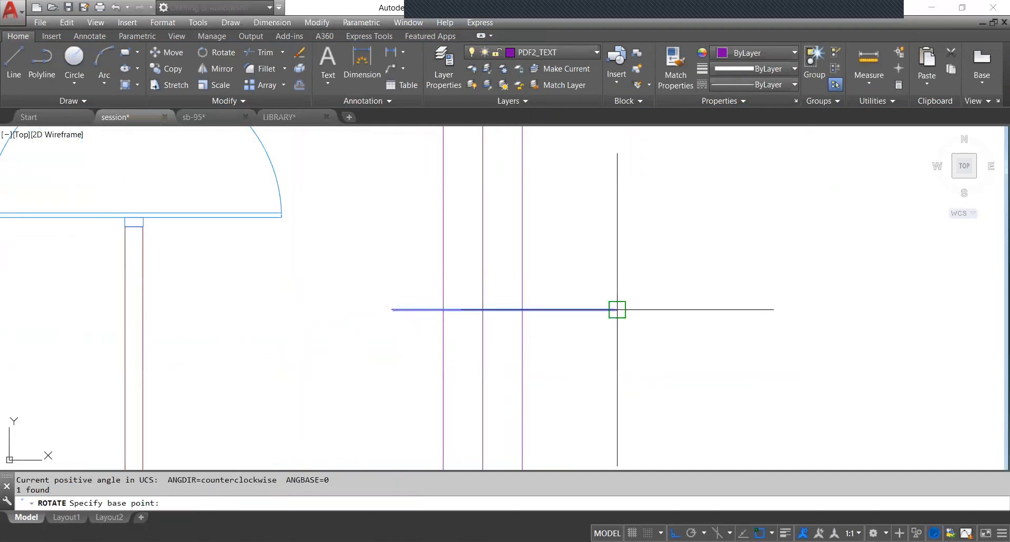
pyautogui.click(617, 309)
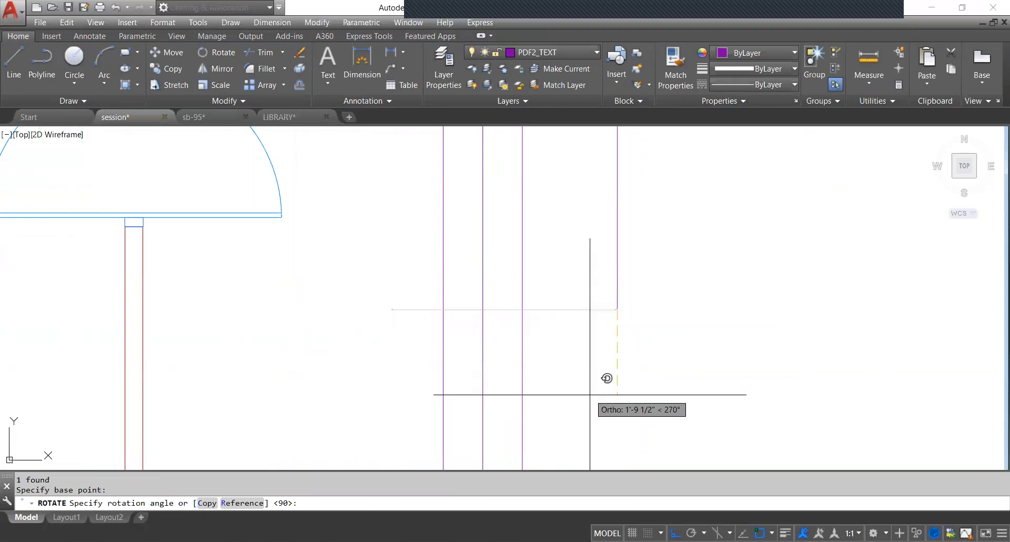
pyautogui.scroll(5, 584, 329)
pyautogui.scroll(3, 746, 269)
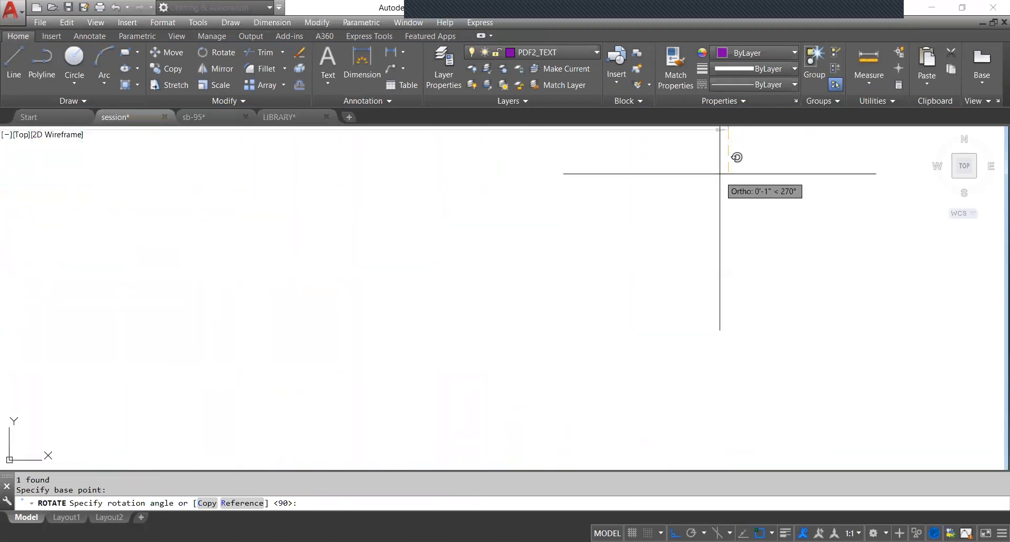
pyautogui.scroll(5, 716, 278)
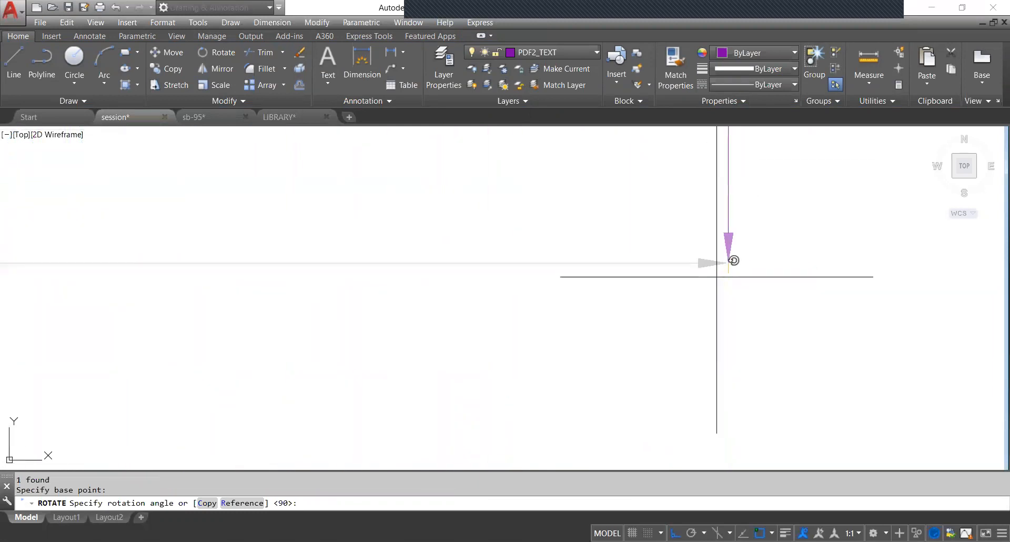
pyautogui.scroll(-3, 721, 274)
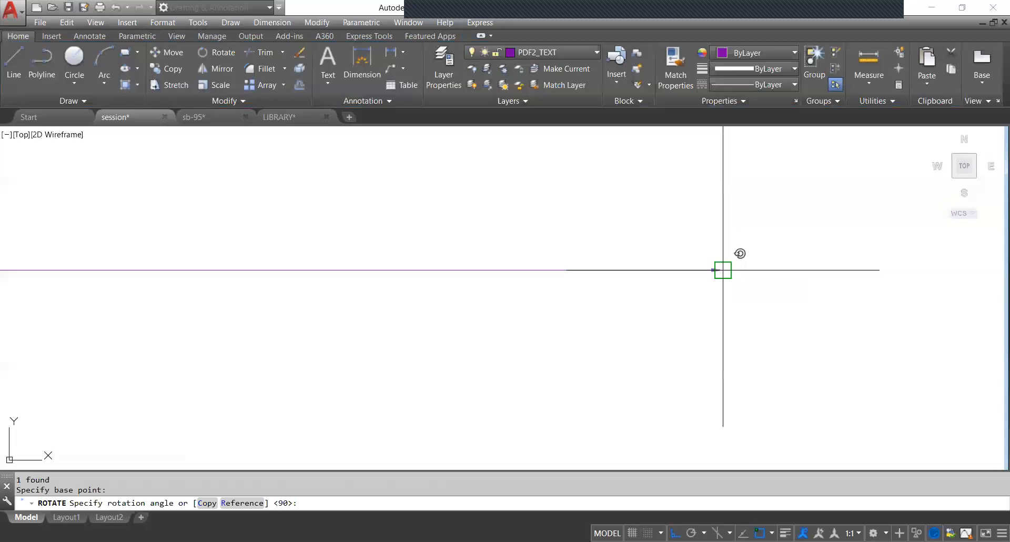
pyautogui.click(640, 338)
# Move the rotated UP leader horizontally back across the entrance's three vertical step lines.
pyautogui.scroll(-2, 604, 316)
pyautogui.click(581, 293)
pyautogui.write('m')
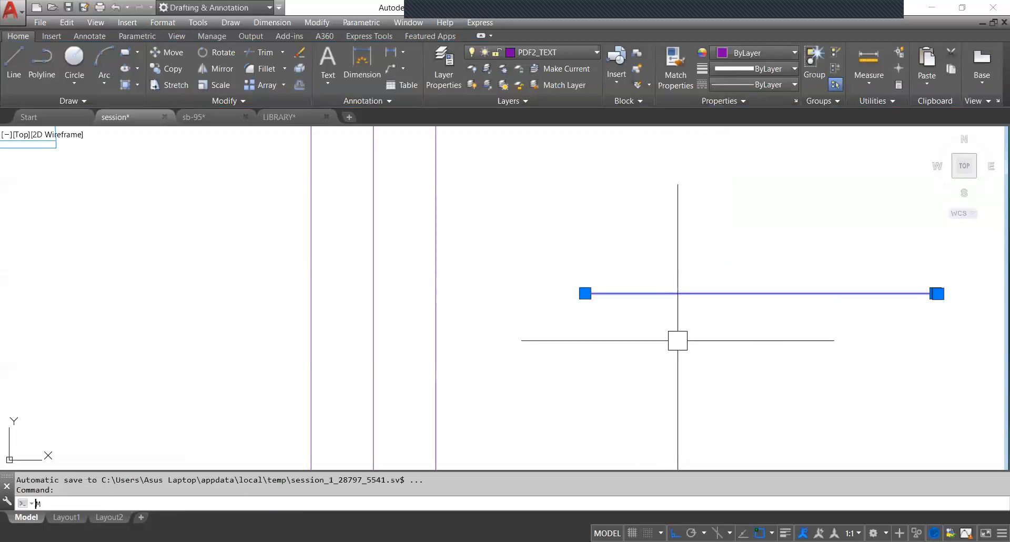
pyautogui.press('Return')
pyautogui.click(664, 324)
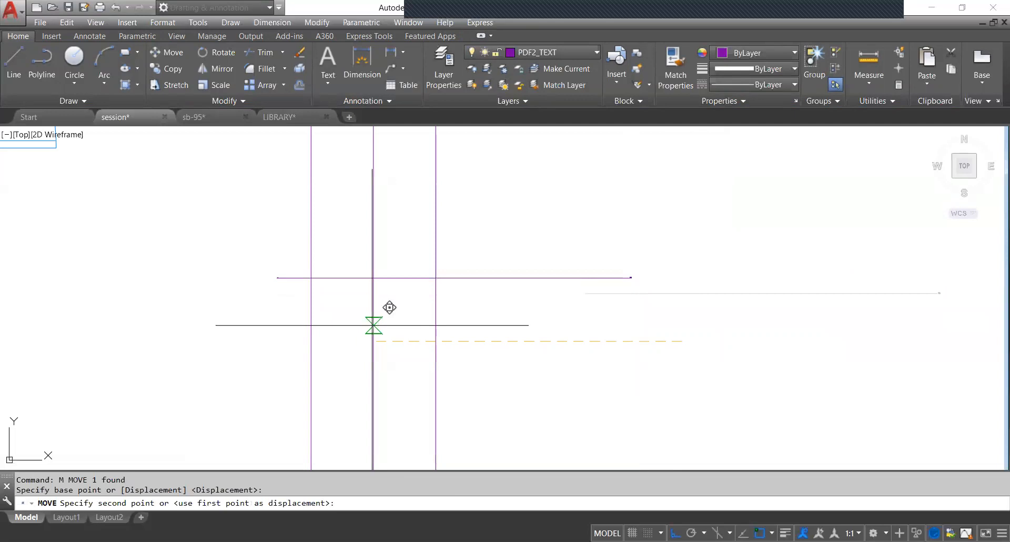
pyautogui.click(373, 324)
# Open the UP leader's properties and set its arrowhead size to 4".
pyautogui.scroll(5, 285, 275)
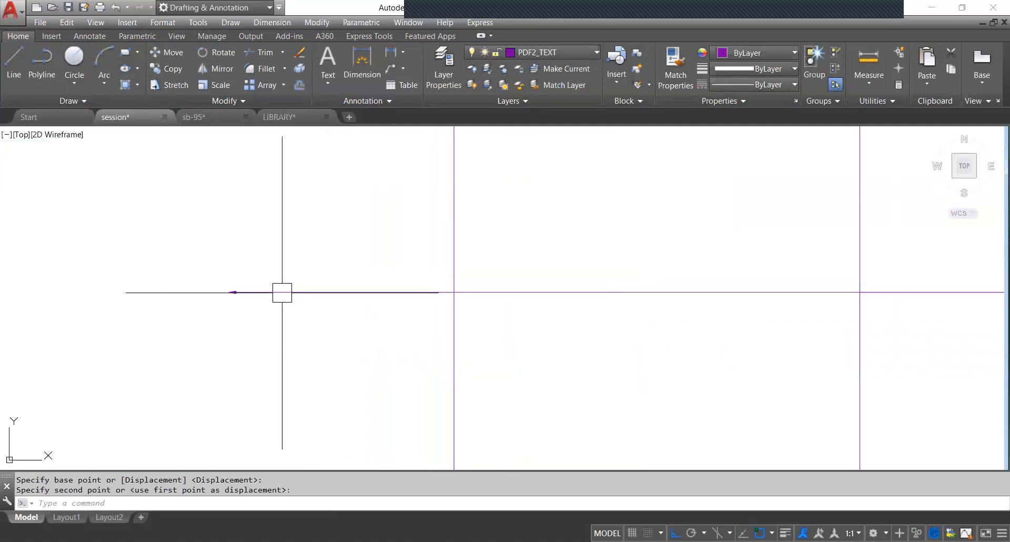
pyautogui.click(281, 292)
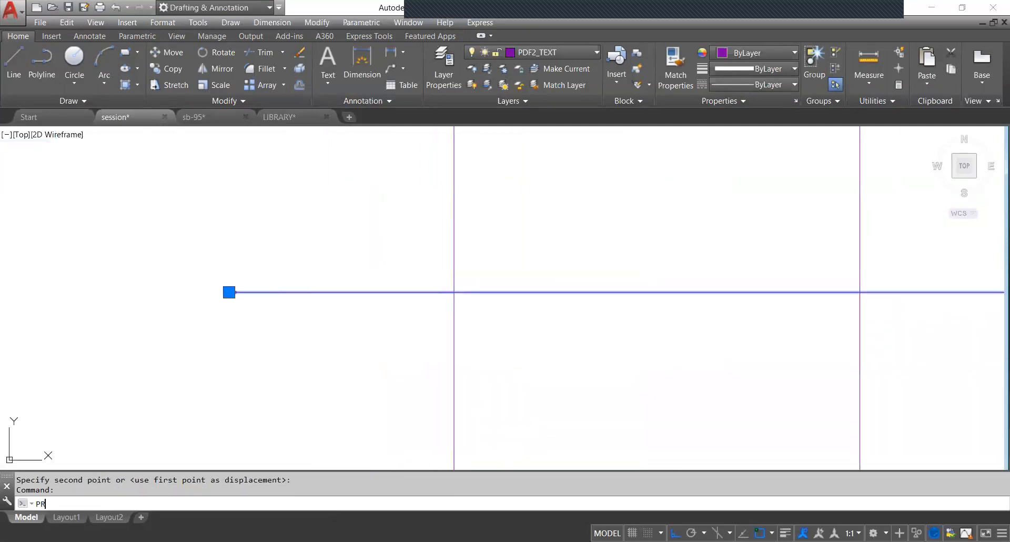
pyautogui.write('PR')
pyautogui.press('Return')
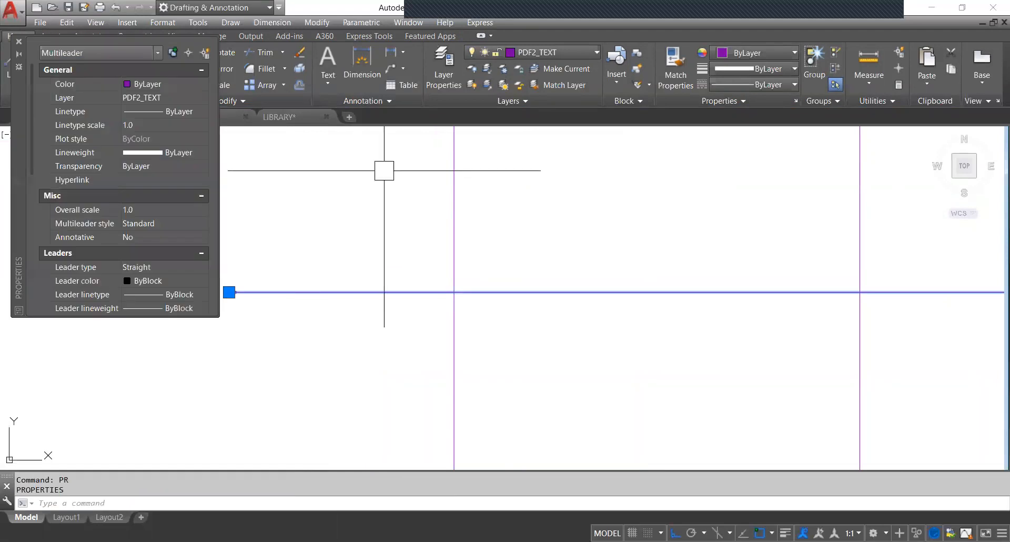
pyautogui.scroll(-3, 126, 176)
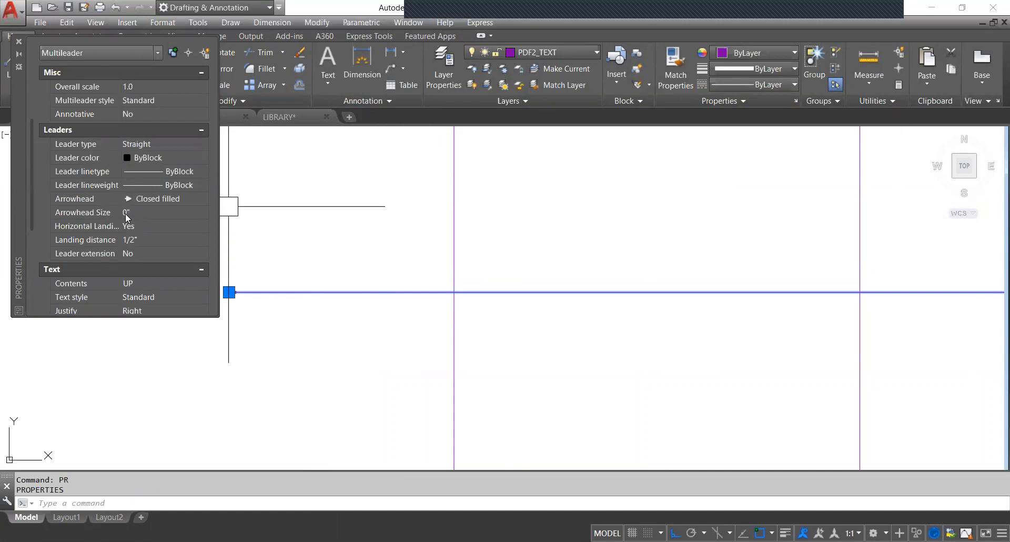
pyautogui.click(132, 213)
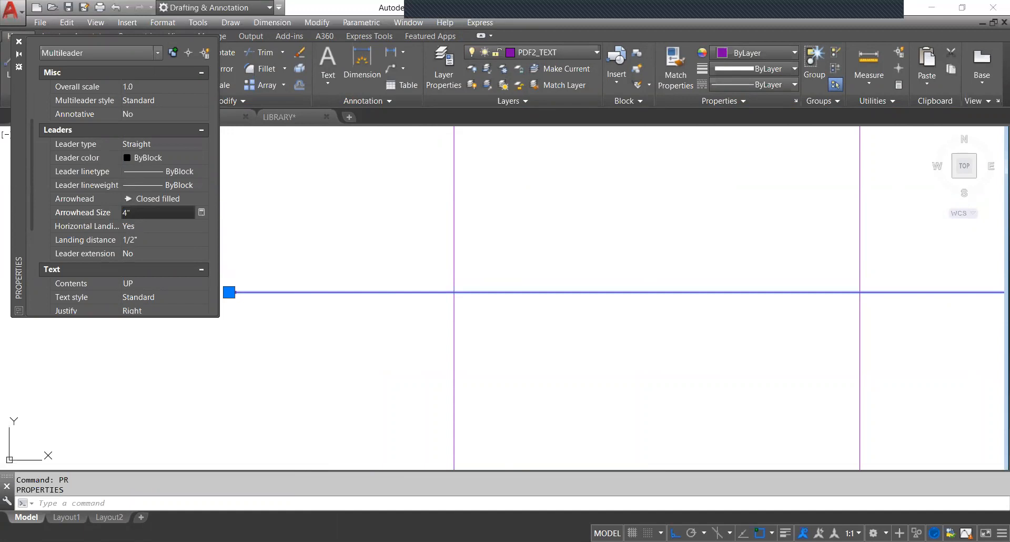
pyautogui.press('Return')
pyautogui.scroll(-10, 399, 350)
pyautogui.scroll(3, 398, 359)
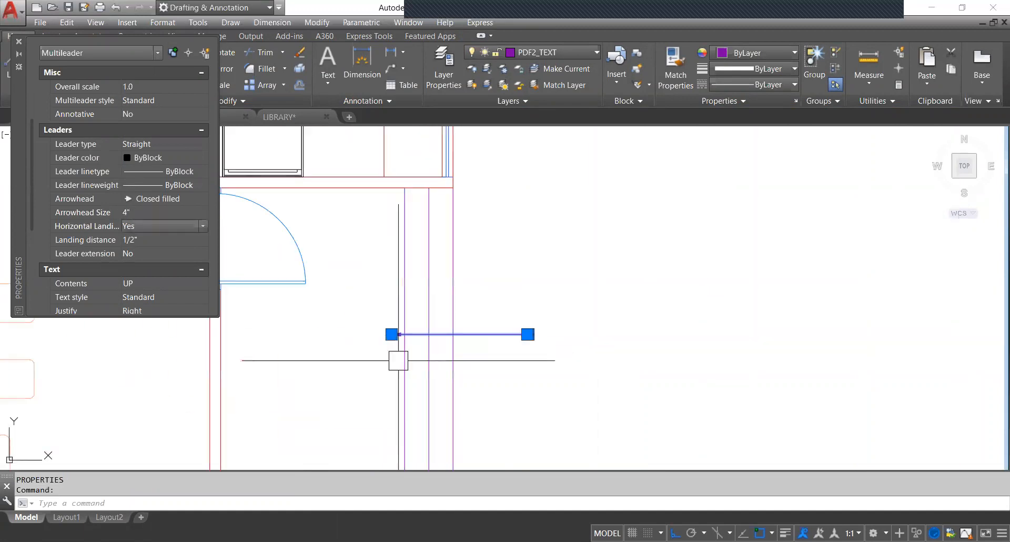
# Increase the UP leader's arrowhead size to 12".
pyautogui.click(141, 212)
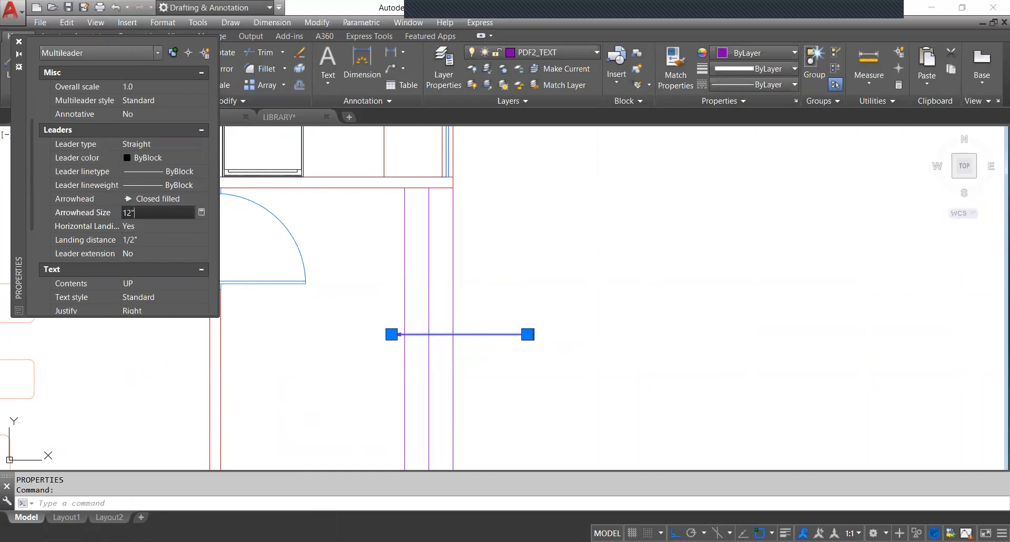
pyautogui.press('Return')
pyautogui.scroll(6, 428, 339)
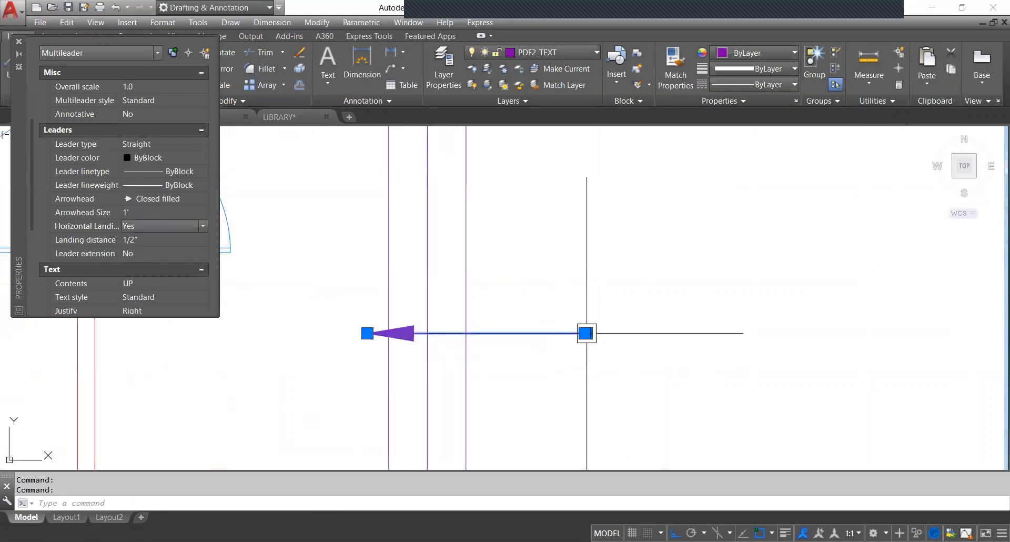
pyautogui.click(573, 327)
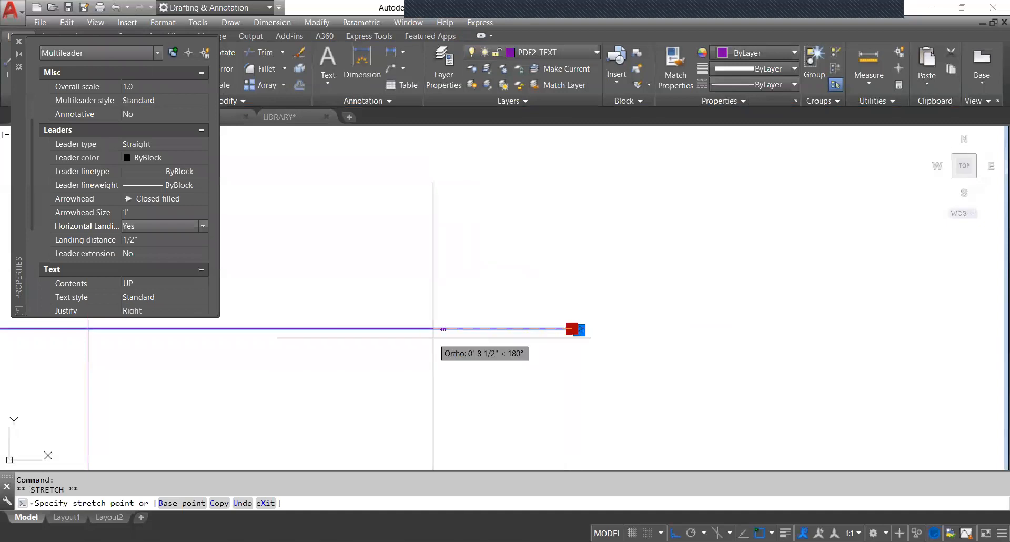
pyautogui.scroll(-5, 453, 331)
pyautogui.press('Escape')
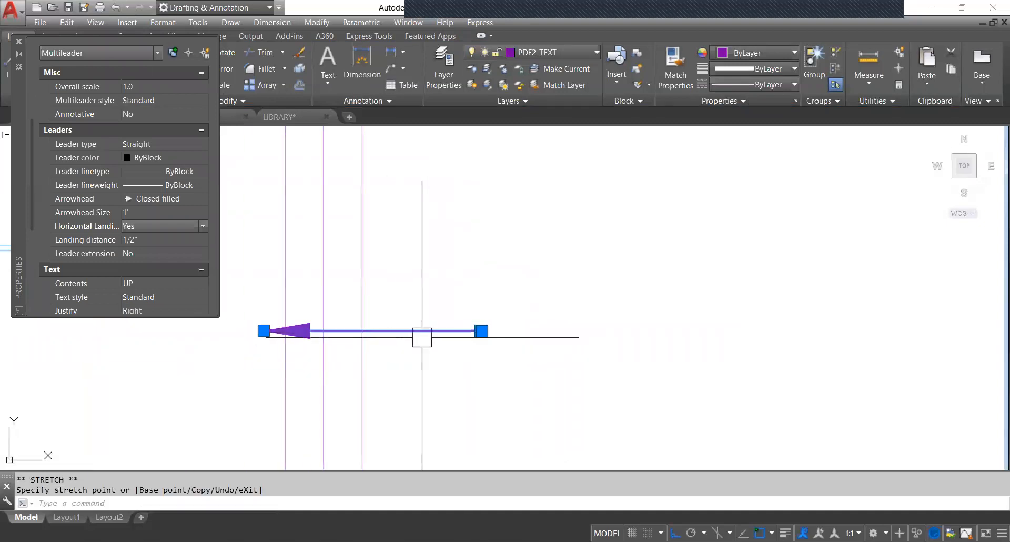
pyautogui.scroll(5, 476, 328)
pyautogui.click(520, 360)
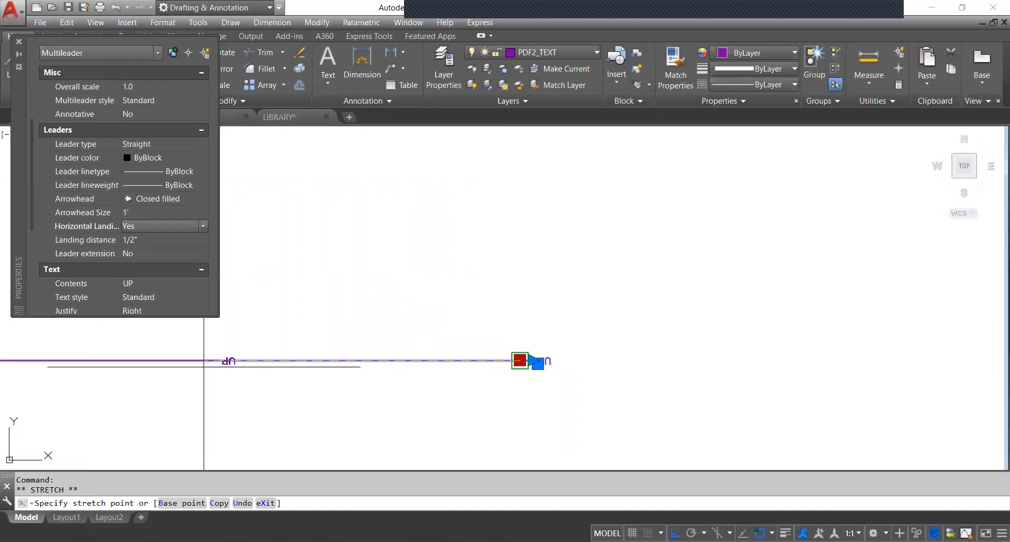
pyautogui.press('Escape')
# Shorten the UP leader by stretching its text end horizontally back toward the entrance's three step lines.
pyautogui.scroll(4, 461, 365)
pyautogui.click(390, 360)
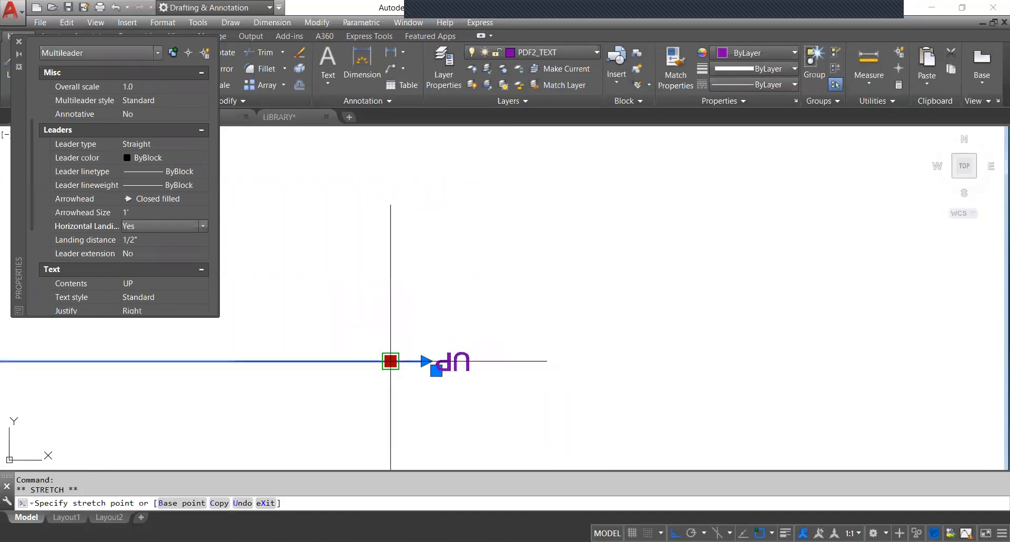
pyautogui.click(104, 361)
pyautogui.scroll(3, 415, 360)
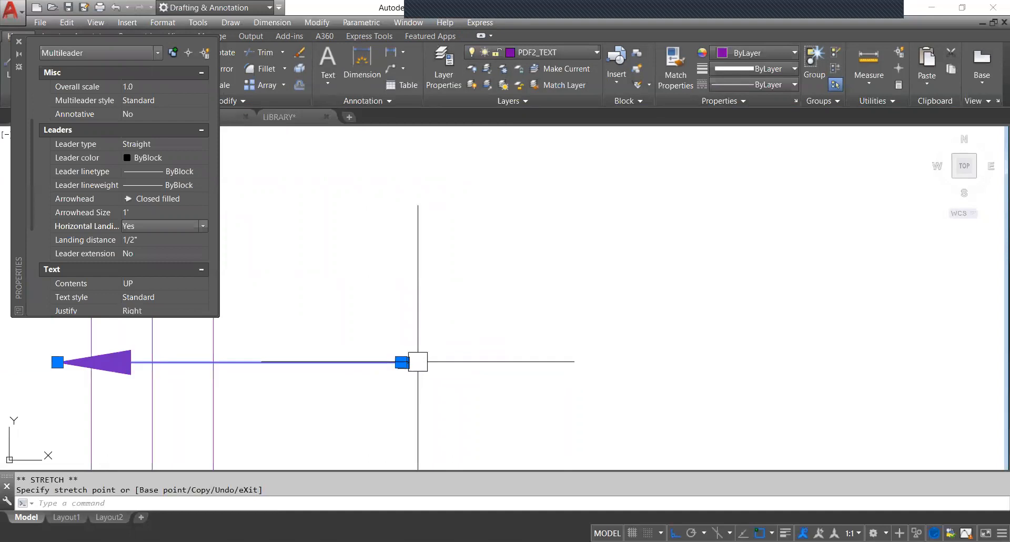
pyautogui.moveTo(351, 384); pyautogui.dragTo(438, 376, button='middle')
pyautogui.scroll(3, 531, 345)
pyautogui.click(510, 348)
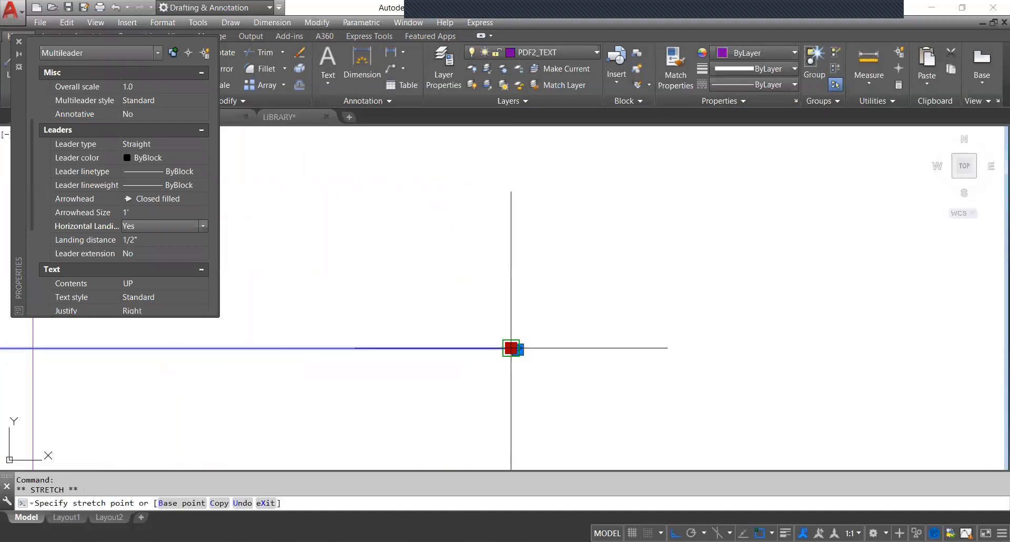
pyautogui.click(291, 370)
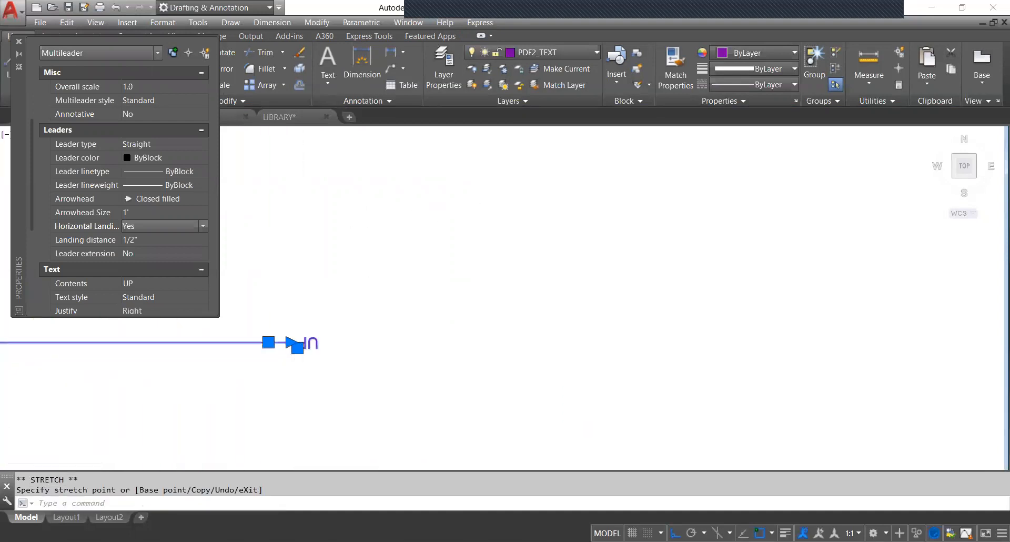
pyautogui.press('Escape')
# Set the UP leader's text height to 8".
pyautogui.click(313, 341)
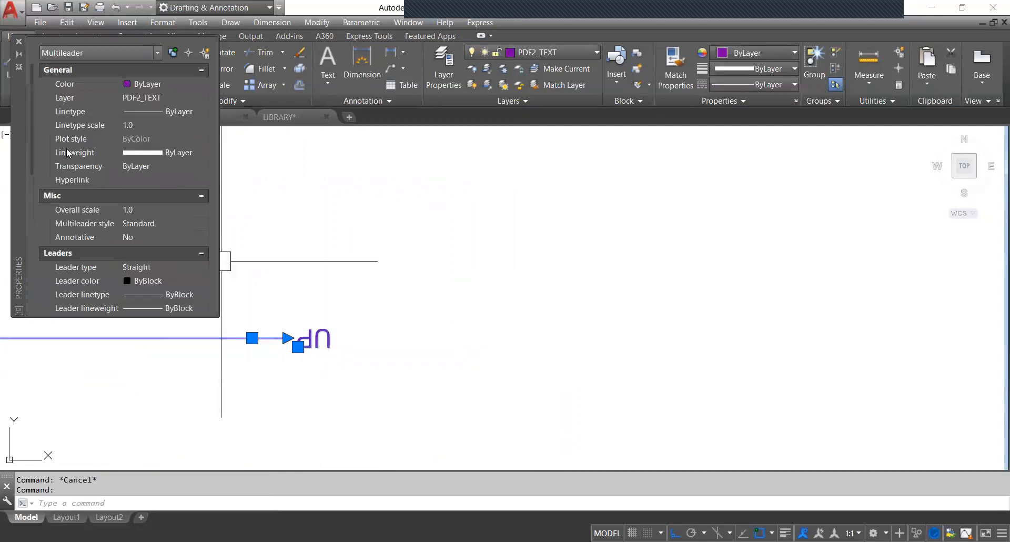
pyautogui.moveTo(31, 135); pyautogui.dragTo(38, 244)
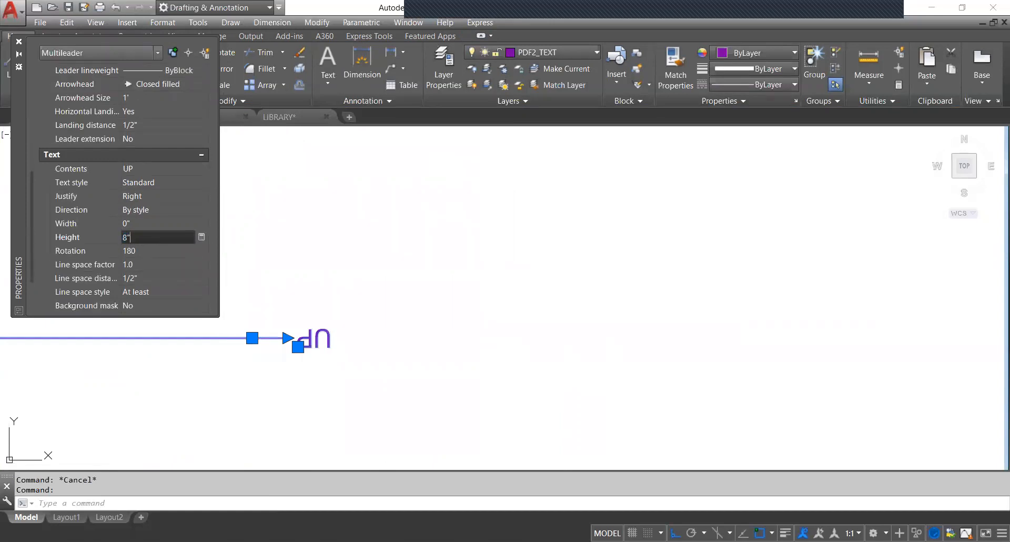
pyautogui.click(174, 251)
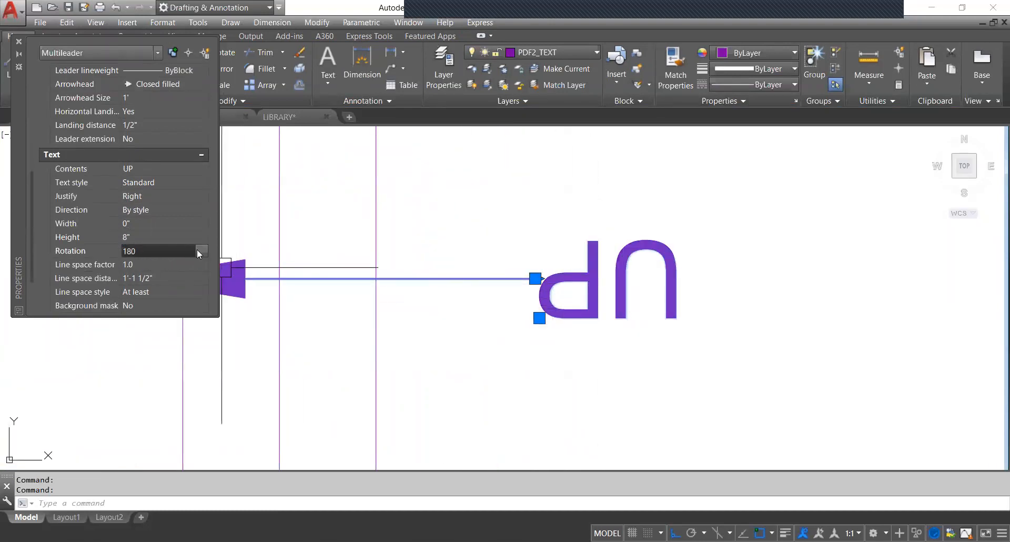
# Try text rotations of 90, 180 and 270 degrees on the UP leader.
pyautogui.scroll(-2, 134, 231)
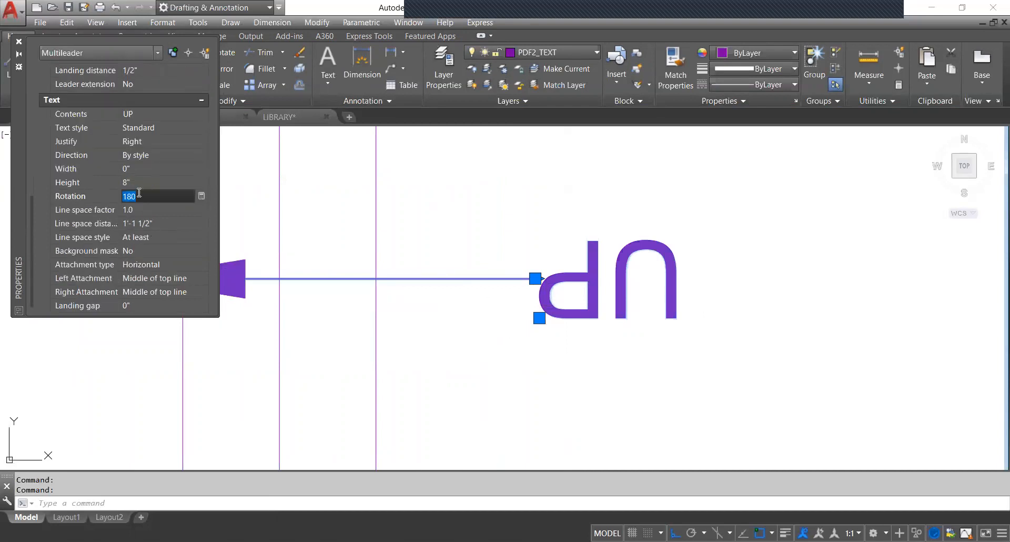
pyautogui.scroll(2, 137, 191)
pyautogui.scroll(-2, 136, 194)
pyautogui.click(201, 196)
pyautogui.click(202, 14)
pyautogui.press('Tab')
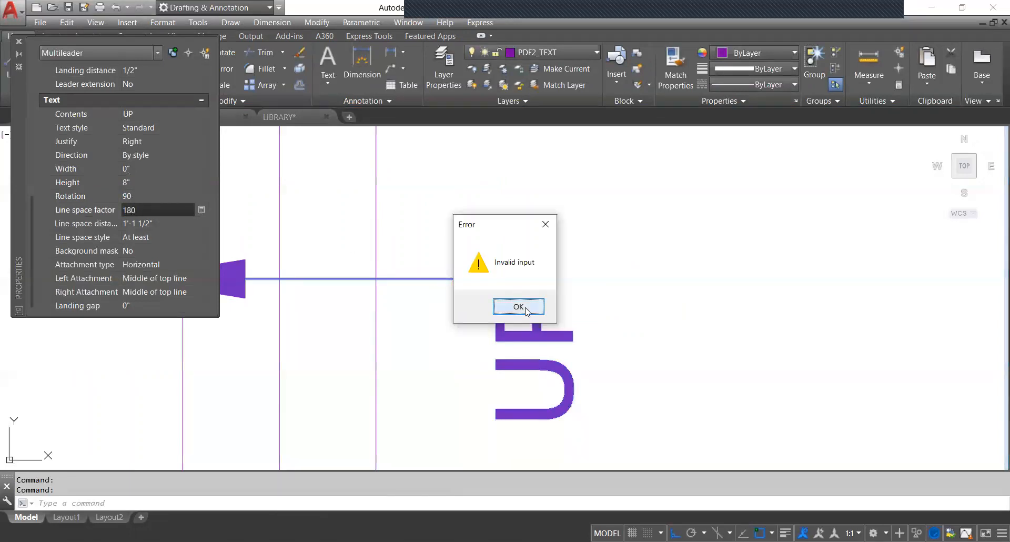
pyautogui.click(527, 311)
pyautogui.click(135, 196)
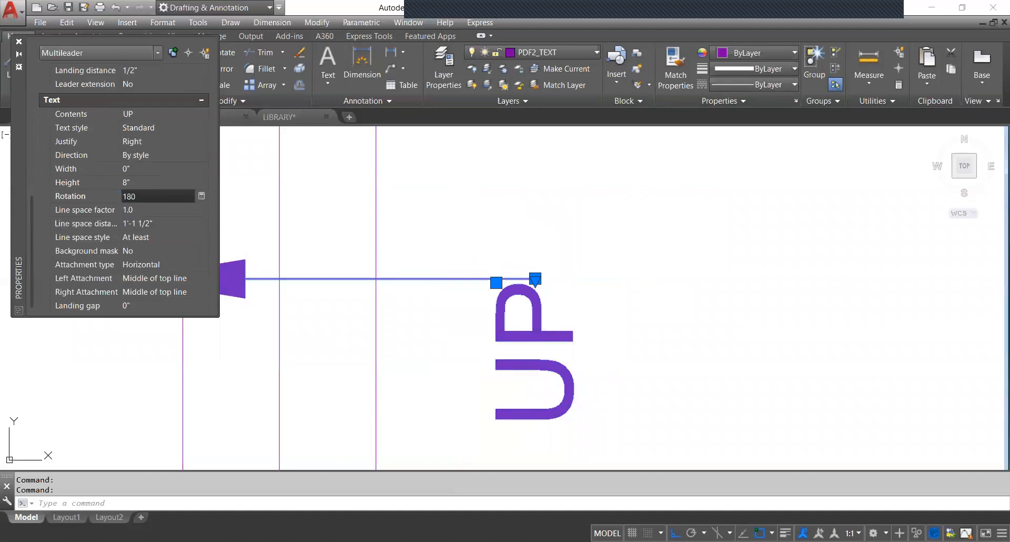
pyautogui.press('Return')
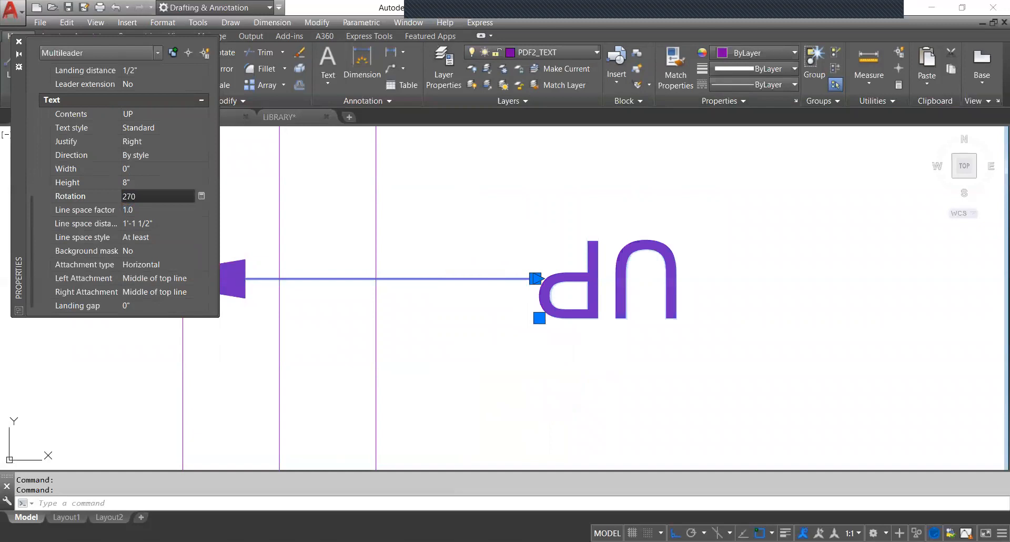
pyautogui.press('Tab')
# Set the UP leader's text rotation to 360 degrees and close its properties.
pyautogui.click(137, 196)
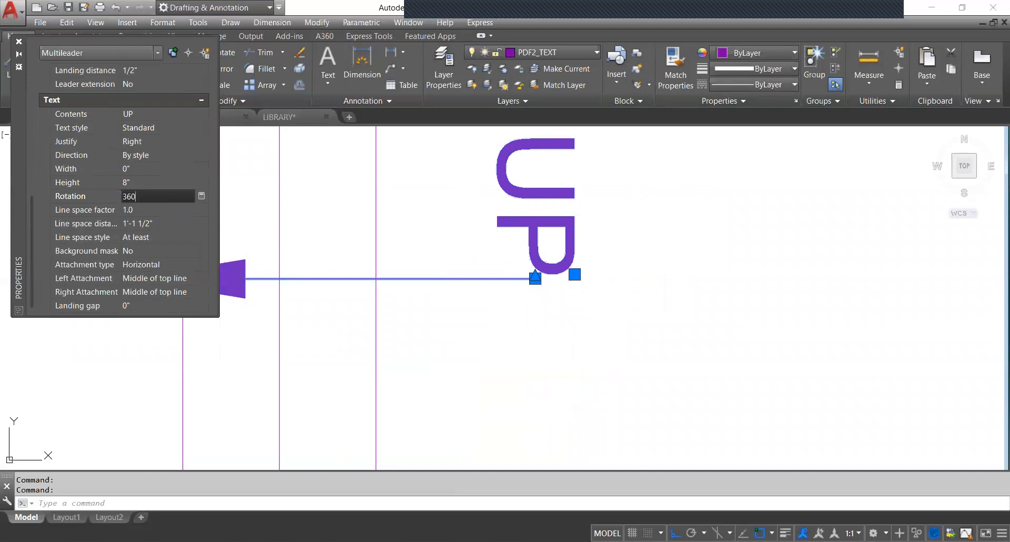
pyautogui.write('360')
pyautogui.press('Tab')
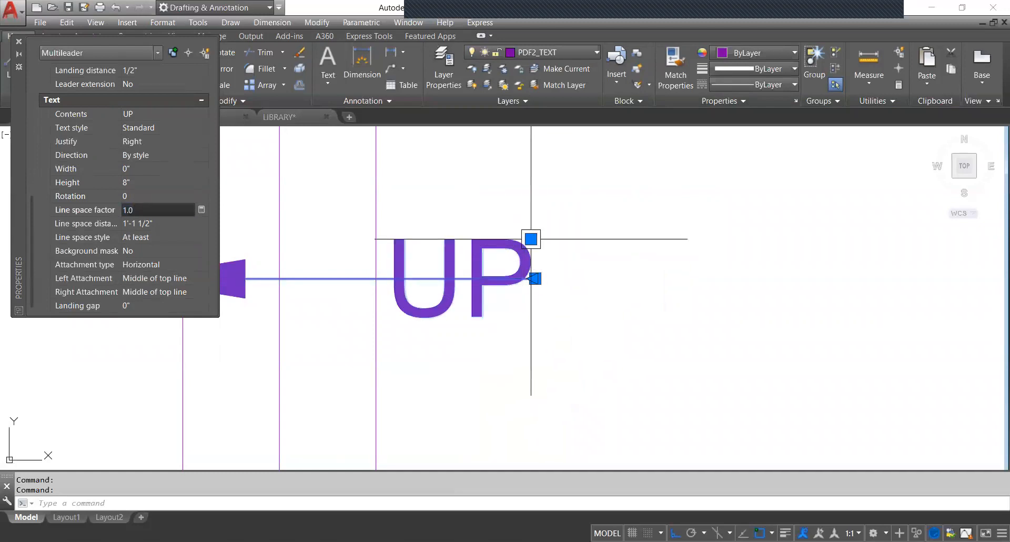
pyautogui.click(18, 42)
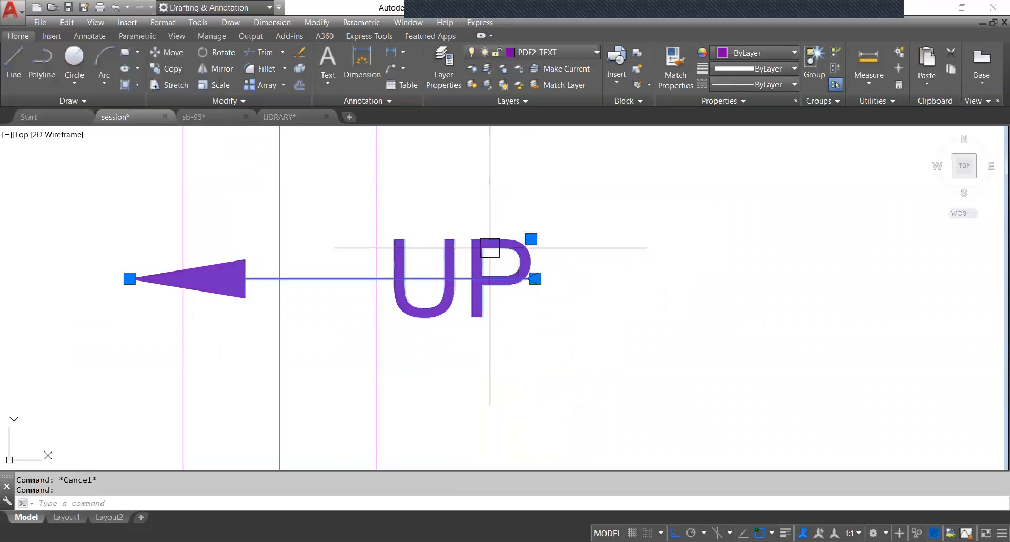
# Stretch the UP text outward past the leader's end, clear of the line, and bring it back close to the step lines.
pyautogui.click(532, 239)
pyautogui.click(625, 248)
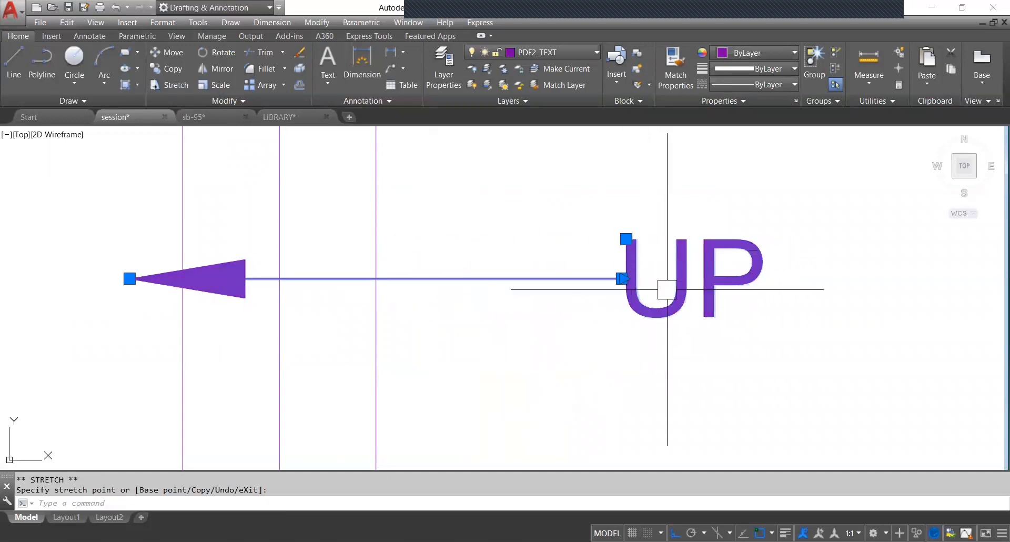
pyautogui.click(626, 239)
pyautogui.click(525, 239)
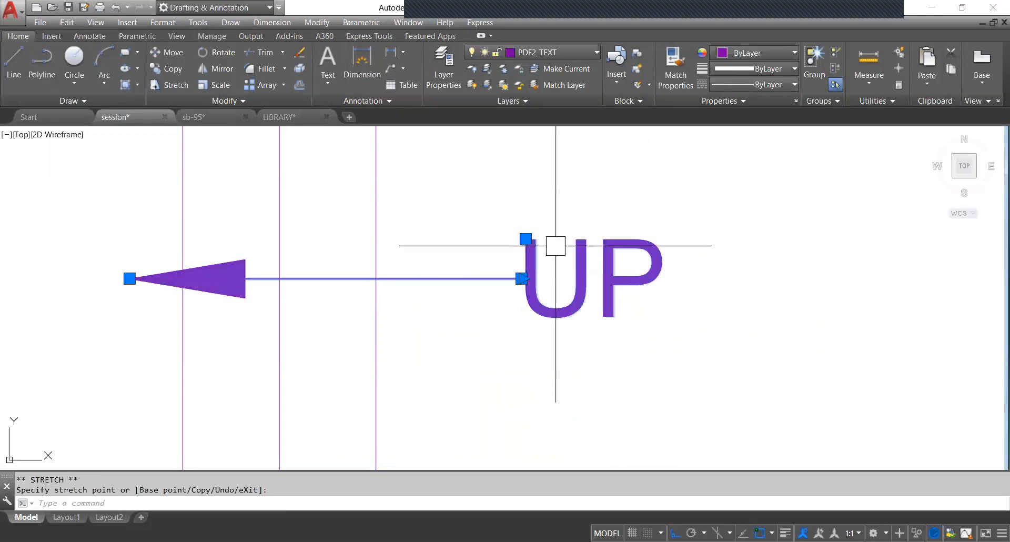
pyautogui.press('Escape')
# Move the whole UP leader slightly toward the entrance door, keeping it horizontal across the step lines.
pyautogui.scroll(-8, 515, 316)
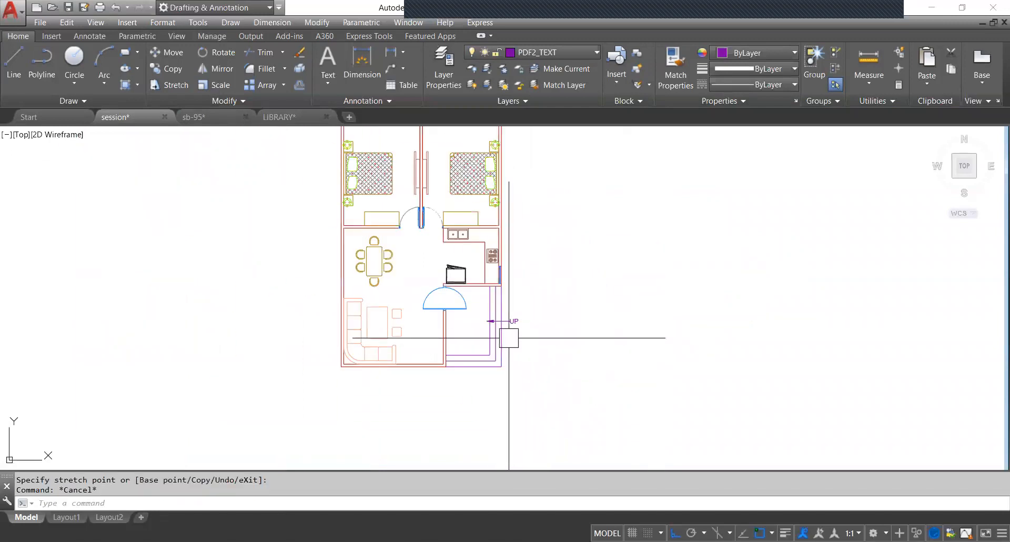
pyautogui.scroll(2, 509, 316)
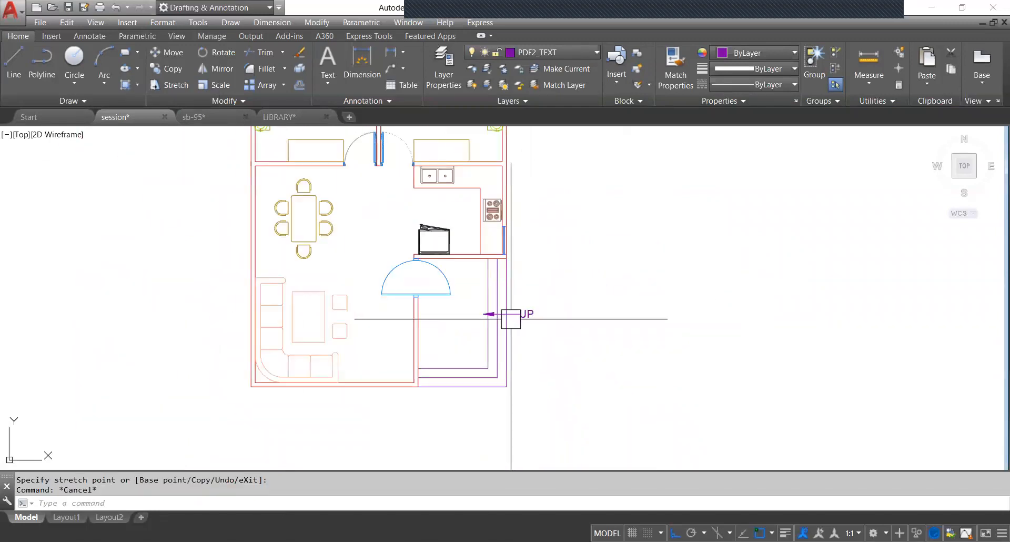
pyautogui.click(523, 320)
pyautogui.write('m')
pyautogui.press('Return')
pyautogui.click(595, 348)
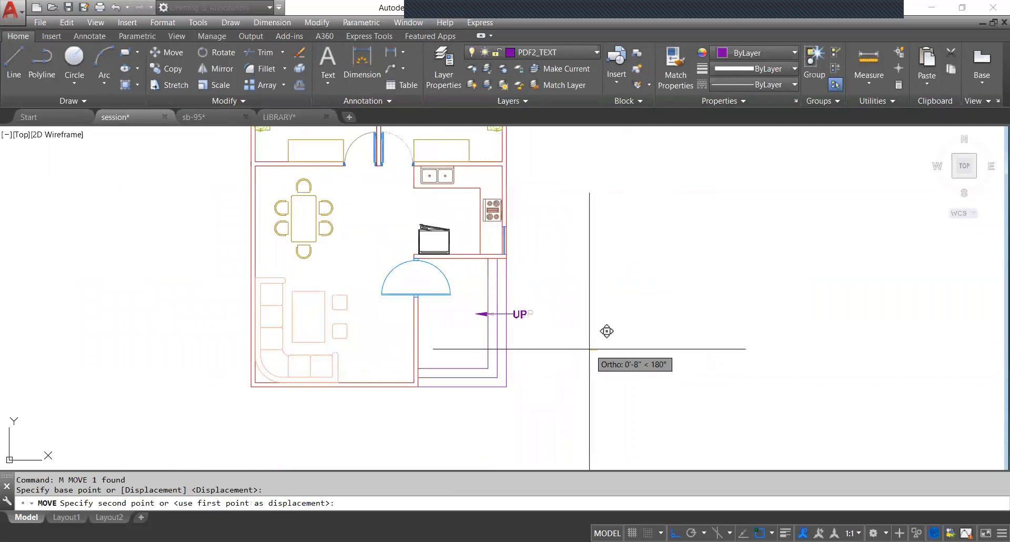
pyautogui.click(584, 347)
pyautogui.scroll(-3, 551, 337)
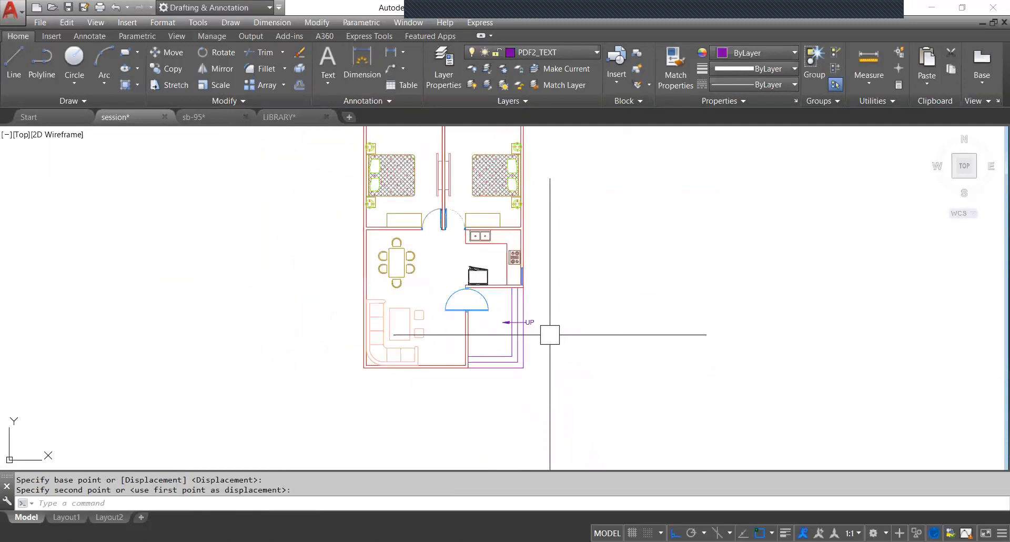
pyautogui.scroll(-2, 549, 334)
# Draw a horizontal line on the wall layer between the facing outer corners of the two bathrooms, closing the open court.
pyautogui.scroll(4, 529, 293)
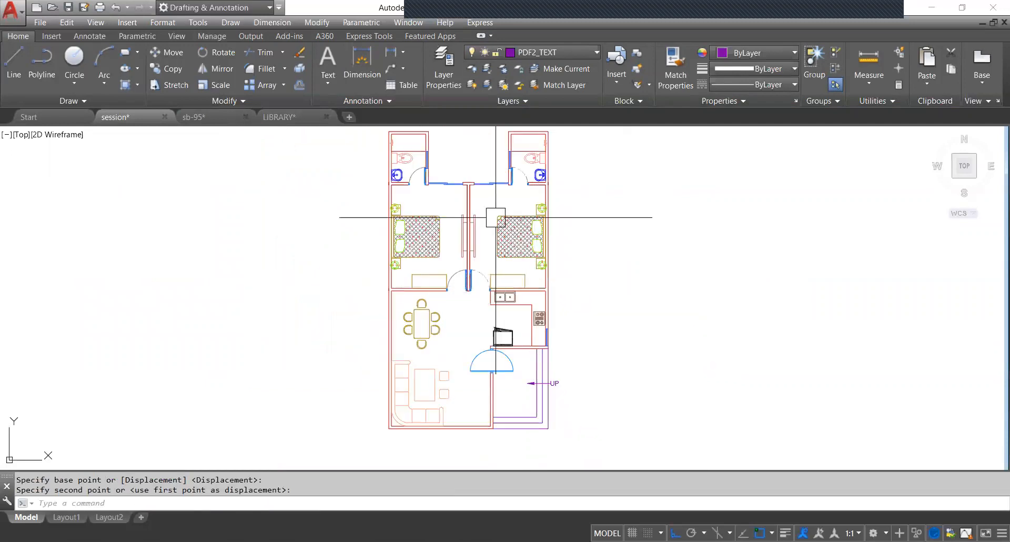
pyautogui.moveTo(491, 214); pyautogui.dragTo(521, 279, button='middle')
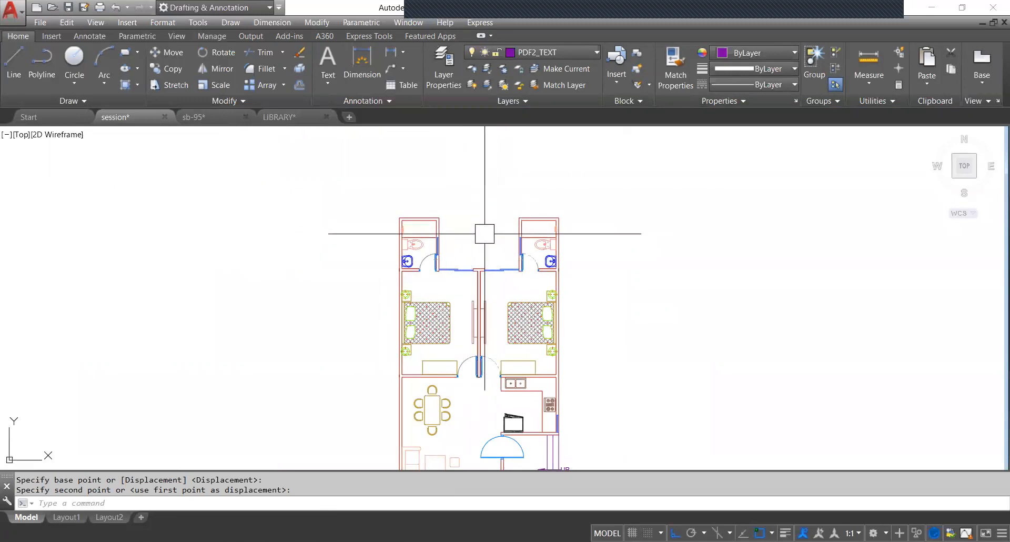
pyautogui.scroll(2, 484, 230)
pyautogui.scroll(2, 448, 227)
pyautogui.write('L')
pyautogui.press('Return')
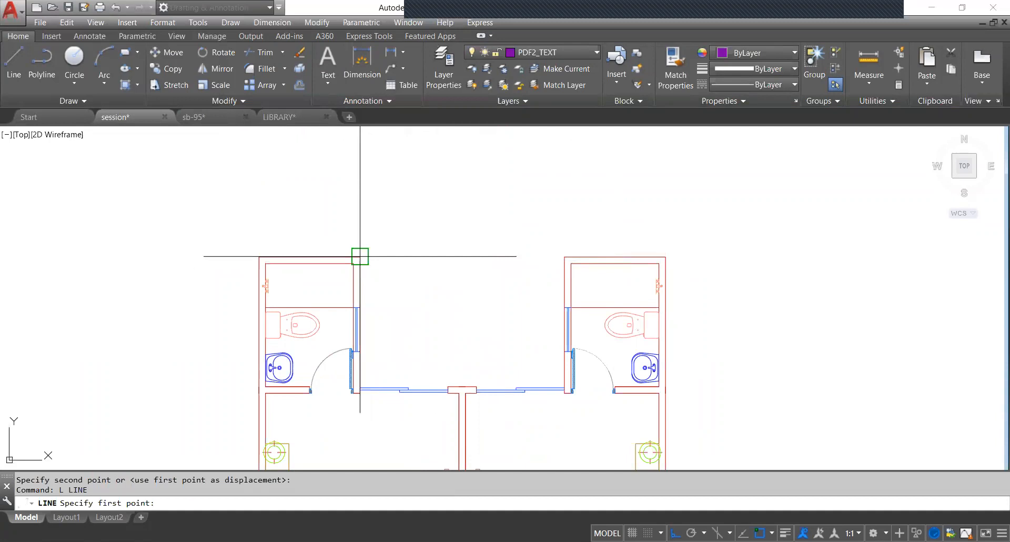
pyautogui.click(541, 52)
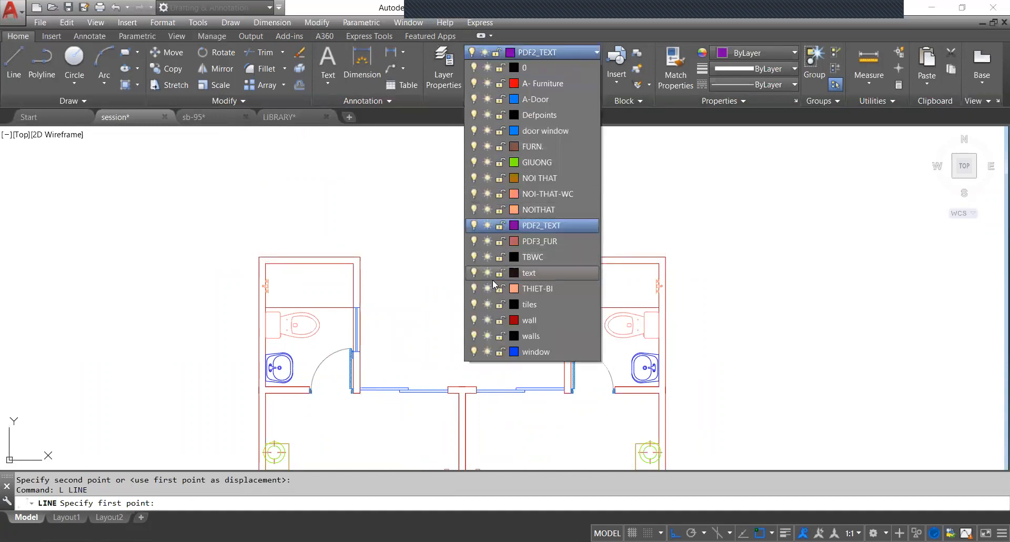
pyautogui.click(529, 320)
pyautogui.click(360, 257)
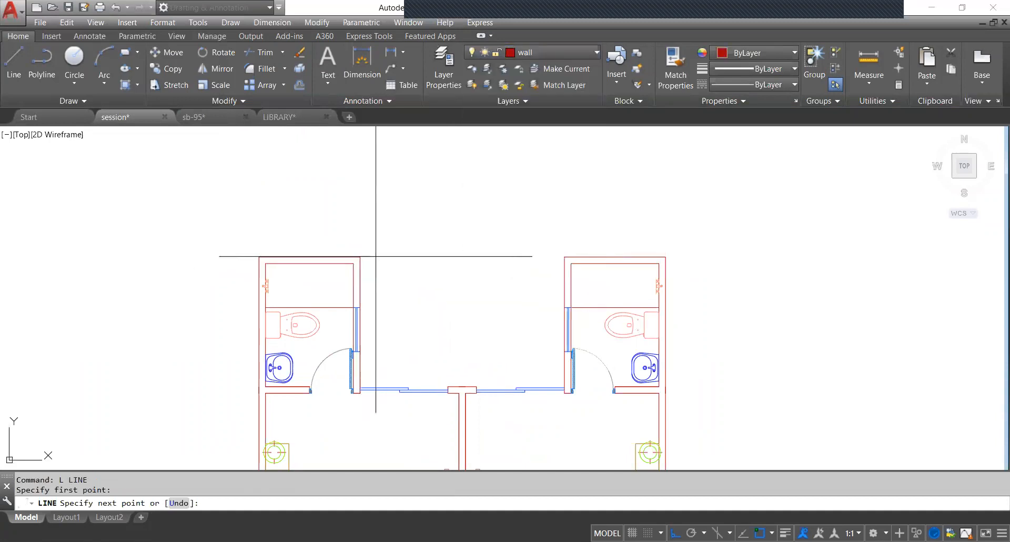
pyautogui.click(564, 256)
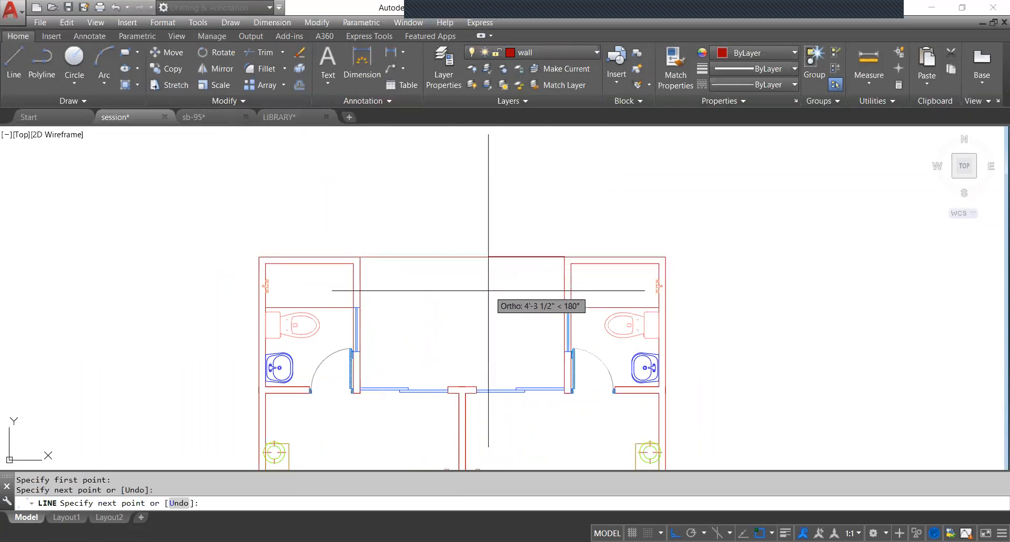
pyautogui.press('Escape')
# Offset the court's new outer wall line 4.5" inward to give the wall its thickness.
pyautogui.write('o')
pyautogui.press('Return')
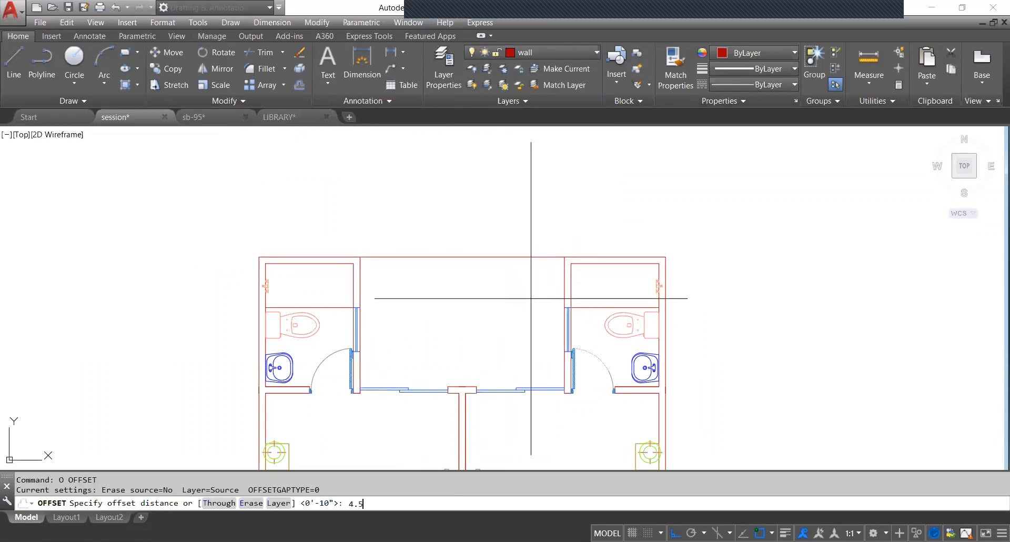
pyautogui.write('4.5"')
pyautogui.press('Return')
pyautogui.click(412, 253)
pyautogui.click(425, 307)
pyautogui.scroll(6, 415, 270)
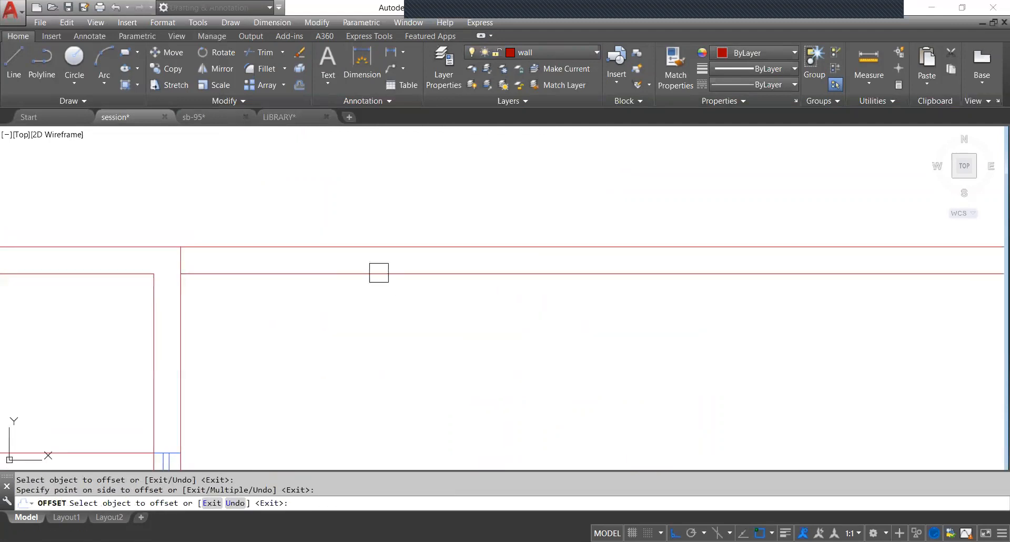
pyautogui.scroll(-6, 379, 270)
pyautogui.press('Escape')
# Try to trim the bathroom wall line where it crosses the end of the new court wall.
pyautogui.write('TR')
pyautogui.press('Return')
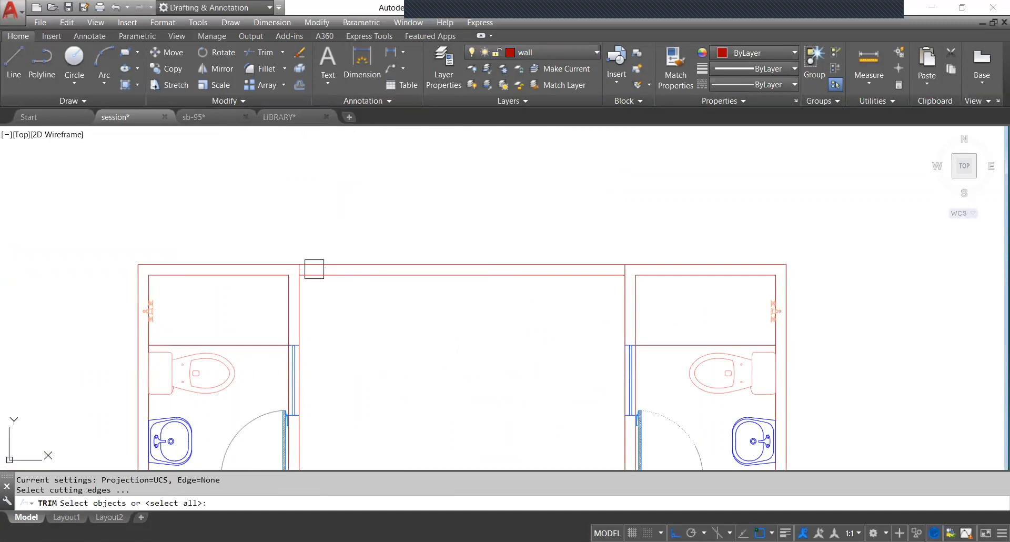
pyautogui.press('Return')
pyautogui.click(301, 266)
pyautogui.scroll(6, 301, 266)
pyautogui.scroll(-6, 359, 282)
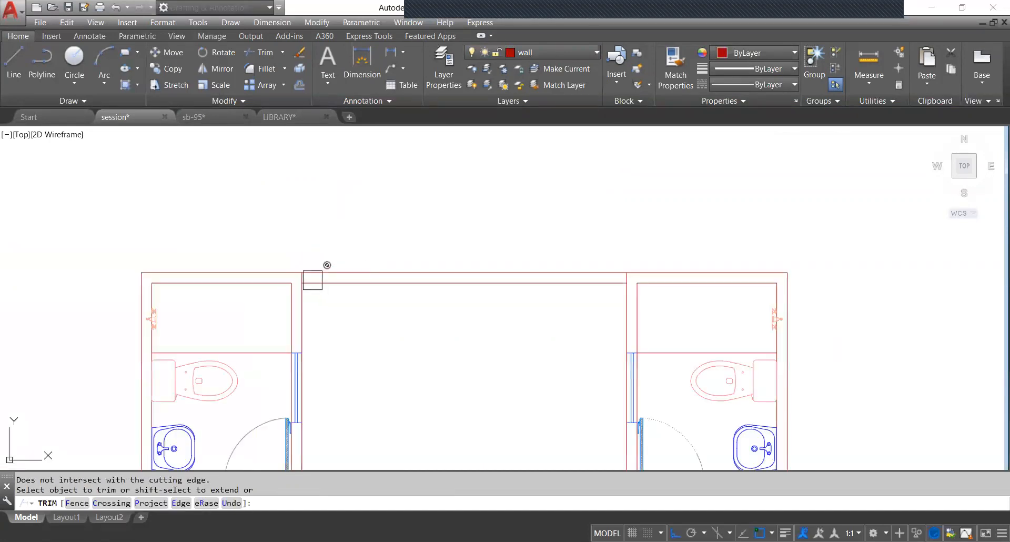
pyautogui.scroll(3, 321, 279)
pyautogui.press('Escape')
# Examine the new wall's junction with the other bathroom and review the whole furnished floor plan.
pyautogui.scroll(5, 816, 275)
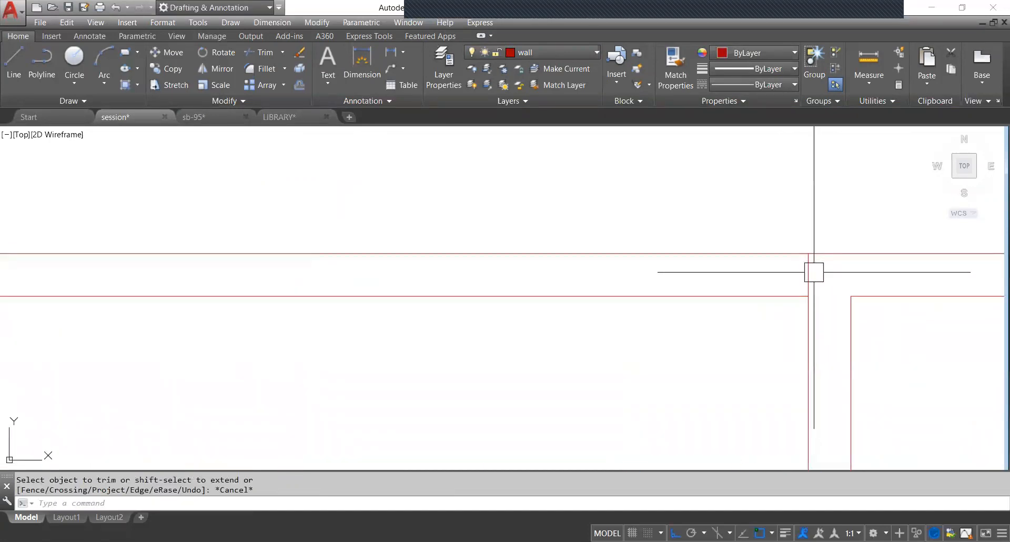
pyautogui.scroll(-6, 763, 282)
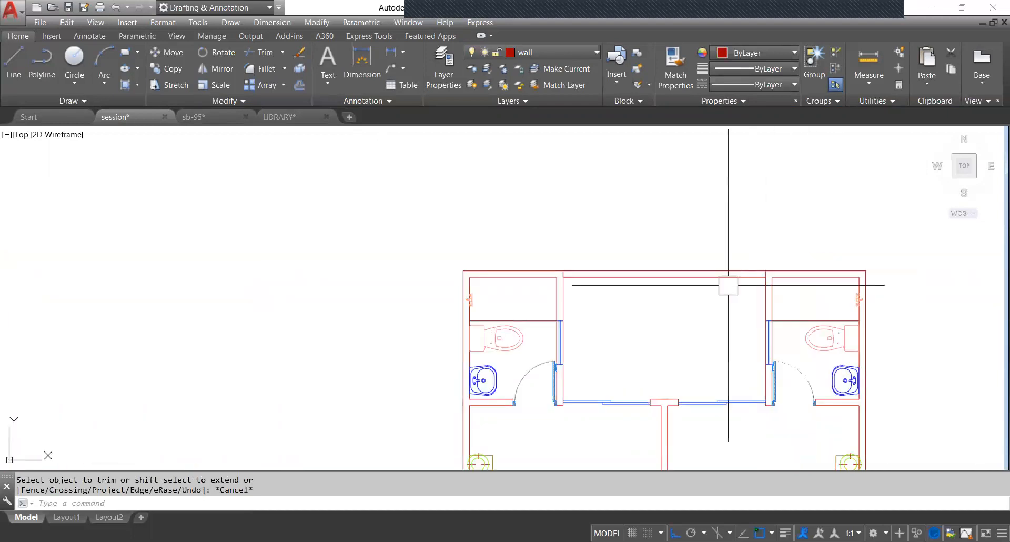
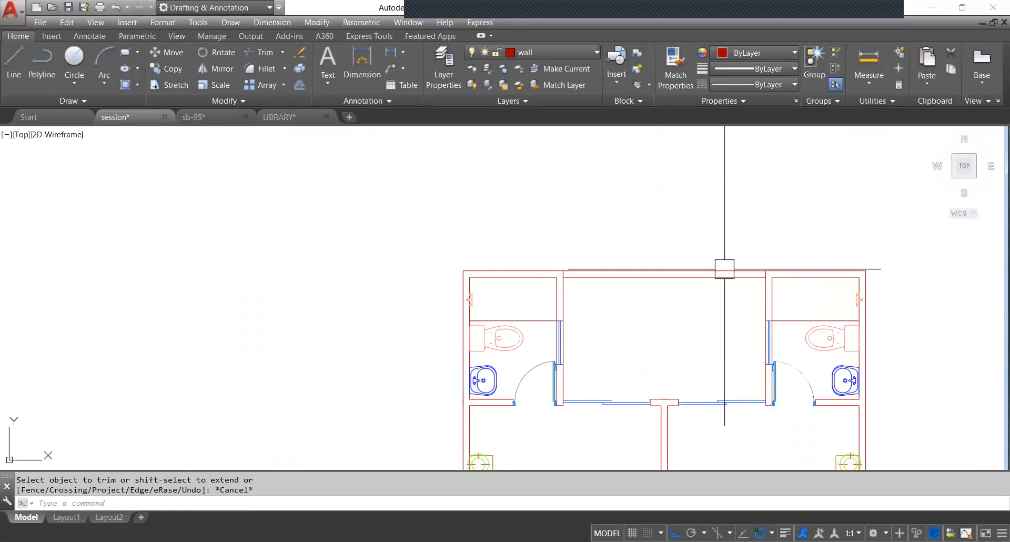
pyautogui.scroll(-4, 644, 267)
pyautogui.scroll(-2, 644, 267)
pyautogui.moveTo(653, 322); pyautogui.dragTo(660, 251, button='middle')
pyautogui.scroll(-4, 651, 286)
pyautogui.scroll(2, 659, 314)
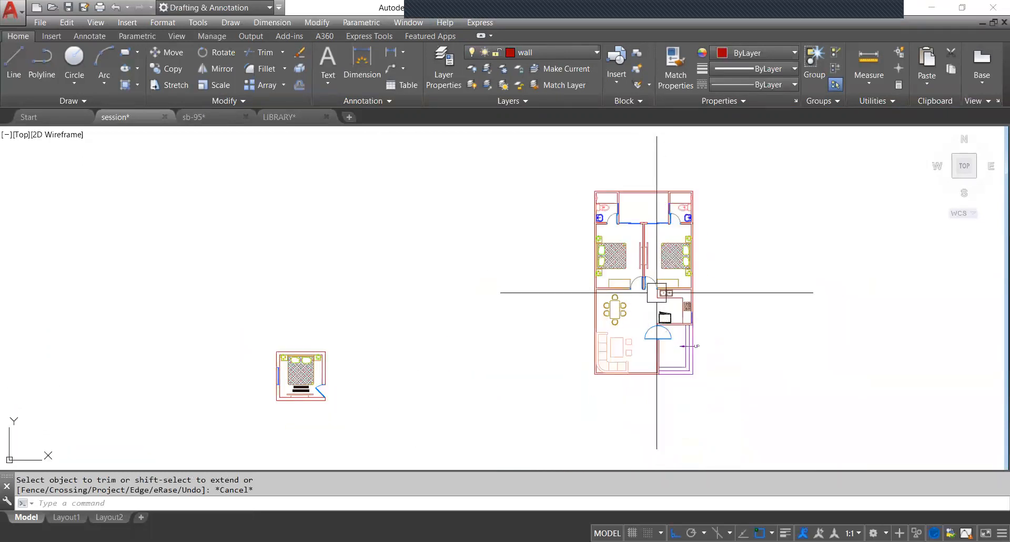
pyautogui.scroll(4, 657, 292)
pyautogui.moveTo(613, 235); pyautogui.dragTo(578, 243, button='middle')
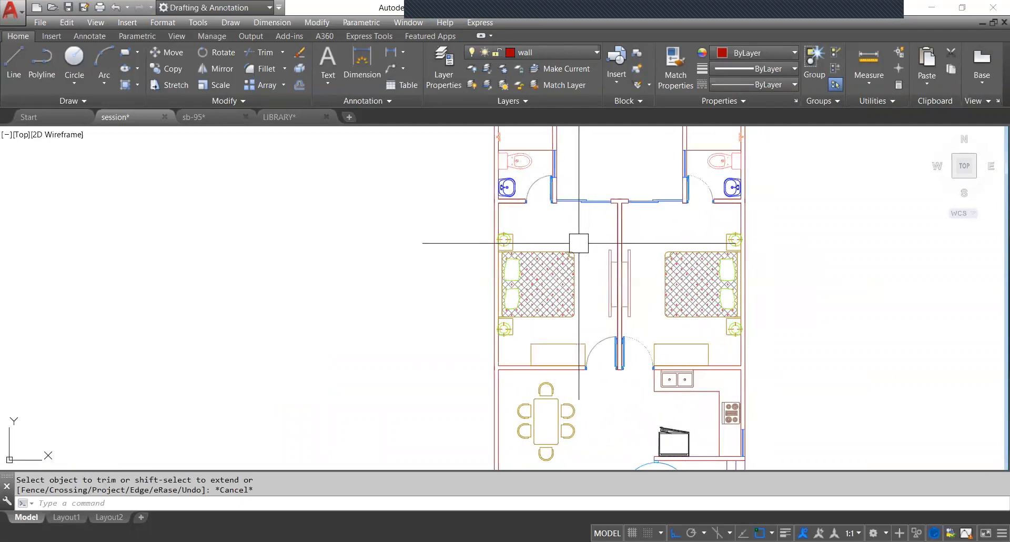
pyautogui.scroll(-3, 578, 243)
pyautogui.scroll(5, 547, 302)
pyautogui.moveTo(548, 302); pyautogui.dragTo(529, 331, button='middle')
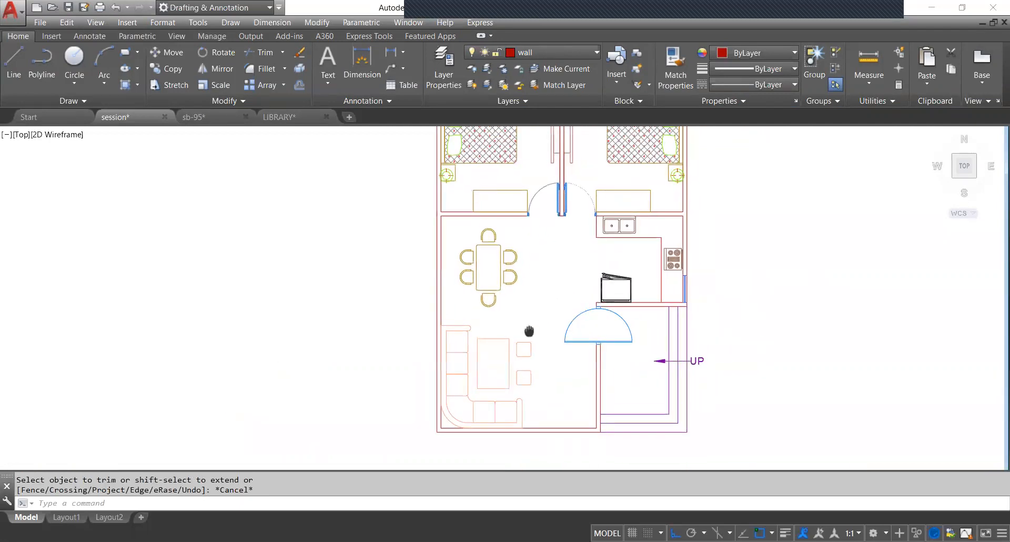
pyautogui.scroll(-3, 552, 289)
pyautogui.scroll(4, 552, 176)
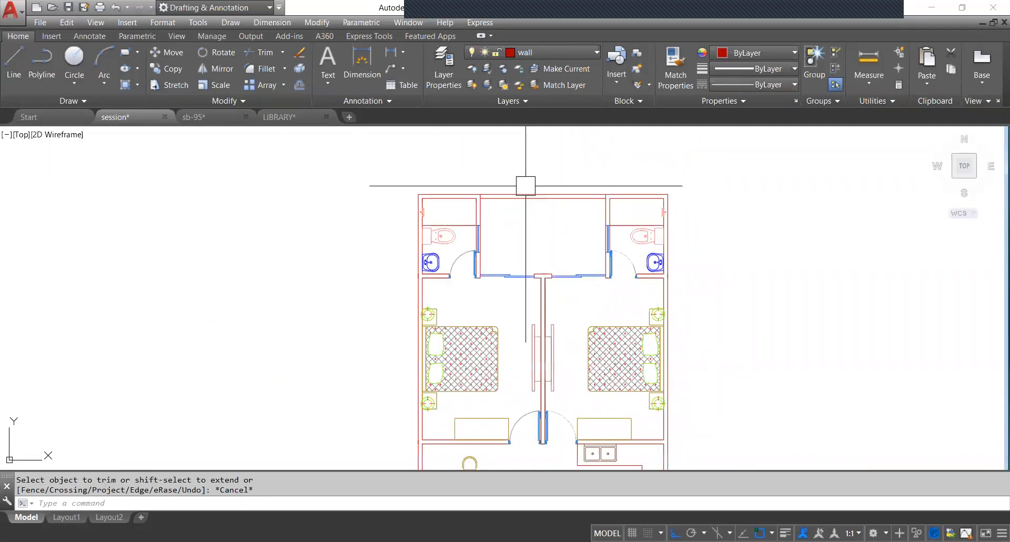
pyautogui.click(551, 51)
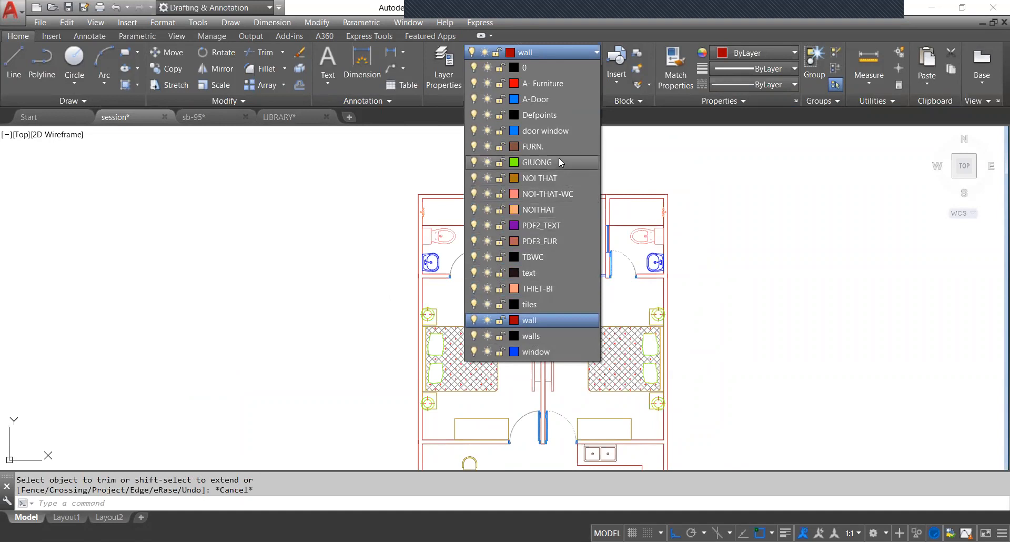
pyautogui.click(586, 180)
# Create a new layer named DIM with index colour 212 and make it the current layer.
pyautogui.write('LA')
pyautogui.press('Return')
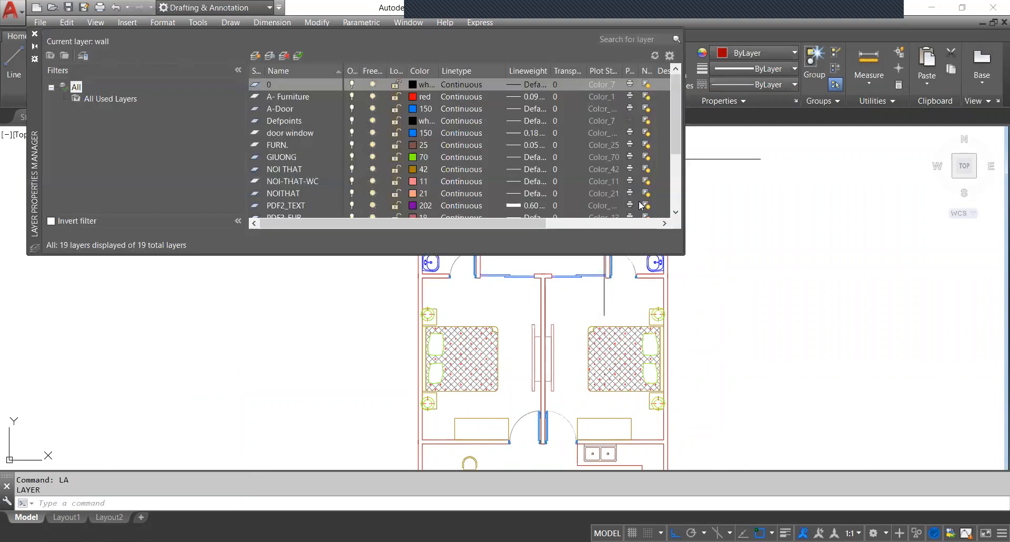
pyautogui.click(256, 56)
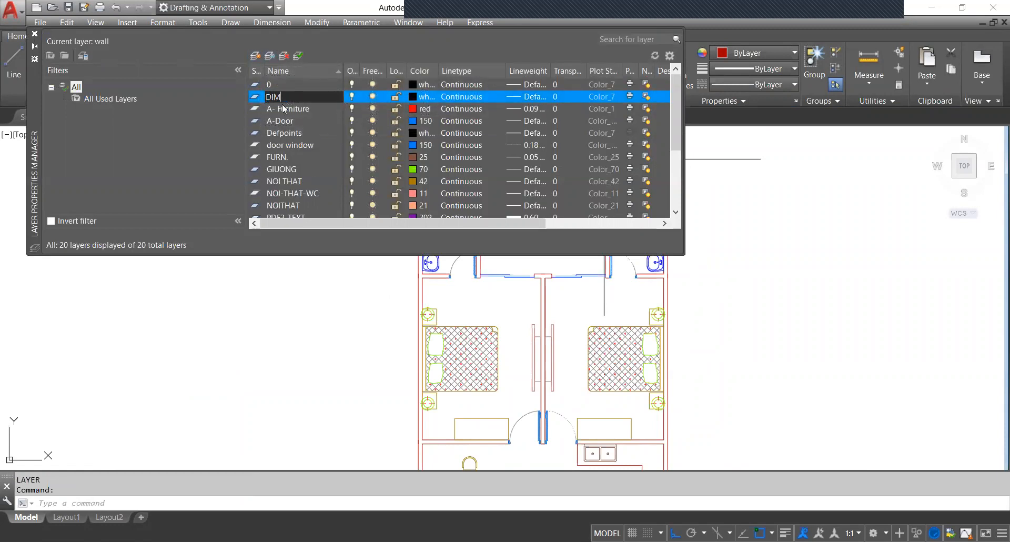
pyautogui.click(417, 100)
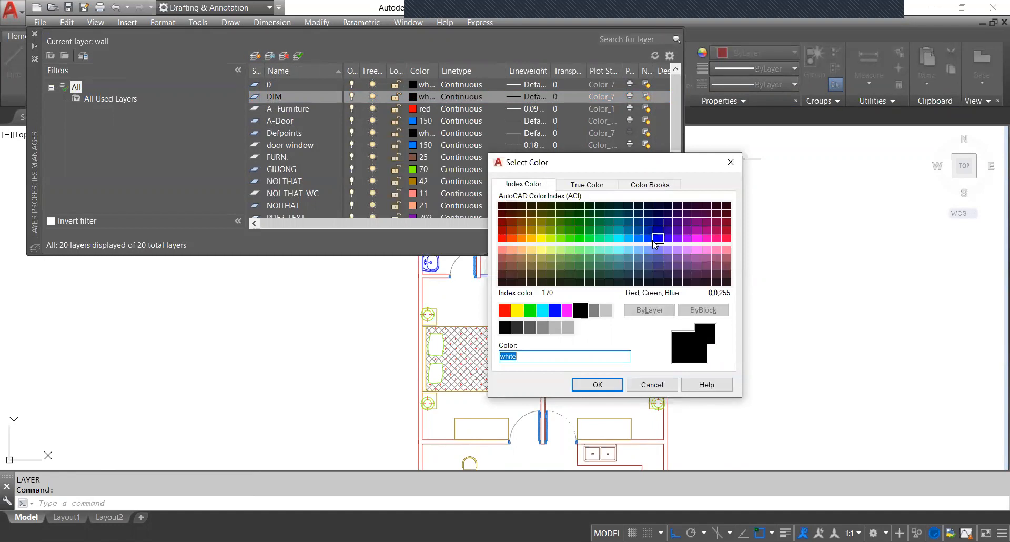
pyautogui.click(696, 231)
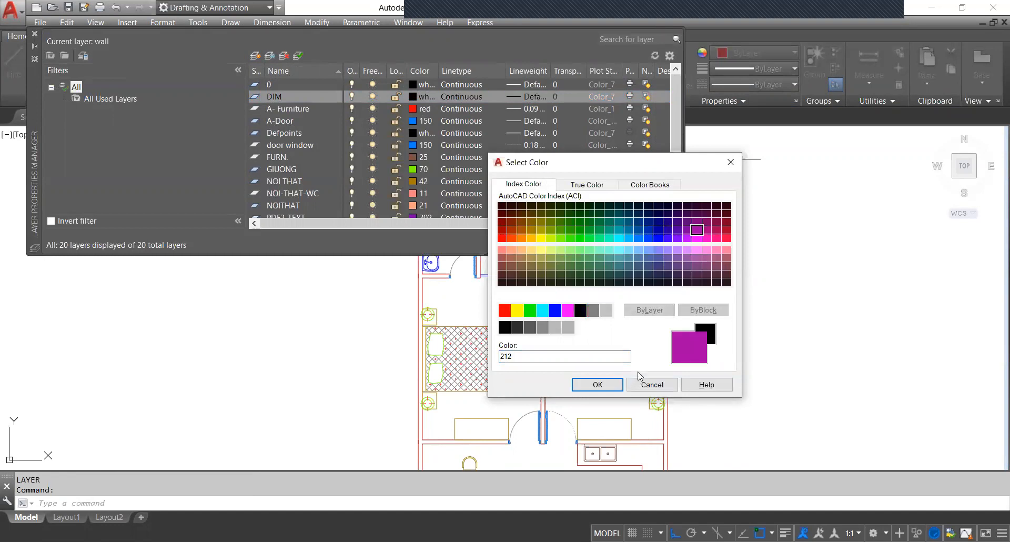
pyautogui.click(598, 385)
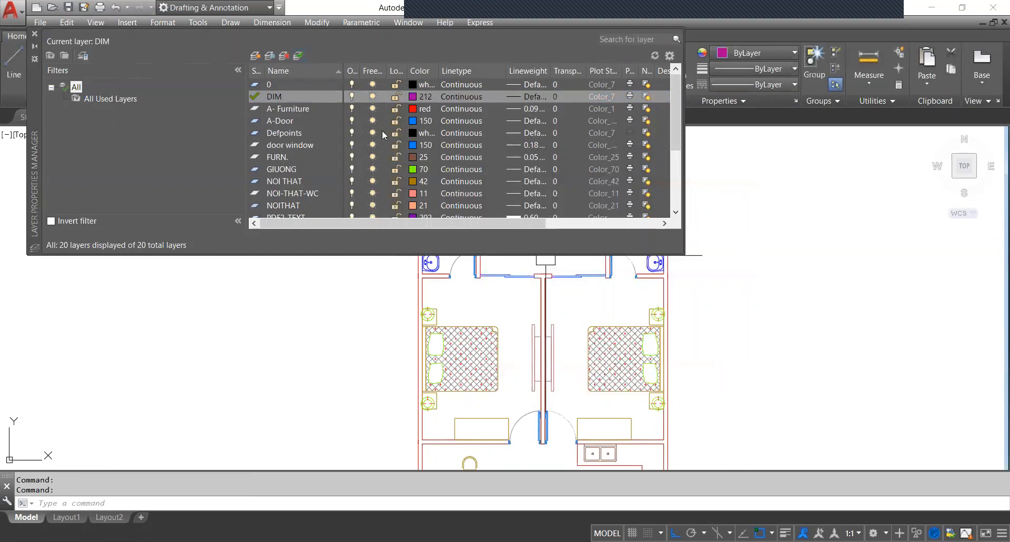
pyautogui.click(34, 35)
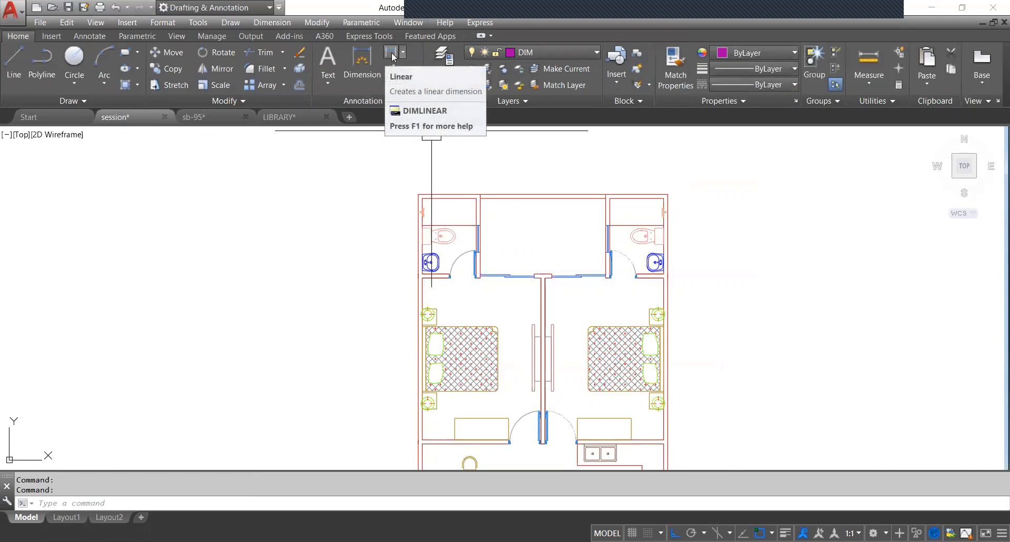
# Add a vertical linear dimension along the left bathroom's outer side, between its upper and lower inner wall corners.
pyautogui.write('DLI')
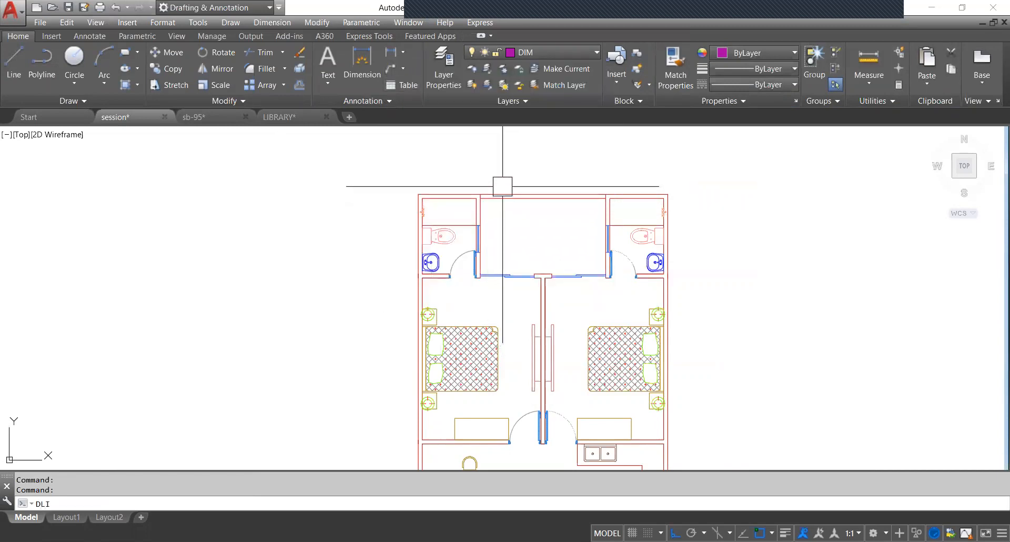
pyautogui.press('Return')
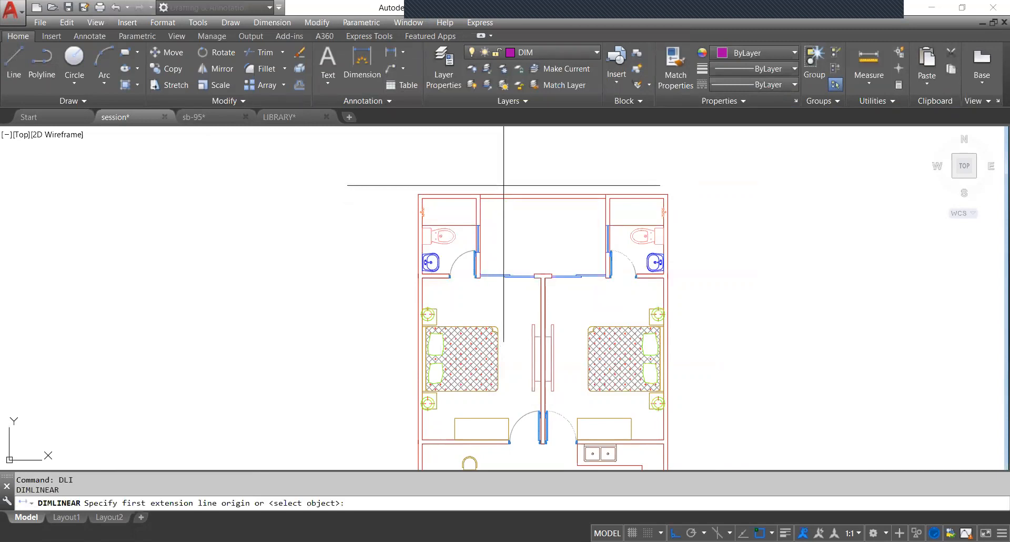
pyautogui.scroll(4, 455, 202)
pyautogui.click(372, 193)
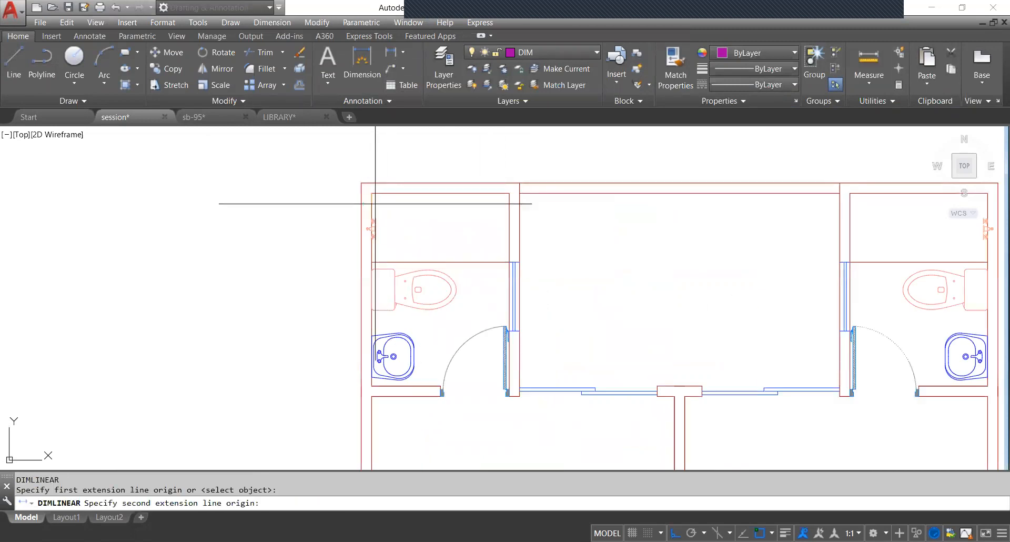
pyautogui.click(372, 386)
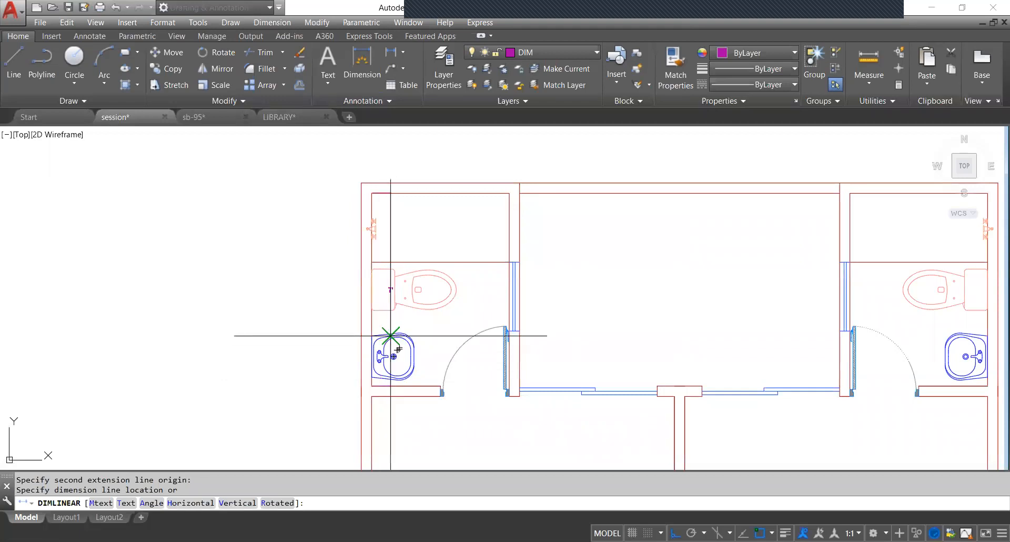
pyautogui.click(384, 334)
# Add a horizontal linear dimension across the left bathroom's shower area, between its two upper inner corners.
pyautogui.press('Return')
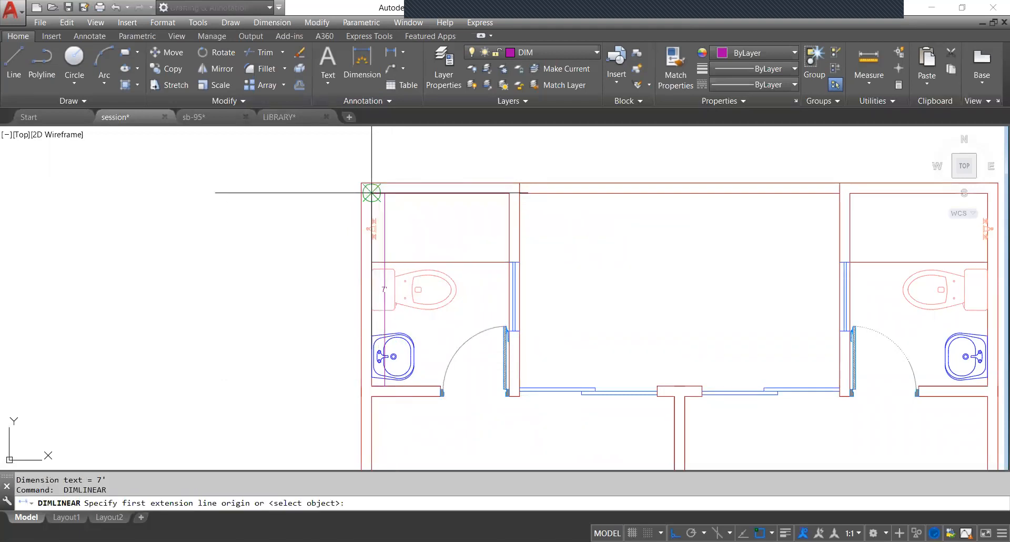
pyautogui.click(371, 193)
pyautogui.click(509, 192)
pyautogui.click(475, 219)
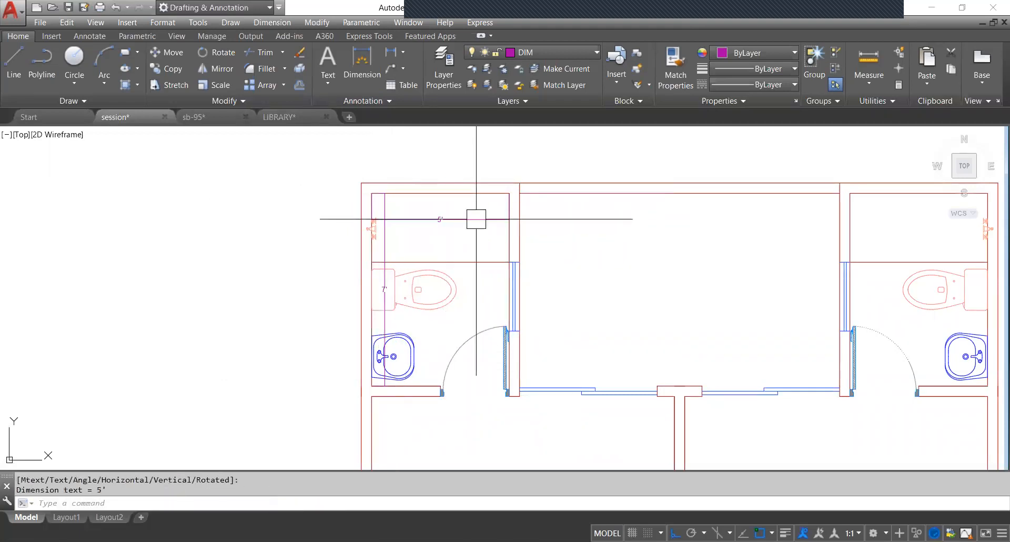
pyautogui.scroll(-3, 568, 243)
pyautogui.scroll(3, 735, 228)
pyautogui.press('Return')
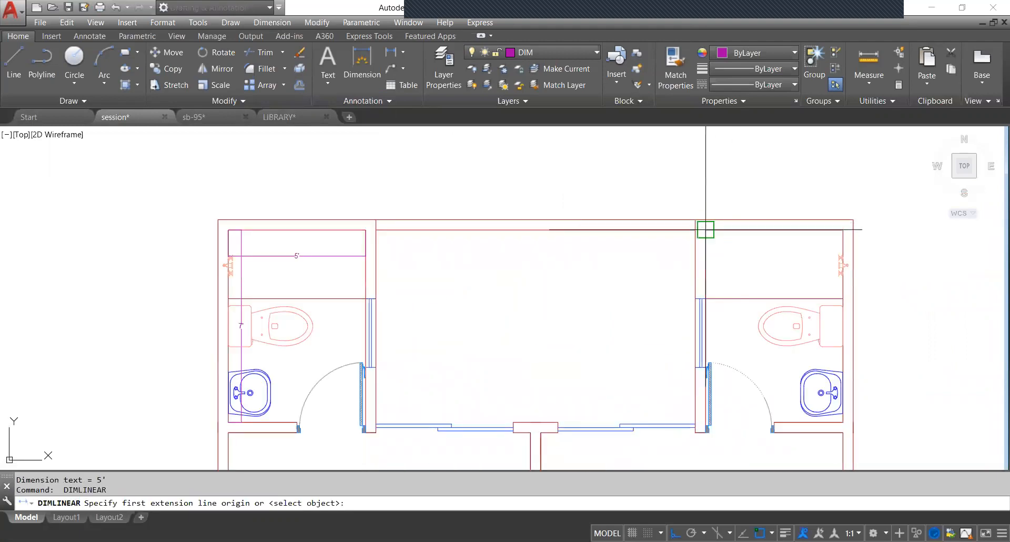
pyautogui.click(705, 230)
pyautogui.press('Escape')
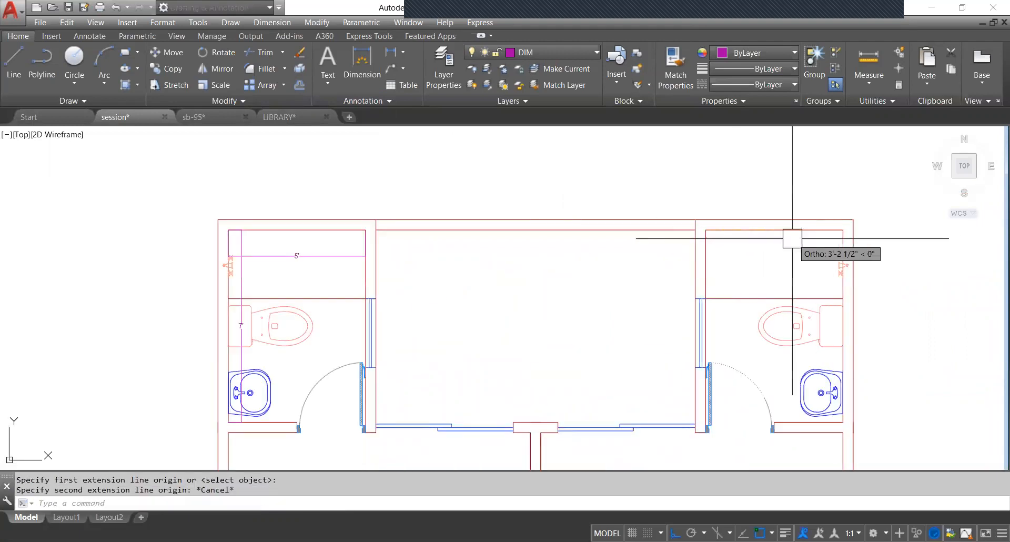
# Dimension the left bedroom's inner width horizontally, placing the dimension line between the bathroom wall and the bed.
pyautogui.scroll(-5, 676, 243)
pyautogui.scroll(3, 626, 318)
pyautogui.press('Return')
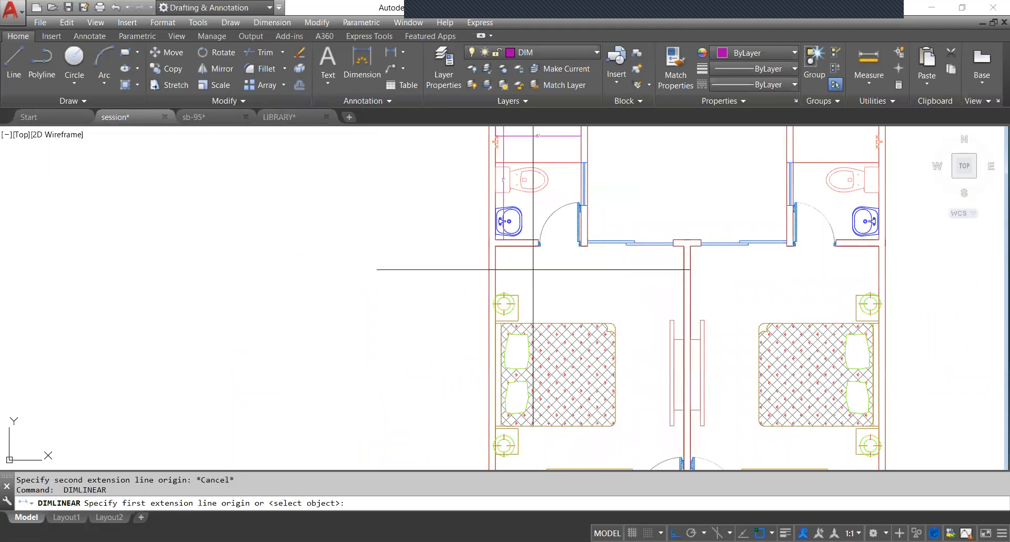
pyautogui.click(580, 244)
pyautogui.click(684, 245)
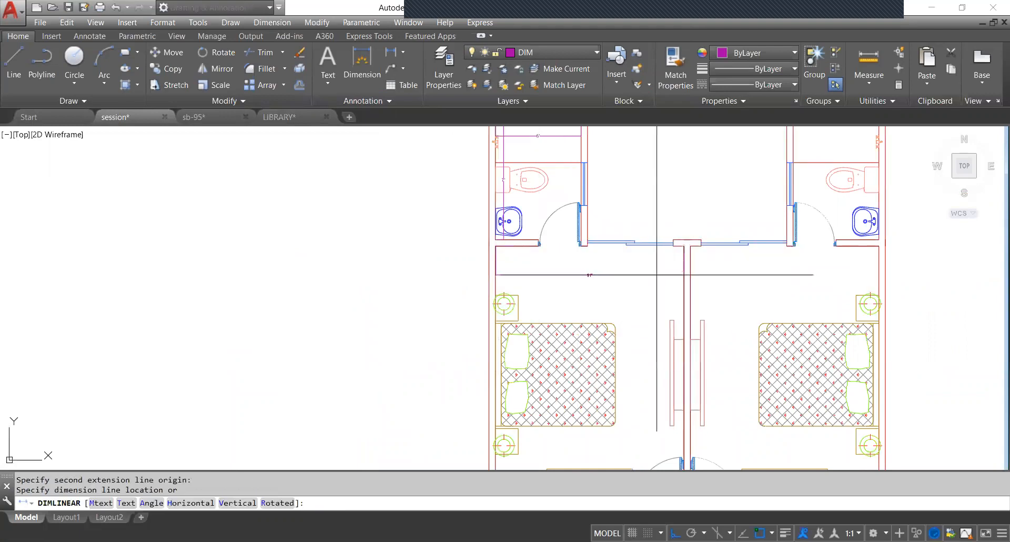
pyautogui.click(602, 271)
# Dimension the left bedroom's inner length vertically, from the bathroom wall to the dining-side wall, near its outer wall.
pyautogui.moveTo(602, 288); pyautogui.dragTo(605, 257, button='middle')
pyautogui.press('Return')
pyautogui.click(498, 224)
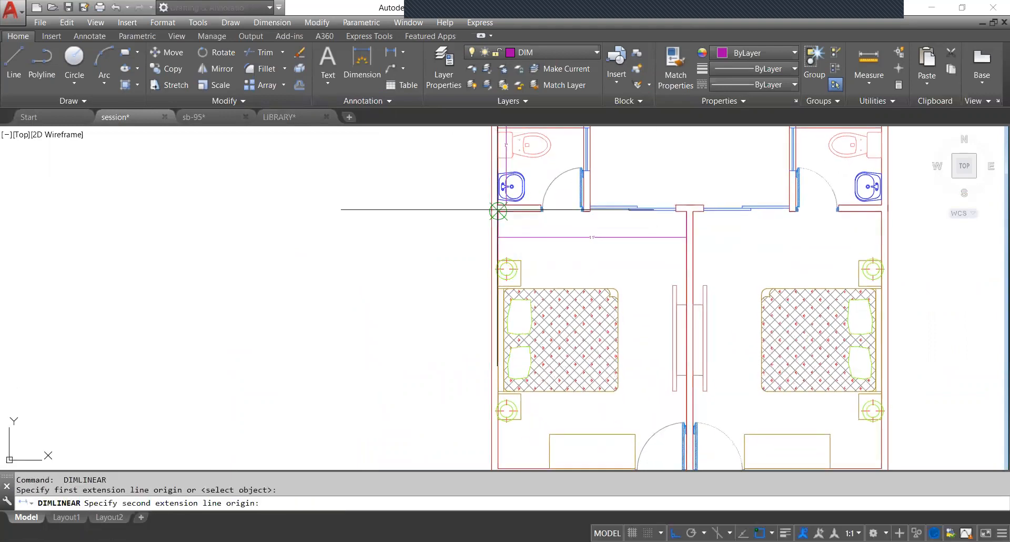
pyautogui.scroll(-4, 500, 262)
pyautogui.scroll(6, 514, 323)
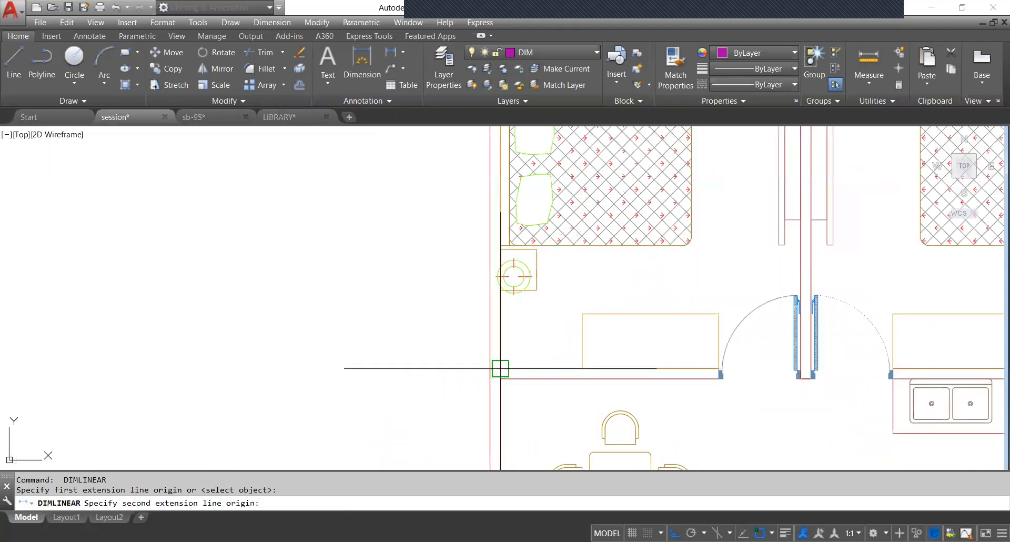
pyautogui.click(500, 365)
pyautogui.click(537, 331)
# Add a vertical linear dimension to the kitchen's inner depth along the outer wall, placing it over the stove counter.
pyautogui.scroll(-8, 497, 299)
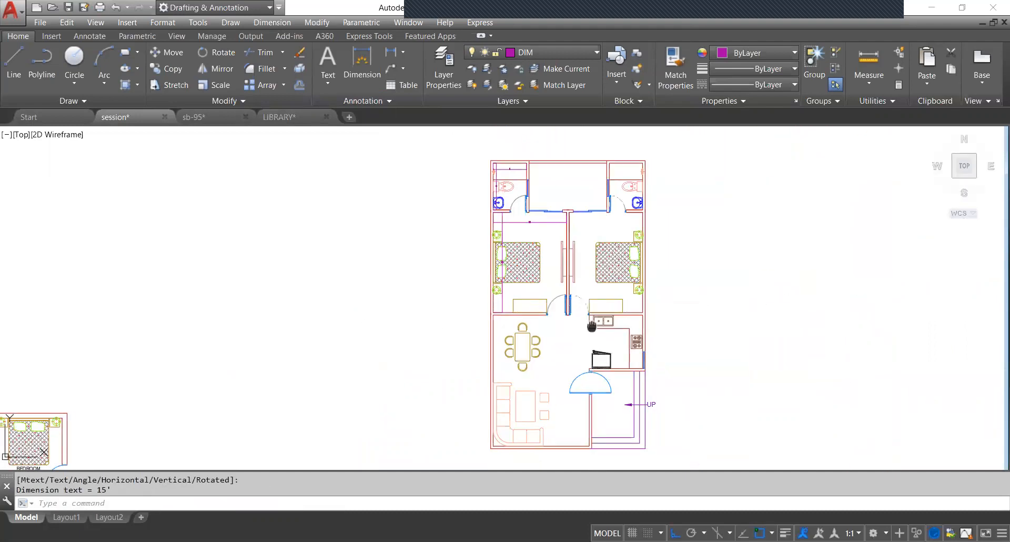
pyautogui.press('Return')
pyautogui.scroll(6, 627, 286)
pyautogui.click(626, 280)
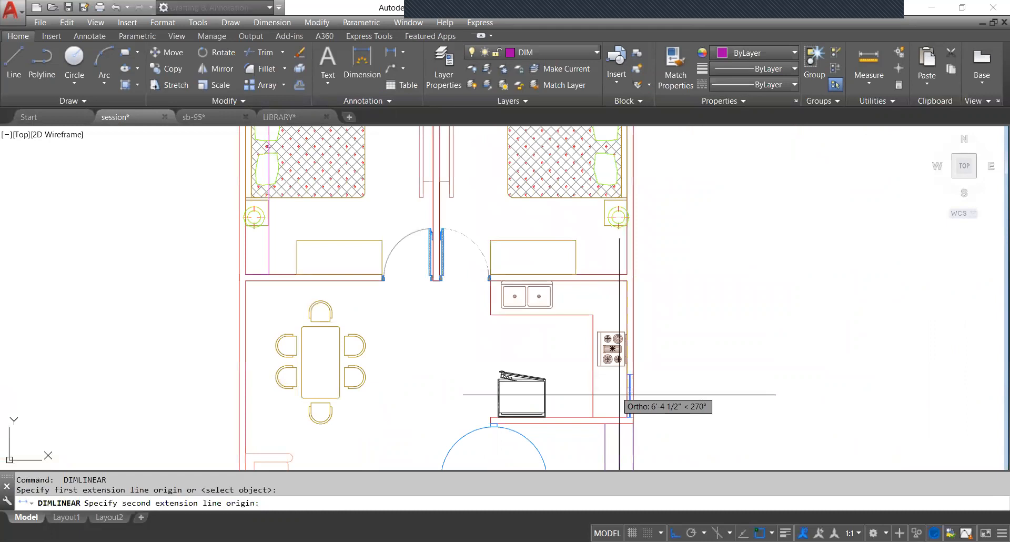
pyautogui.scroll(5, 631, 405)
pyautogui.click(624, 423)
pyautogui.click(580, 385)
# Add a horizontal linear dimension to the kitchen's inner width, placing it across the sink counter.
pyautogui.scroll(-3, 580, 385)
pyautogui.press('Return')
pyautogui.click(578, 254)
pyautogui.scroll(3, 444, 252)
pyautogui.scroll(2, 453, 265)
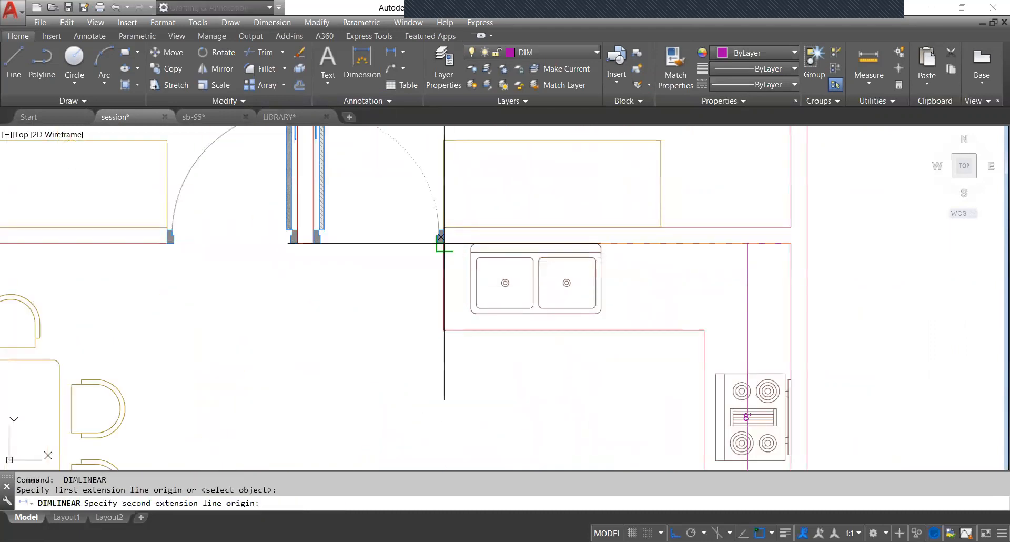
pyautogui.click(439, 242)
pyautogui.click(462, 315)
# Dimension the living room's inner width horizontally between its lower corners, placing the dimension line across the sofa.
pyautogui.scroll(-4, 492, 303)
pyautogui.moveTo(491, 303); pyautogui.dragTo(504, 260, button='middle')
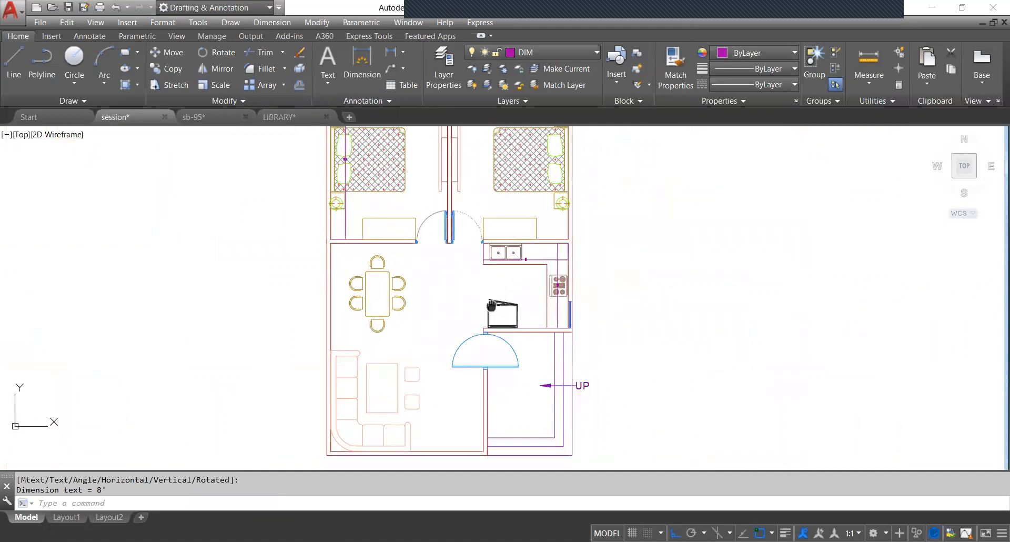
pyautogui.press('Return')
pyautogui.click(492, 441)
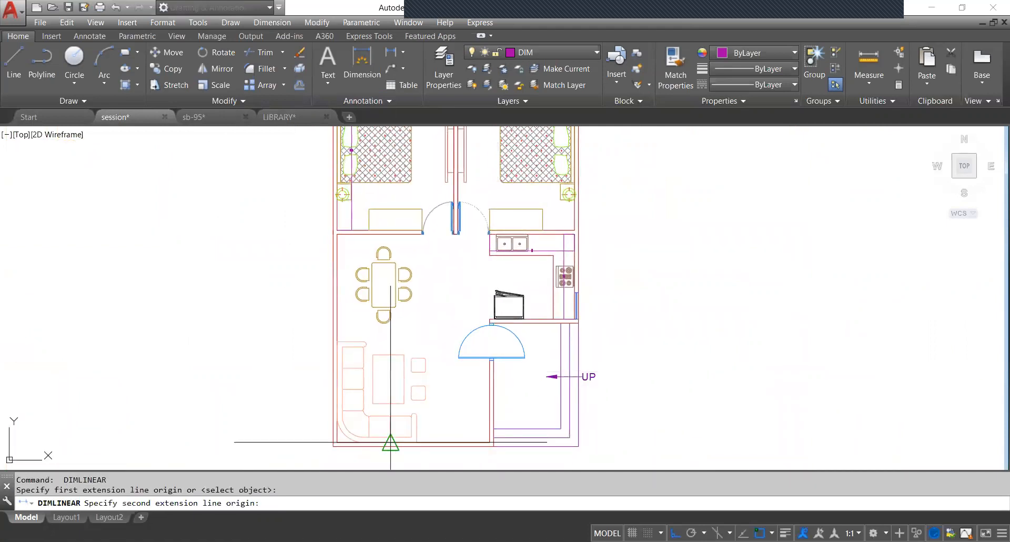
pyautogui.click(335, 443)
pyautogui.scroll(3, 349, 430)
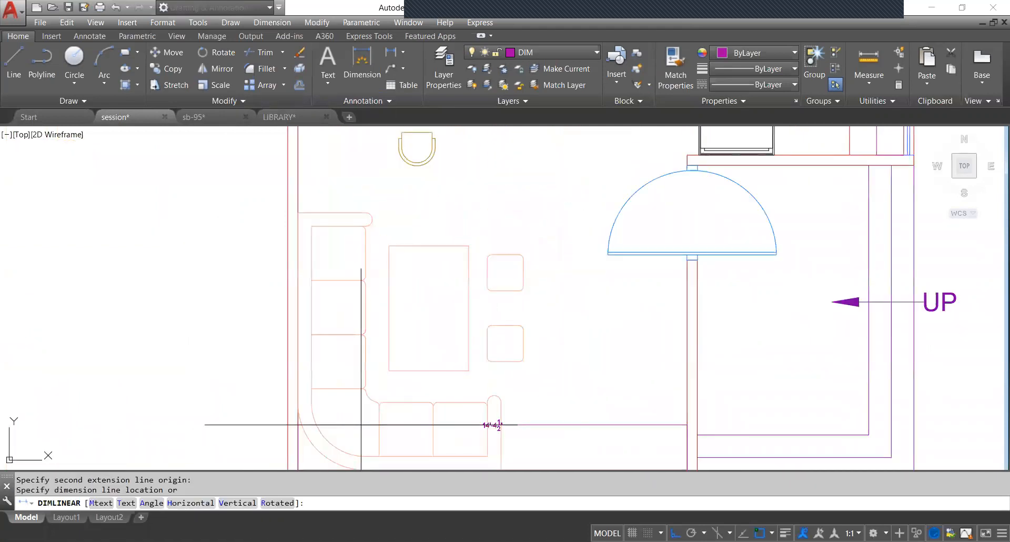
pyautogui.click(361, 417)
# Add a vertical linear dimension in the living room from the kitchen wall's end corner to the front wall.
pyautogui.scroll(-3, 412, 361)
pyautogui.press('Return')
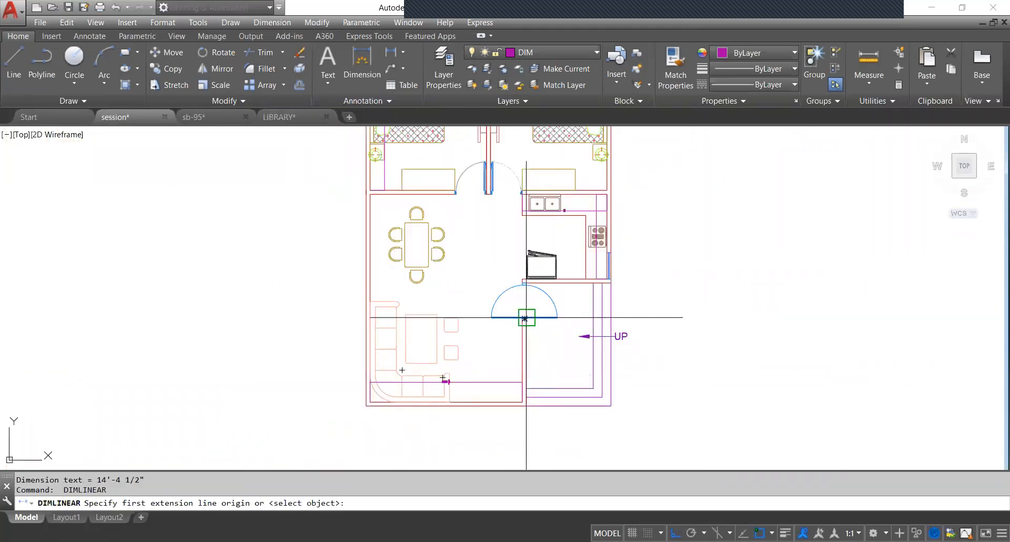
pyautogui.scroll(4, 519, 276)
pyautogui.click(515, 274)
pyautogui.scroll(-3, 516, 274)
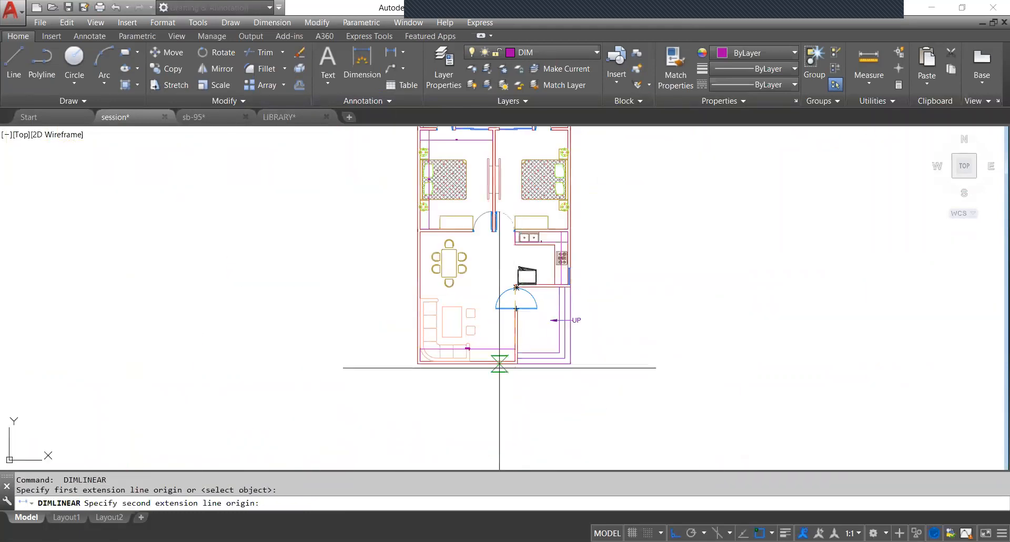
pyautogui.scroll(2, 495, 366)
pyautogui.click(521, 348)
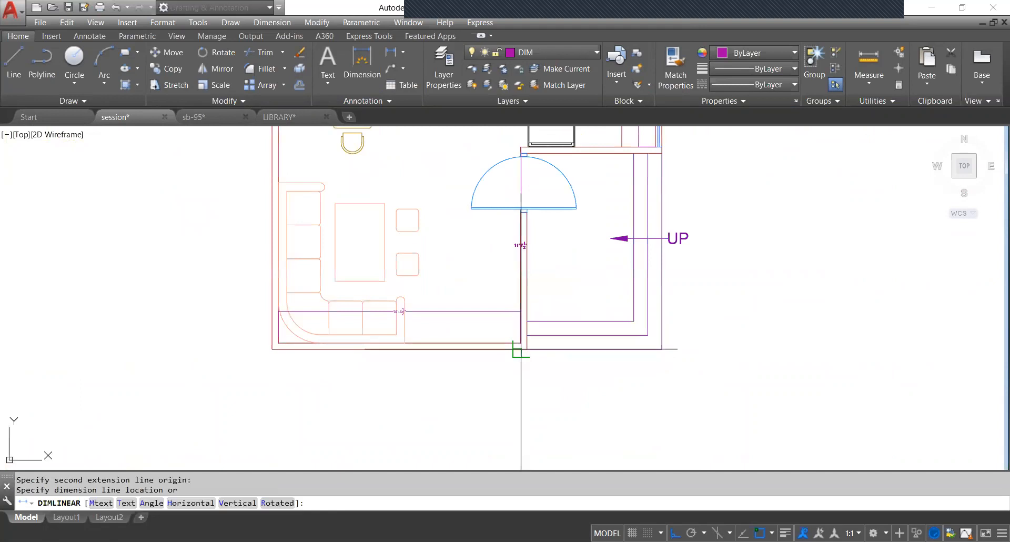
pyautogui.click(447, 309)
# Add a vertical linear dimension to the dining area from the bedroom wall's door-side corner to the kitchen wall's end, placed along the dining chairs.
pyautogui.scroll(-2, 433, 309)
pyautogui.scroll(4, 465, 268)
pyautogui.scroll(-4, 462, 252)
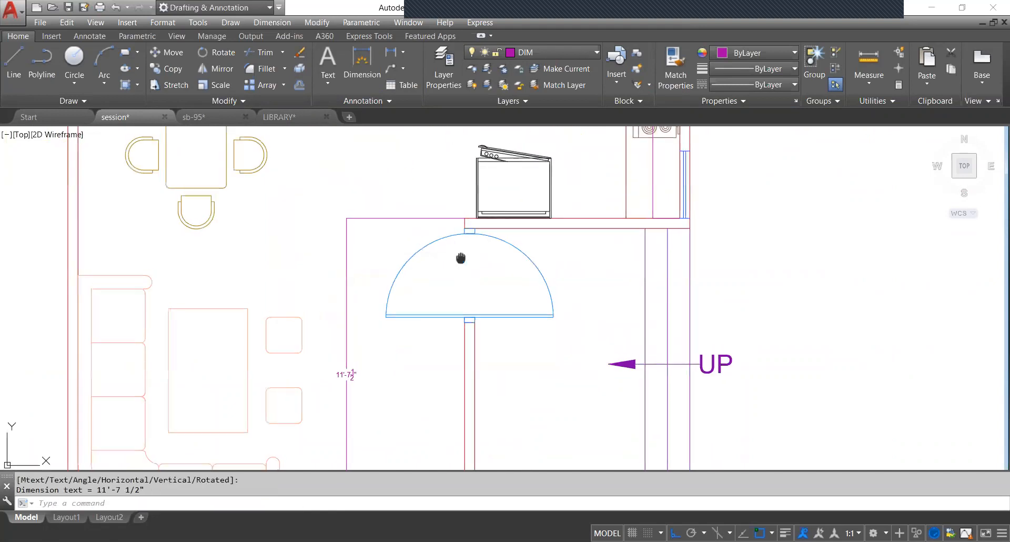
pyautogui.moveTo(495, 264); pyautogui.dragTo(488, 271, button='middle')
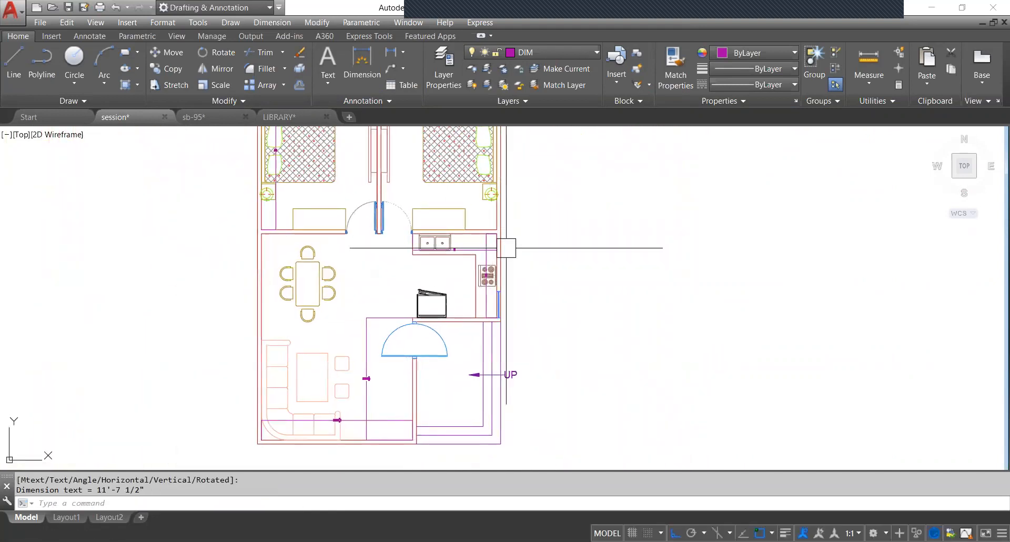
pyautogui.press('Return')
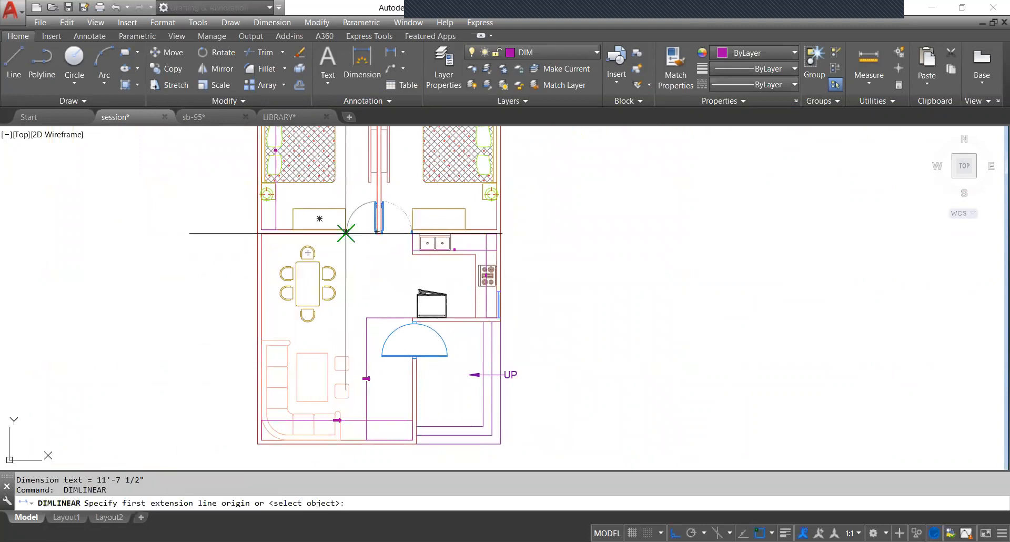
pyautogui.click(345, 233)
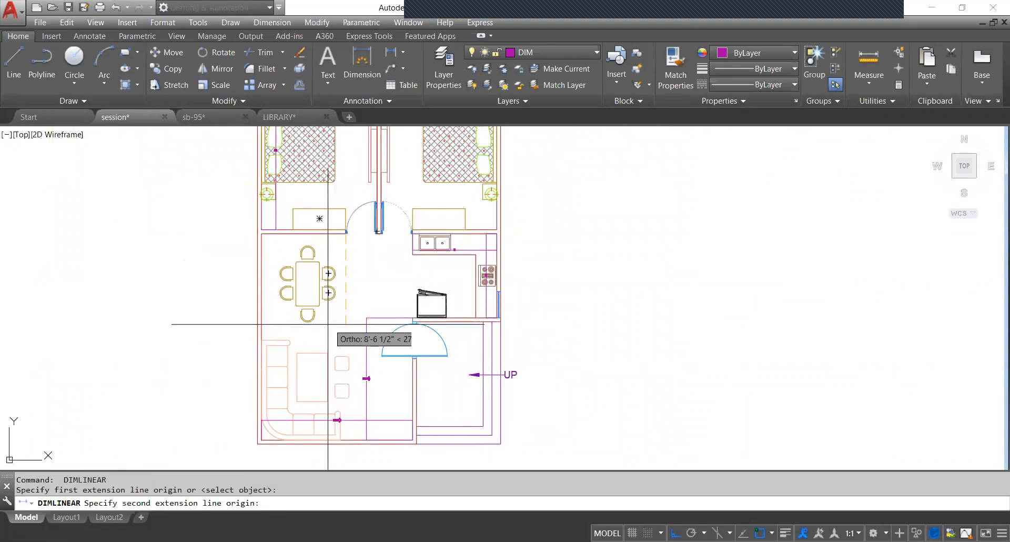
pyautogui.click(413, 317)
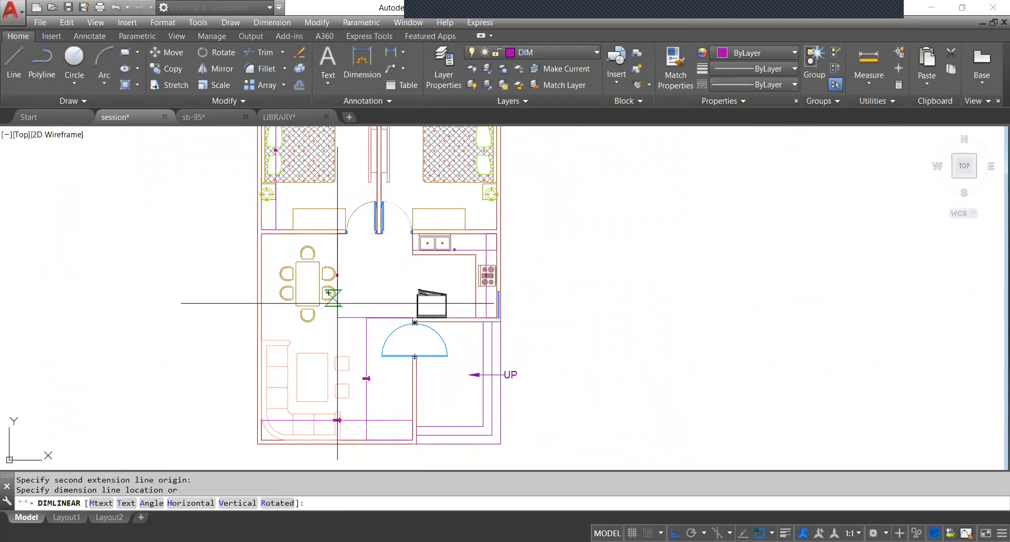
pyautogui.click(336, 297)
pyautogui.scroll(3, 334, 287)
pyautogui.scroll(2, 333, 274)
pyautogui.scroll(-4, 326, 252)
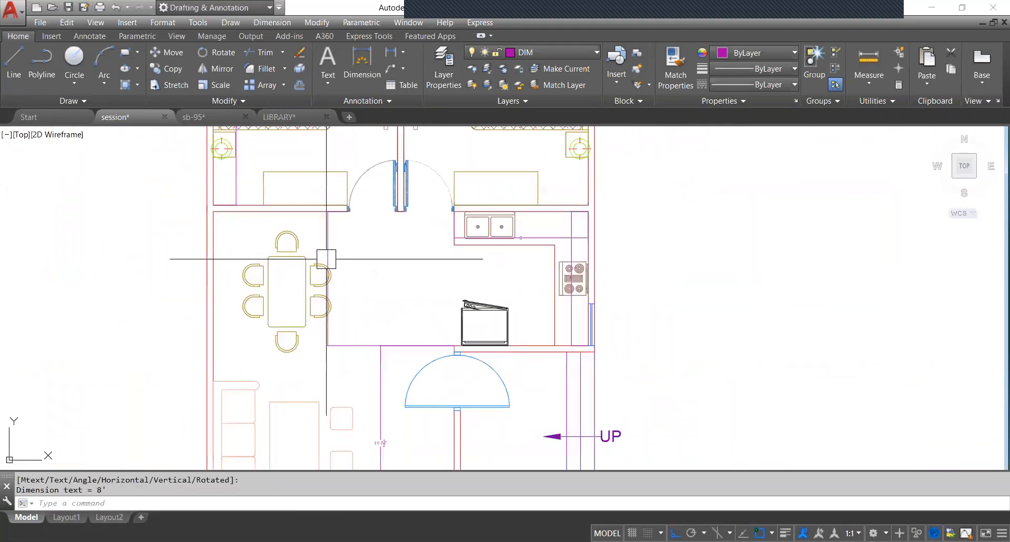
# Add a horizontal linear dimension from the dining area's upper corner to the bedroom door opening, placed between the bedroom wall and dining table.
pyautogui.scroll(1, 337, 220)
pyautogui.press('Return')
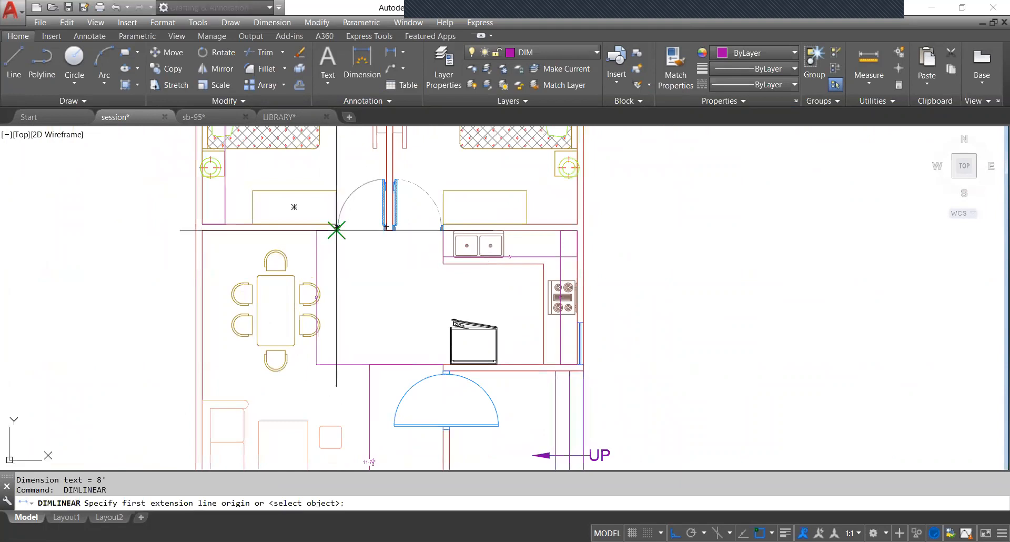
pyautogui.click(202, 230)
pyautogui.scroll(4, 347, 226)
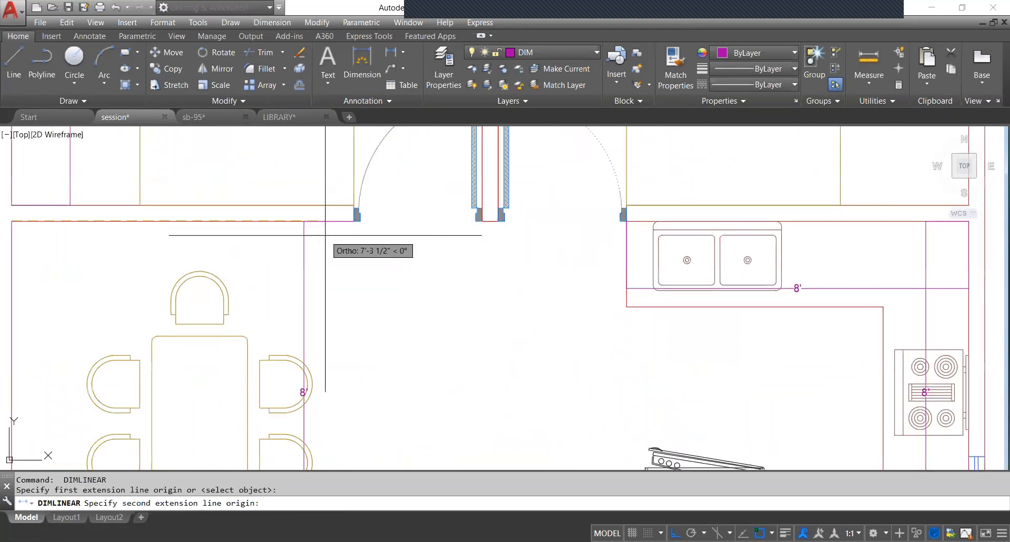
pyautogui.click(367, 213)
pyautogui.click(316, 274)
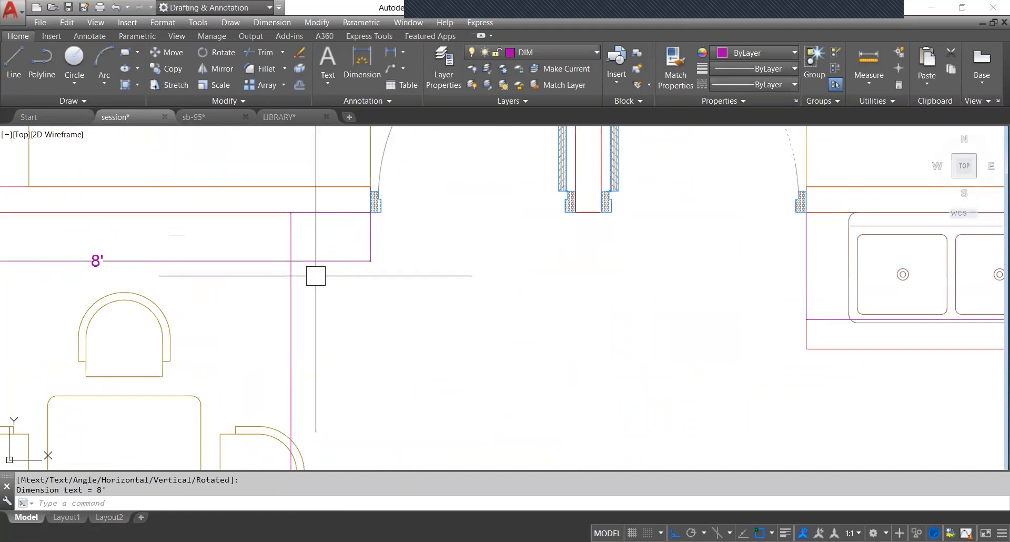
# Dimension the stair area's width horizontally from the entrance wall to the outer edge, placing the dimension line just below the kitchen wall.
pyautogui.scroll(-6, 337, 273)
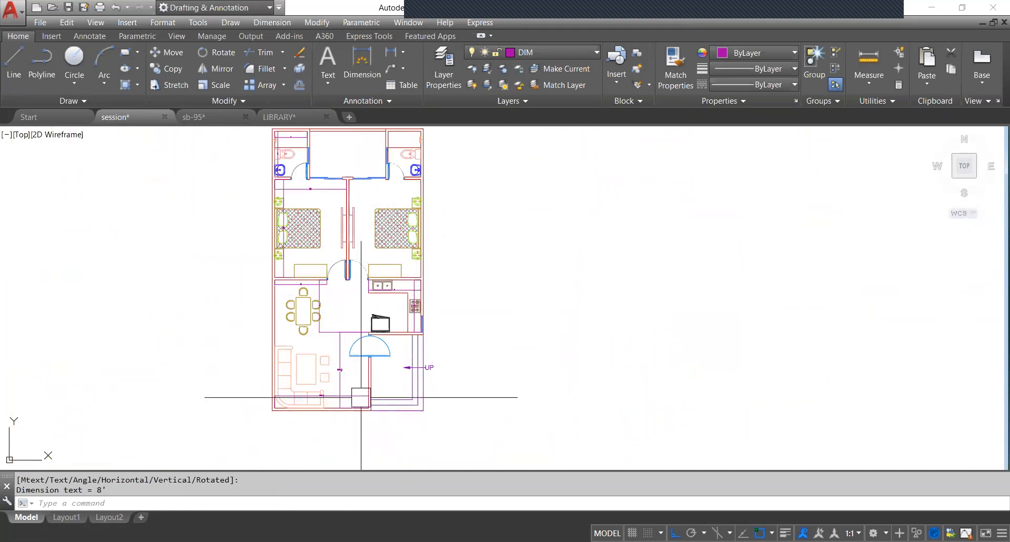
pyautogui.scroll(4, 413, 364)
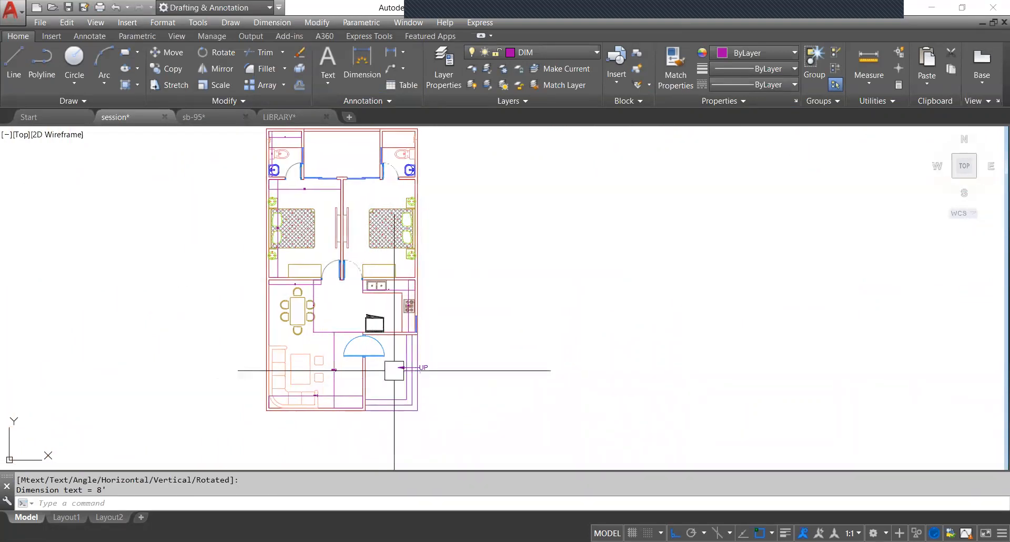
pyautogui.press('Return')
pyautogui.scroll(4, 306, 294)
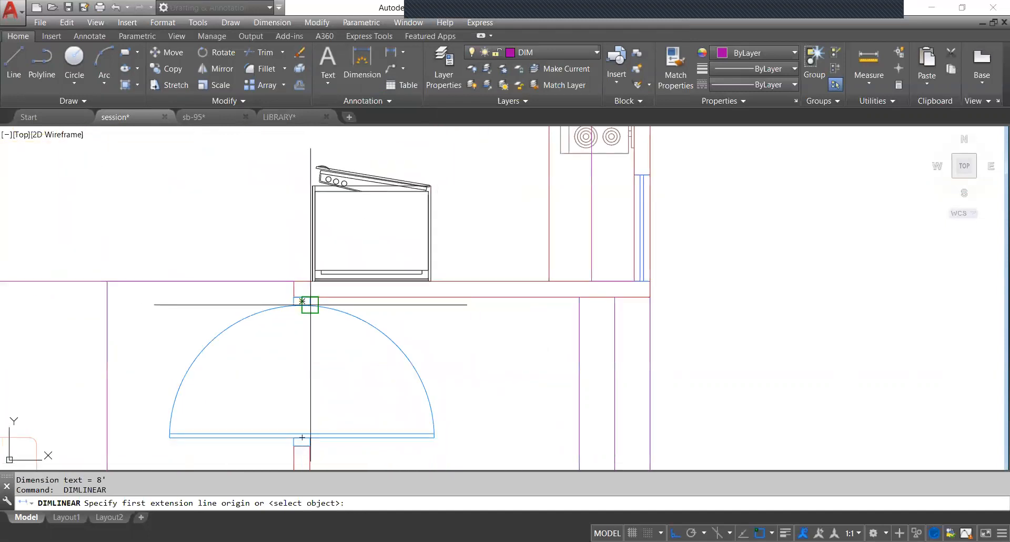
pyautogui.click(303, 300)
pyautogui.click(650, 296)
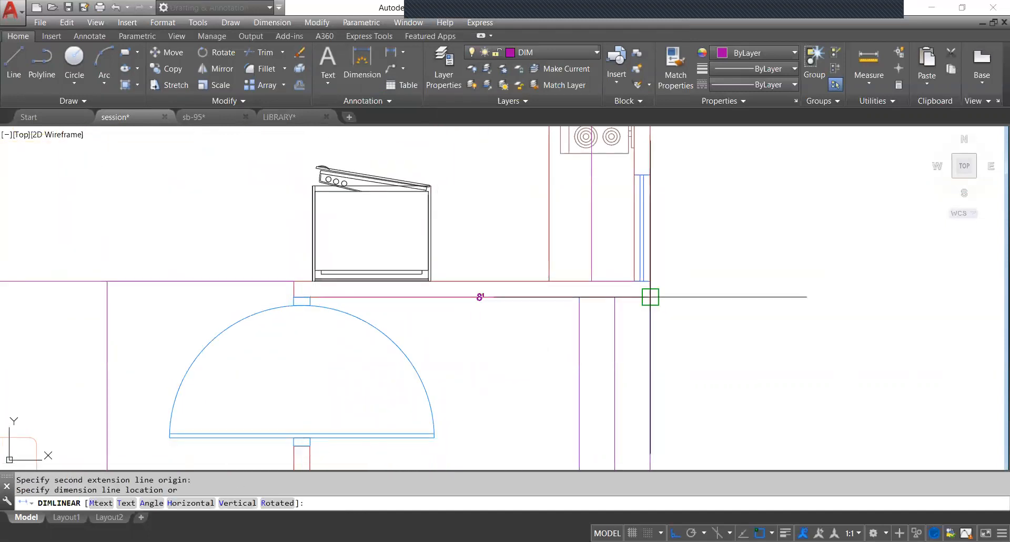
pyautogui.click(574, 334)
# Add a vertical linear dimension to the stair area from its front edge up to the kitchen wall, placed beside the entrance wall.
pyautogui.scroll(-5, 557, 329)
pyautogui.press('Return')
pyautogui.scroll(4, 502, 396)
pyautogui.scroll(-2, 504, 397)
pyautogui.scroll(2, 493, 445)
pyautogui.click(493, 445)
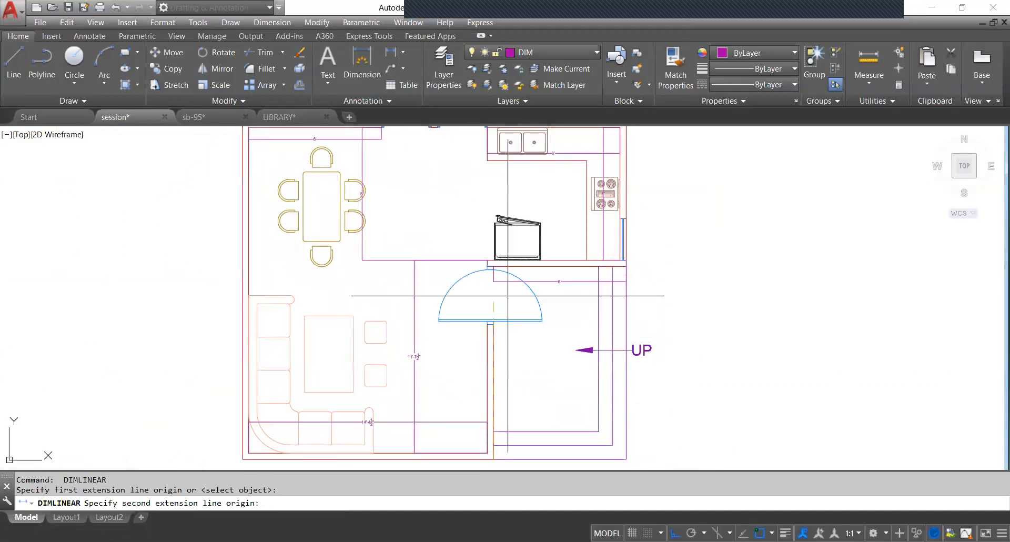
pyautogui.scroll(5, 497, 276)
pyautogui.click(489, 232)
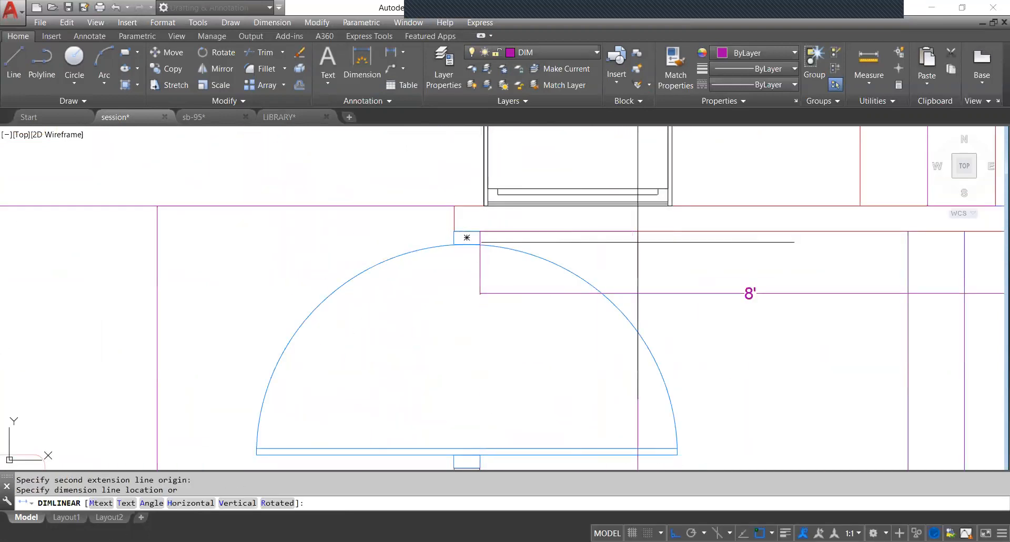
pyautogui.scroll(-4, 623, 230)
pyautogui.click(612, 261)
pyautogui.scroll(-3, 612, 261)
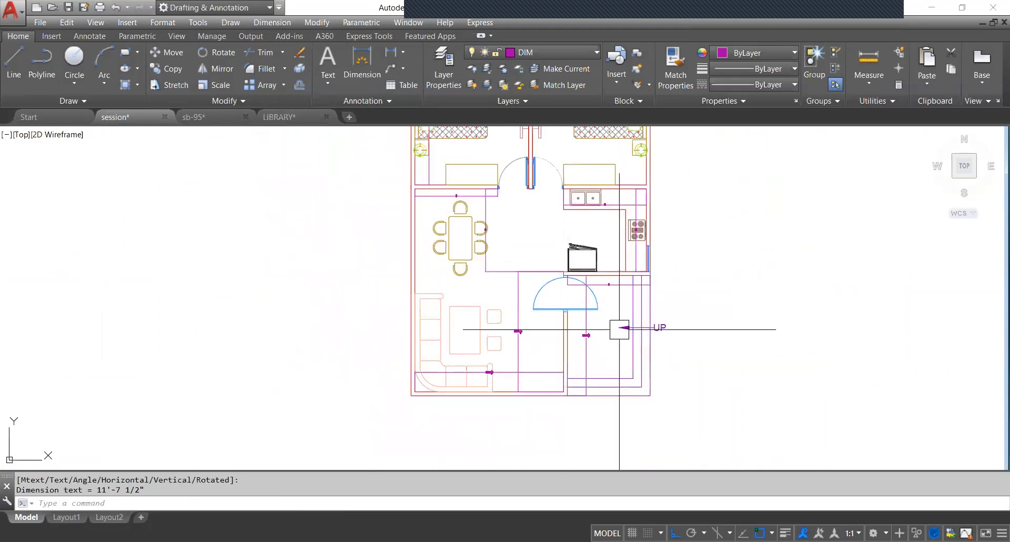
pyautogui.scroll(1, 500, 273)
pyautogui.moveTo(506, 268); pyautogui.dragTo(486, 341, button='middle')
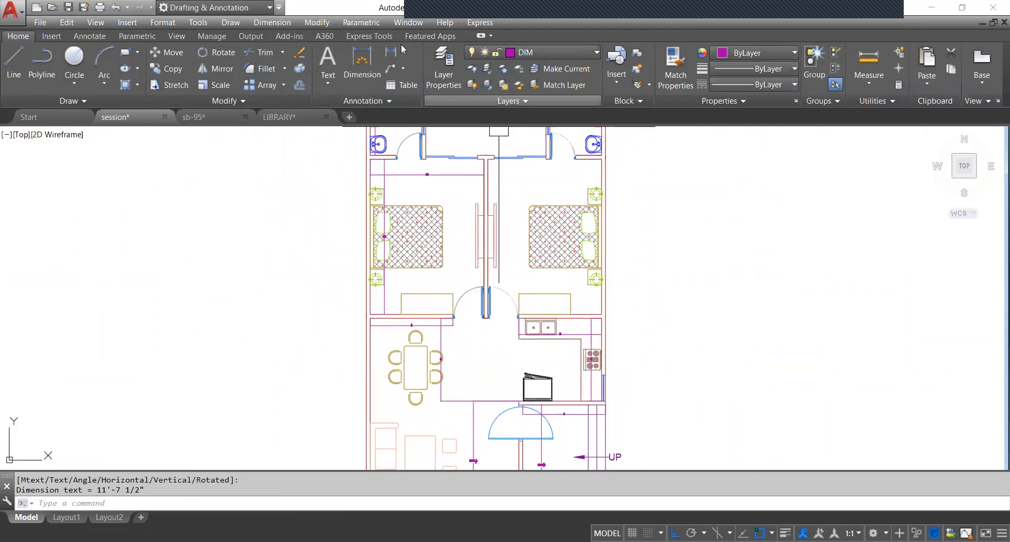
pyautogui.click(401, 53)
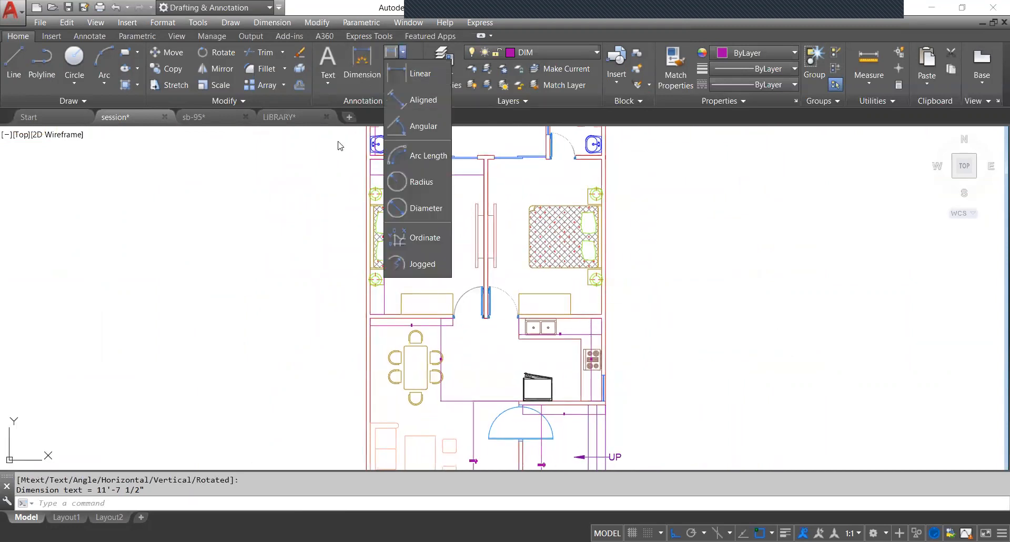
pyautogui.click(331, 153)
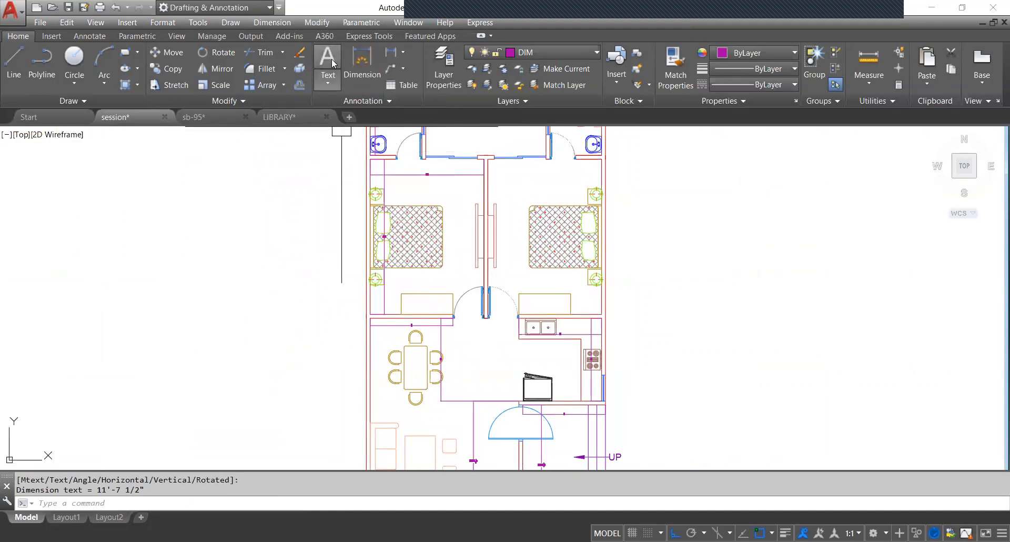
# Start a Multiline Text object for the room label and make the text layer current.
pyautogui.click(335, 79)
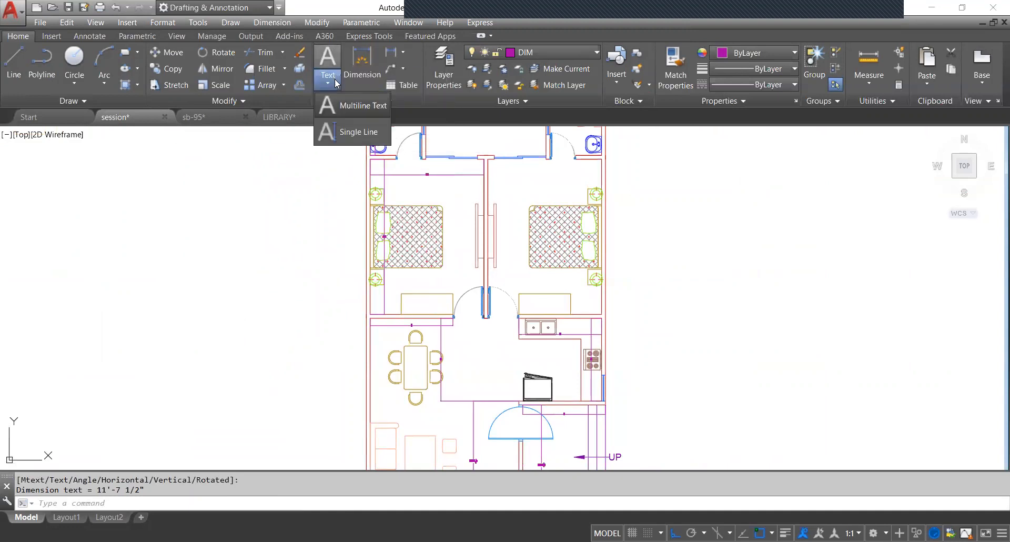
pyautogui.click(357, 108)
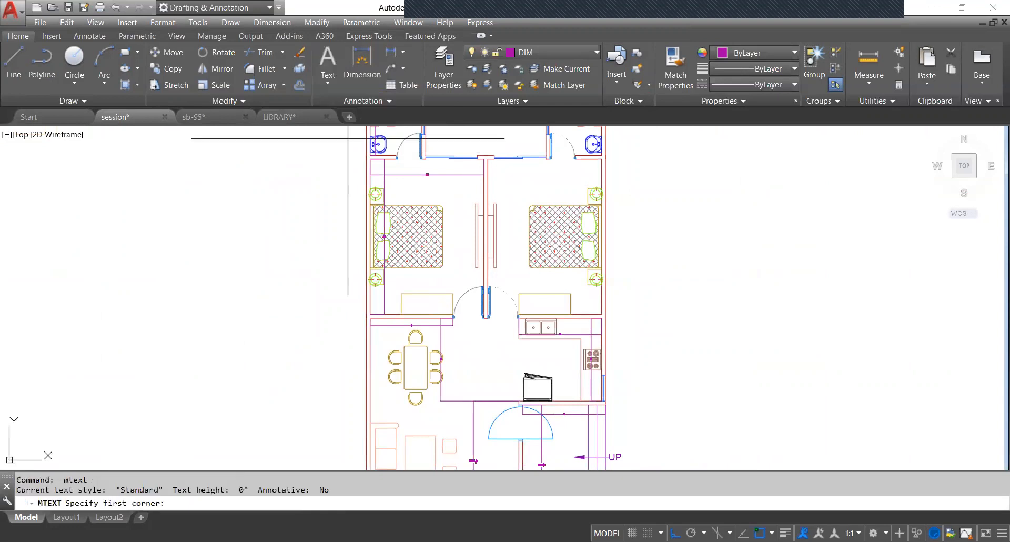
pyautogui.moveTo(415, 197); pyautogui.dragTo(392, 278, button='middle')
pyautogui.scroll(10, 372, 199)
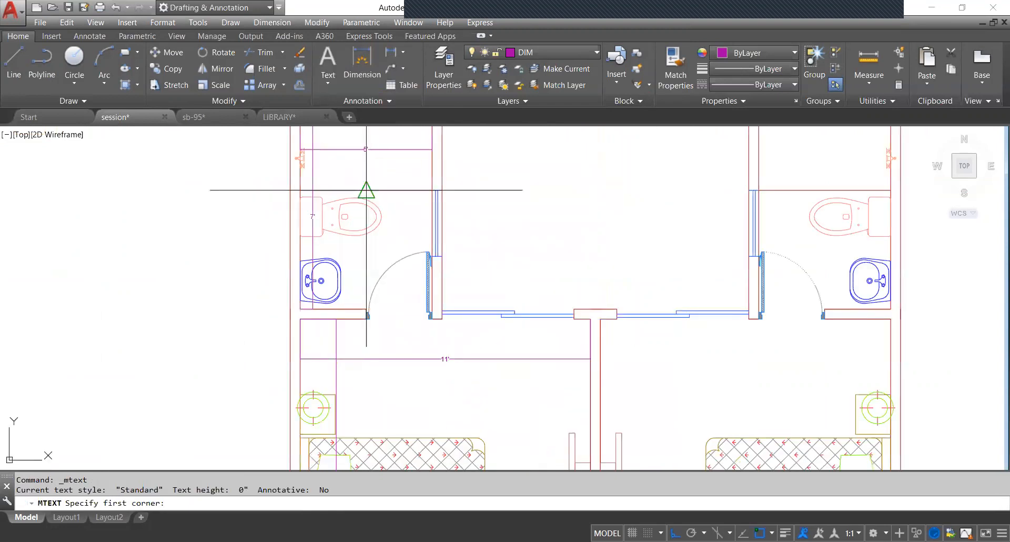
pyautogui.click(532, 52)
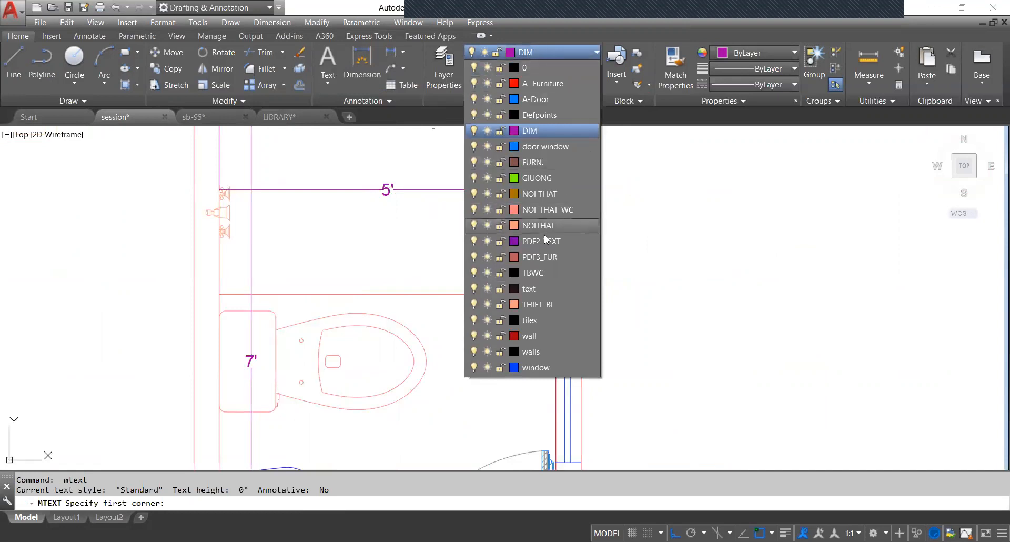
pyautogui.click(547, 295)
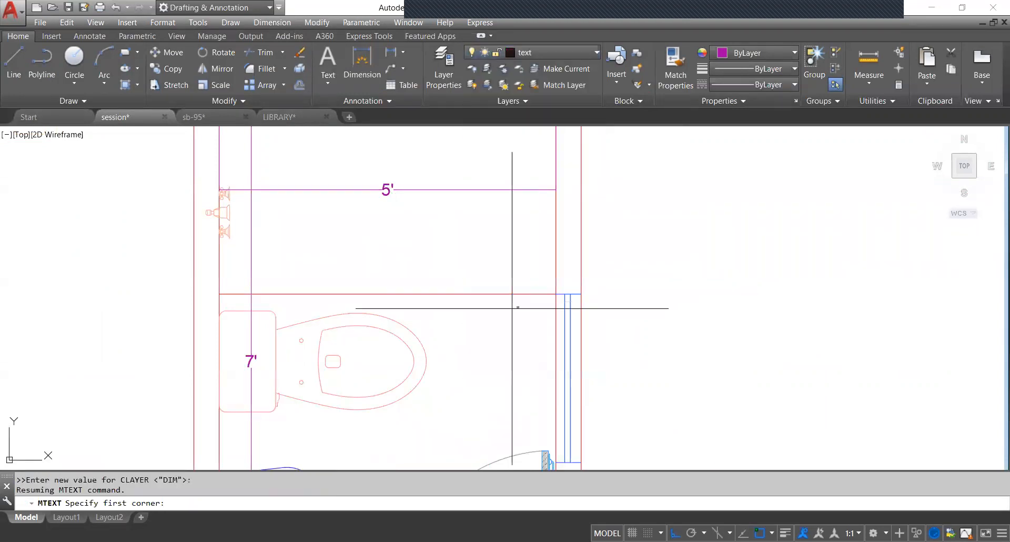
# Define a text box below the first bathroom's toilet, enter TOILET and 5'-0"X 7'-0", and widen the box to fit two lines.
pyautogui.moveTo(462, 264); pyautogui.dragTo(471, 288, button='middle')
pyautogui.scroll(-3, 377, 258)
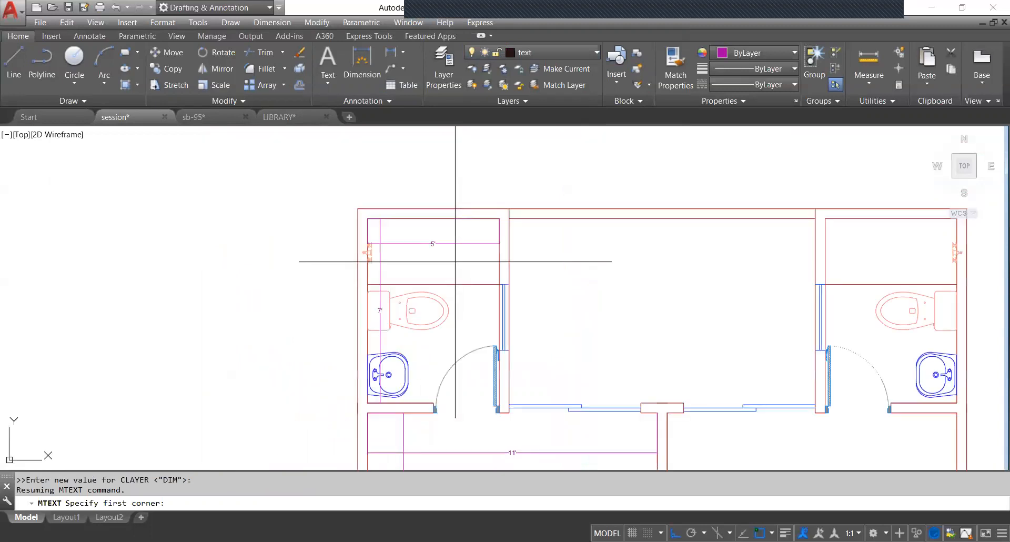
pyautogui.scroll(3, 410, 294)
pyautogui.click(421, 363)
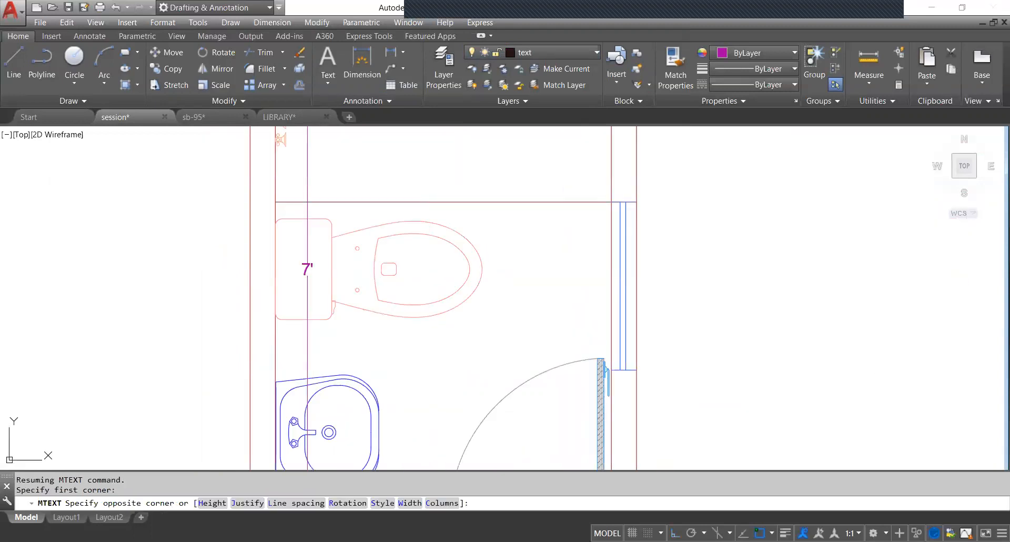
pyautogui.click(506, 323)
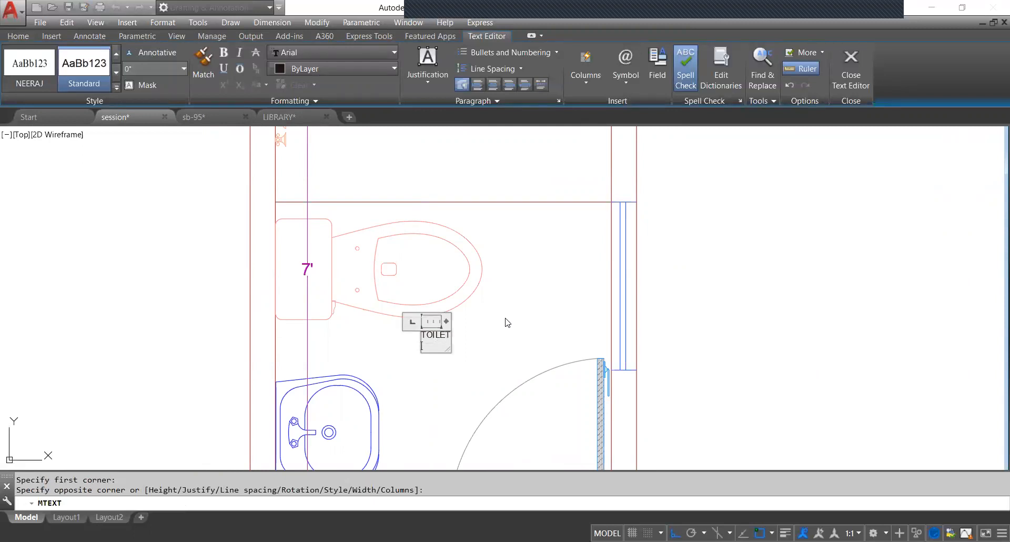
pyautogui.scroll(4, 506, 321)
pyautogui.scroll(-6, 499, 320)
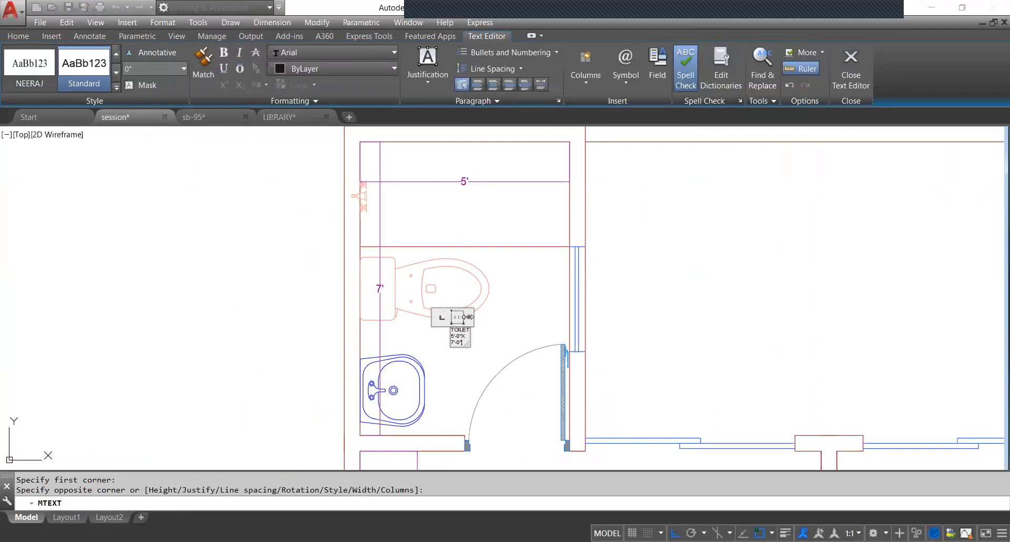
pyautogui.moveTo(471, 317); pyautogui.dragTo(492, 316)
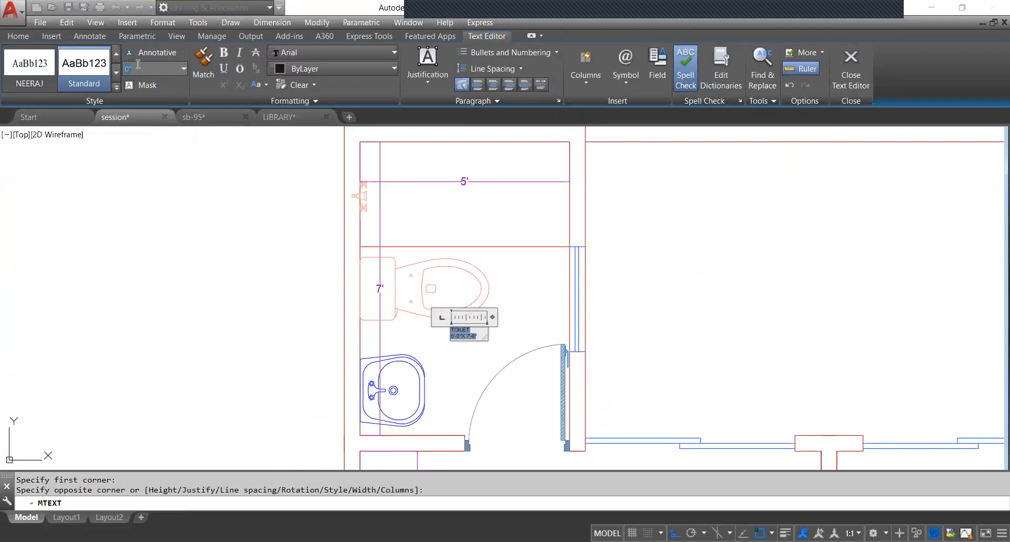
# Set the toilet label's text height to 6" and finish the text.
pyautogui.write('"')
pyautogui.press('Return')
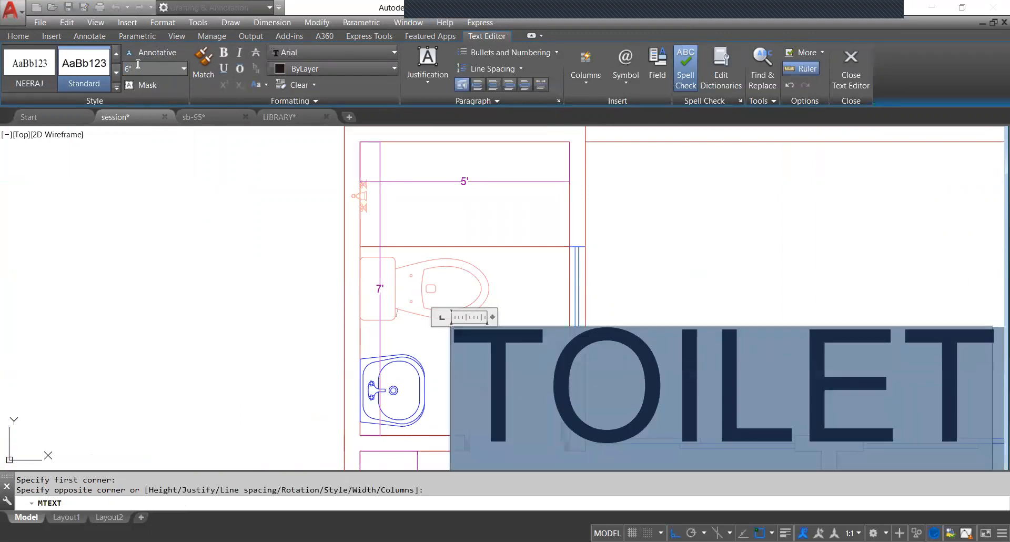
pyautogui.scroll(-6, 271, 239)
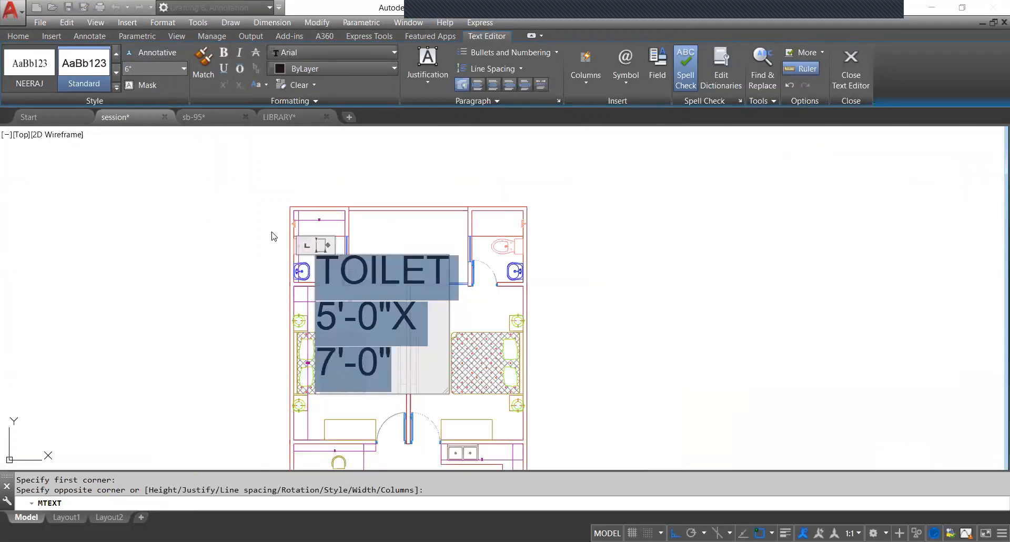
pyautogui.click(263, 238)
pyautogui.scroll(5, 315, 253)
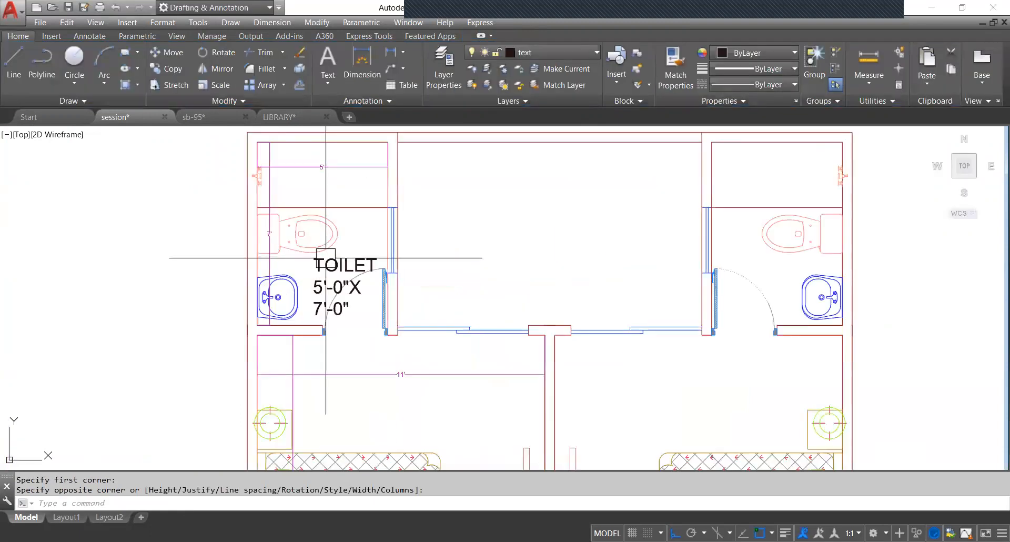
# Widen the toilet label's text box so the size fits on one line and set its text height to 4".
pyautogui.click(329, 265)
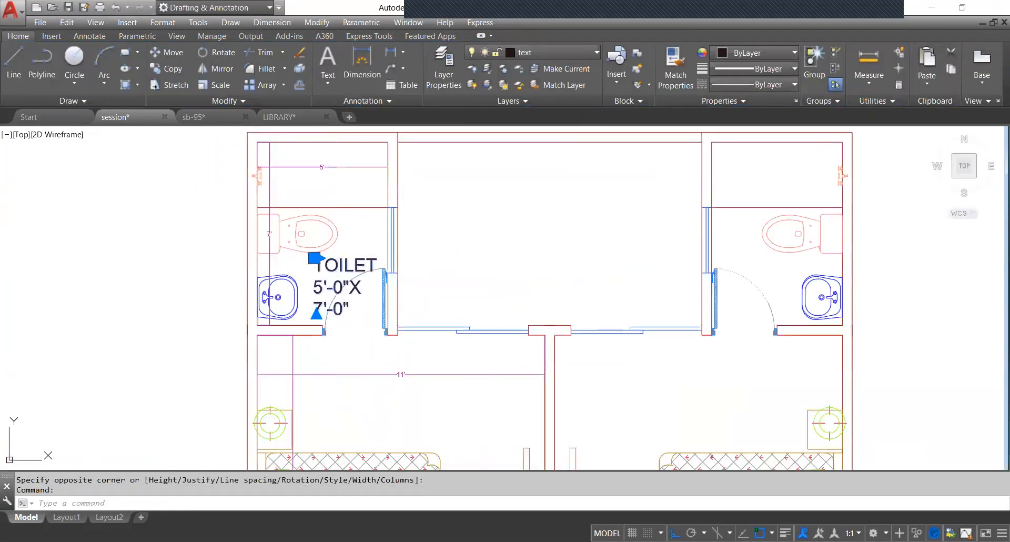
pyautogui.doubleClick(328, 265)
pyautogui.moveTo(334, 245); pyautogui.dragTo(423, 246)
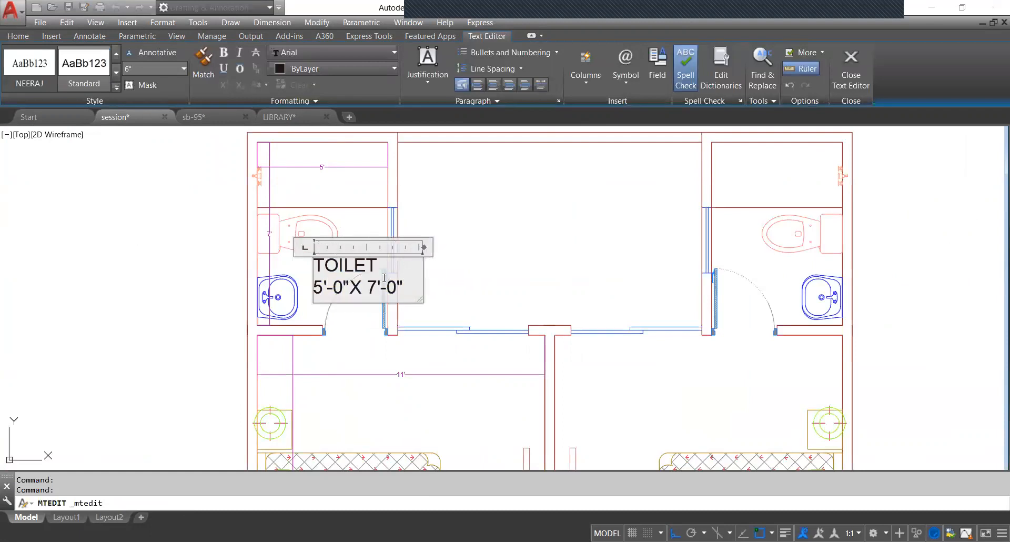
pyautogui.hotkey('ctrl', 'a')
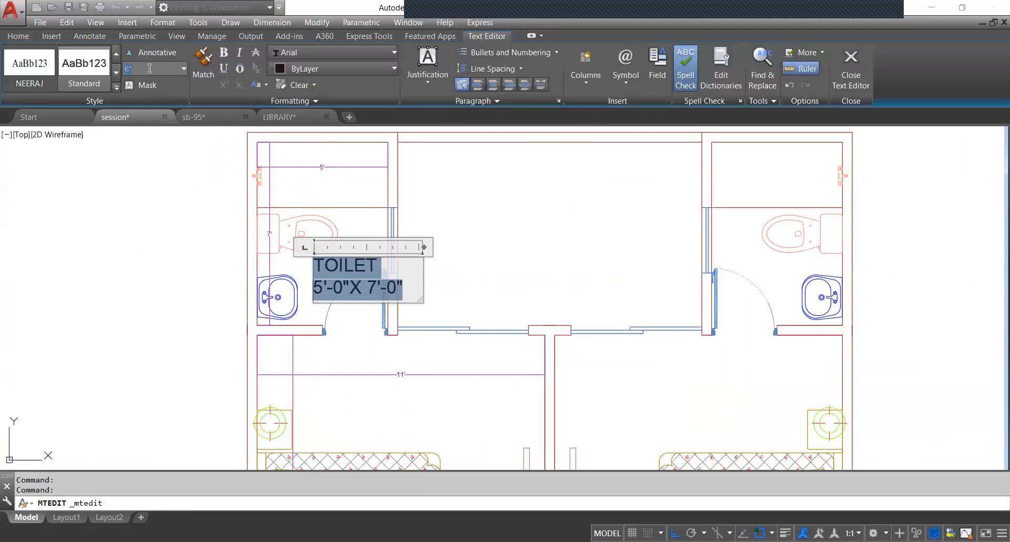
pyautogui.press('Return')
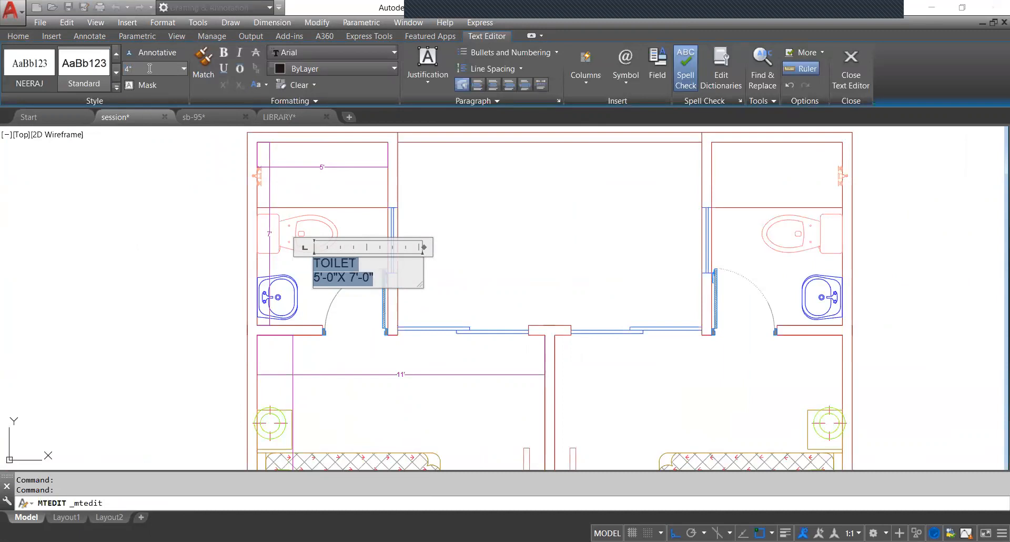
pyautogui.click(439, 222)
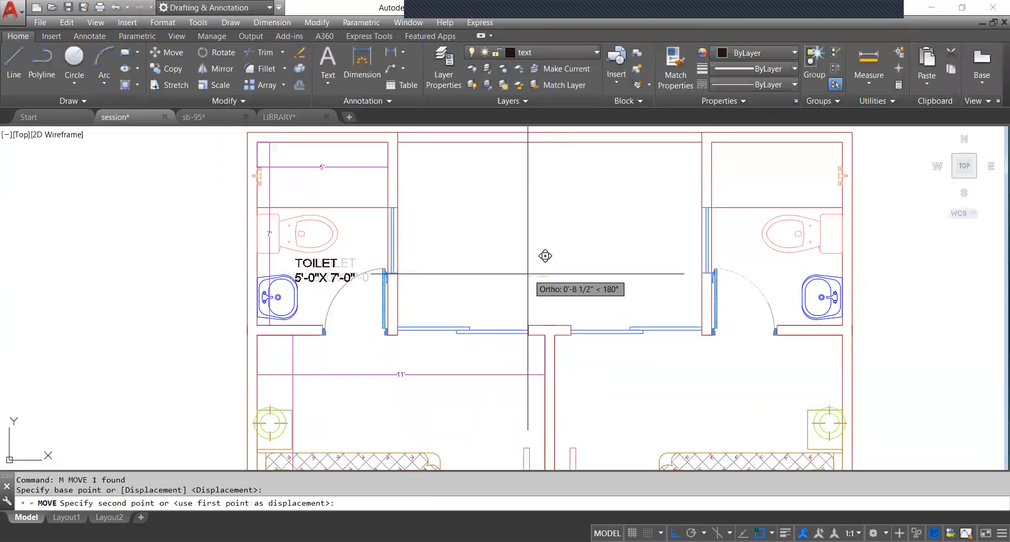
# Shift the toilet label horizontally toward the washbasin and centre its text.
pyautogui.click(543, 257)
pyautogui.click(315, 265)
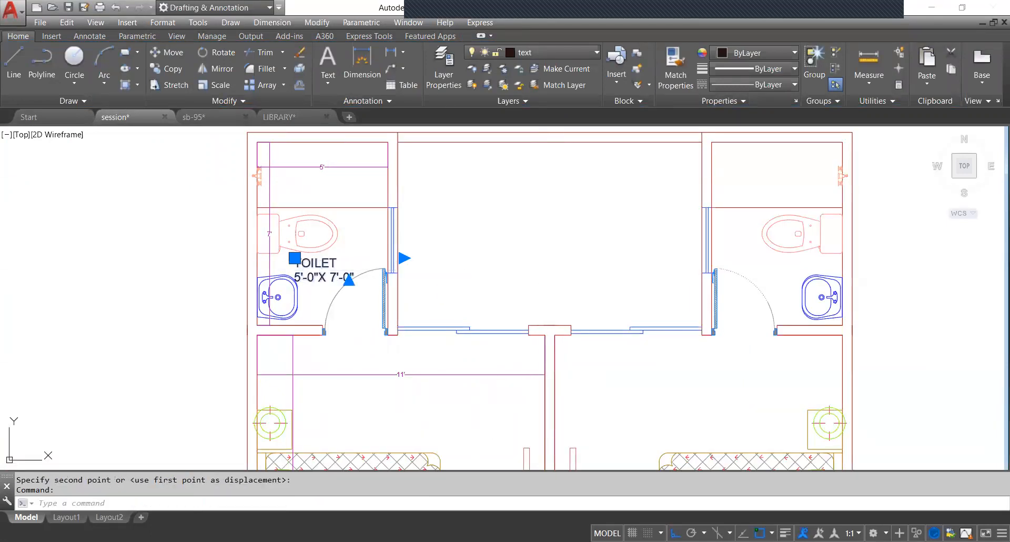
pyautogui.doubleClick(321, 266)
pyautogui.click(492, 85)
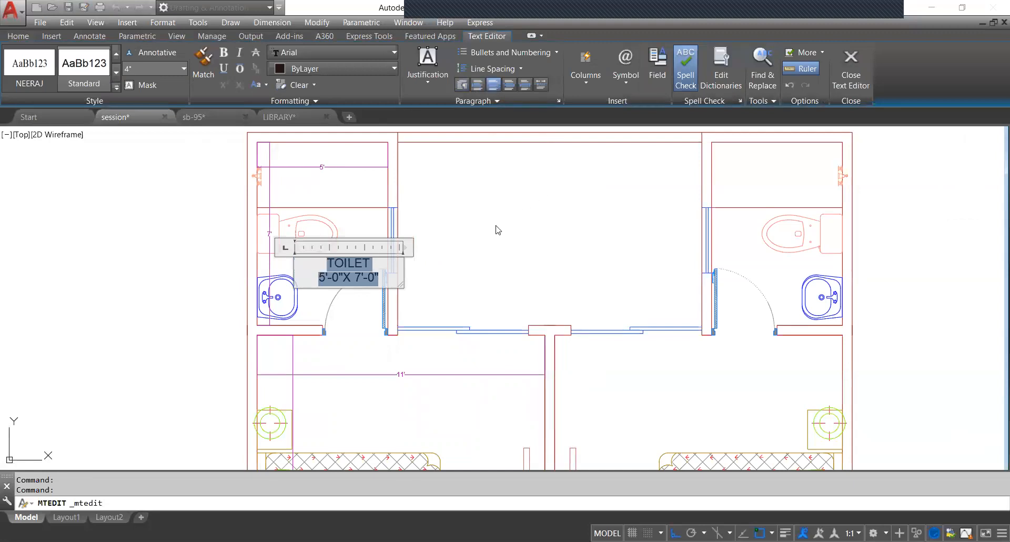
pyautogui.click(478, 232)
# Move the centred toilet label horizontally away from the door so it sits beside the washbasin.
pyautogui.click(349, 262)
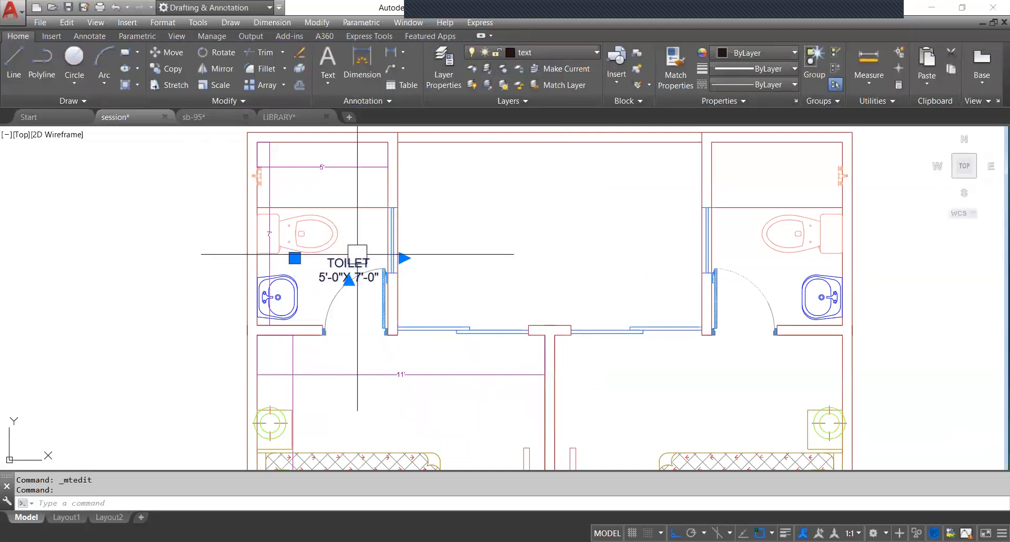
pyautogui.write('m')
pyautogui.press('Return')
pyautogui.click(541, 237)
pyautogui.click(525, 239)
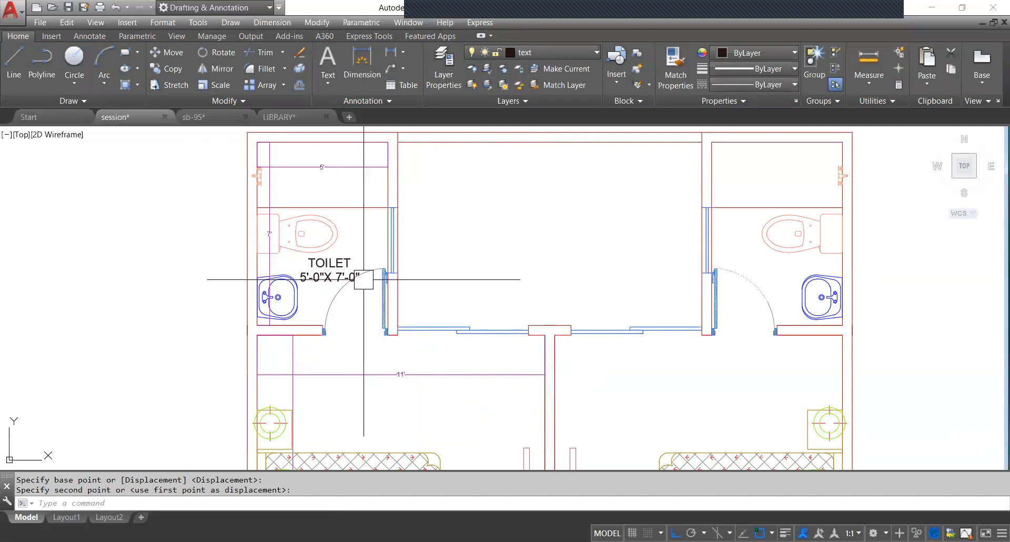
# Copy the toilet label into the second bathroom, placing it below the toilet near the door swing.
pyautogui.moveTo(349, 279); pyautogui.dragTo(318, 282, button='middle')
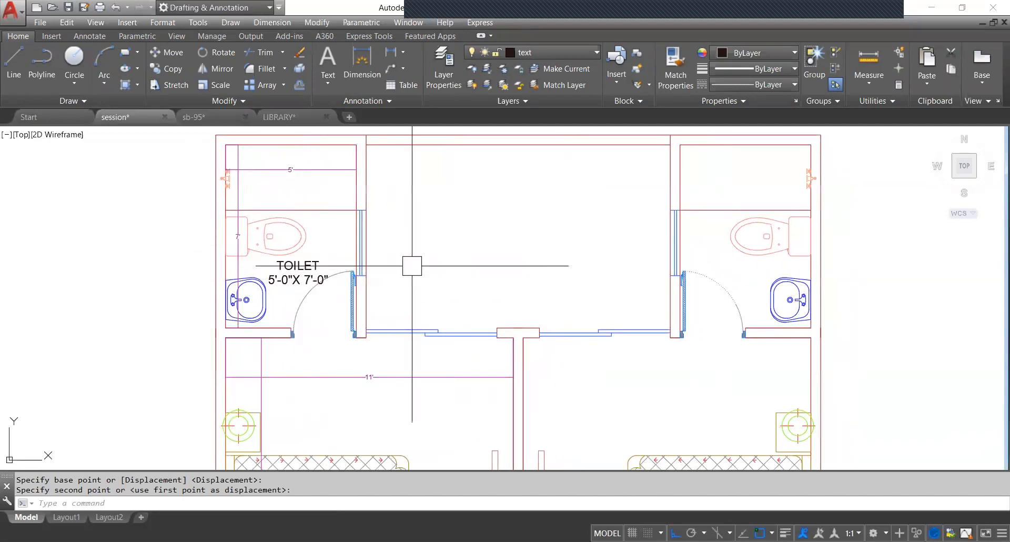
pyautogui.click(300, 265)
pyautogui.hotkey('ctrl', 'c')
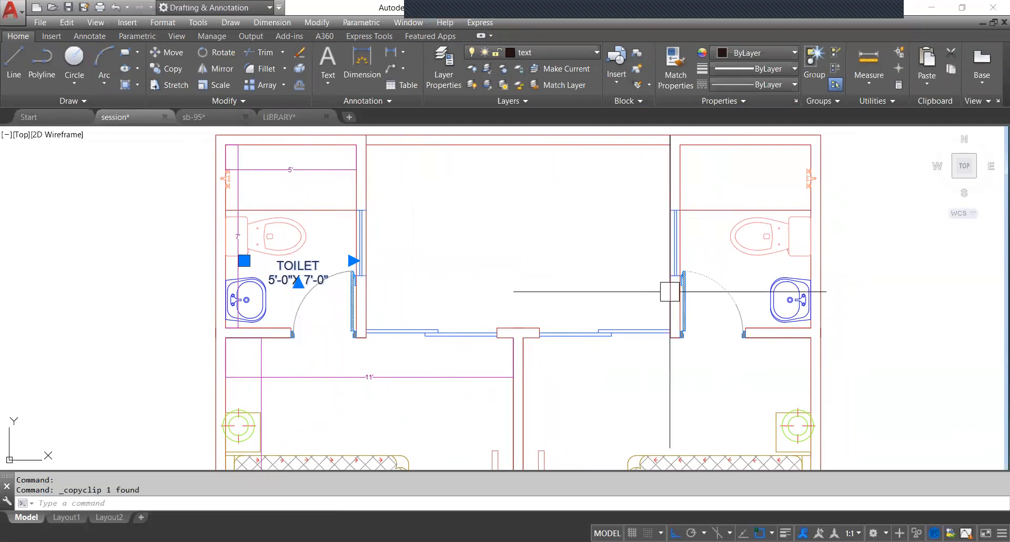
pyautogui.hotkey('ctrl', 'v')
pyautogui.scroll(4, 711, 260)
pyautogui.scroll(-3, 705, 247)
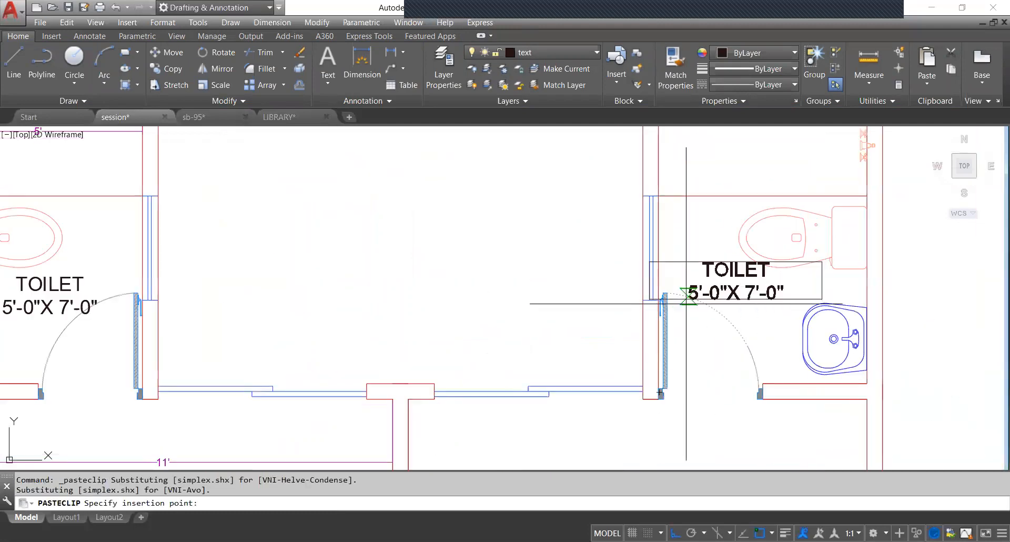
pyautogui.scroll(3, 678, 295)
pyautogui.click(700, 317)
# Copy the toilet label into the first bedroom above the bed and change it to BEDROOM, 11'-0"X 15'-0".
pyautogui.scroll(-5, 700, 316)
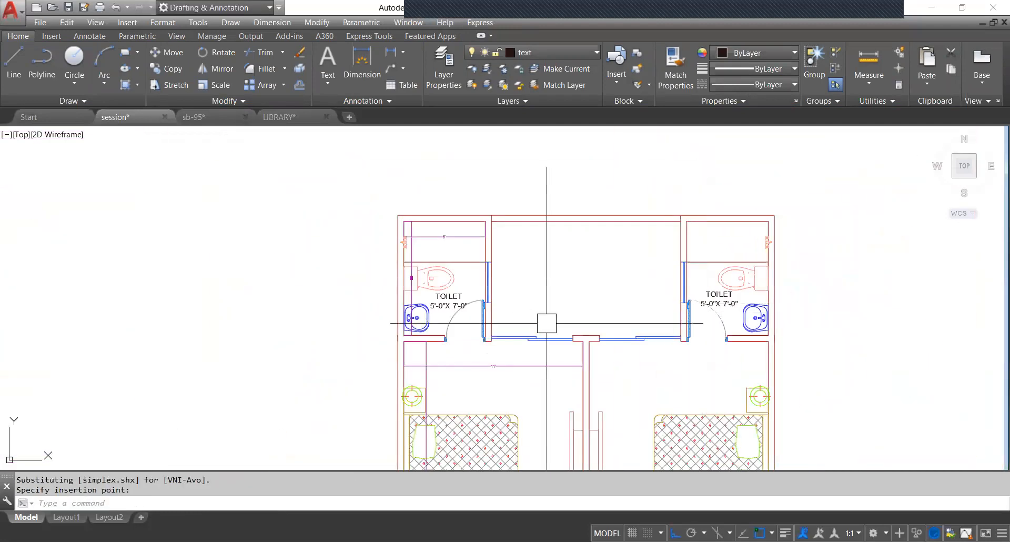
pyautogui.moveTo(543, 313); pyautogui.dragTo(545, 284, button='middle')
pyautogui.moveTo(725, 278); pyautogui.dragTo(713, 240, button='middle')
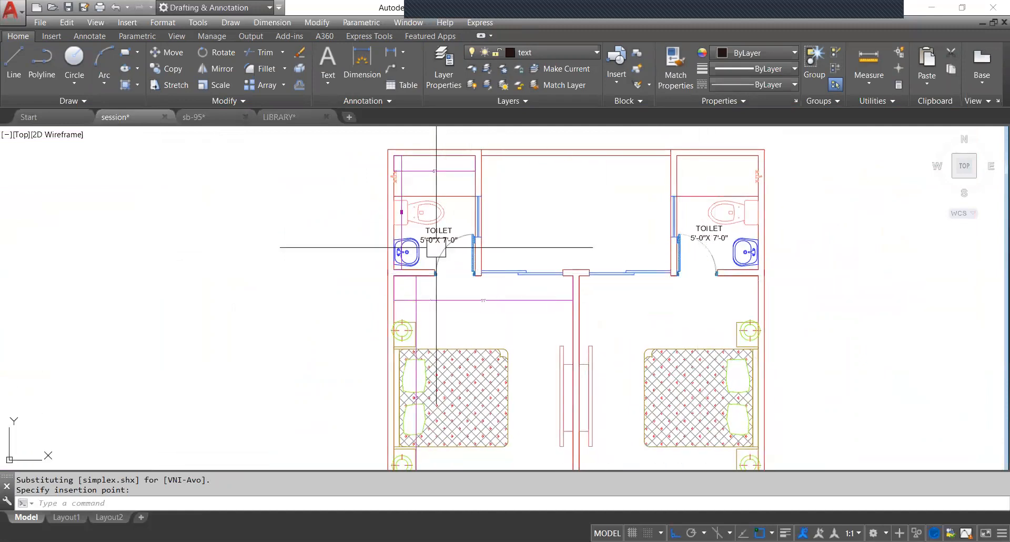
pyautogui.moveTo(446, 256); pyautogui.dragTo(458, 212, button='middle')
pyautogui.click(458, 212)
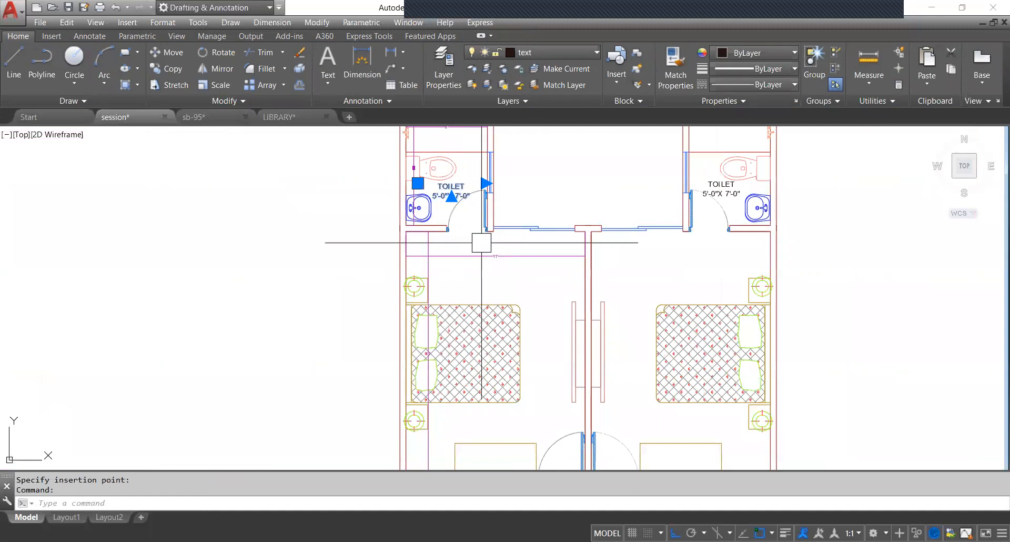
pyautogui.hotkey('ctrl', 'c')
pyautogui.hotkey('ctrl', 'v')
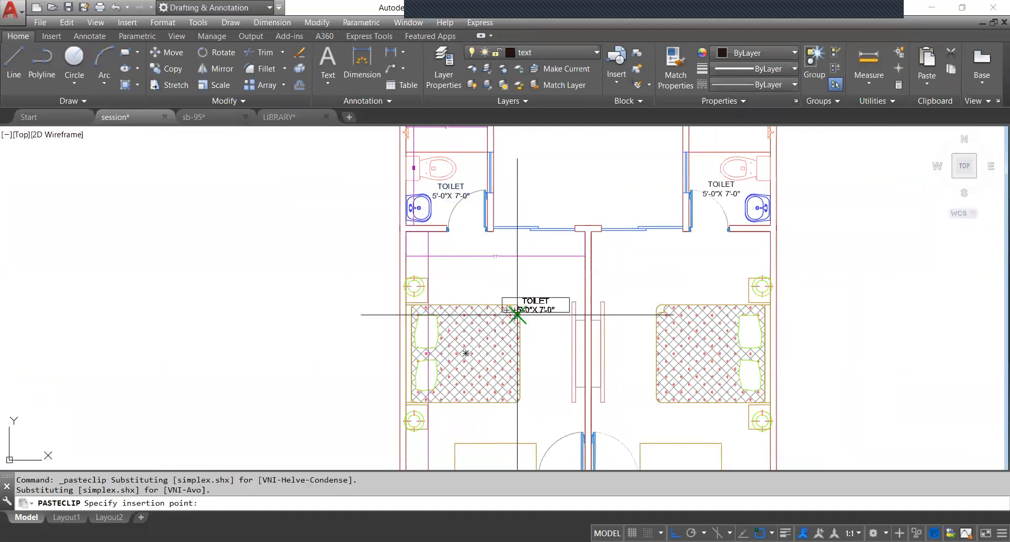
pyautogui.scroll(2, 504, 294)
pyautogui.click(492, 294)
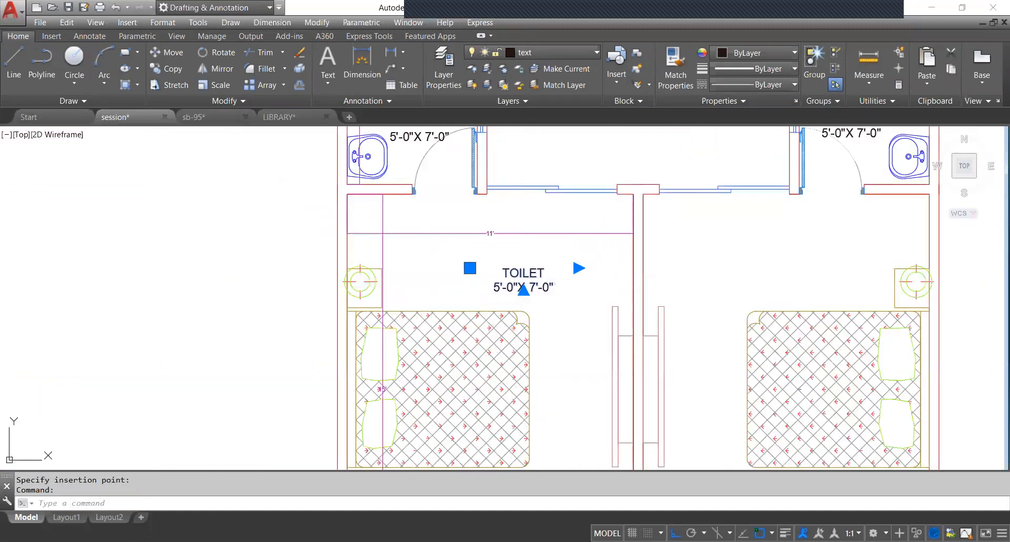
pyautogui.doubleClick(526, 272)
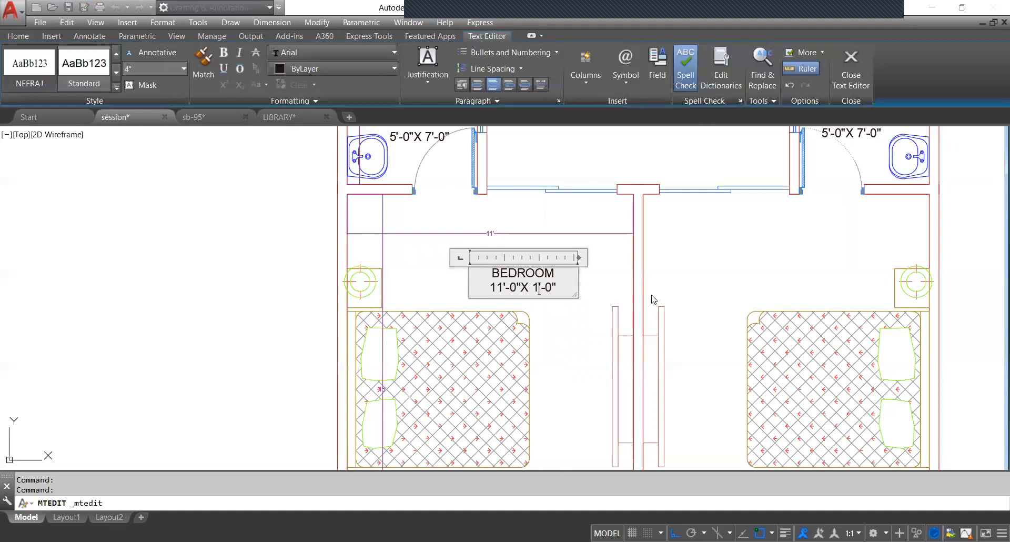
pyautogui.click(572, 333)
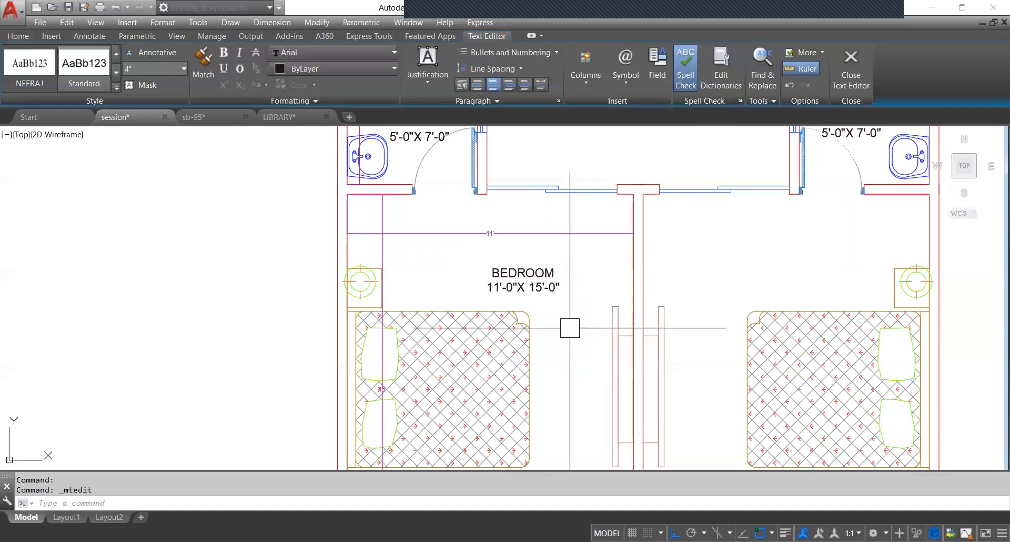
# Copy the bedroom label into the second bedroom, placing it above the bed.
pyautogui.click(541, 284)
pyautogui.hotkey('ctrl', 'c')
pyautogui.hotkey('ctrl', 'v')
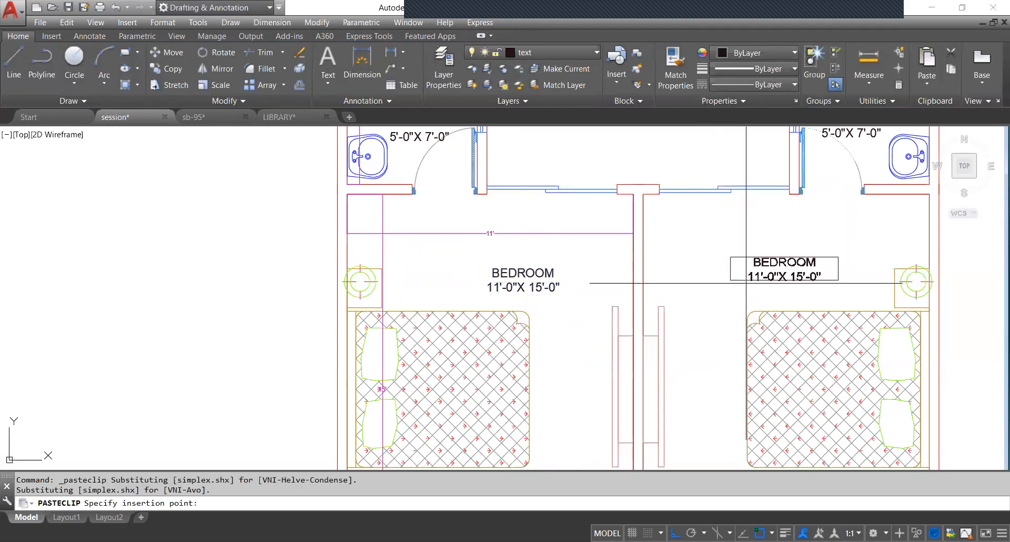
# Paste the bedroom label into the kitchen between the counter and the appliance, and change it to KITCHEN, 8'-0"X 8'-0".
pyautogui.scroll(-5, 624, 267)
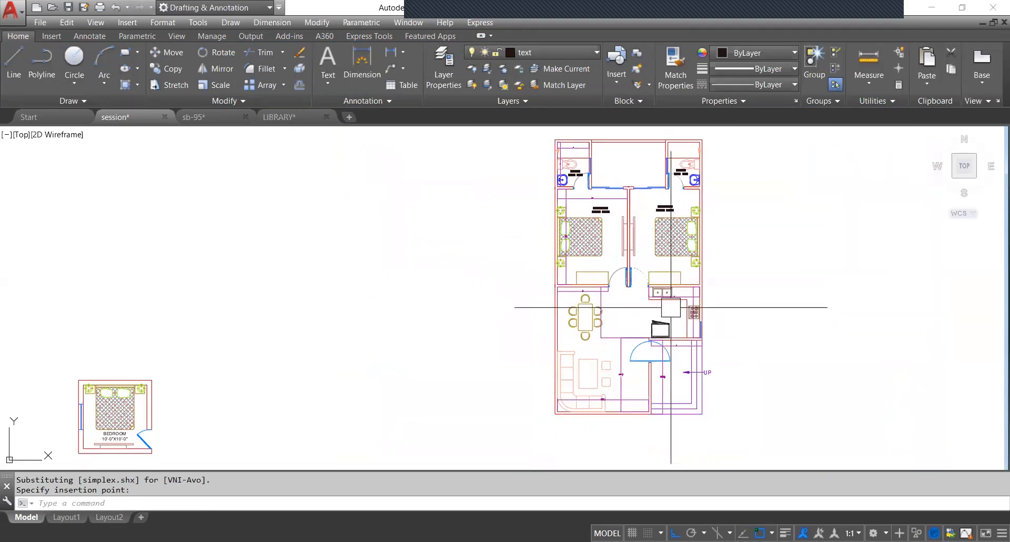
pyautogui.scroll(6, 668, 303)
pyautogui.moveTo(631, 357); pyautogui.dragTo(624, 325, button='middle')
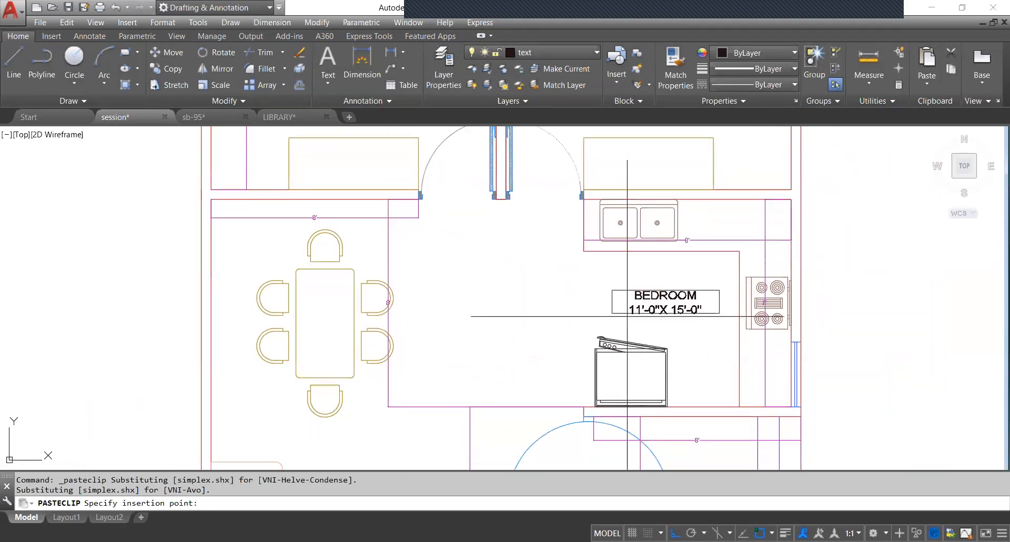
pyautogui.click(620, 307)
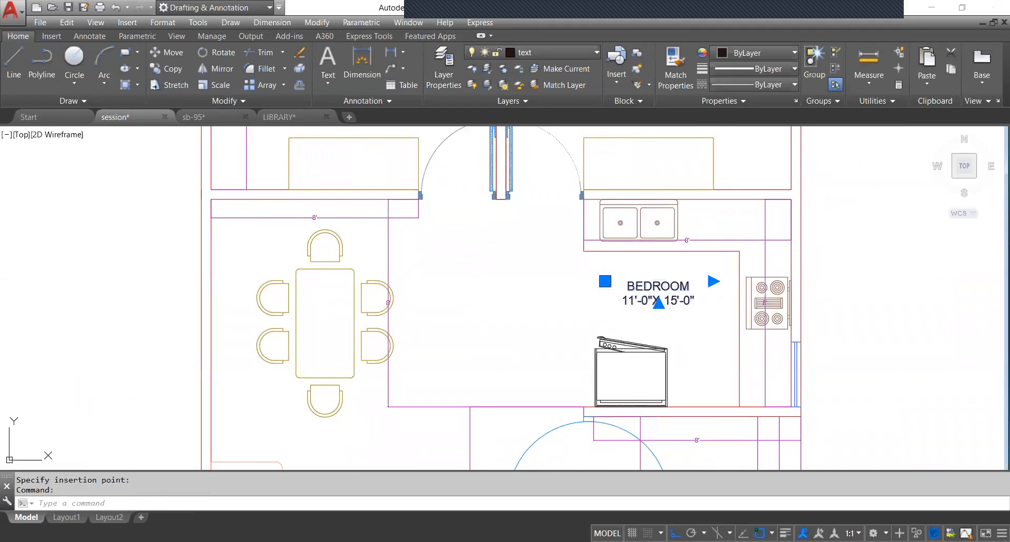
pyautogui.doubleClick(691, 284)
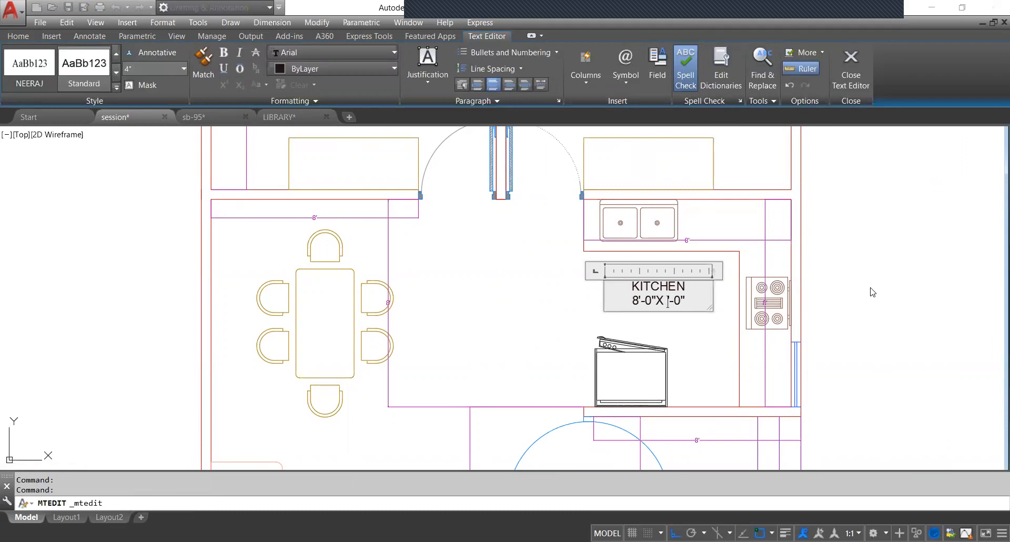
pyautogui.click(683, 357)
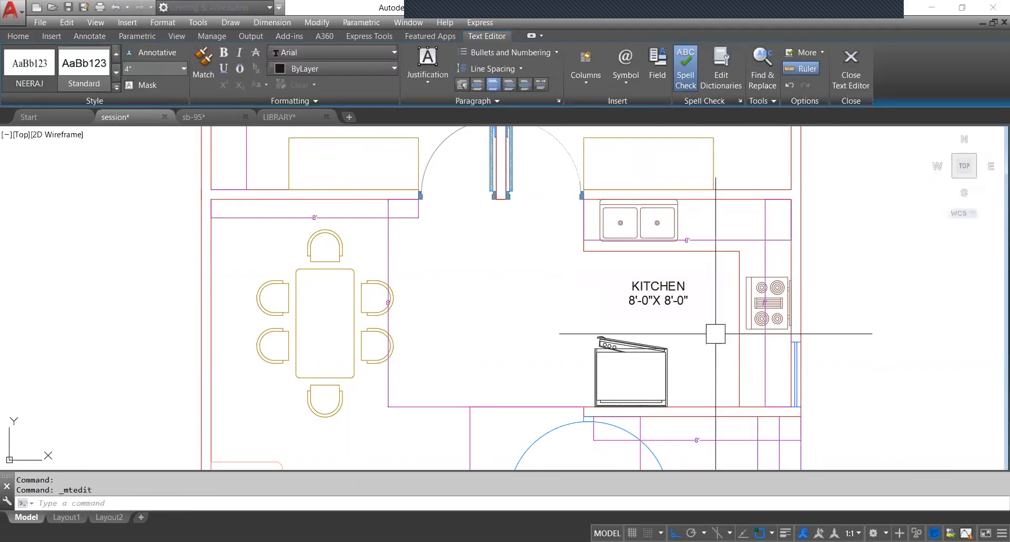
# Copy the kitchen label into the dining area, placing it beside the chair at the table's lower end.
pyautogui.scroll(-5, 668, 290)
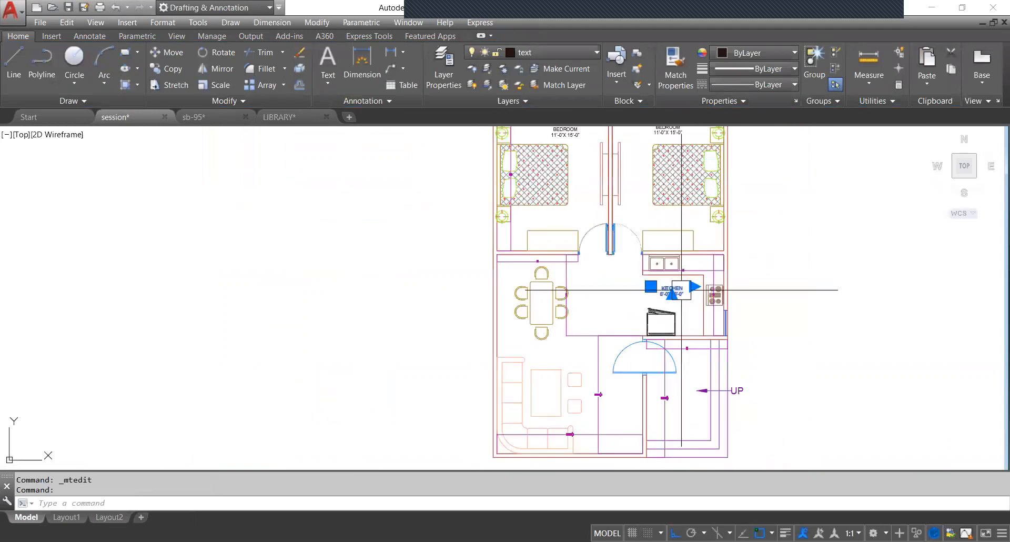
pyautogui.hotkey('ctrl', 'c')
pyautogui.hotkey('ctrl', 'v')
pyautogui.scroll(5, 569, 303)
pyautogui.scroll(-5, 568, 303)
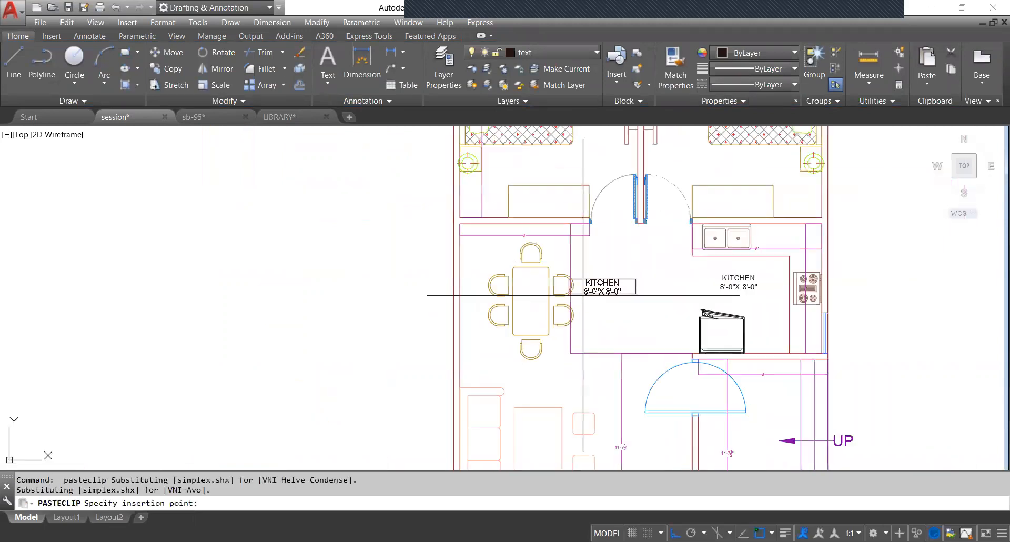
pyautogui.scroll(3, 552, 315)
pyautogui.scroll(-3, 566, 302)
pyautogui.scroll(5, 565, 302)
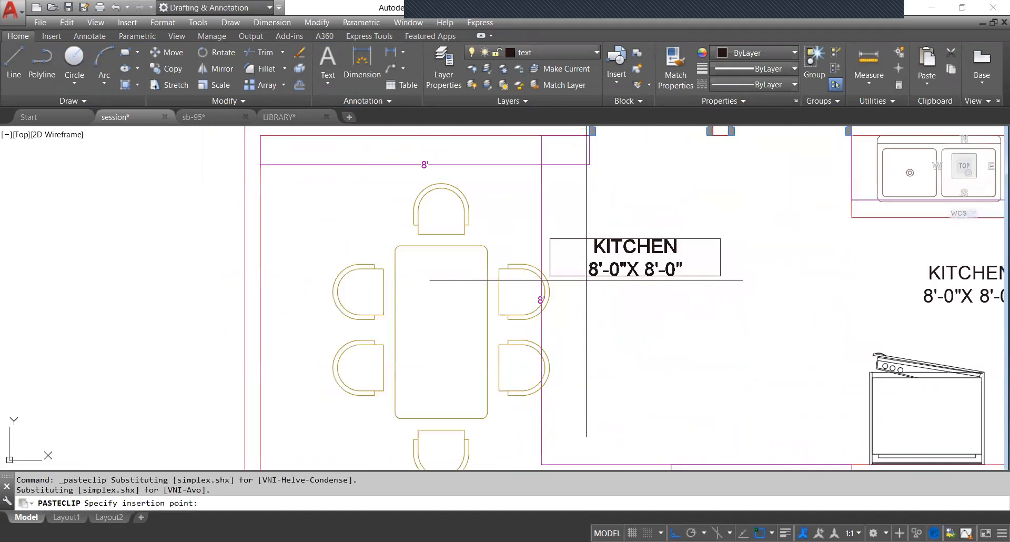
pyautogui.scroll(-3, 536, 289)
pyautogui.scroll(3, 534, 293)
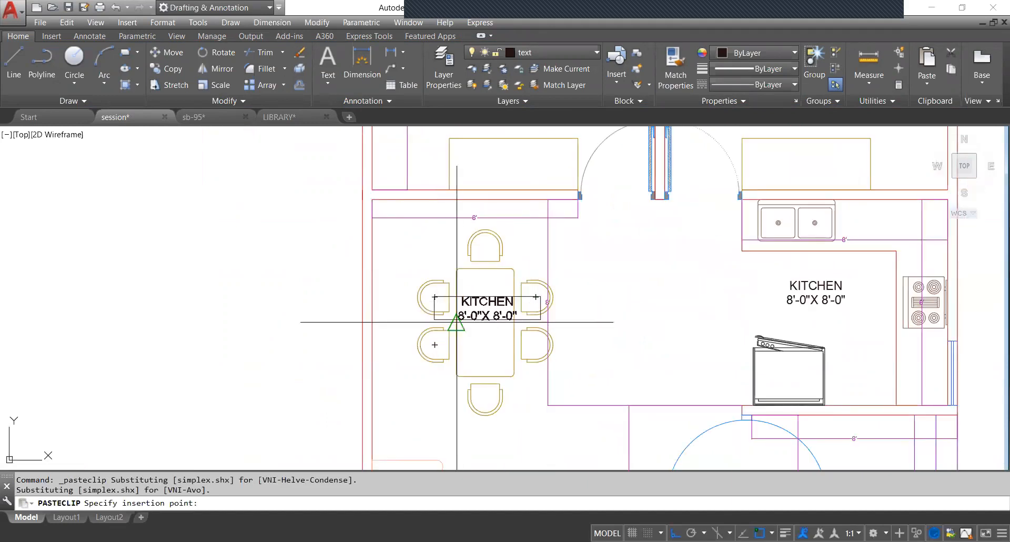
pyautogui.scroll(-2, 467, 308)
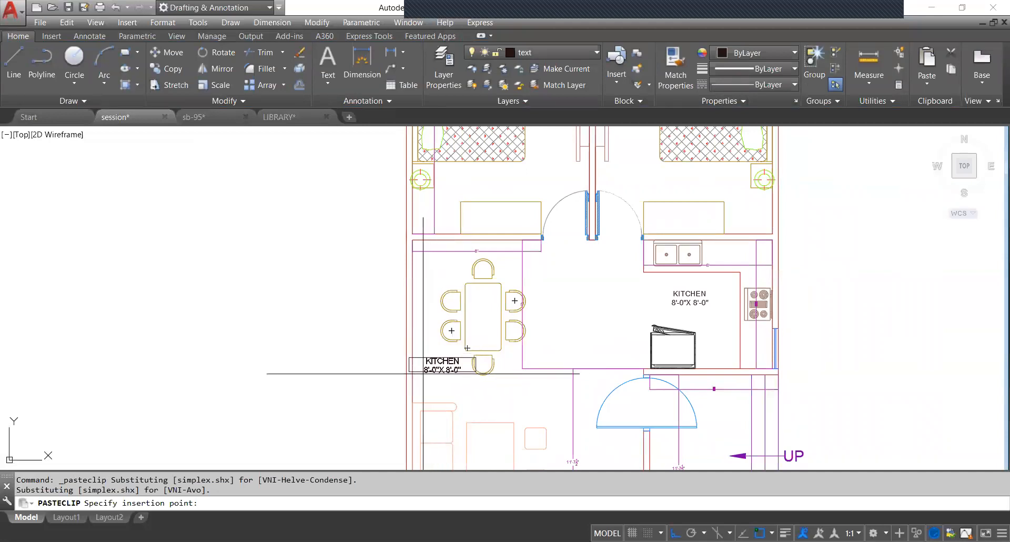
pyautogui.click(423, 374)
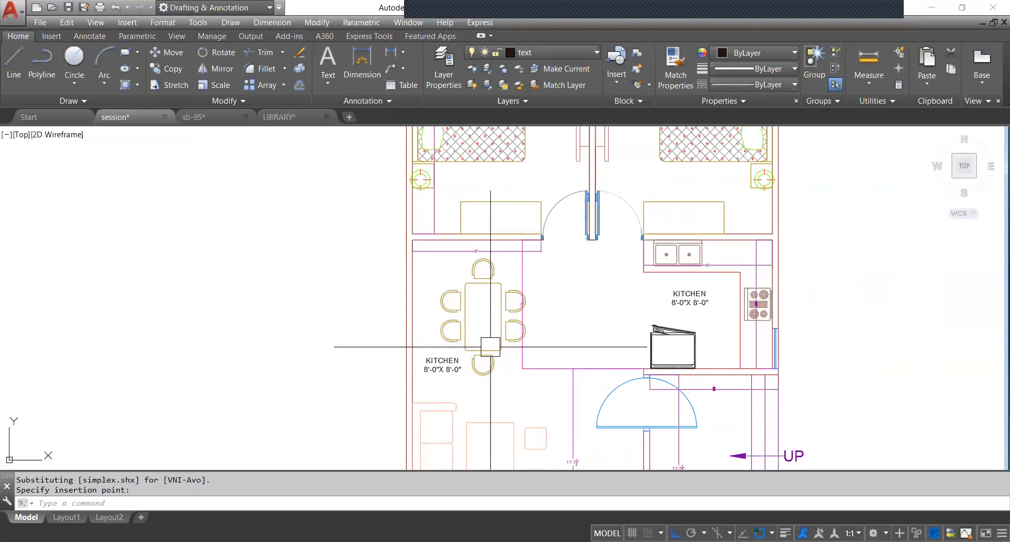
pyautogui.scroll(2, 509, 265)
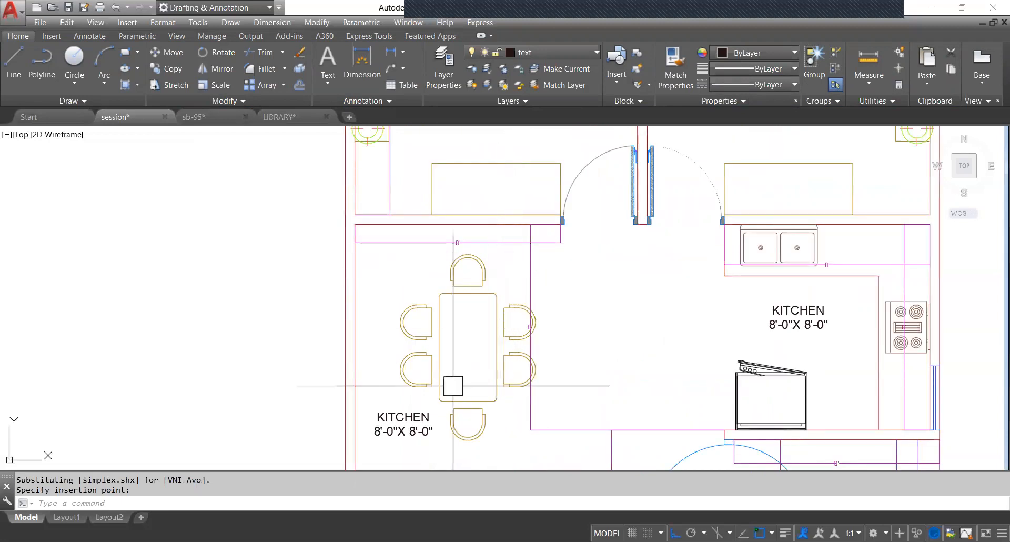
pyautogui.scroll(2, 416, 430)
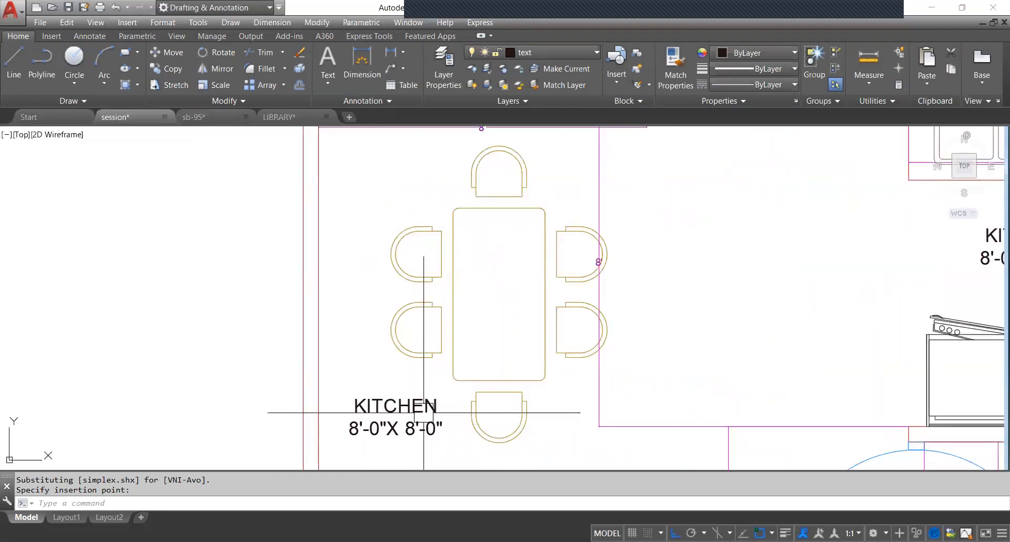
pyautogui.scroll(-2, 433, 406)
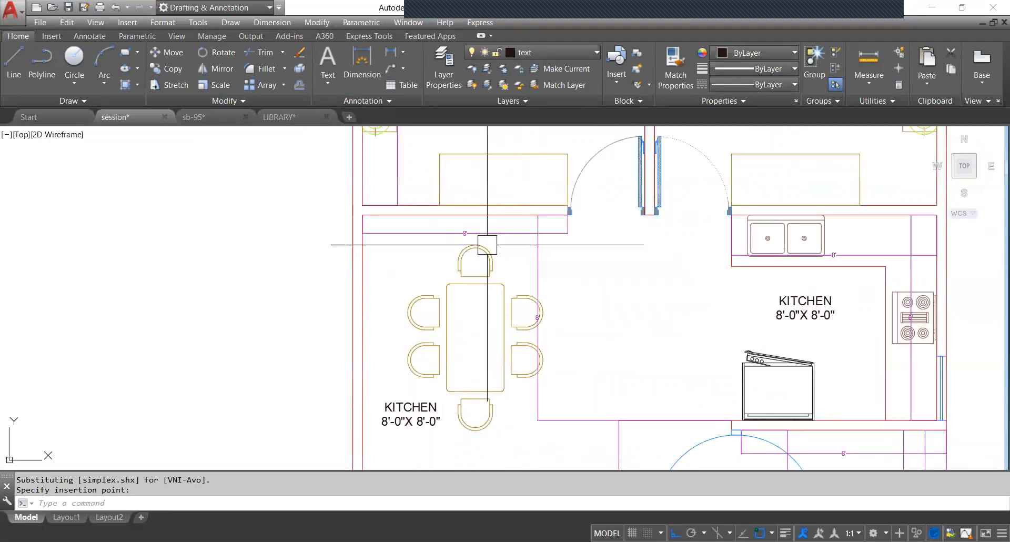
pyautogui.scroll(2, 478, 251)
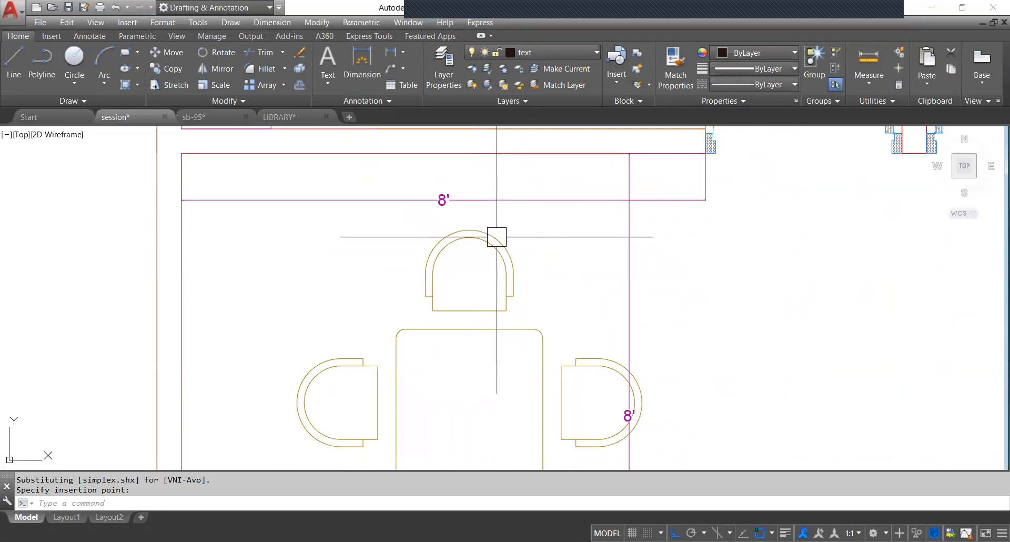
# Change the room name of the label beside the dining table to DINING AREA, above the 8'-0"X 8'-0" size line.
pyautogui.scroll(-3, 594, 400)
pyautogui.scroll(2, 557, 415)
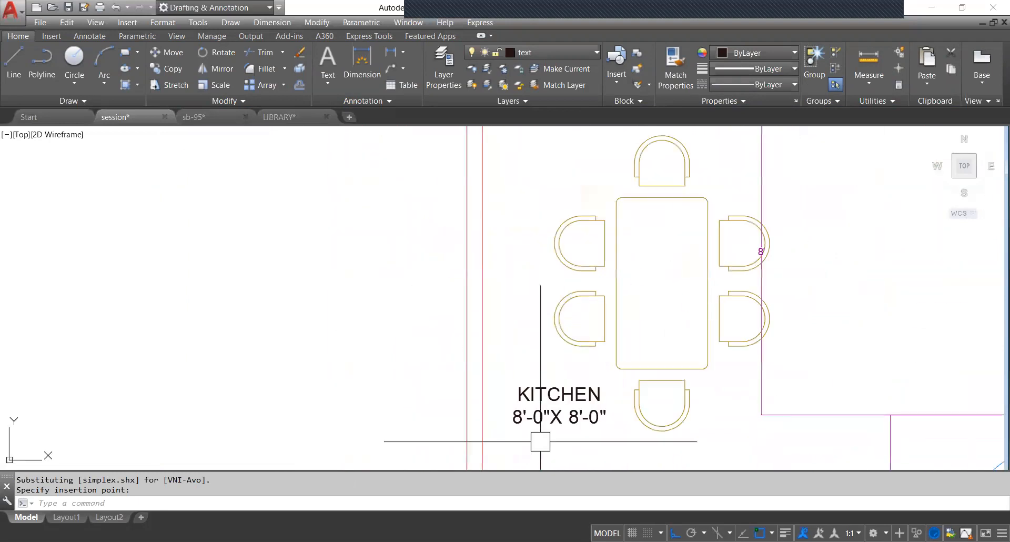
pyautogui.click(559, 419)
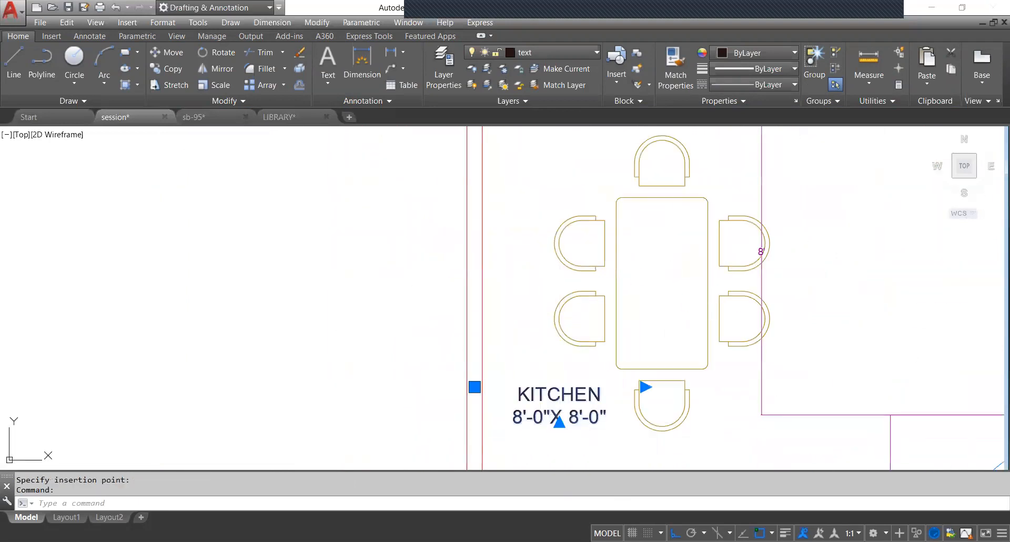
pyautogui.doubleClick(584, 394)
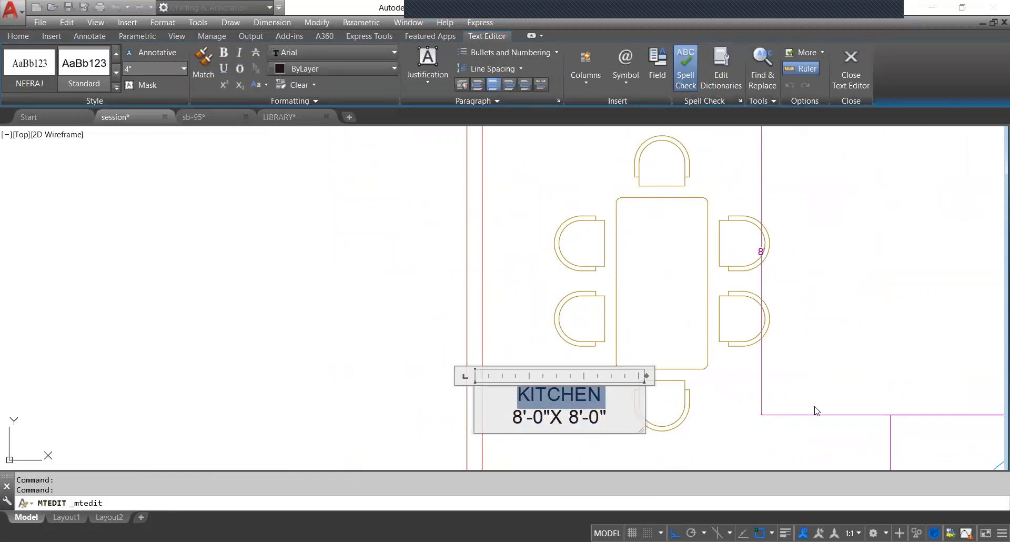
pyautogui.write('DINING AREA')
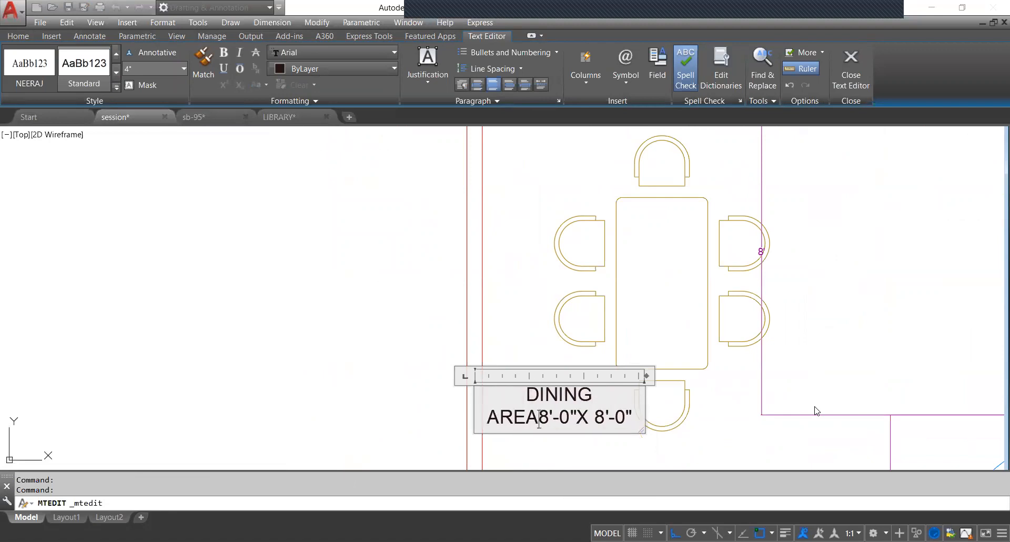
pyautogui.press('Return')
pyautogui.click(883, 366)
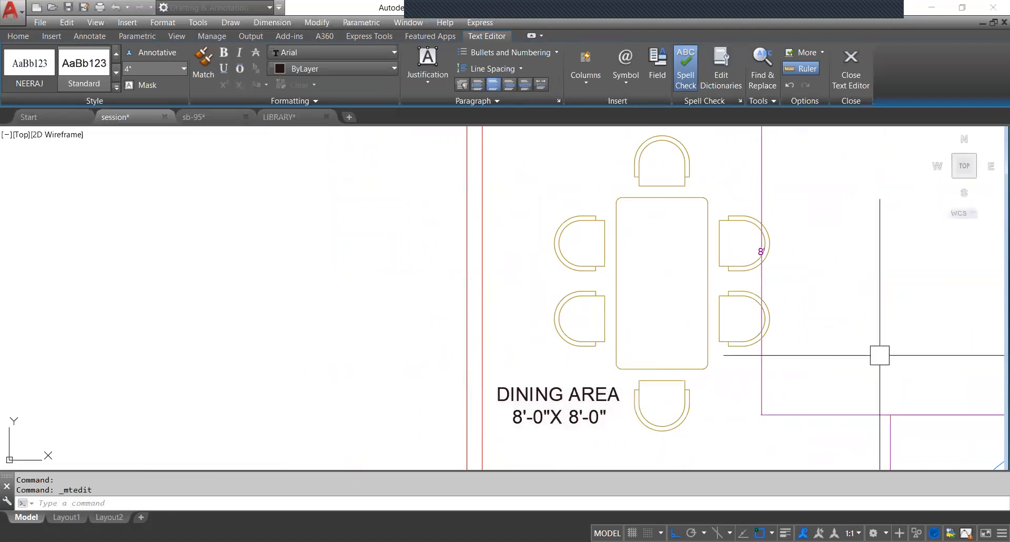
# Copy the dining area label into the living space, placing it between the small square seats and the porch wall.
pyautogui.scroll(-3, 586, 343)
pyautogui.moveTo(606, 392); pyautogui.dragTo(615, 350, button='middle')
pyautogui.click(506, 237)
pyautogui.hotkey('ctrl', 'c')
pyautogui.hotkey('ctrl', 'v')
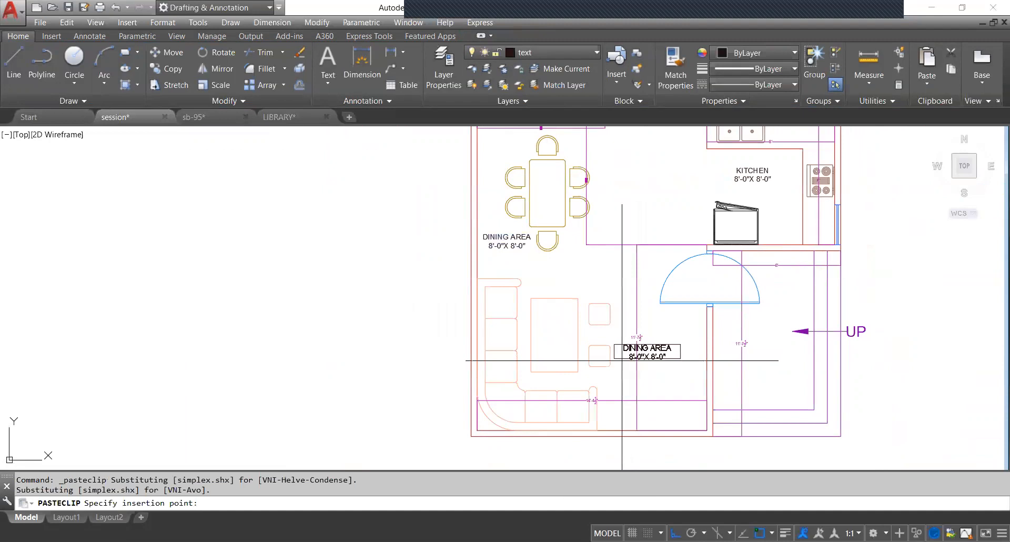
pyautogui.scroll(3, 628, 351)
pyautogui.scroll(-4, 657, 379)
pyautogui.click(650, 351)
pyautogui.scroll(4, 613, 395)
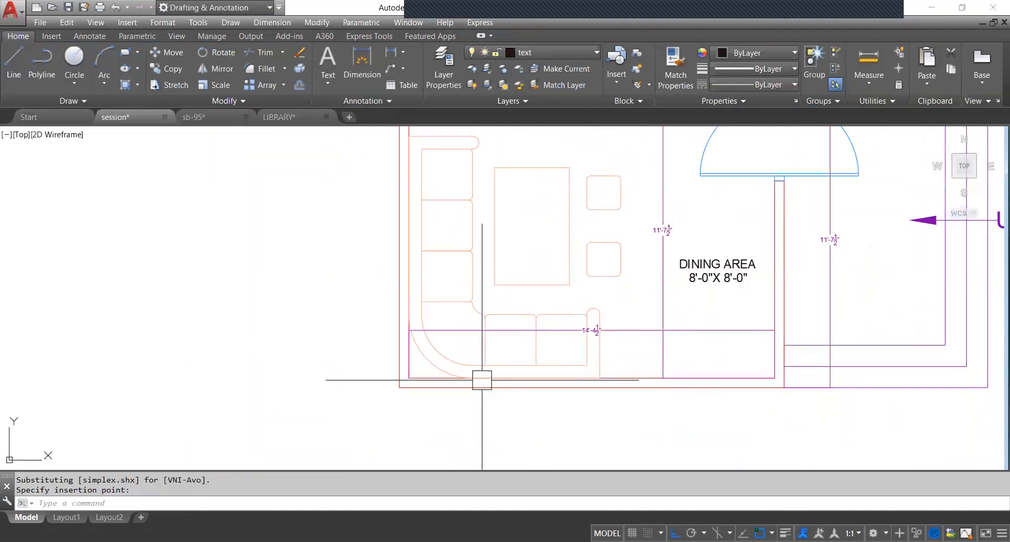
# Copy the window in the kitchen's outer wall and paste it in the empty space outside the plan's lower-left corner.
pyautogui.scroll(-5, 575, 396)
pyautogui.scroll(6, 599, 379)
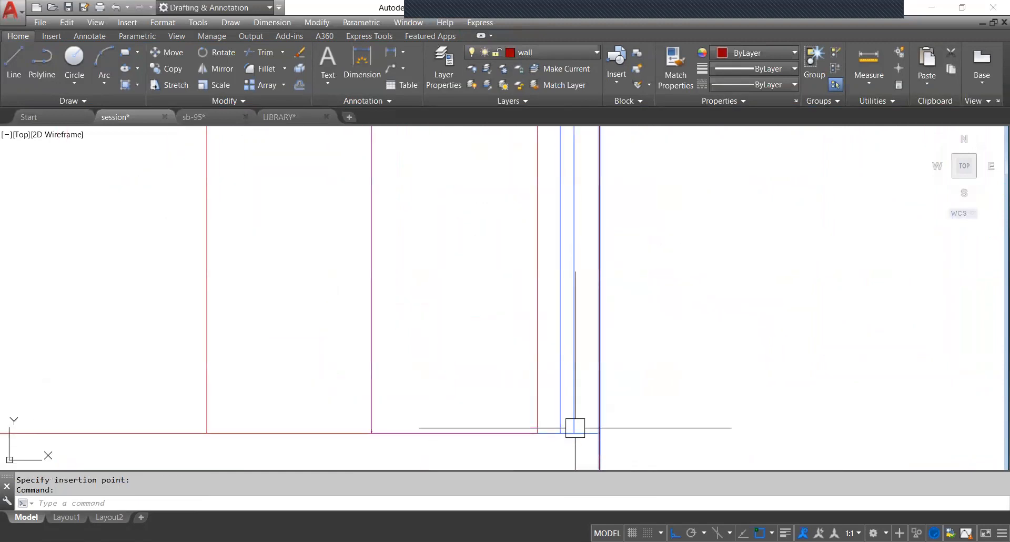
pyautogui.press('Escape')
pyautogui.click(589, 448)
pyautogui.scroll(-2, 567, 411)
pyautogui.scroll(-2, 567, 411)
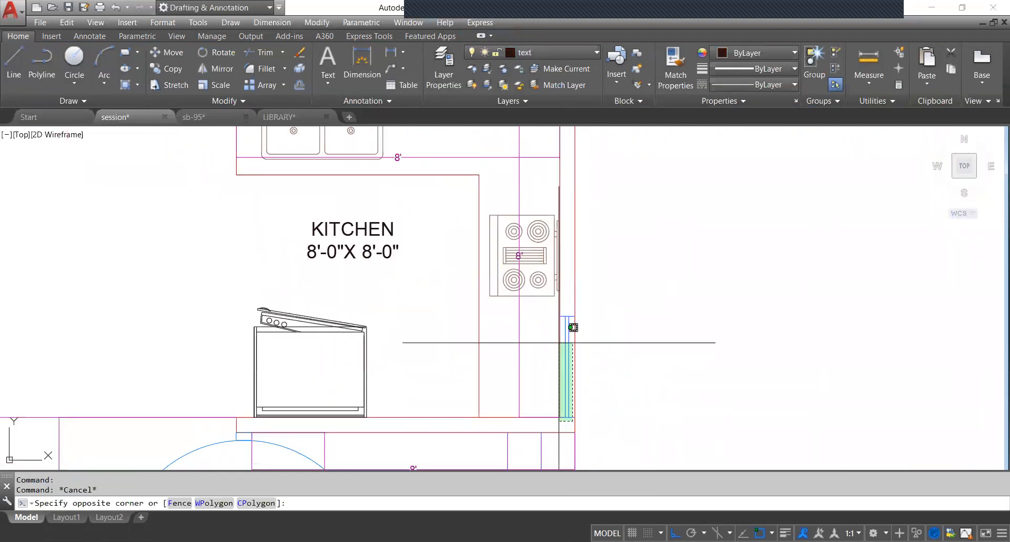
pyautogui.scroll(2, 573, 336)
pyautogui.click(575, 306)
pyautogui.scroll(-3, 578, 305)
pyautogui.hotkey('ctrl', 'c')
pyautogui.hotkey('ctrl', 'v')
pyautogui.moveTo(346, 441); pyautogui.dragTo(414, 348, button='middle')
pyautogui.click(331, 372)
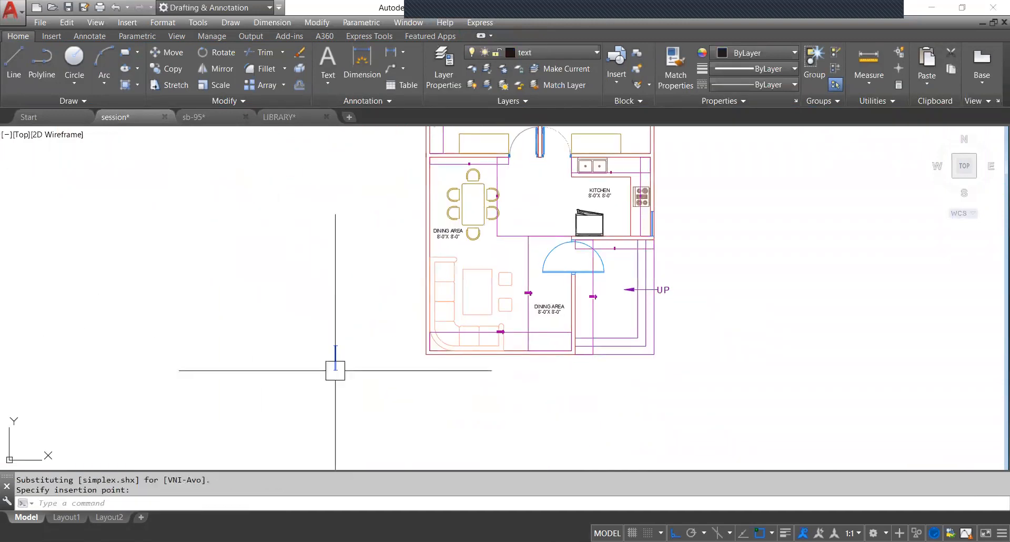
# Rotate the pasted window copy so that it lies horizontally.
pyautogui.click(305, 405)
pyautogui.click(325, 384)
pyautogui.write('RO')
pyautogui.press('Return')
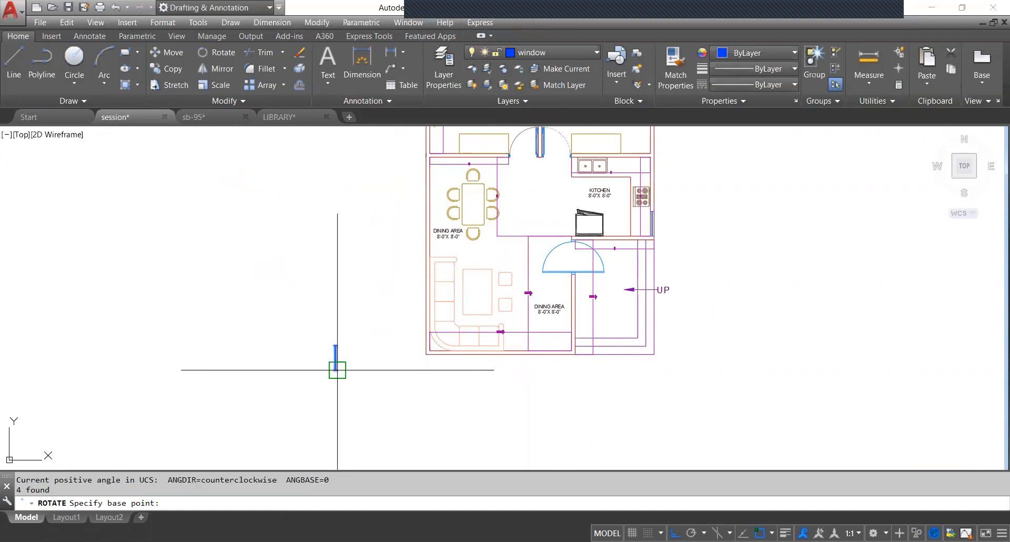
pyautogui.scroll(3, 333, 360)
pyautogui.click(326, 289)
pyautogui.click(342, 316)
pyautogui.click(374, 232)
# Move the rotated window into the bottom wall, snapping it to the inner left corner behind the curved sofa.
pyautogui.click(203, 295)
pyautogui.write('M')
pyautogui.press('Return')
pyautogui.click(225, 279)
pyautogui.click(702, 313)
pyautogui.scroll(-3, 702, 316)
pyautogui.scroll(3, 694, 347)
pyautogui.moveTo(768, 342); pyautogui.dragTo(680, 353, button='middle')
pyautogui.scroll(4, 683, 354)
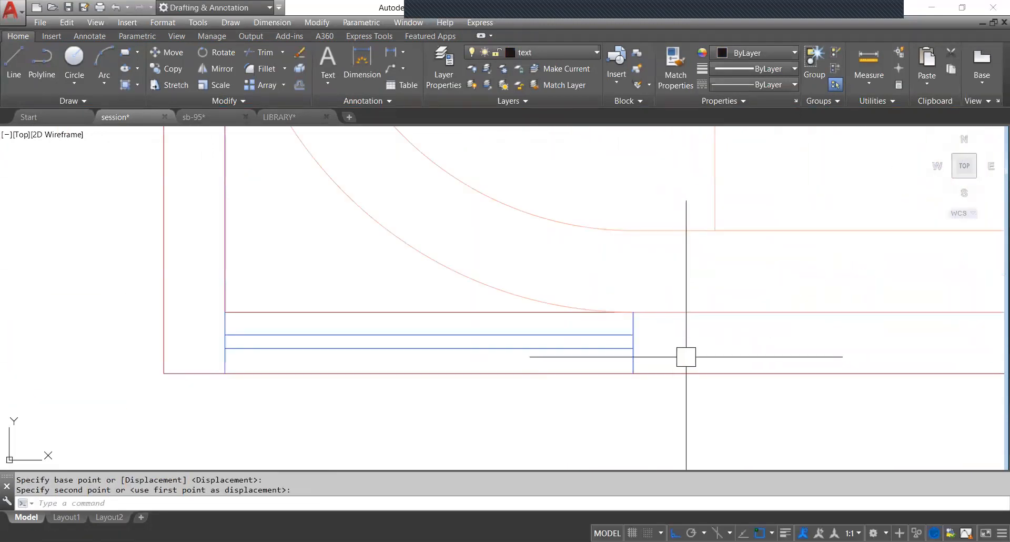
# Copy the bottom-wall window and paste the copy just below the wall, outside the plan.
pyautogui.click(684, 355)
pyautogui.click(213, 318)
pyautogui.scroll(-3, 199, 348)
pyautogui.scroll(-2, 200, 348)
pyautogui.hotkey('ctrl', 'c')
pyautogui.hotkey('ctrl', 'v')
pyautogui.click(746, 377)
# Move the pasted window into the bottom wall, snapping its right end to the inner corner at the porch wall.
pyautogui.moveTo(736, 384); pyautogui.dragTo(439, 438)
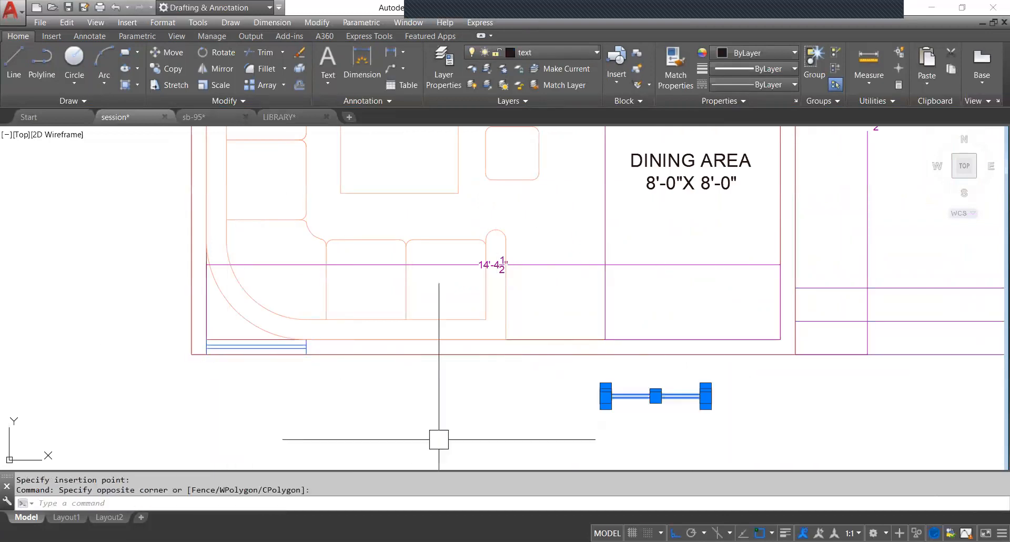
pyautogui.write('m')
pyautogui.press('Return')
pyautogui.click(705, 389)
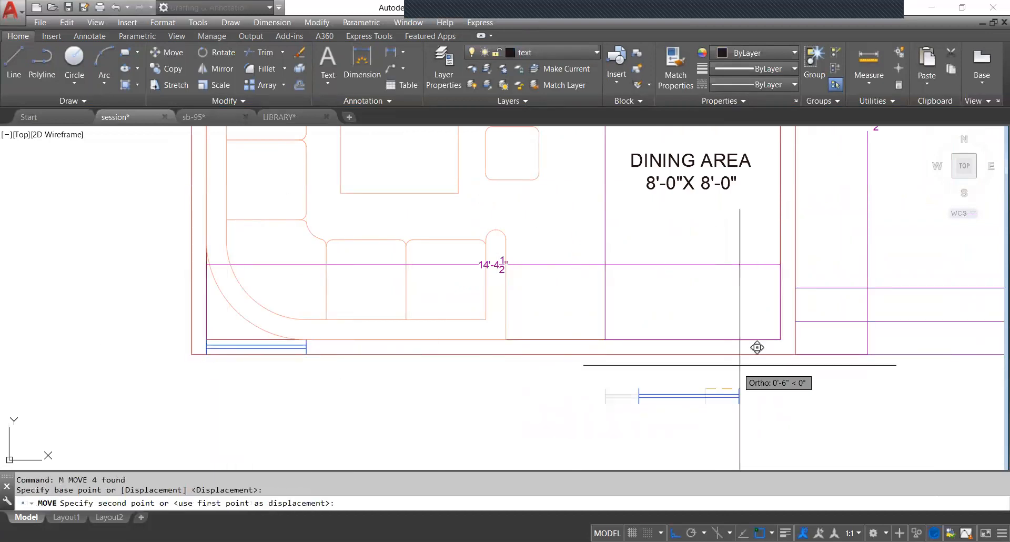
pyautogui.click(780, 341)
pyautogui.scroll(-4, 695, 385)
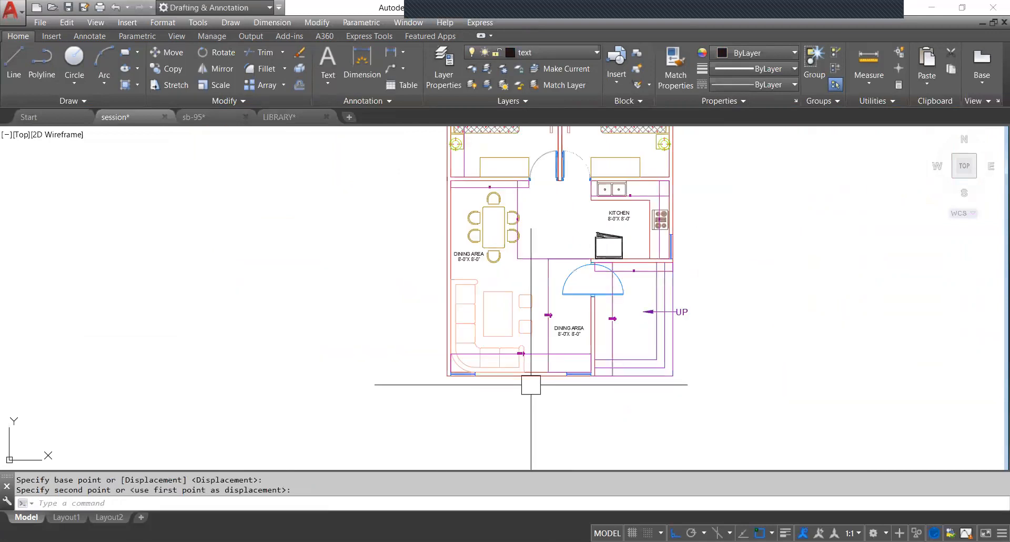
# Change the label in the living space to DRAWING AREA, 14'-5"X 11'-8".
pyautogui.scroll(-1, 600, 413)
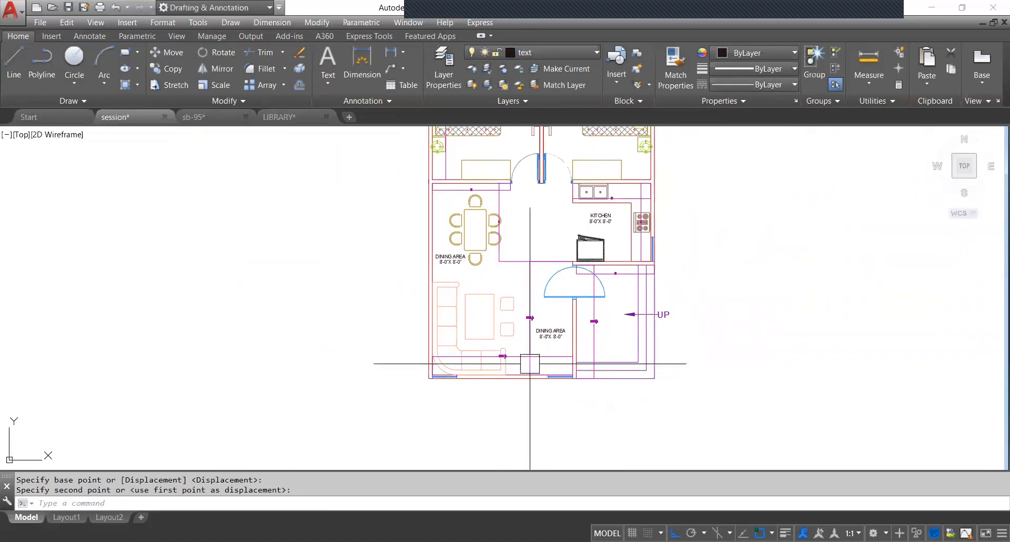
pyautogui.moveTo(554, 317); pyautogui.dragTo(532, 330, button='middle')
pyautogui.scroll(2, 532, 331)
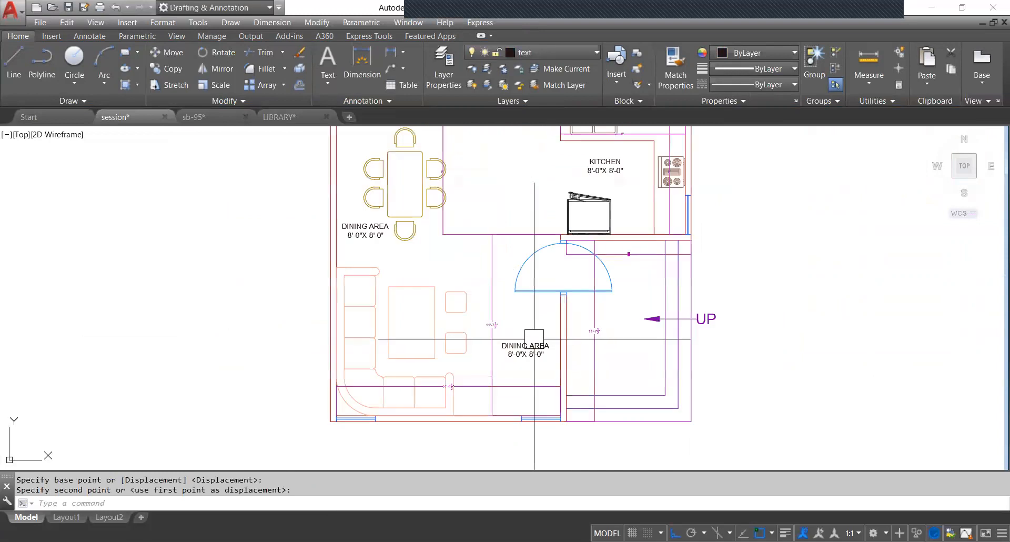
pyautogui.click(526, 350)
pyautogui.doubleClick(527, 349)
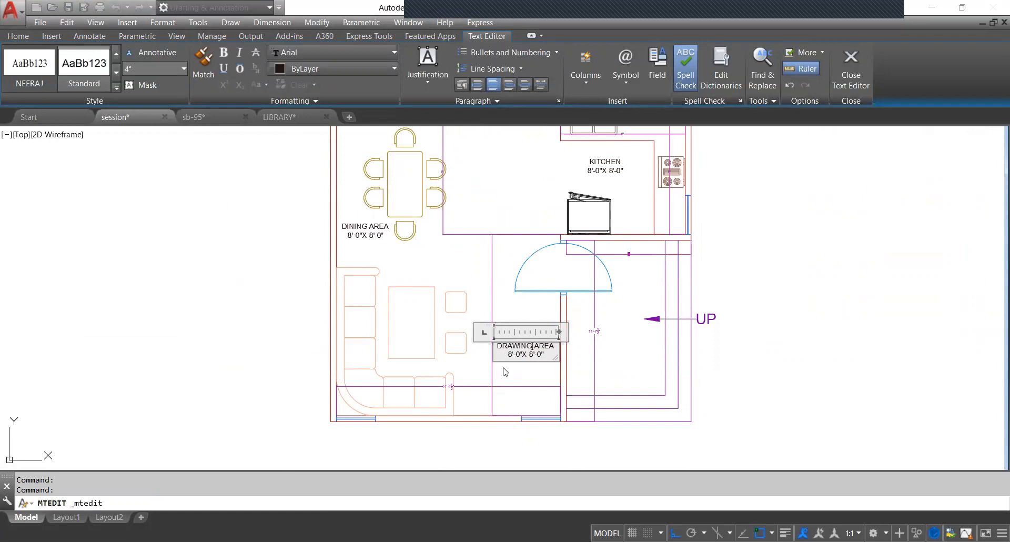
pyautogui.scroll(2, 505, 372)
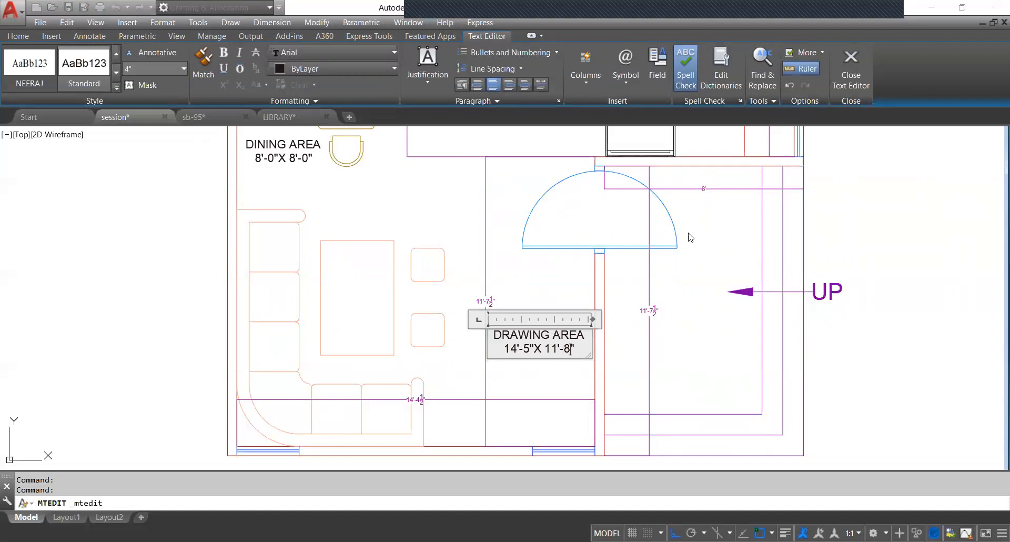
pyautogui.click(521, 277)
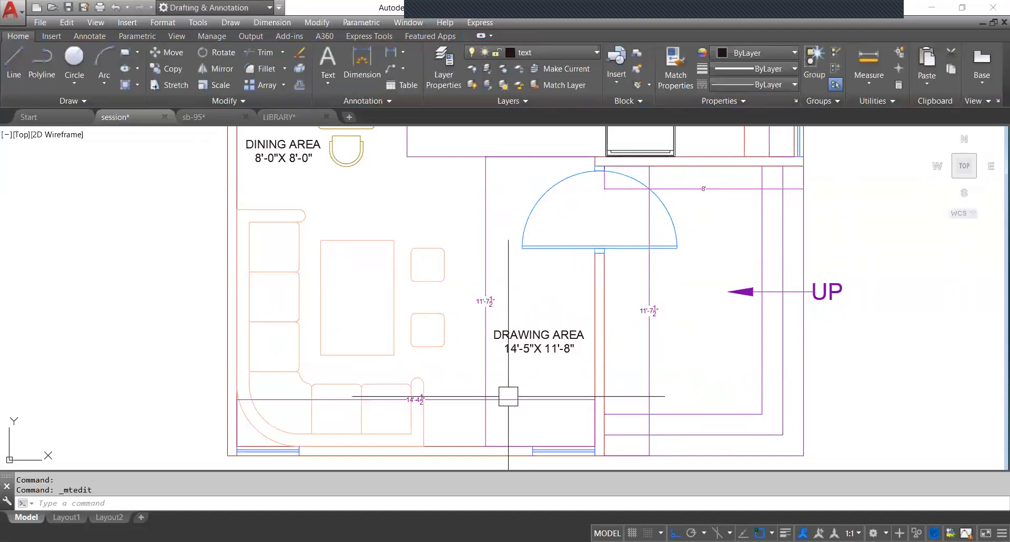
# Copy the drawing area label into the porch, placing it below the UP arrow.
pyautogui.scroll(-4, 504, 365)
pyautogui.scroll(3, 503, 365)
pyautogui.click(431, 406)
pyautogui.hotkey('ctrl', 'c')
pyautogui.hotkey('ctrl', 'v')
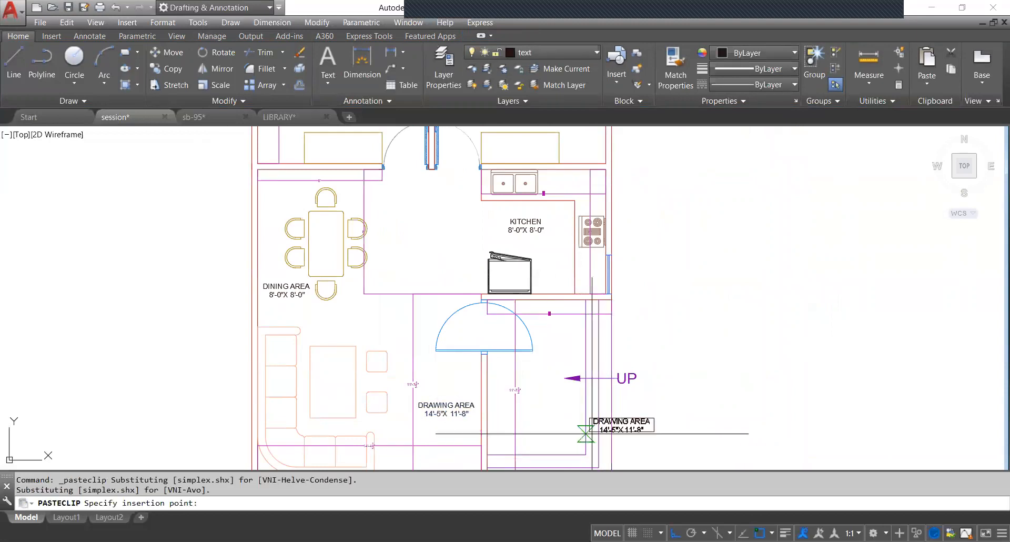
pyautogui.scroll(4, 553, 416)
pyautogui.click(476, 427)
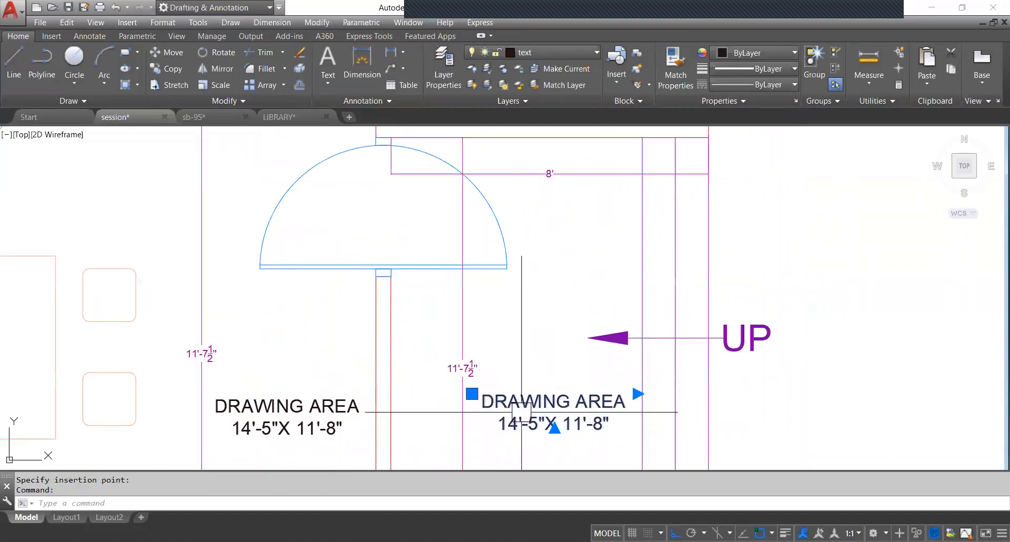
# Change the label in the porch to PORCH, 8'-0"X 11'-8".
pyautogui.doubleClick(493, 406)
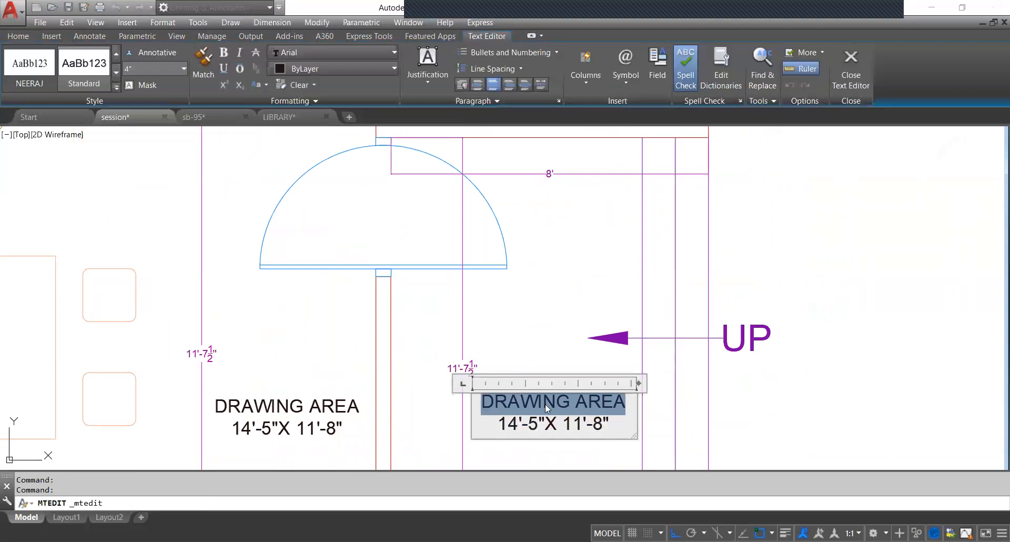
pyautogui.write('PORCH')
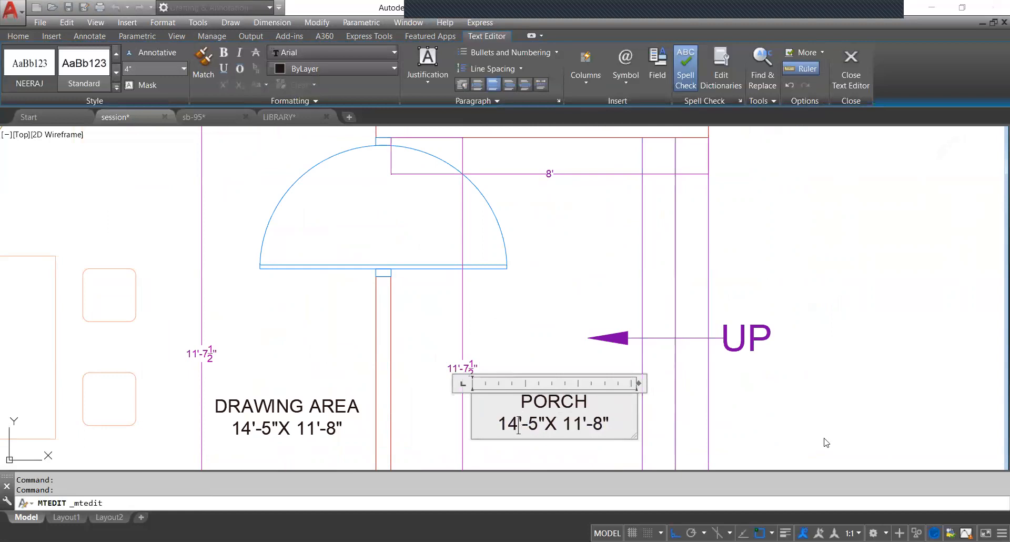
pyautogui.press('BackSpace')
pyautogui.press('BackSpace')
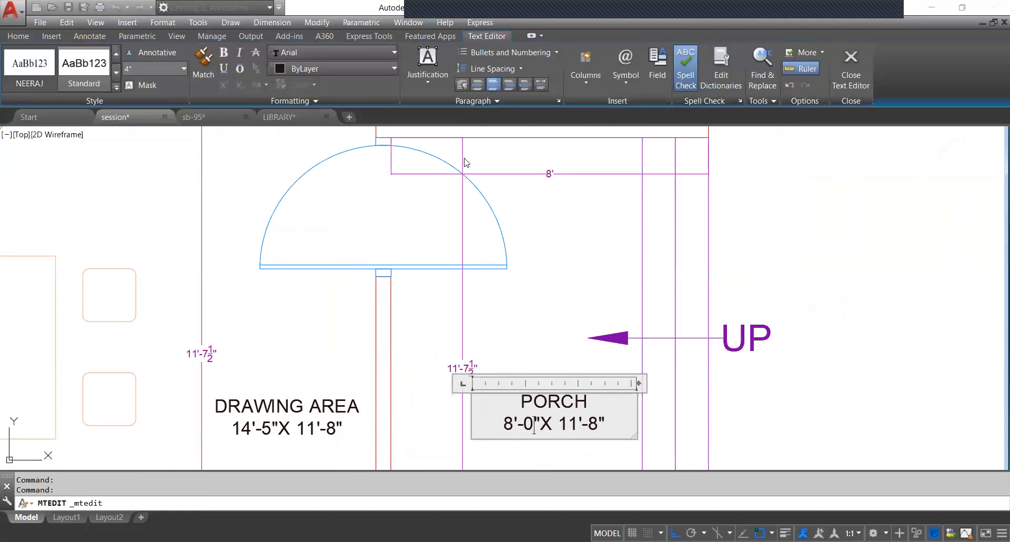
pyautogui.scroll(-4, 539, 335)
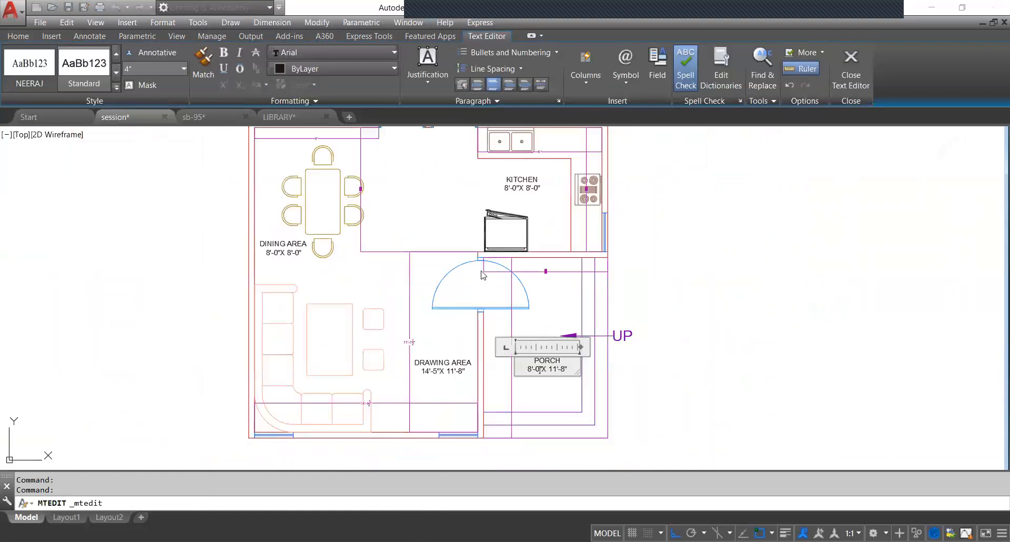
pyautogui.scroll(4, 534, 370)
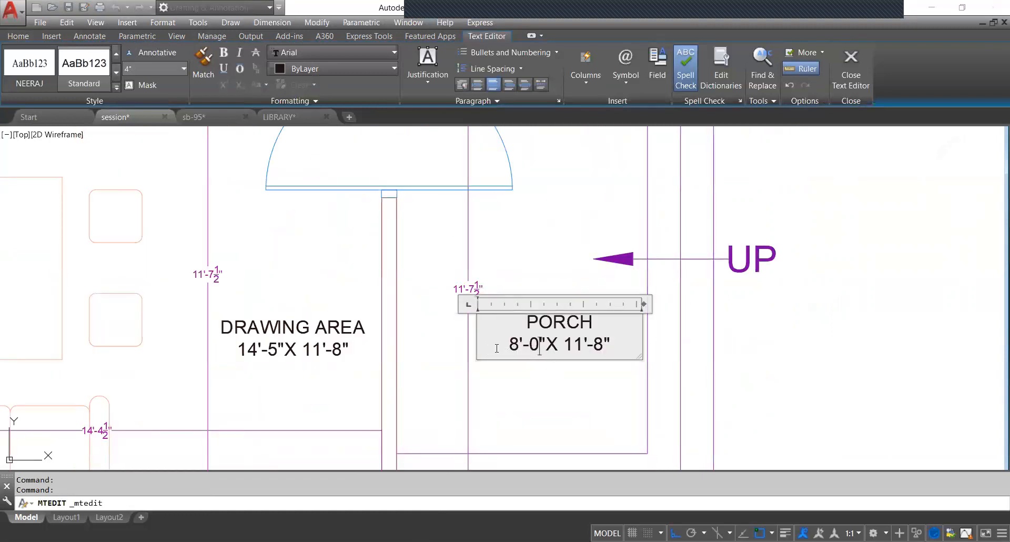
pyautogui.scroll(-2, 526, 355)
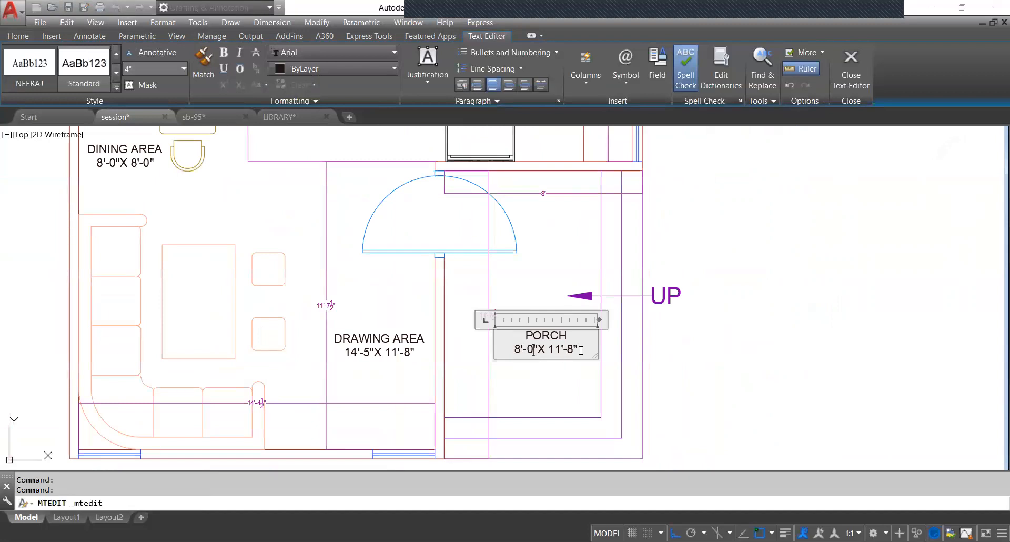
pyautogui.scroll(2, 536, 331)
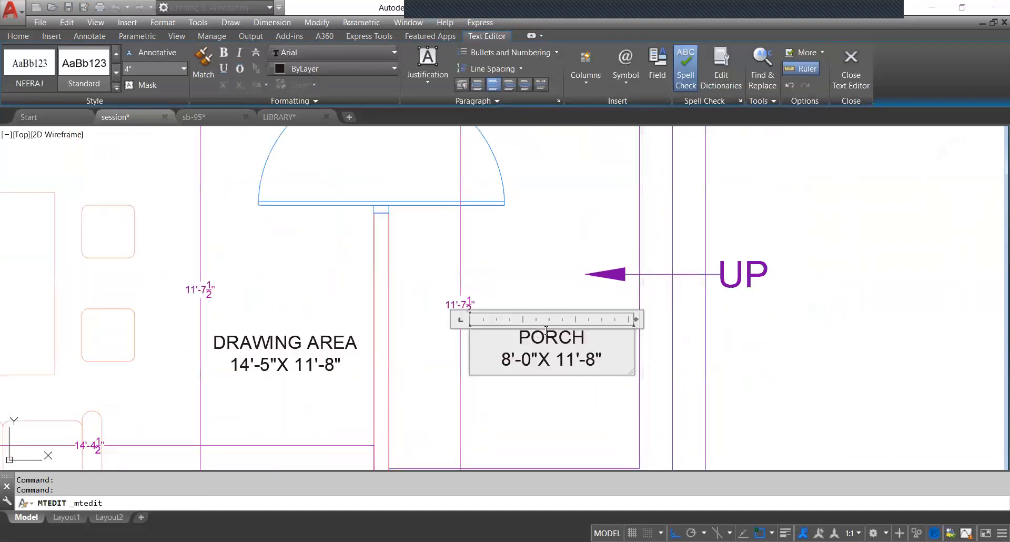
pyautogui.click(514, 239)
# Examine the whole floor plan to check that every room carries a name and size label.
pyautogui.scroll(-3, 473, 270)
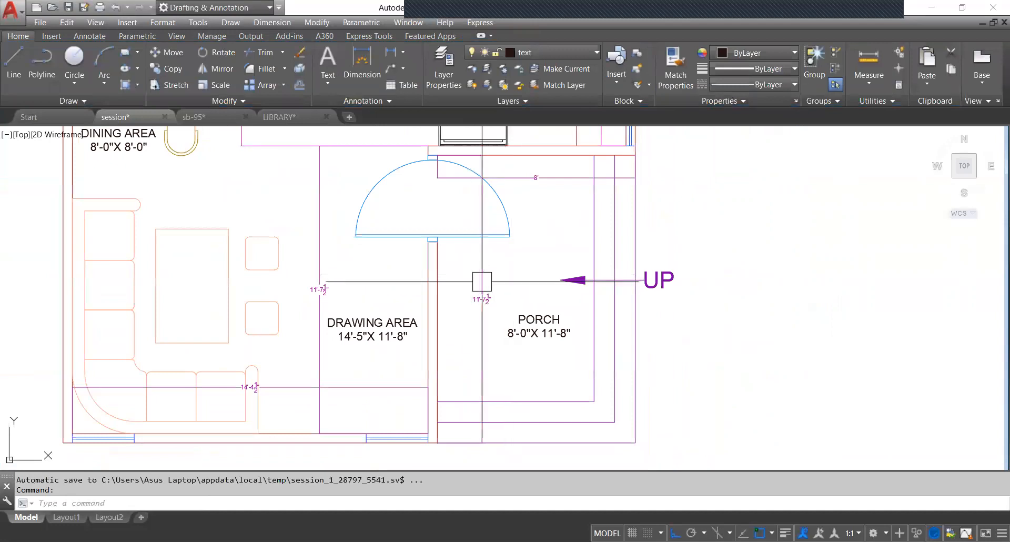
pyautogui.scroll(-3, 481, 281)
pyautogui.moveTo(471, 235); pyautogui.dragTo(496, 316, button='middle')
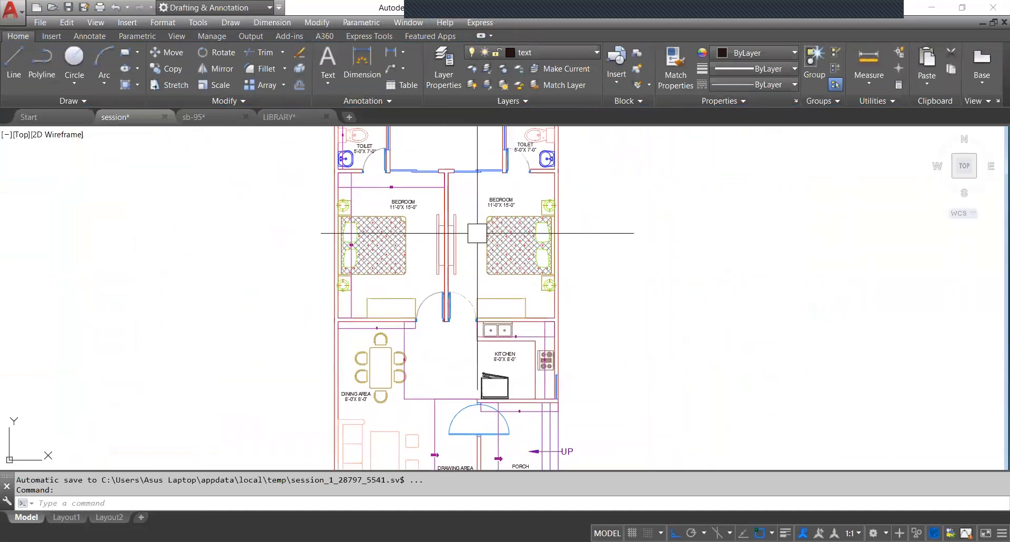
pyautogui.moveTo(448, 468); pyautogui.dragTo(465, 360, button='middle')
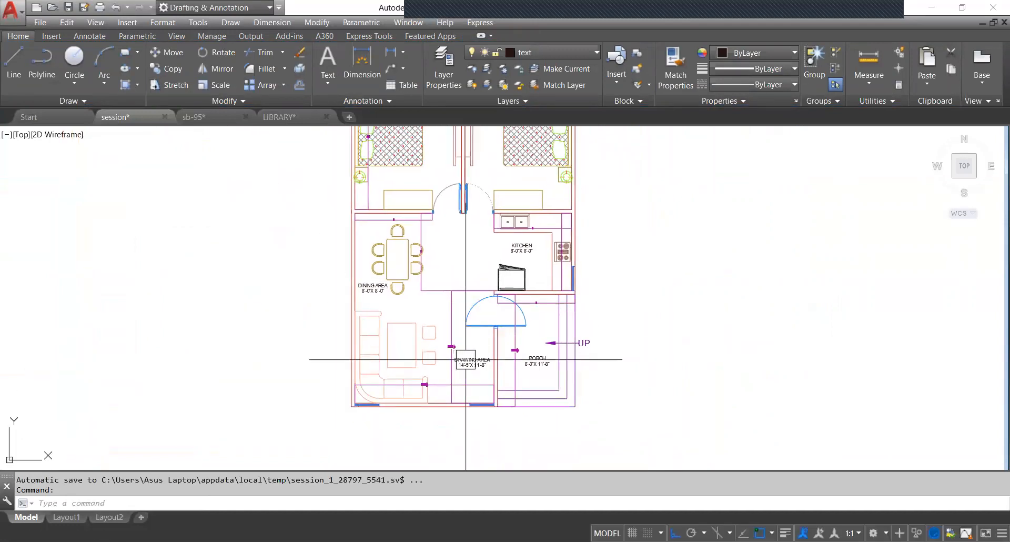
pyautogui.scroll(1, 465, 359)
pyautogui.scroll(-3, 462, 327)
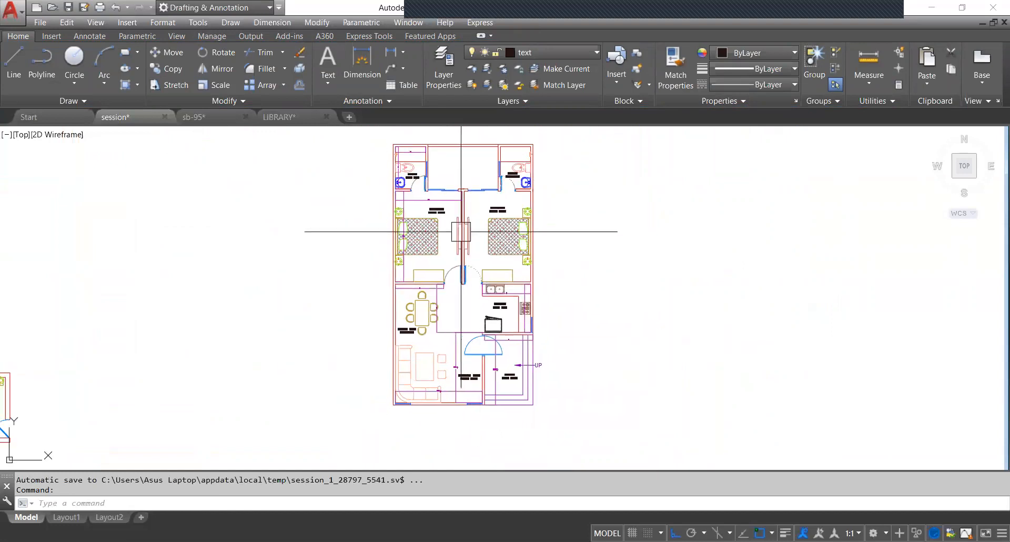
pyautogui.scroll(4, 461, 231)
# Paste a copy of the bedroom's wall-mounted TV unit into the drawing area near its label.
pyautogui.press('Escape')
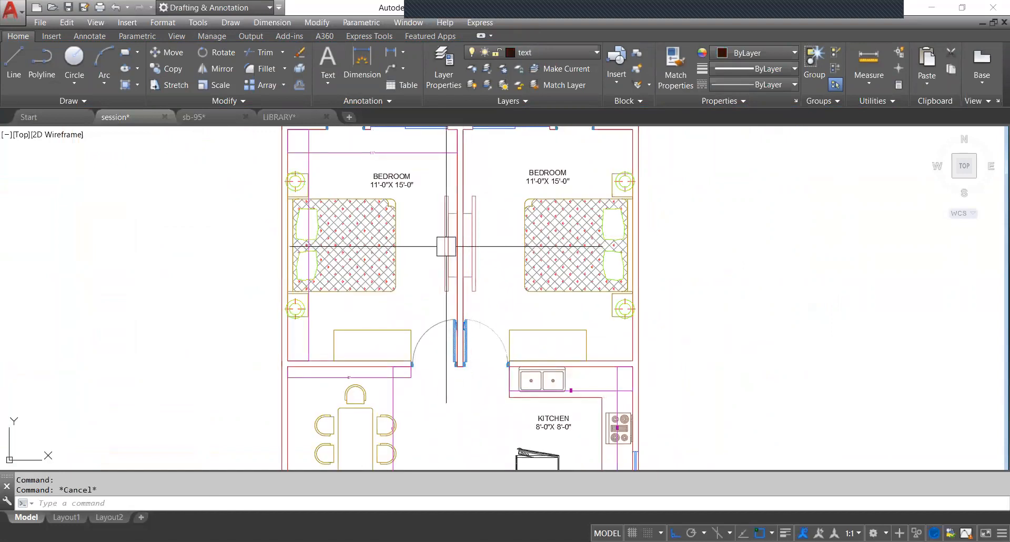
pyautogui.hotkey('ctrl', 'v')
pyautogui.moveTo(516, 372); pyautogui.dragTo(527, 76, button='middle')
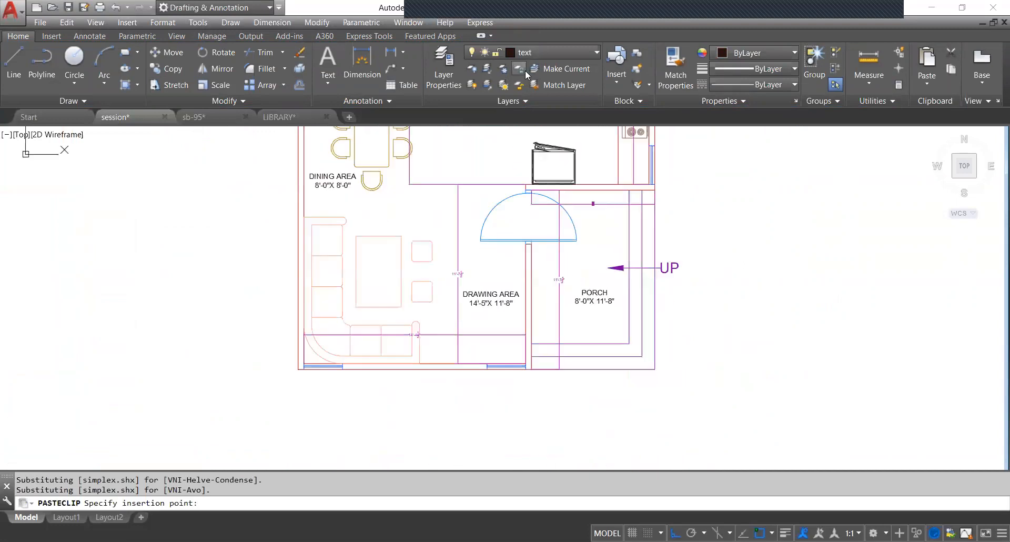
pyautogui.scroll(4, 463, 365)
pyautogui.click(525, 302)
# Move the pasted TV unit flush against the wall between the drawing area and the porch.
pyautogui.moveTo(520, 259); pyautogui.dragTo(472, 330, button='middle')
pyautogui.click(472, 330)
pyautogui.write('m')
pyautogui.press('Return')
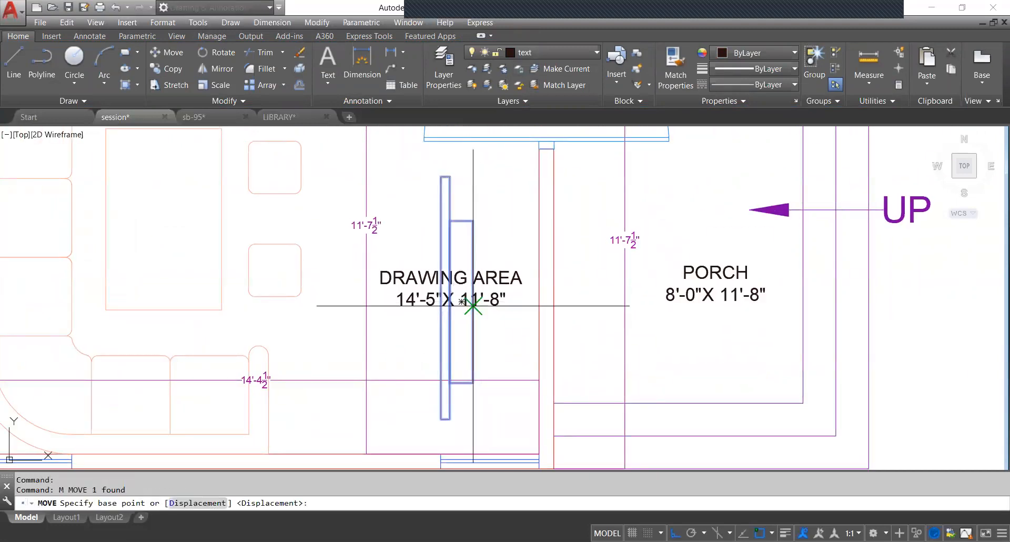
pyautogui.click(473, 301)
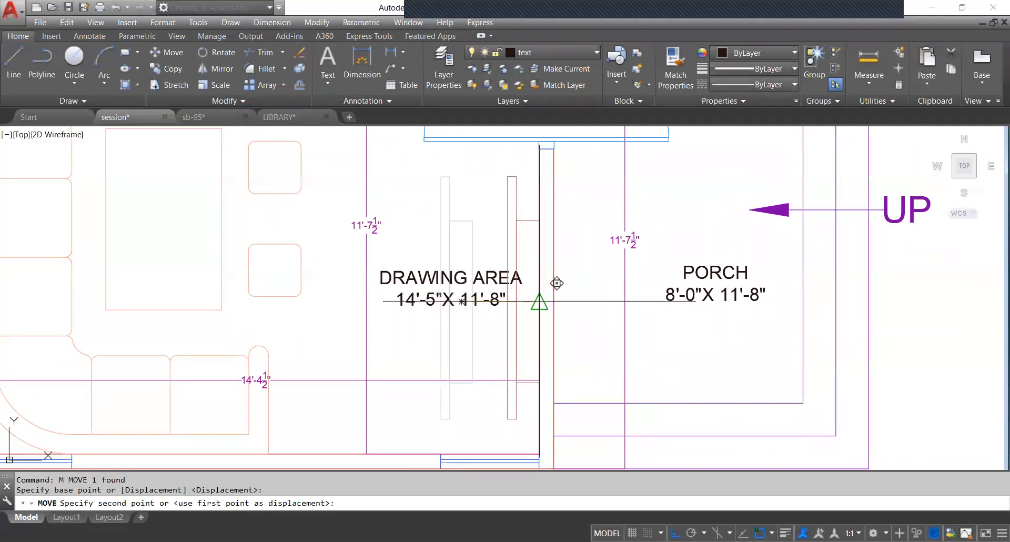
pyautogui.click(539, 301)
# Shift the DRAWING AREA label slightly away from the TV unit so the two no longer overlap.
pyautogui.click(447, 297)
pyautogui.write('m')
pyautogui.press('Return')
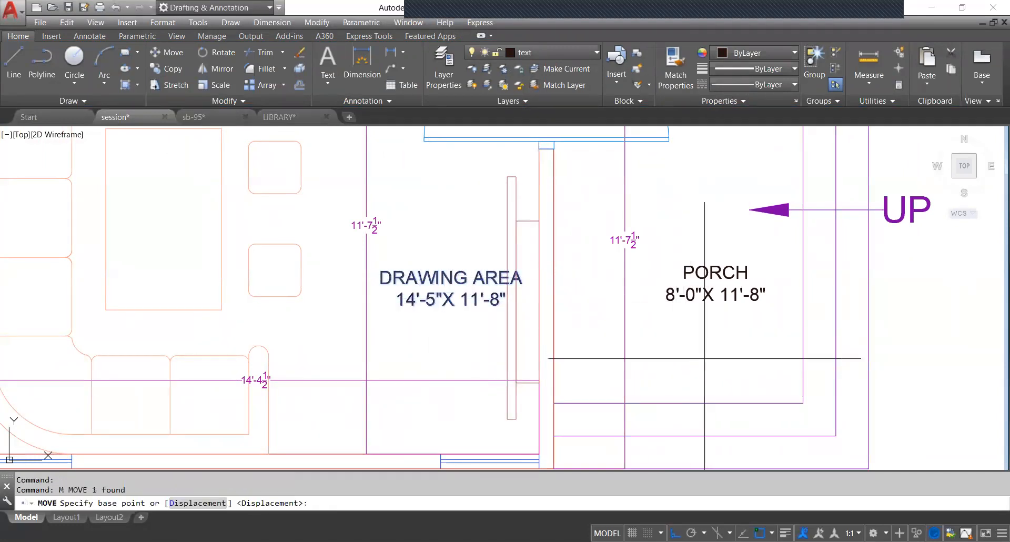
pyautogui.click(705, 358)
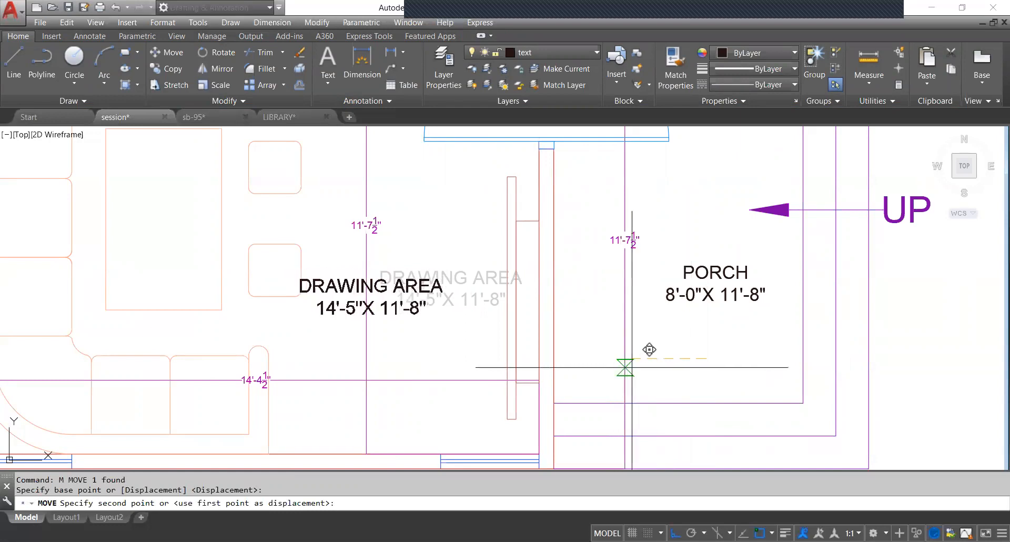
pyautogui.click(691, 349)
pyautogui.scroll(-6, 475, 273)
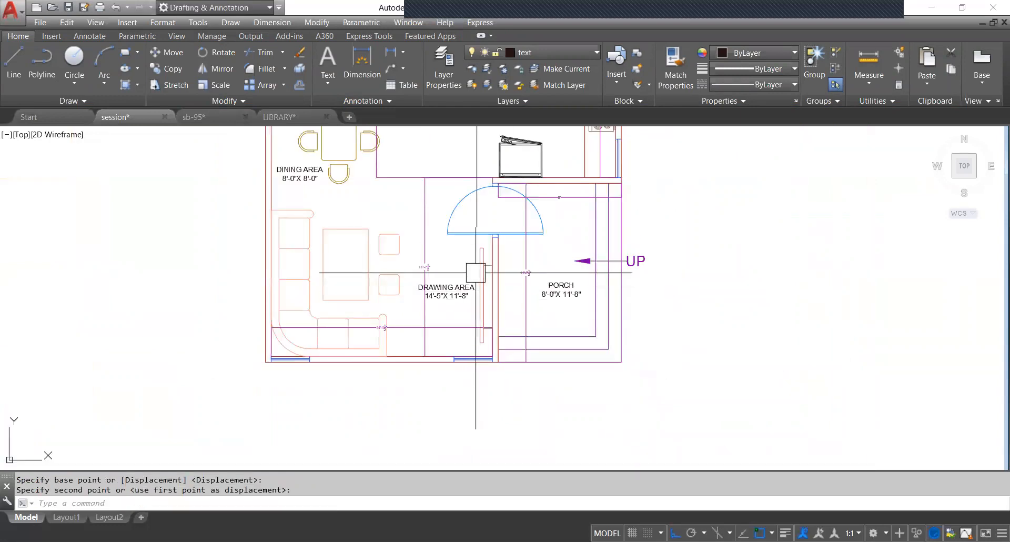
pyautogui.scroll(-5, 460, 299)
pyautogui.moveTo(473, 162); pyautogui.dragTo(473, 192, button='middle')
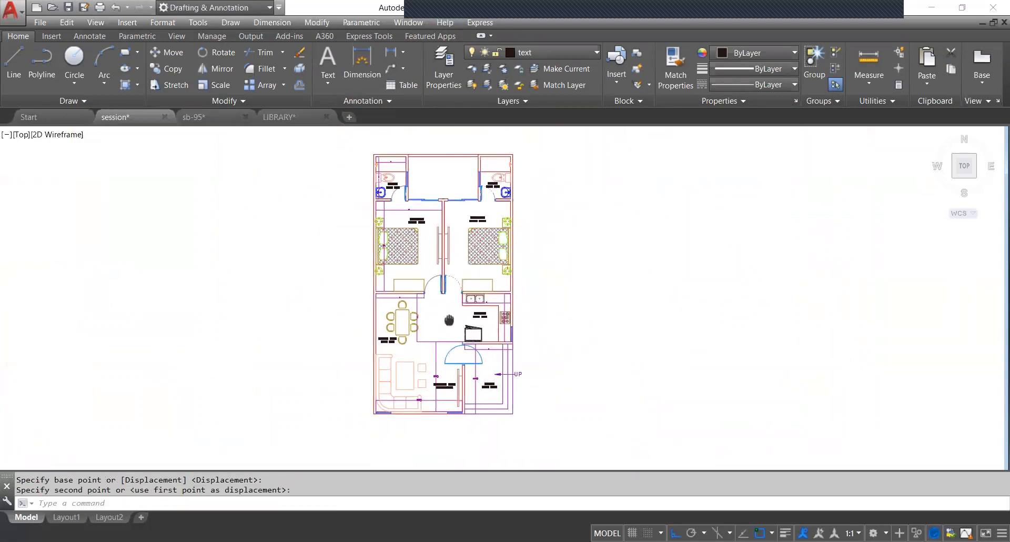
pyautogui.scroll(3, 417, 219)
pyautogui.scroll(-3, 417, 395)
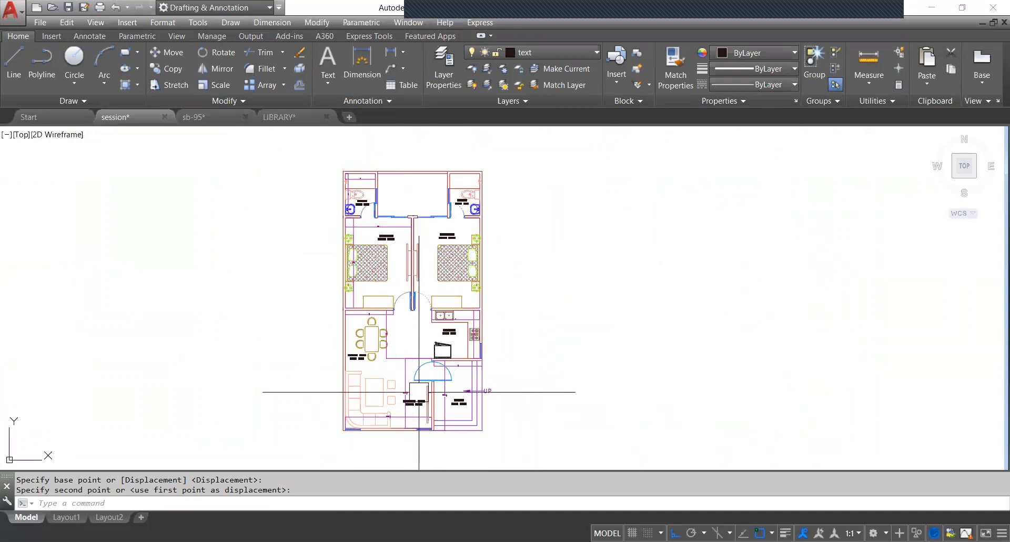
pyautogui.scroll(2, 454, 392)
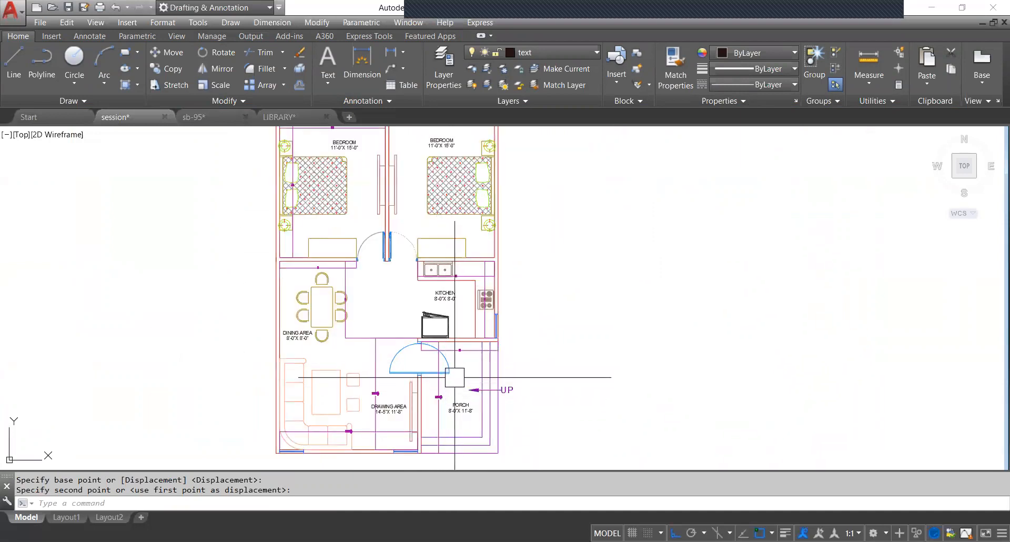
# Turn the PDF2_TEXT layer and the DIM layer off and back on to check the plan without each.
pyautogui.click(539, 53)
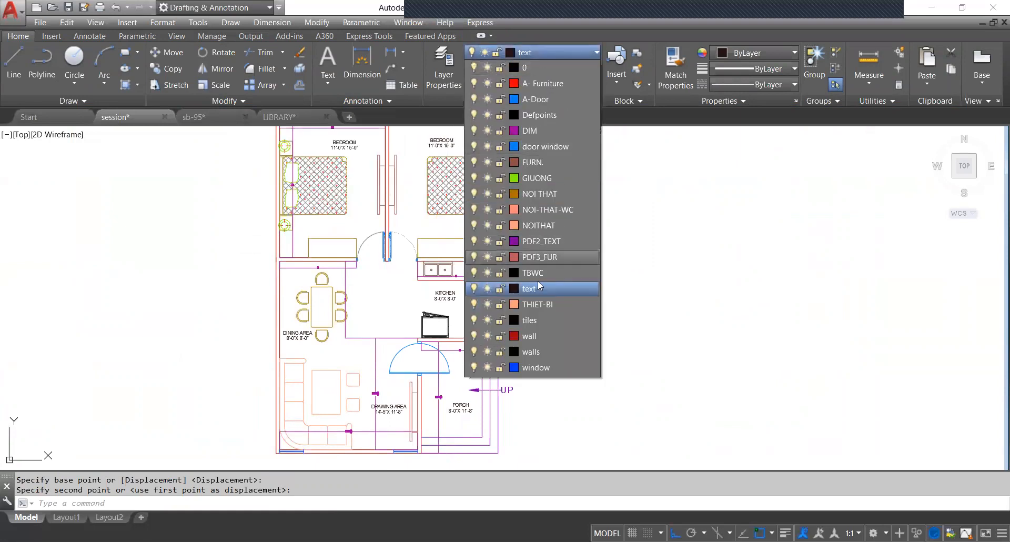
pyautogui.click(474, 241)
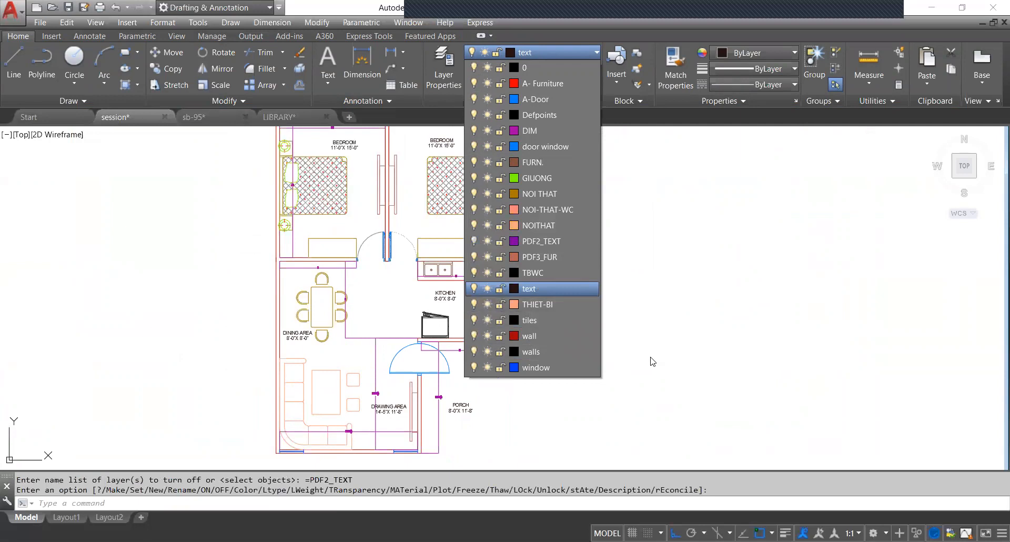
pyautogui.click(475, 240)
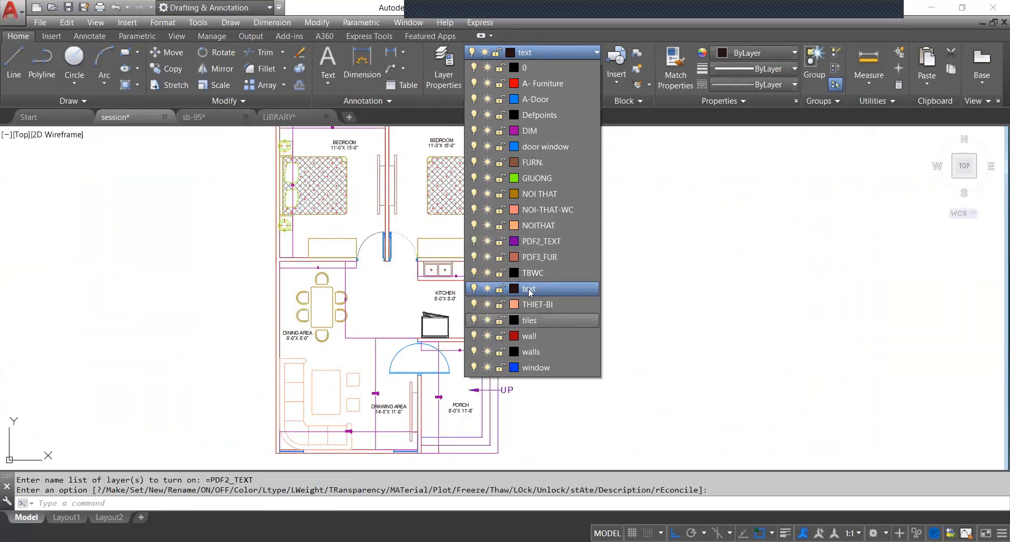
pyautogui.click(474, 130)
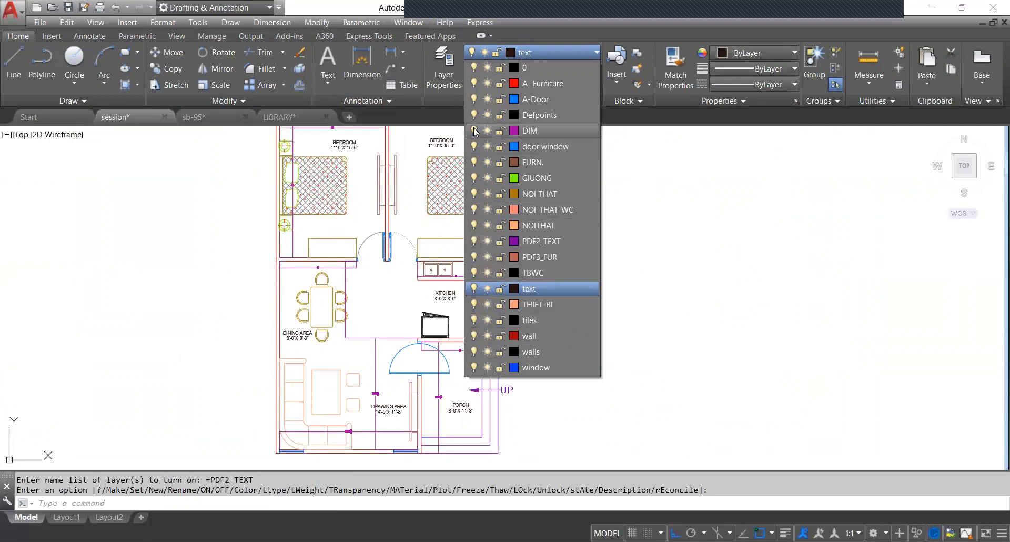
pyautogui.click(636, 269)
pyautogui.scroll(-4, 520, 310)
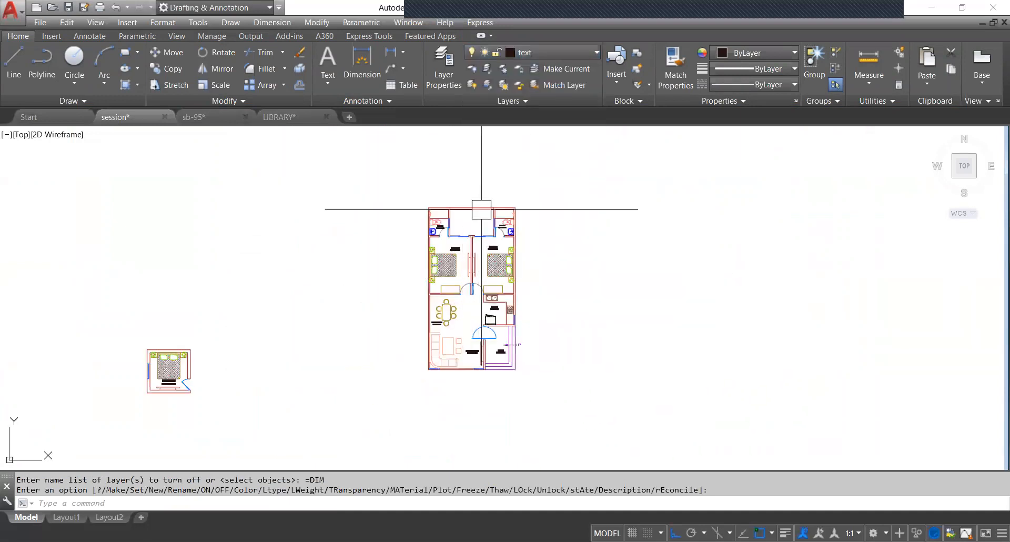
pyautogui.scroll(4, 476, 236)
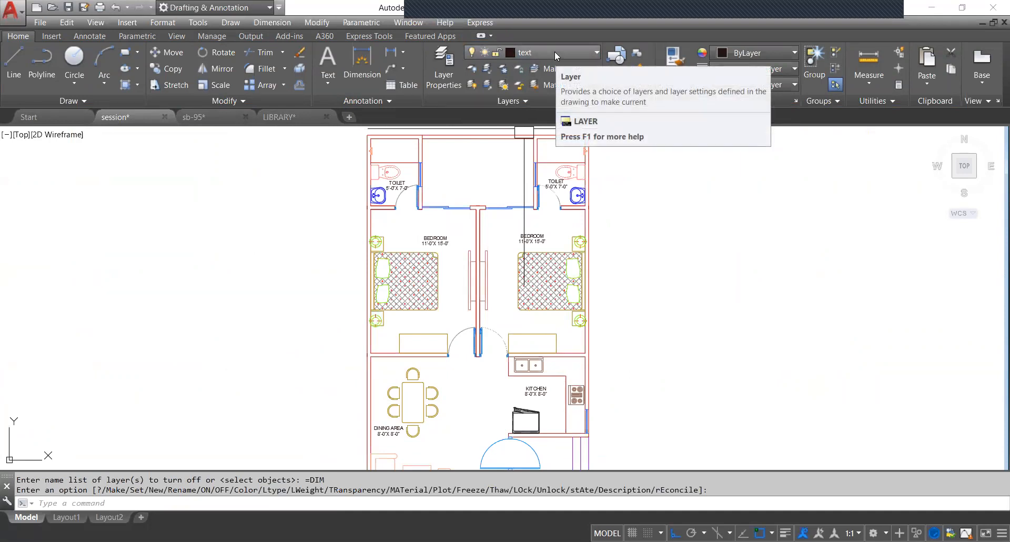
pyautogui.click(538, 52)
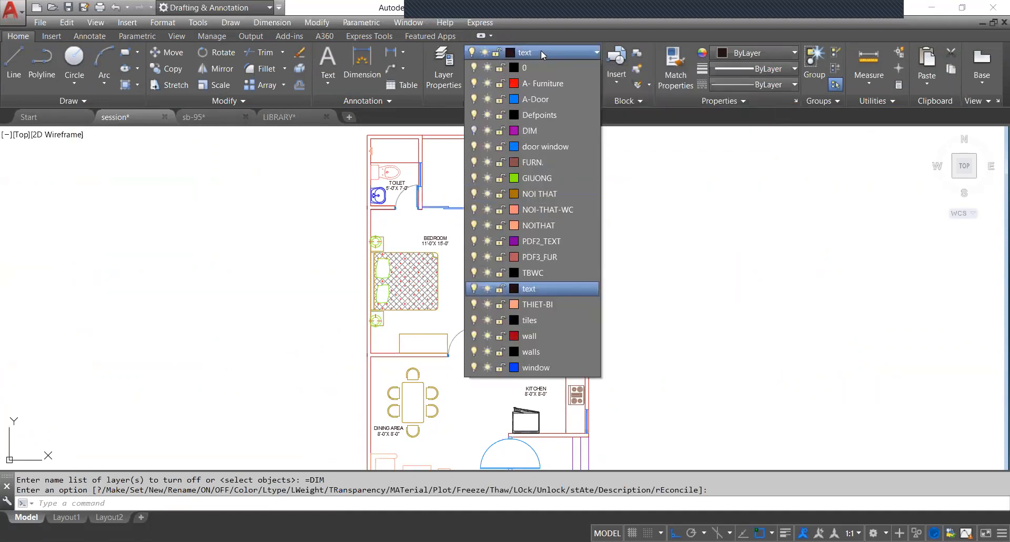
pyautogui.click(474, 130)
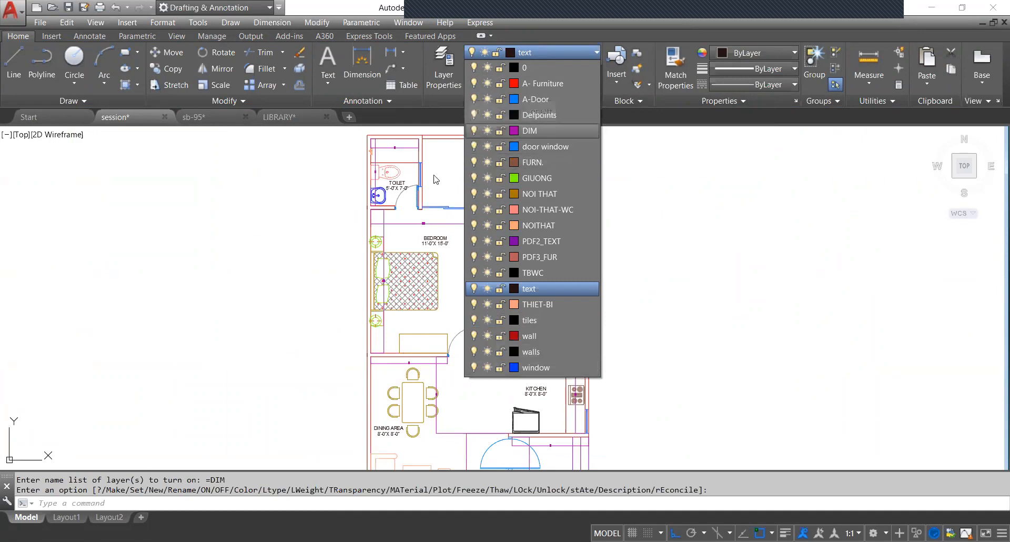
# Make DIM the current layer and add a linear dimension across the width of the open space between the toilets.
pyautogui.click(532, 131)
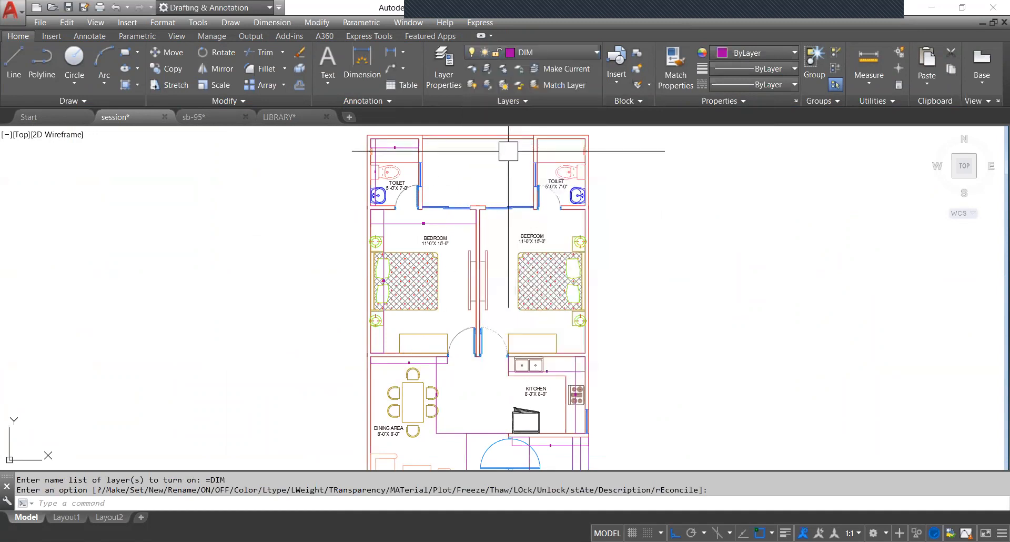
pyautogui.moveTo(486, 156); pyautogui.dragTo(458, 198, button='middle')
pyautogui.scroll(2, 394, 185)
pyautogui.moveTo(394, 185); pyautogui.dragTo(361, 216, button='middle')
pyautogui.write('dli')
pyautogui.press('Return')
pyautogui.click(355, 211)
pyautogui.click(533, 212)
pyautogui.click(490, 226)
# Add a vertical linear dimension for the depth of the open space between the toilets.
pyautogui.press('Return')
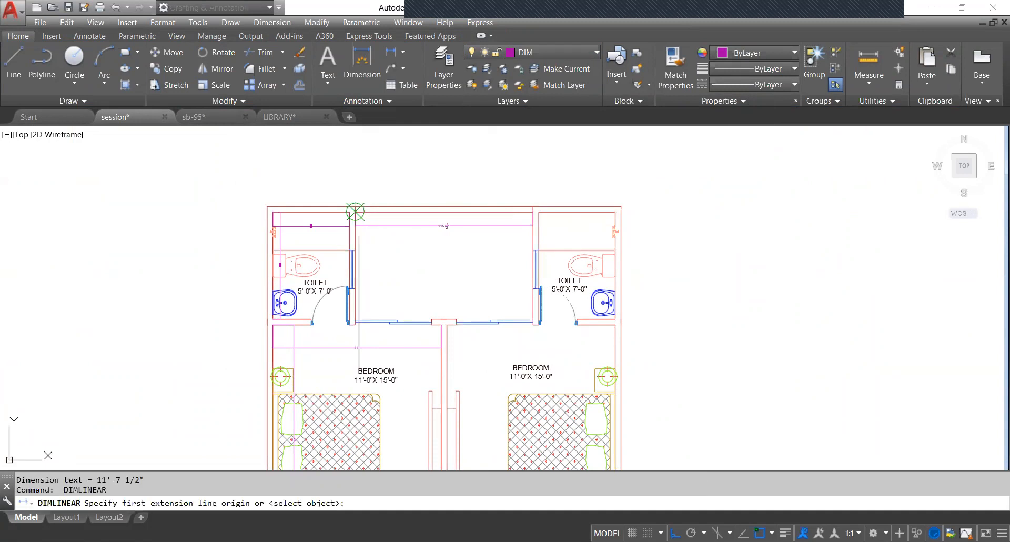
pyautogui.click(355, 323)
pyautogui.scroll(2, 356, 331)
pyautogui.click(492, 311)
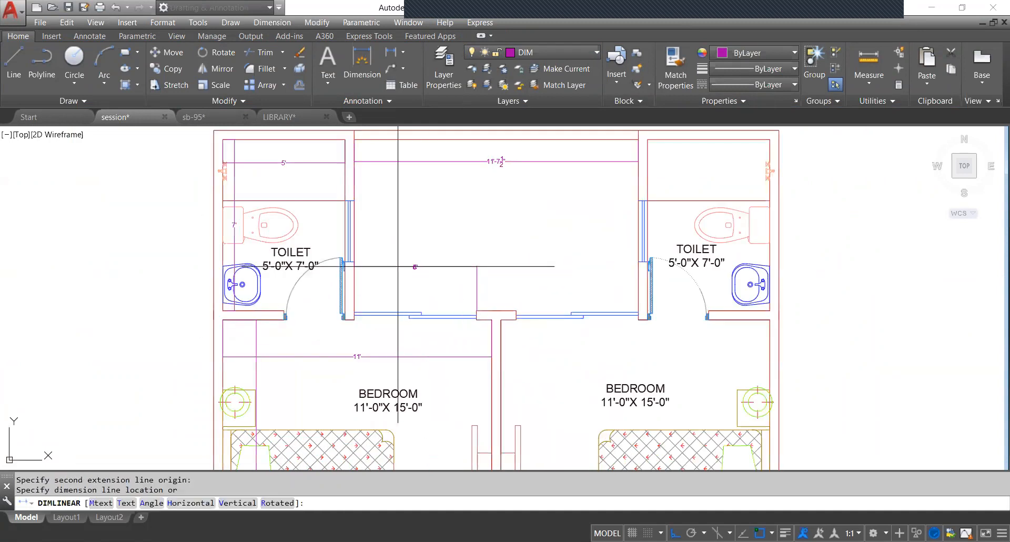
pyautogui.click(387, 163)
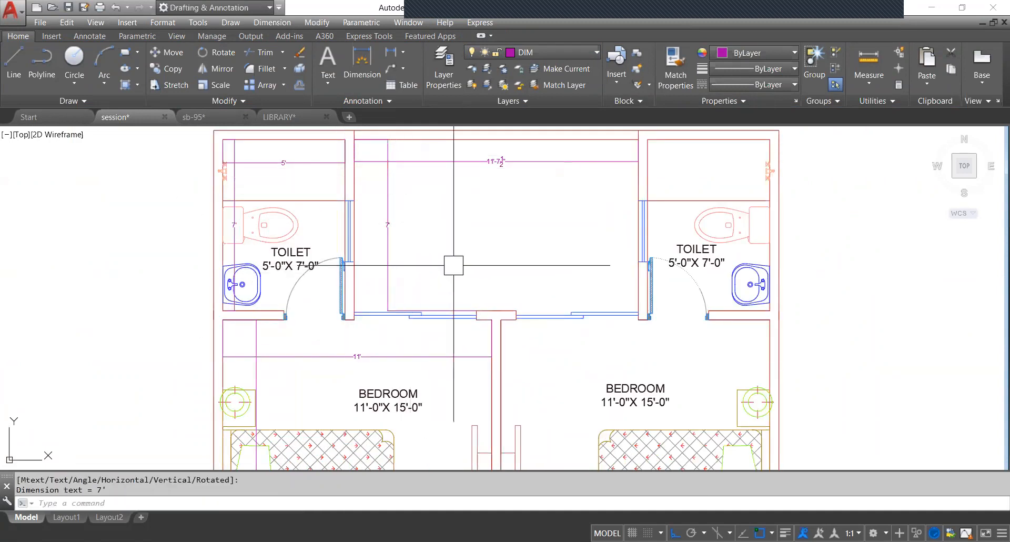
pyautogui.moveTo(431, 287); pyautogui.dragTo(422, 296, button='middle')
# Copy the right bedroom's label into the middle of the open space between the toilets.
pyautogui.scroll(-2, 382, 218)
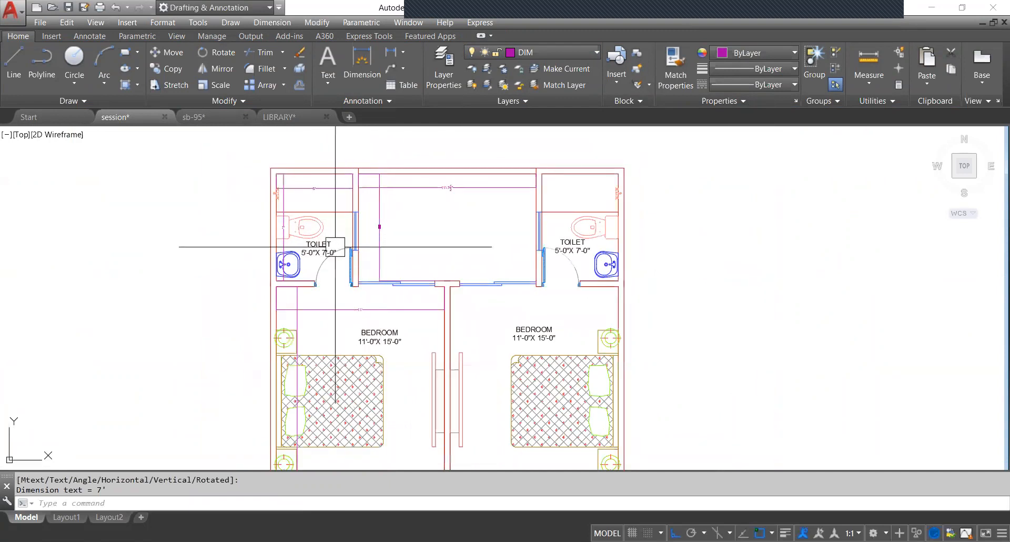
pyautogui.click(546, 335)
pyautogui.hotkey('ctrl', 'c')
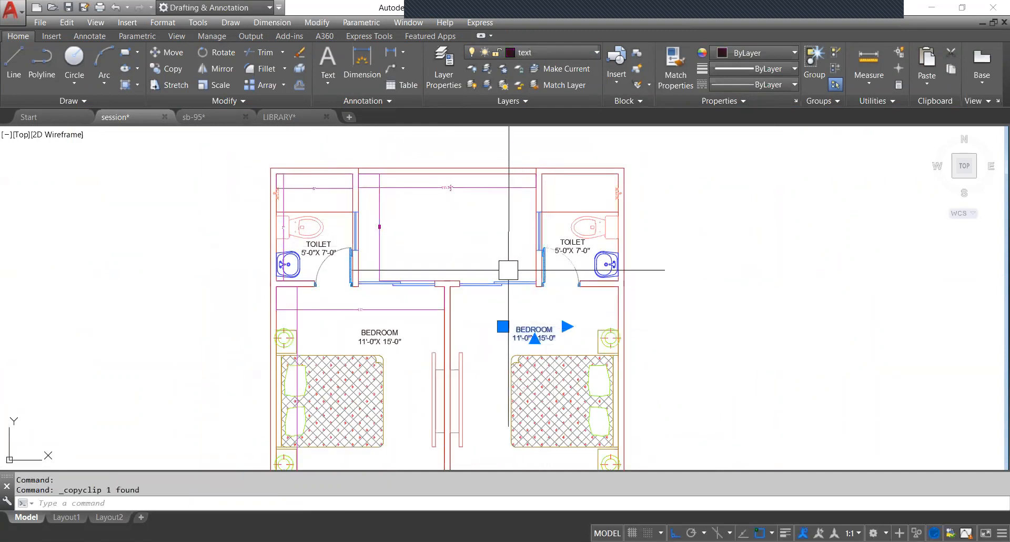
pyautogui.hotkey('ctrl', 'v')
pyautogui.click(429, 235)
pyautogui.click(451, 226)
pyautogui.click(452, 232)
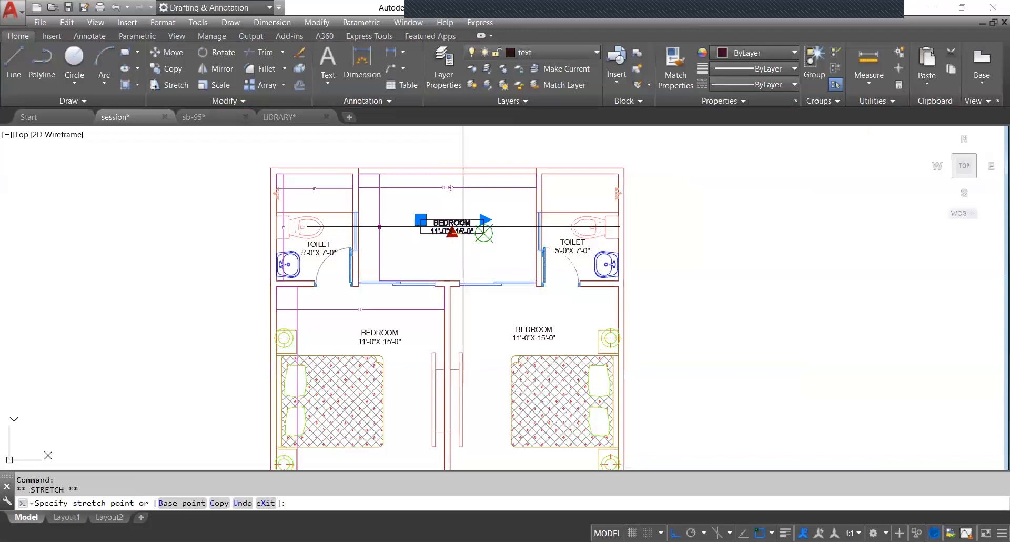
pyautogui.press('Escape')
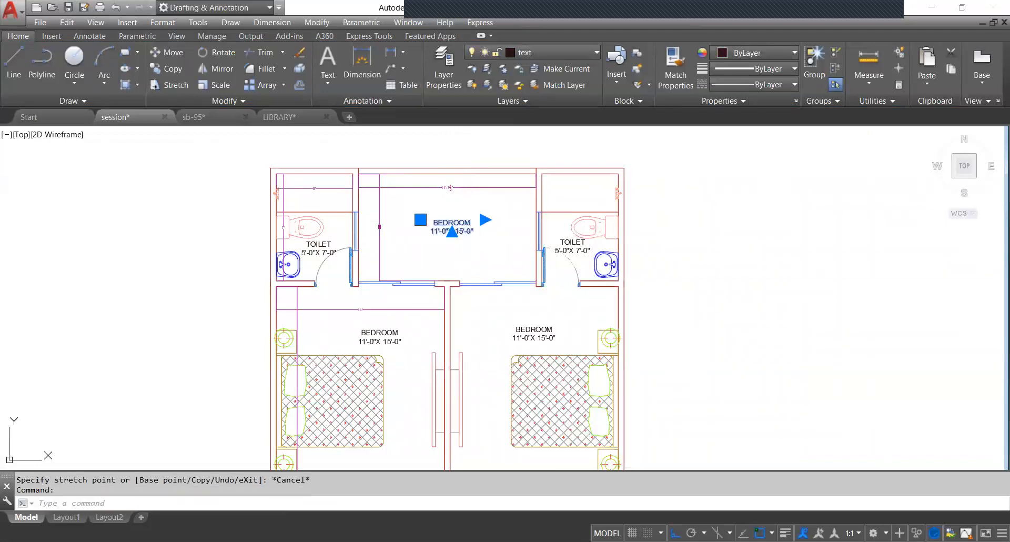
# Change the copied label between the toilets to OPEN, 11'-8"X 7'-0".
pyautogui.doubleClick(471, 223)
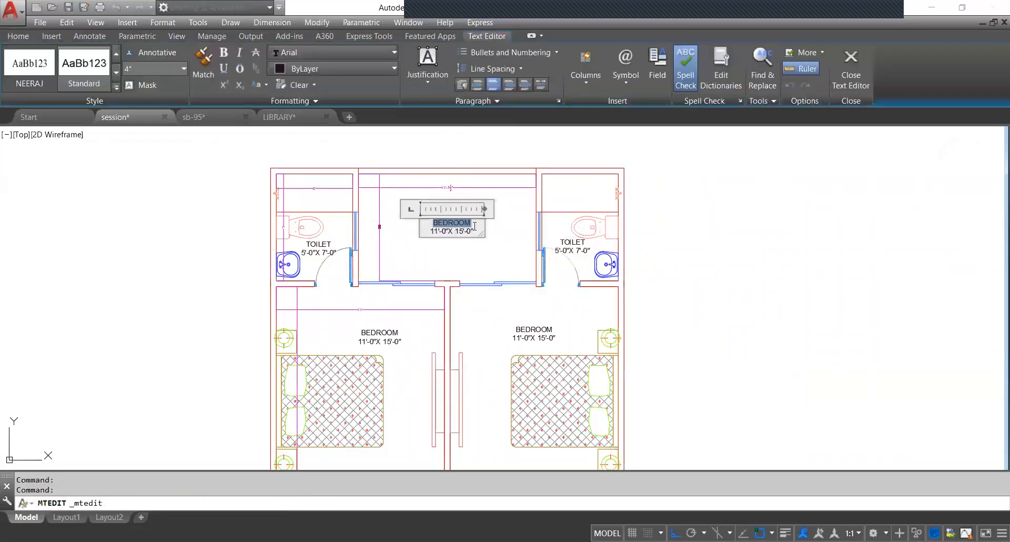
pyautogui.write('PE11\'-0"X 15\'-0')
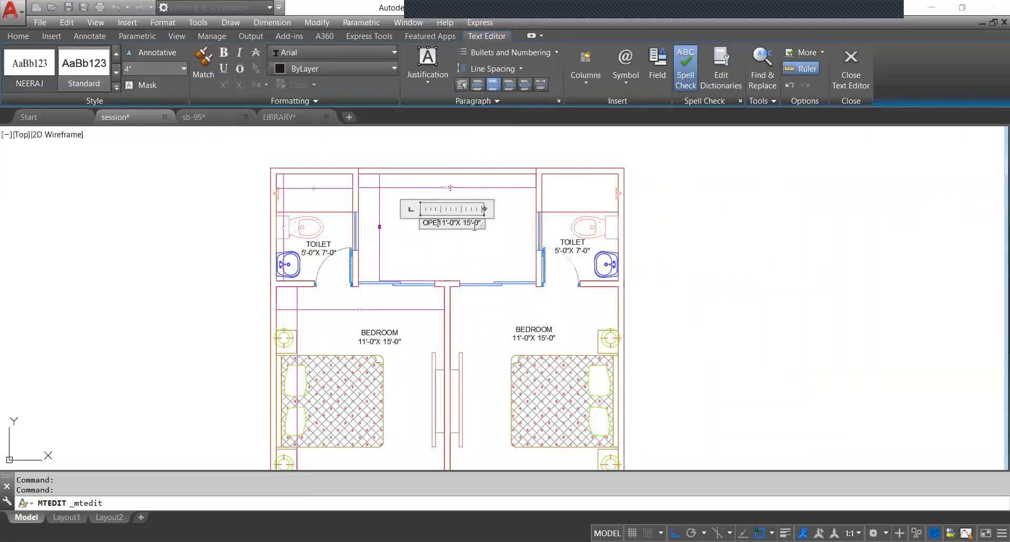
pyautogui.press('Return')
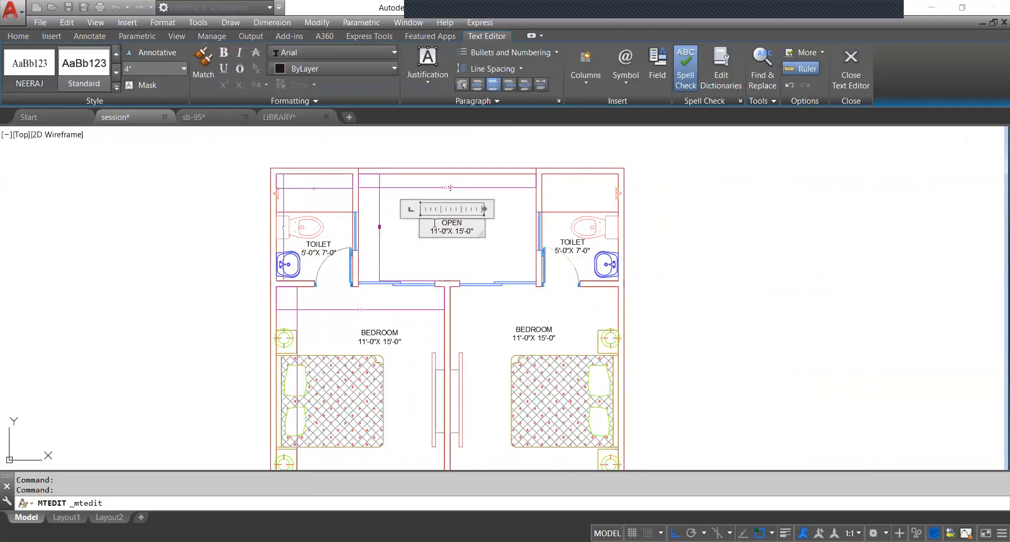
pyautogui.scroll(4, 445, 223)
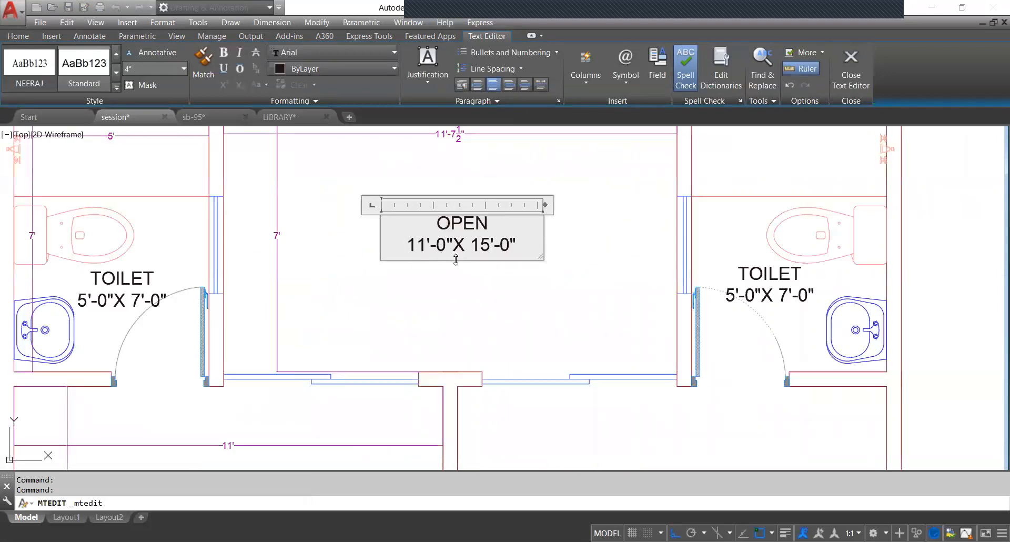
pyautogui.press('BackSpace')
pyautogui.write('8')
pyautogui.press('BackSpace')
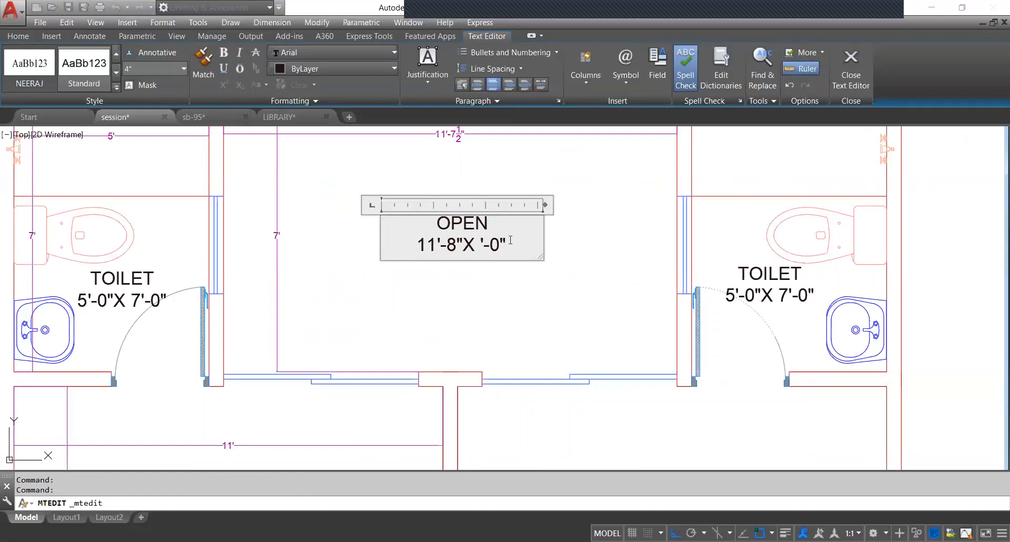
pyautogui.click(607, 287)
pyautogui.scroll(-5, 420, 173)
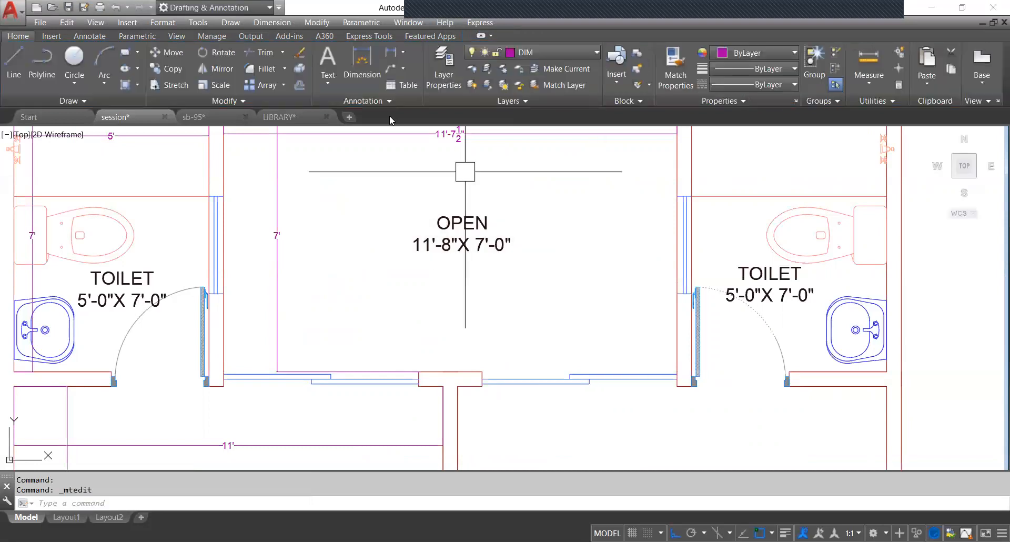
# Turn off the current DIM layer to hide all dimensions in the plan.
pyautogui.click(546, 53)
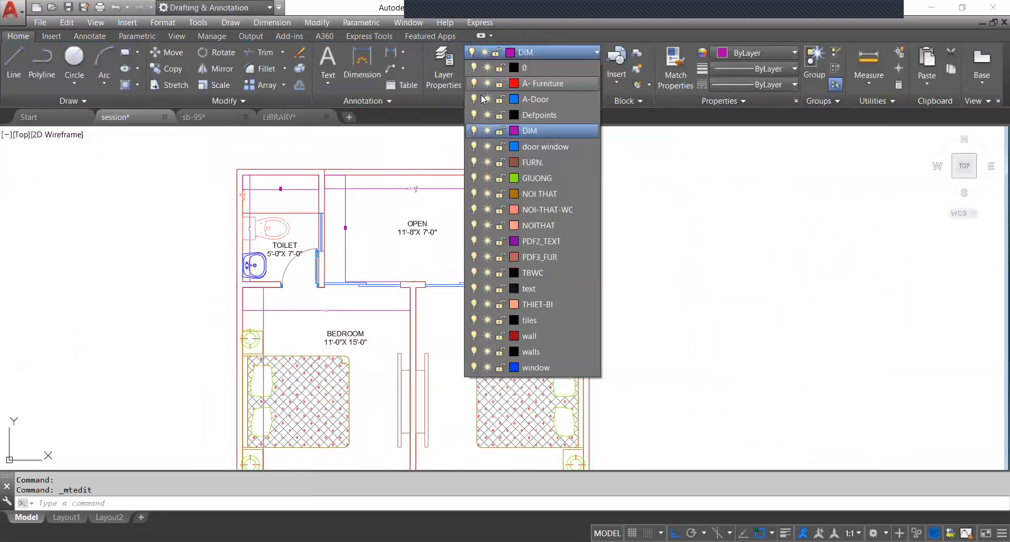
pyautogui.click(475, 130)
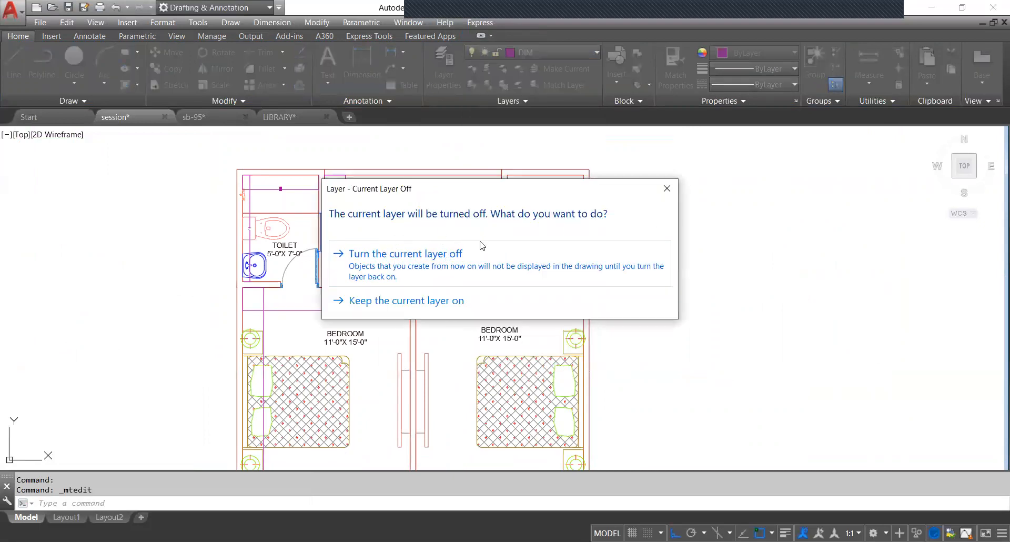
pyautogui.click(388, 263)
pyautogui.scroll(-4, 473, 219)
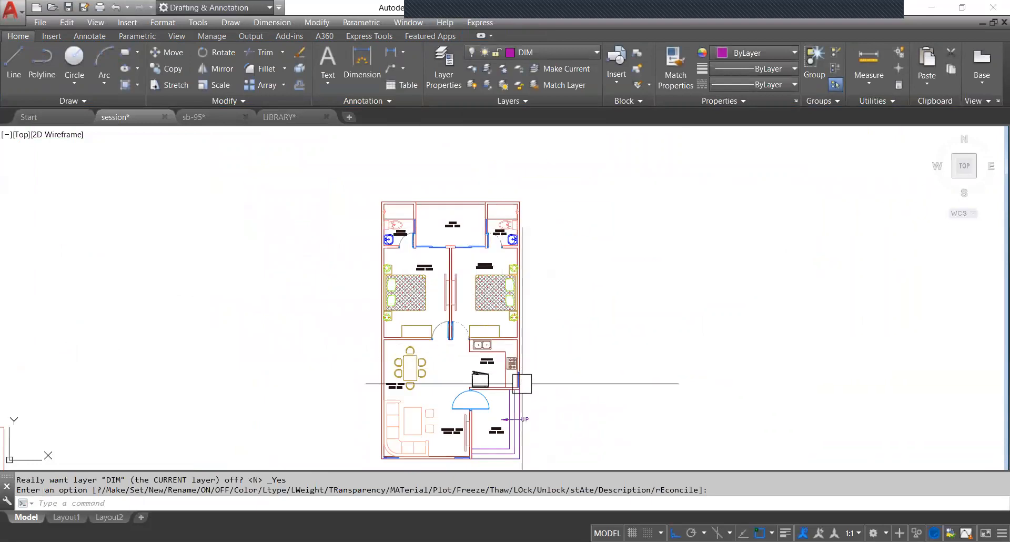
# Examine the whole floor plan with its furniture and room labels while the dimensions are hidden.
pyautogui.moveTo(489, 404); pyautogui.dragTo(474, 385, button='middle')
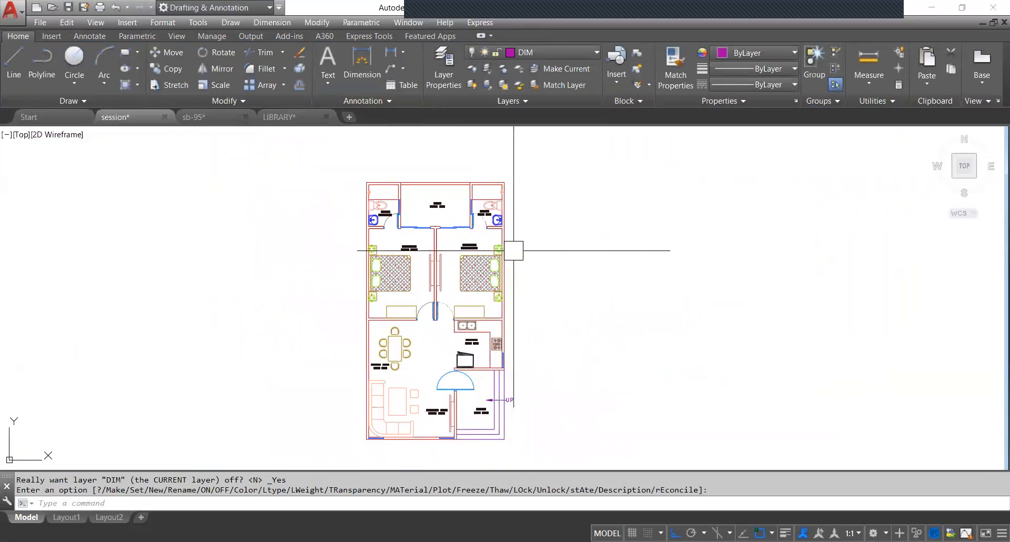
pyautogui.moveTo(518, 315); pyautogui.dragTo(505, 300, button='middle')
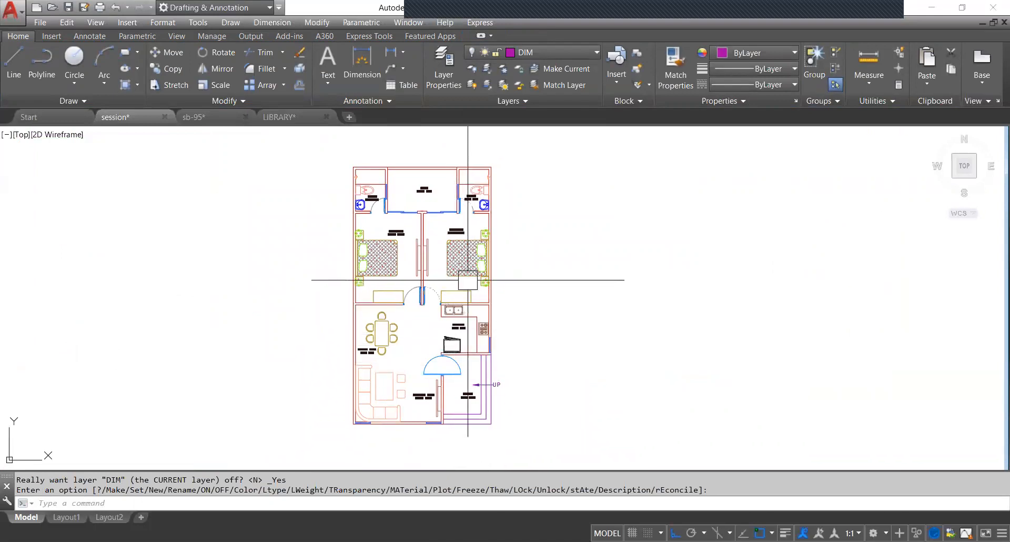
pyautogui.moveTo(494, 318); pyautogui.dragTo(466, 307, button='middle')
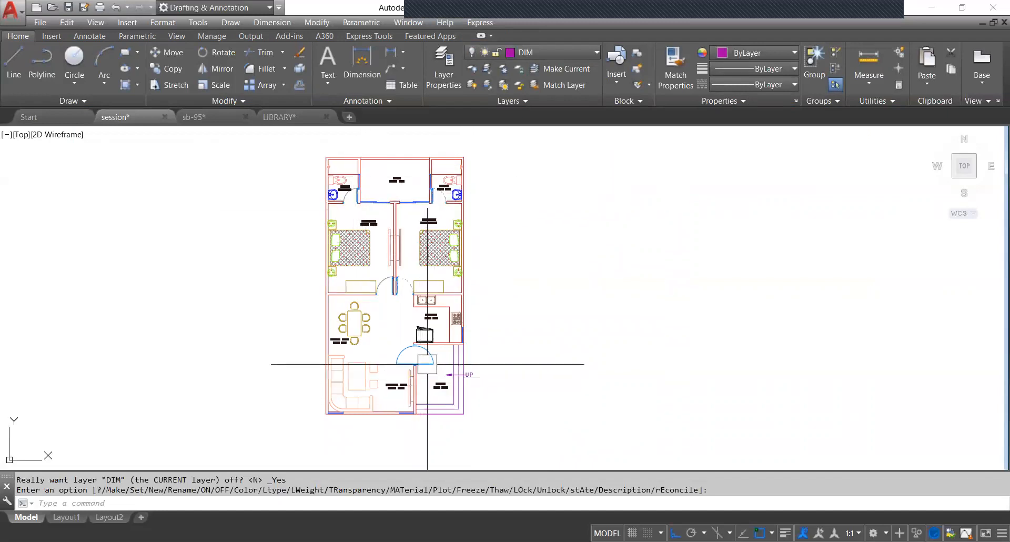
pyautogui.scroll(2, 427, 363)
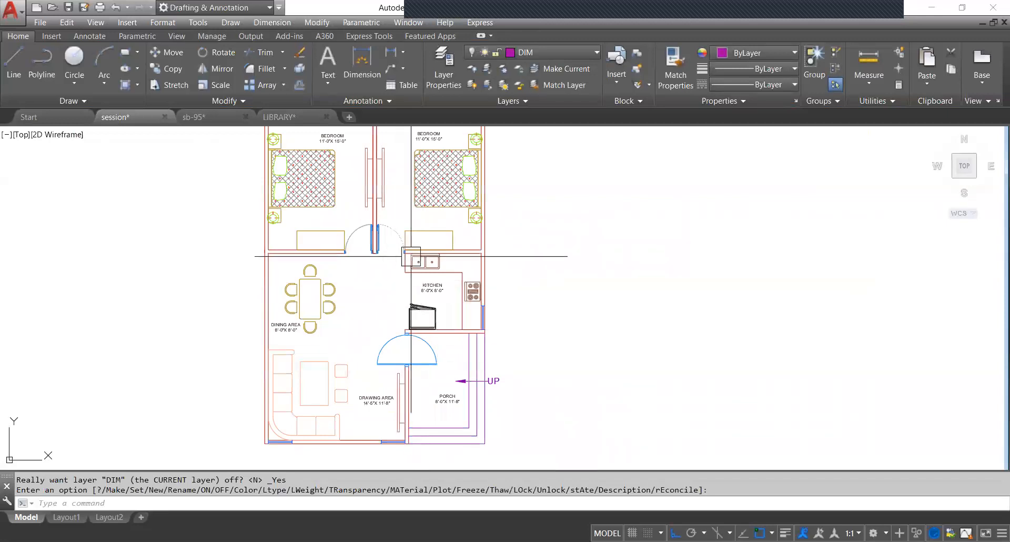
pyautogui.scroll(-2, 412, 253)
pyautogui.moveTo(402, 261); pyautogui.dragTo(394, 284, button='middle')
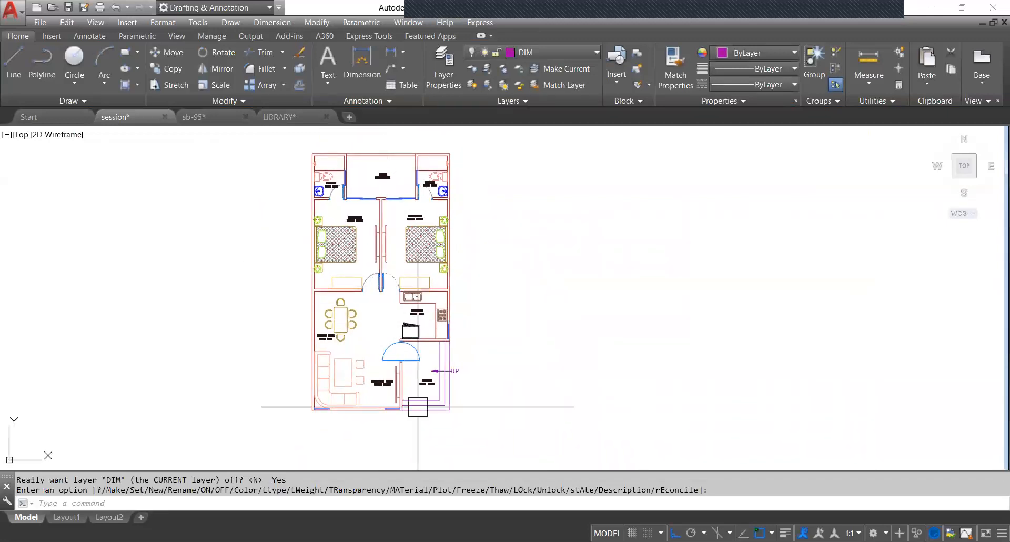